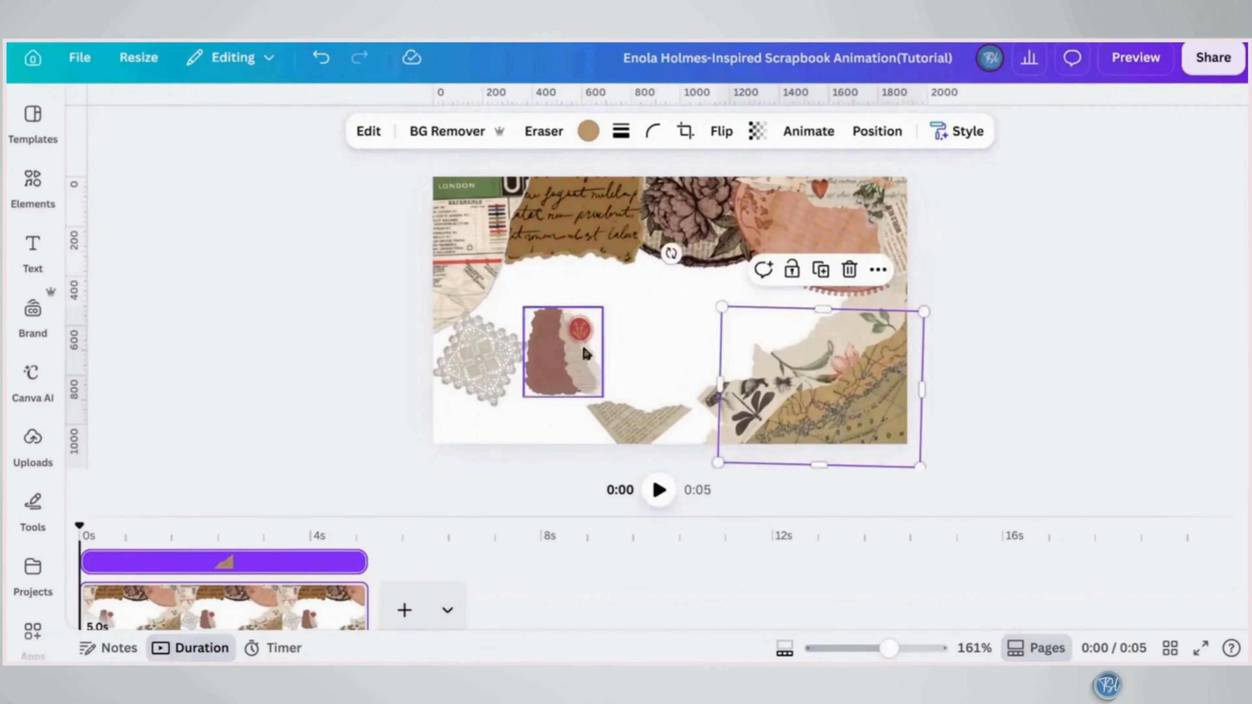
# Enlarge the brown torn paper with the red wax seal and fit it into the lower-left corner of the page
pyautogui.click(584, 355)
pyautogui.moveTo(601, 306); pyautogui.dragTo(690, 210)
pyautogui.moveTo(641, 315); pyautogui.dragTo(528, 384)
pyautogui.moveTo(579, 279); pyautogui.dragTo(583, 274)
# Enlarge and rotate the lace doily and place it over the brown torn paper in the lower-left corner
pyautogui.click(487, 368)
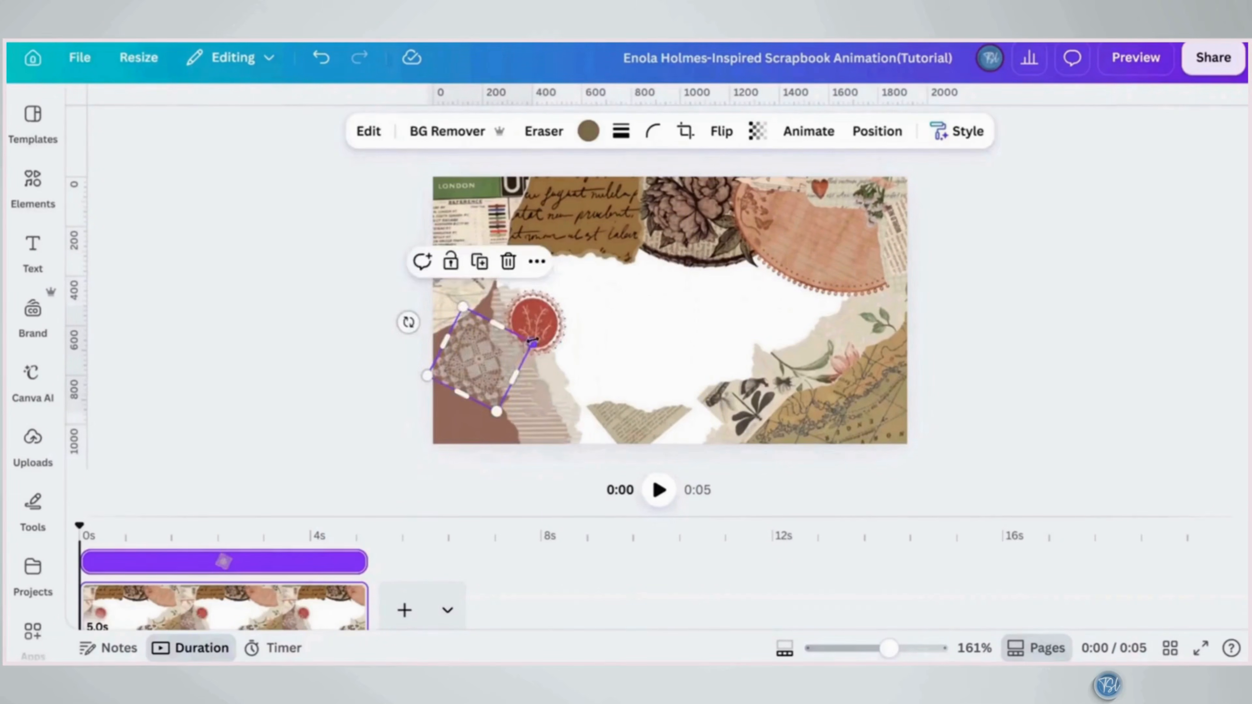
pyautogui.moveTo(533, 341); pyautogui.dragTo(674, 297)
pyautogui.moveTo(586, 334); pyautogui.dragTo(499, 429)
# Enlarge the torn newsprint scrap and place it along the page's bottom edge beside the lace doily
pyautogui.click(636, 421)
pyautogui.moveTo(587, 405); pyautogui.dragTo(426, 407)
pyautogui.moveTo(648, 400); pyautogui.dragTo(620, 416)
# Resize the dark botanical scrap to about 453 × 633 and place it at the middle of the page's bottom edge
pyautogui.click(742, 404)
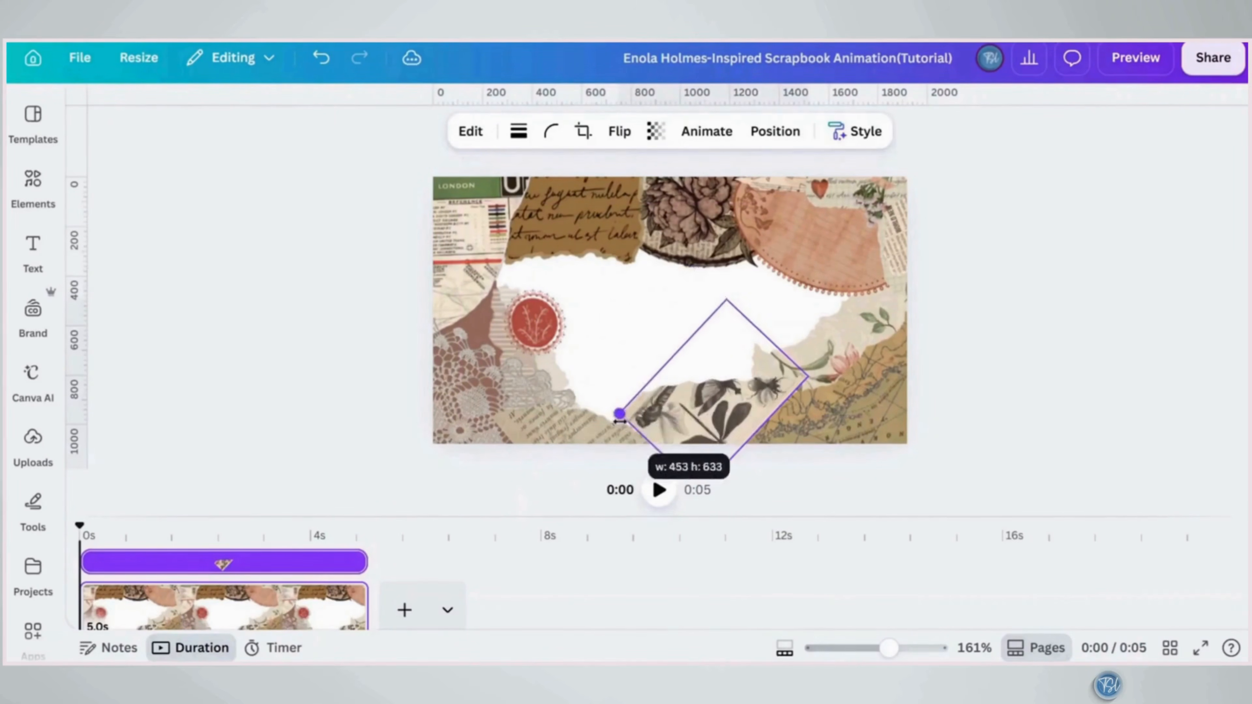
pyautogui.moveTo(715, 414); pyautogui.dragTo(668, 450)
pyautogui.click(276, 345)
# Search the elements for "Beige Textured Paper Background" and add the mottled brown-beige paper graphic to the page
pyautogui.click(36, 192)
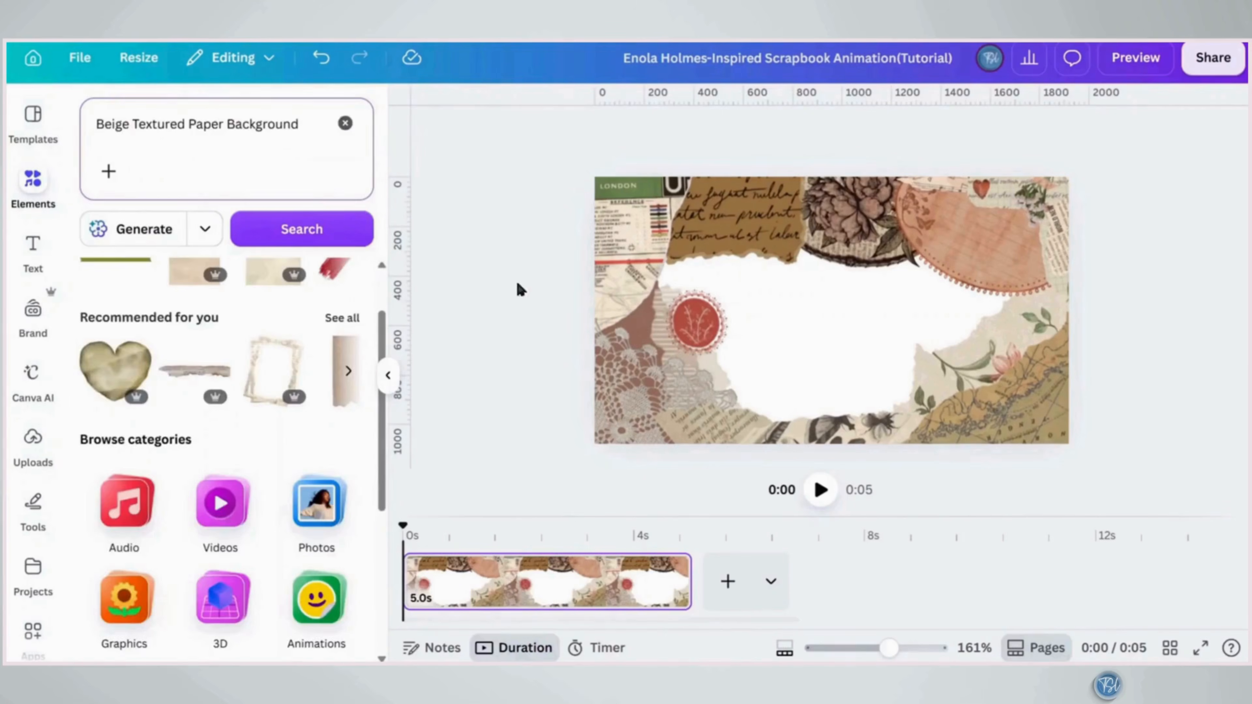
pyautogui.press('Return')
pyautogui.click(346, 333)
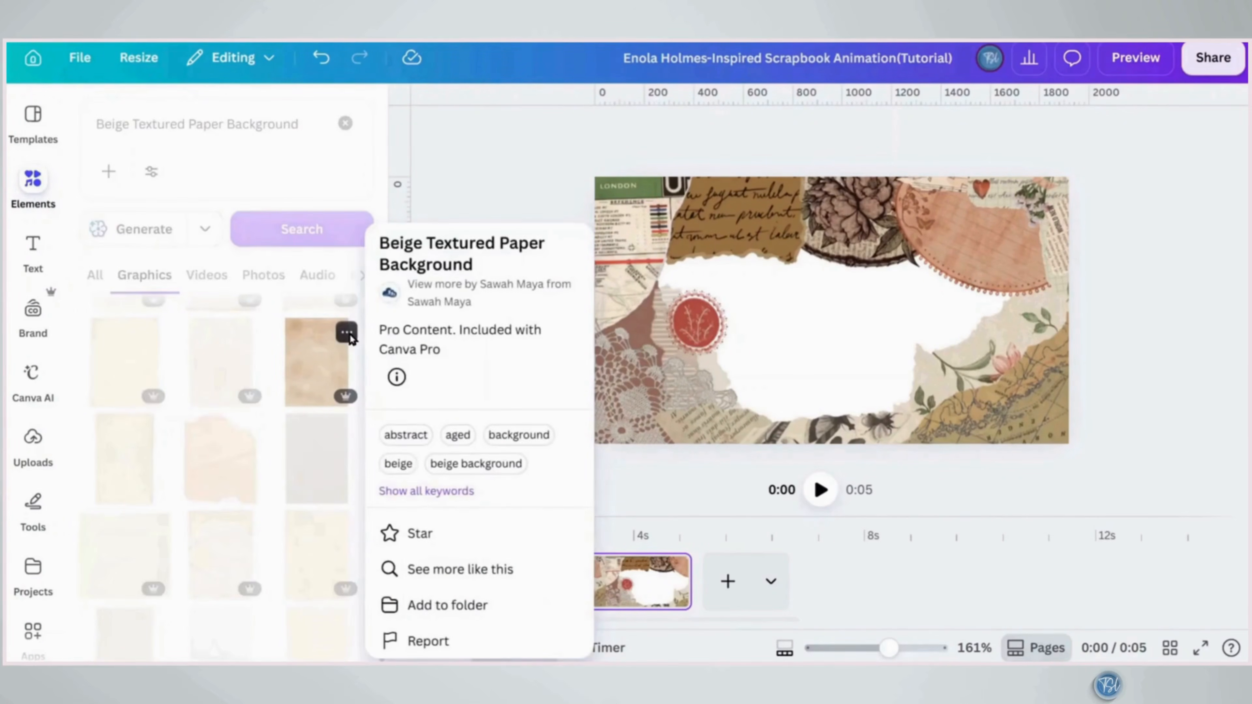
pyautogui.click(318, 375)
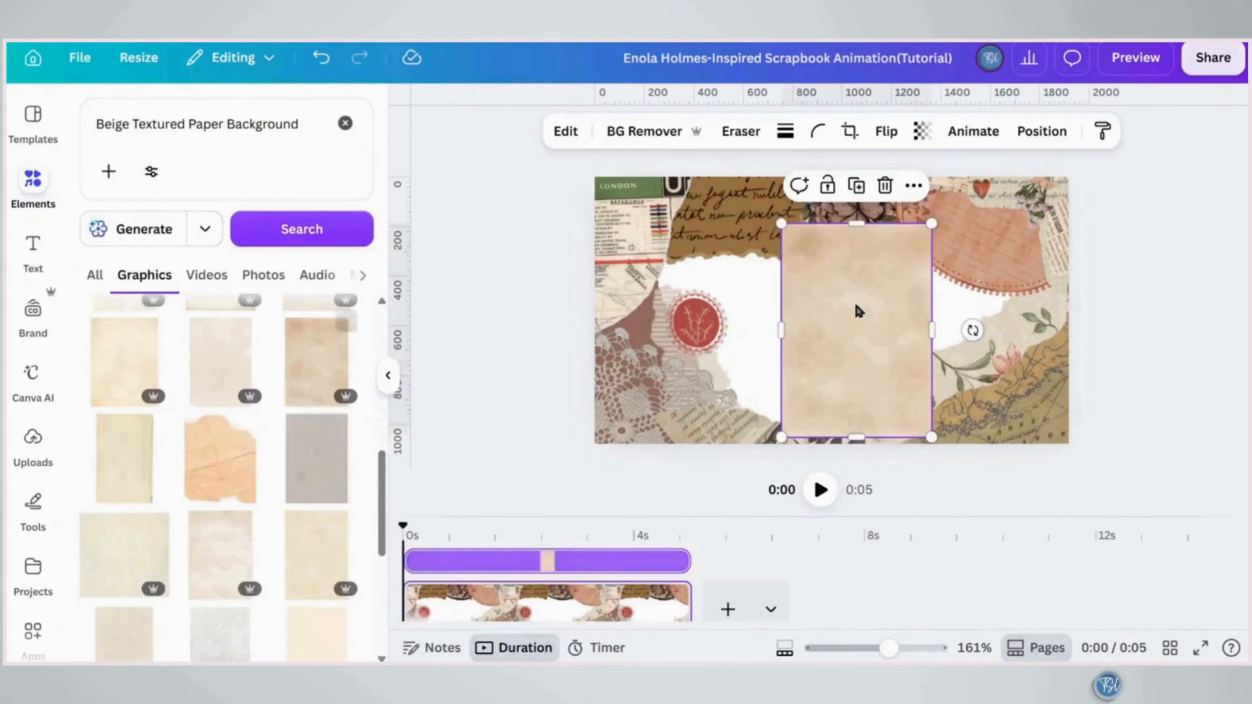
# Set the added beige paper graphic as the page background
pyautogui.click(911, 187)
pyautogui.scroll(-2, 961, 592)
pyautogui.click(950, 576)
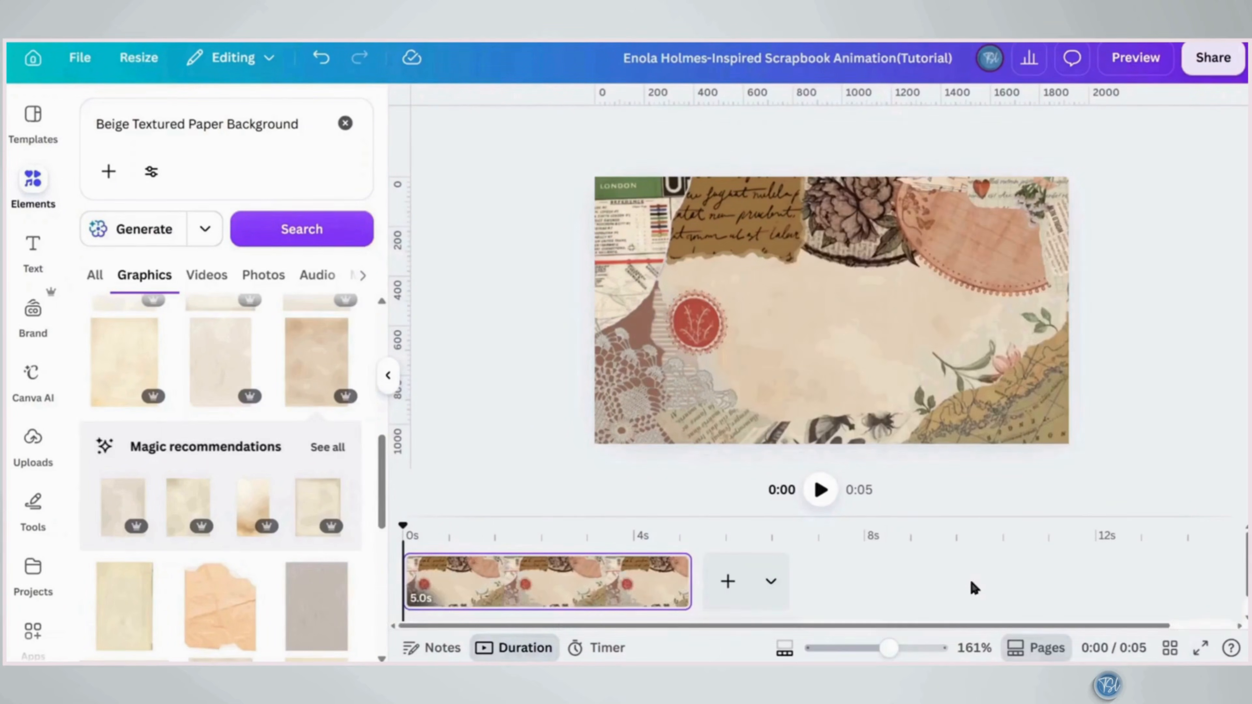
# Trim the start of the lower-left, bottom-edge and upper-left paper scraps on the timeline to stagger their entrances
pyautogui.moveTo(408, 562)
pyautogui.mouseDown()
pyautogui.moveTo(429, 562)
pyautogui.moveTo(415, 591)
pyautogui.moveTo(429, 590)
pyautogui.moveTo(425, 561)
pyautogui.mouseUp()
pyautogui.click(633, 420)
pyautogui.click(670, 438)
pyautogui.click(808, 433)
pyautogui.click(628, 227)
pyautogui.moveTo(422, 616); pyautogui.dragTo(449, 616)
pyautogui.click(727, 224)
# Trim the timeline start of the lower-right map scrap, the upper-right floral corner and the round pink scrap to stagger their entrances
pyautogui.click(885, 456)
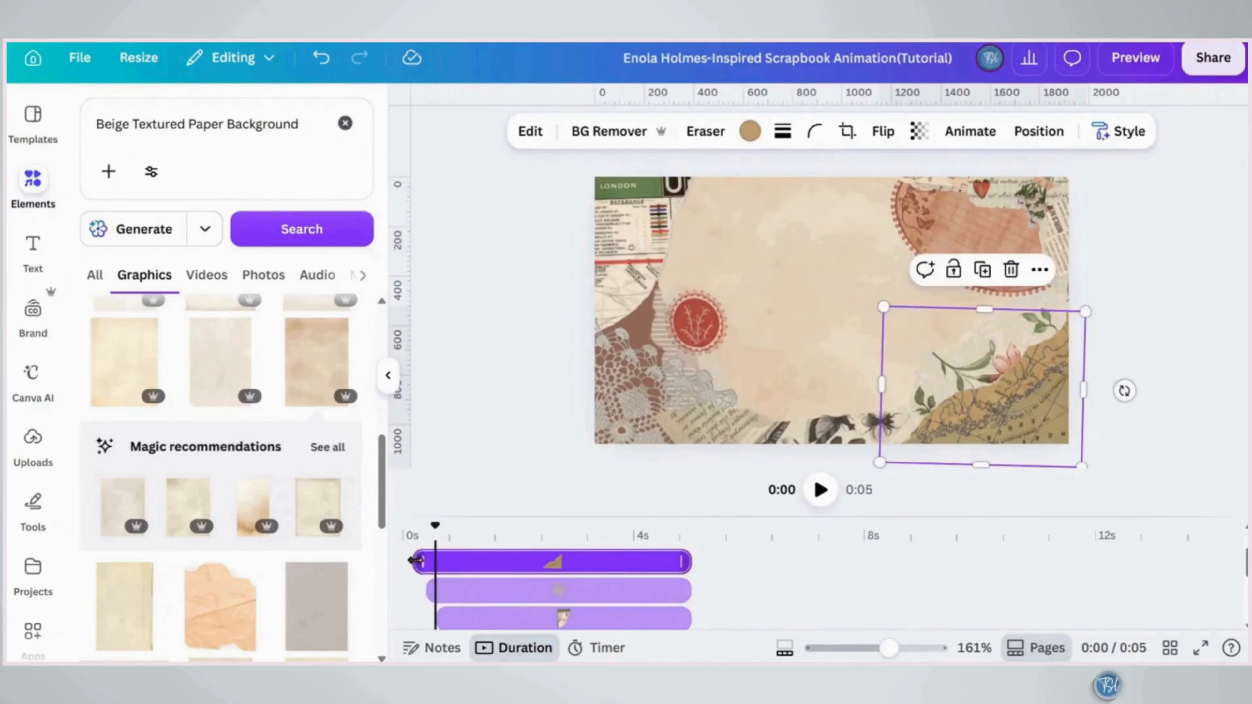
pyautogui.moveTo(415, 560)
pyautogui.mouseDown()
pyautogui.moveTo(438, 561)
pyautogui.moveTo(416, 562)
pyautogui.moveTo(426, 562)
pyautogui.mouseUp()
pyautogui.click(1048, 230)
pyautogui.click(956, 242)
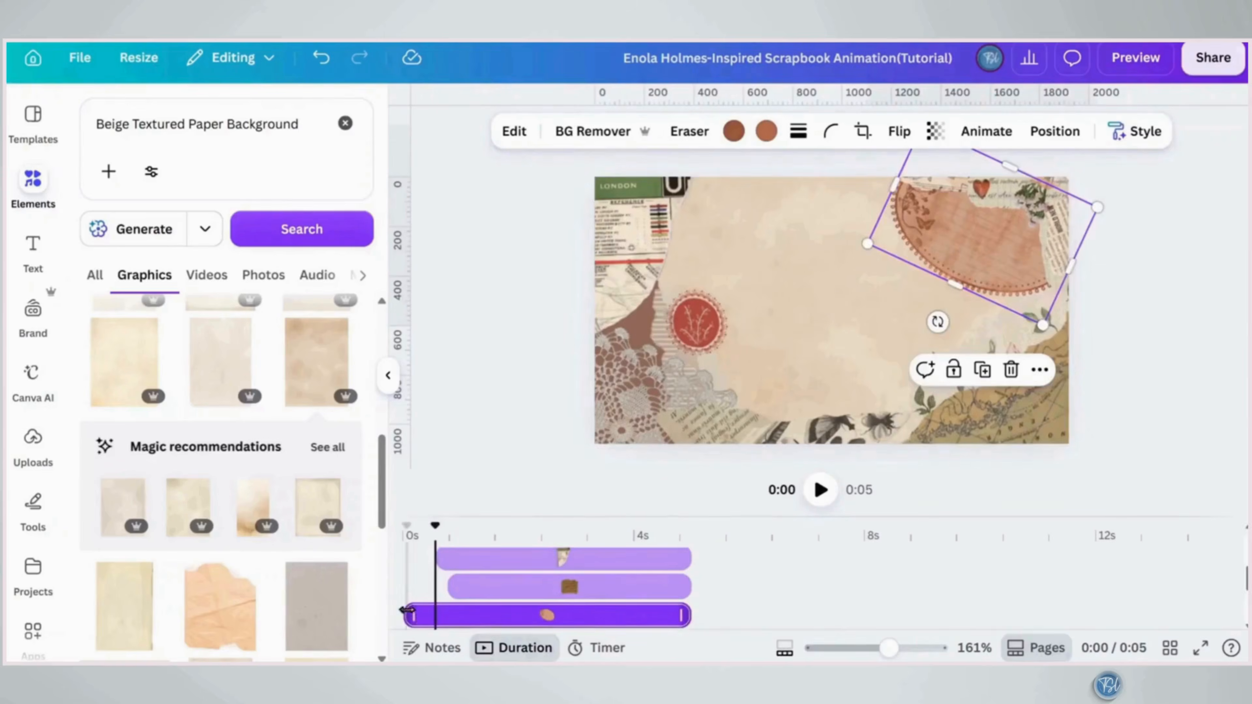
pyautogui.moveTo(407, 609); pyautogui.dragTo(433, 616)
# Trim the timeline start of the wax-seal paper and newsprint scrap, and move the playhead to about 1.4 s
pyautogui.click(695, 323)
pyautogui.click(1010, 372)
pyautogui.click(486, 537)
pyautogui.click(716, 436)
pyautogui.moveTo(414, 562); pyautogui.dragTo(492, 558)
pyautogui.click(393, 550)
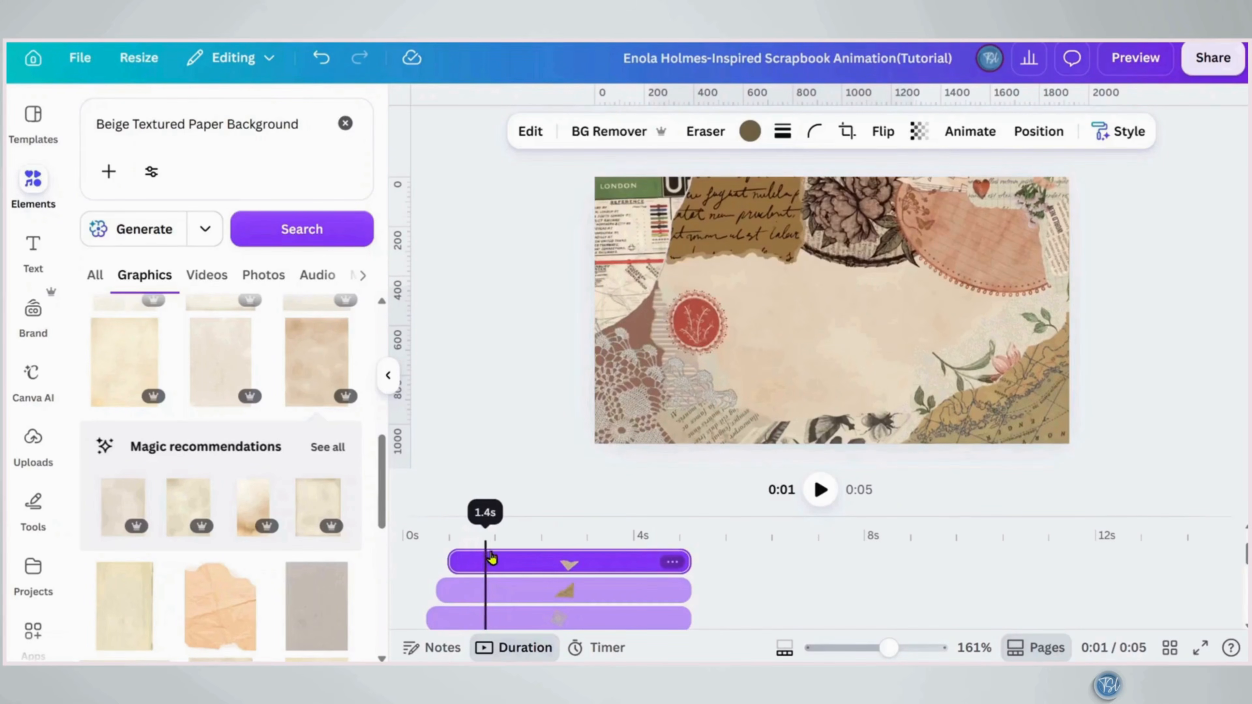
# Search the elements for "Textured Father's Day Paper" and add the olive green torn-edge strip to the page
pyautogui.click(345, 123)
pyautogui.write("Textured Father's Day Paper")
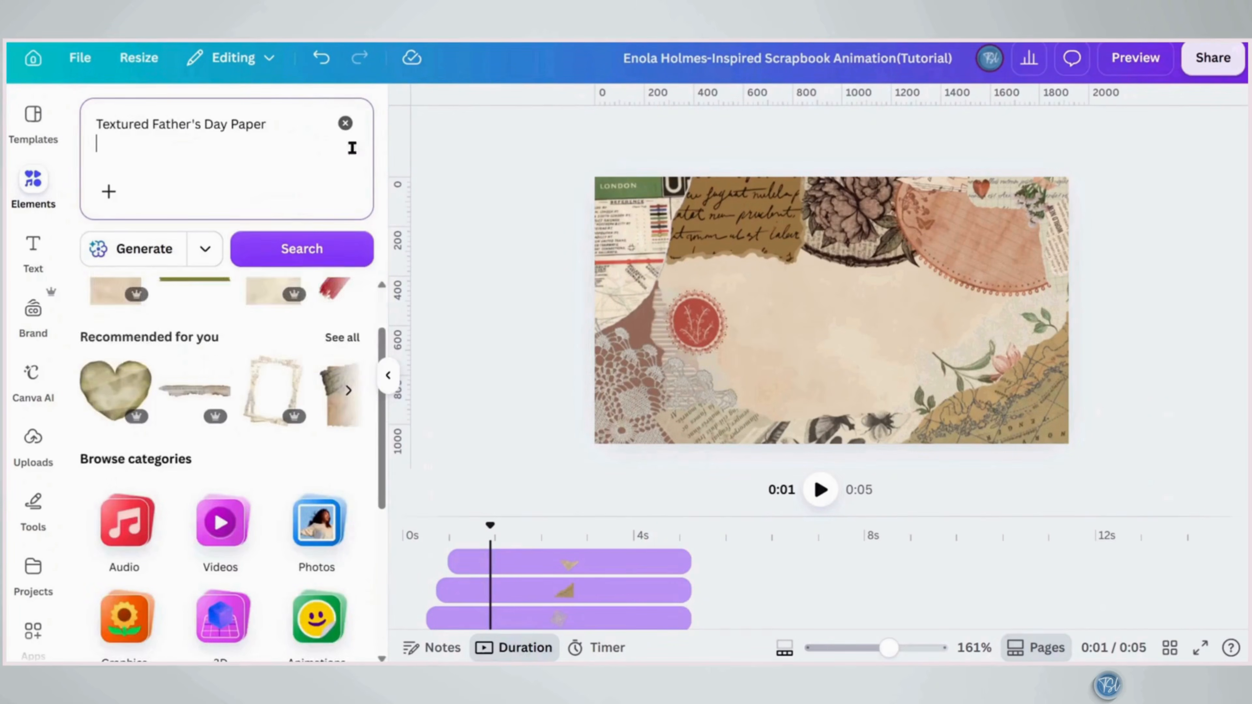
pyautogui.click(345, 339)
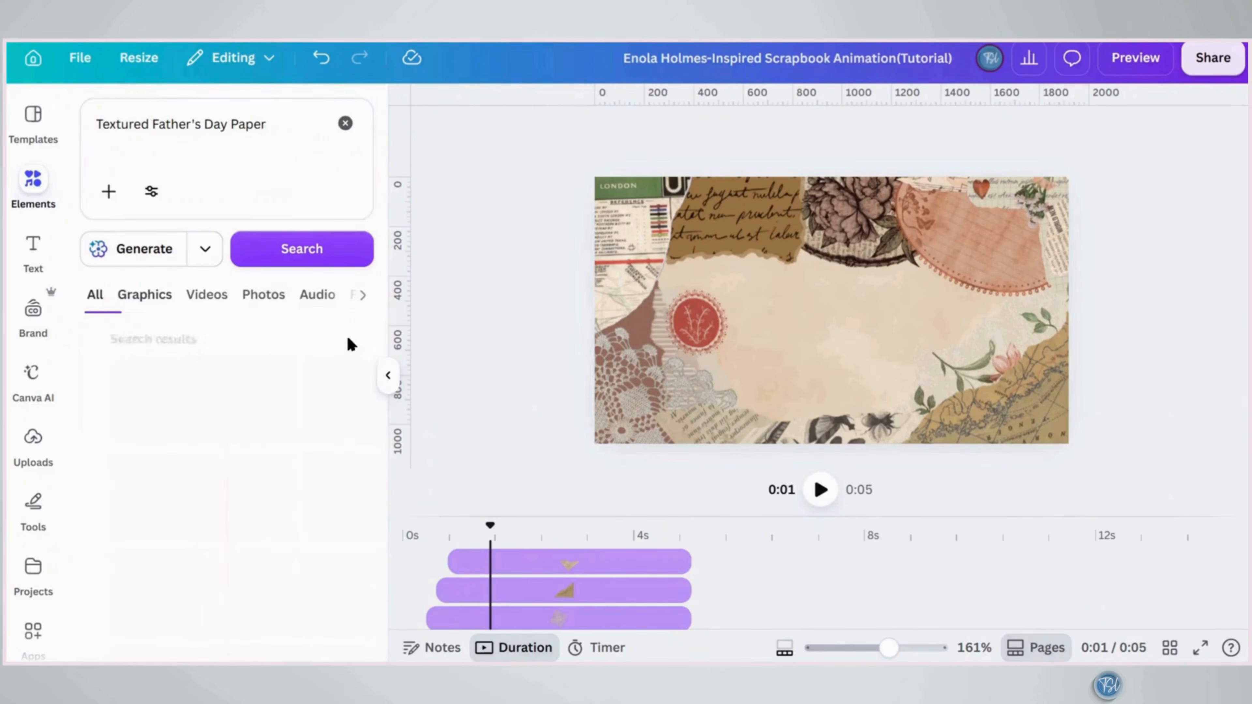
pyautogui.scroll(-4, 350, 341)
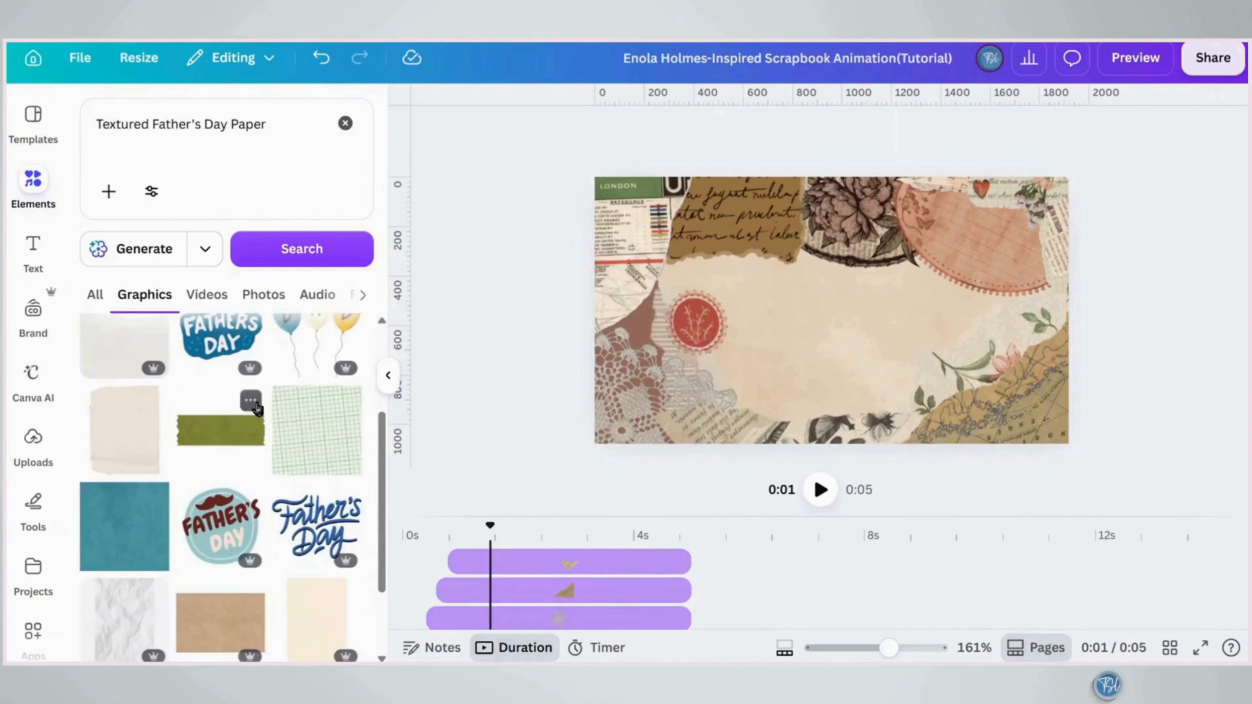
pyautogui.click(250, 400)
pyautogui.moveTo(238, 427); pyautogui.dragTo(840, 288)
# Resize the green strip and position it at the page's center, and nudge the London ticket scrap in the upper-left corner
pyautogui.moveTo(1144, 255); pyautogui.dragTo(929, 329)
pyautogui.moveTo(840, 340); pyautogui.dragTo(846, 297)
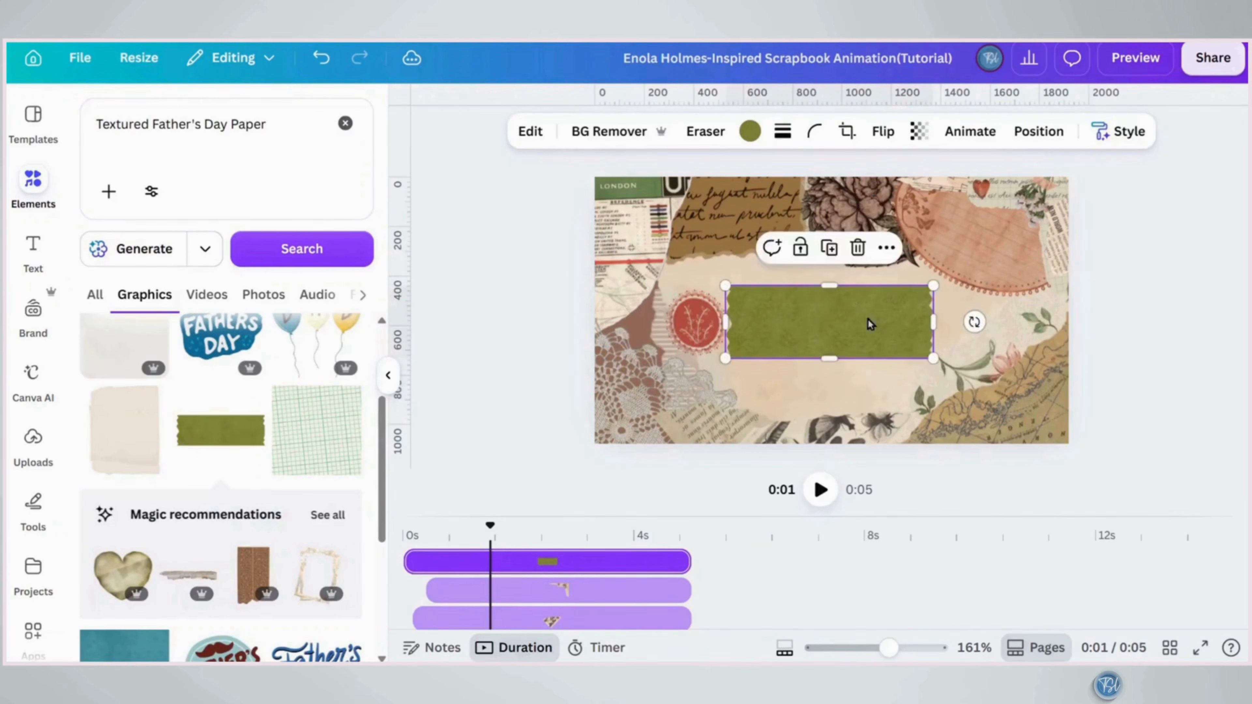
pyautogui.moveTo(604, 251); pyautogui.dragTo(598, 243)
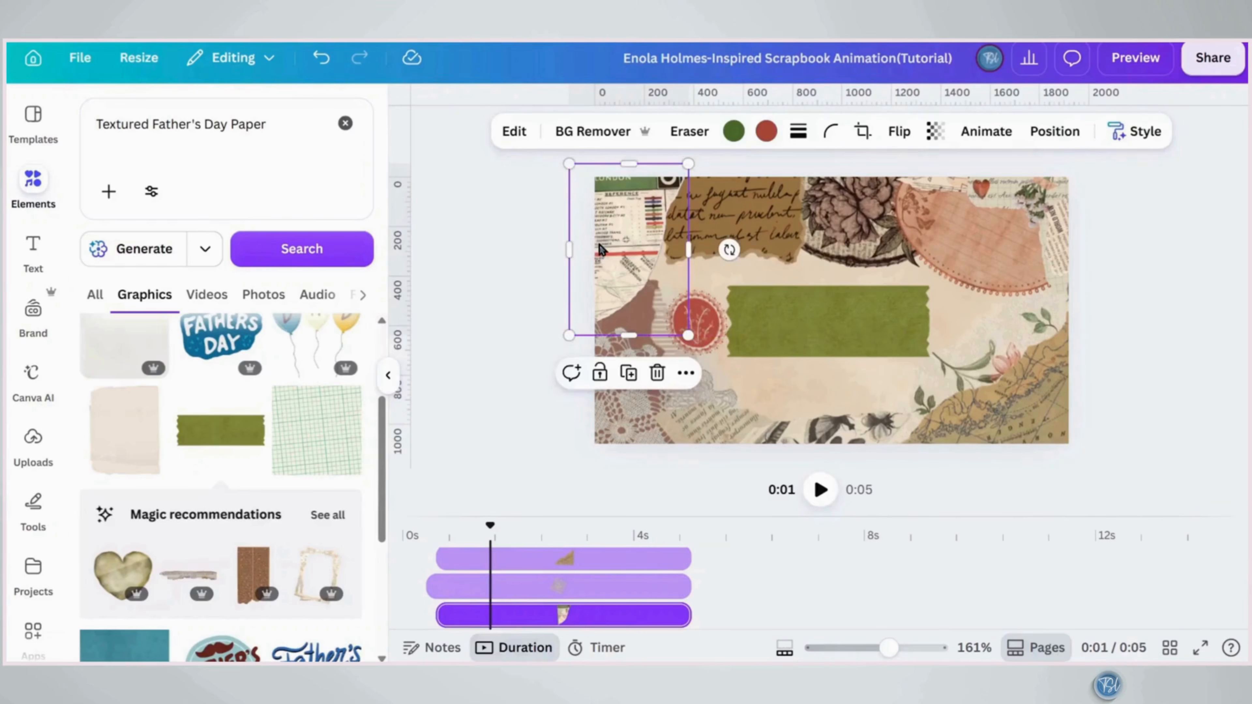
# Add a text box in the Awesome Lathusca font reading "CASE -"
pyautogui.press('t')
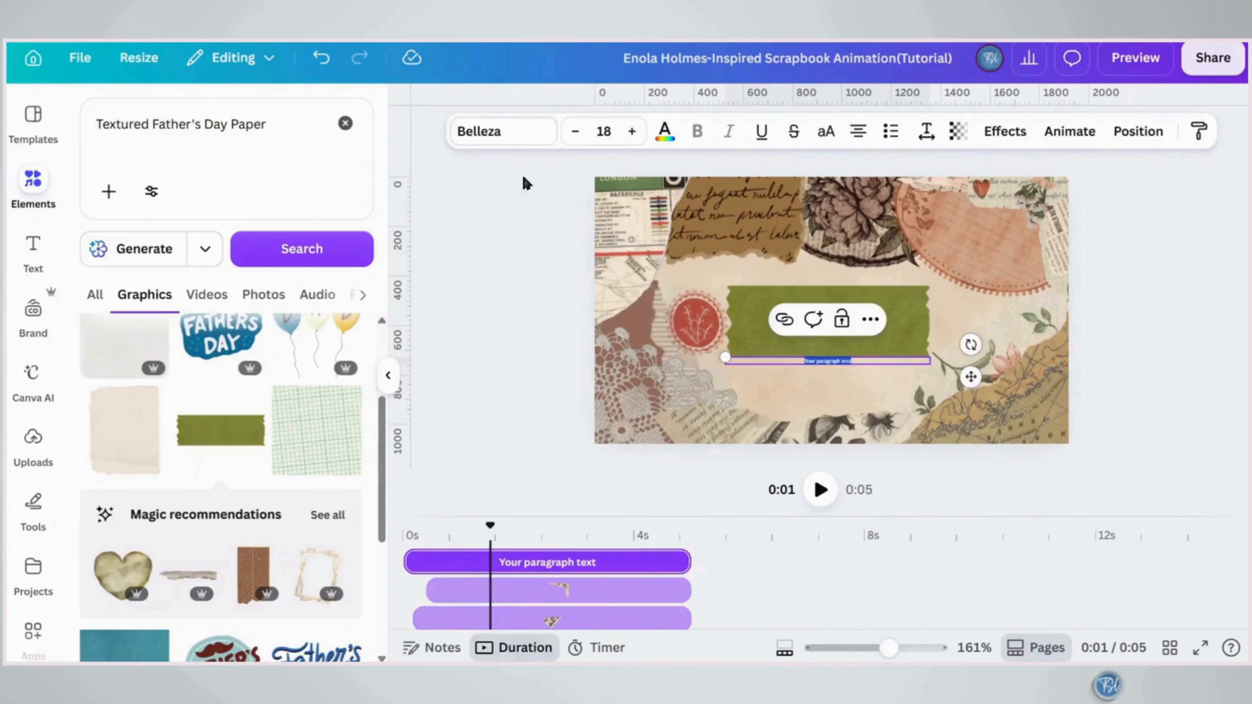
pyautogui.click(491, 140)
pyautogui.write('Awesome')
pyautogui.click(229, 290)
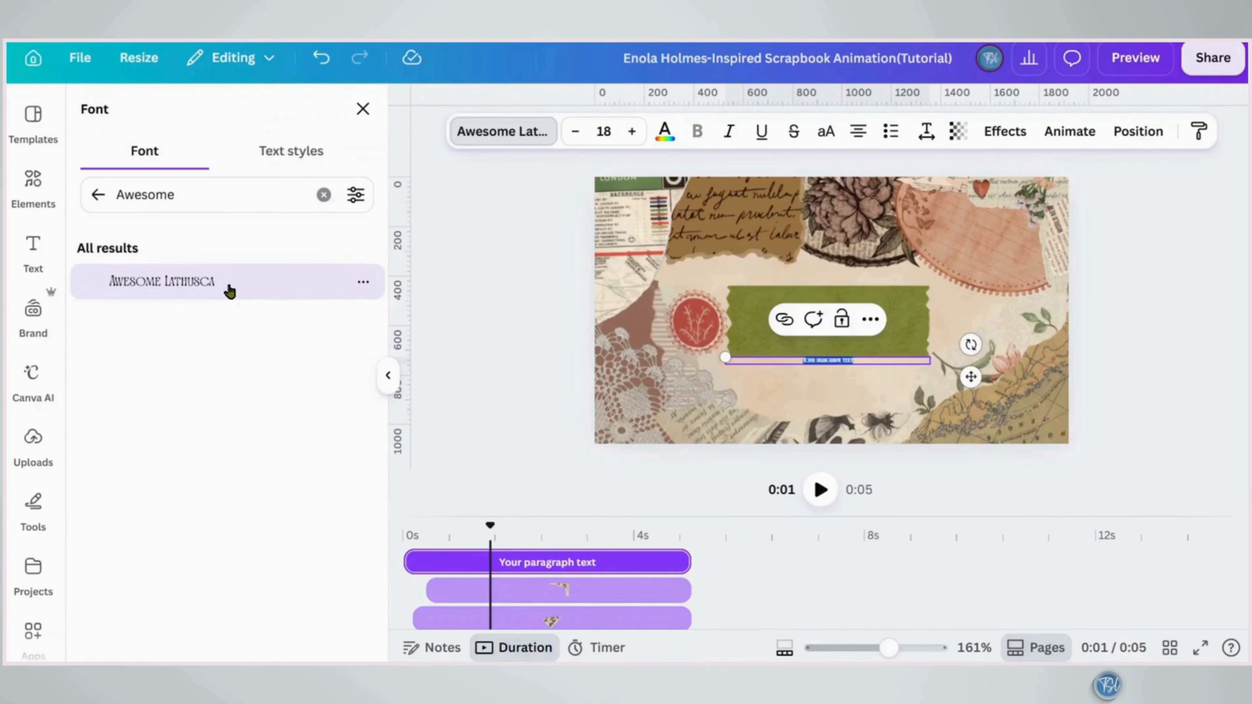
pyautogui.write('CASE -')
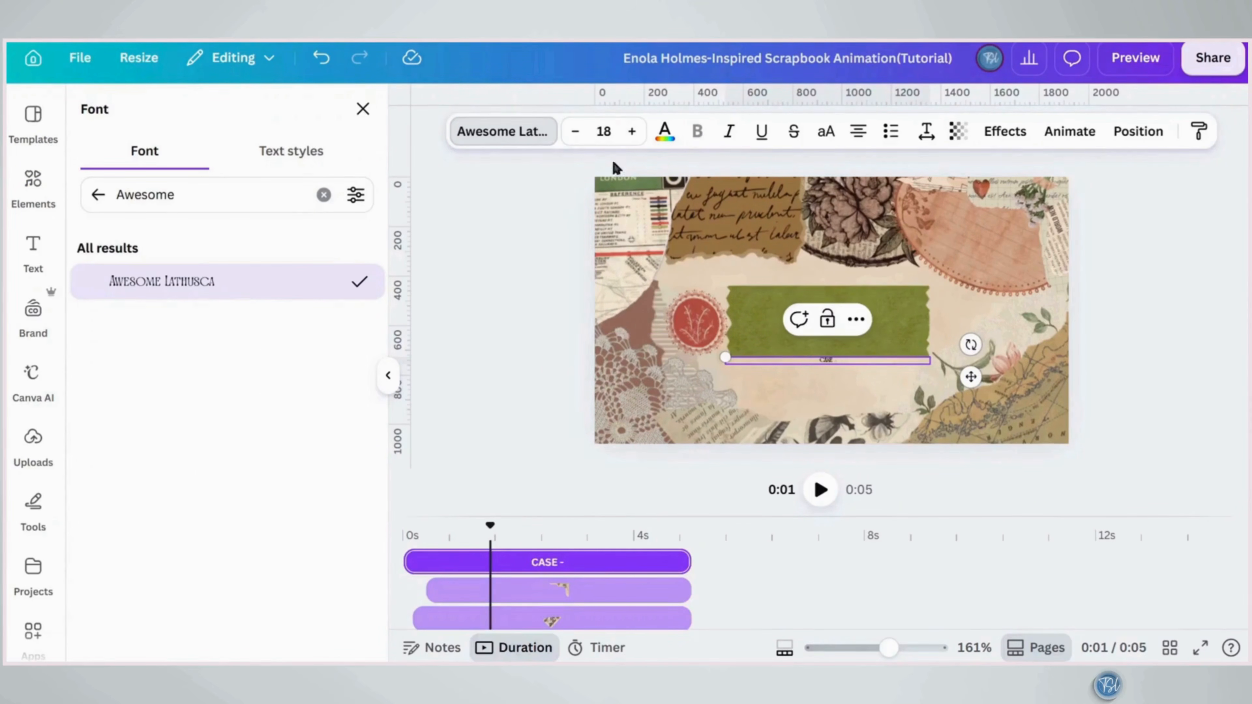
# Set the "CASE -" text size to 112 and position it on the left part of the green strip
pyautogui.click(603, 131)
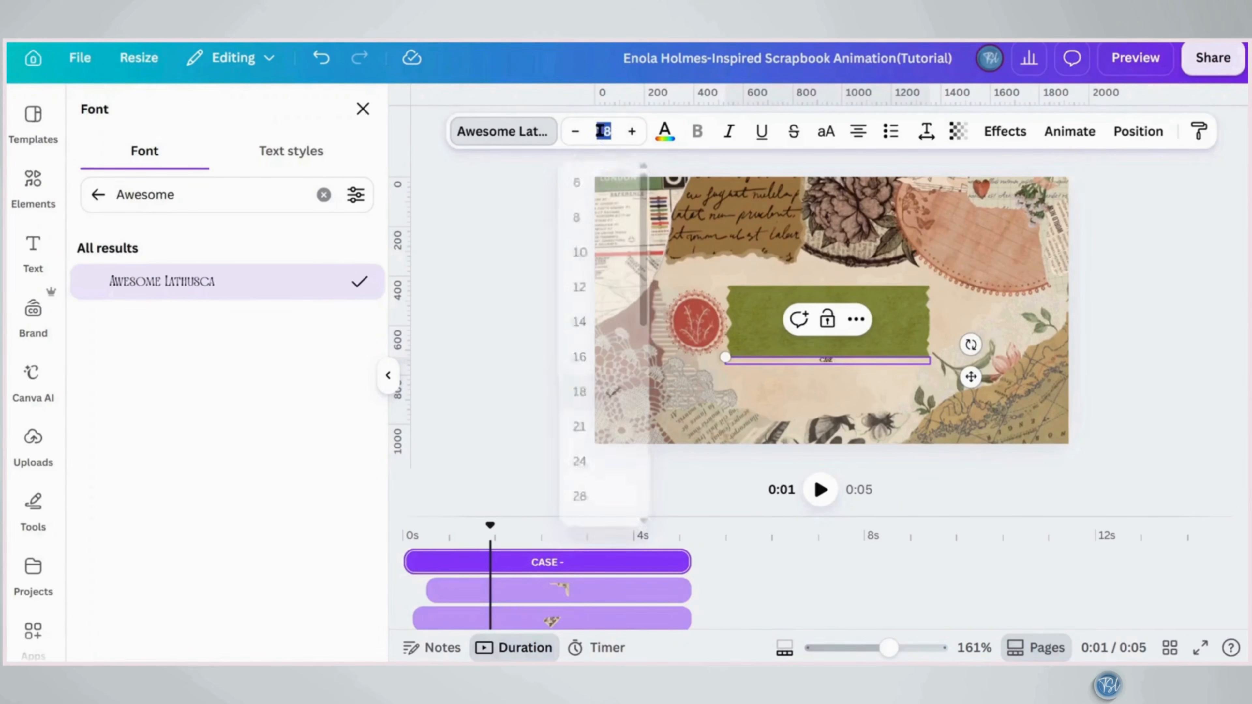
pyautogui.write('112')
pyautogui.press('Return')
pyautogui.moveTo(929, 380); pyautogui.dragTo(891, 340)
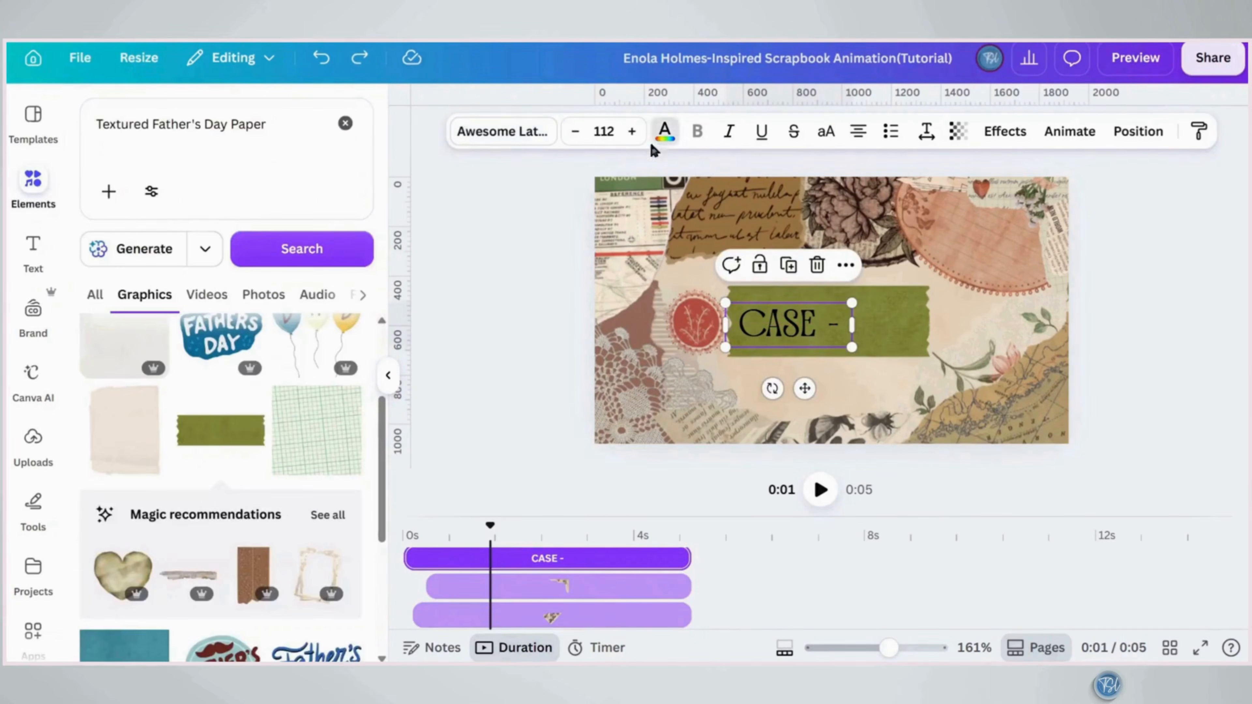
# Set the "CASE -" text color to #2B1B1A and close the side panel
pyautogui.click(663, 133)
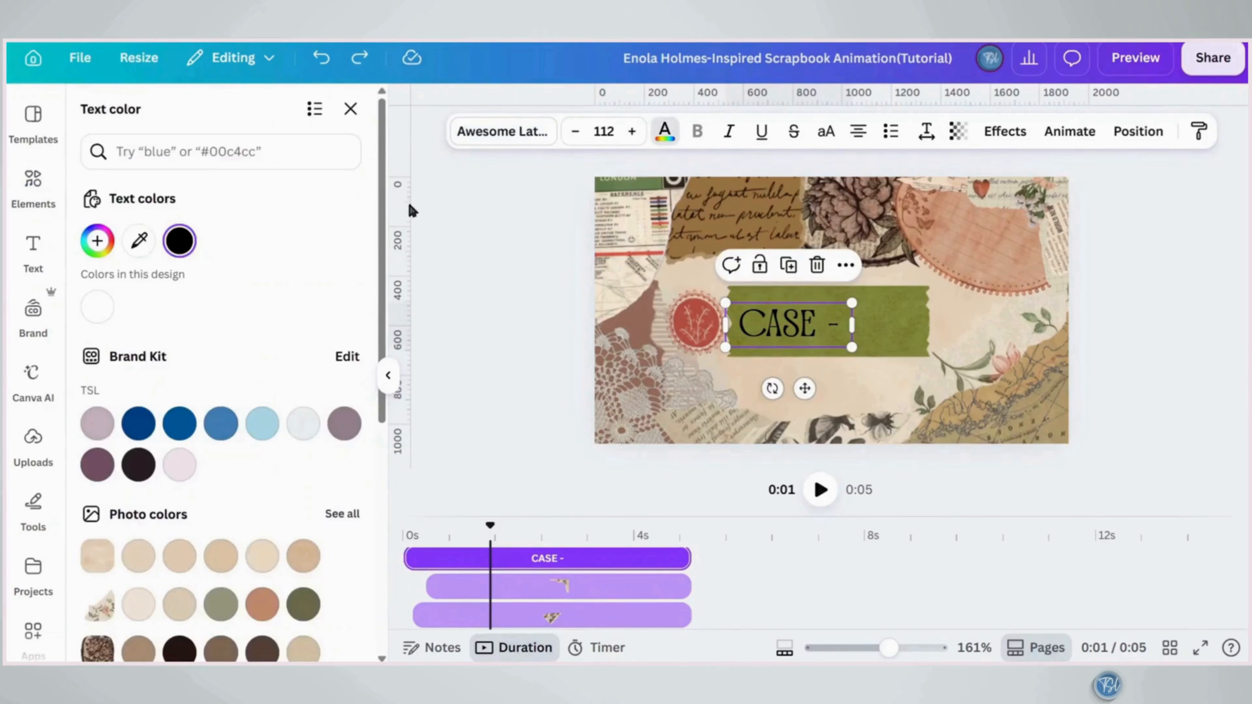
pyautogui.click(301, 161)
pyautogui.write('#2B1B1A')
pyautogui.click(98, 229)
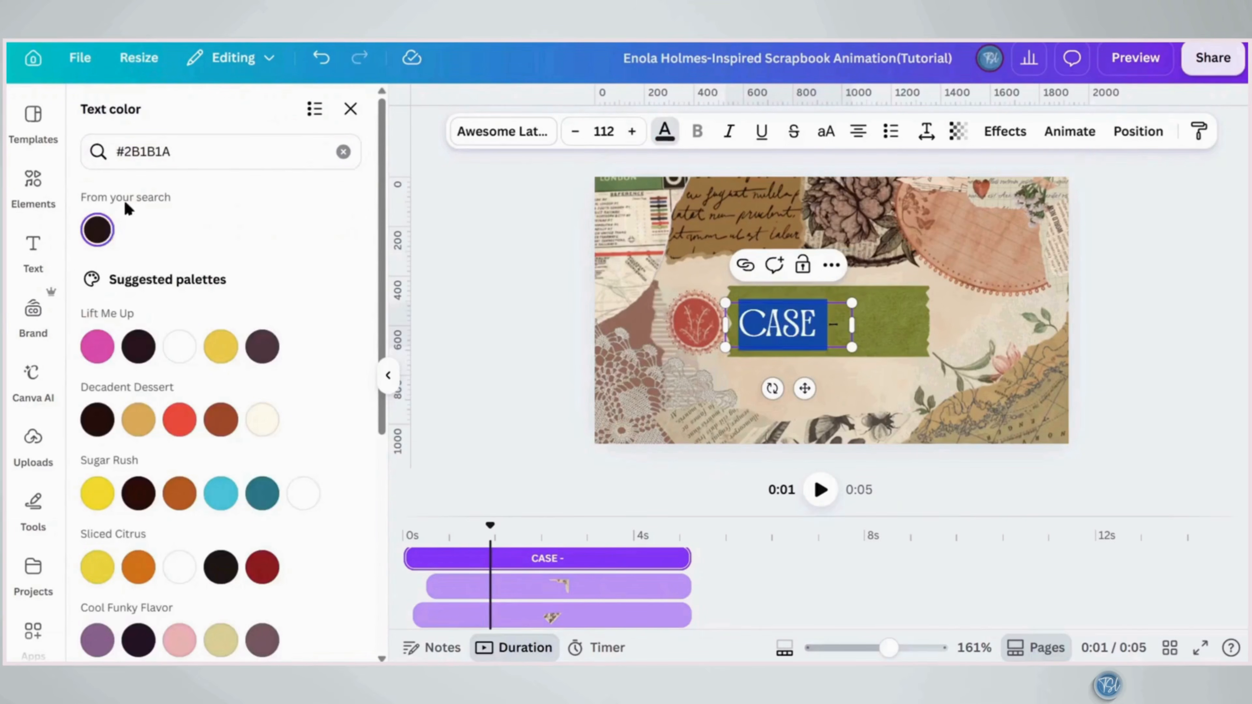
pyautogui.click(342, 152)
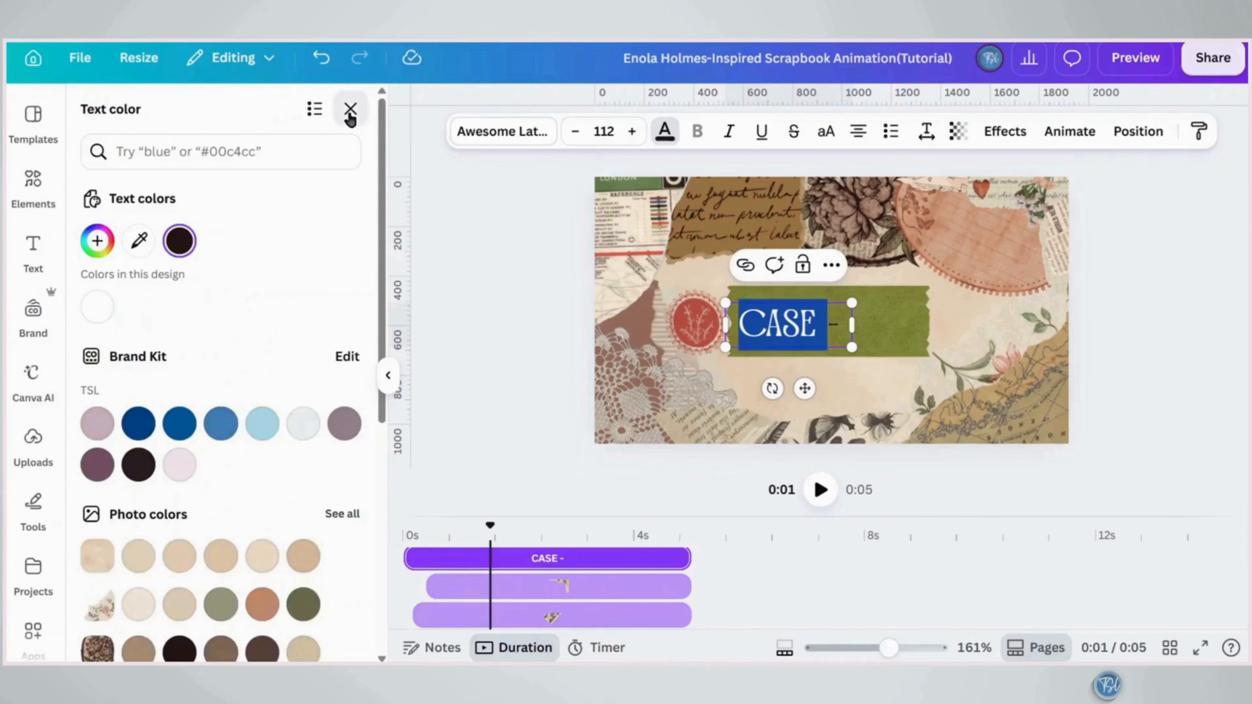
pyautogui.click(350, 114)
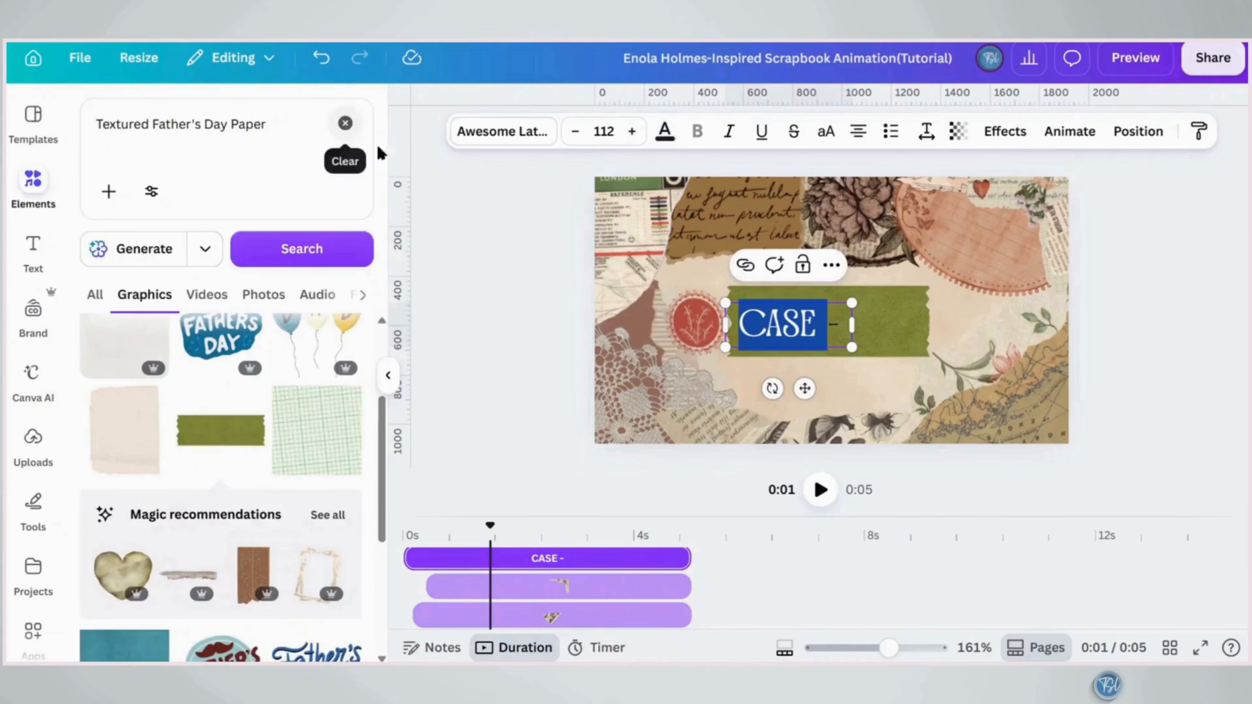
pyautogui.click(388, 379)
# Duplicate the "CASE -" text, change the copy to "1" and fit its text box to the number
pyautogui.click(627, 271)
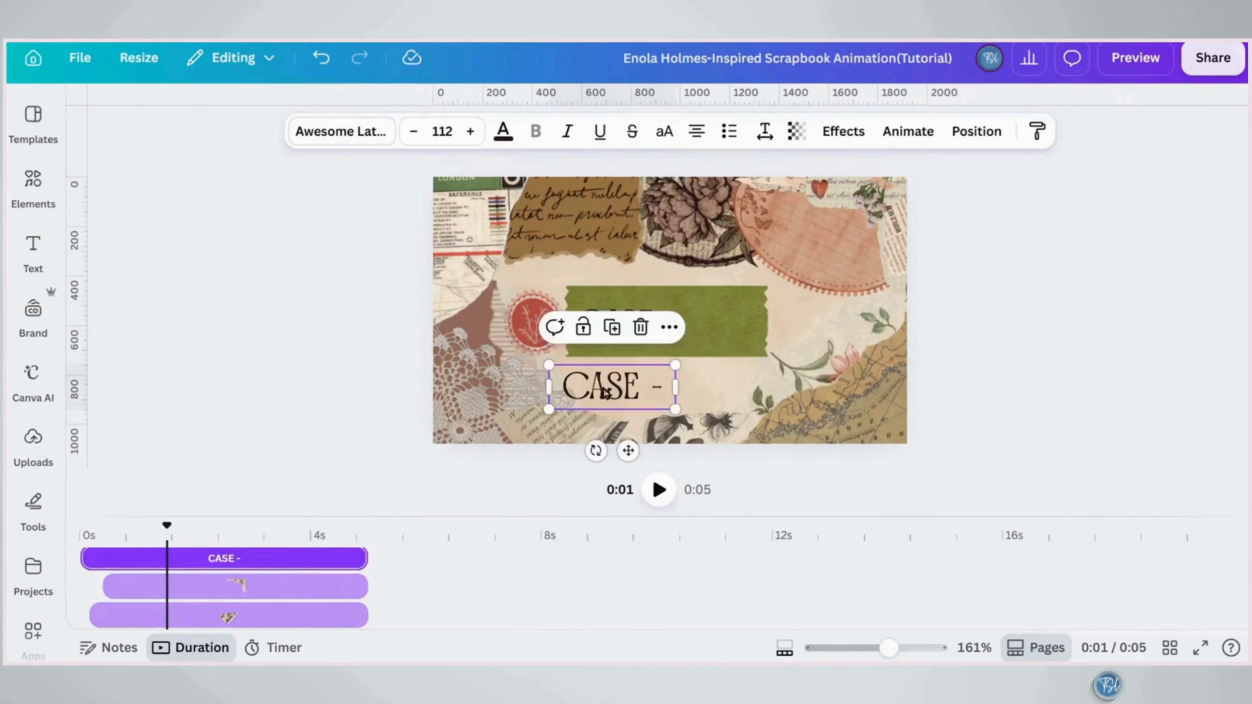
pyautogui.doubleClick(616, 386)
pyautogui.write('1')
pyautogui.moveTo(647, 397); pyautogui.dragTo(574, 393)
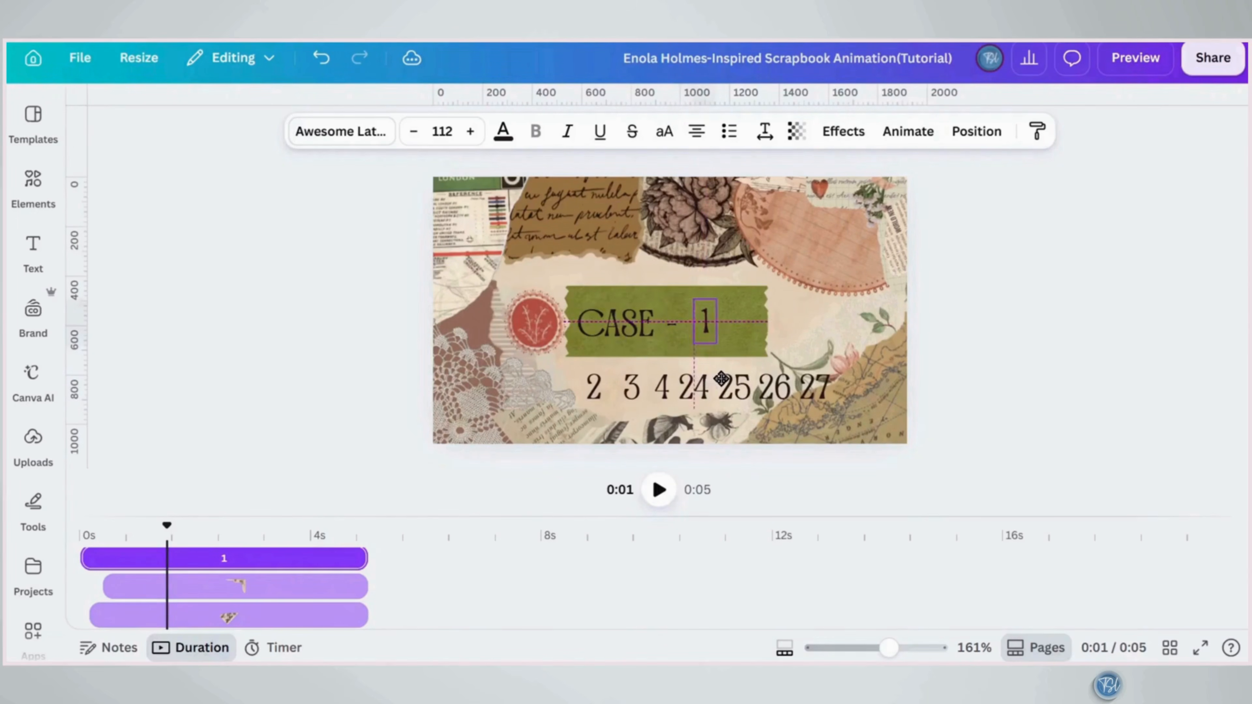
# Center "CASE -" on the green strip and stack the number texts 1, 2, 3, 4, 24, 25, 26 and 27 right after it
pyautogui.click(630, 338)
pyautogui.moveTo(629, 337); pyautogui.dragTo(634, 331)
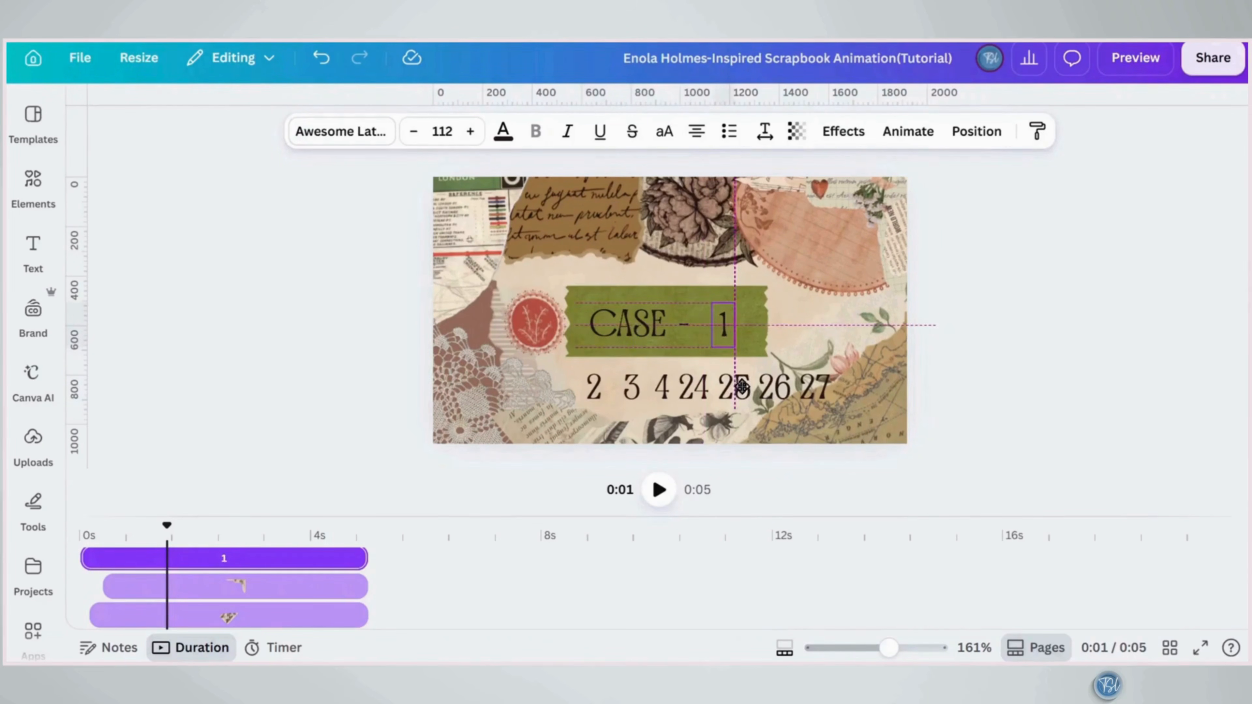
pyautogui.click(593, 387)
pyautogui.moveTo(594, 387); pyautogui.dragTo(706, 336)
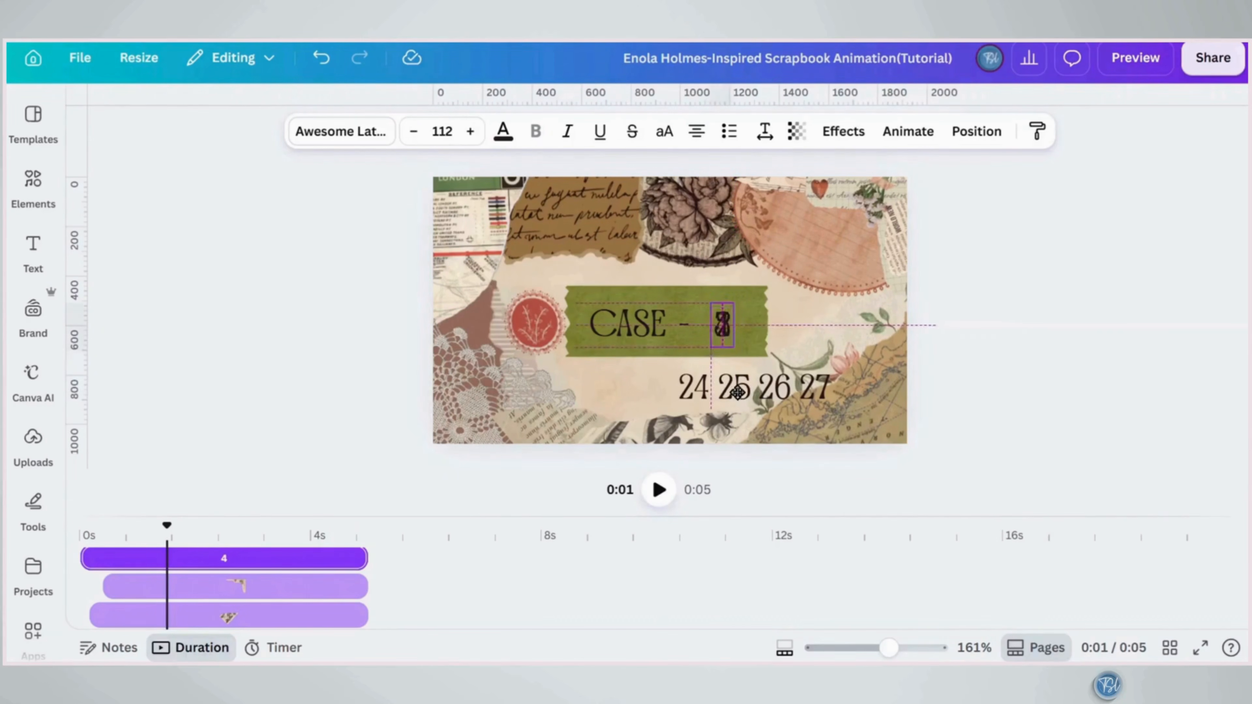
pyautogui.moveTo(734, 382); pyautogui.dragTo(723, 321)
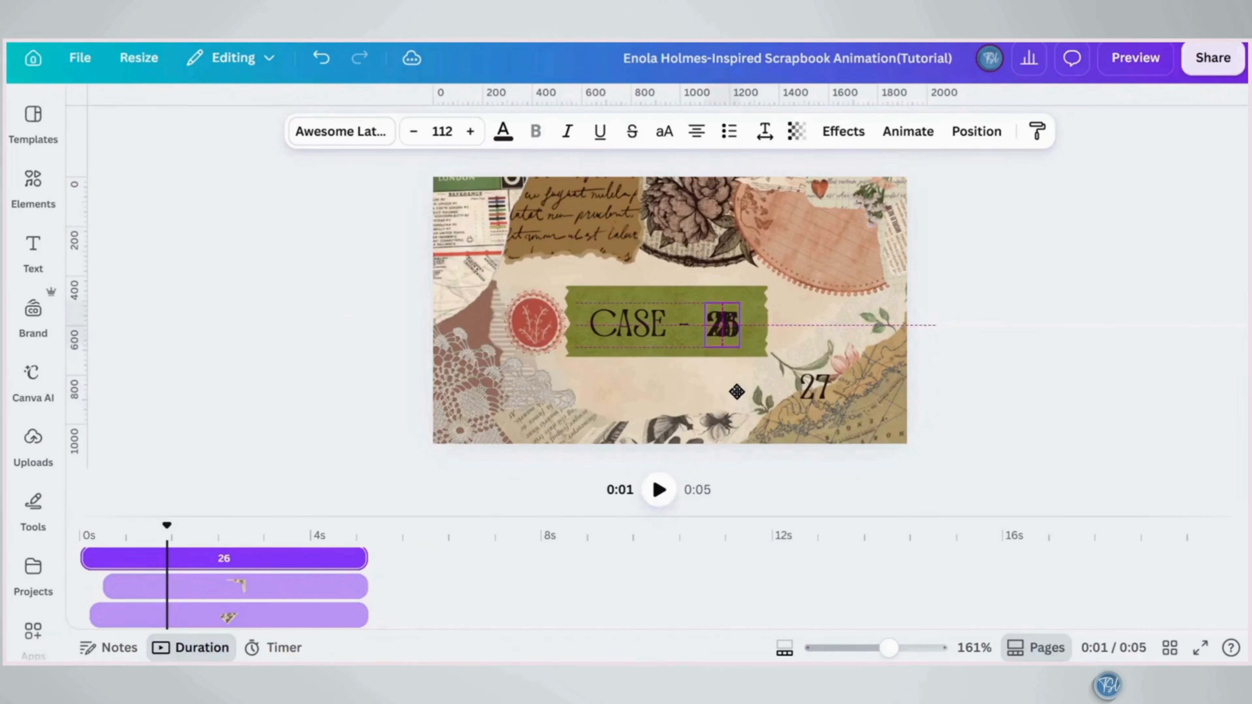
# Apply a Wipe animation to the "CASE -" text, playing on enter with a rightward direction
pyautogui.click(636, 324)
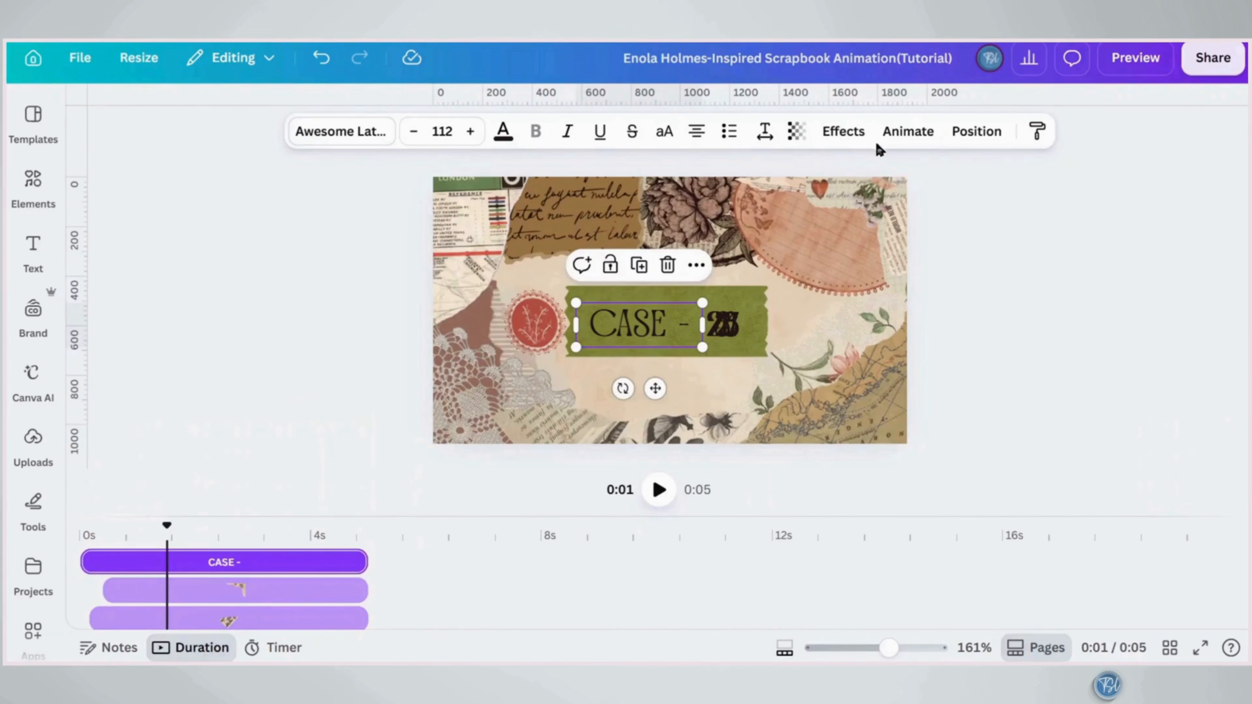
pyautogui.click(890, 141)
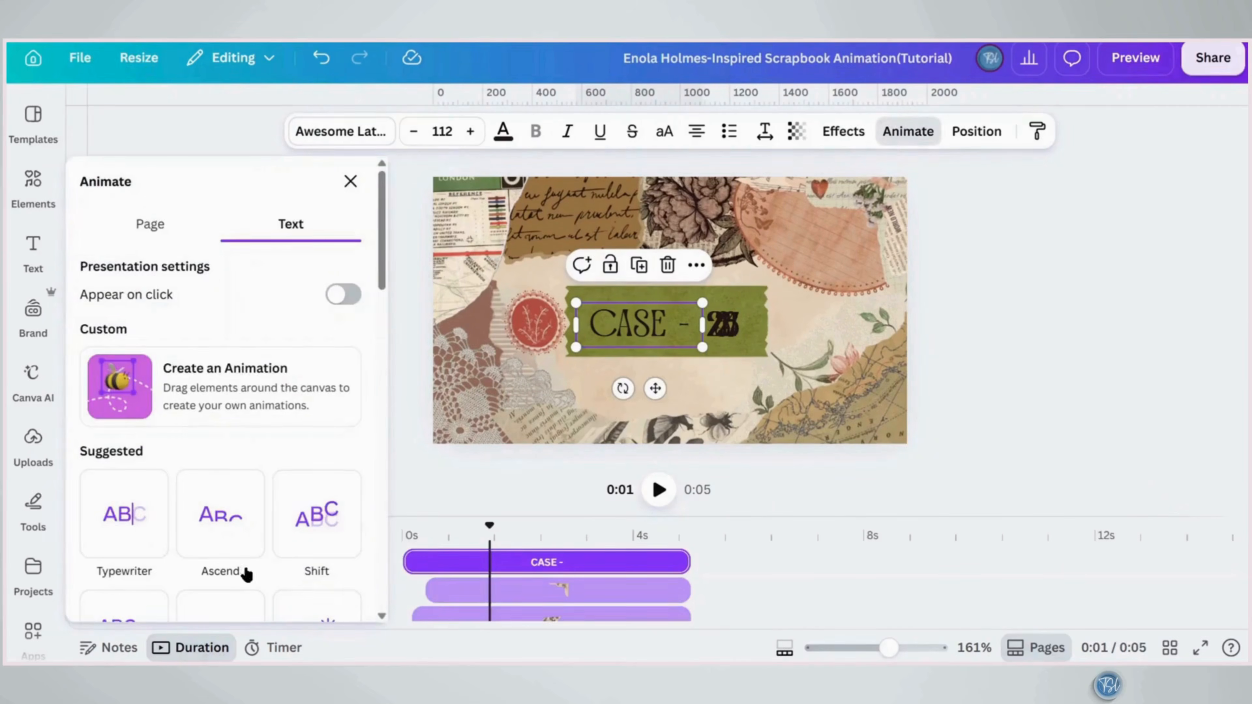
pyautogui.scroll(-10, 246, 572)
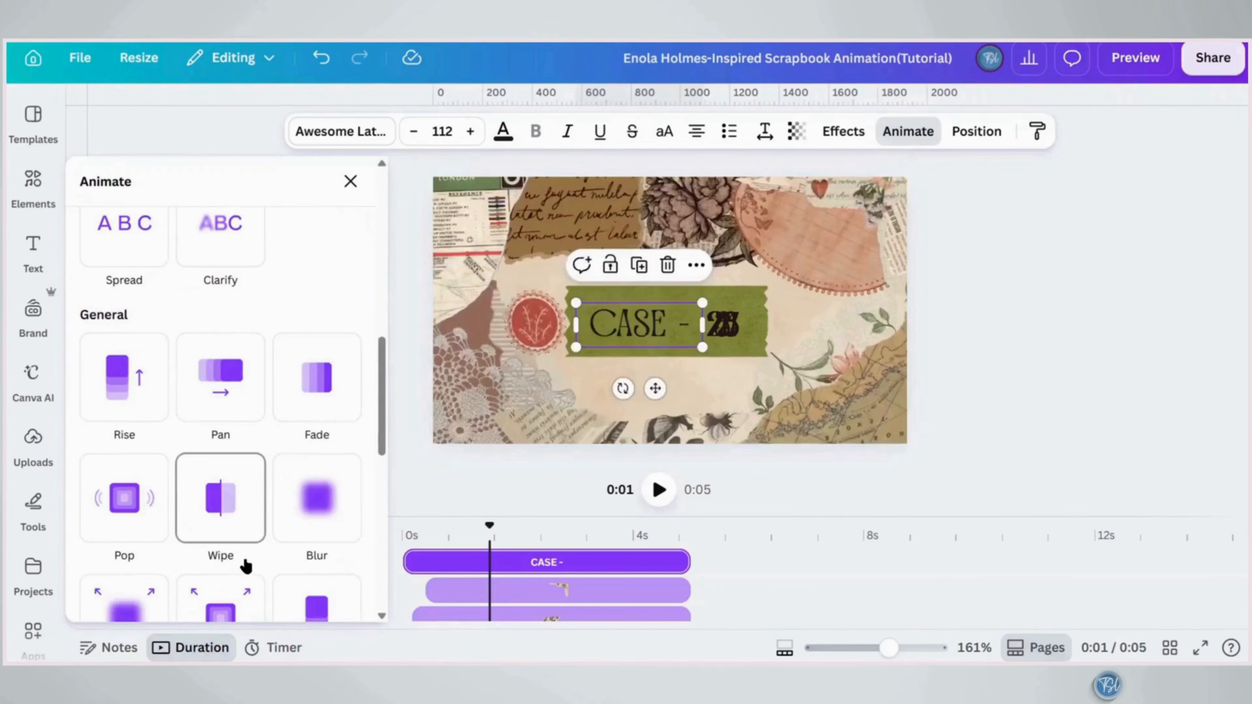
pyautogui.click(243, 517)
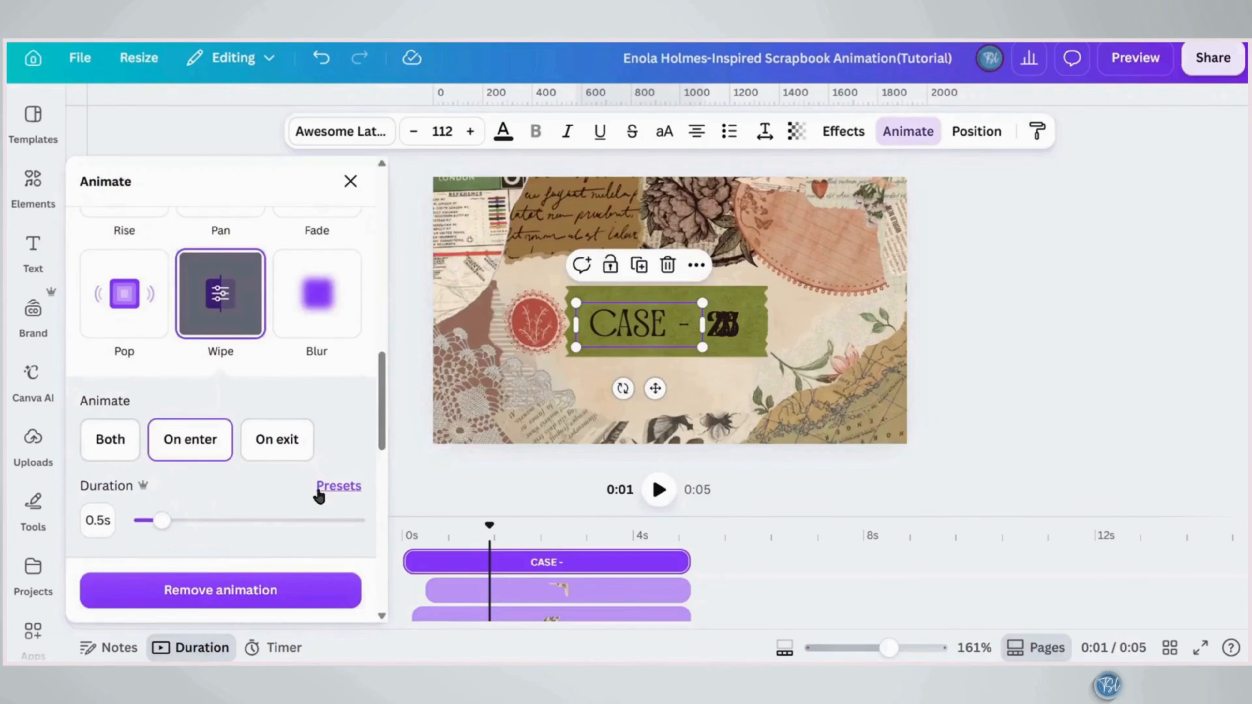
pyautogui.scroll(-3, 299, 503)
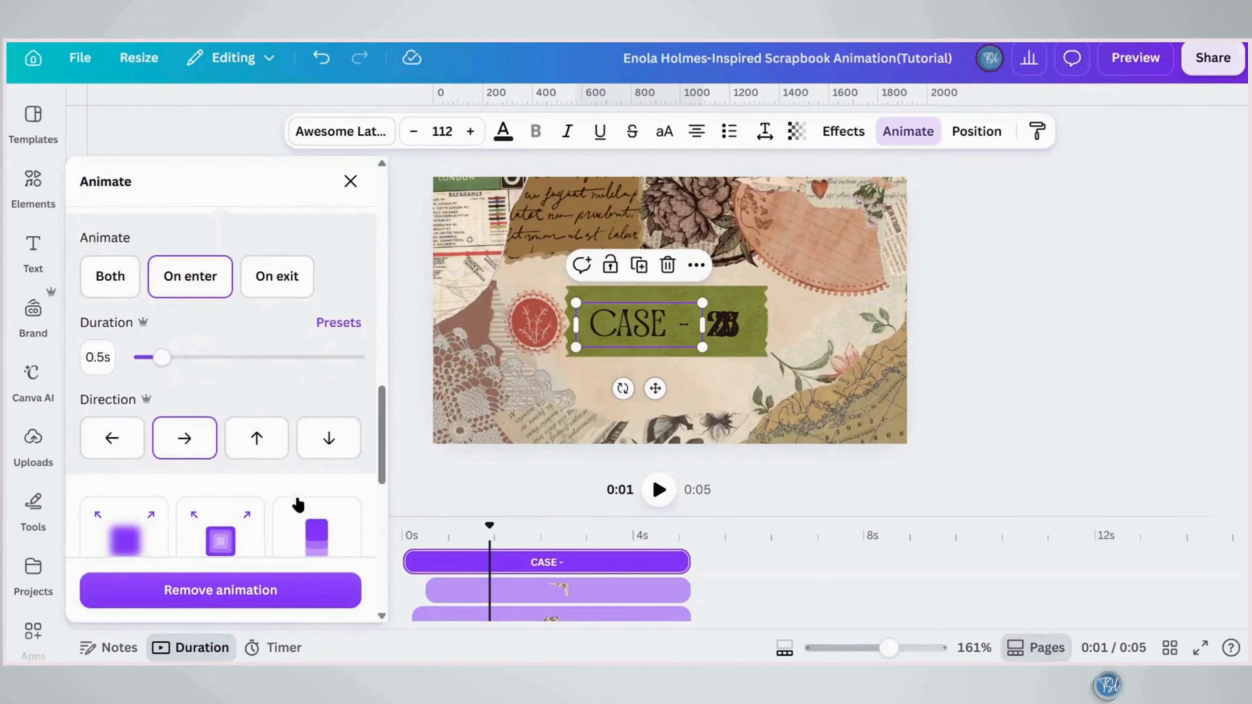
pyautogui.click(209, 461)
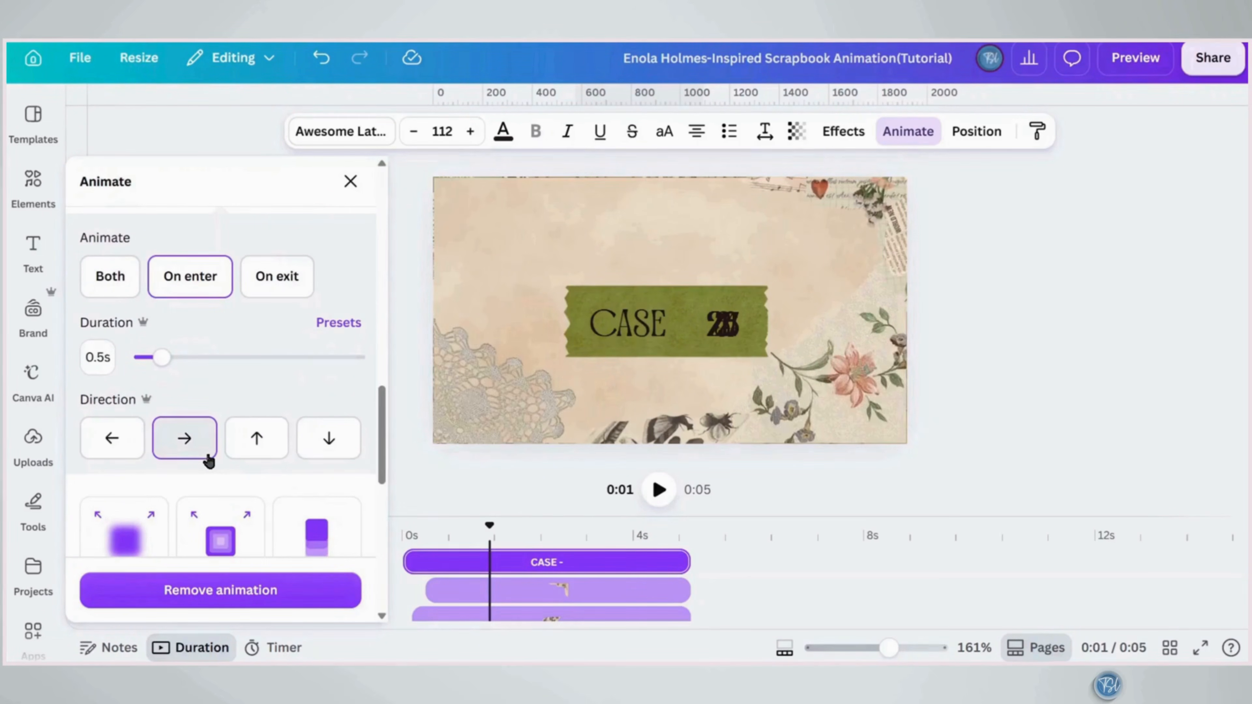
# Apply a Wipe animation to the green paper strip, on enter with a custom 0.5 s duration and rightward direction
pyautogui.click(578, 292)
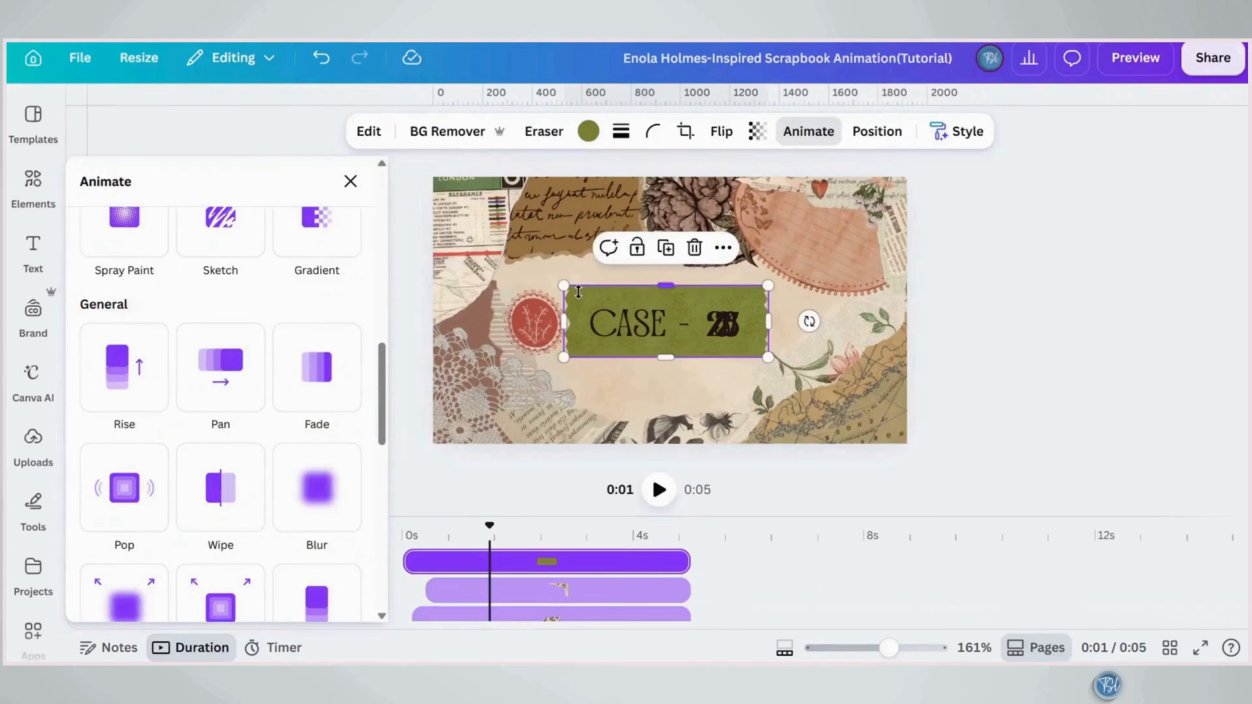
pyautogui.click(230, 477)
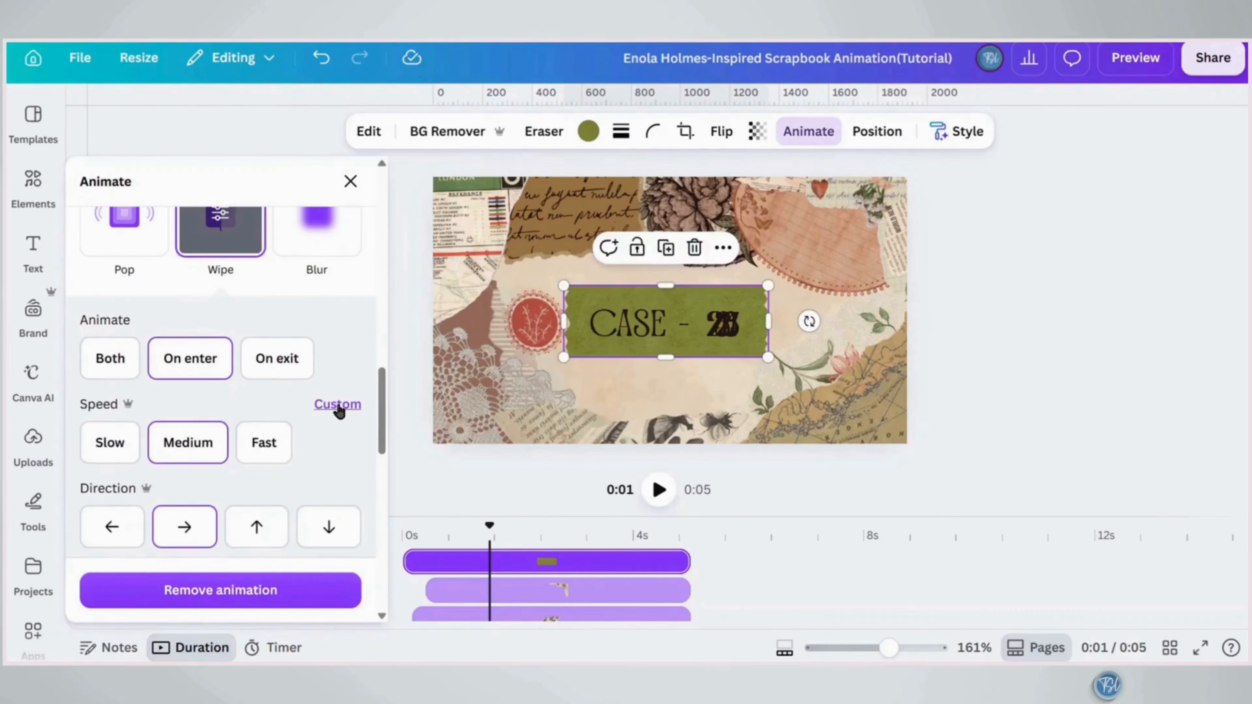
pyautogui.click(338, 405)
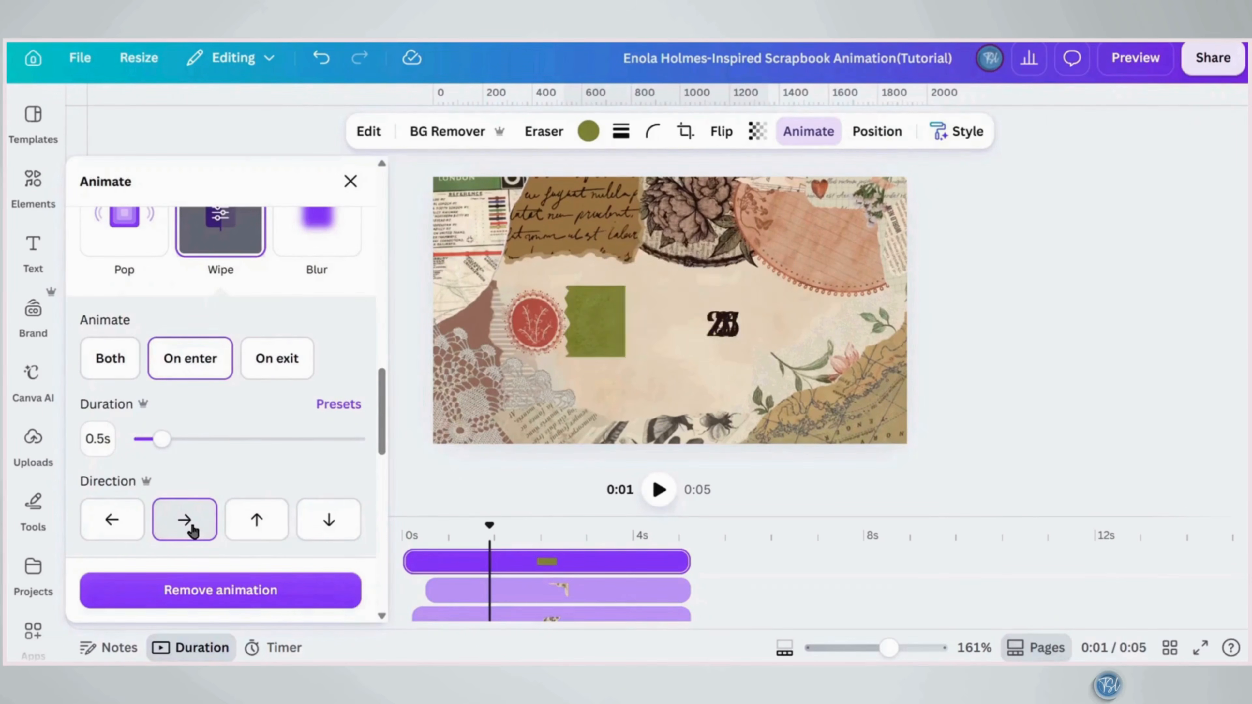
pyautogui.press('Escape')
# Delay the green strip's start on the timeline and trim "CASE -" to about 4.0 s so it starts after the strip
pyautogui.moveTo(94, 562); pyautogui.dragTo(121, 568)
pyautogui.moveTo(94, 564); pyautogui.dragTo(151, 568)
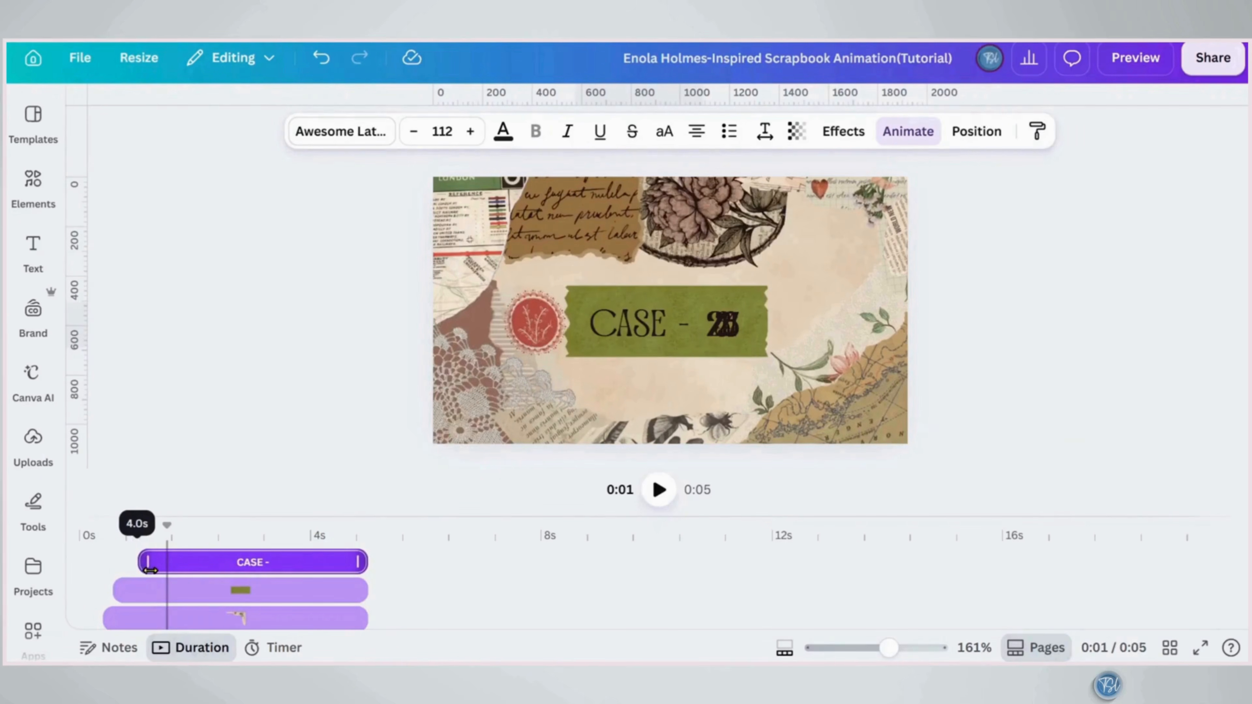
# Select the number "1" layer and trim it to a very short clip starting shortly after "CASE -" appears
pyautogui.click(975, 131)
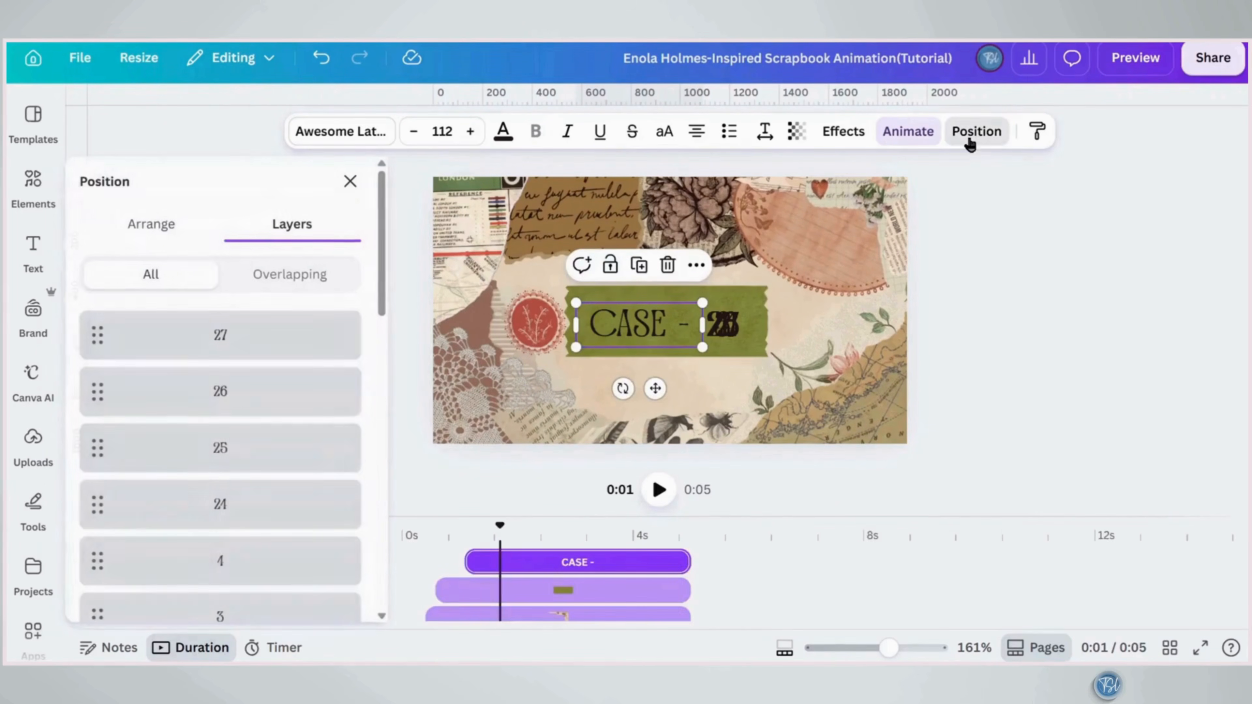
pyautogui.scroll(-4, 305, 552)
pyautogui.click(271, 503)
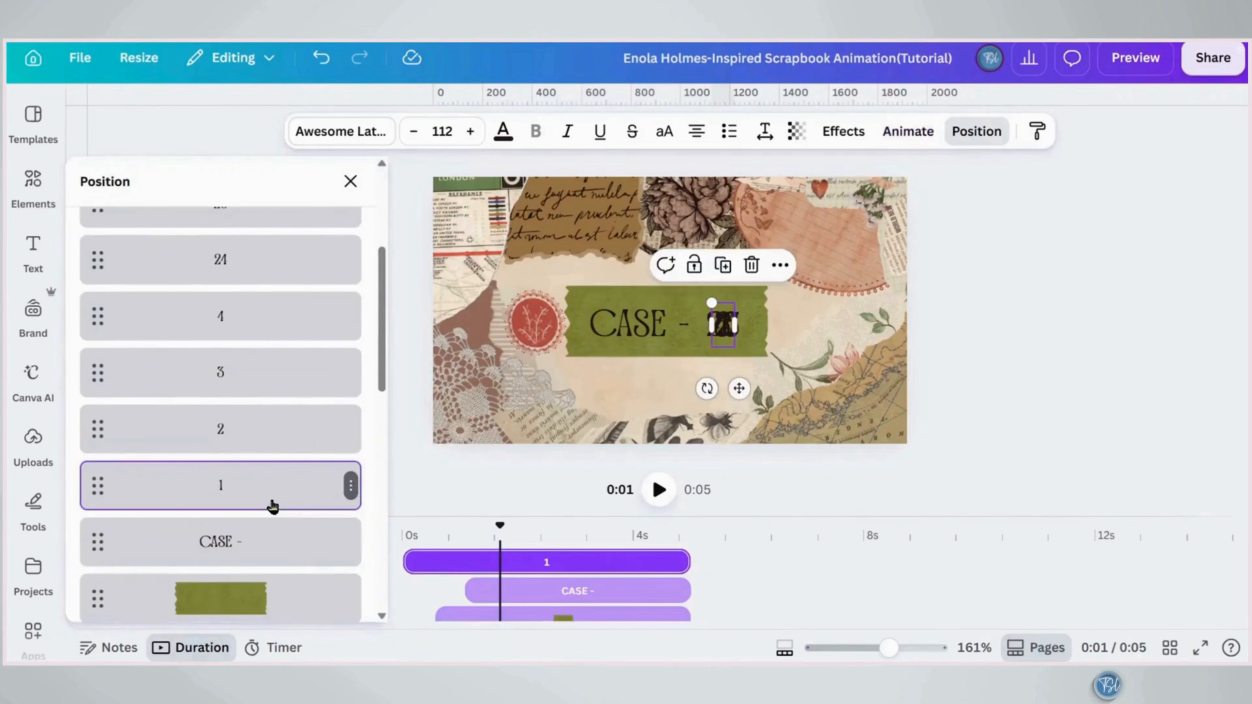
pyautogui.moveTo(411, 563); pyautogui.dragTo(505, 569)
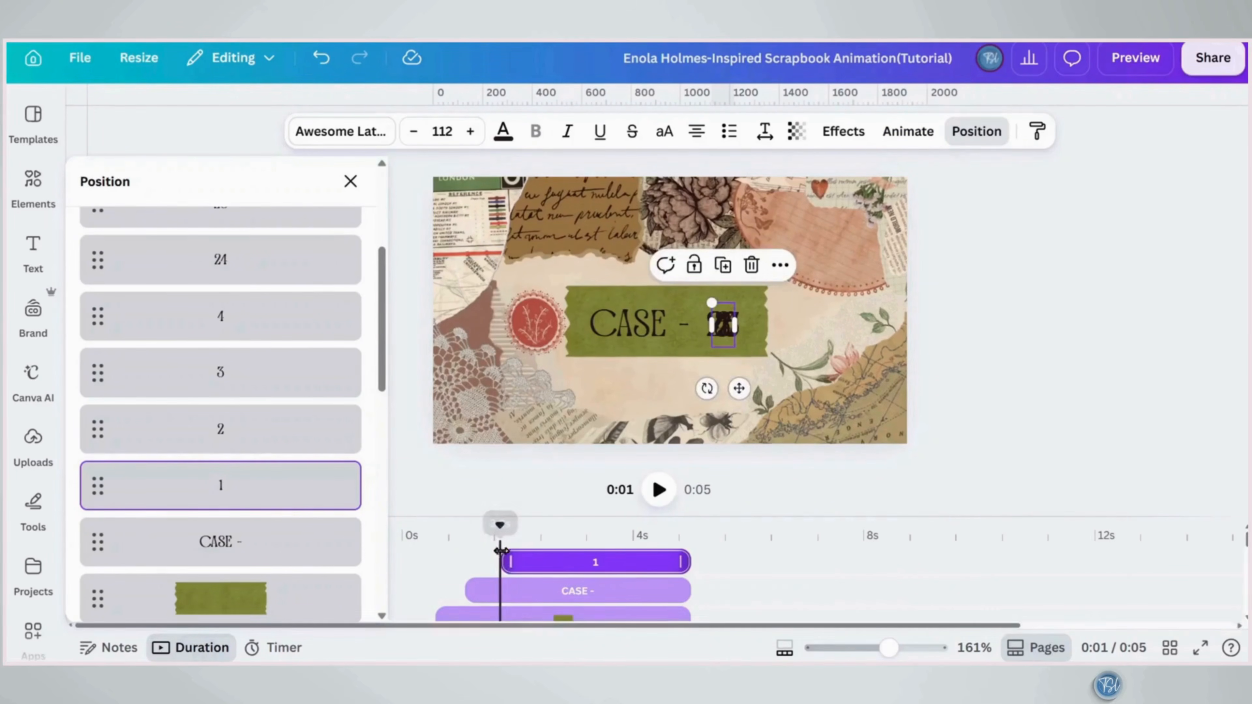
pyautogui.moveTo(540, 517); pyautogui.dragTo(544, 443)
pyautogui.moveTo(682, 494); pyautogui.dragTo(498, 553)
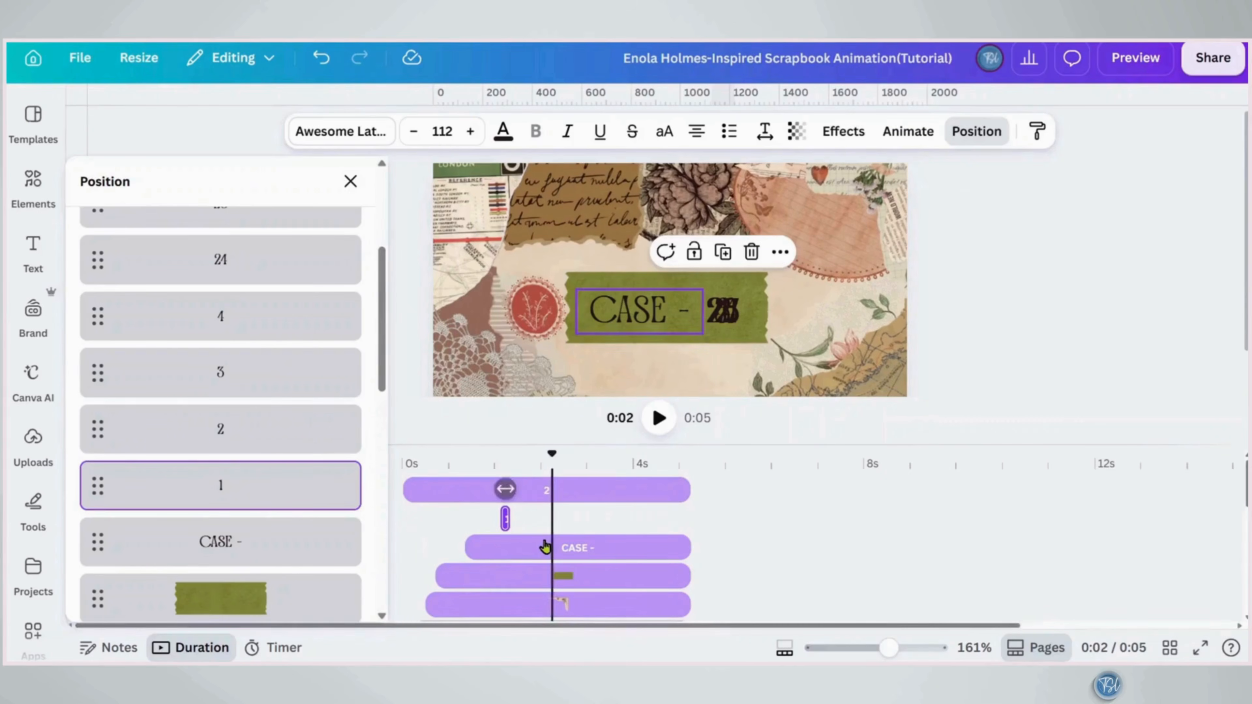
# Enlarge the timeline scale and trim the number "2" to a very short clip directly after "1"
pyautogui.scroll(5, 545, 548)
pyautogui.scroll(1, 545, 546)
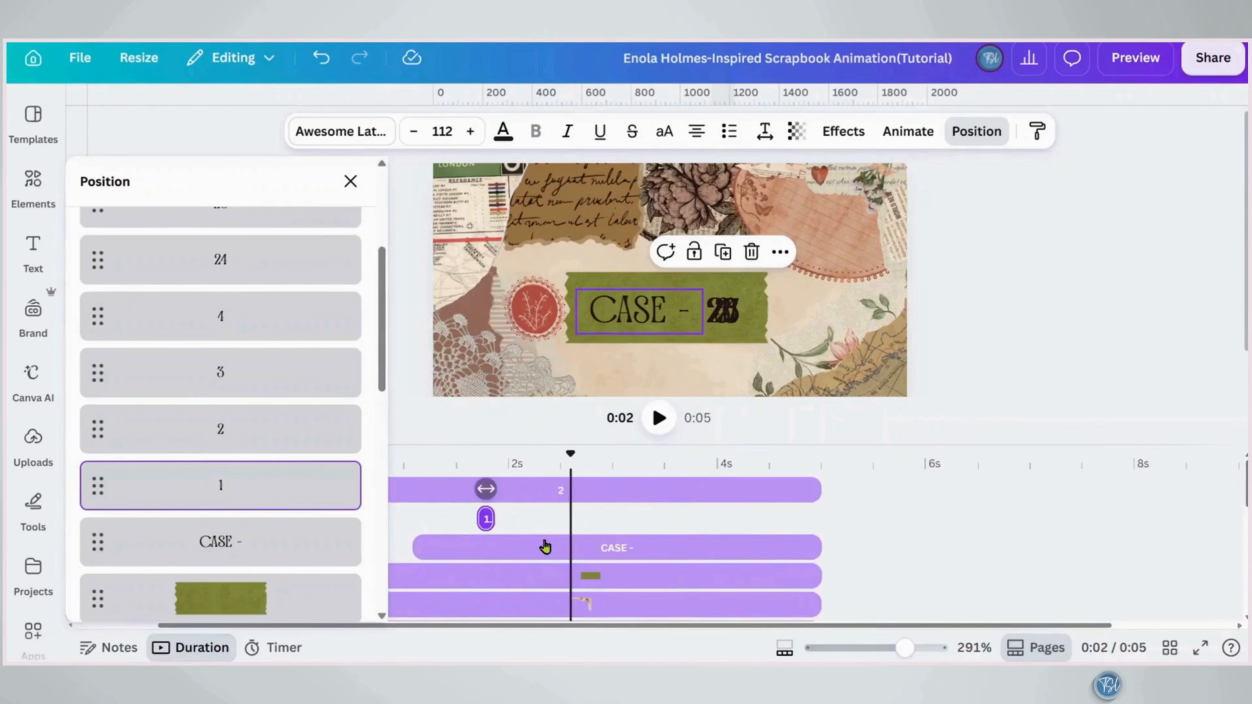
pyautogui.hscroll(-3, 545, 546)
pyautogui.click(591, 502)
pyautogui.moveTo(600, 506); pyautogui.dragTo(616, 504)
pyautogui.moveTo(914, 491); pyautogui.dragTo(612, 504)
# Trim the numbers "3" and "4" to very short clips following one another directly after "2"
pyautogui.click(220, 373)
pyautogui.moveTo(412, 490); pyautogui.dragTo(614, 501)
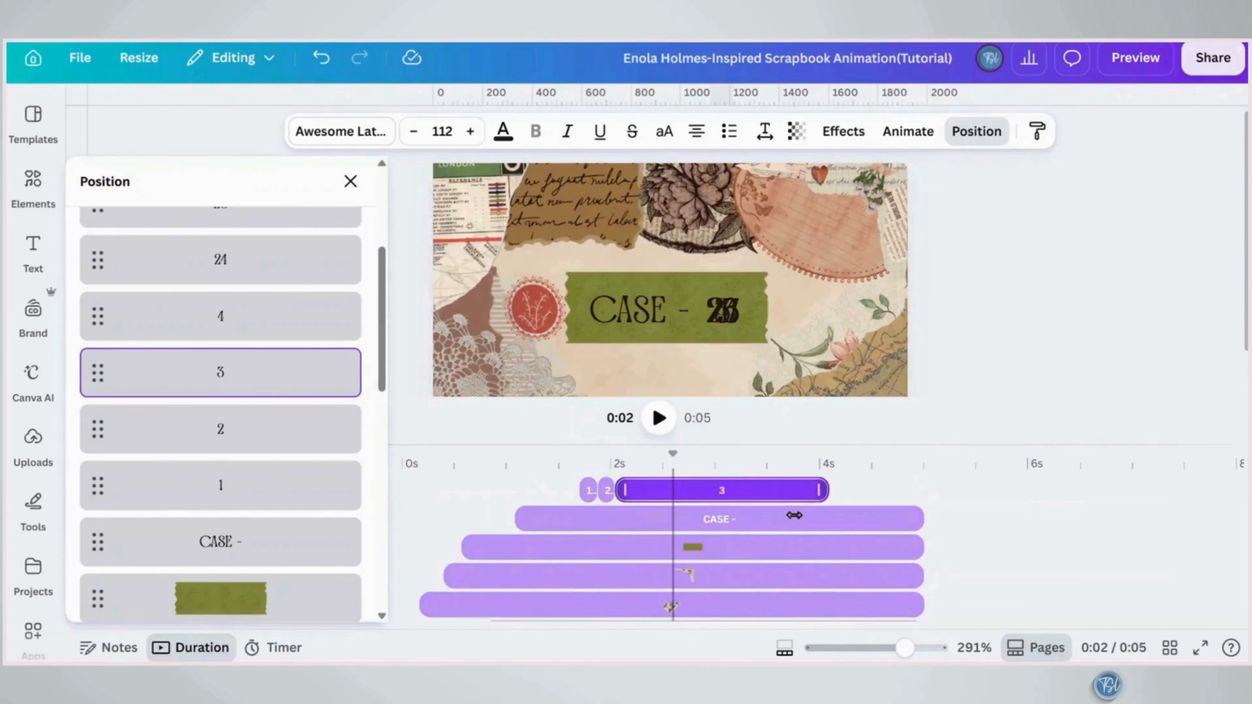
pyautogui.moveTo(921, 490); pyautogui.dragTo(638, 521)
pyautogui.click(220, 316)
pyautogui.moveTo(409, 491); pyautogui.dragTo(637, 494)
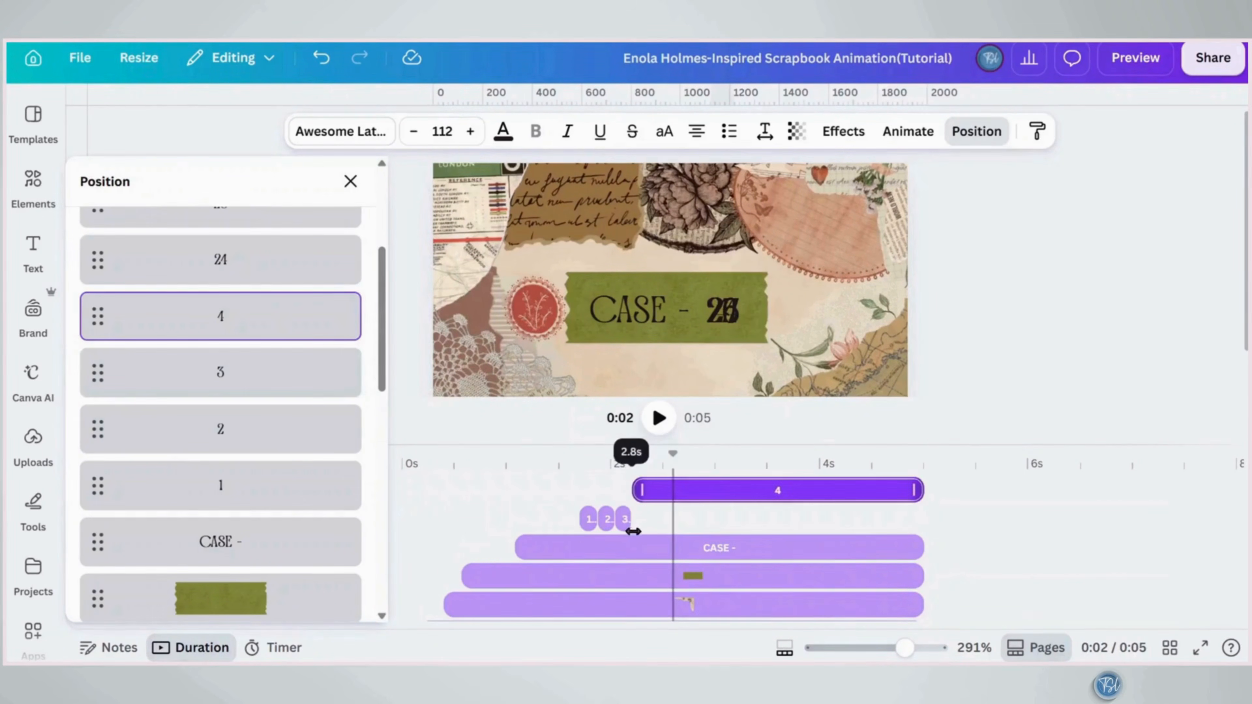
pyautogui.moveTo(924, 494); pyautogui.dragTo(644, 528)
# Trim the numbers "24" and "25" to very short consecutive clips after "4", with "25" lasting about 0.1 s
pyautogui.click(220, 260)
pyautogui.moveTo(409, 490); pyautogui.dragTo(648, 491)
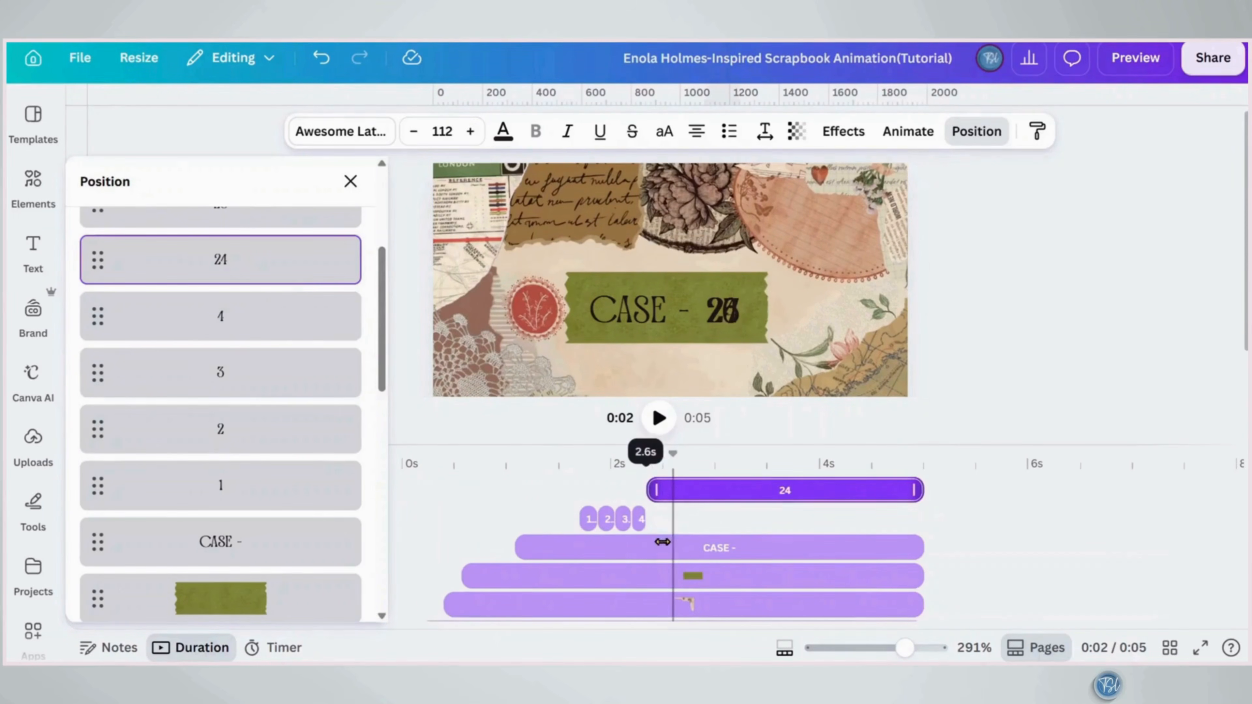
pyautogui.moveTo(922, 490); pyautogui.dragTo(688, 508)
pyautogui.scroll(2, 220, 276)
pyautogui.click(221, 285)
pyautogui.moveTo(409, 490); pyautogui.dragTo(675, 513)
pyautogui.moveTo(922, 491); pyautogui.dragTo(684, 516)
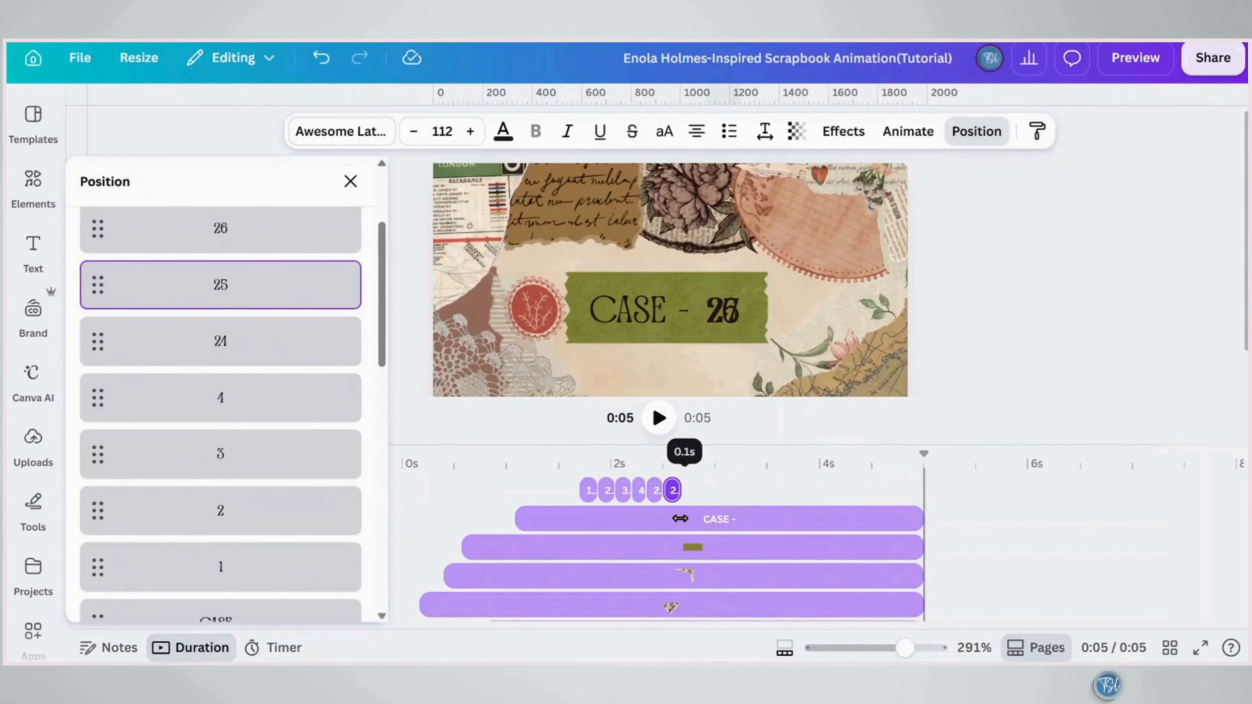
# Trim "26" to about 0.8 s after "25", and start "27" right after it, running to the end of the page
pyautogui.scroll(2, 220, 276)
pyautogui.click(220, 309)
pyautogui.moveTo(409, 491); pyautogui.dragTo(695, 518)
pyautogui.moveTo(909, 497); pyautogui.dragTo(763, 522)
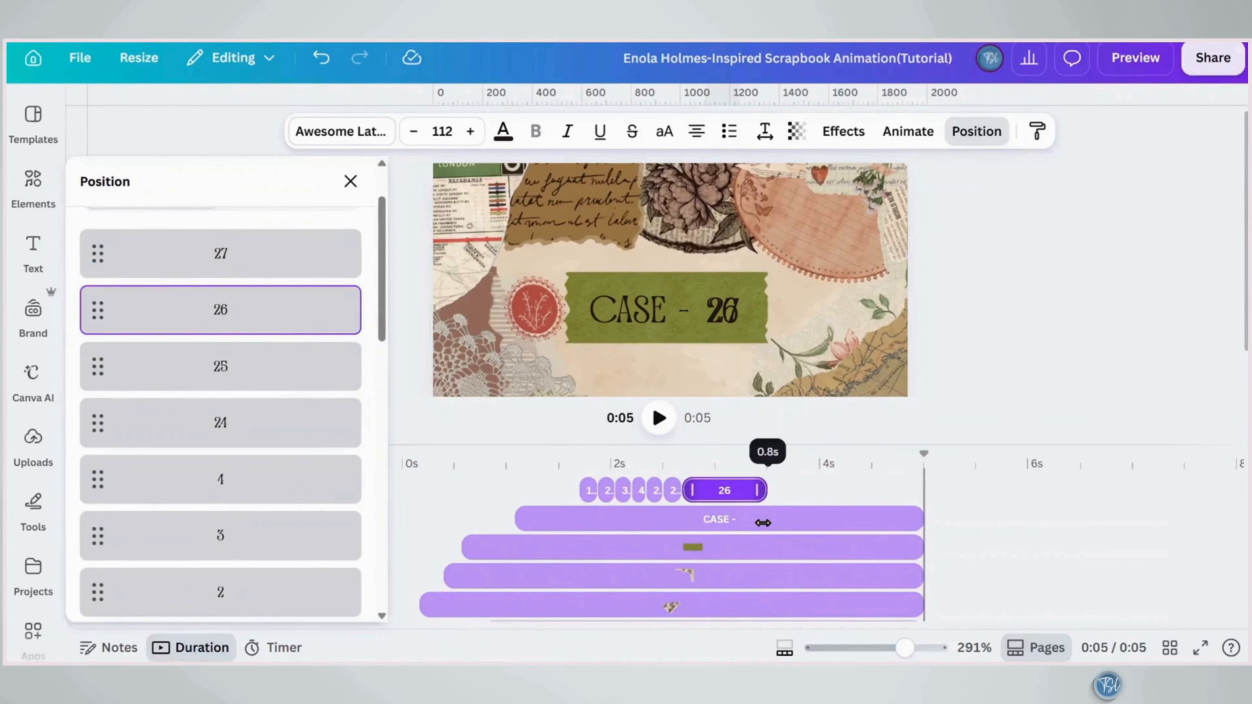
pyautogui.click(221, 253)
pyautogui.moveTo(414, 527); pyautogui.dragTo(737, 533)
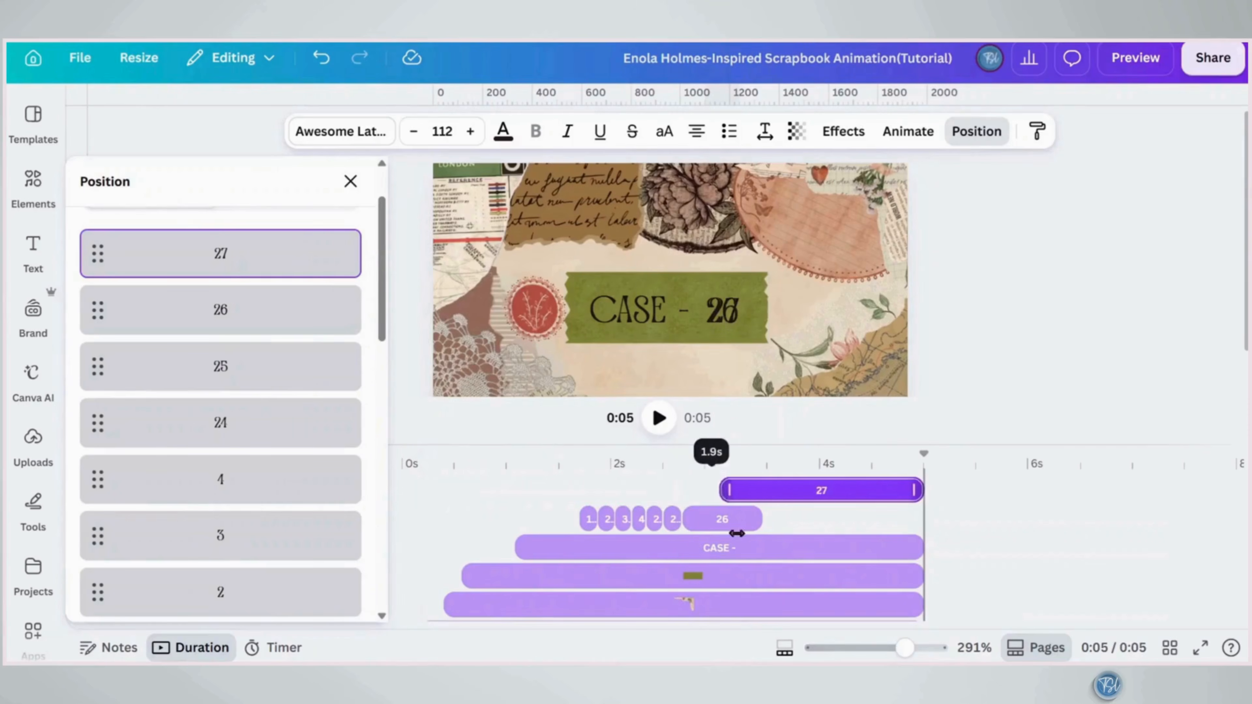
pyautogui.moveTo(777, 541); pyautogui.dragTo(776, 541)
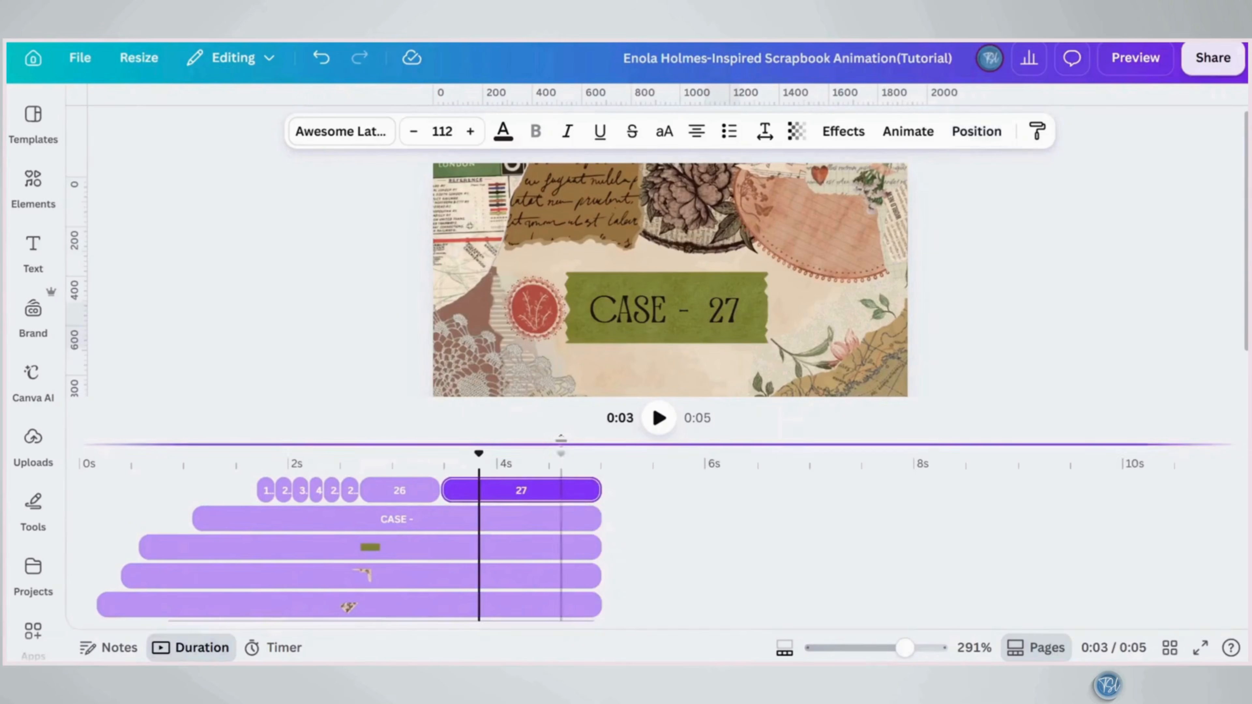
# Review the number sequence, shorten the scrapbook page to just under 4 seconds and add a blank page after it
pyautogui.moveTo(560, 440); pyautogui.dragTo(570, 544)
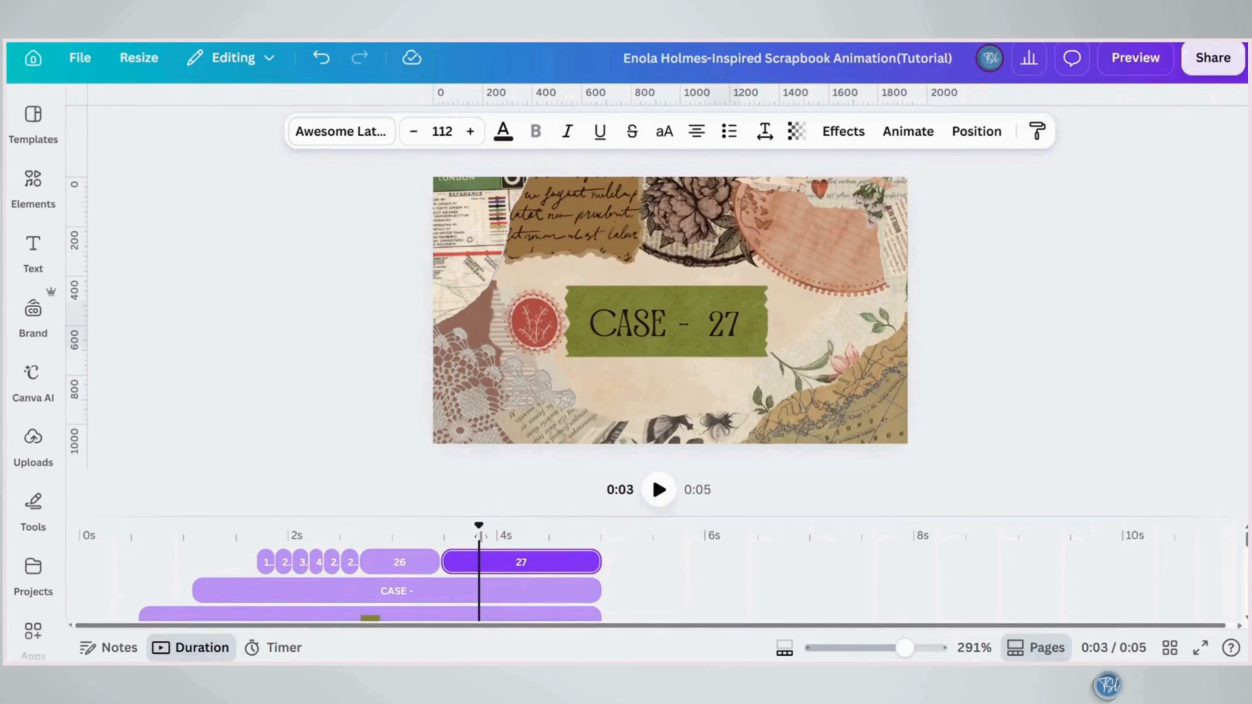
pyautogui.moveTo(479, 533); pyautogui.dragTo(211, 563)
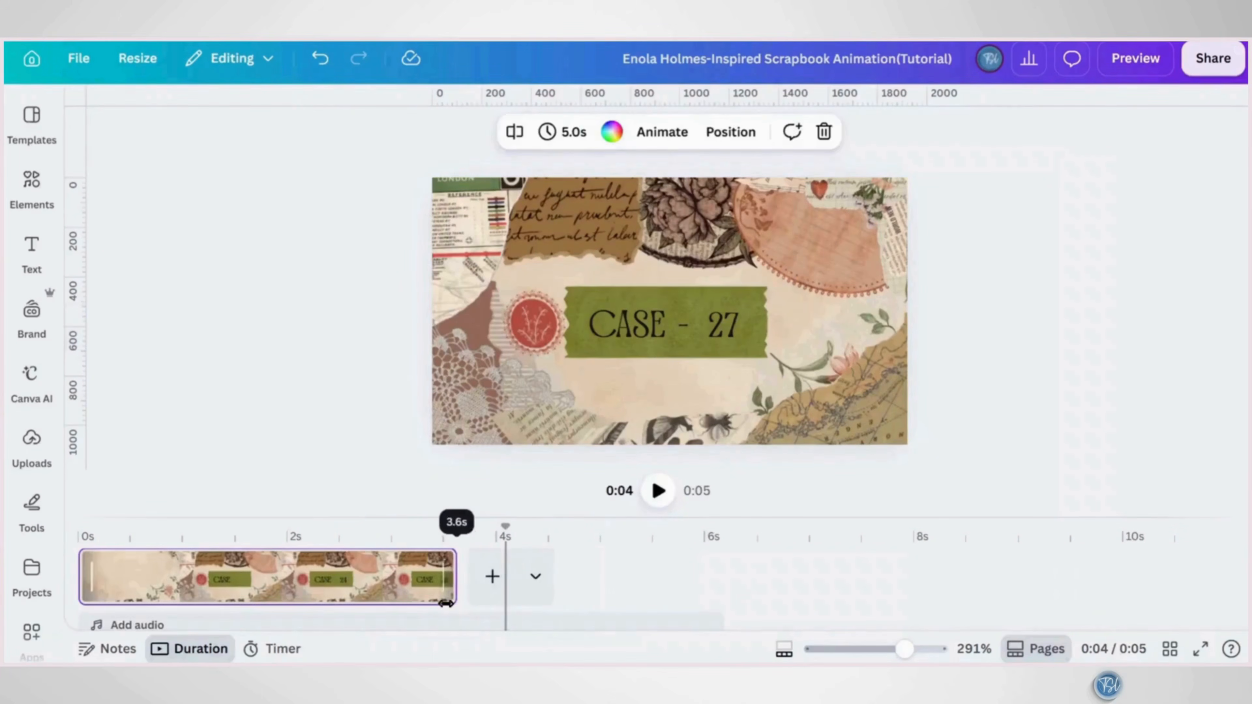
pyautogui.click(508, 576)
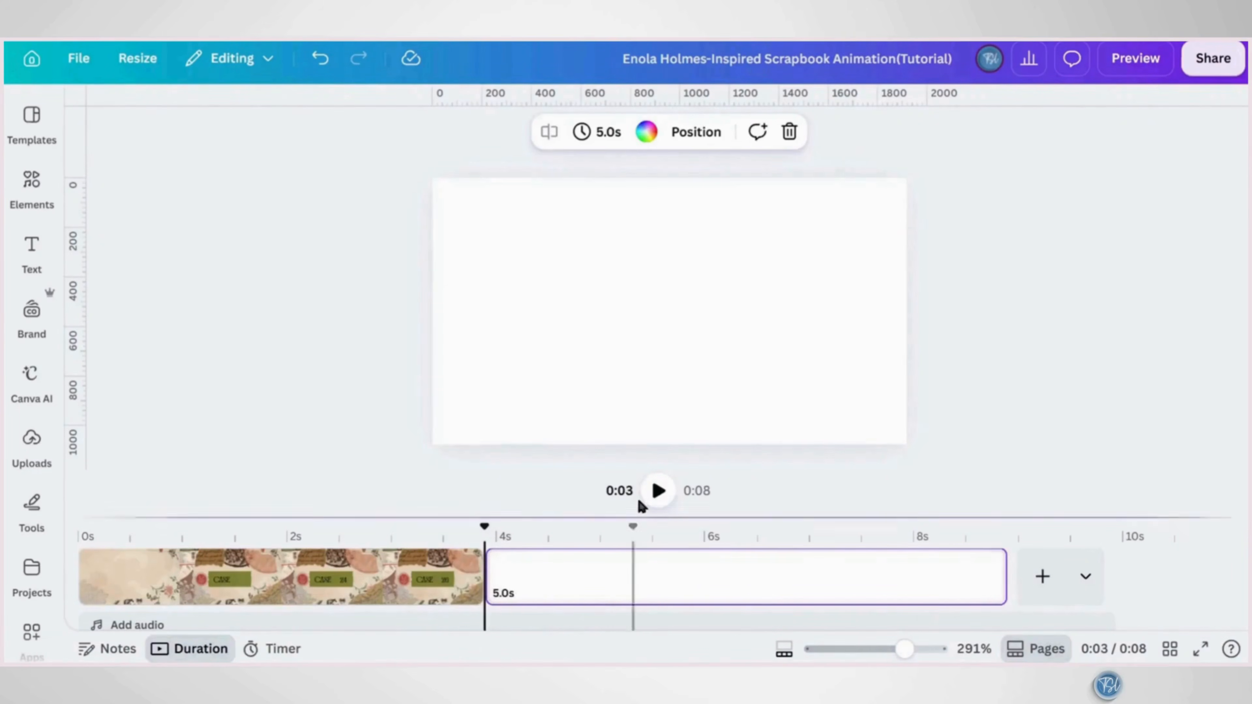
# Search the elements for "Close-Up Shot of Vintage Papers" and browse all the photo results
pyautogui.click(31, 186)
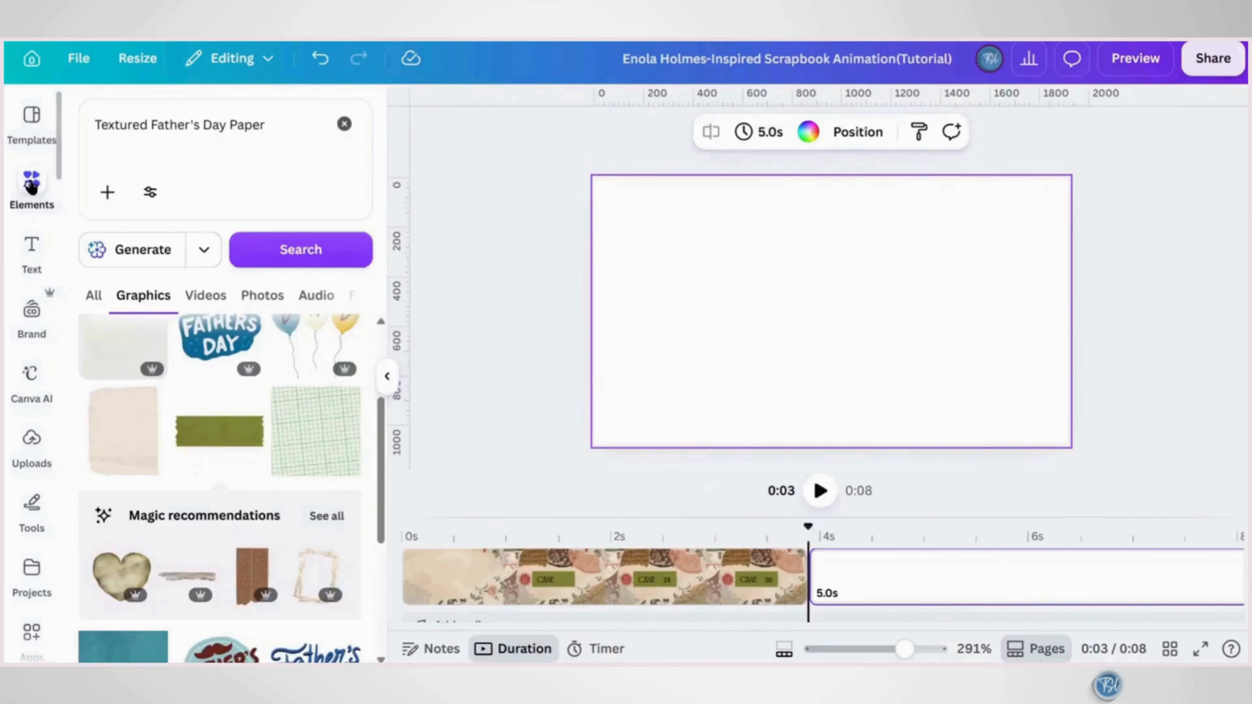
pyautogui.click(344, 124)
pyautogui.write('Close-Up Shot of Vintage Papers')
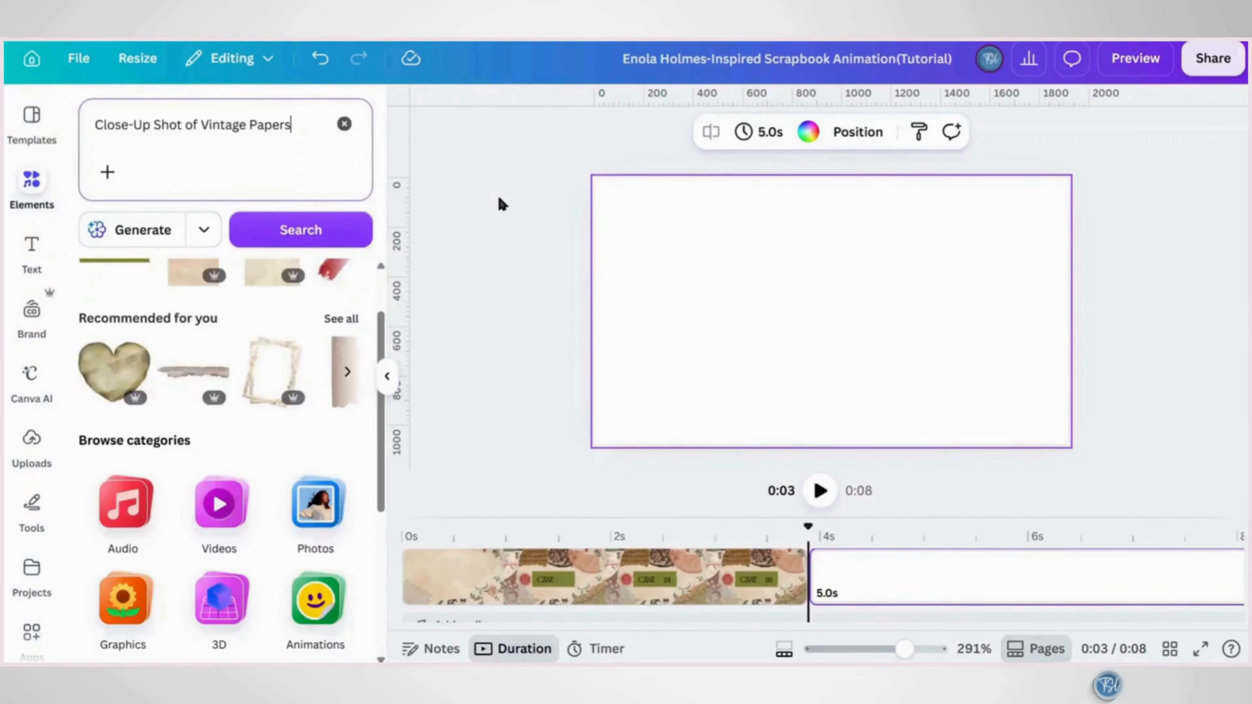
pyautogui.press('Return')
pyautogui.scroll(-3, 274, 518)
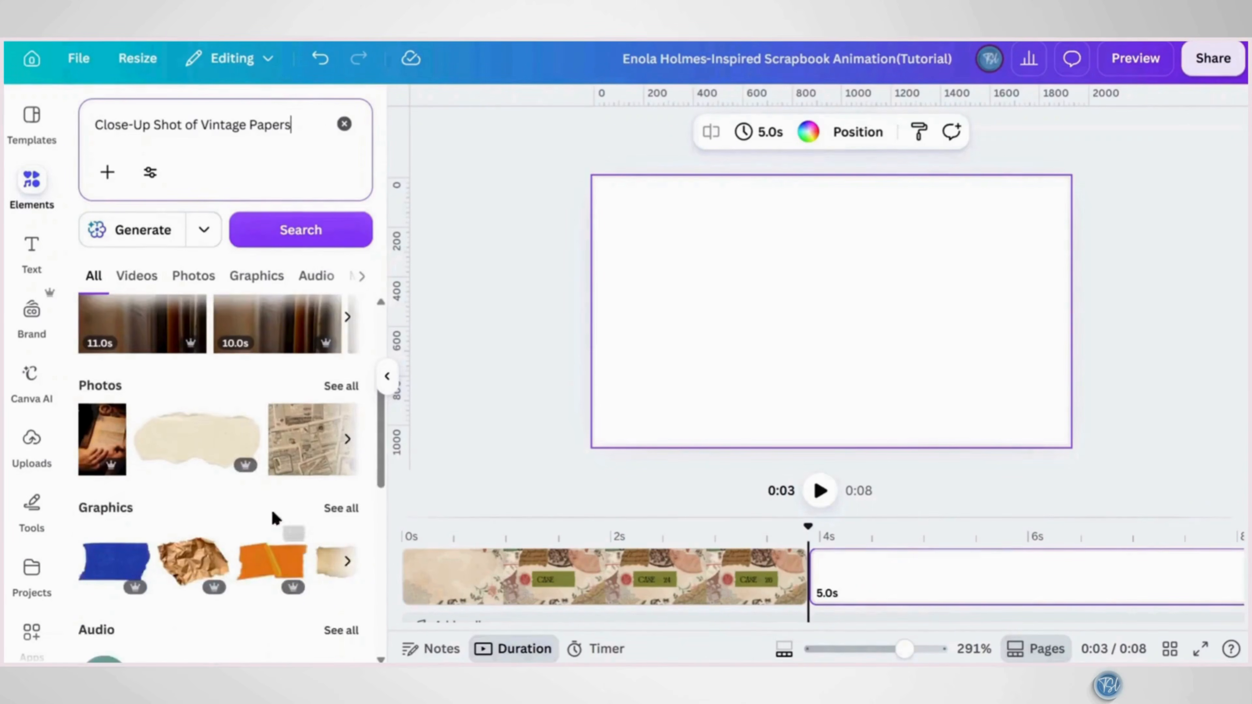
pyautogui.click(351, 389)
pyautogui.scroll(-5, 295, 444)
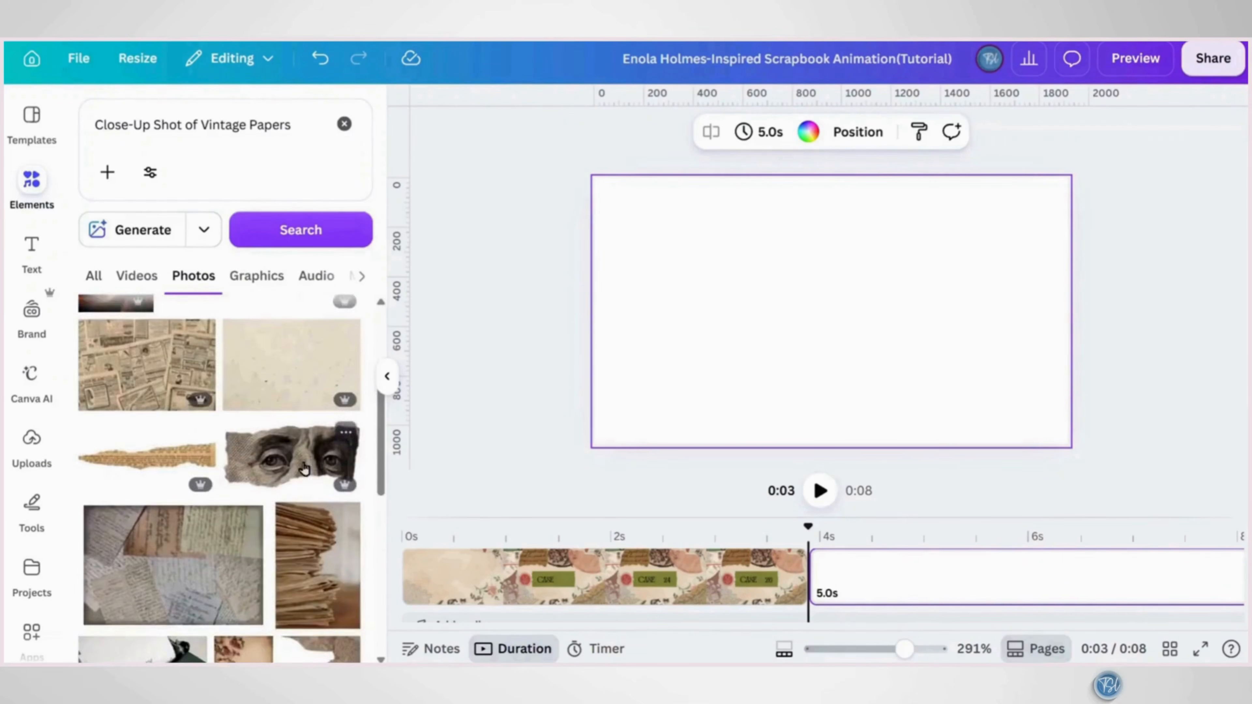
# Add the free "Close-Up Shot of Vintage Papers" photo of handwritten letters to the new page and set it as the background
pyautogui.click(255, 355)
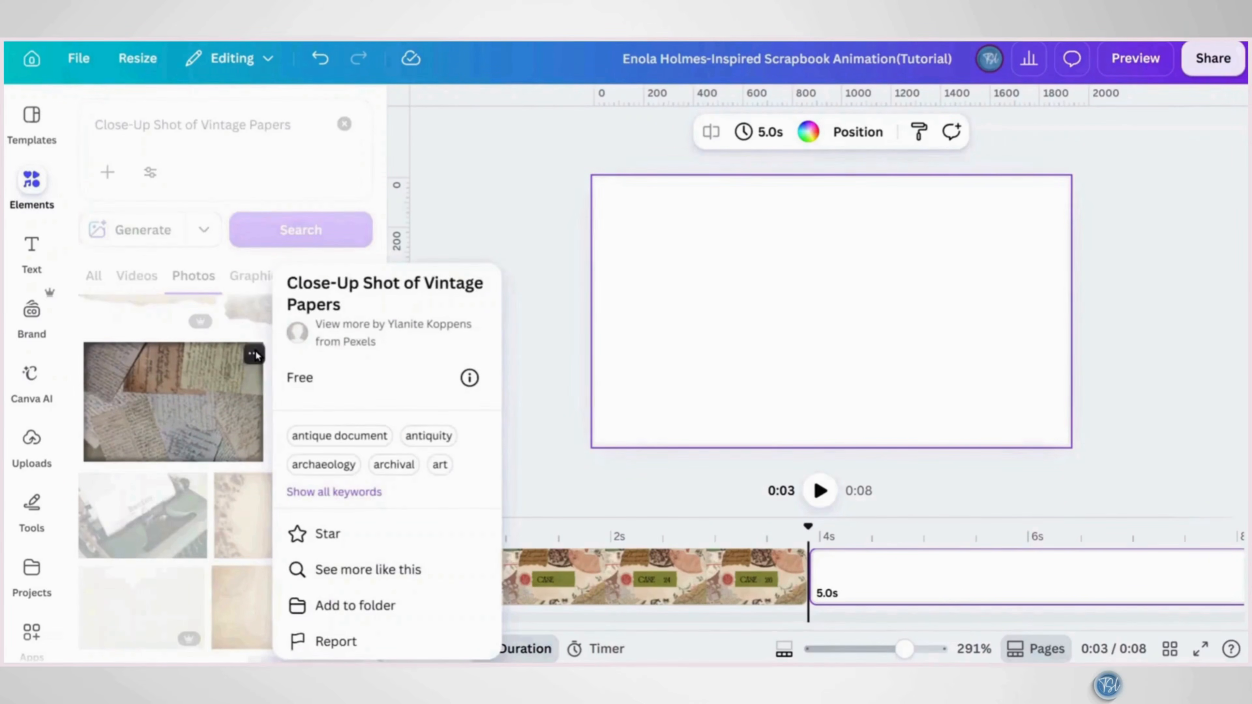
pyautogui.moveTo(195, 413); pyautogui.dragTo(732, 290)
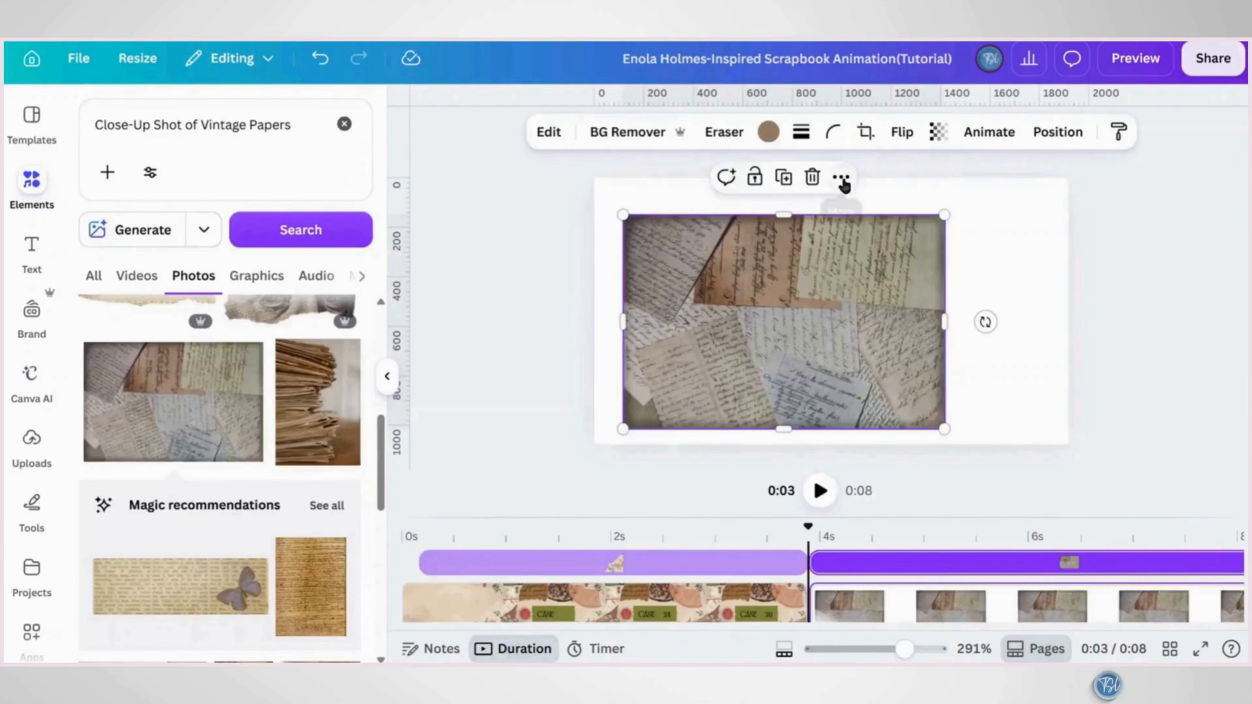
pyautogui.click(841, 177)
pyautogui.scroll(-1, 907, 543)
pyautogui.click(910, 579)
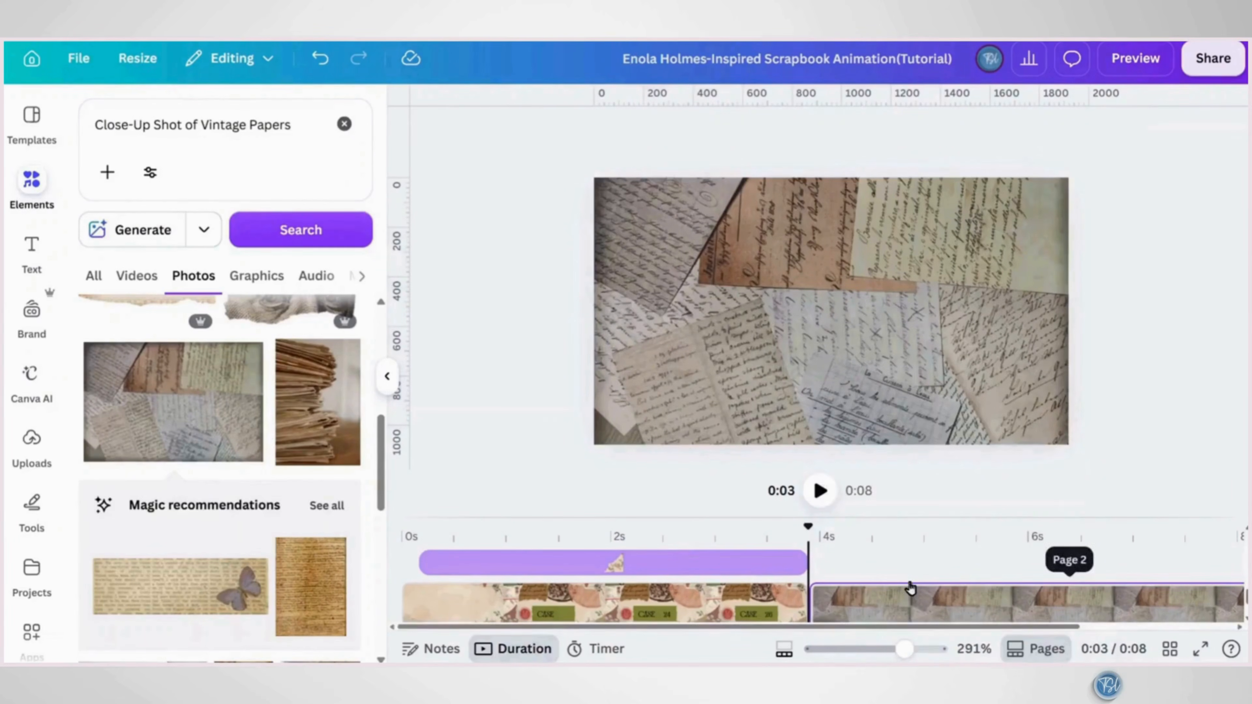
# Search the elements for "Old parchment paper texture" and browse all the photo results
pyautogui.click(343, 124)
pyautogui.write('Old parchment paper texture')
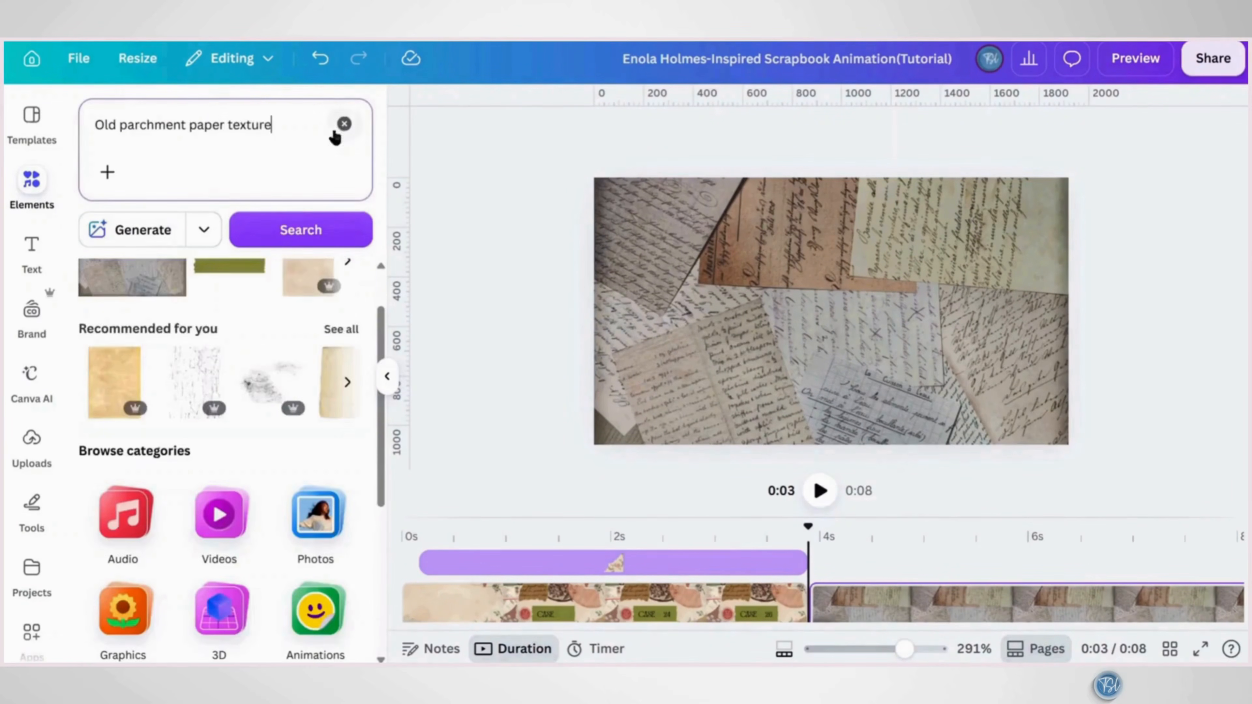
pyautogui.press('Return')
pyautogui.scroll(-3, 307, 464)
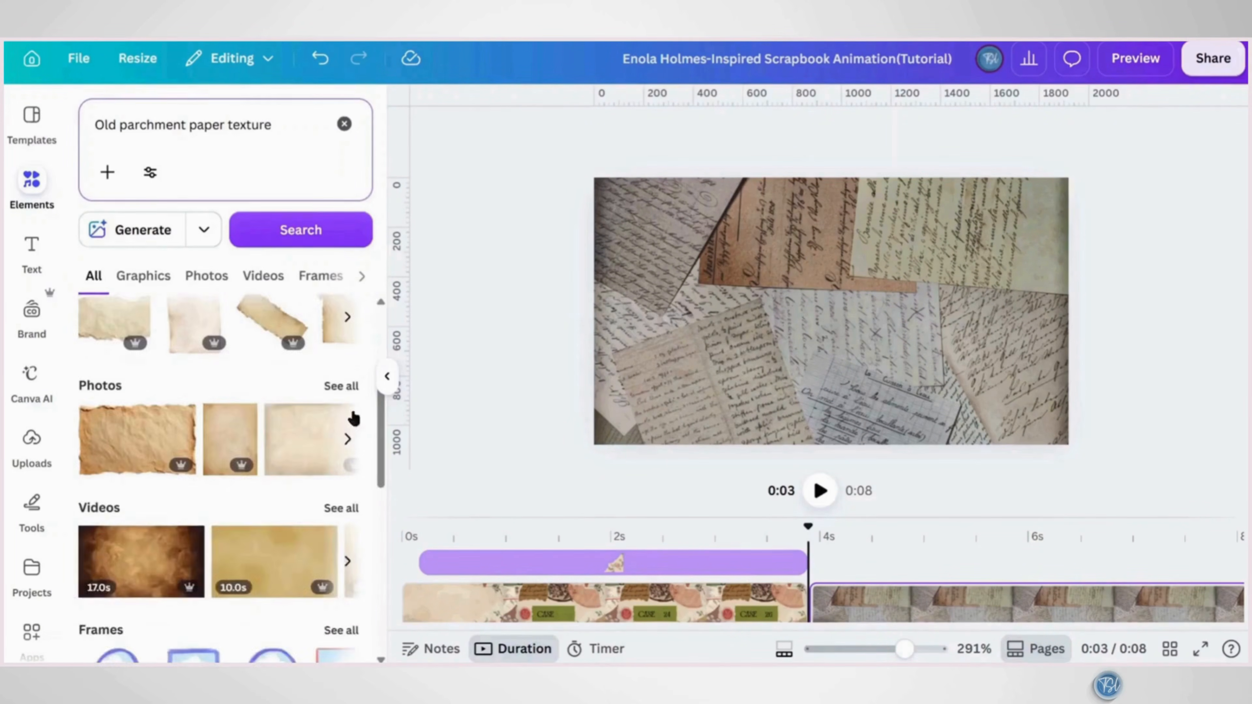
pyautogui.click(340, 385)
pyautogui.scroll(-3, 274, 488)
pyautogui.scroll(-1, 273, 490)
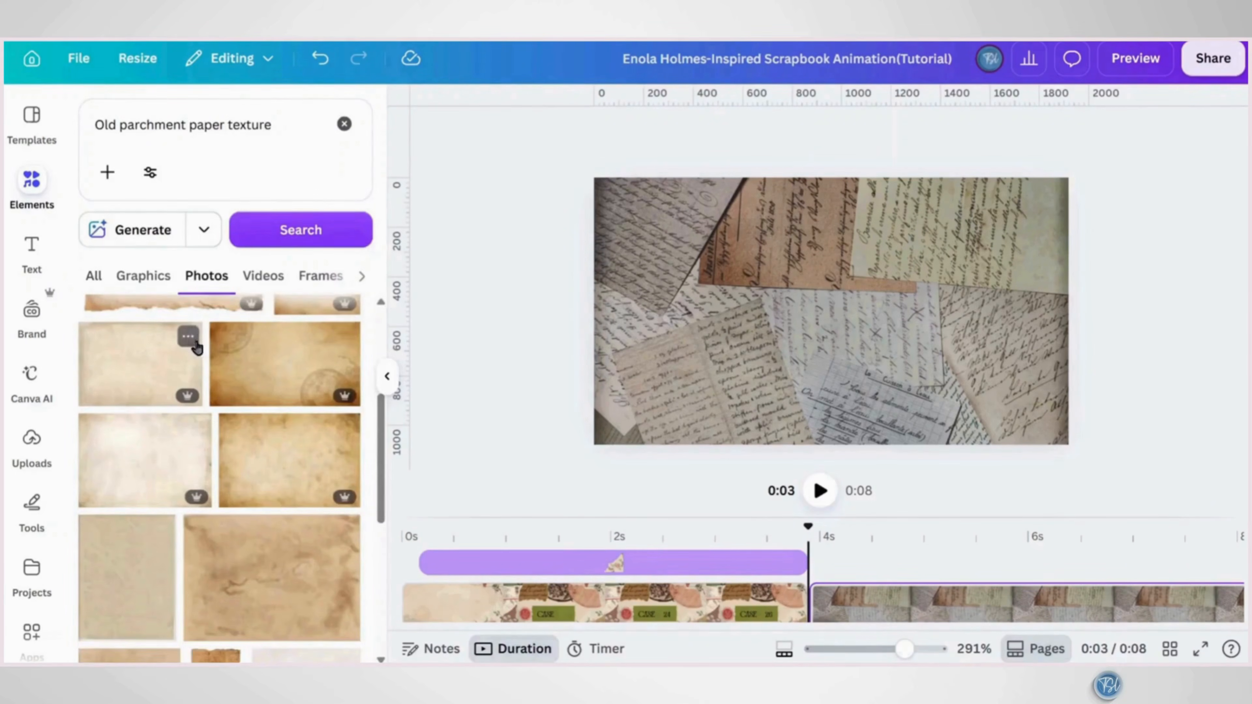
# Add the pale "Old parchment paper texture" photo to the second page, enlarge it slightly and center it over the letters
pyautogui.click(188, 336)
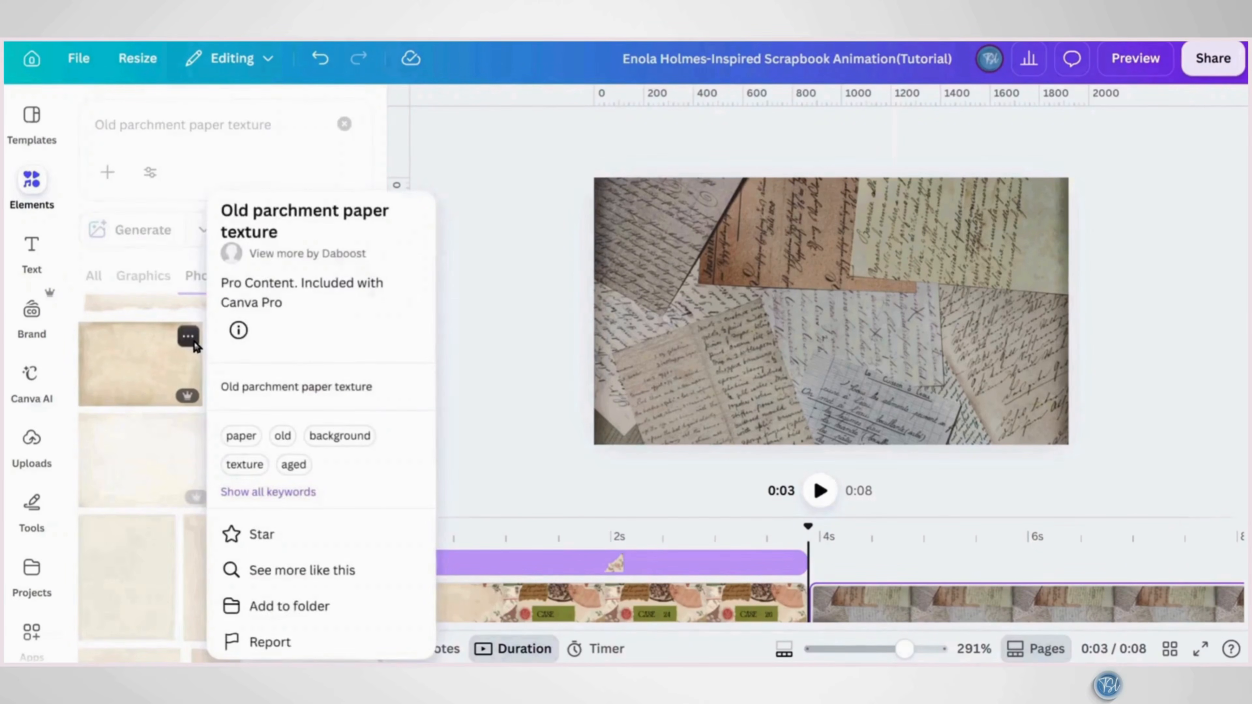
pyautogui.click(152, 366)
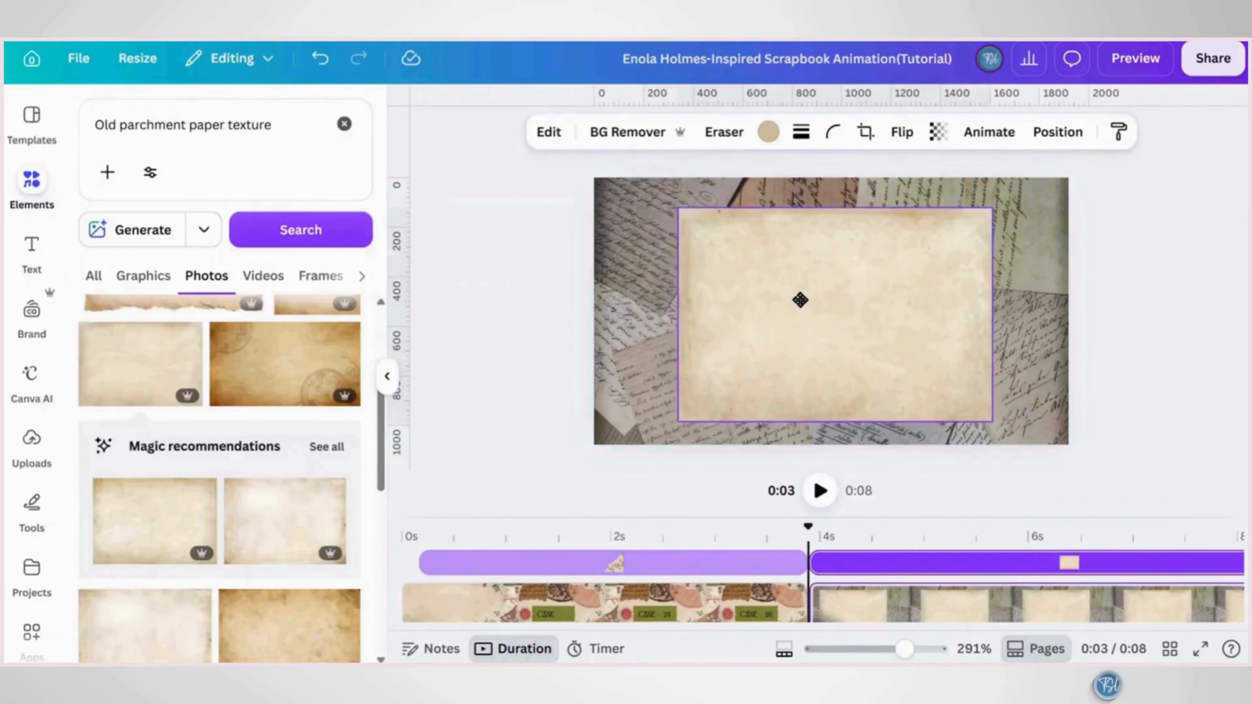
pyautogui.moveTo(800, 300); pyautogui.dragTo(797, 296)
pyautogui.moveTo(674, 205); pyautogui.dragTo(651, 189)
pyautogui.moveTo(840, 295); pyautogui.dragTo(852, 303)
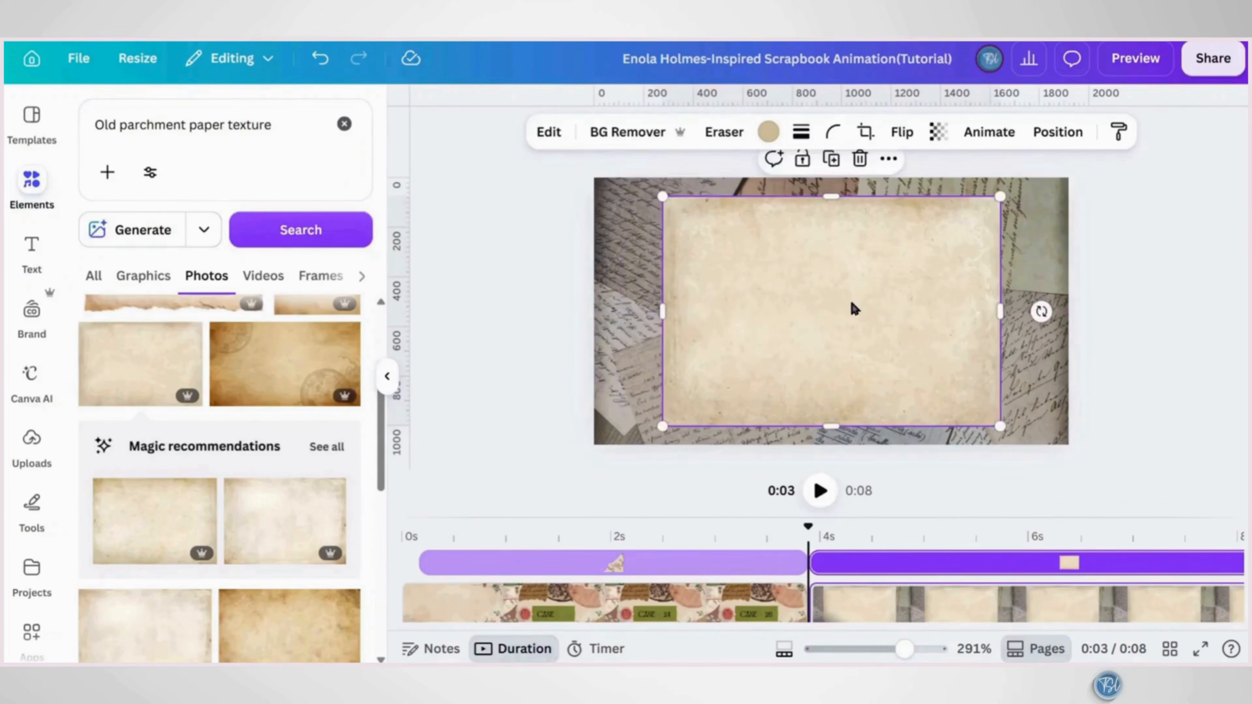
# Apply a muted grayish-beige filter from the full filter collection to the parchment photo
pyautogui.scroll(-5, 318, 488)
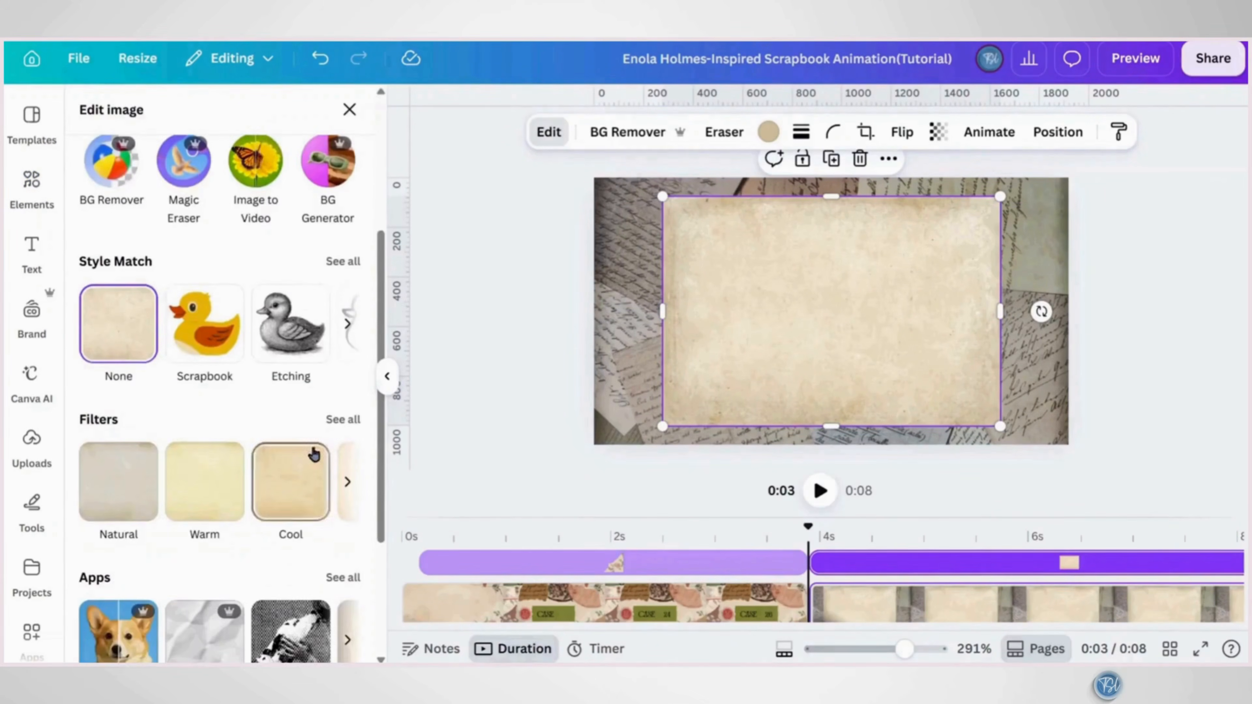
pyautogui.click(336, 425)
pyautogui.scroll(-8, 260, 481)
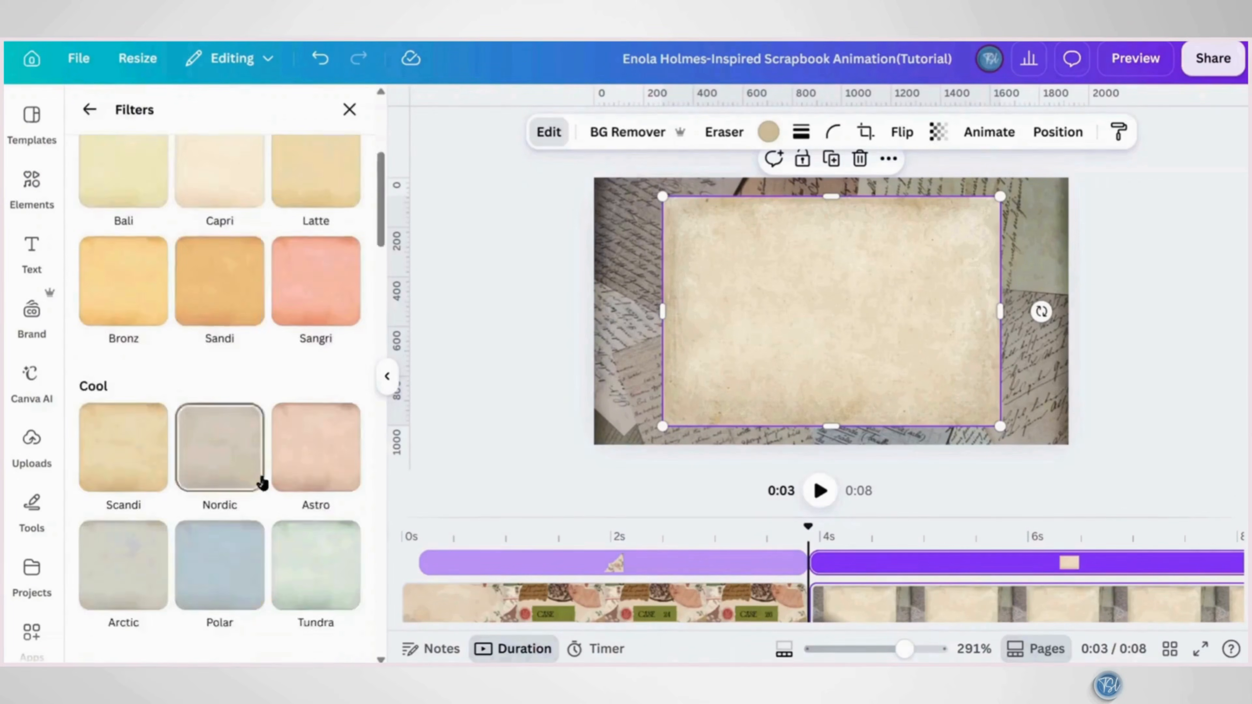
pyautogui.click(234, 324)
# Add the ornate golden and wooden magnifying glass photo, shrink and rotate it, and place it at the parchment's upper-left corner
pyautogui.click(32, 188)
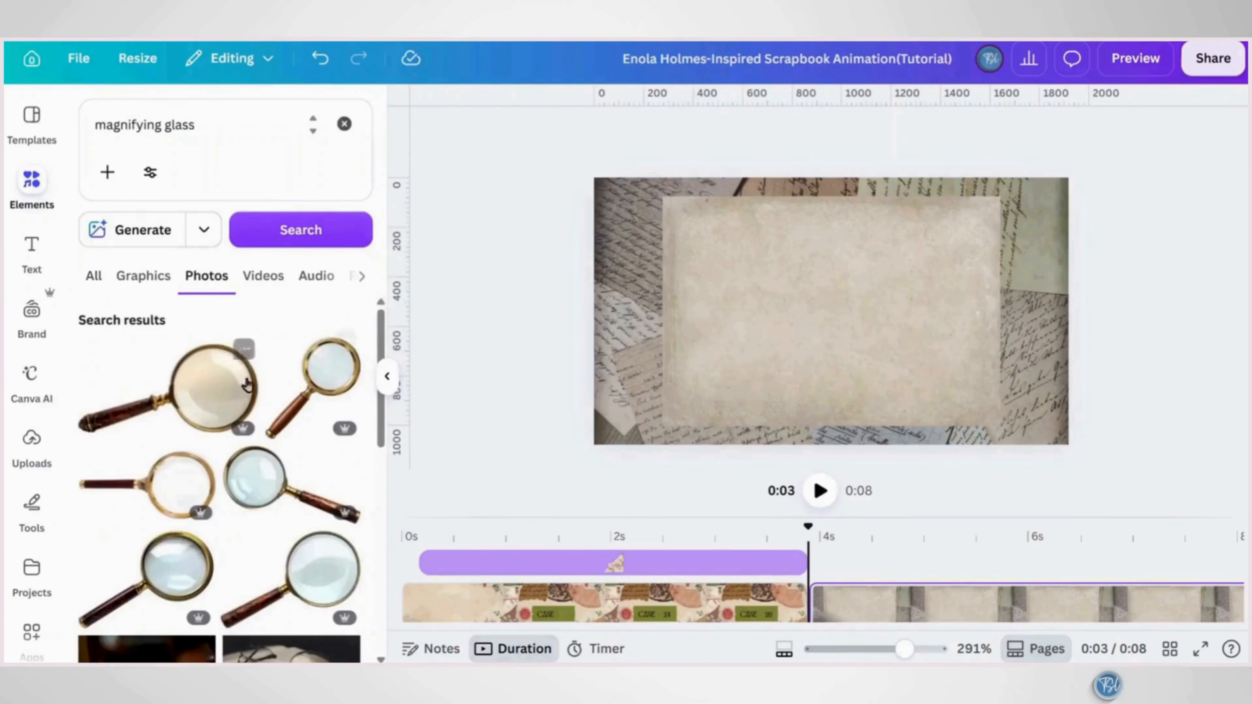
pyautogui.click(243, 350)
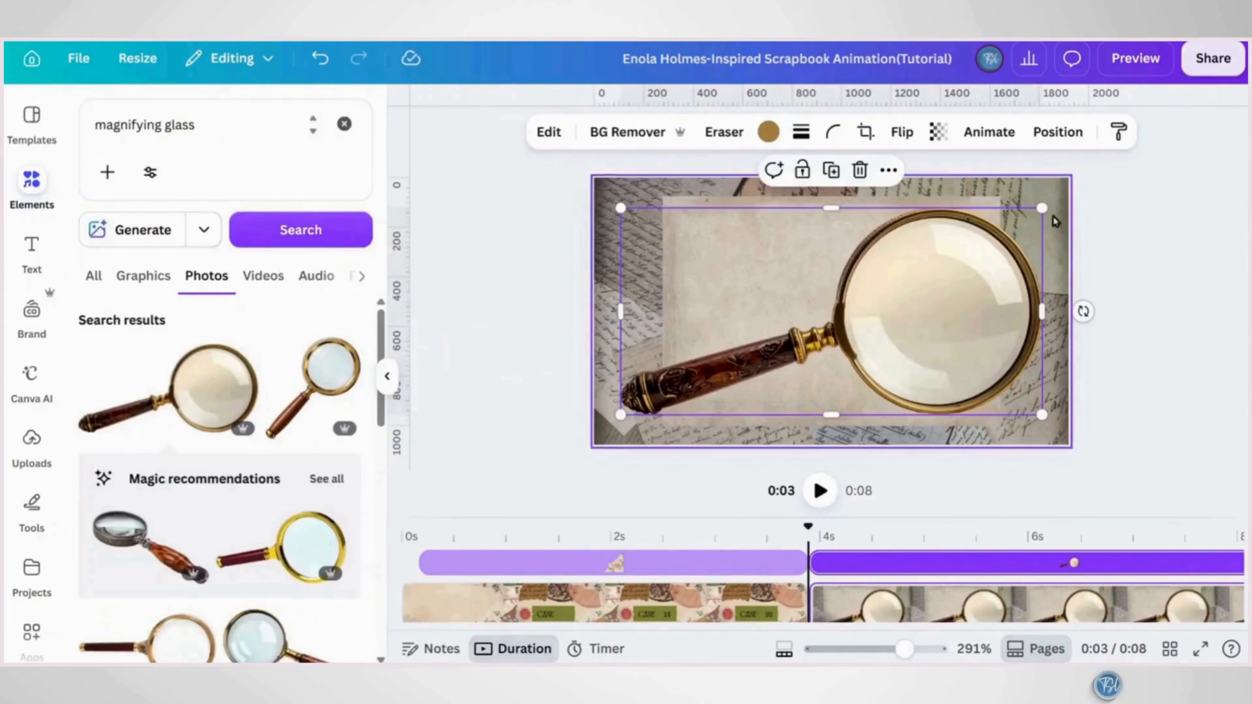
pyautogui.moveTo(1052, 216); pyautogui.dragTo(712, 364)
pyautogui.moveTo(648, 453); pyautogui.dragTo(682, 431)
pyautogui.moveTo(683, 378); pyautogui.dragTo(677, 212)
pyautogui.moveTo(696, 282); pyautogui.dragTo(672, 294)
pyautogui.moveTo(633, 269); pyautogui.dragTo(619, 283)
# Search the elements for "Vintage Watercolor Compass" and browse the graphics results
pyautogui.tripleClick(93, 131)
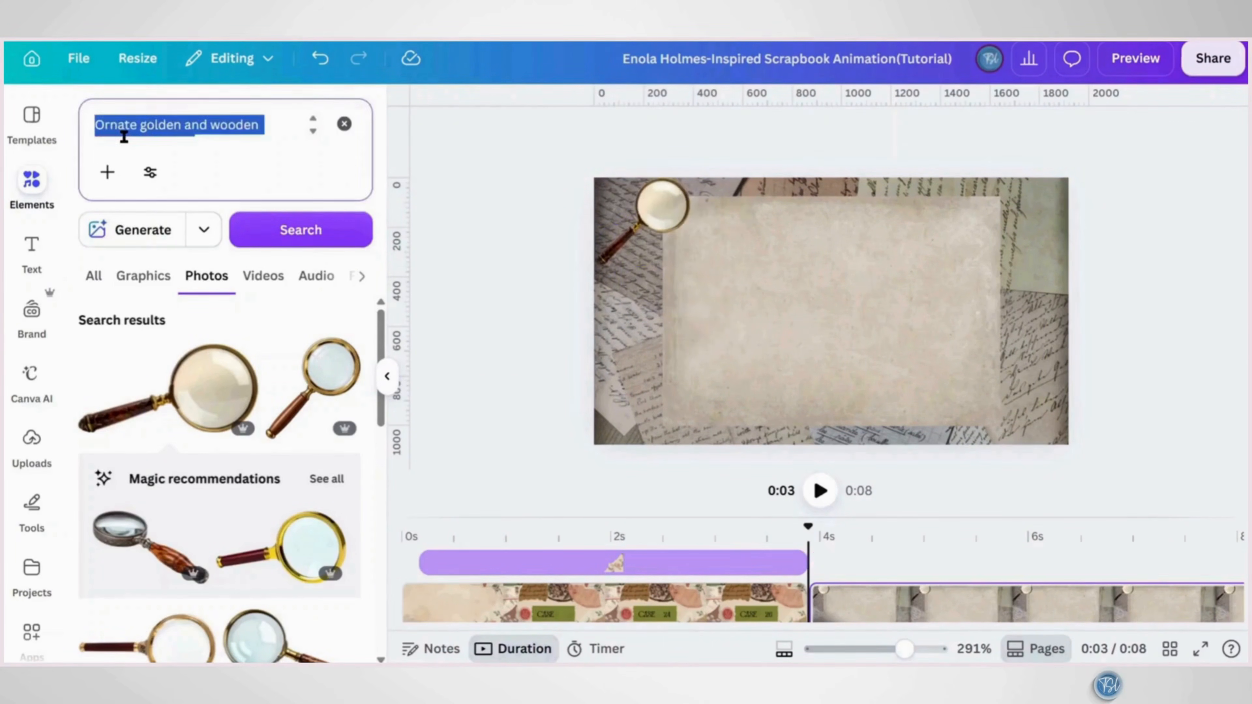
pyautogui.write('Vintage Watercolor Compass')
pyautogui.press('Return')
pyautogui.click(154, 277)
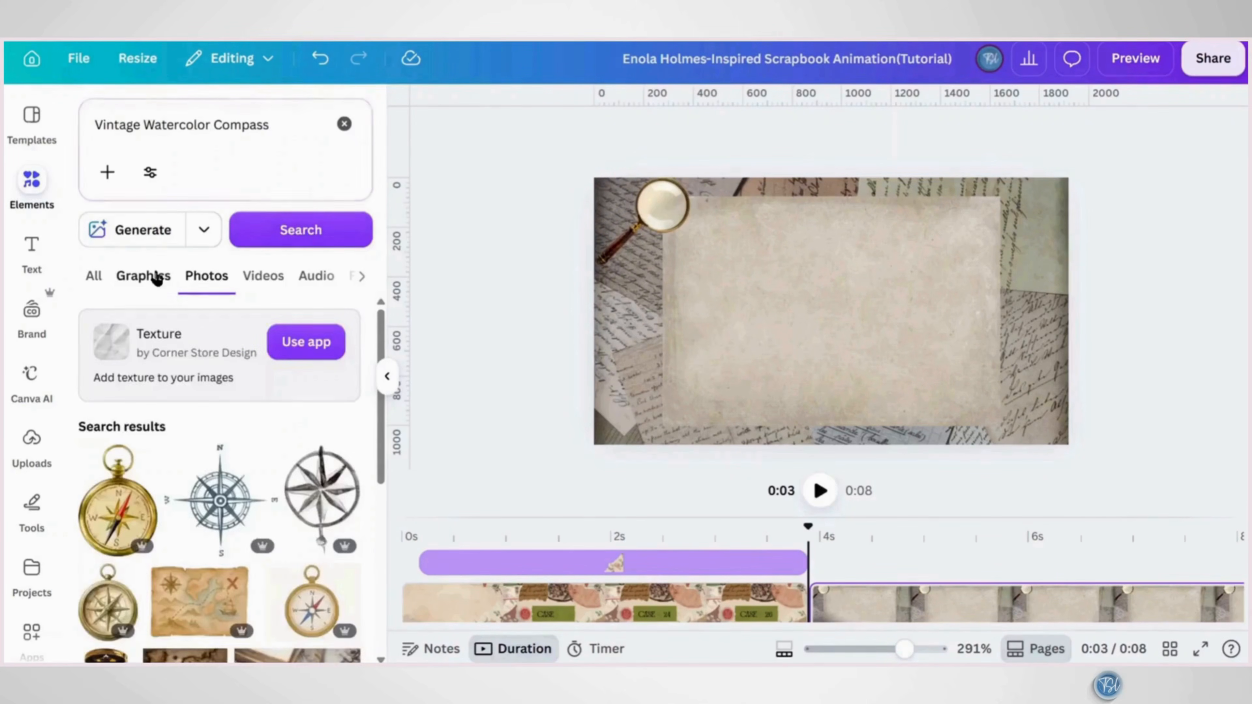
pyautogui.scroll(-5, 239, 513)
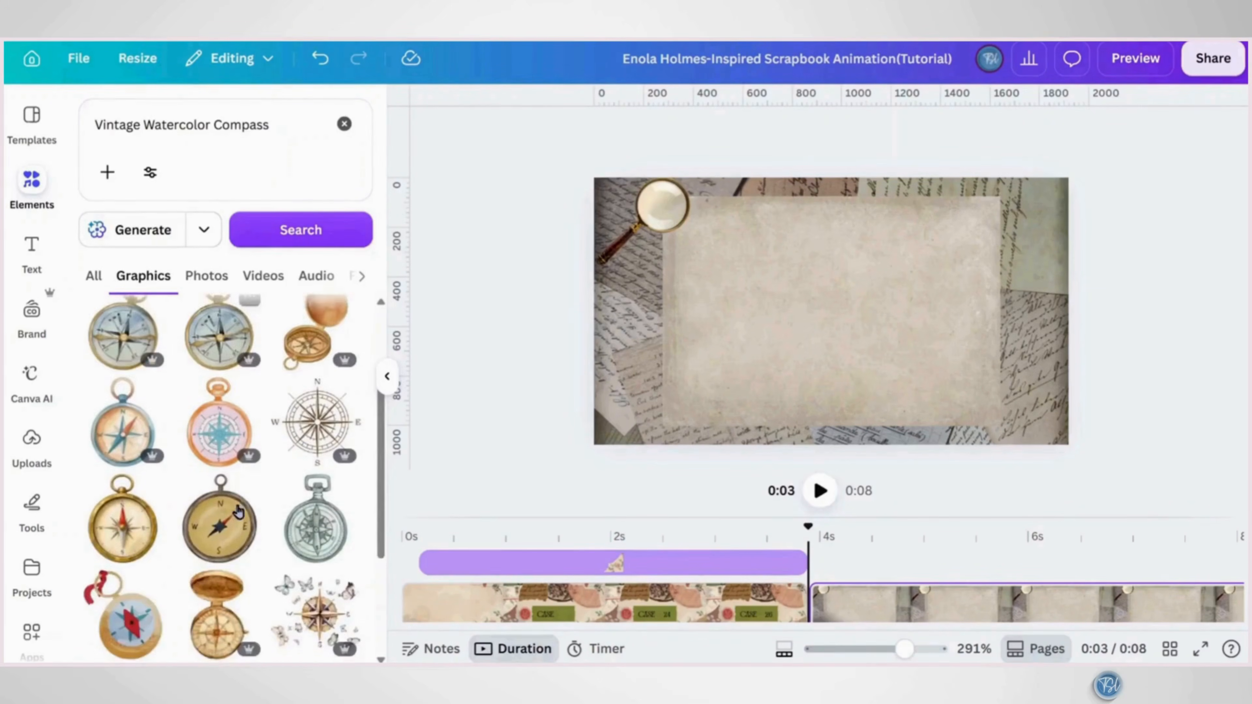
# Add the free "Vintage Watercolor Compass Holiday Icon", shrink it, rotate it about -23° and place it over the parchment's lower-right corner
pyautogui.click(153, 407)
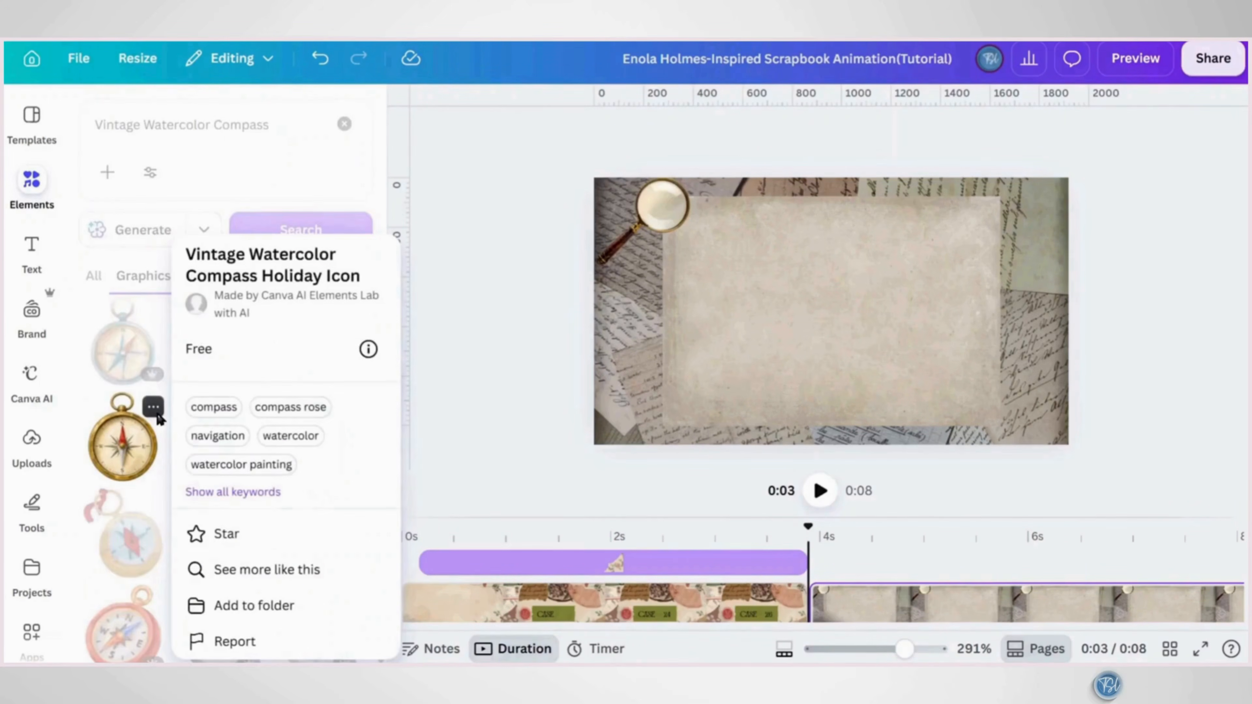
pyautogui.click(132, 462)
pyautogui.click(128, 454)
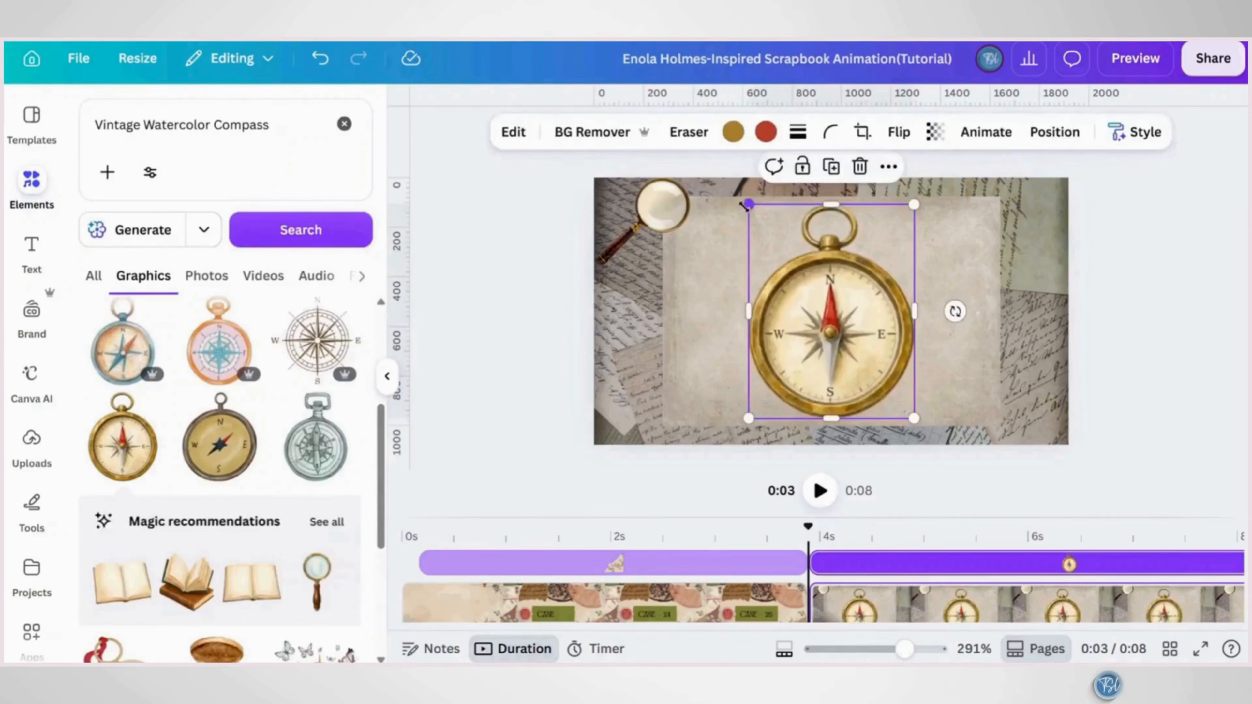
pyautogui.moveTo(750, 204); pyautogui.dragTo(847, 375)
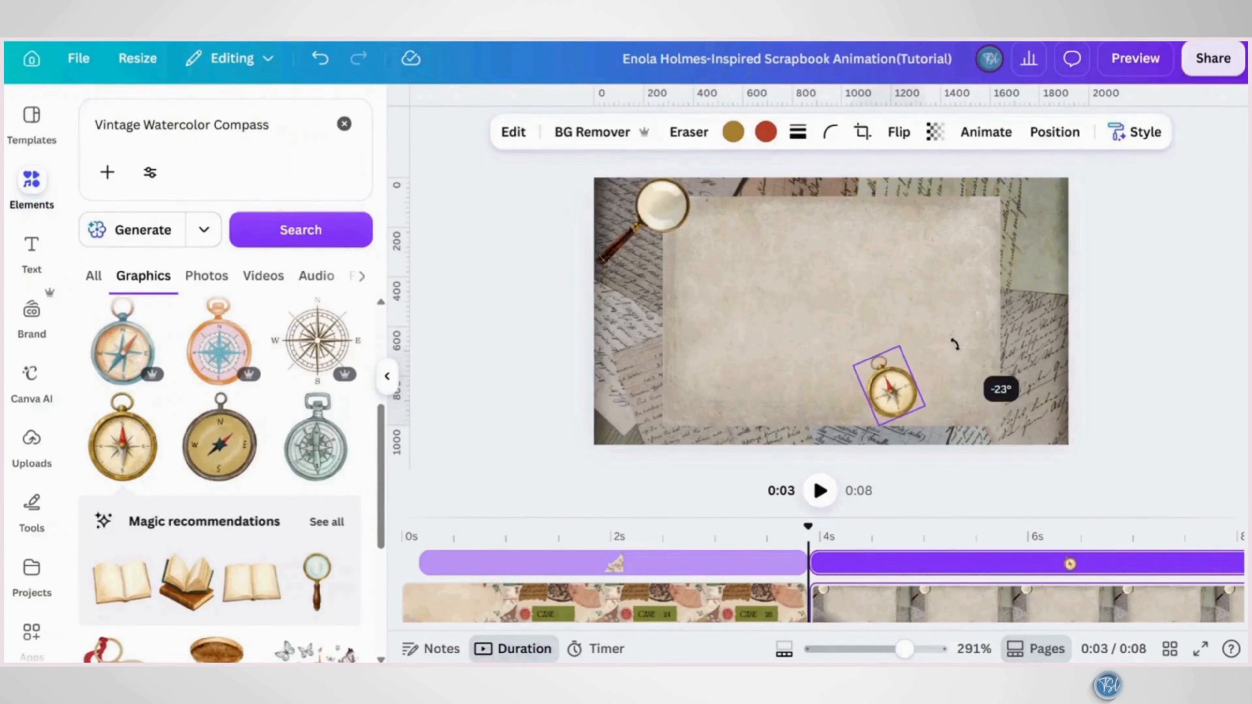
pyautogui.moveTo(890, 391); pyautogui.dragTo(1000, 408)
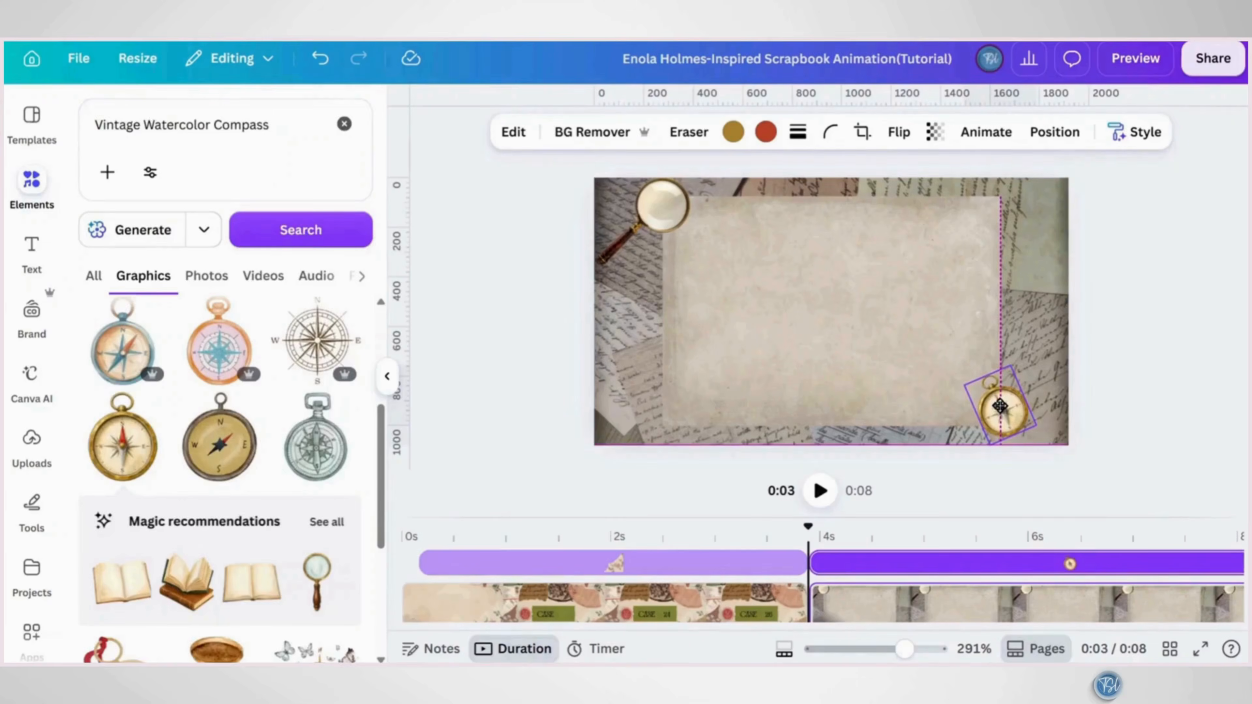
# Search the graphics for "Vintage Fountain pen", add the free black-and-gold pen, and place it small at the parchment's upper-right corner
pyautogui.click(344, 124)
pyautogui.write('Vintage Fountain pen')
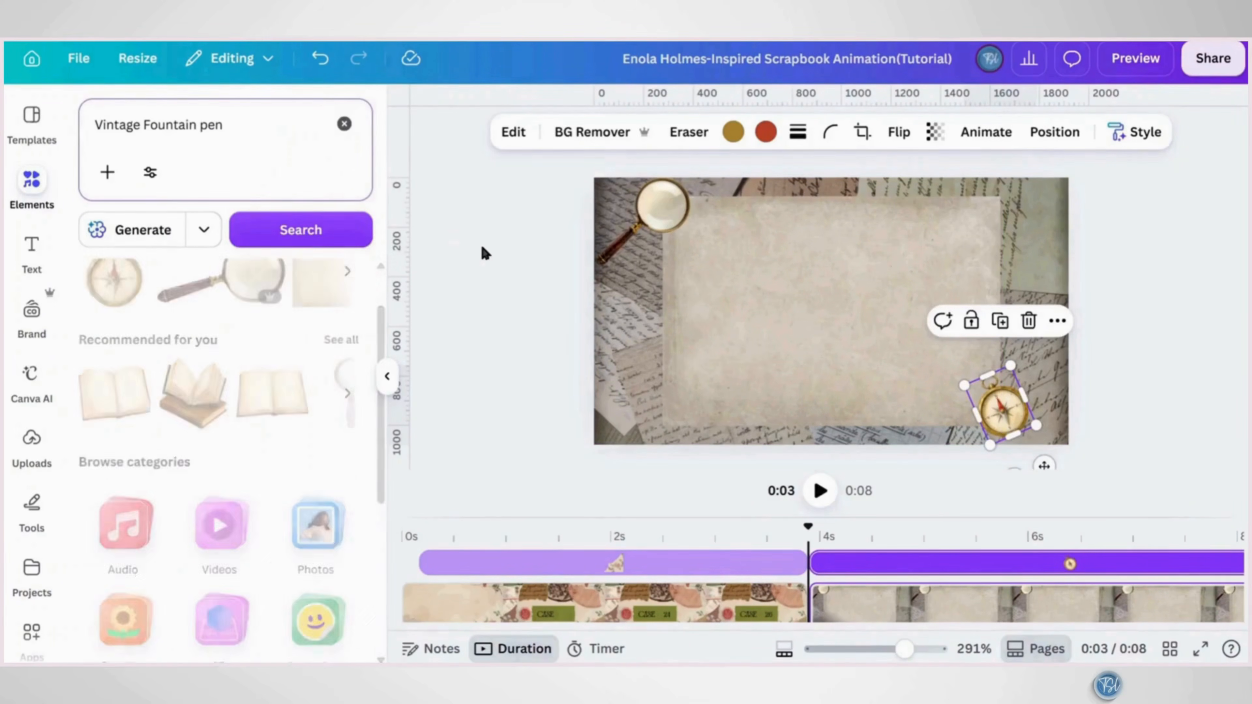
pyautogui.press('Return')
pyautogui.click(345, 427)
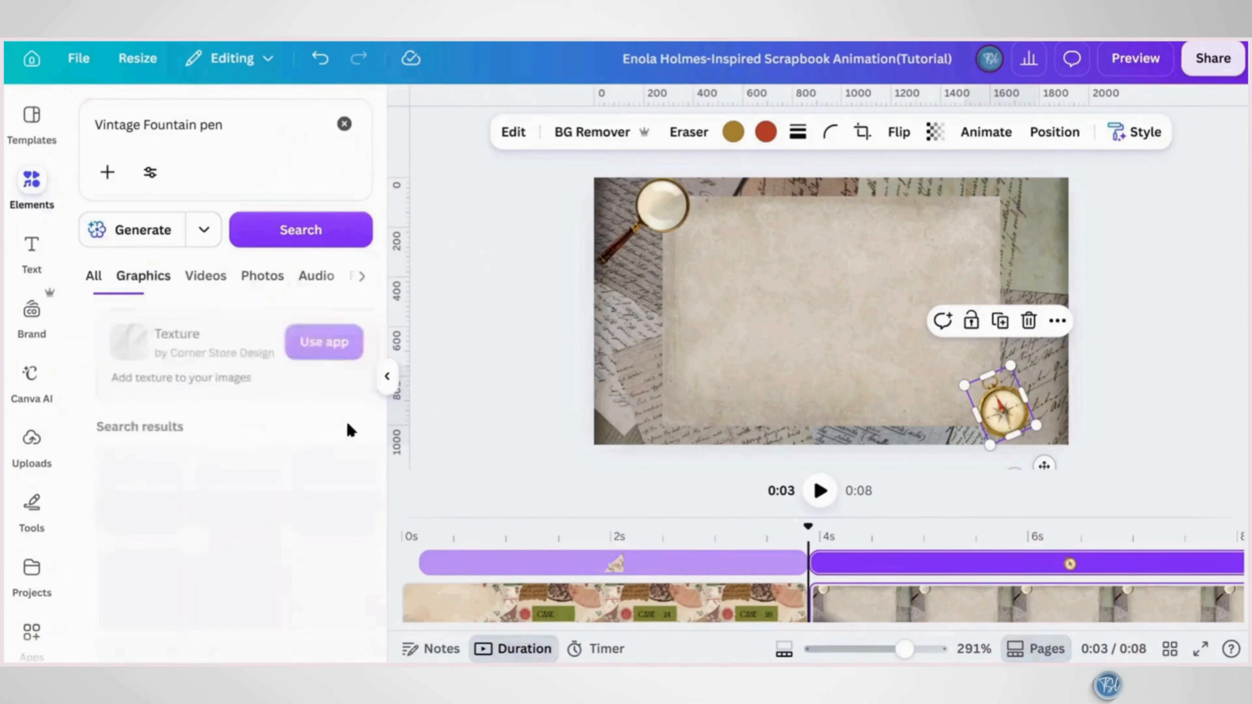
pyautogui.click(216, 518)
pyautogui.moveTo(905, 418); pyautogui.dragTo(953, 232)
pyautogui.moveTo(994, 304); pyautogui.dragTo(1038, 289)
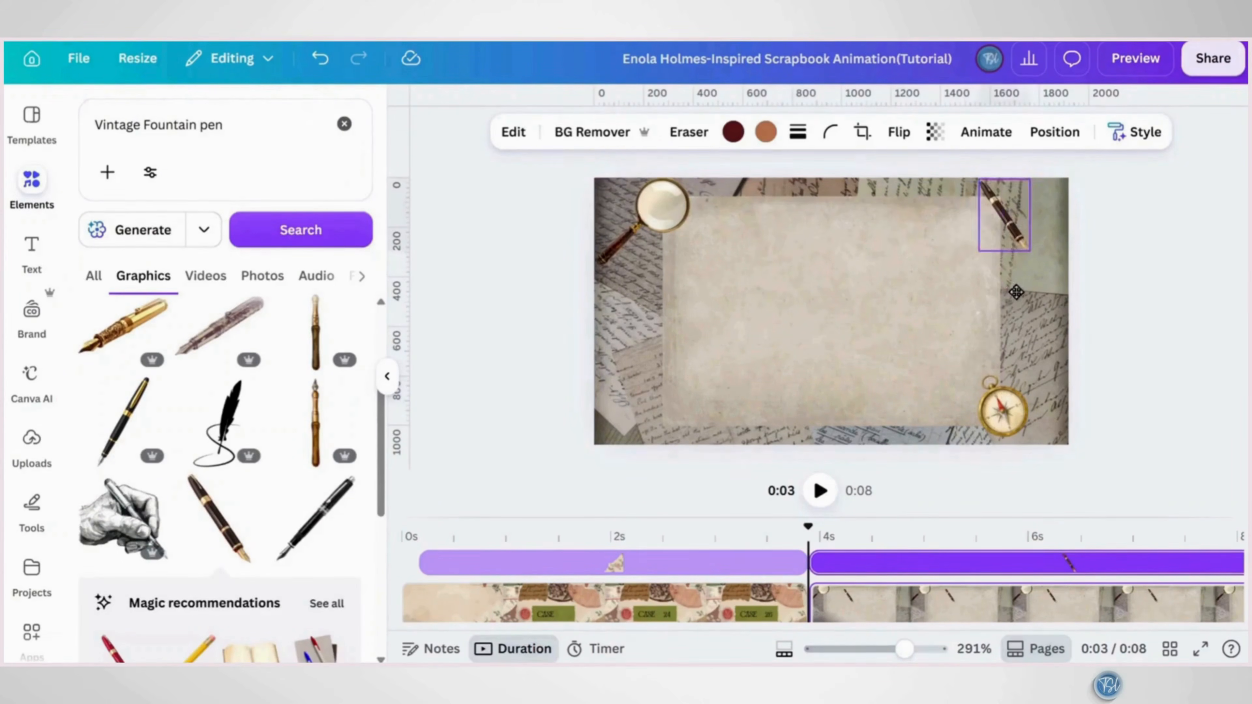
pyautogui.click(1133, 387)
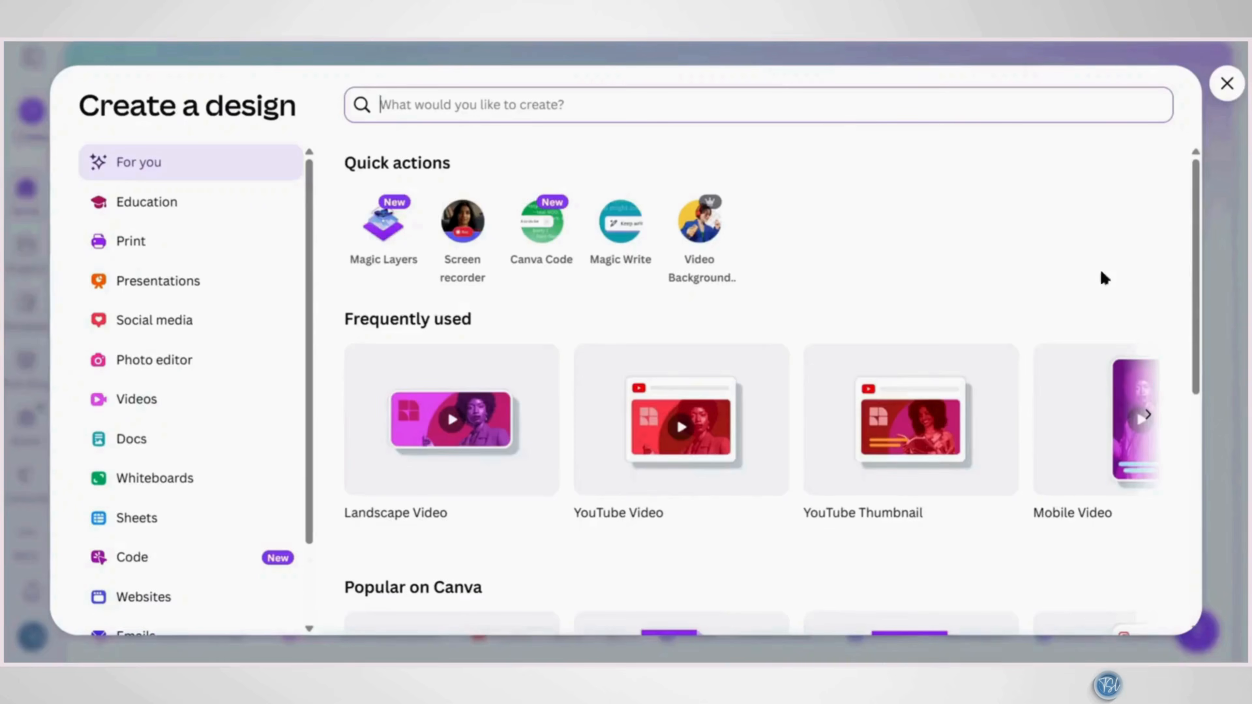
# Create a new Bookmark design and set its background color to #bea481
pyautogui.write('bookmarks')
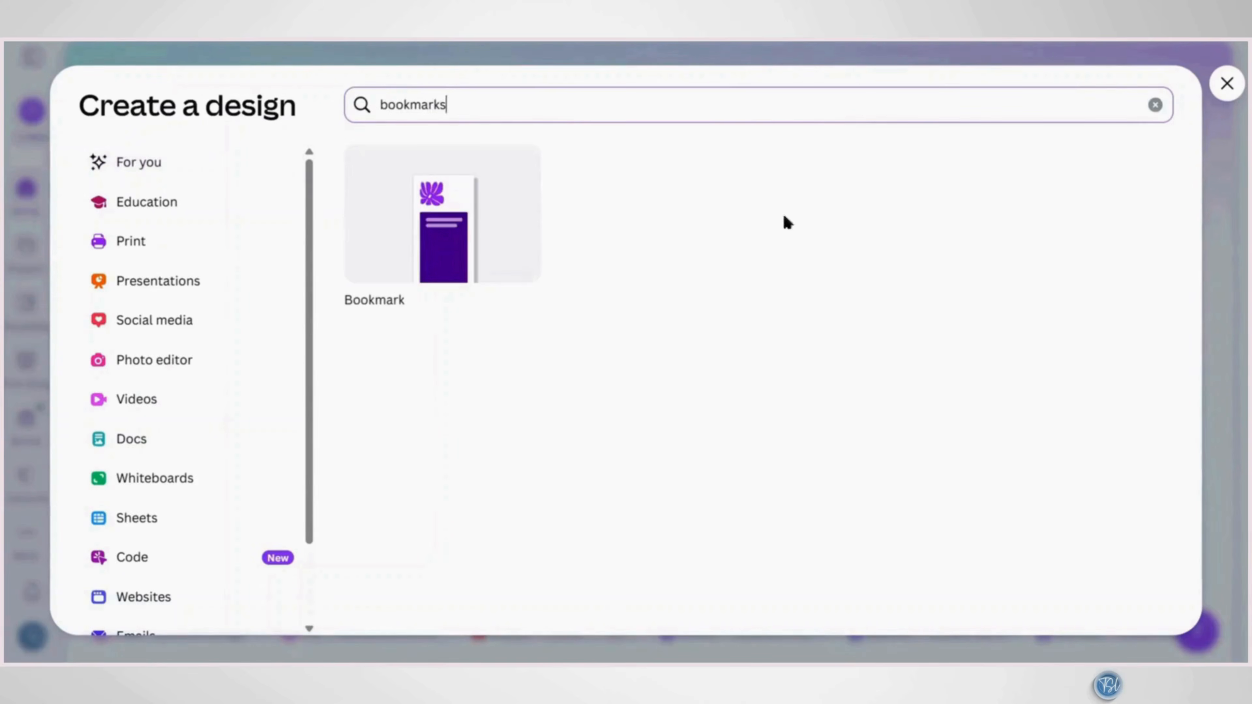
pyautogui.click(444, 266)
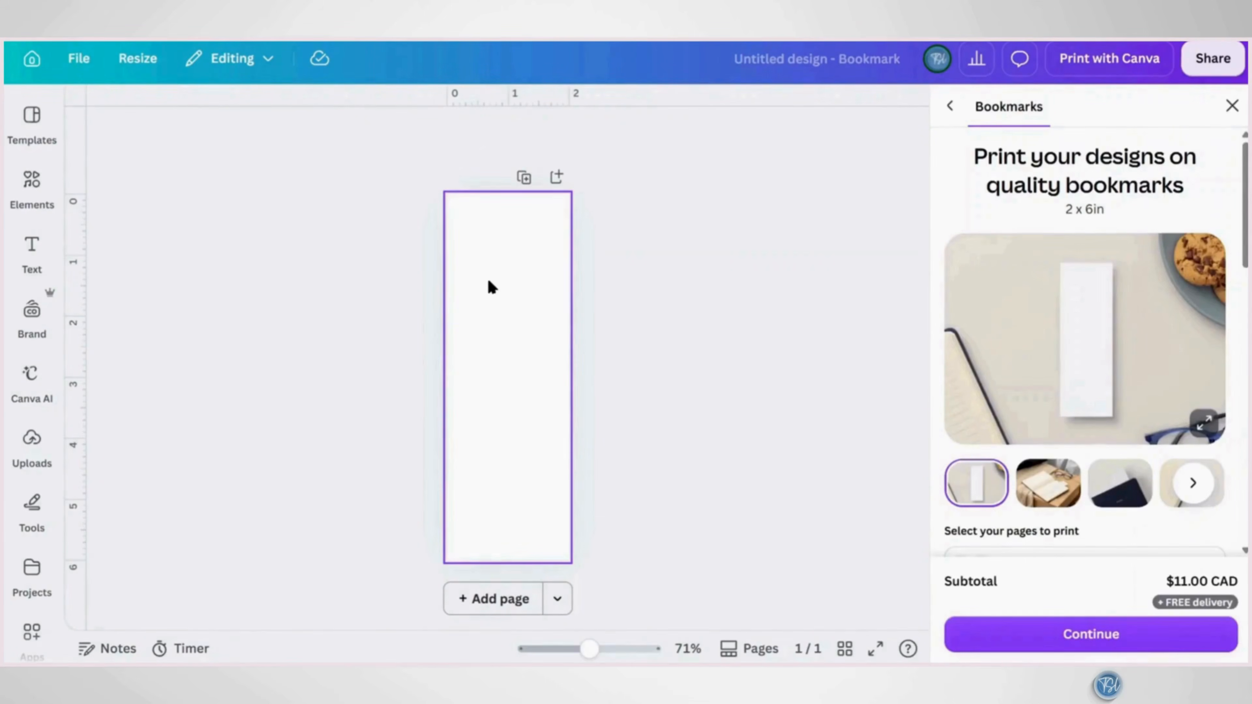
pyautogui.click(491, 286)
pyautogui.click(536, 132)
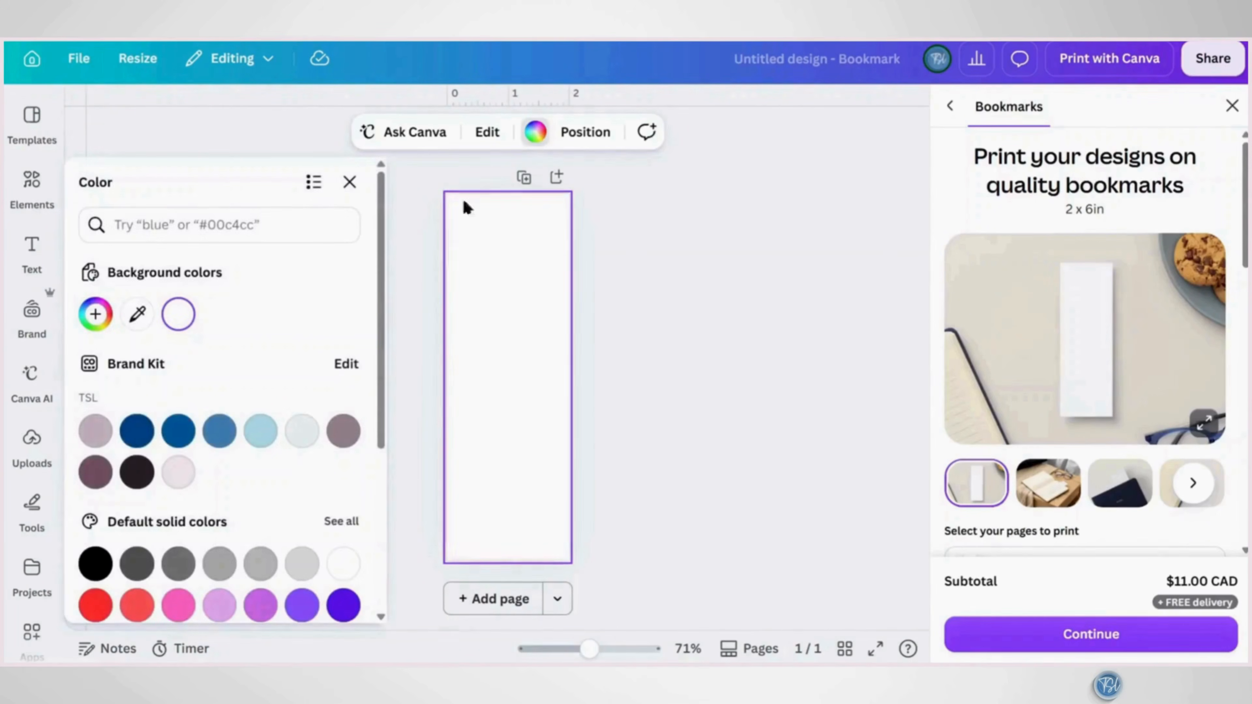
pyautogui.write('#bea481')
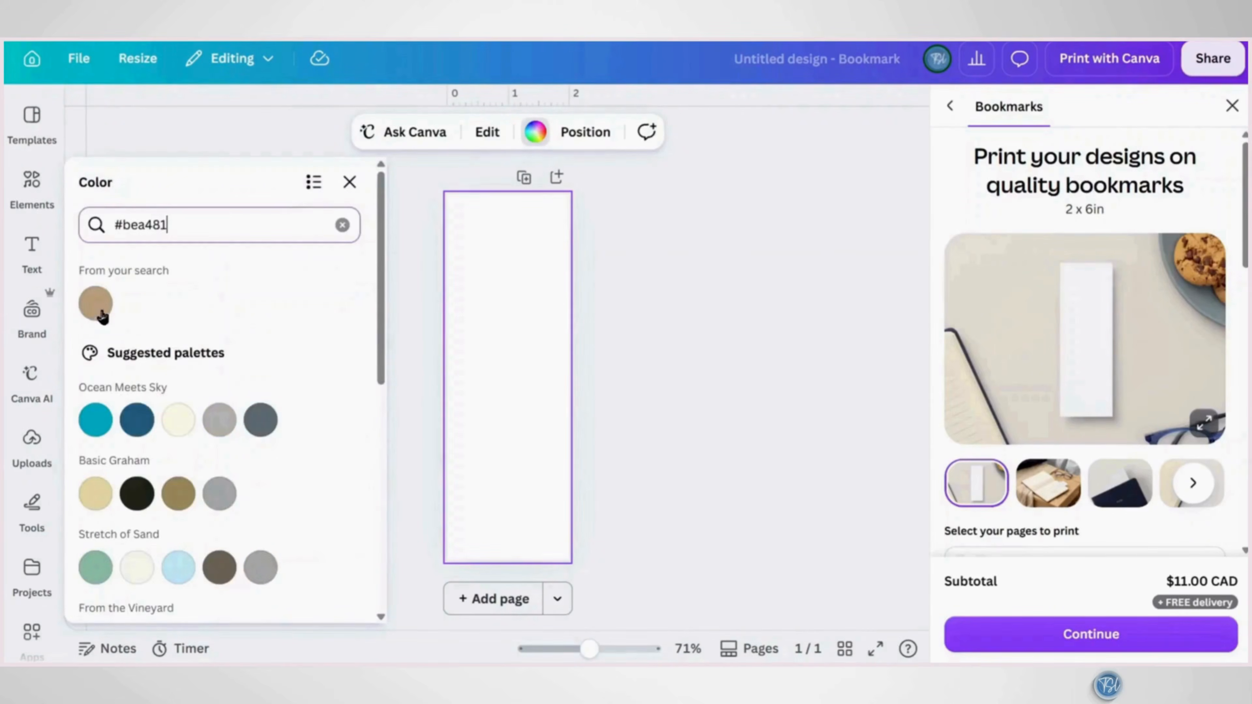
pyautogui.click(96, 305)
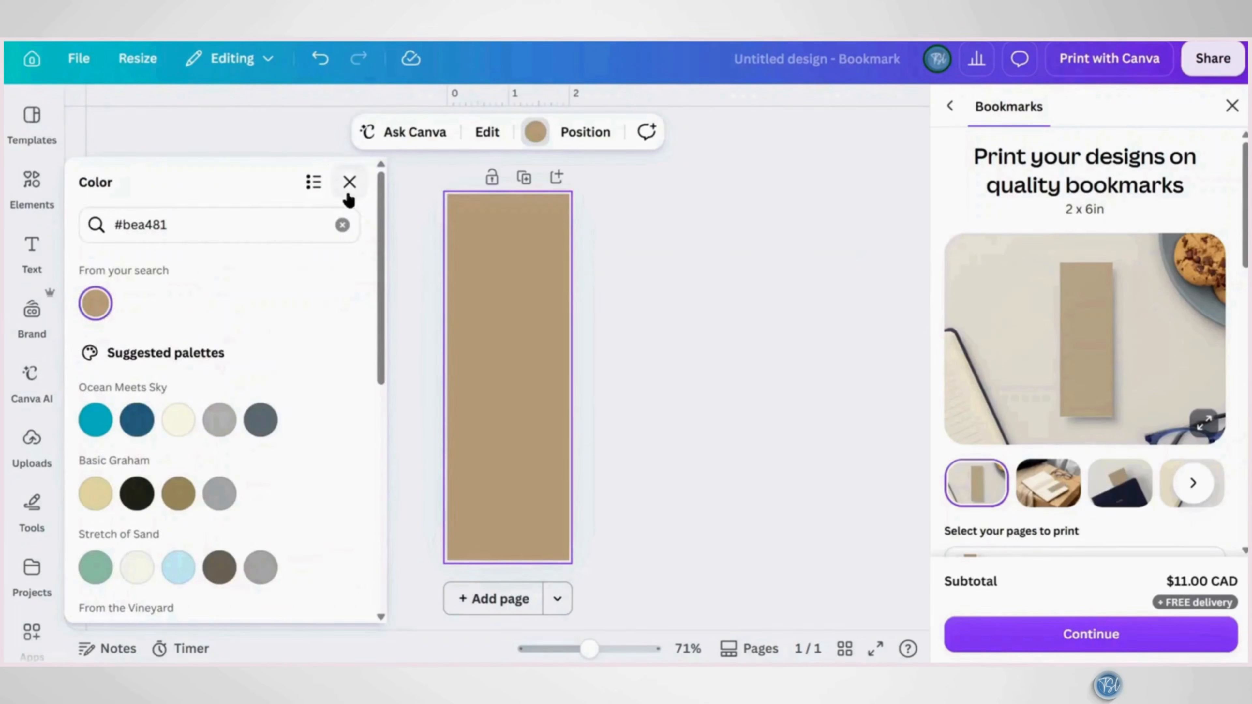
pyautogui.click(349, 183)
# Search the graphics for "Victorian Frame Illustration" and add the free black frame with ornamental corners to the bookmark
pyautogui.click(34, 187)
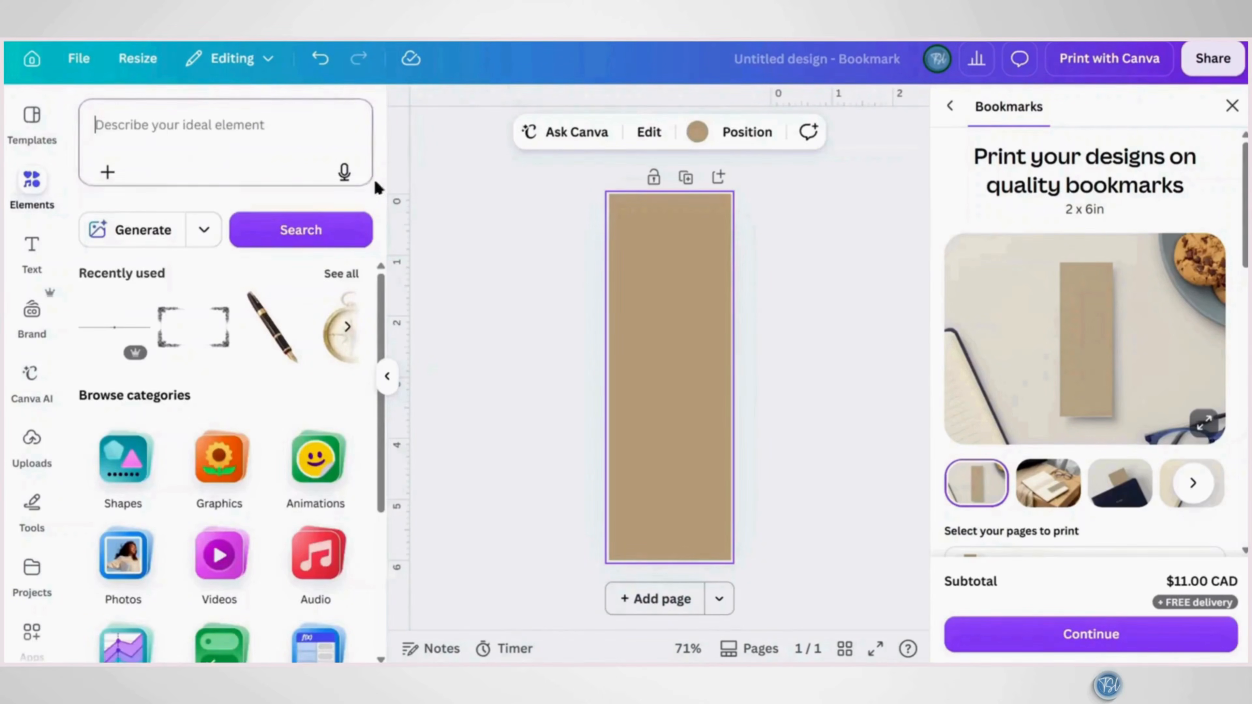
pyautogui.write('Victorian Frame Illustration')
pyautogui.press('Return')
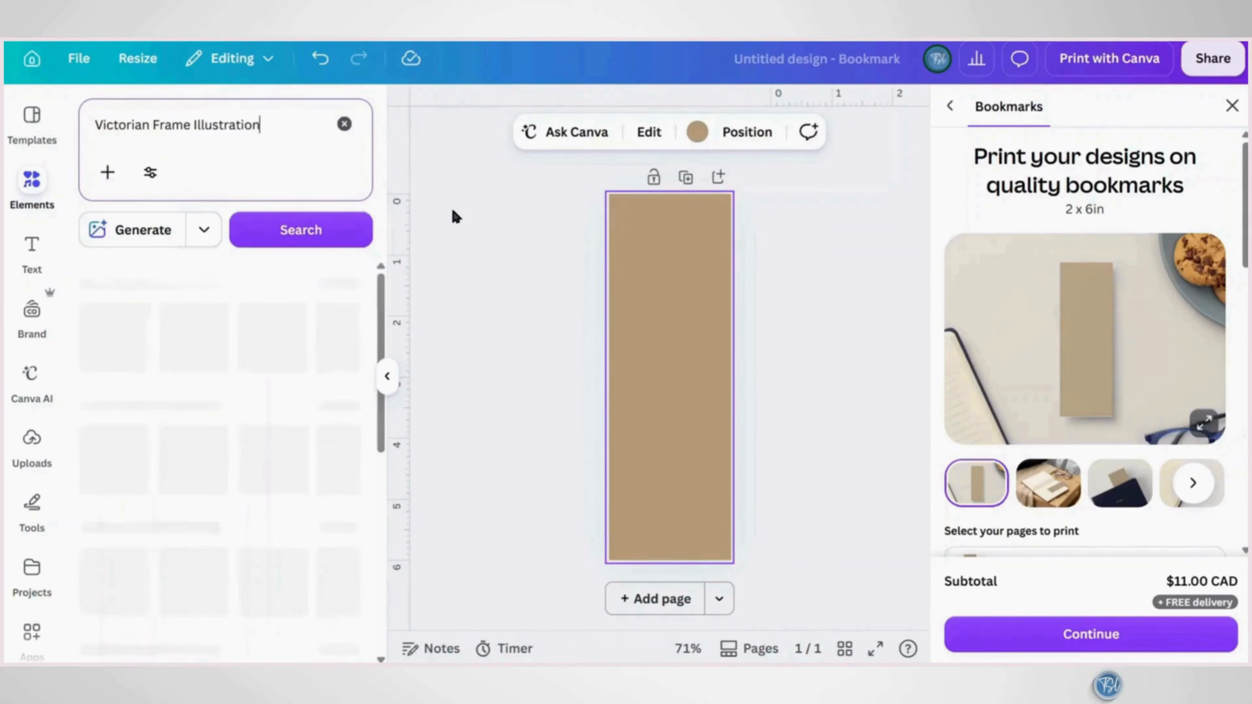
pyautogui.click(343, 321)
pyautogui.scroll(-10, 272, 433)
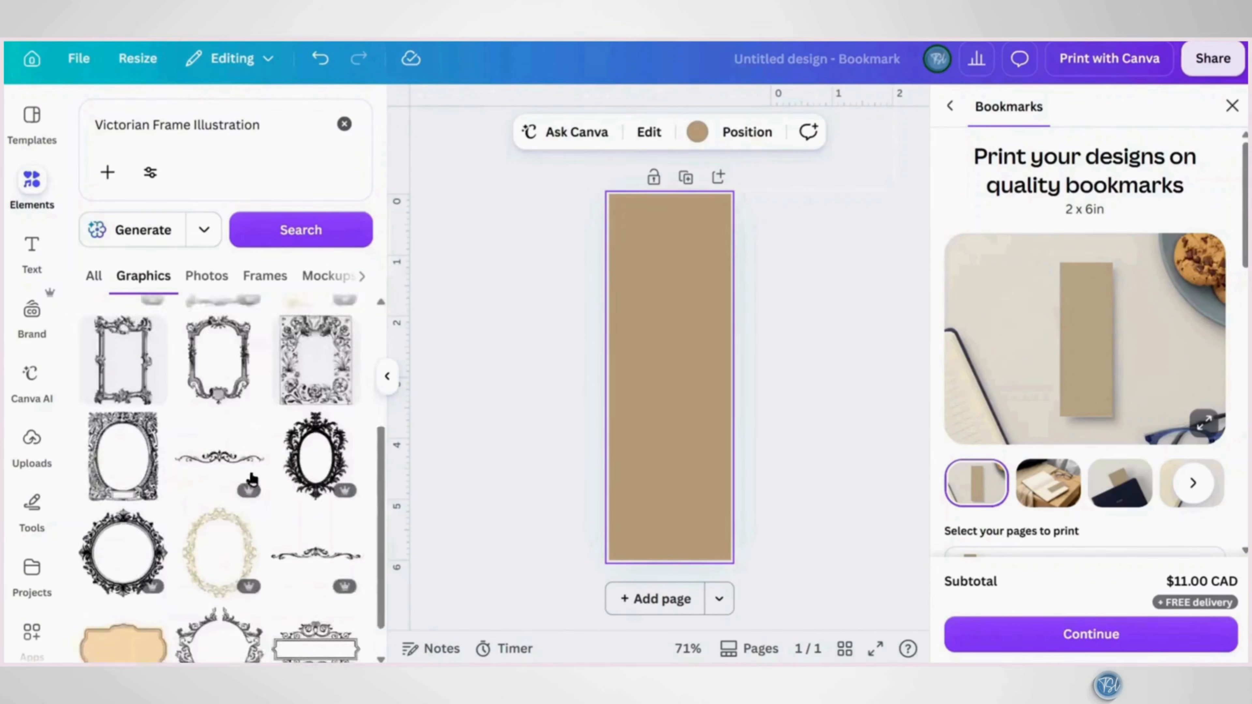
pyautogui.click(152, 408)
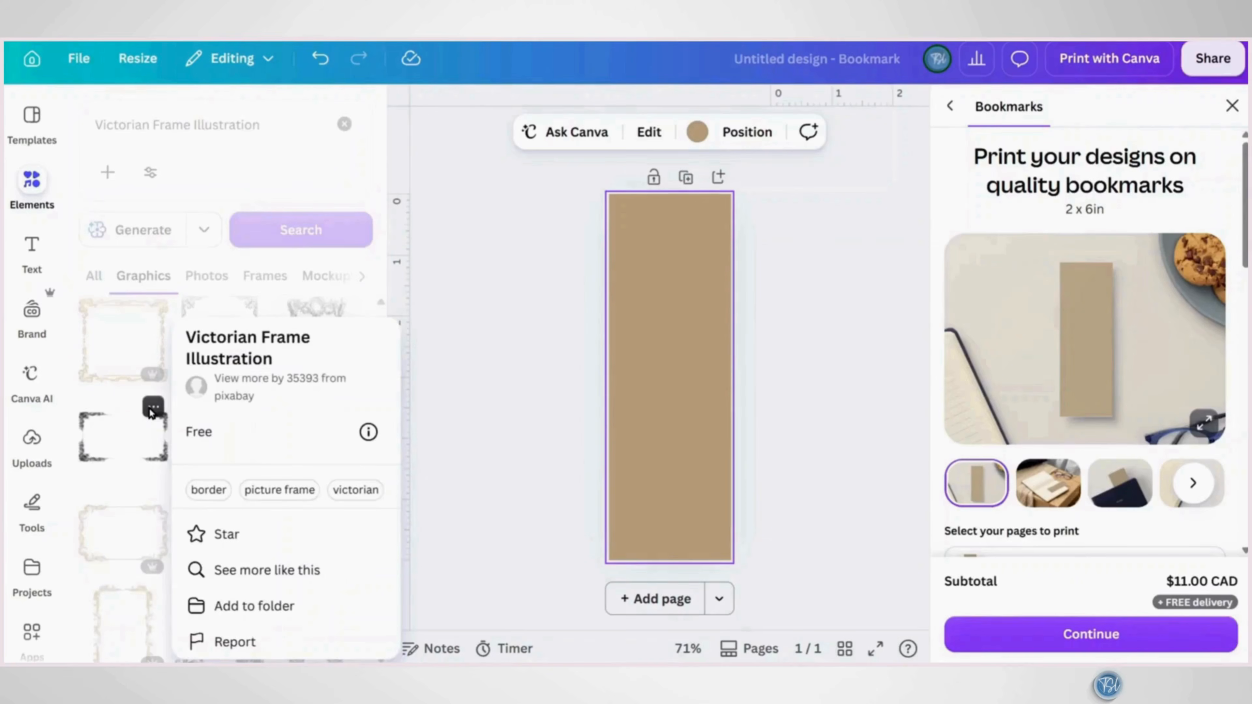
pyautogui.click(128, 449)
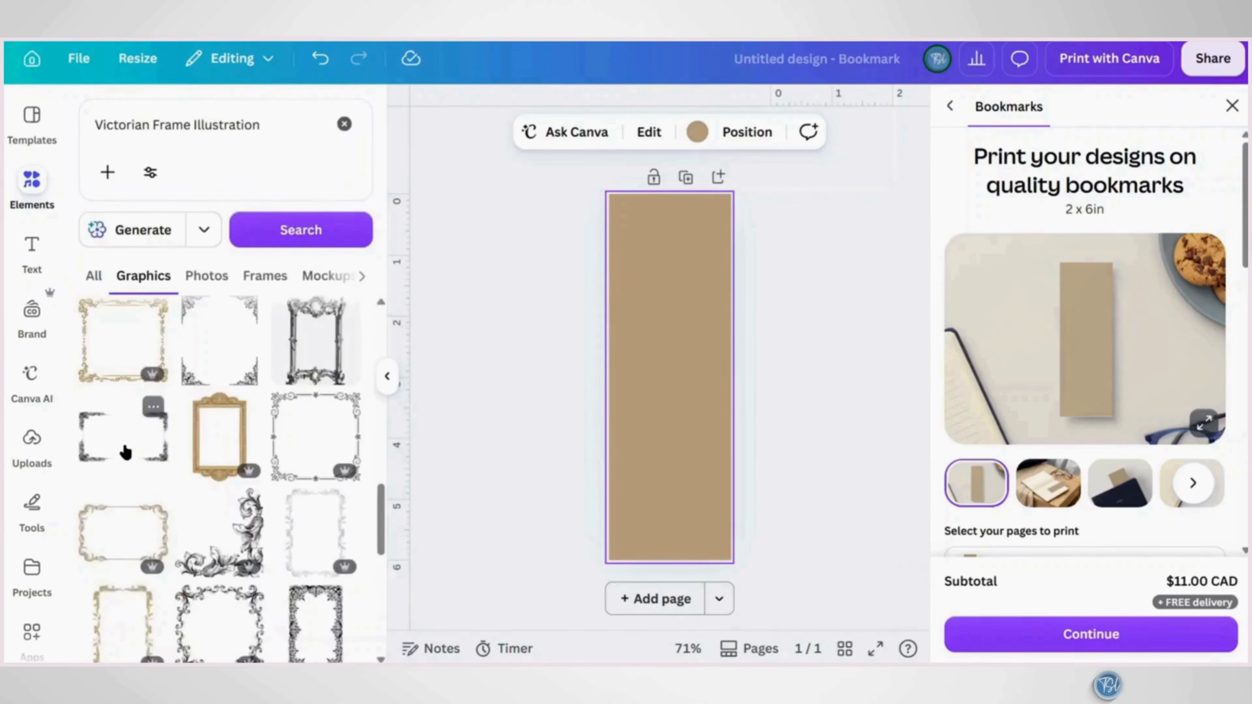
pyautogui.click(126, 451)
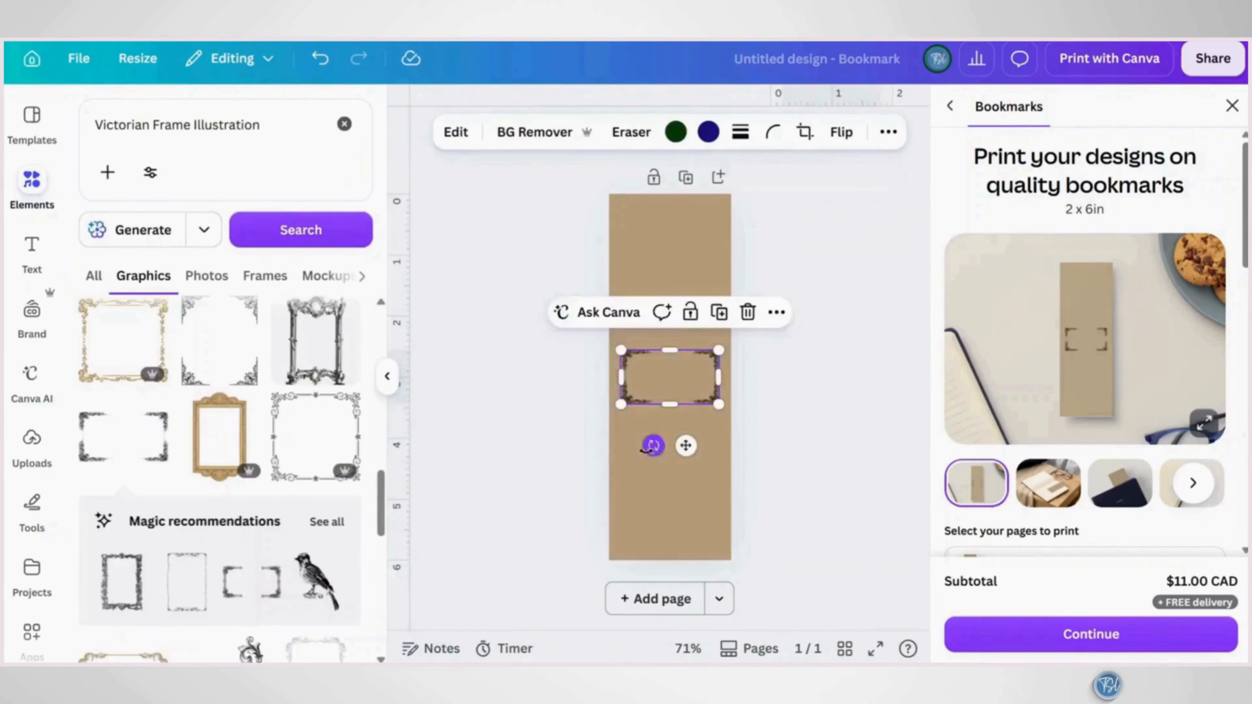
# Turn the frame upright, duplicate it, and crop the copies into top and bottom corner pieces, fitting the top one to the bookmark's upper edge
pyautogui.moveTo(652, 445); pyautogui.dragTo(666, 475)
pyautogui.click(719, 290)
pyautogui.moveTo(667, 427); pyautogui.dragTo(669, 494)
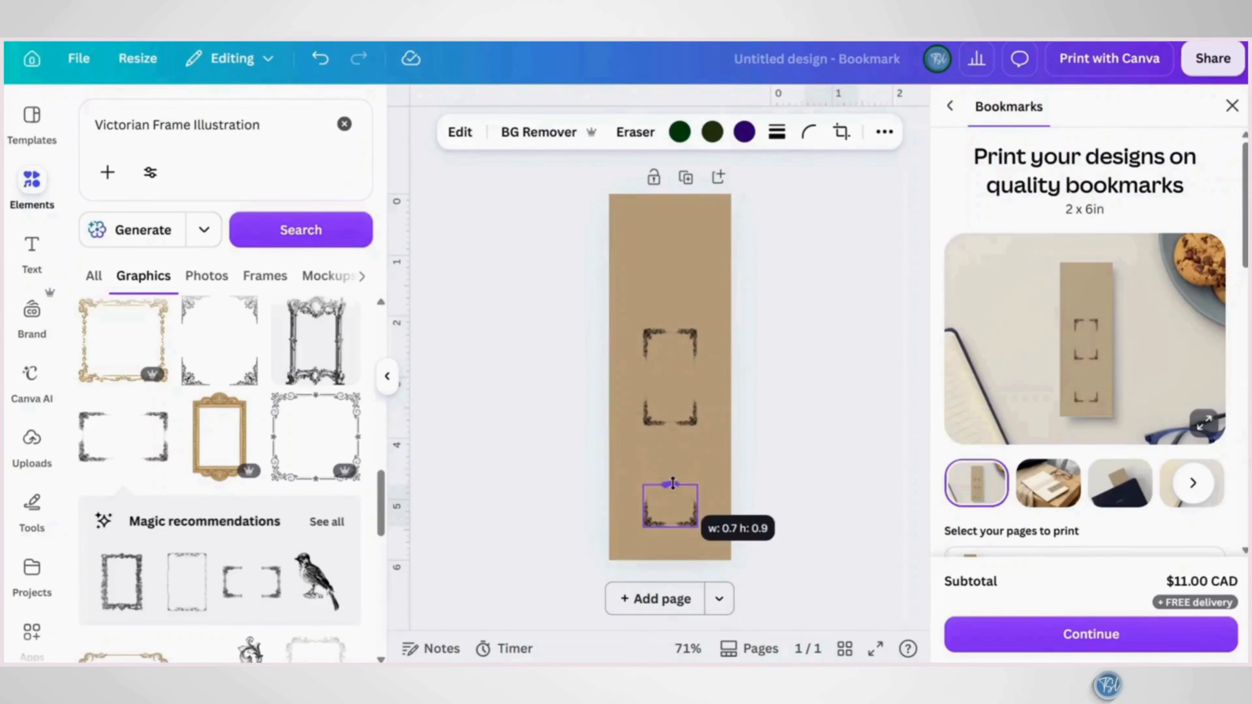
pyautogui.click(669, 419)
pyautogui.moveTo(667, 427); pyautogui.dragTo(706, 304)
# Enlarge the bottom corner piece to match the top one and fit it to the bookmark's lower edge
pyautogui.click(663, 513)
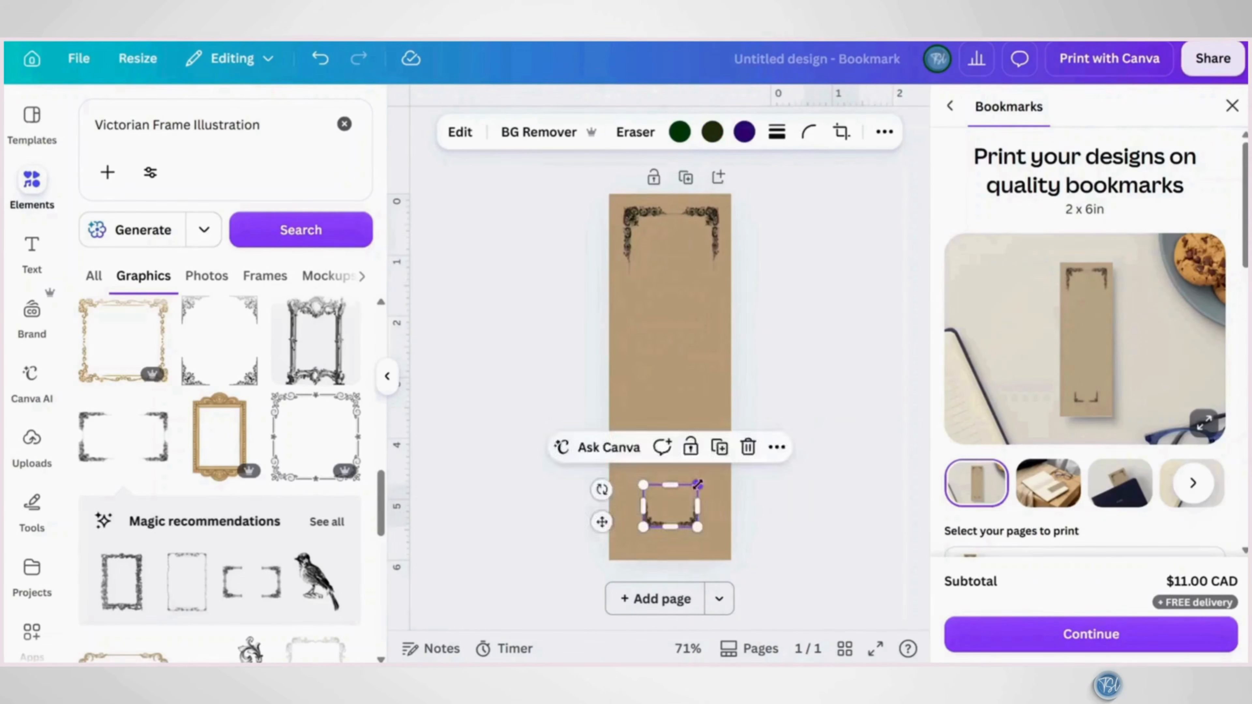
pyautogui.moveTo(641, 493); pyautogui.dragTo(633, 453)
pyautogui.moveTo(685, 497); pyautogui.dragTo(679, 517)
pyautogui.moveTo(713, 478); pyautogui.dragTo(718, 474)
pyautogui.click(667, 293)
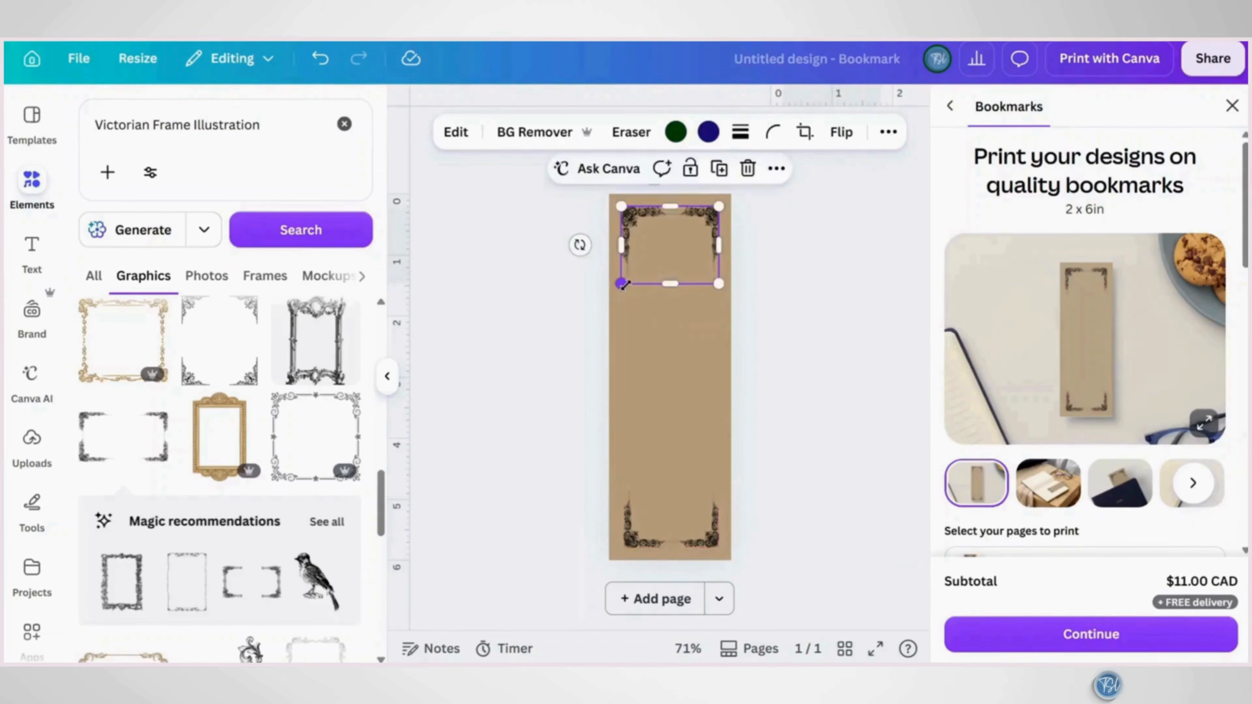
pyautogui.press('Escape')
# Search the graphics for "Vintage Decorative Line Art" and add the first thin line with a central dot
pyautogui.click(344, 124)
pyautogui.write('Vintage Decorative Line Art')
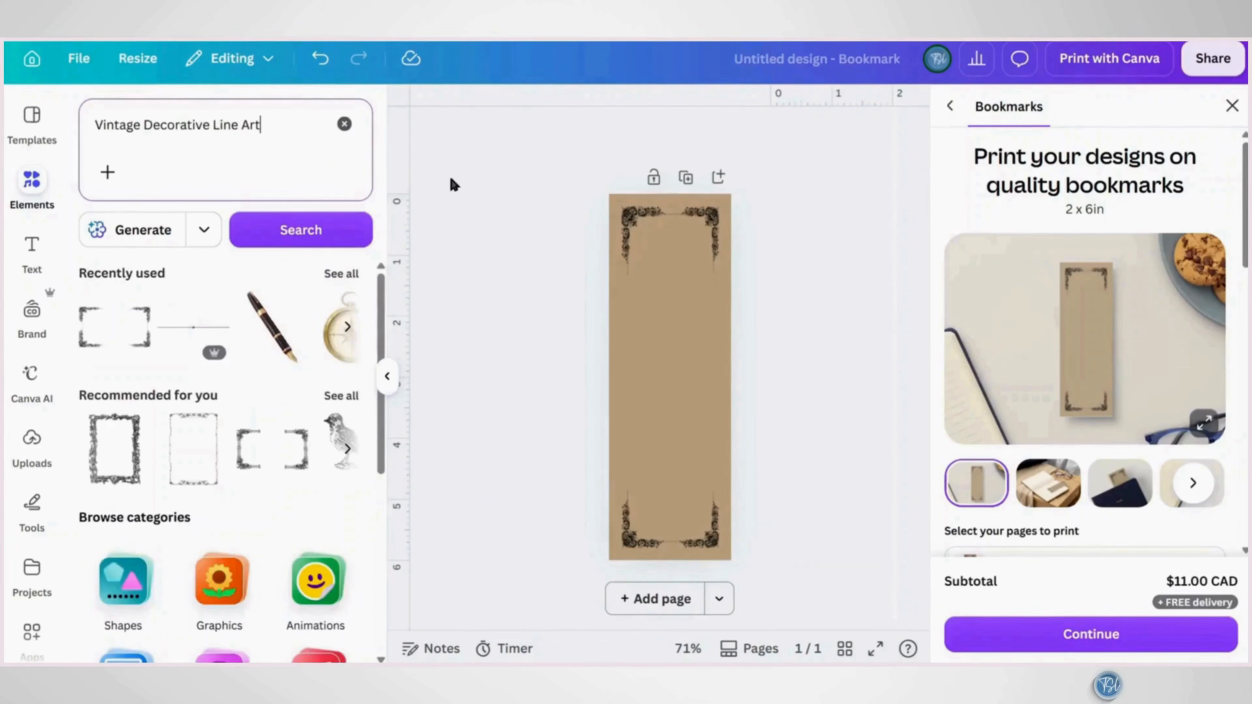
pyautogui.press('Return')
pyautogui.click(345, 428)
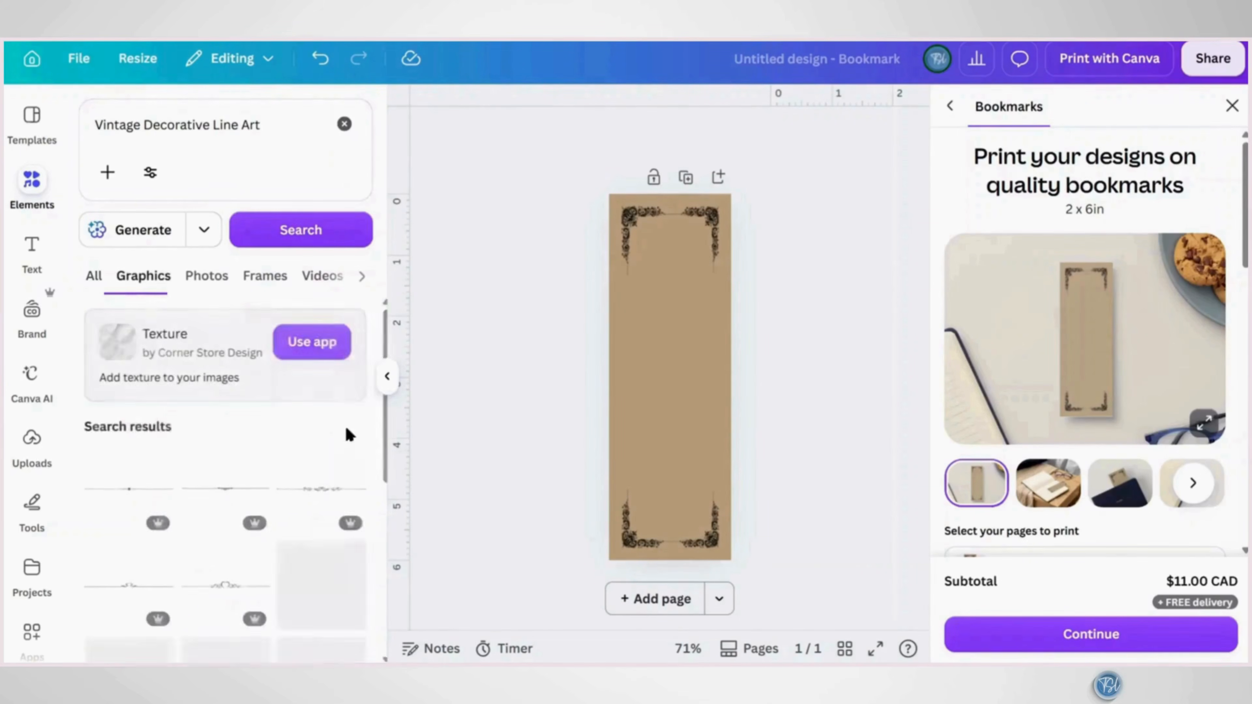
pyautogui.click(153, 460)
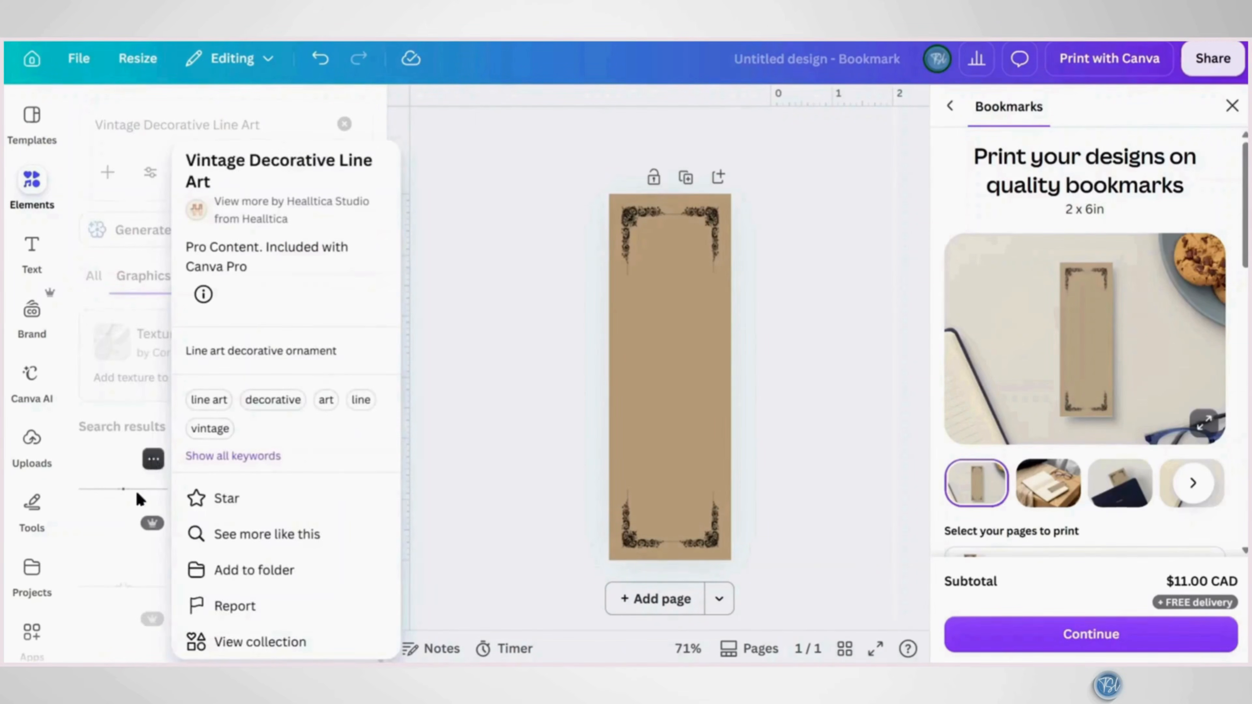
pyautogui.click(136, 495)
pyautogui.click(106, 495)
# Turn the line vertical, duplicate it end to end, group both lines and move the group to the bookmark's left side
pyautogui.moveTo(650, 419); pyautogui.dragTo(625, 487)
pyautogui.click(718, 315)
pyautogui.scroll(5, 695, 444)
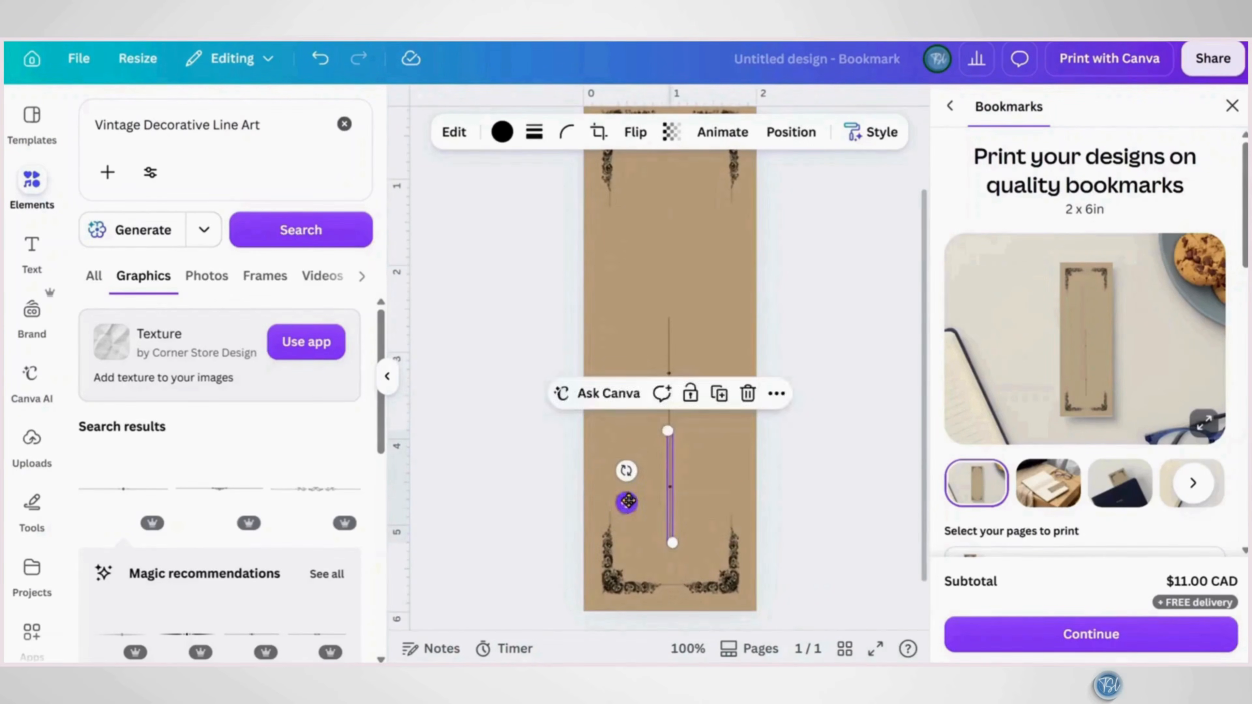
pyautogui.keyDown('shift'); pyautogui.click(668, 367); pyautogui.keyUp('shift')
pyautogui.click(612, 282)
pyautogui.moveTo(685, 585); pyautogui.dragTo(626, 486)
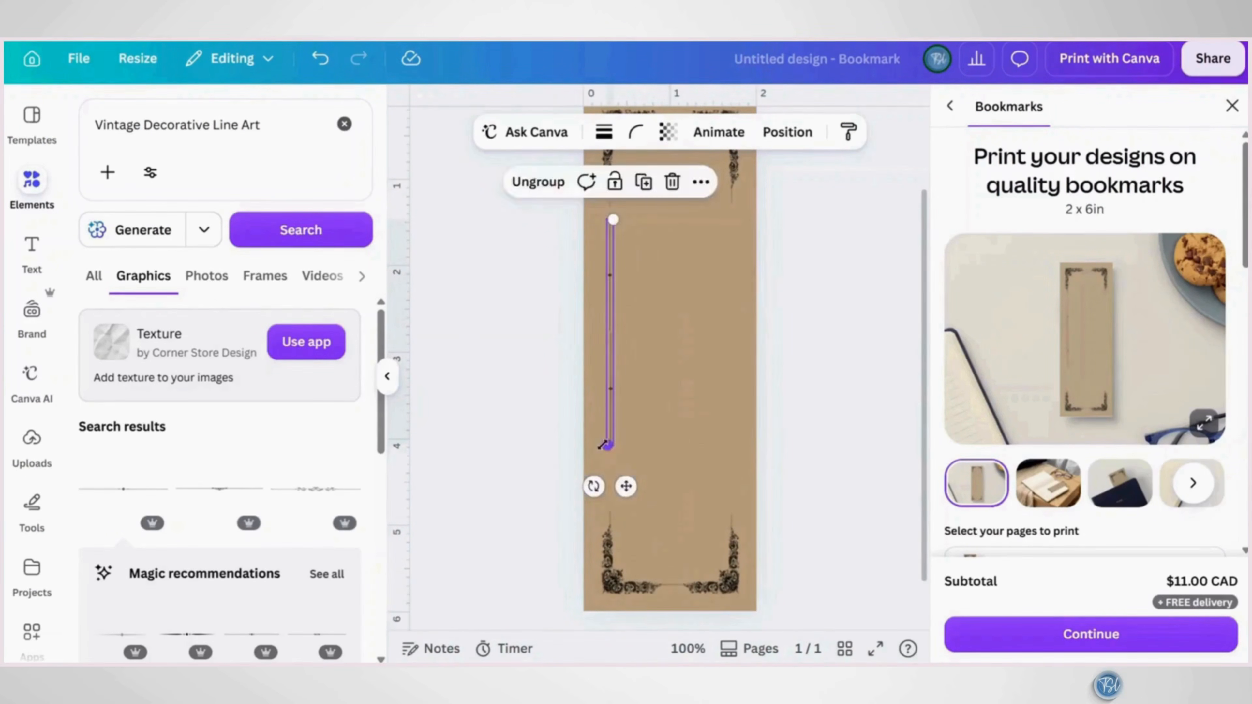
# Enlarge the line group to span the gap between the left corners and place a duplicate along the bookmark's right side
pyautogui.moveTo(606, 446); pyautogui.dragTo(604, 503)
pyautogui.click(642, 183)
pyautogui.moveTo(632, 548); pyautogui.dragTo(745, 538)
pyautogui.click(810, 475)
pyautogui.scroll(-5, 810, 476)
# Search the graphics for "Watercolor Gothic style floral", add the floral bouquet with key and center it in the bookmark's upper half
pyautogui.click(344, 124)
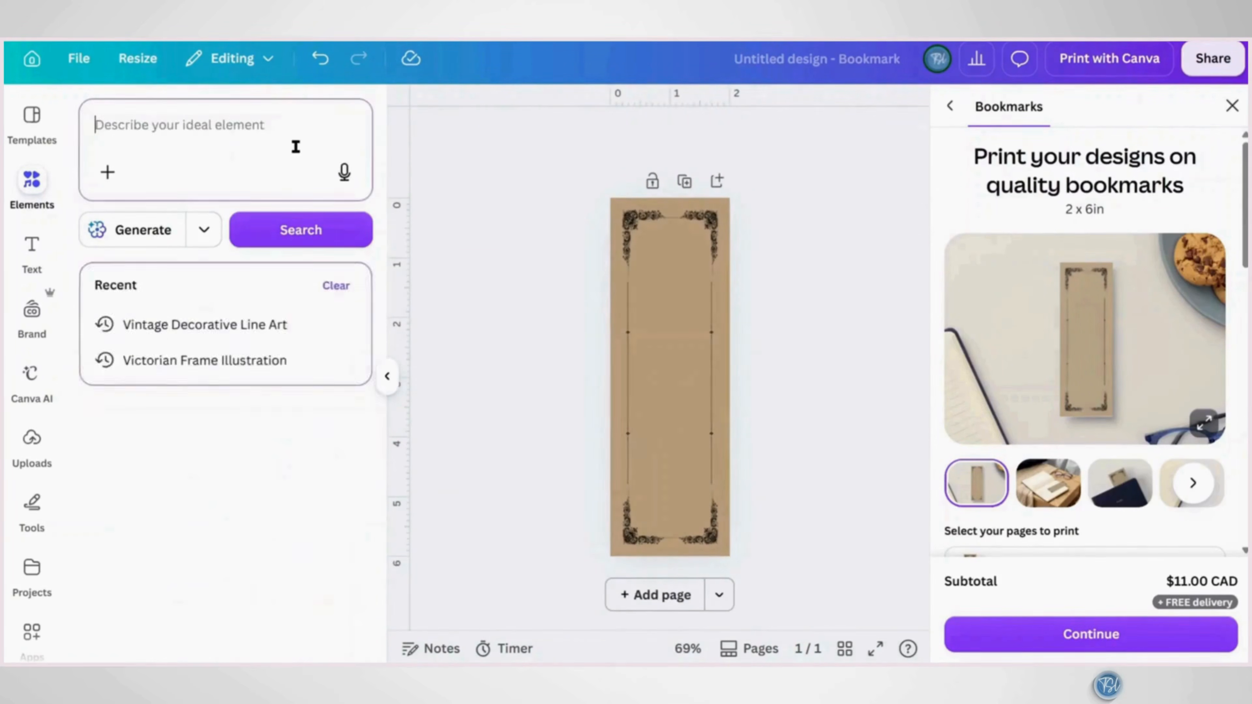
pyautogui.write('Watercolor Gothic style floral')
pyautogui.press('Return')
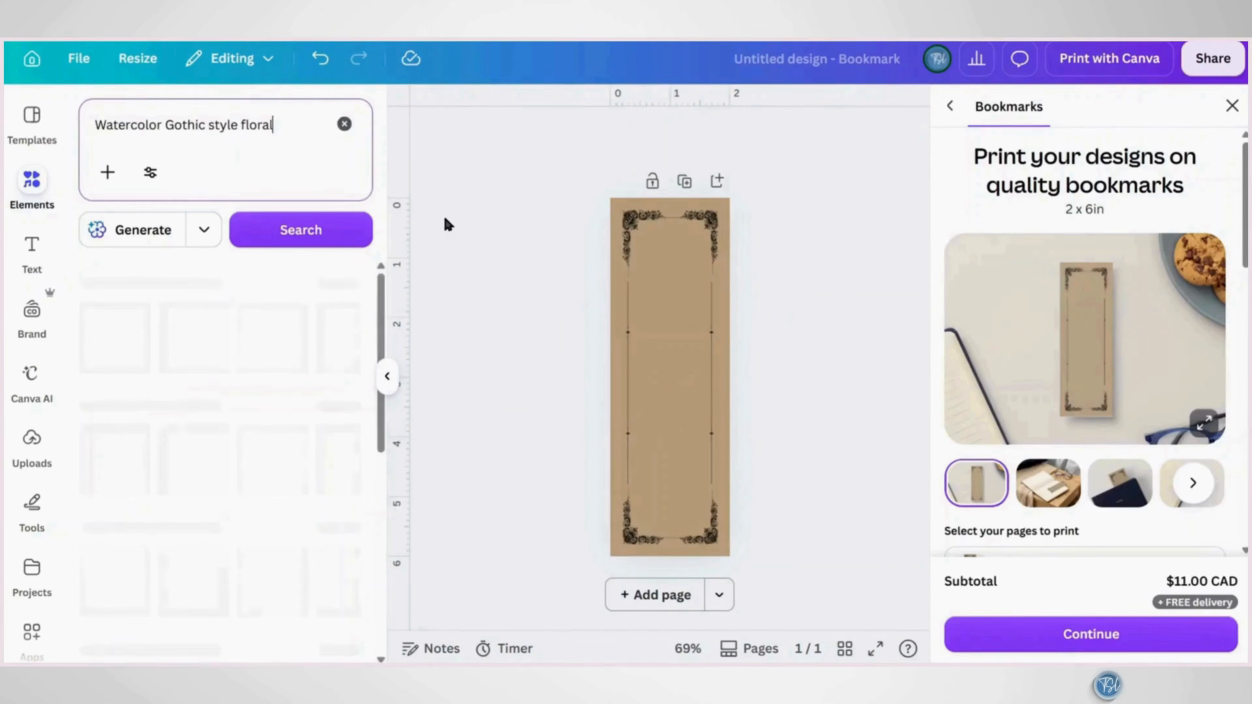
pyautogui.click(348, 351)
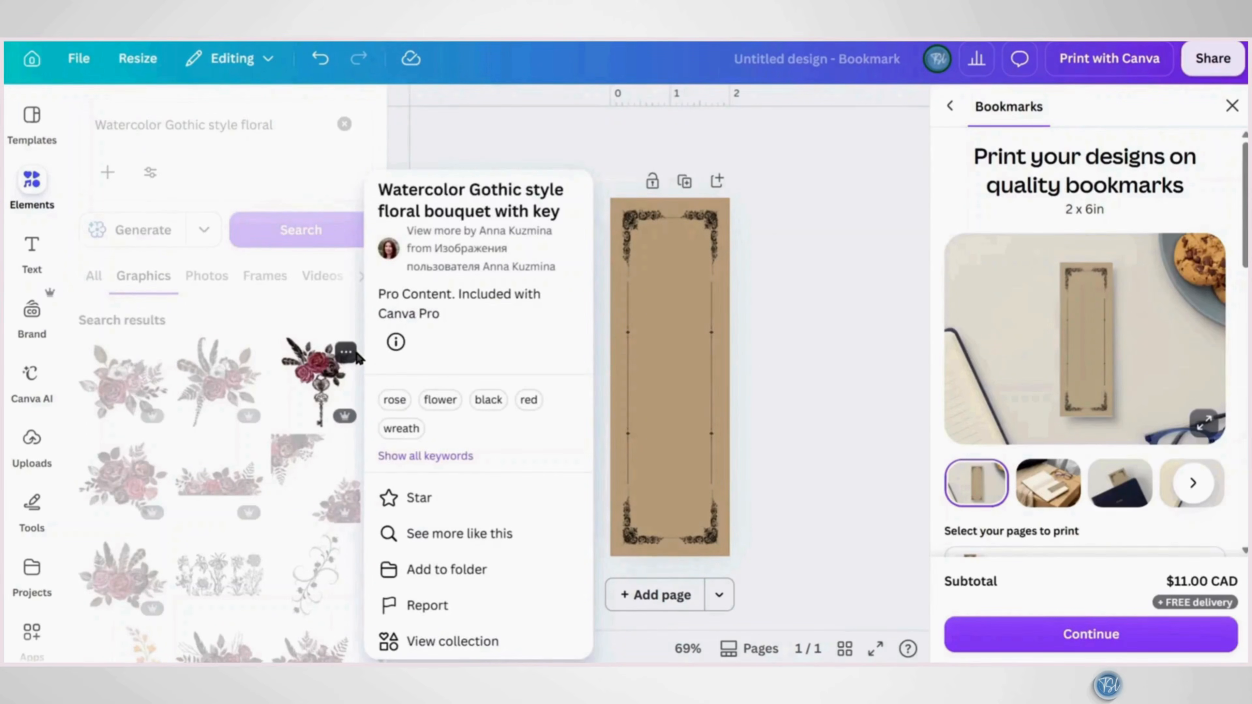
pyautogui.click(321, 384)
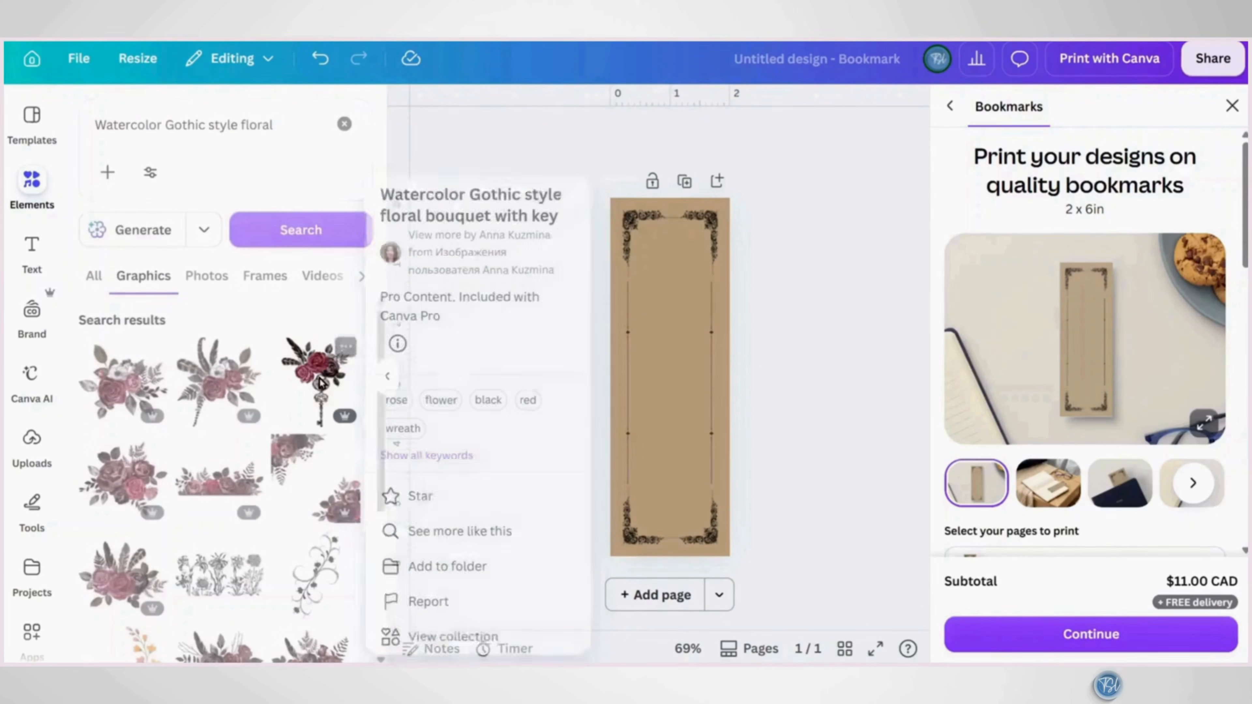
pyautogui.click(322, 387)
pyautogui.moveTo(718, 316); pyautogui.dragTo(668, 329)
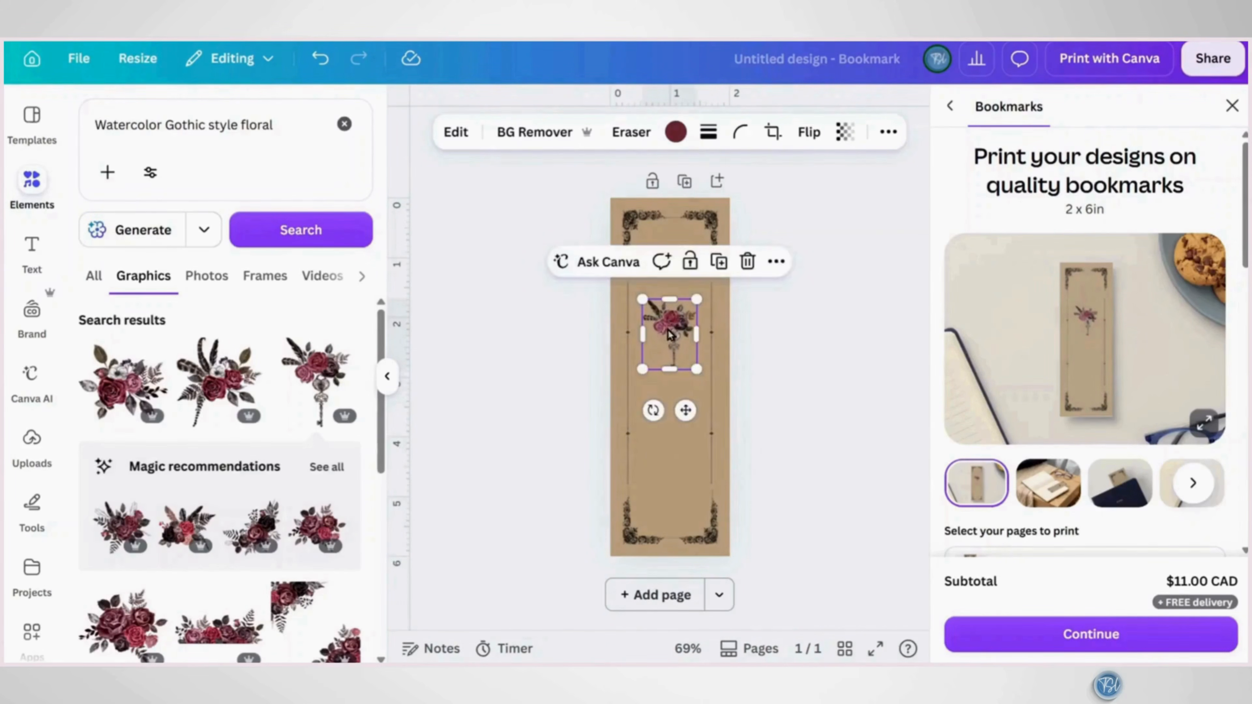
# Recolor the bouquet's dark red to the black already used in the design
pyautogui.click(676, 133)
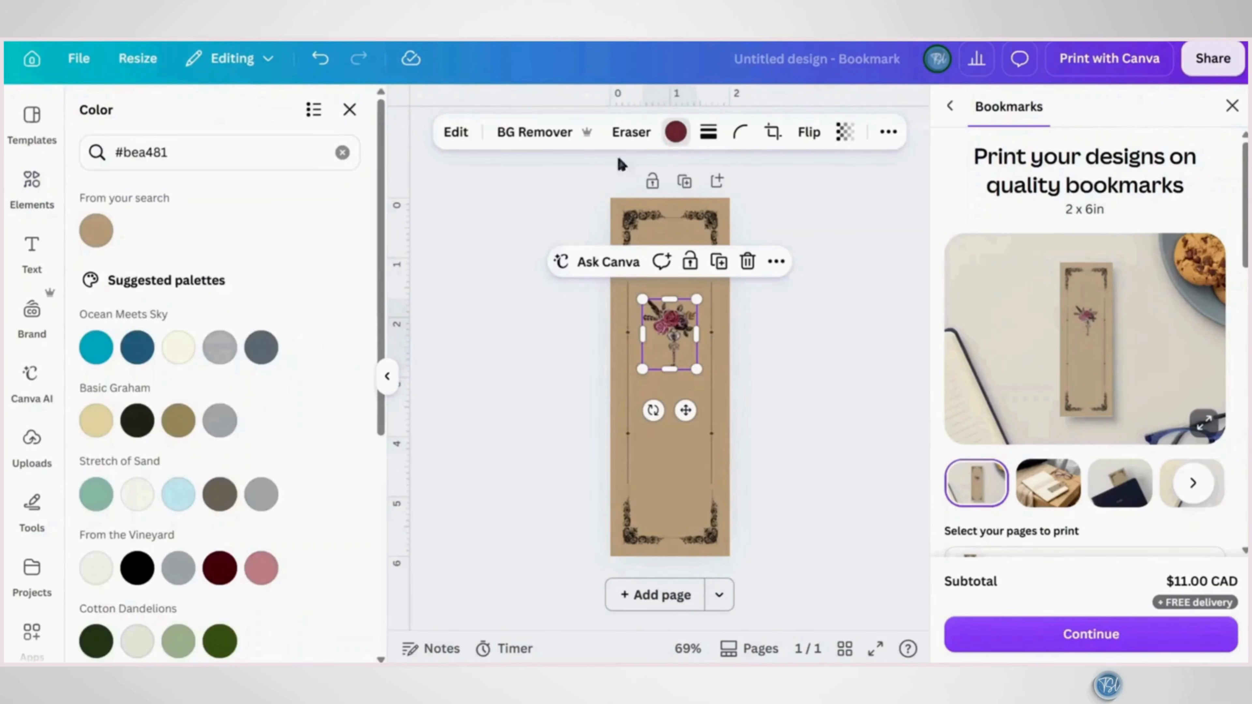
pyautogui.click(342, 153)
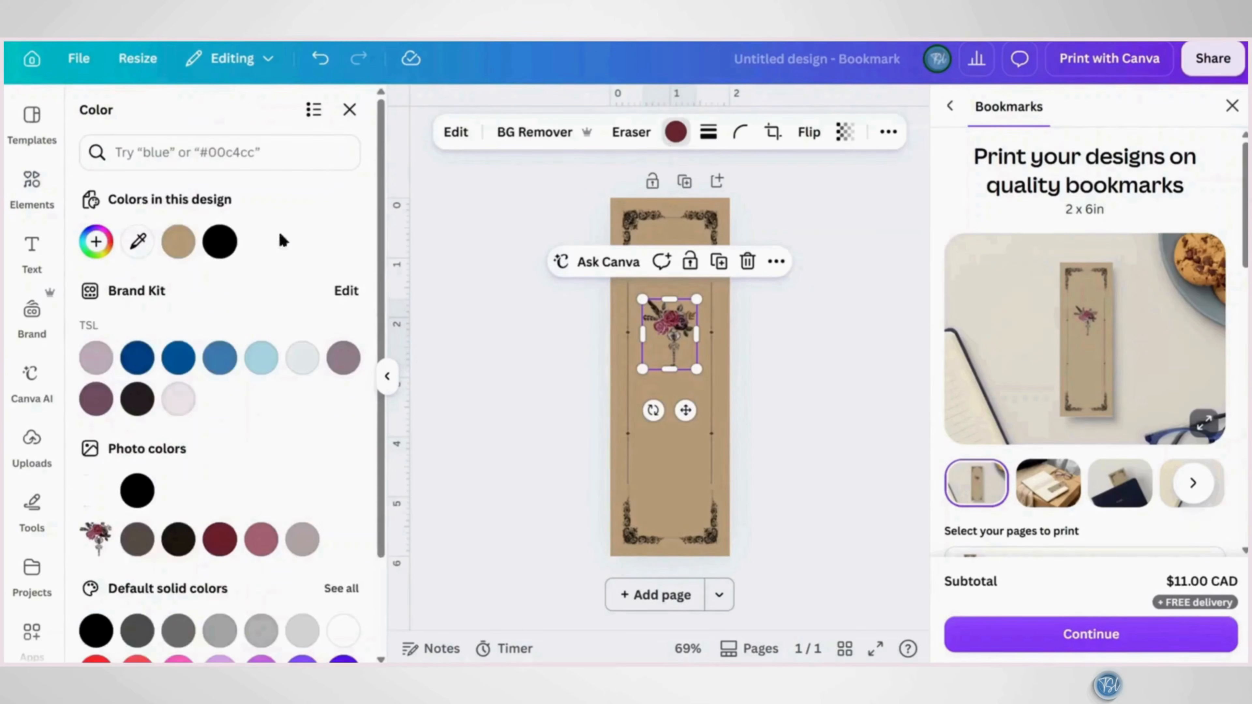
pyautogui.click(224, 242)
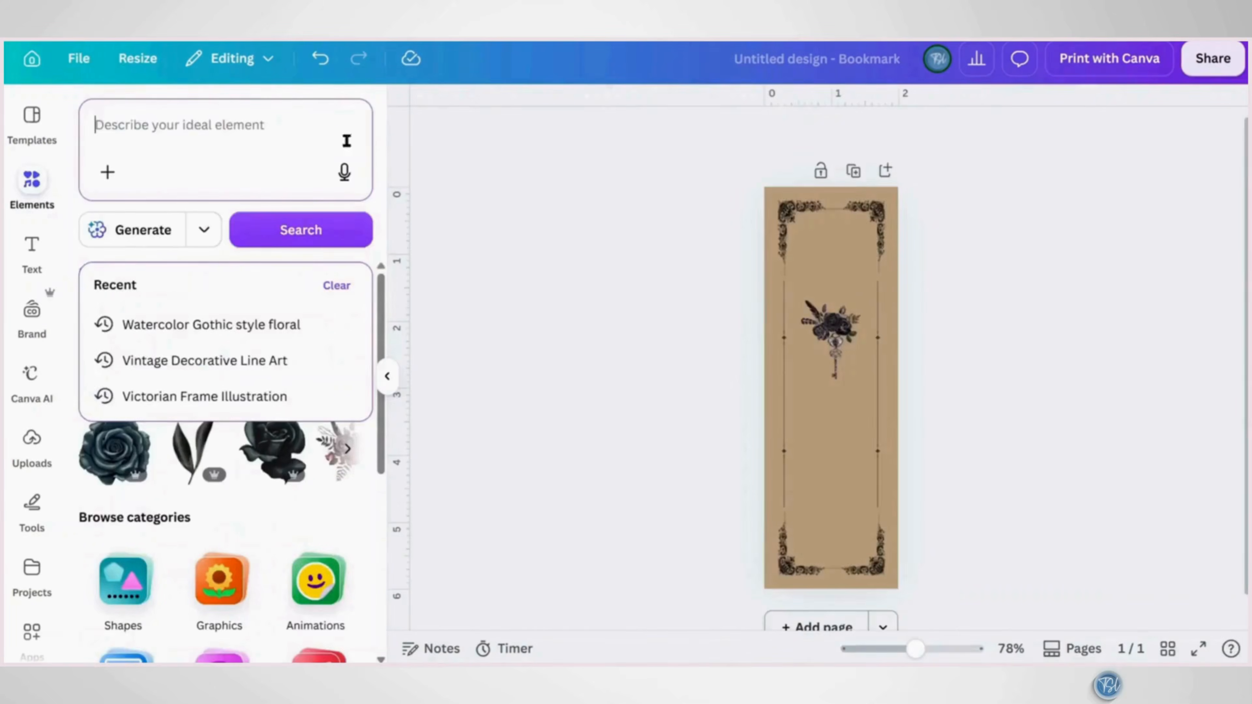
# Search the graphics for "Detailed Sketch of a Typewriter" and place the first black line-art typewriter between the bookmark's bottom corners
pyautogui.write('Detailed Sketch of a Typewriter')
pyautogui.press('Return')
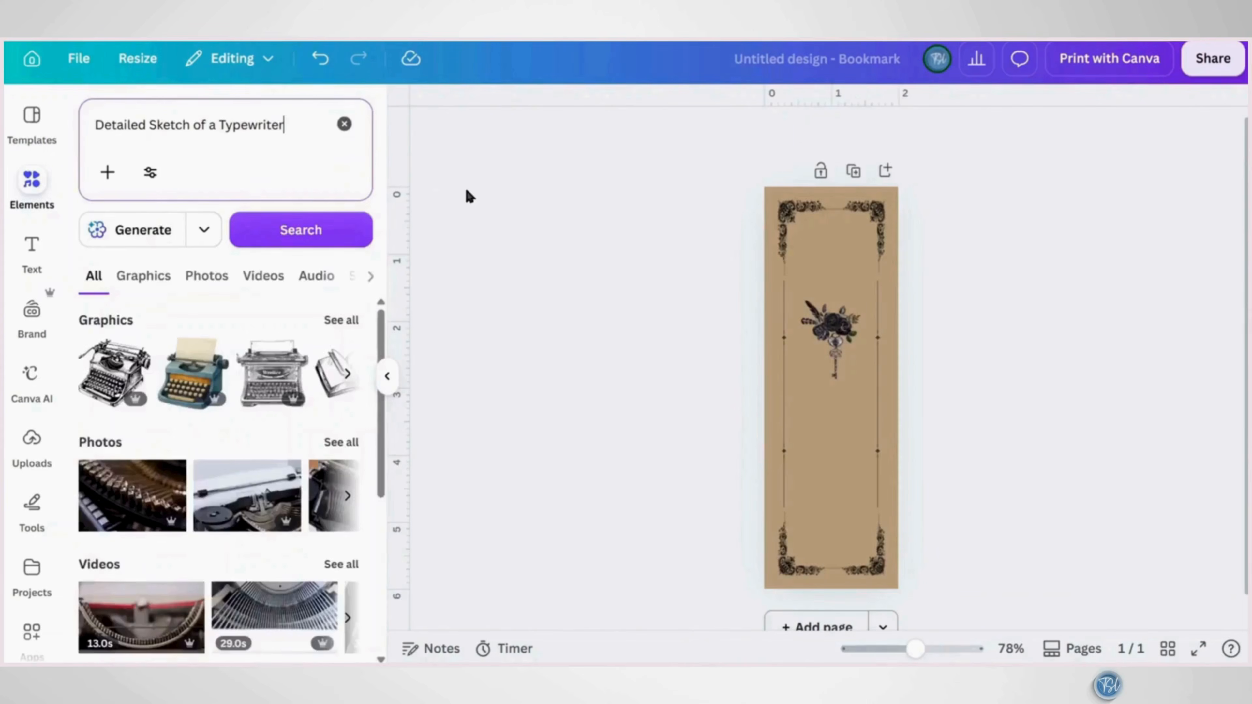
pyautogui.click(342, 321)
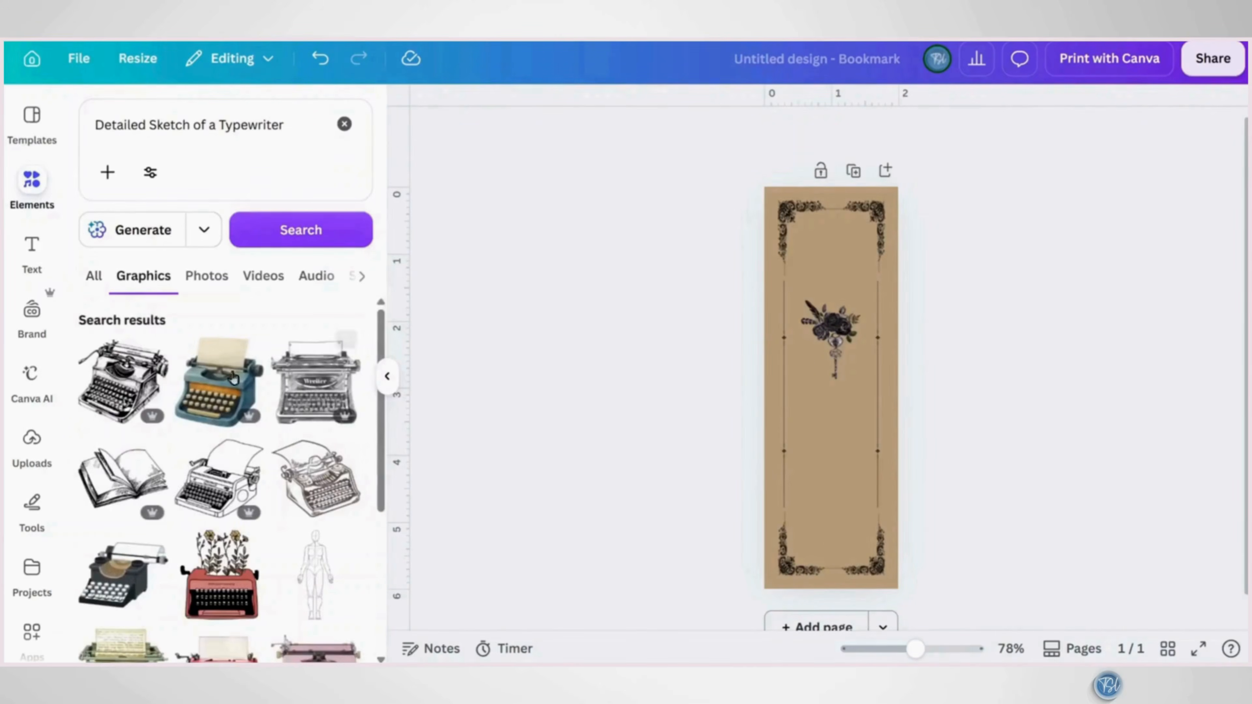
pyautogui.click(131, 397)
pyautogui.moveTo(833, 392); pyautogui.dragTo(824, 526)
# Add a text box to the bookmark and set its font to EFCO Brookshire
pyautogui.press('t')
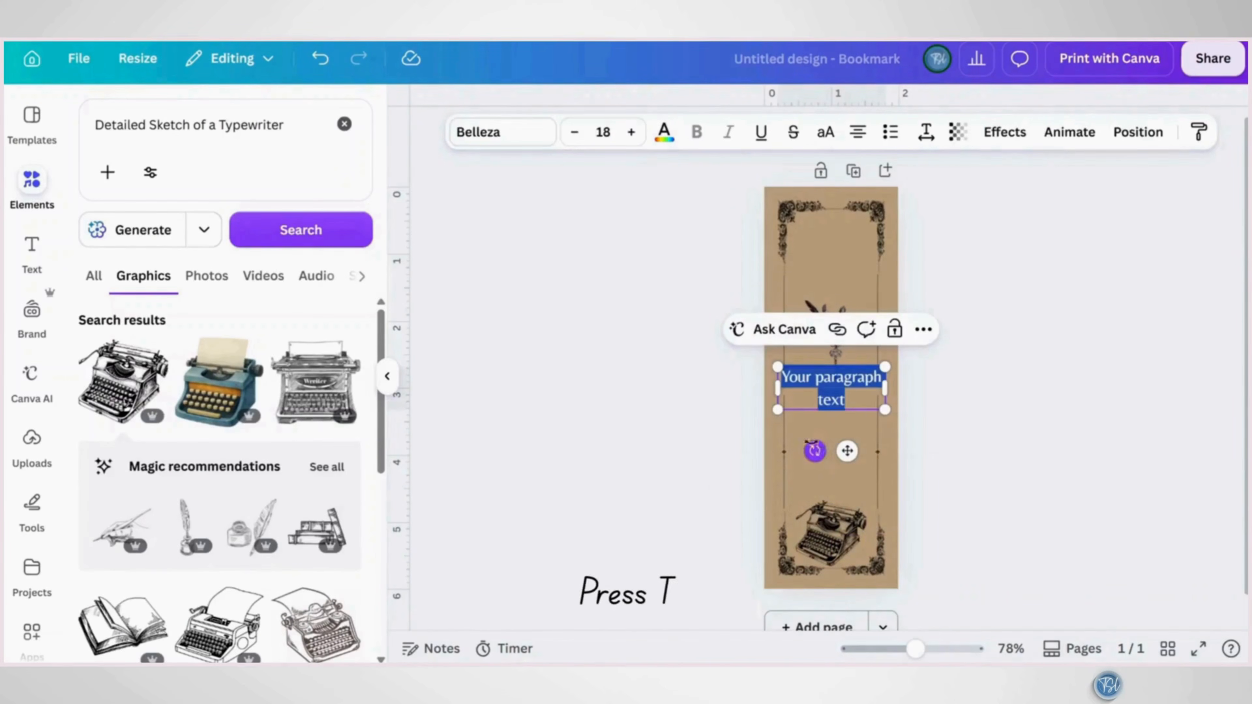
pyautogui.click(488, 132)
pyautogui.click(295, 196)
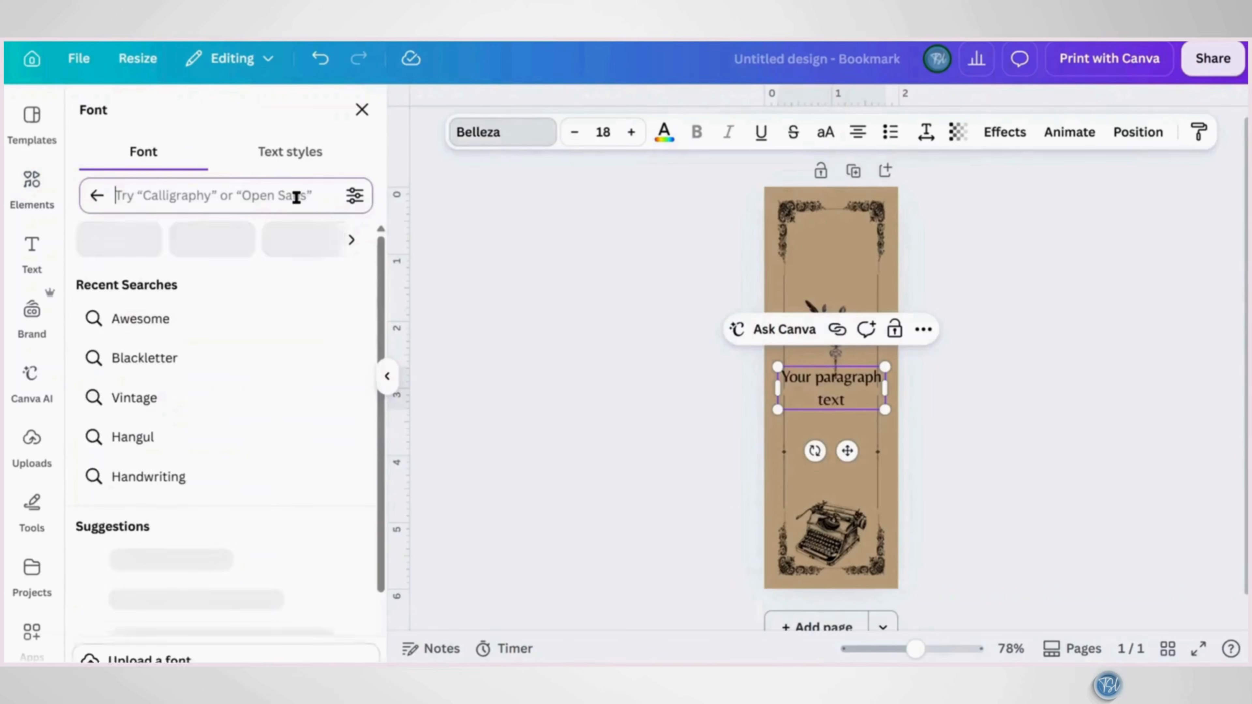
pyautogui.write('EFCO')
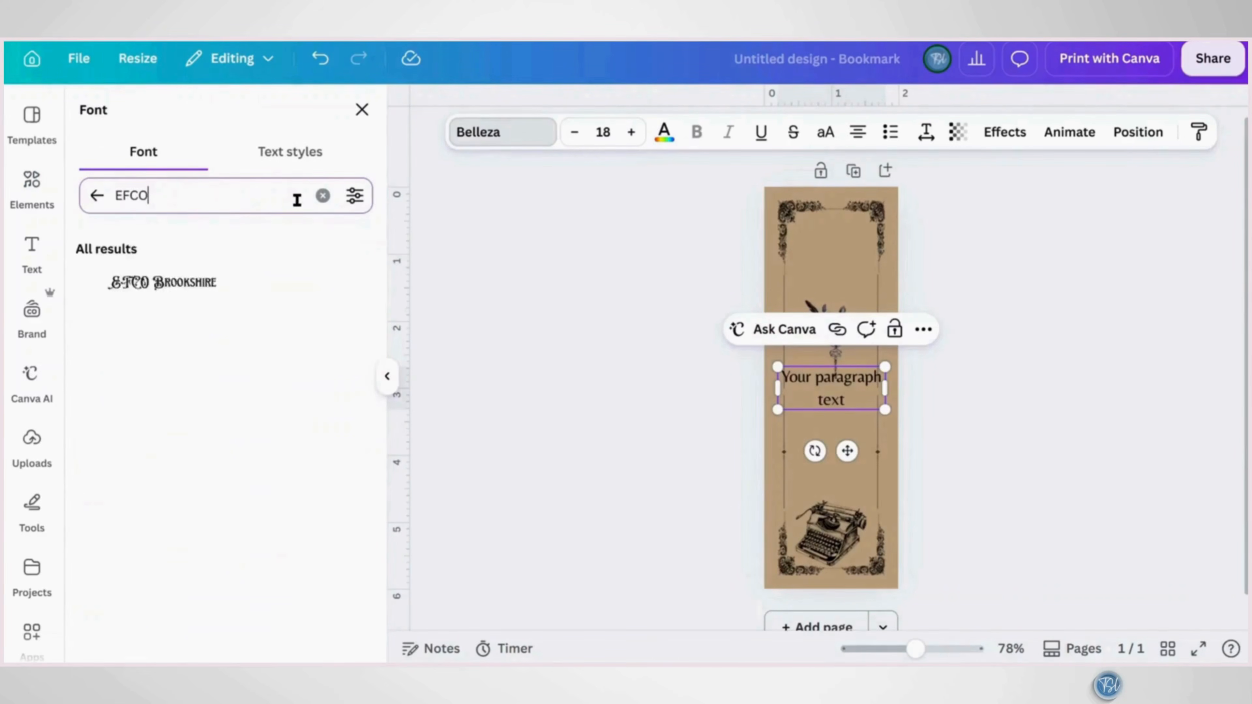
pyautogui.click(217, 293)
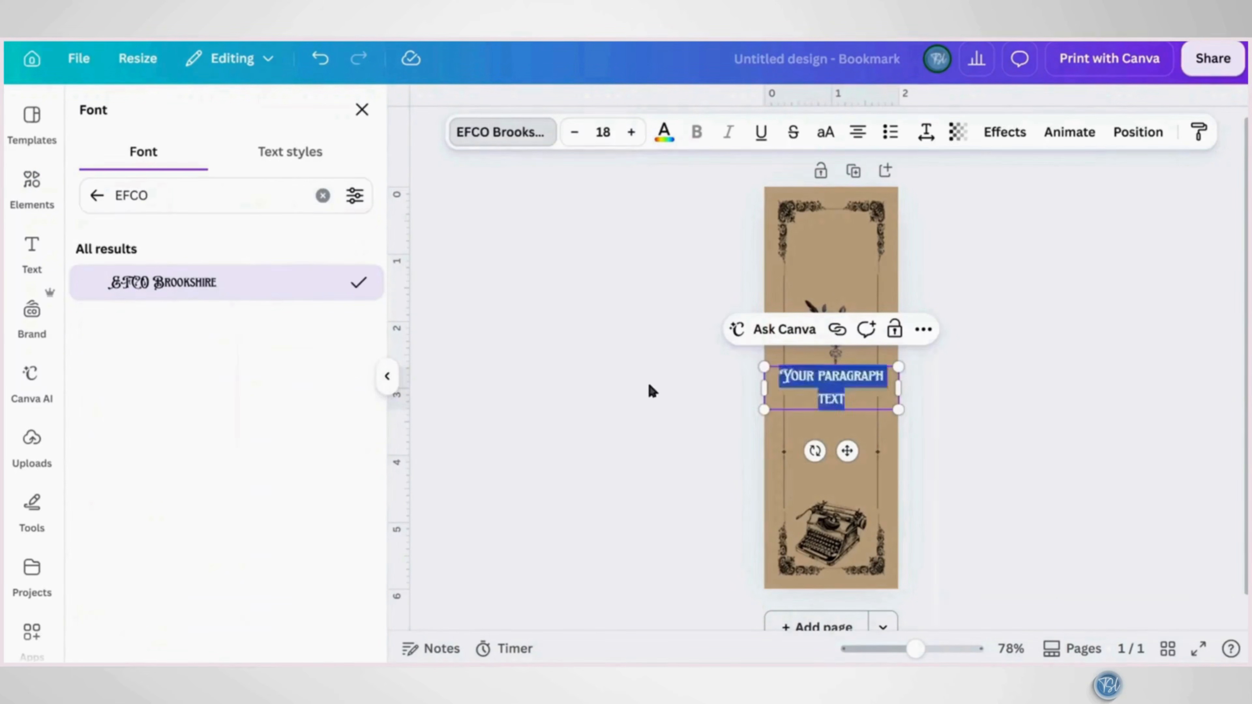
# Enter the initials "W.R", shrink the text to size 6.6 and place it at the typewriter's lower right
pyautogui.write('WE')
pyautogui.scroll(3, 866, 430)
pyautogui.moveTo(813, 368); pyautogui.dragTo(886, 623)
pyautogui.scroll(-2, 977, 562)
pyautogui.scroll(4, 969, 542)
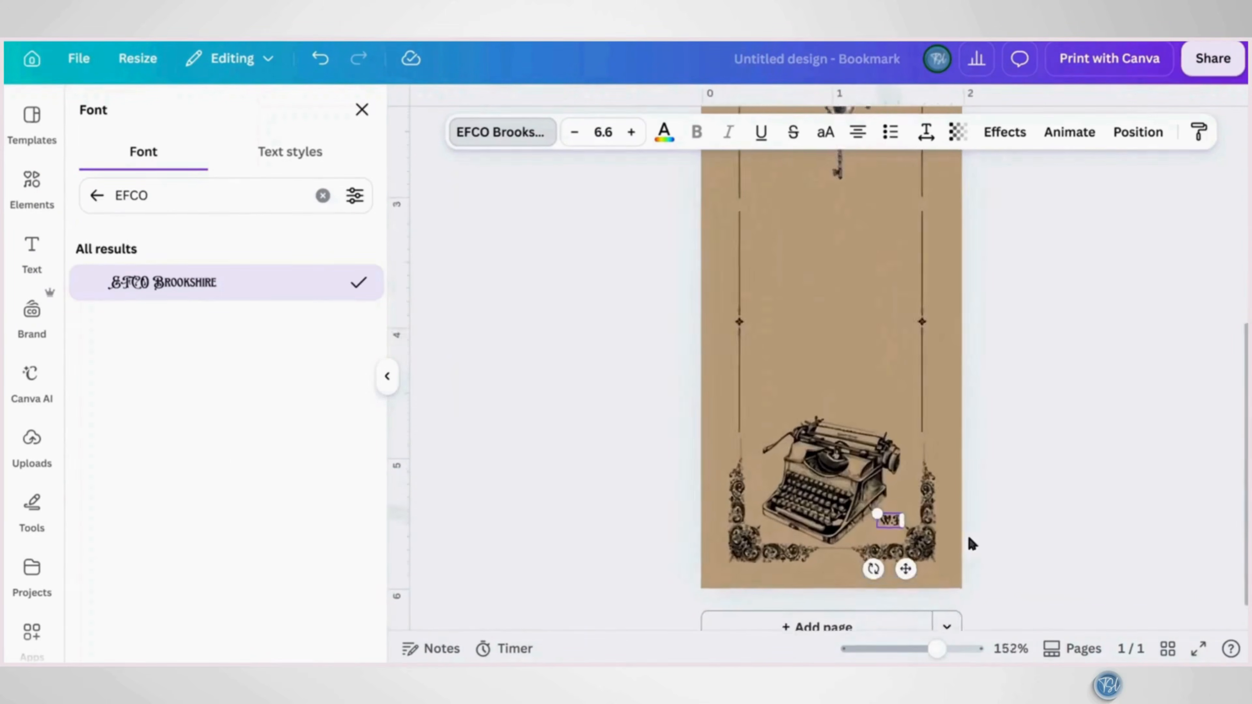
pyautogui.click(1009, 540)
pyautogui.scroll(-4, 1009, 540)
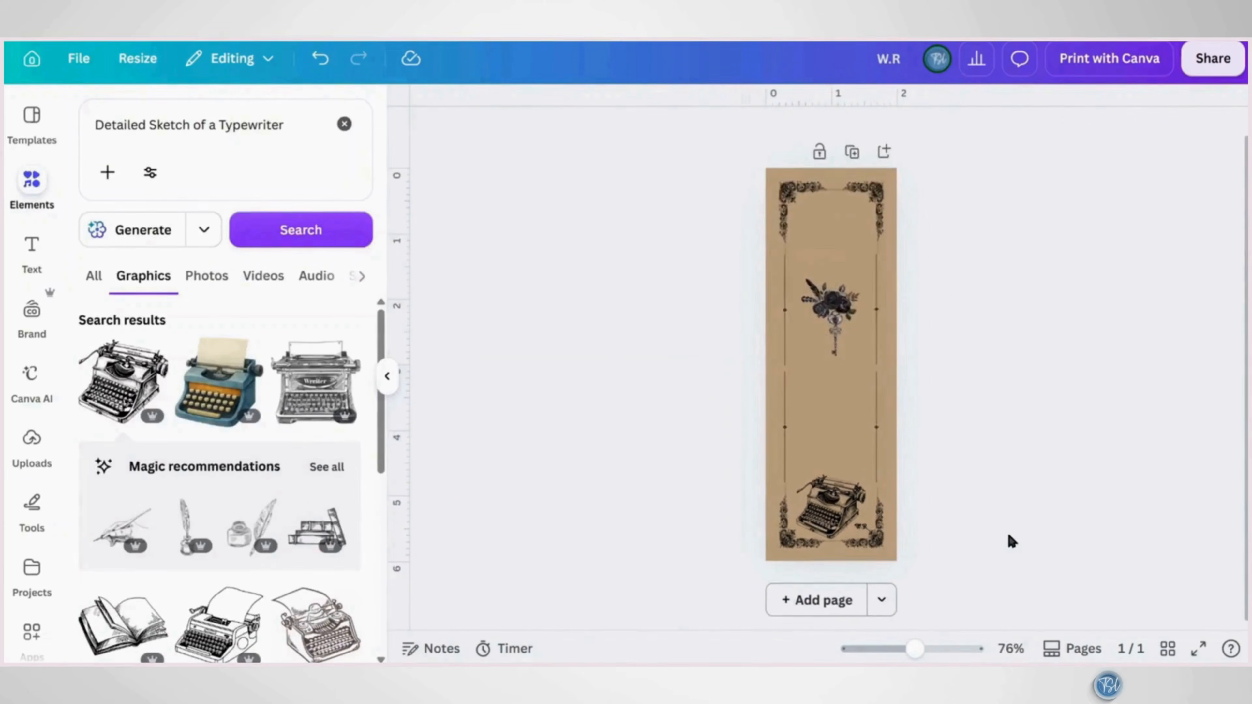
# Download the bookmark as a PNG at size 1.5
pyautogui.click(1204, 78)
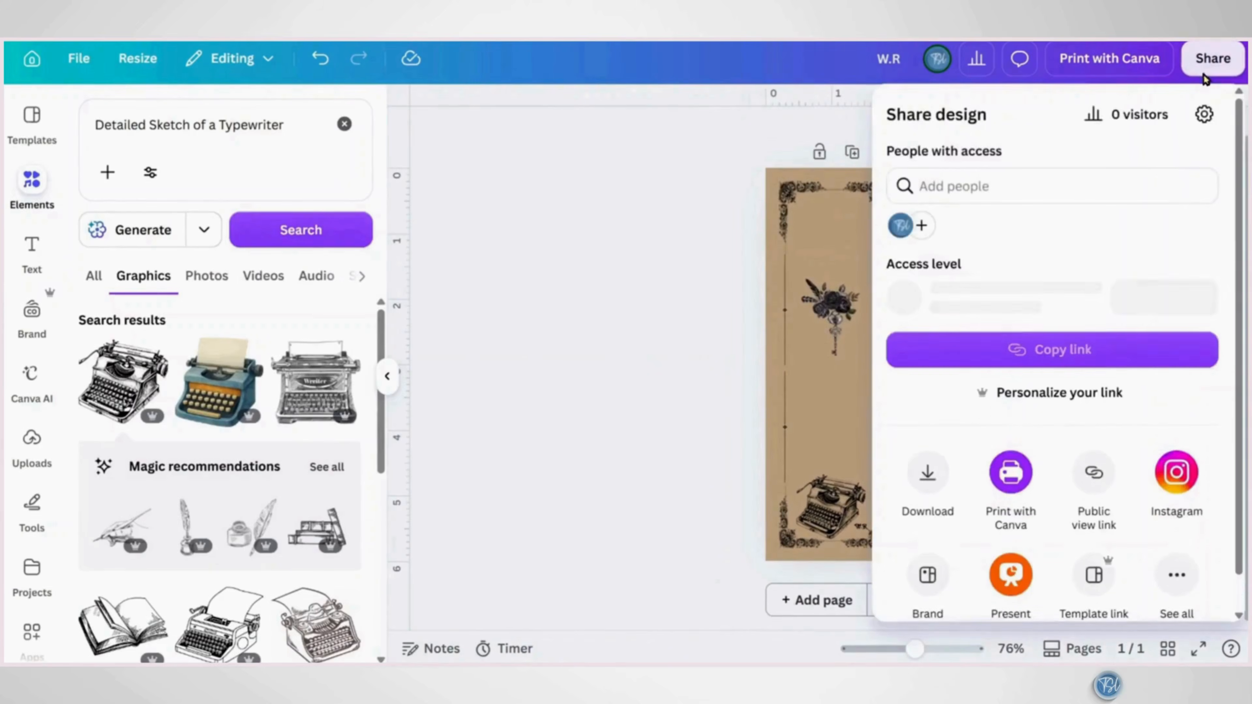
pyautogui.click(930, 478)
pyautogui.click(1204, 187)
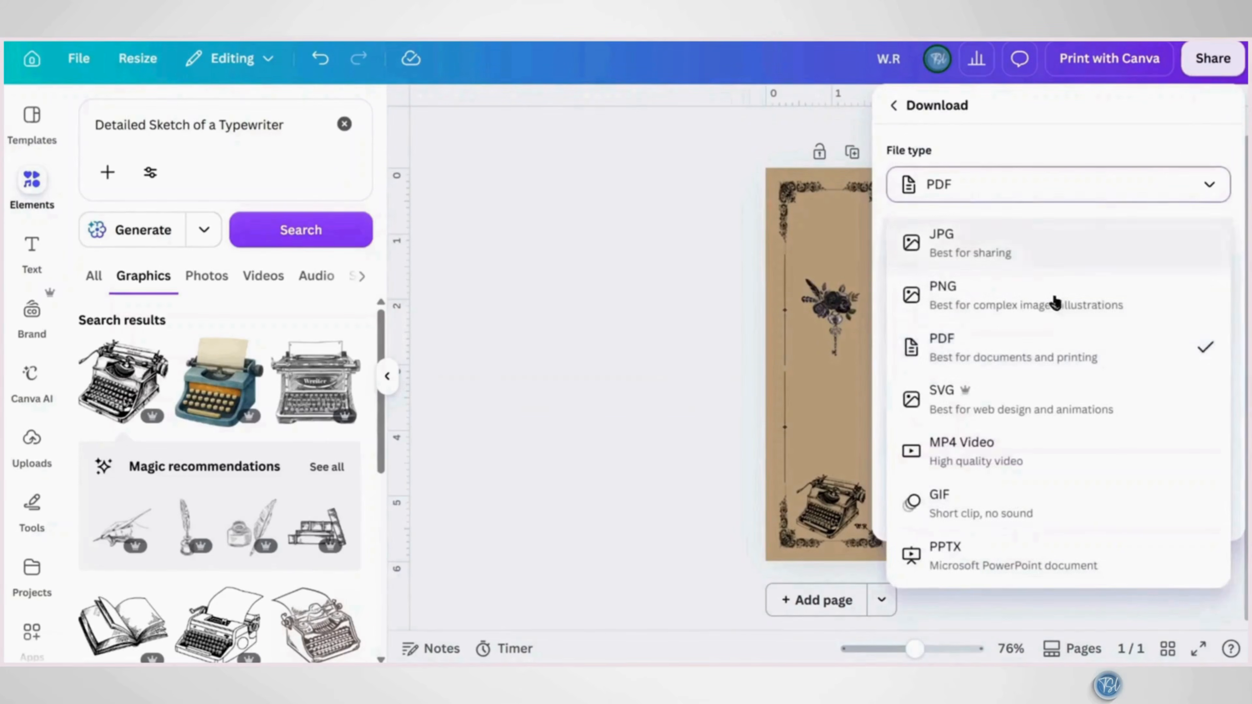
pyautogui.click(998, 276)
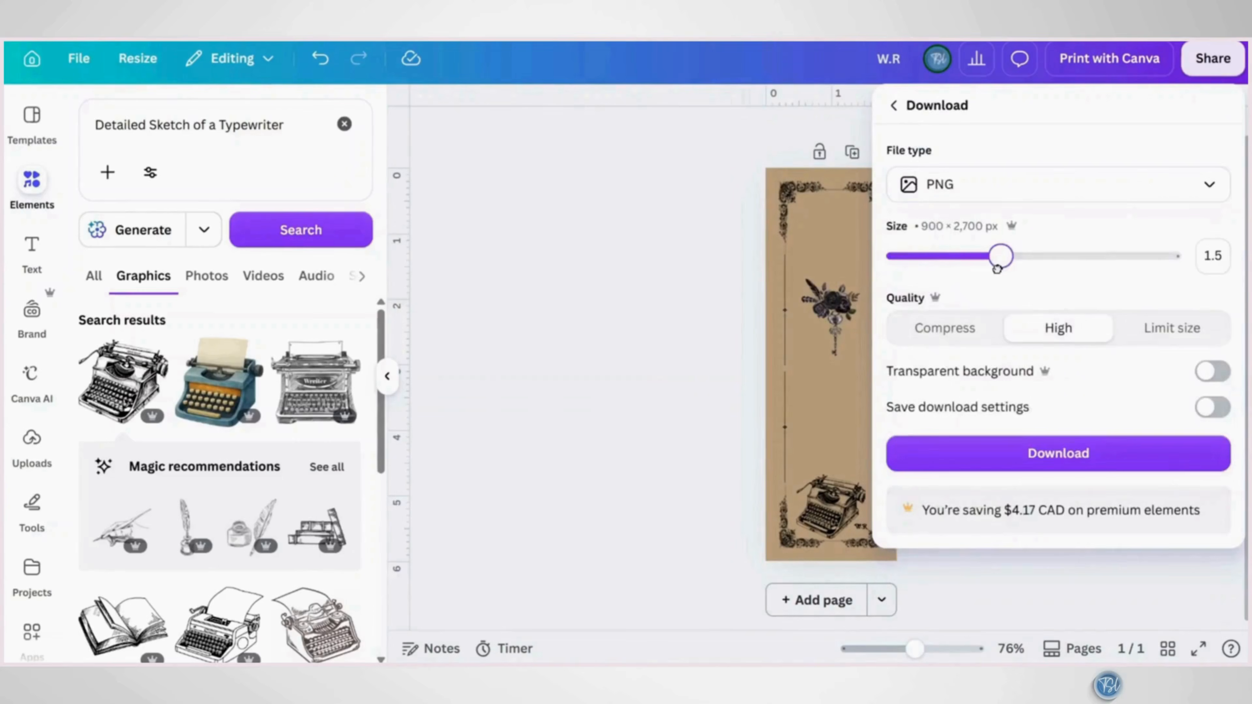
pyautogui.click(1072, 460)
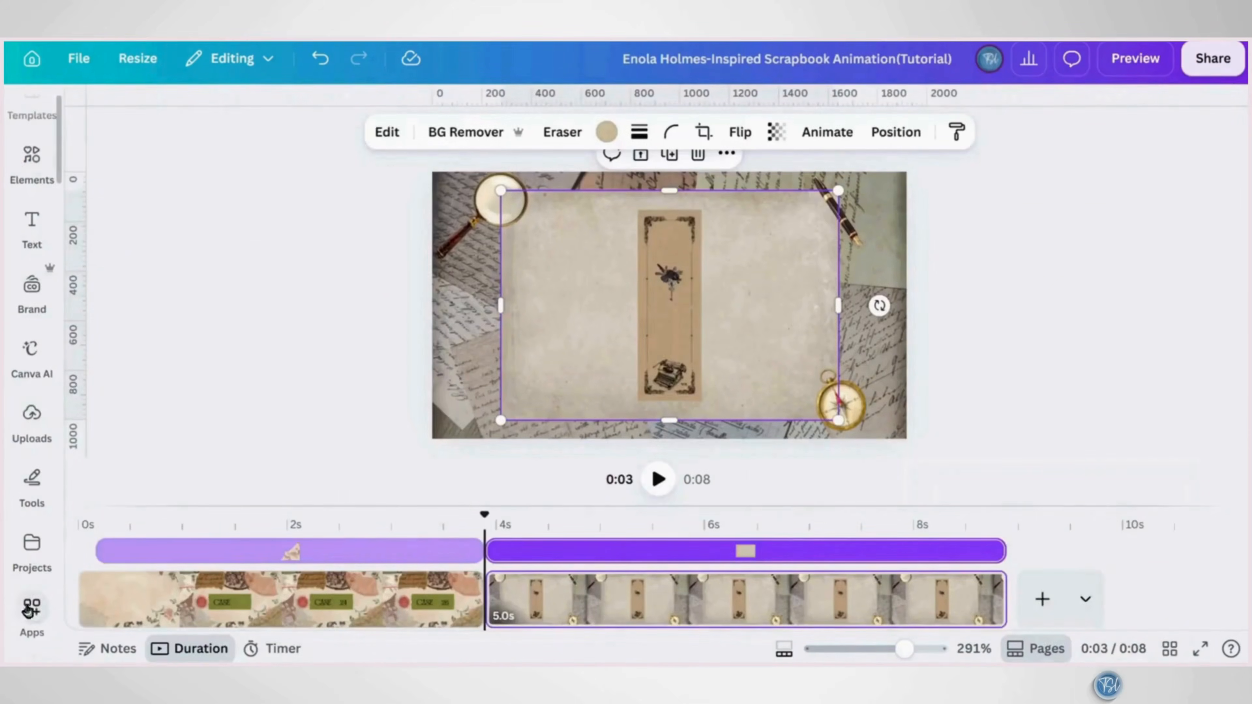
# In the scrapbook animation, search the apps for "texture" and open the Texture app
pyautogui.click(28, 610)
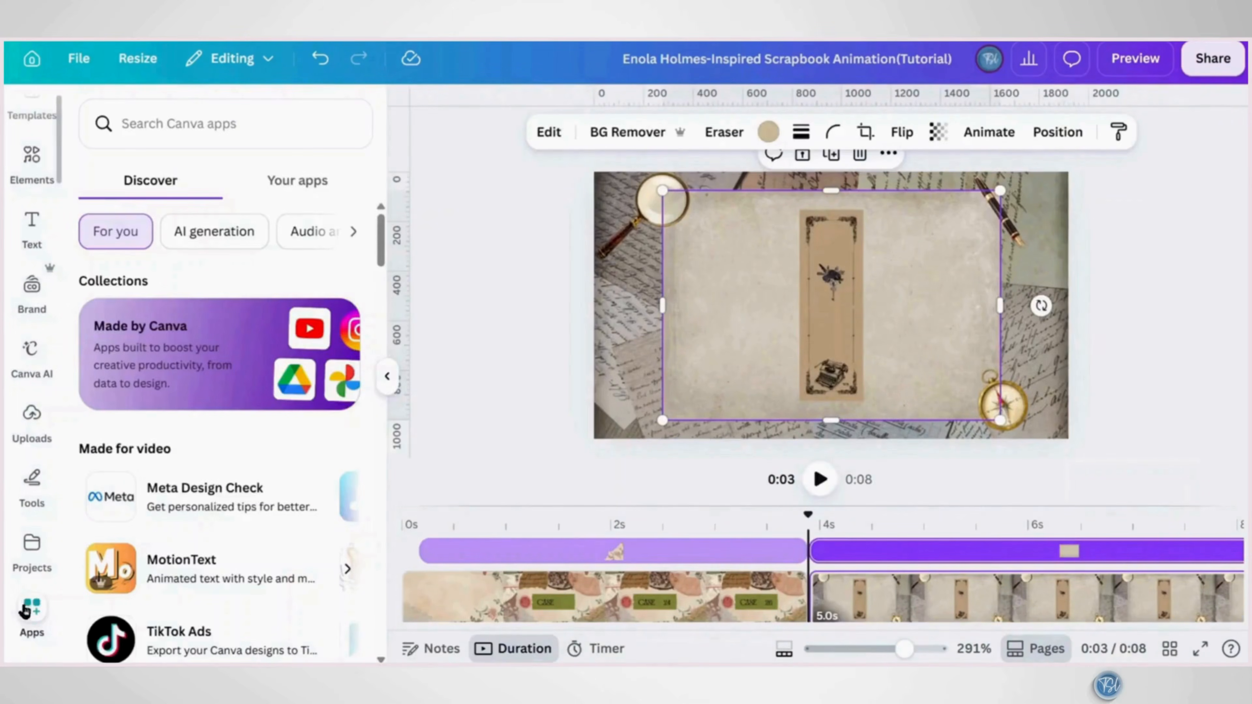
pyautogui.click(240, 129)
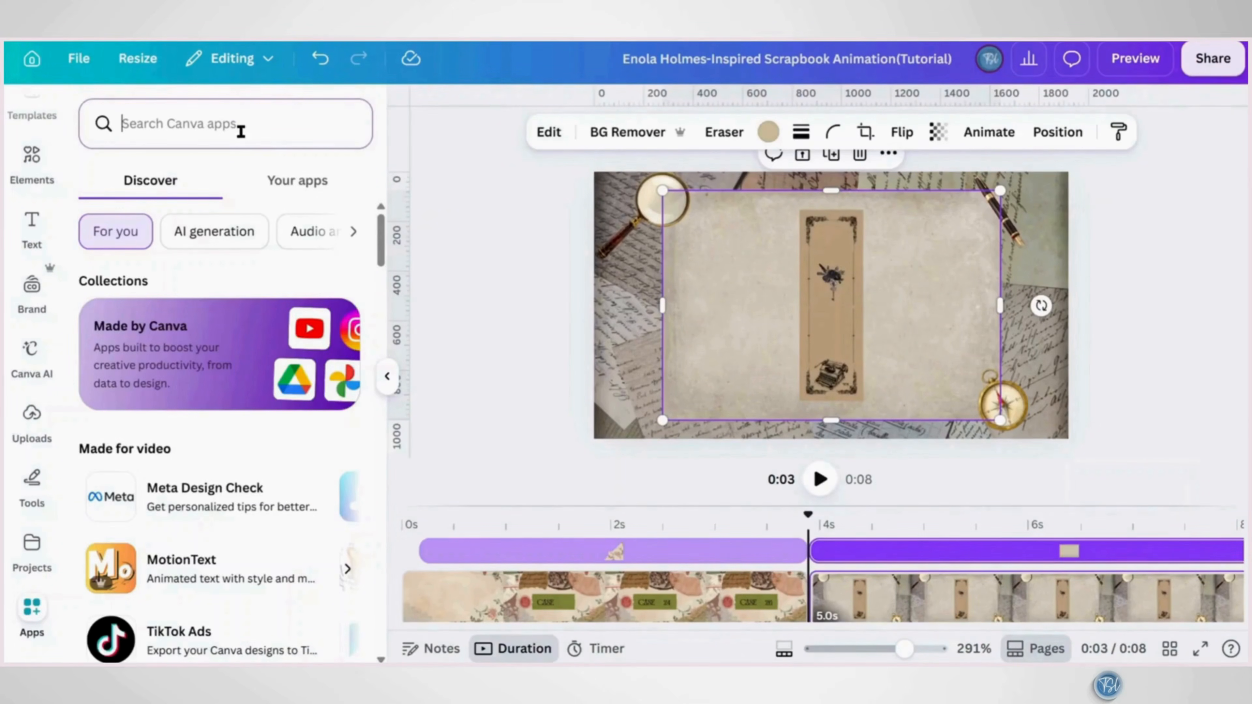
pyautogui.write('texture')
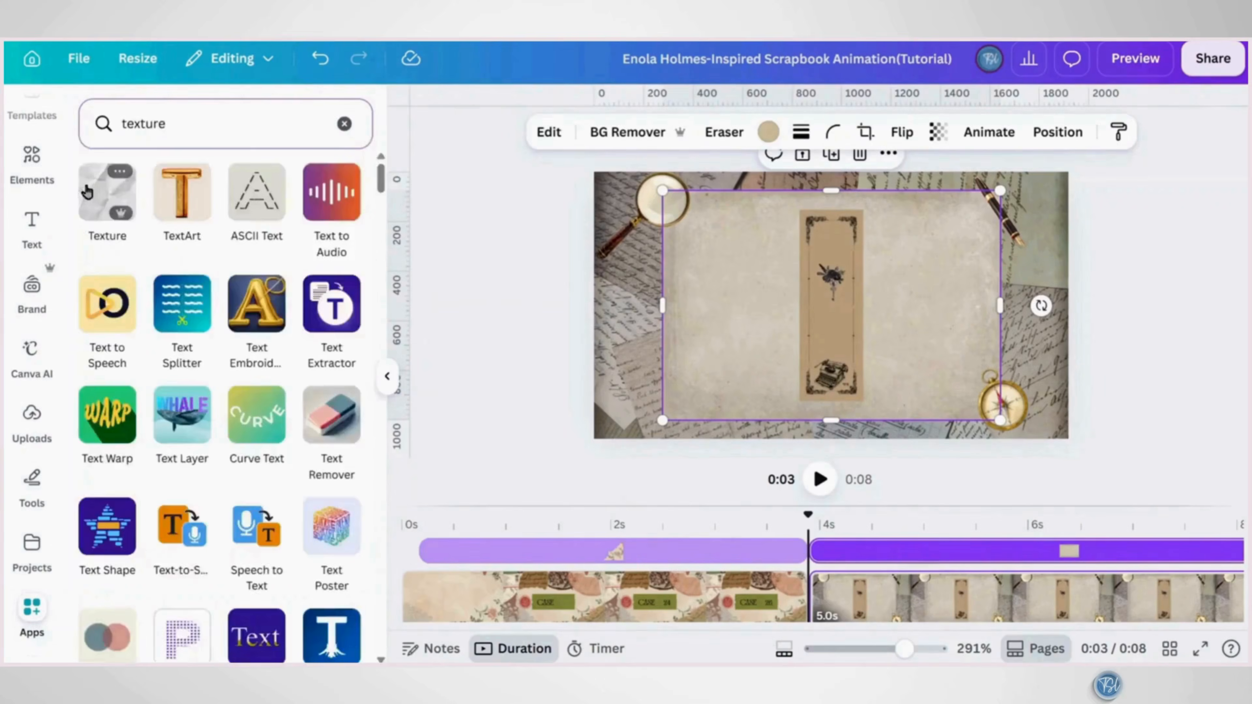
pyautogui.click(88, 192)
# Apply the Weathered canvas texture from the Grunge collection to the bookmark image
pyautogui.scroll(-10, 200, 325)
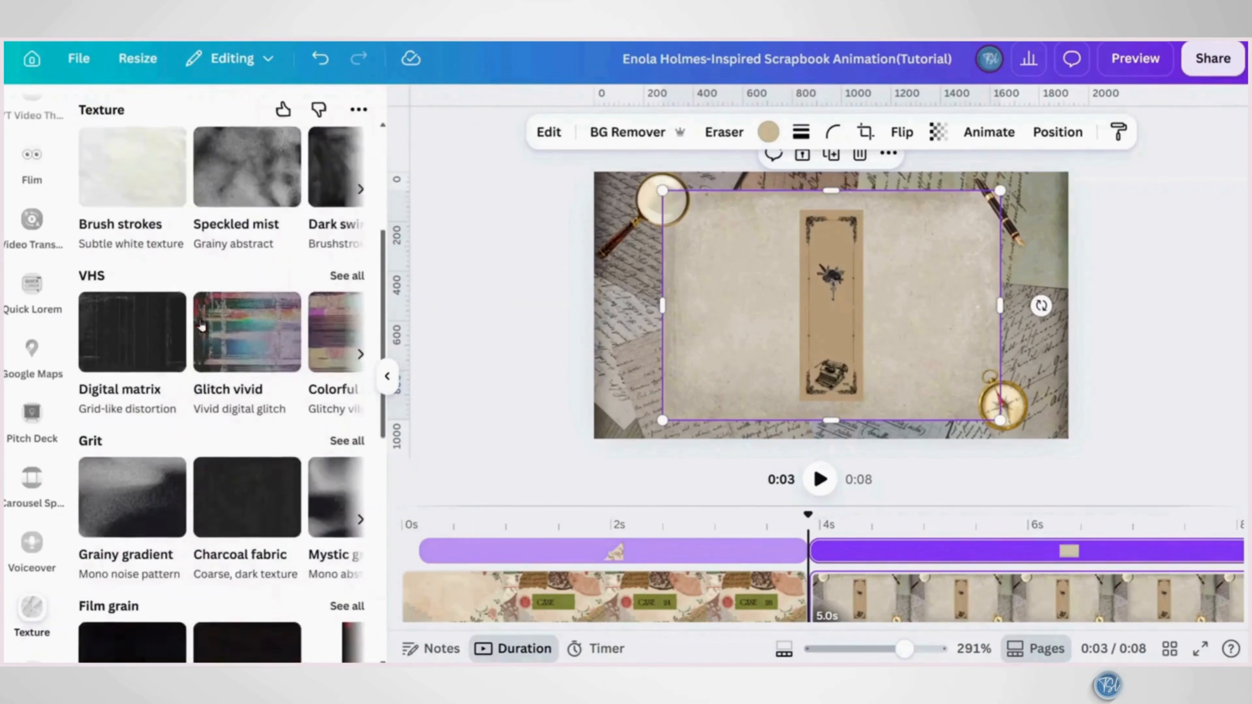
pyautogui.scroll(-3, 200, 324)
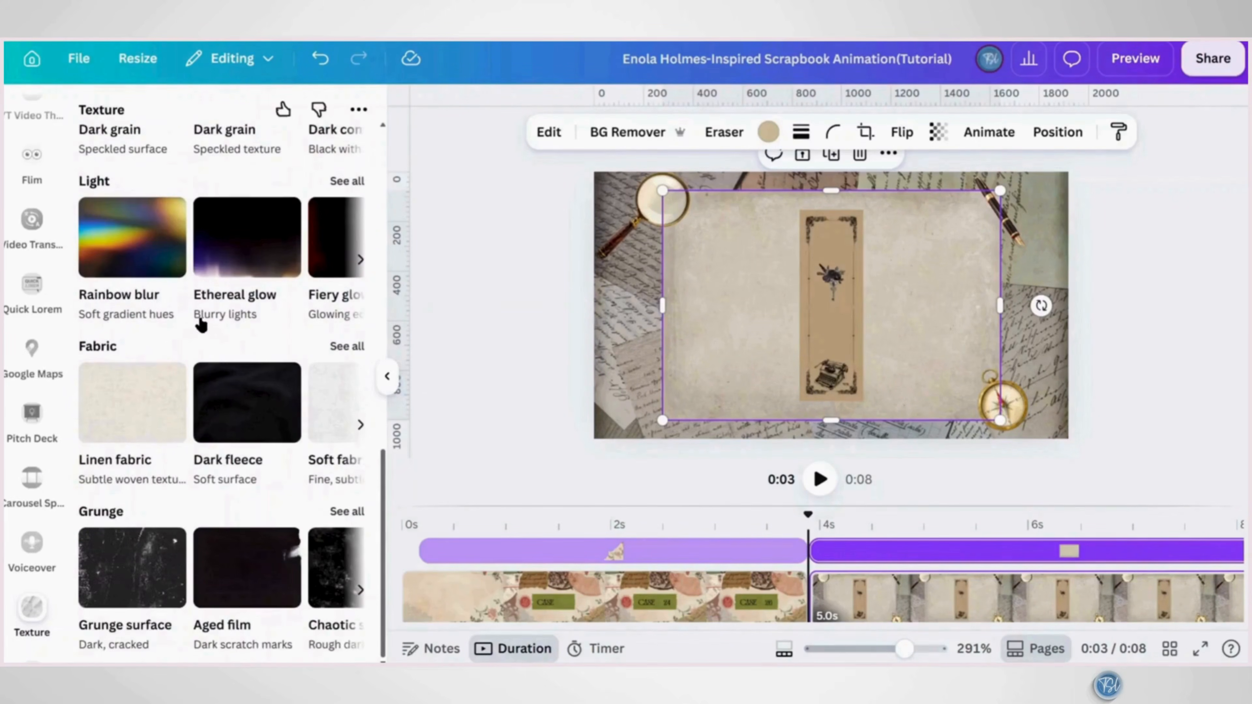
pyautogui.click(350, 515)
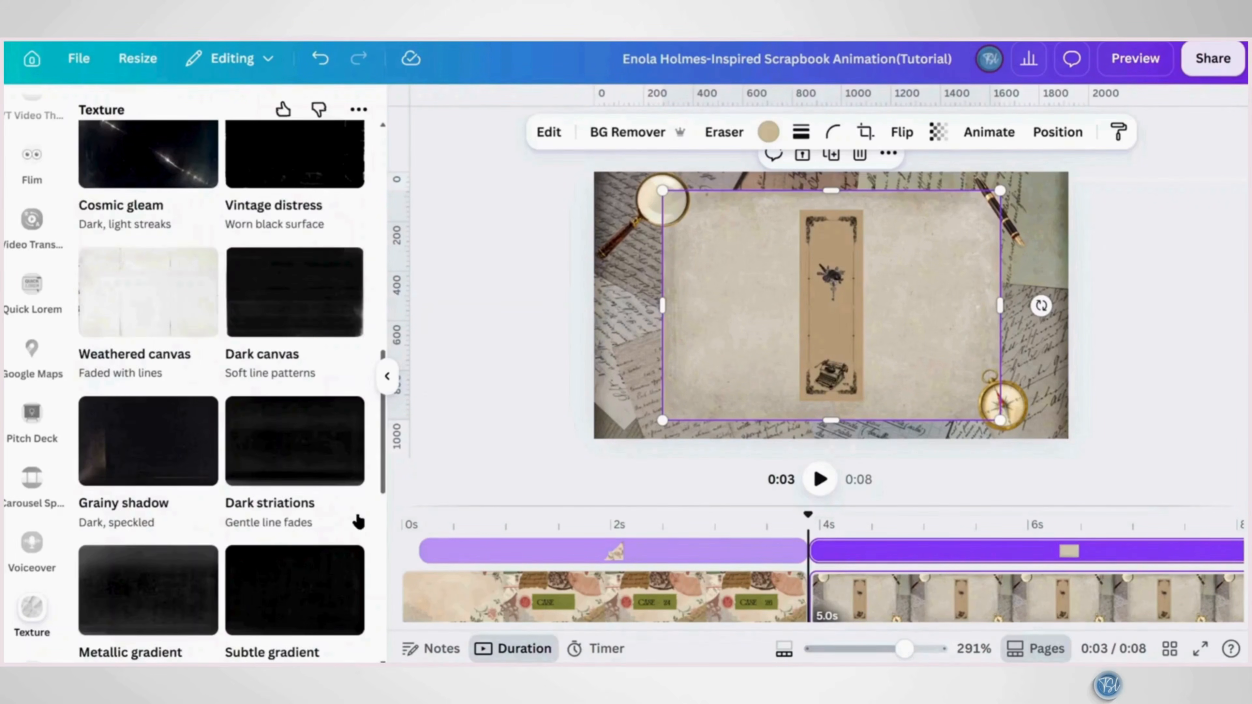
pyautogui.scroll(2, 271, 448)
pyautogui.click(182, 423)
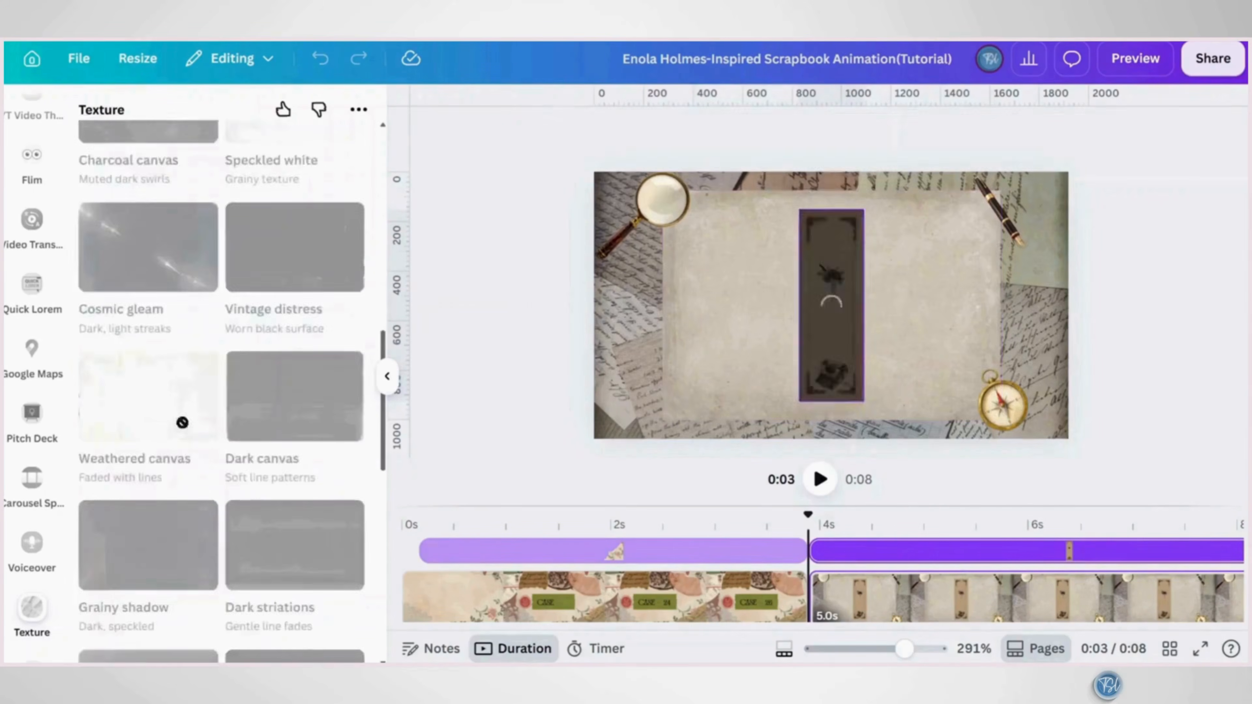
pyautogui.click(223, 594)
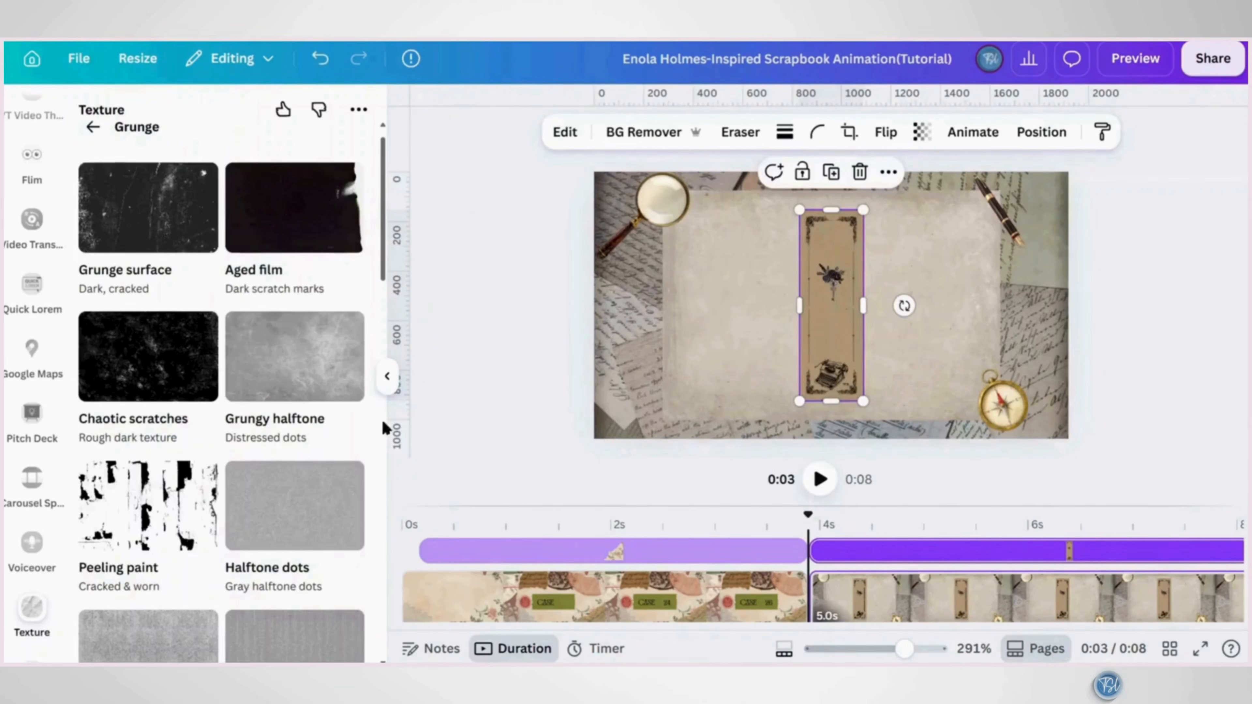
pyautogui.click(392, 387)
# Give the bookmark image a Drop shadow and move it toward the left side of the vintage paper
pyautogui.click(382, 144)
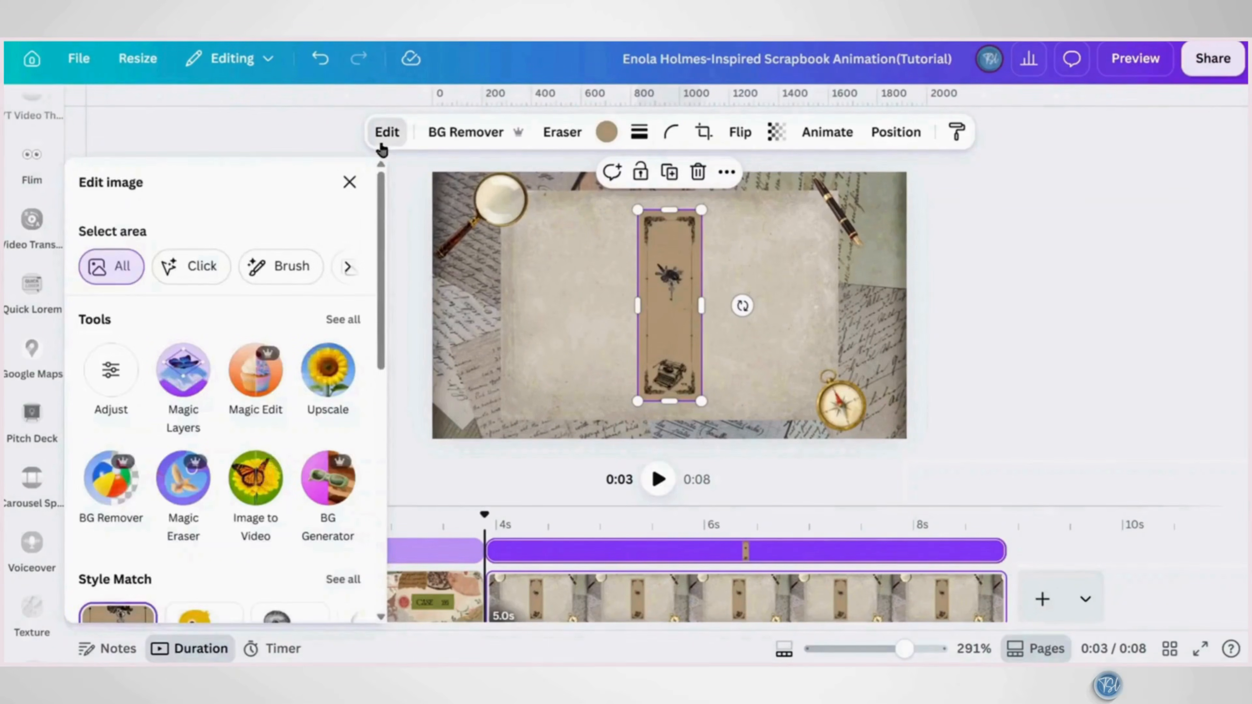
pyautogui.scroll(-10, 287, 557)
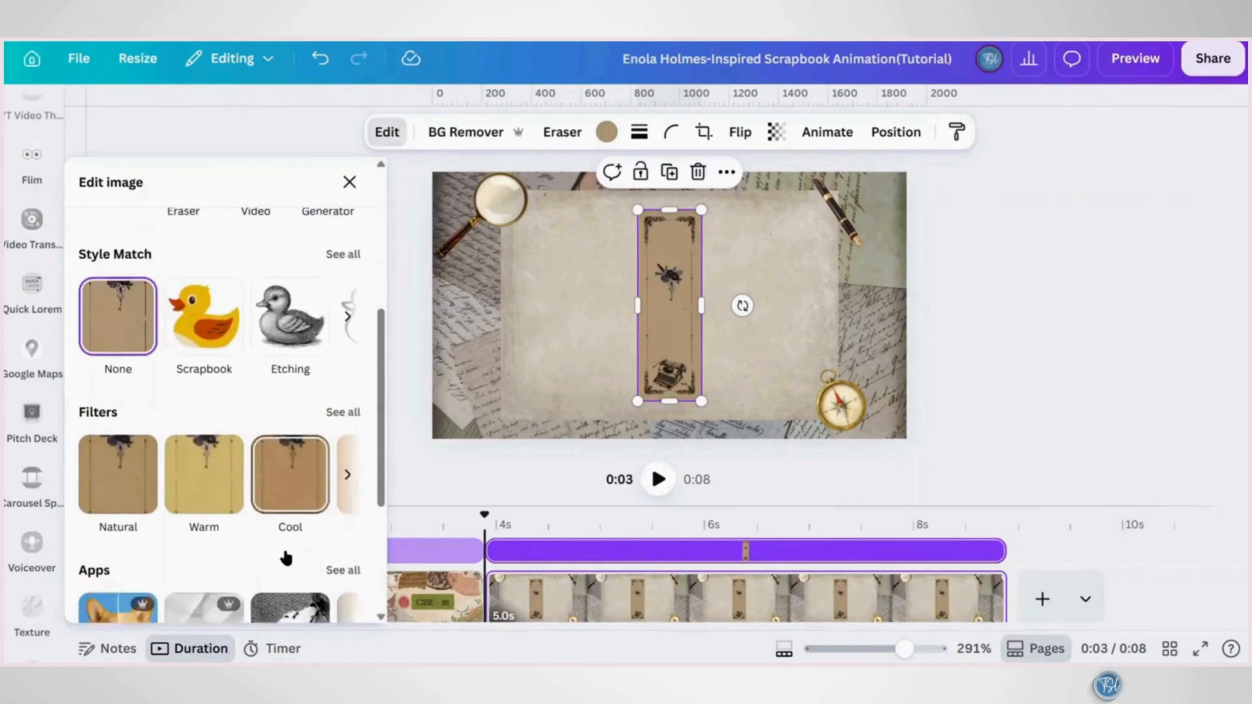
pyautogui.click(288, 558)
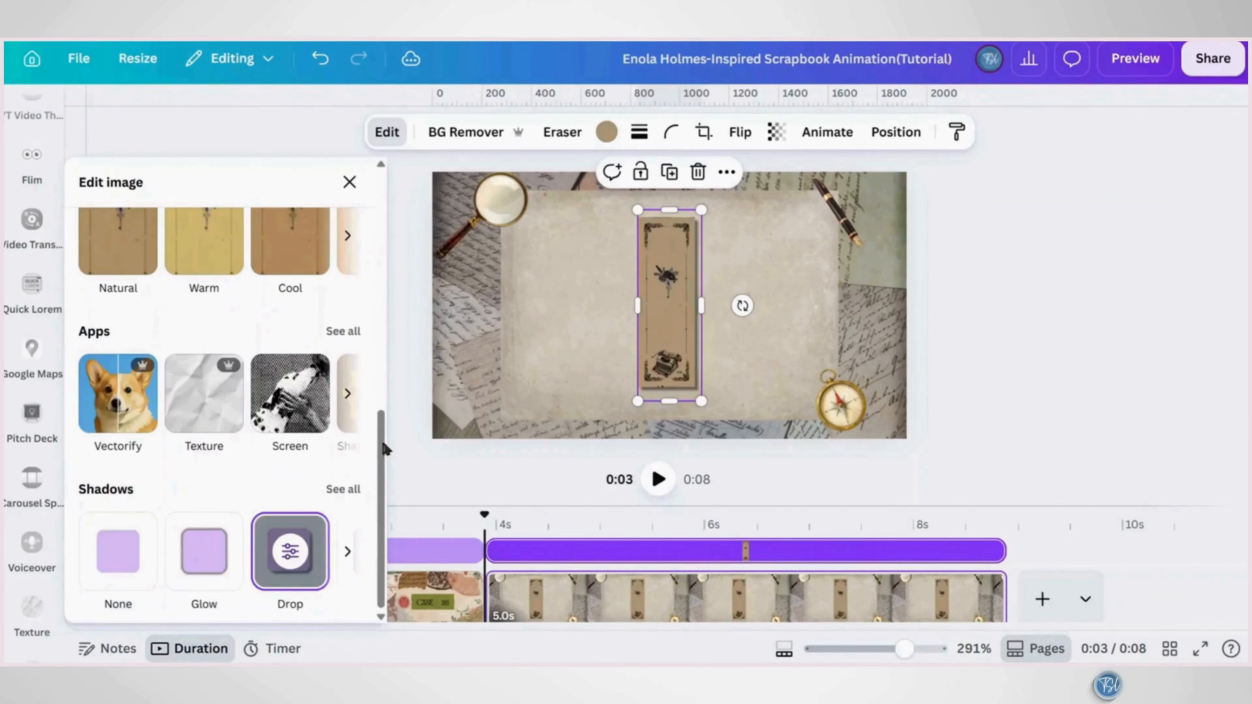
pyautogui.click(350, 183)
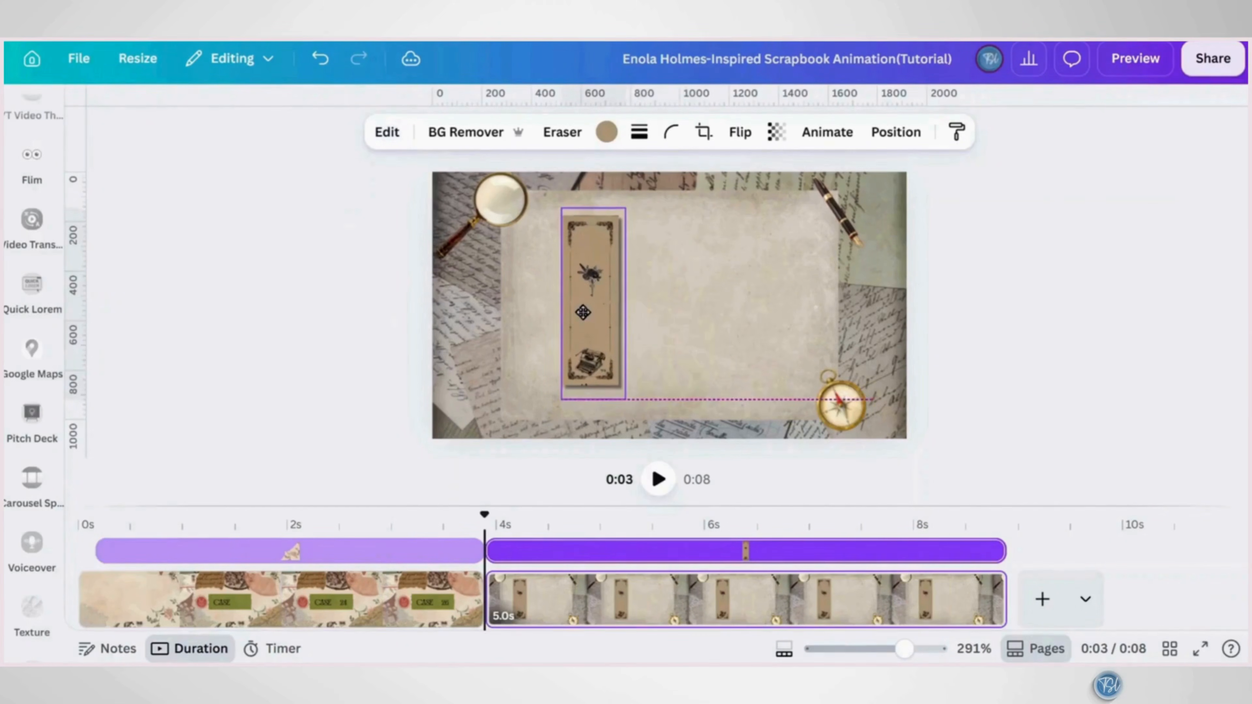
# Search the element graphics for "Bookmark with Ribbon" and add the pink bookmark with the red bow and ribbon to the page
pyautogui.click(32, 185)
pyautogui.click(252, 131)
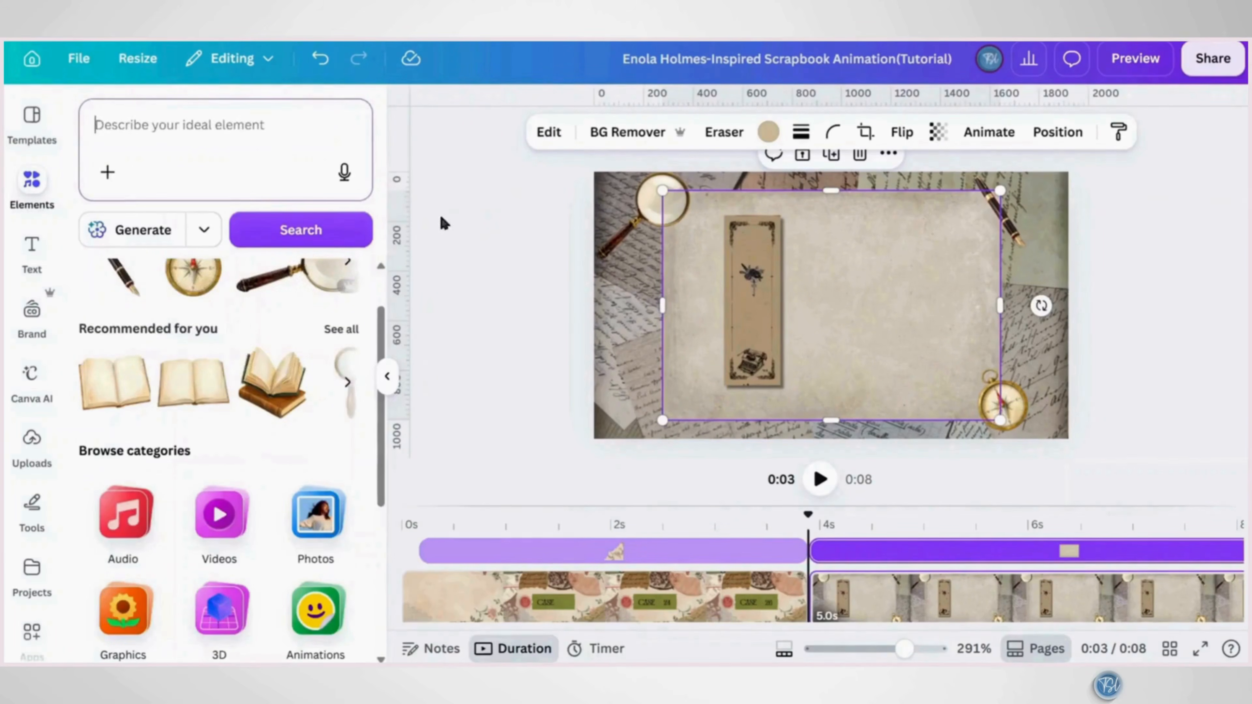
pyautogui.write('Bookmark with Ribbon')
pyautogui.press('Return')
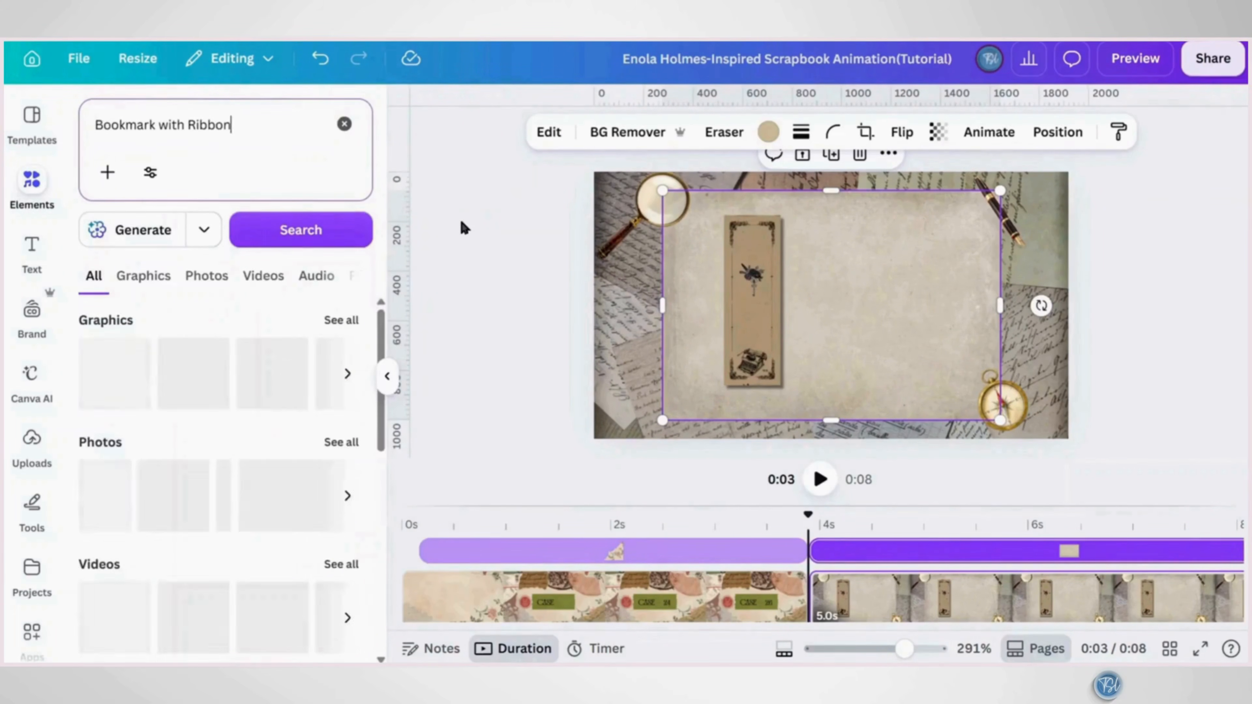
pyautogui.click(351, 321)
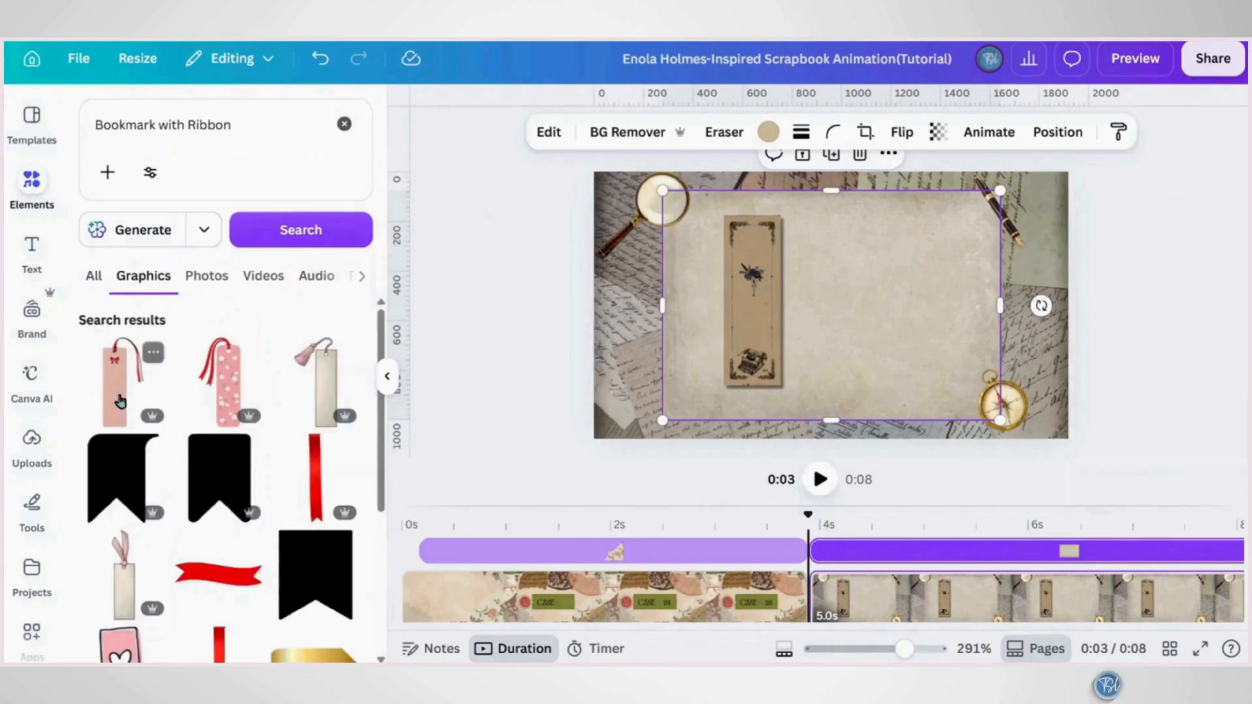
pyautogui.click(119, 380)
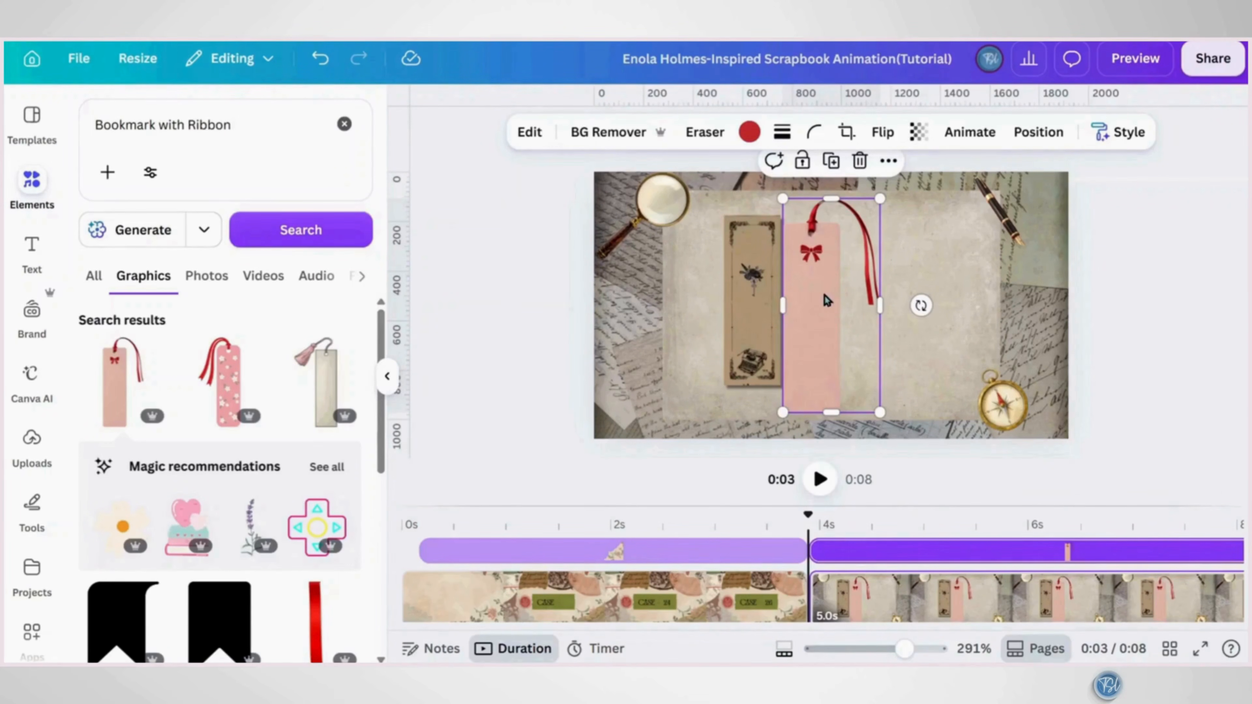
# Erase most of the pink bookmark's body with the Pixel Eraser at size 20, keeping the red ribbon
pyautogui.click(712, 138)
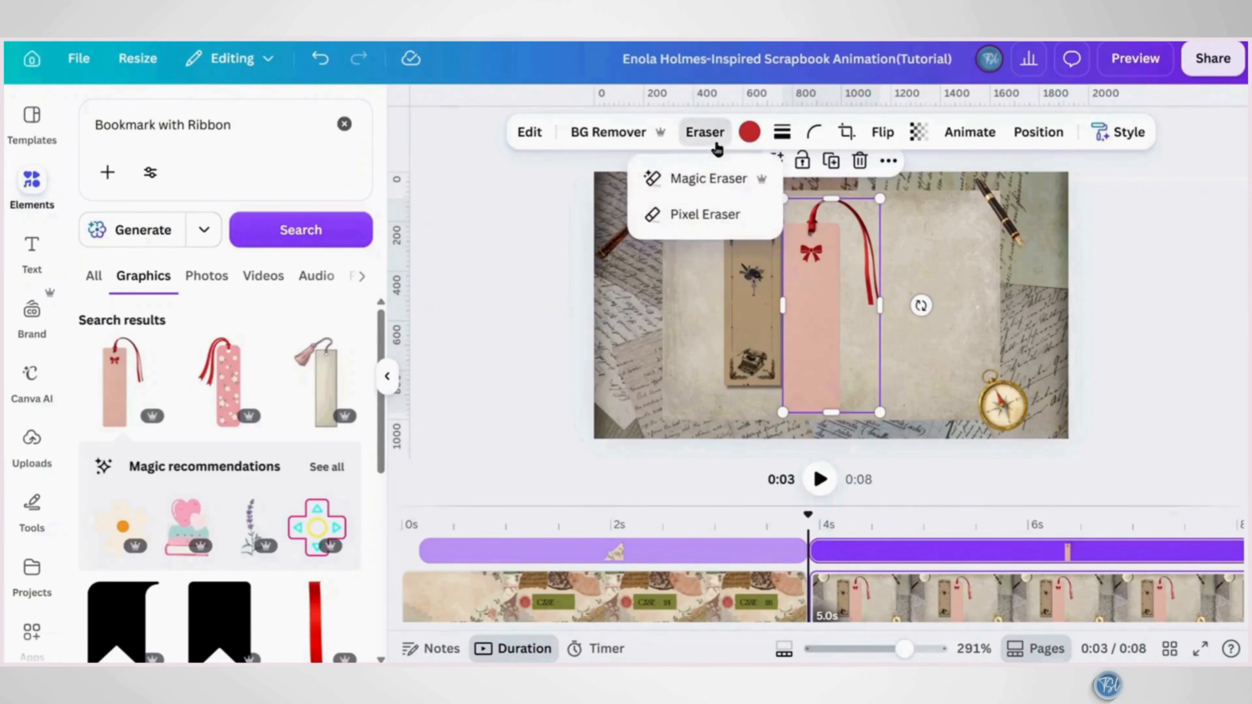
pyautogui.click(725, 214)
pyautogui.moveTo(710, 234)
pyautogui.mouseDown()
pyautogui.moveTo(815, 249)
pyautogui.moveTo(797, 299)
pyautogui.moveTo(821, 340)
pyautogui.moveTo(825, 391)
pyautogui.moveTo(776, 206)
pyautogui.moveTo(831, 238)
pyautogui.moveTo(806, 250)
pyautogui.moveTo(817, 194)
pyautogui.moveTo(850, 246)
pyautogui.moveTo(794, 152)
pyautogui.moveTo(777, 265)
pyautogui.mouseUp()
pyautogui.scroll(10, 806, 249)
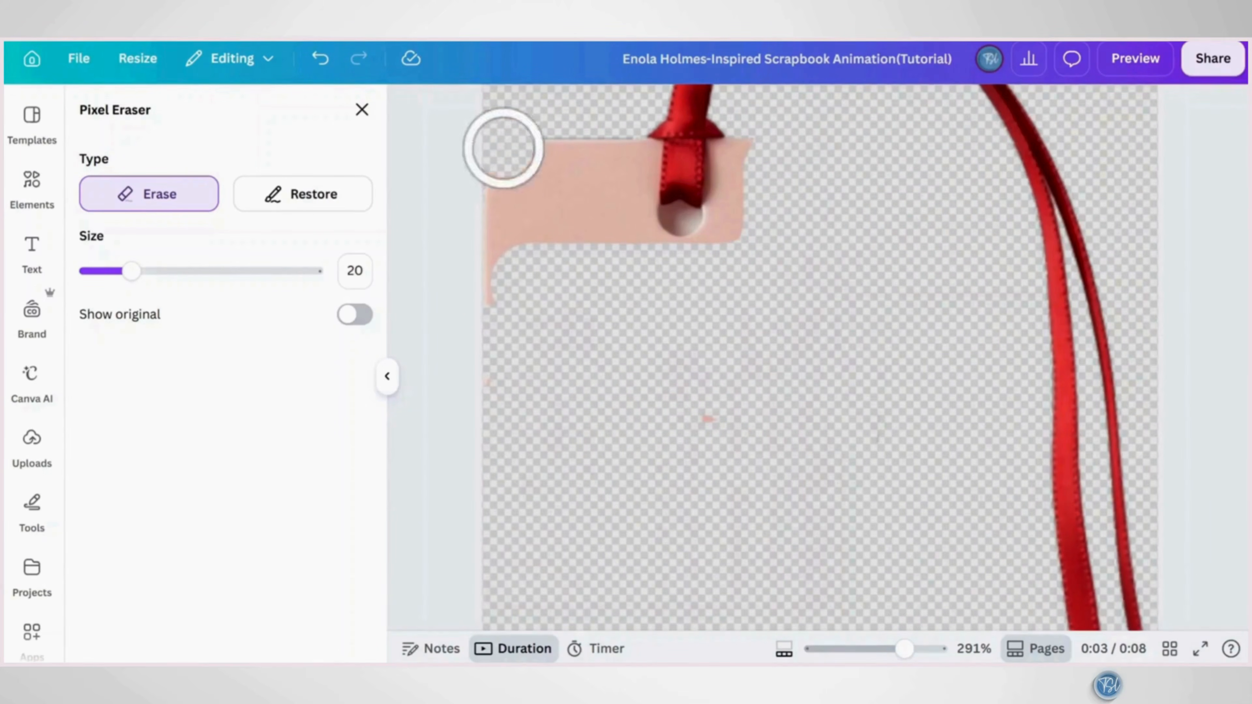
pyautogui.moveTo(504, 147); pyautogui.dragTo(576, 211)
# Erase the remaining pink around the ribbon's knot and hole with the Pixel Eraser at sizes 3 and 1
pyautogui.moveTo(132, 273); pyautogui.dragTo(92, 286)
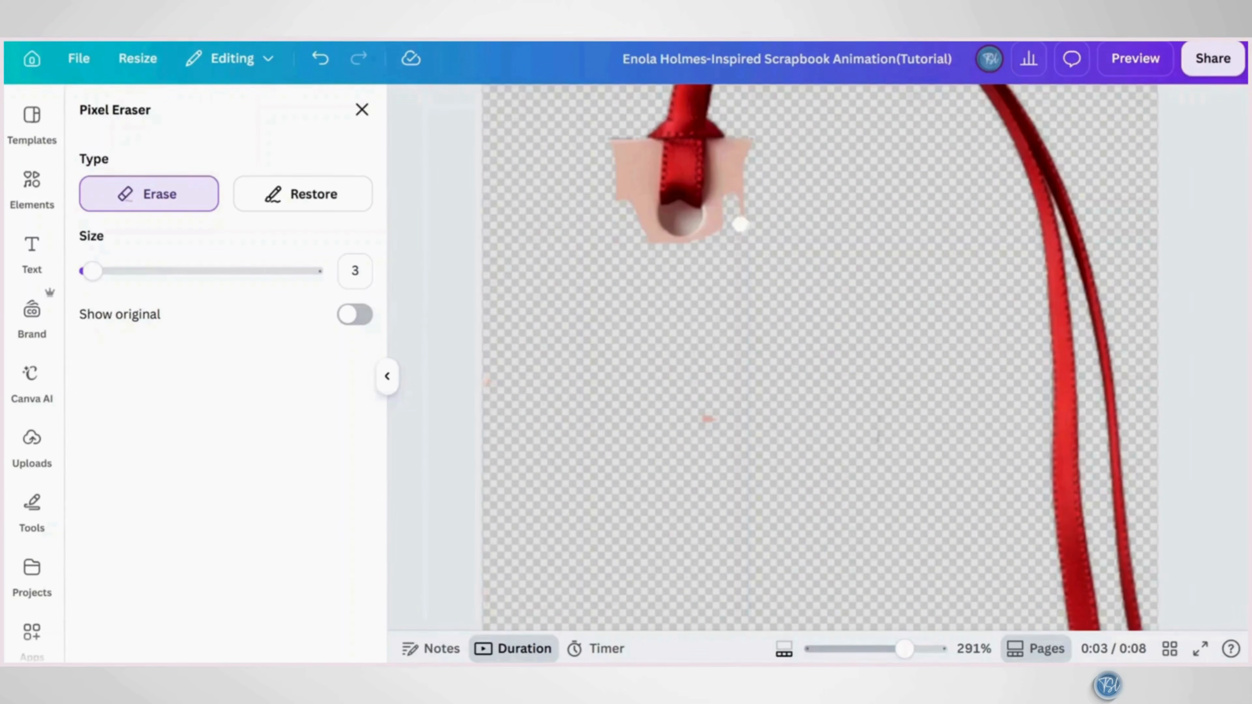
pyautogui.moveTo(739, 225)
pyautogui.mouseDown()
pyautogui.moveTo(745, 146)
pyautogui.moveTo(624, 146)
pyautogui.mouseUp()
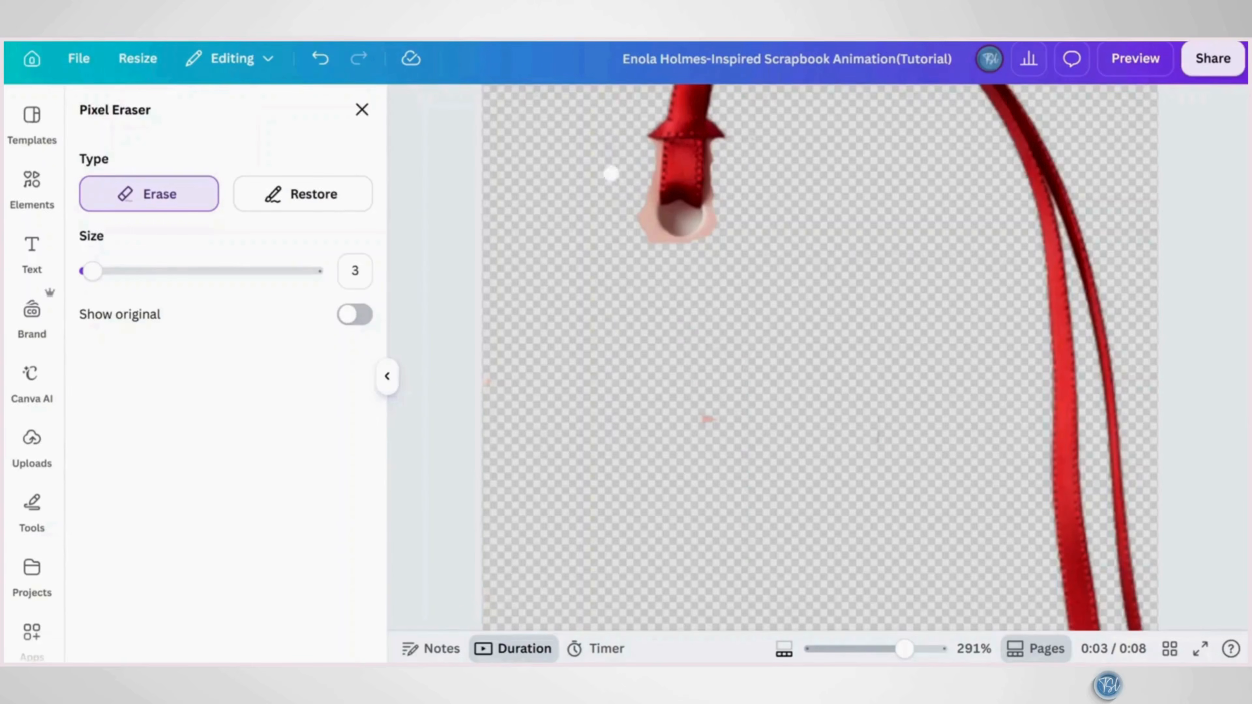
pyautogui.scroll(5, 723, 172)
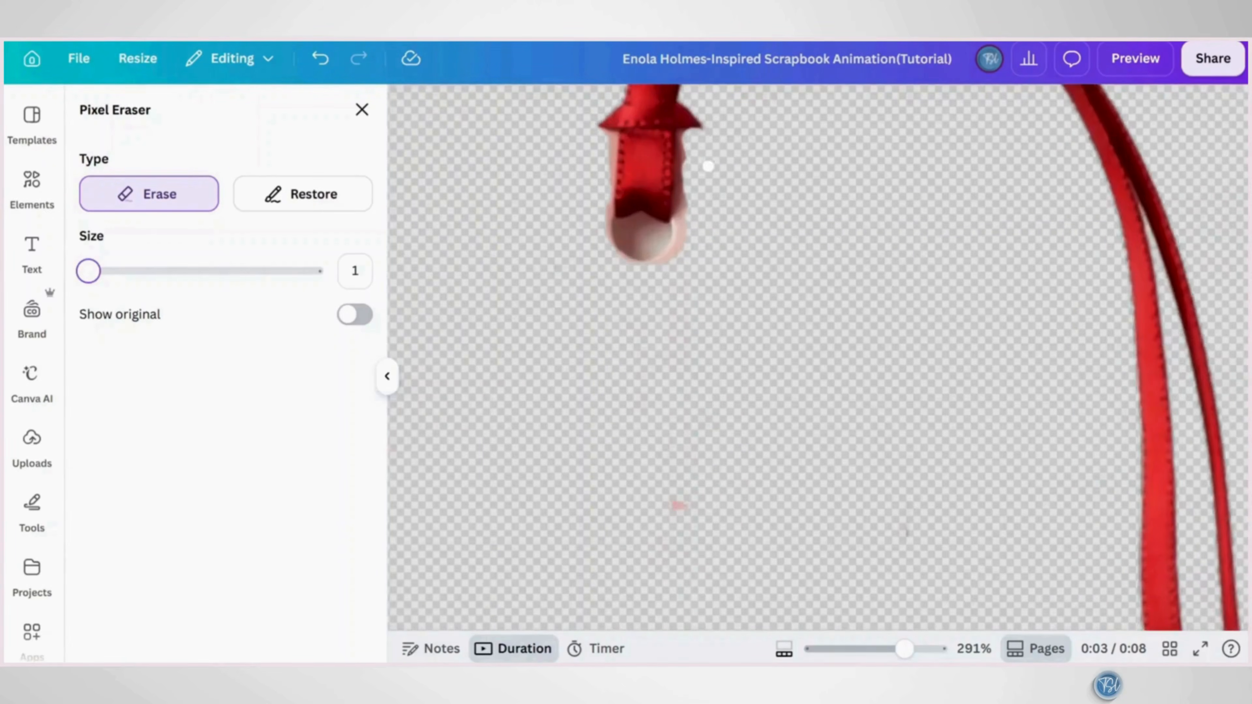
pyautogui.moveTo(703, 223); pyautogui.dragTo(586, 259)
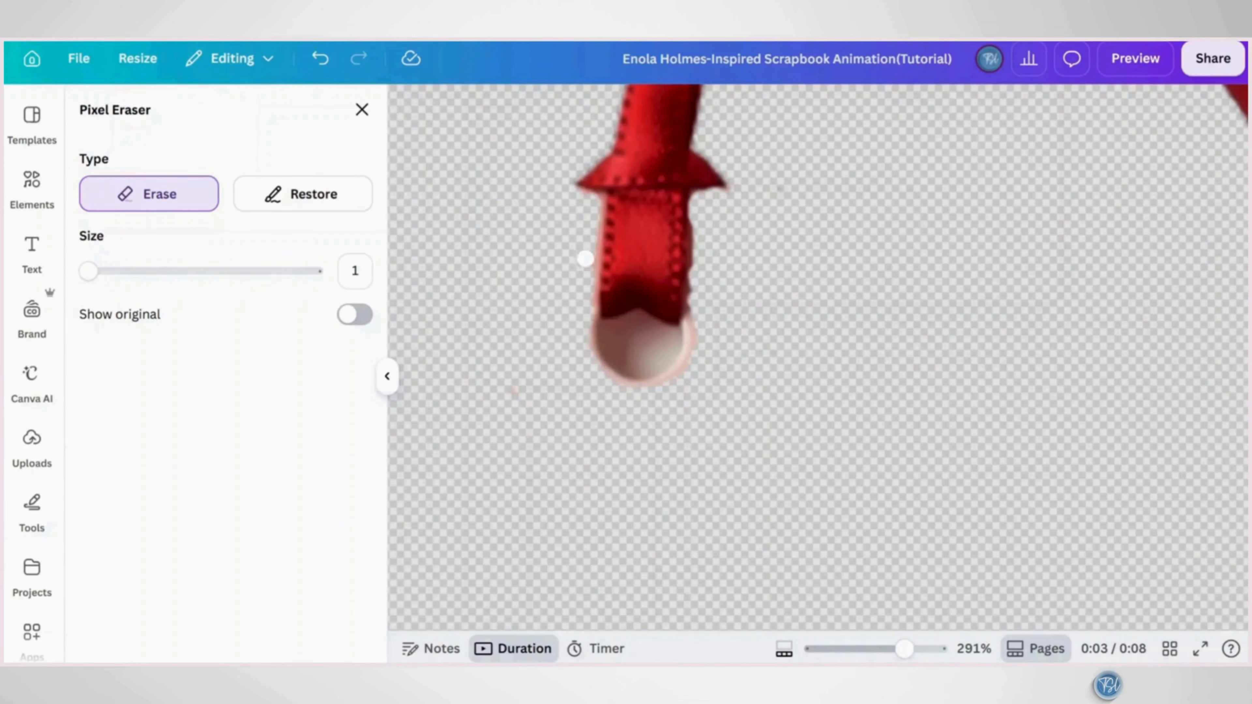
pyautogui.scroll(-5, 530, 311)
pyautogui.click(362, 110)
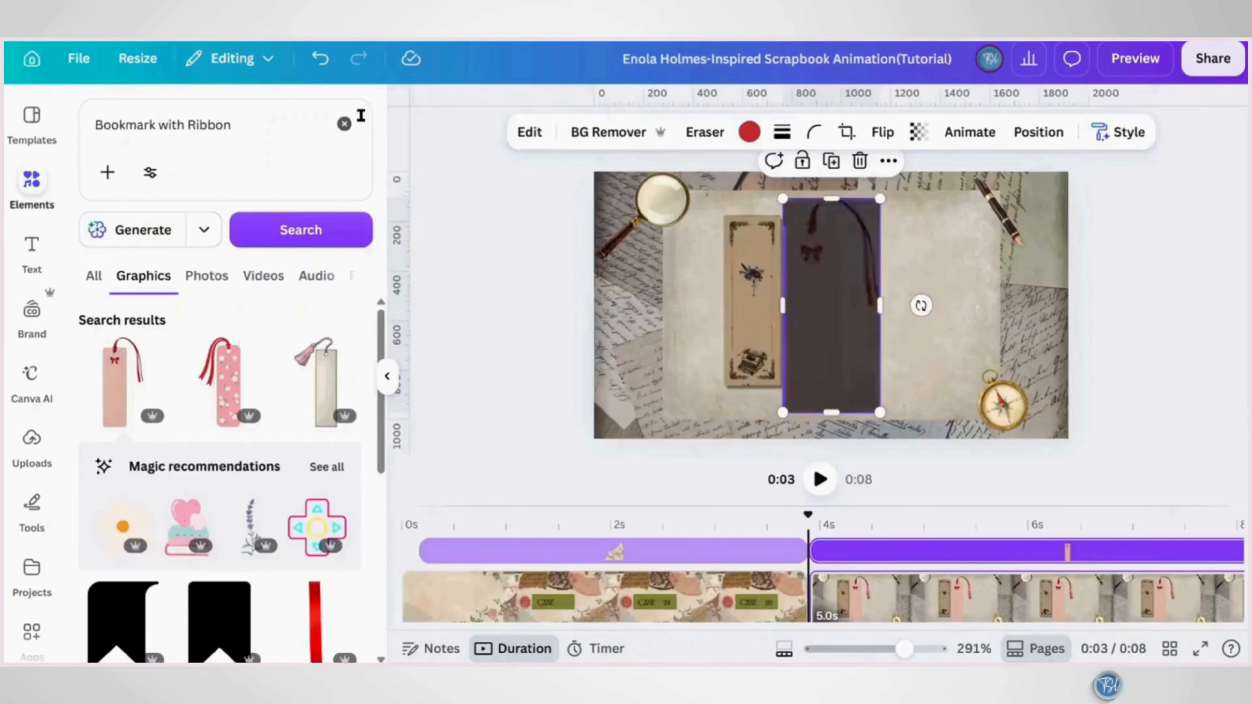
# Place the red ribbon at the top of the Victorian bookmark, trim its empty lower area, and group it with the bookmark
pyautogui.moveTo(843, 312); pyautogui.dragTo(790, 313)
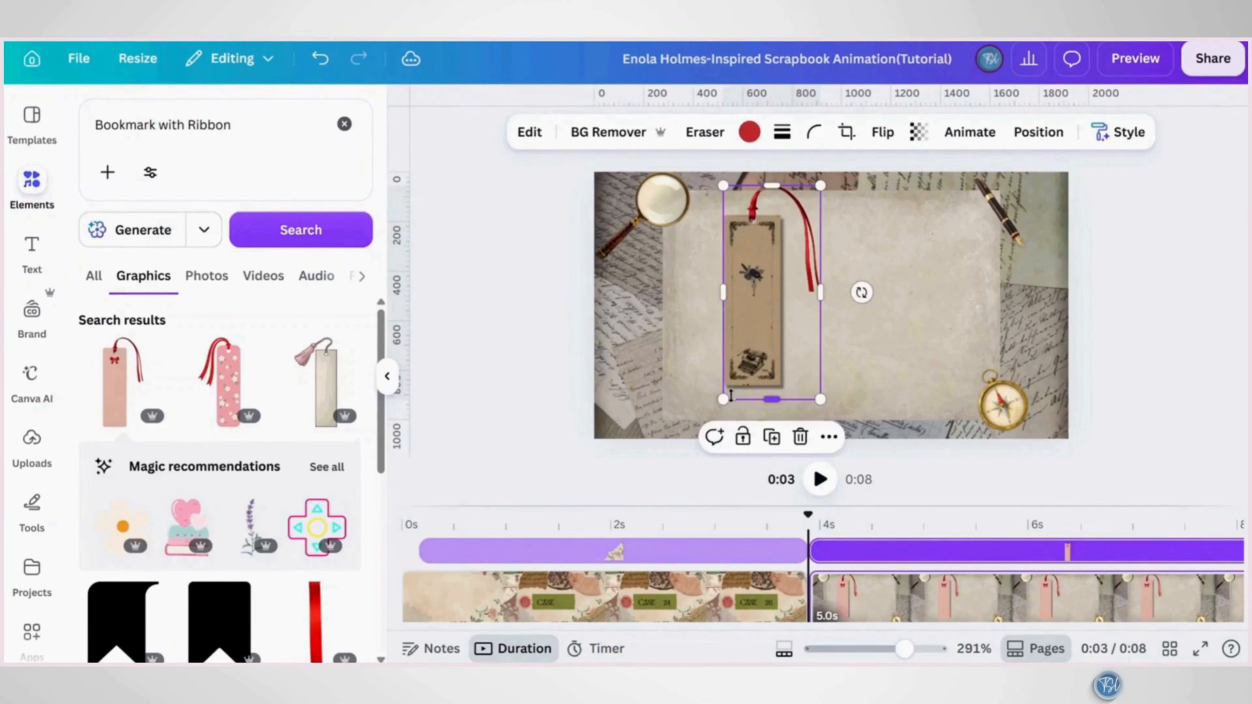
pyautogui.moveTo(774, 395); pyautogui.dragTo(778, 360)
pyautogui.keyDown('shift'); pyautogui.click(767, 382); pyautogui.keyUp('shift')
pyautogui.click(727, 444)
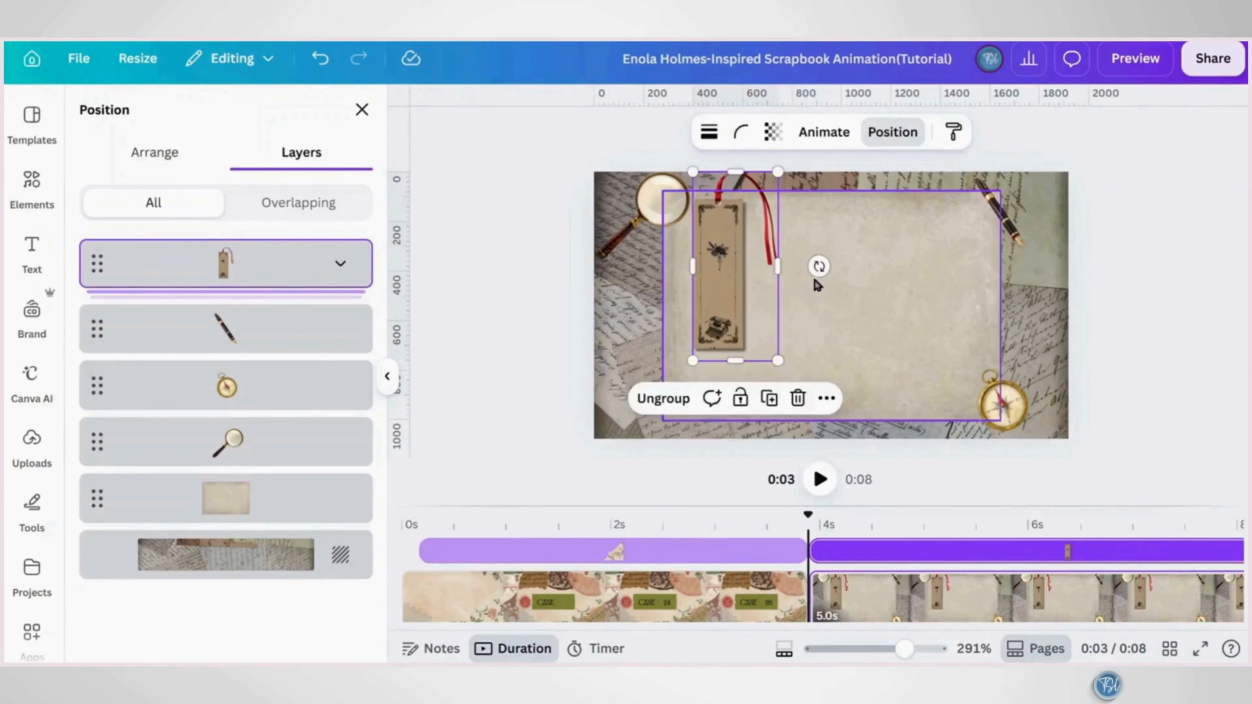
# Tilt the grouped bookmark slightly counterclockwise, enlarge it, and position it on the left part of the vintage paper
pyautogui.moveTo(819, 269); pyautogui.dragTo(818, 253)
pyautogui.moveTo(728, 251); pyautogui.dragTo(759, 258)
pyautogui.moveTo(827, 360); pyautogui.dragTo(852, 405)
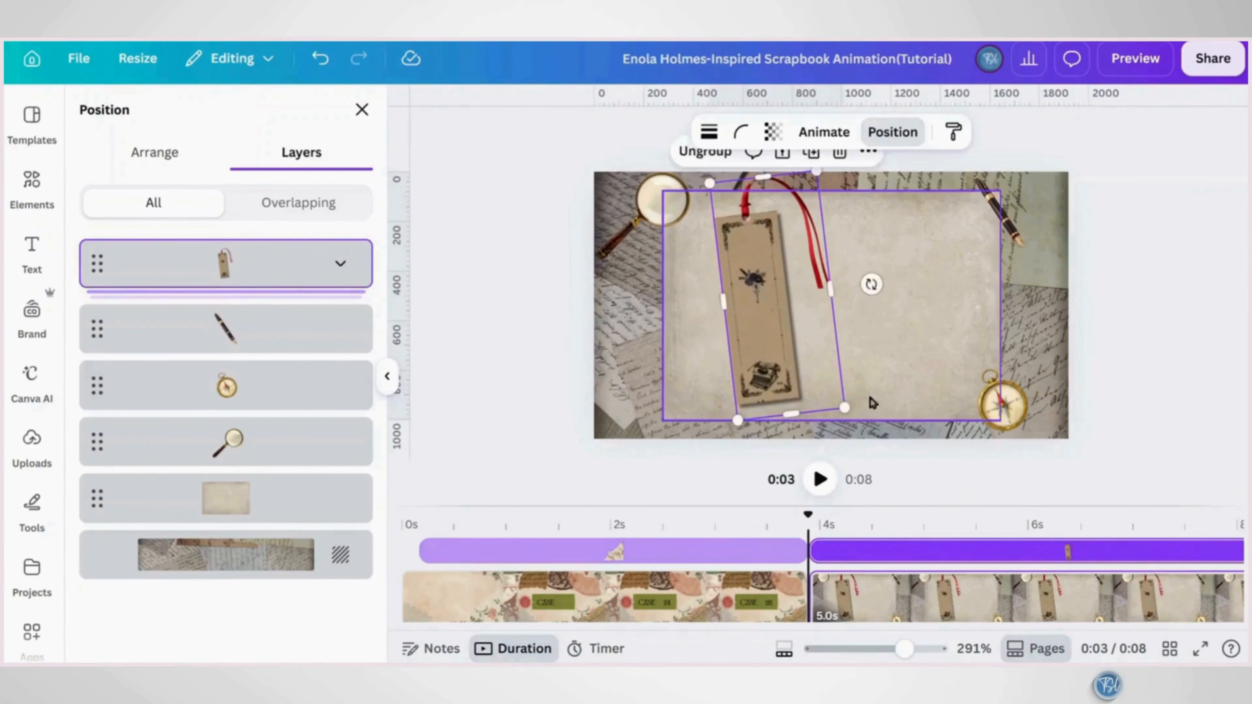
# Add a text box reading "A bookmark" to the vintage paper page
pyautogui.click(867, 393)
pyautogui.write('t')
pyautogui.write('A bookmark')
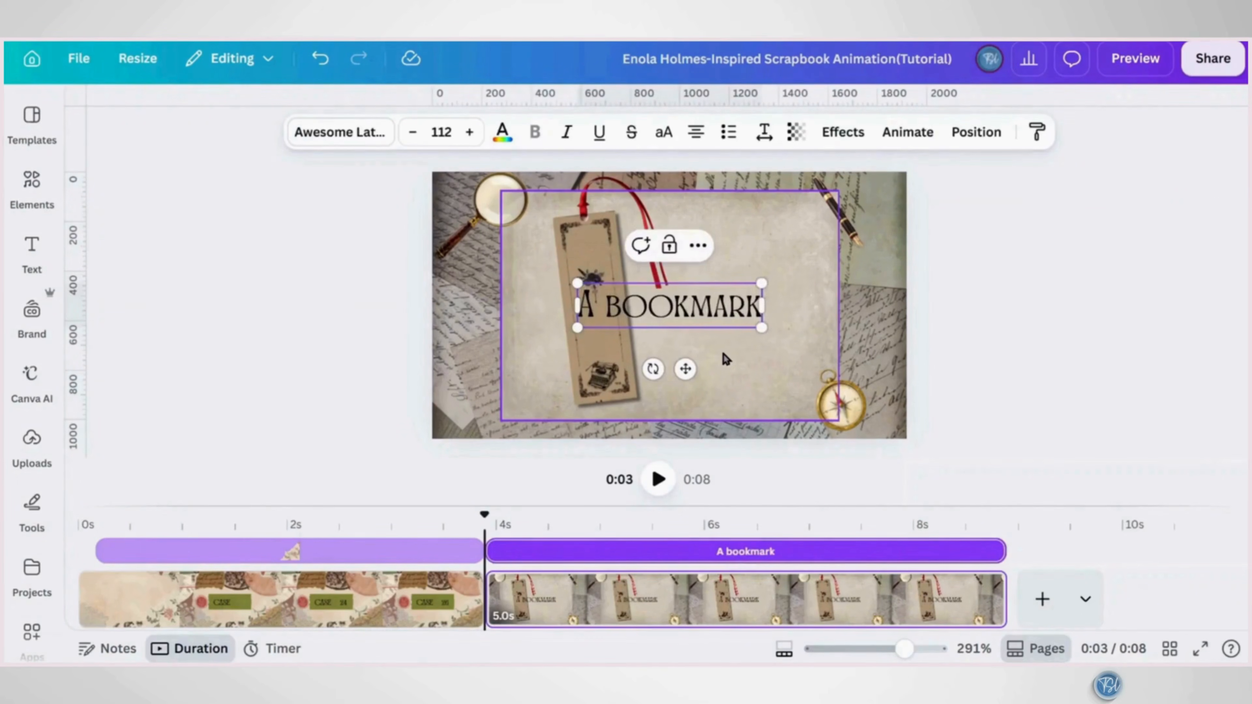
# Set the "A bookmark" text to the Della Respira font at size 56 and place it beside the bookmark
pyautogui.hotkey('ctrl', 'a')
pyautogui.click(340, 132)
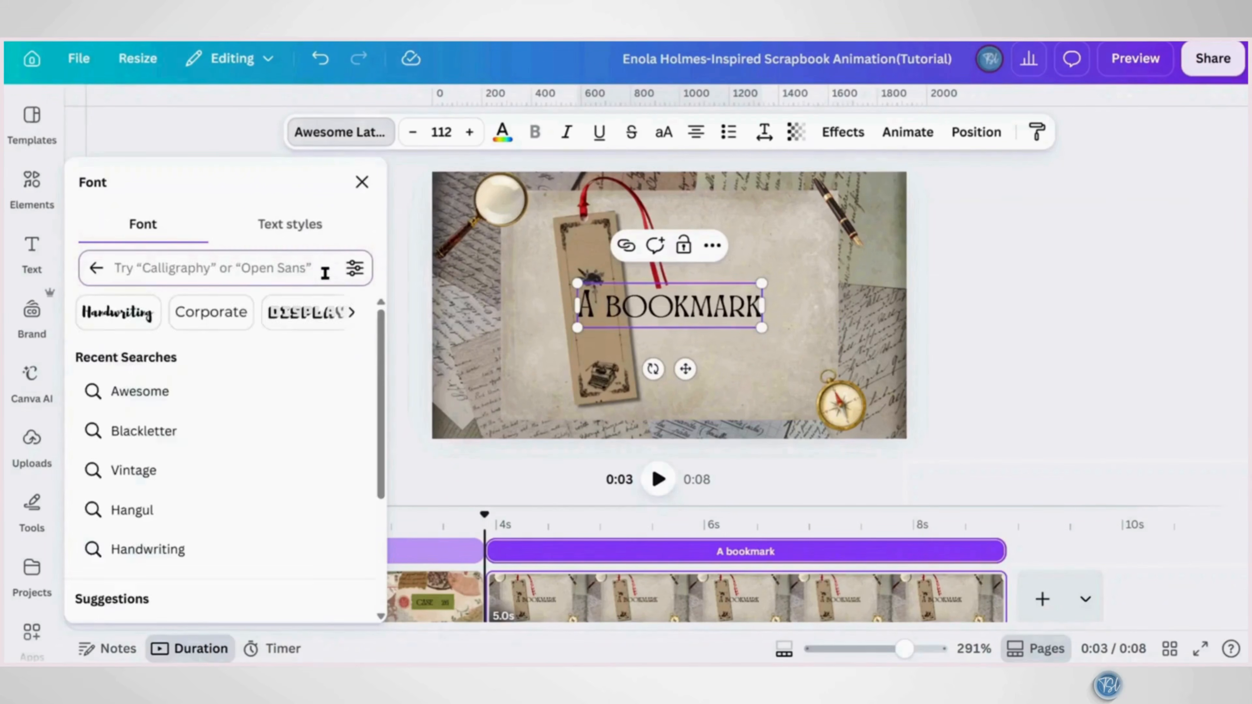
pyautogui.write('DELLA')
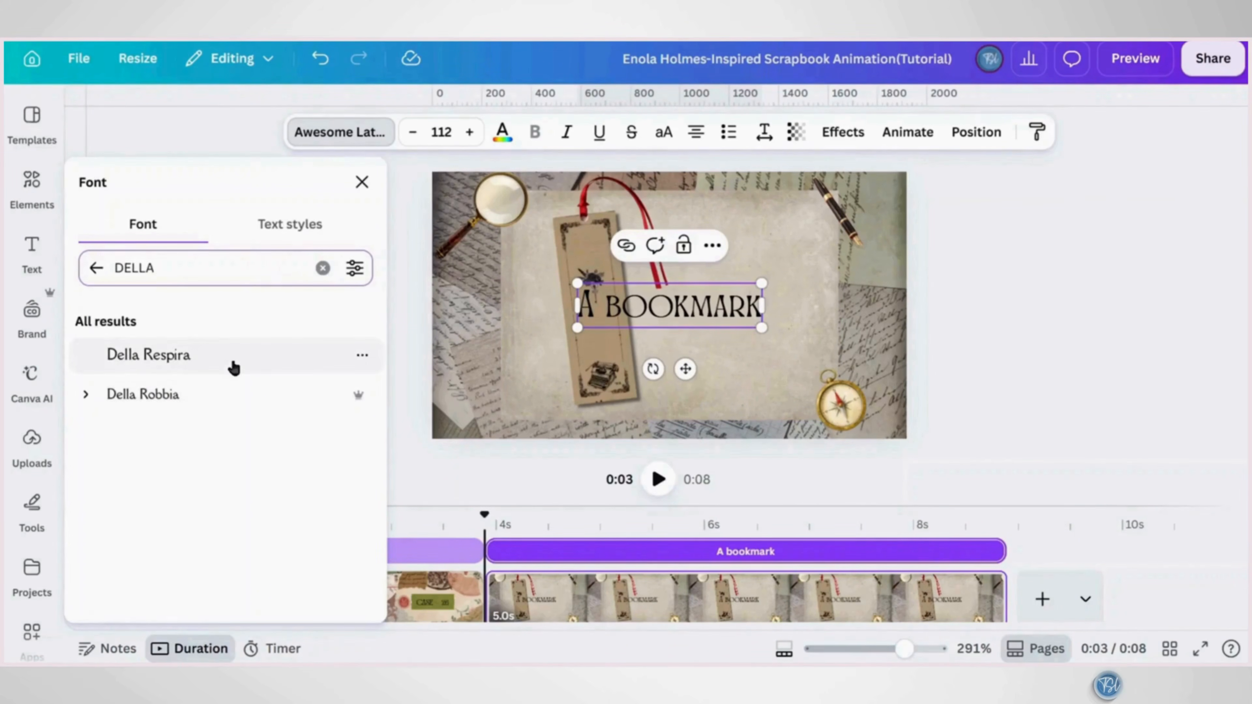
pyautogui.click(232, 367)
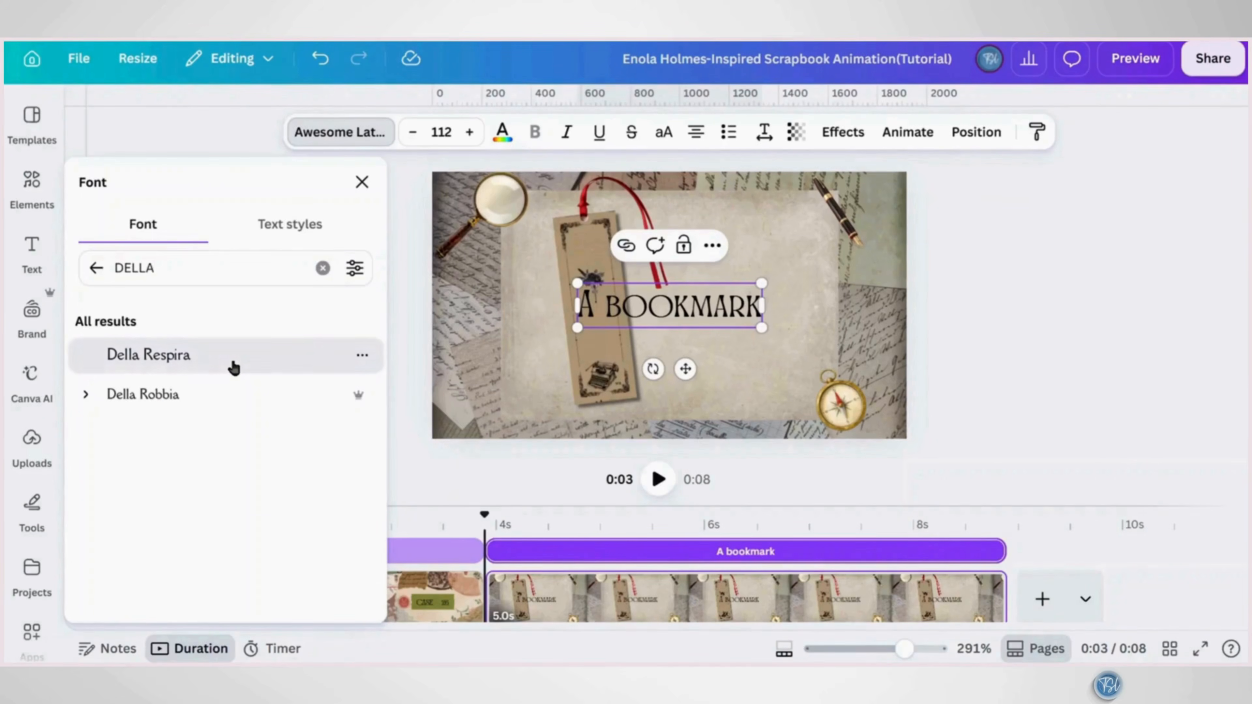
pyautogui.click(362, 182)
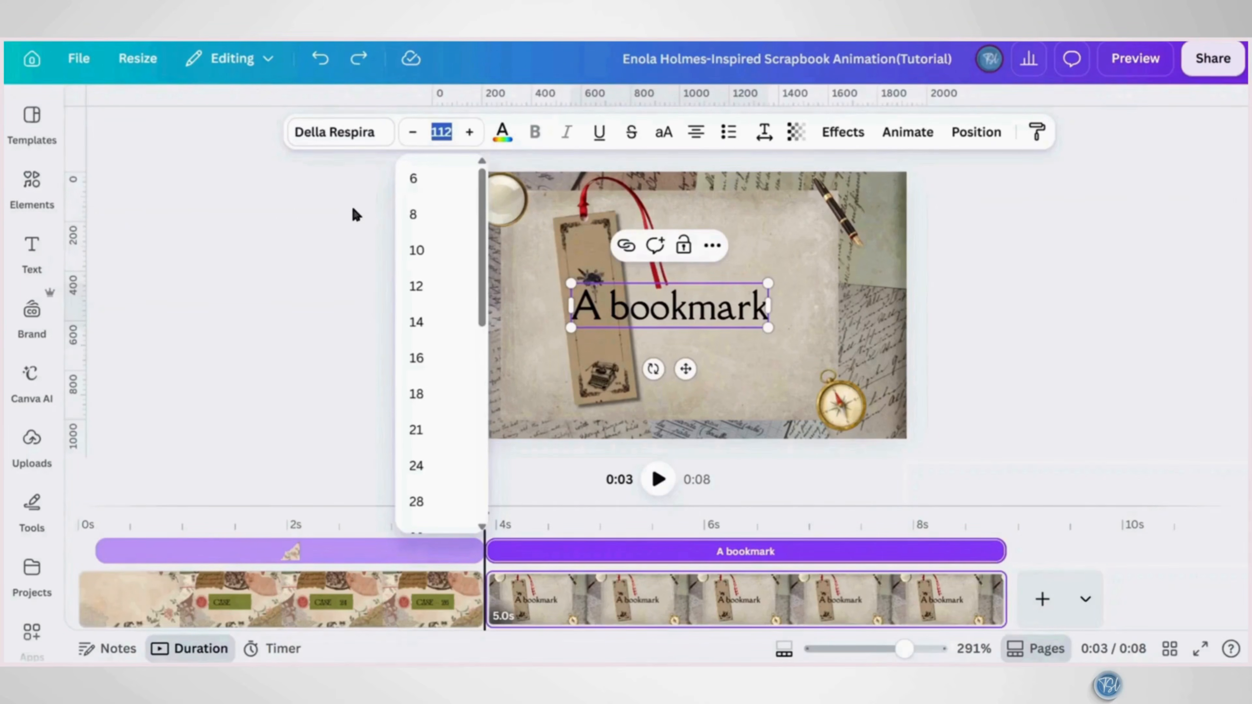
pyautogui.write('56')
pyautogui.press('Return')
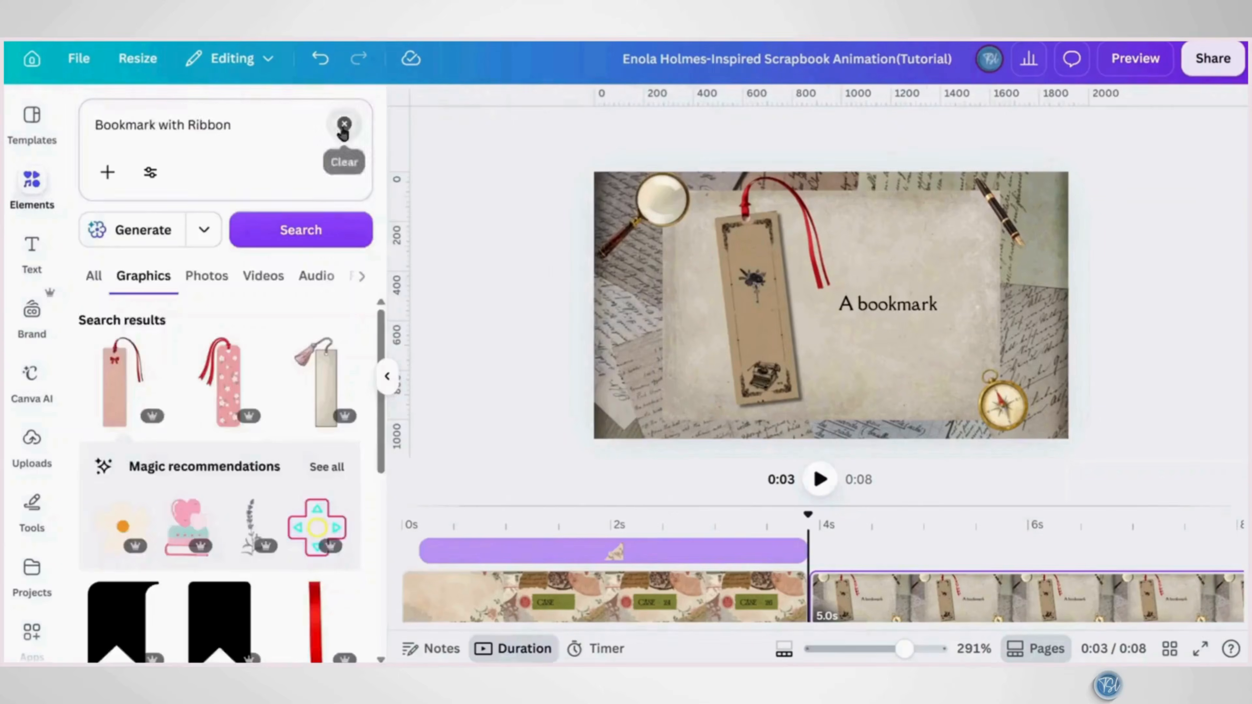
# Search the element graphics for "handdrawn doodle line art" and add the free diagonal line with curly loops
pyautogui.click(344, 124)
pyautogui.write('handdrawn doodle line art')
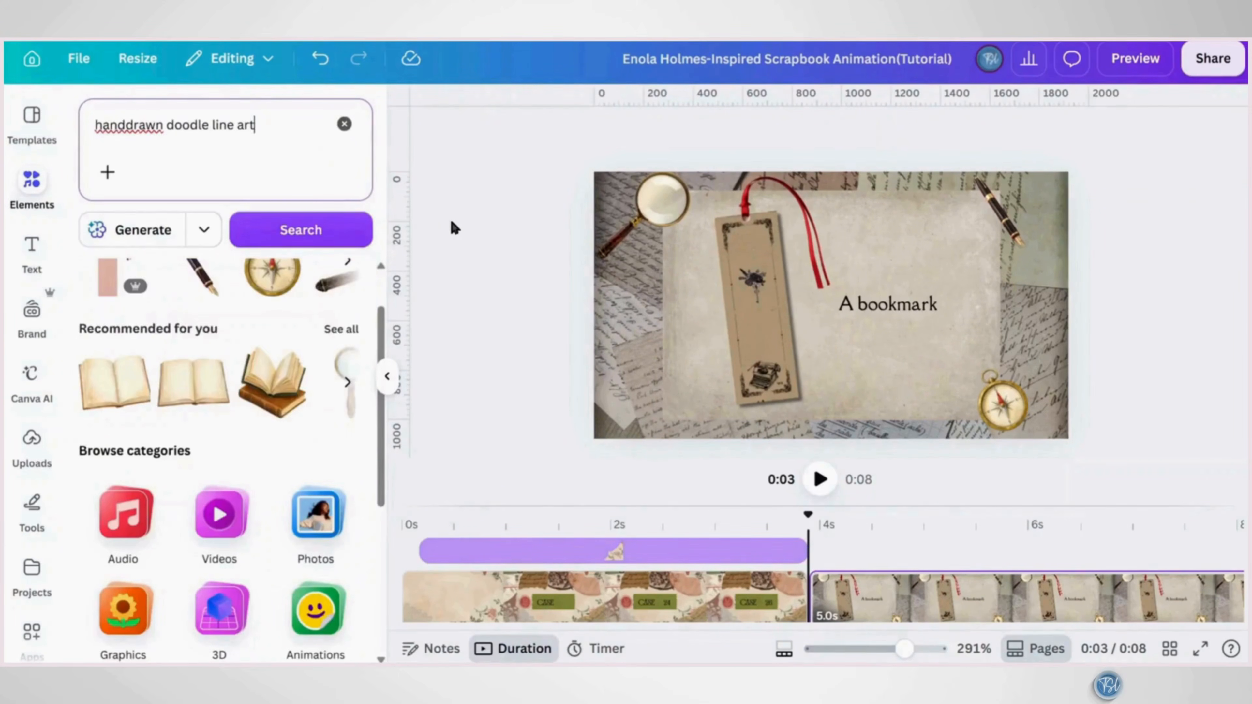
pyautogui.press('Return')
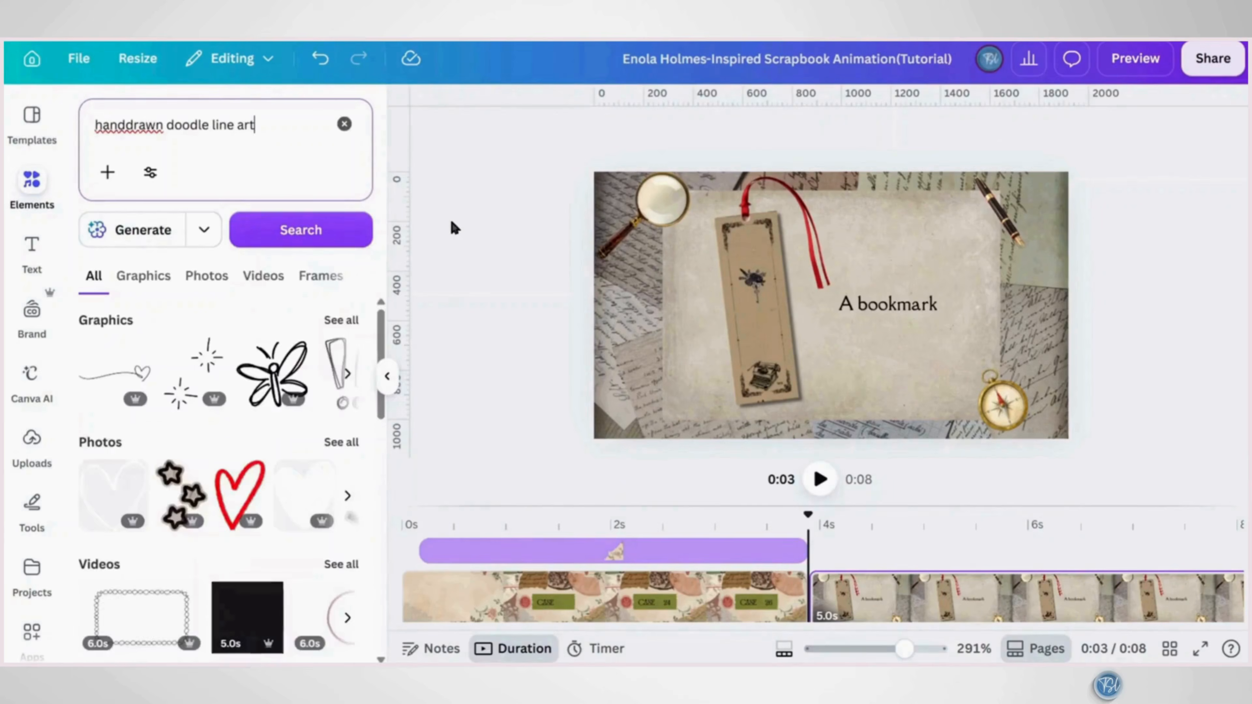
pyautogui.click(340, 321)
pyautogui.scroll(-5, 296, 335)
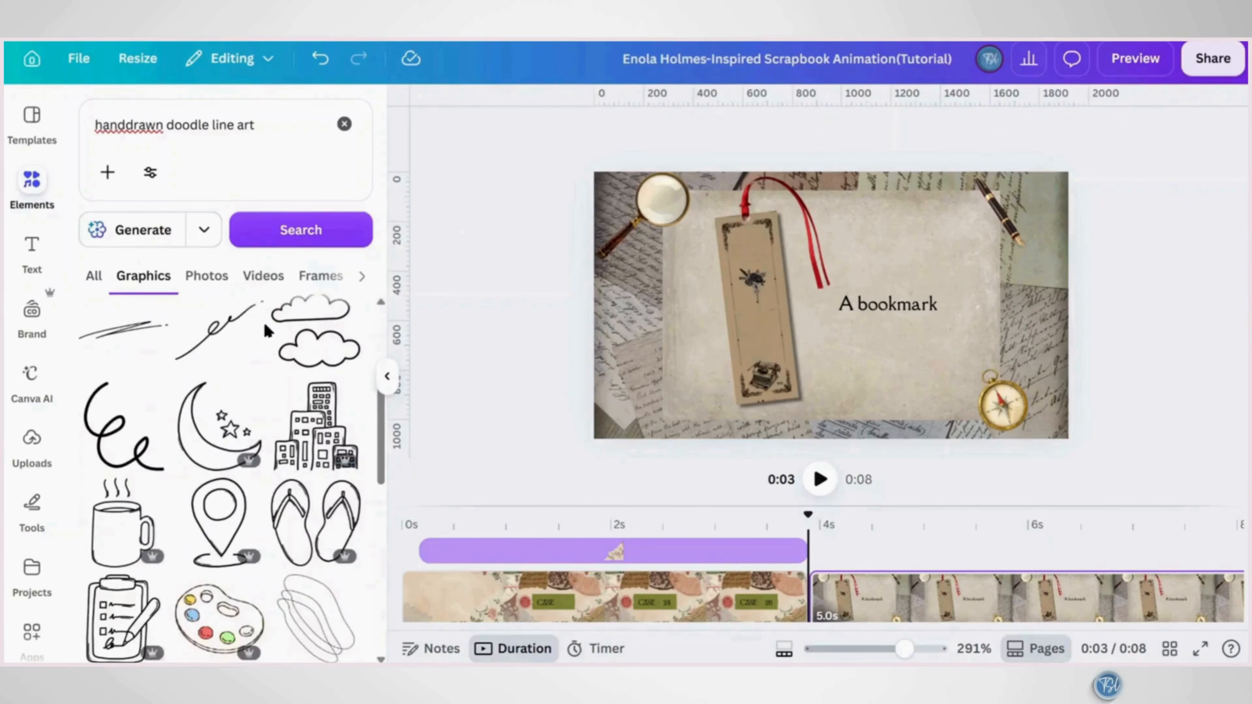
pyautogui.scroll(2, 266, 336)
pyautogui.click(250, 382)
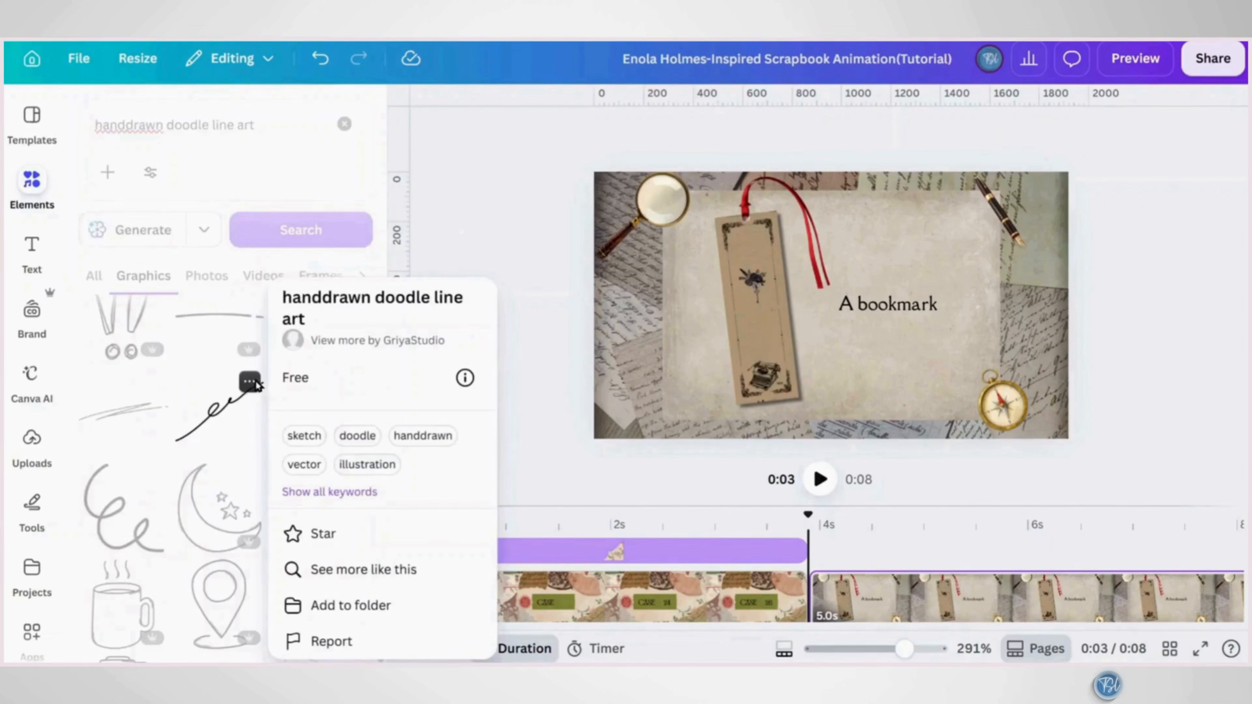
pyautogui.click(213, 427)
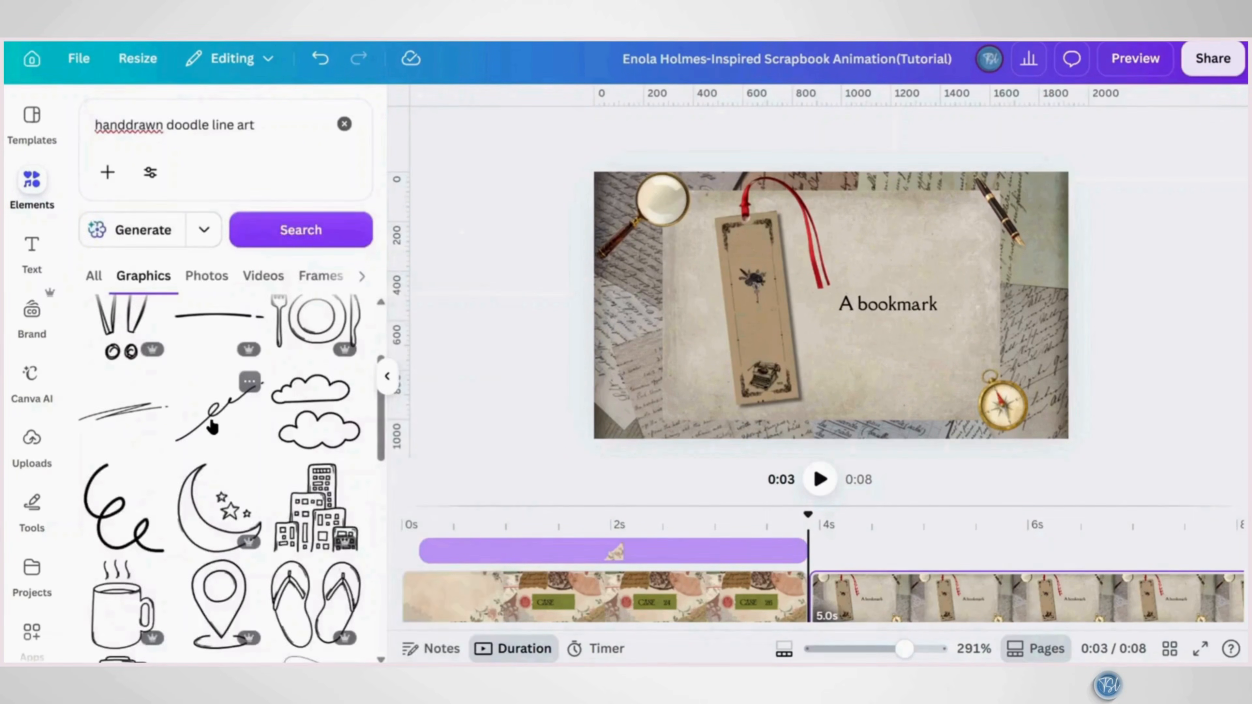
pyautogui.click(212, 427)
# Rotate the curly line to horizontal, shrink it to about the text's width, and place it as an underline beneath "A bookmark"
pyautogui.moveTo(952, 305)
pyautogui.mouseDown()
pyautogui.moveTo(931, 274)
pyautogui.moveTo(740, 246)
pyautogui.mouseUp()
pyautogui.moveTo(841, 348); pyautogui.dragTo(898, 370)
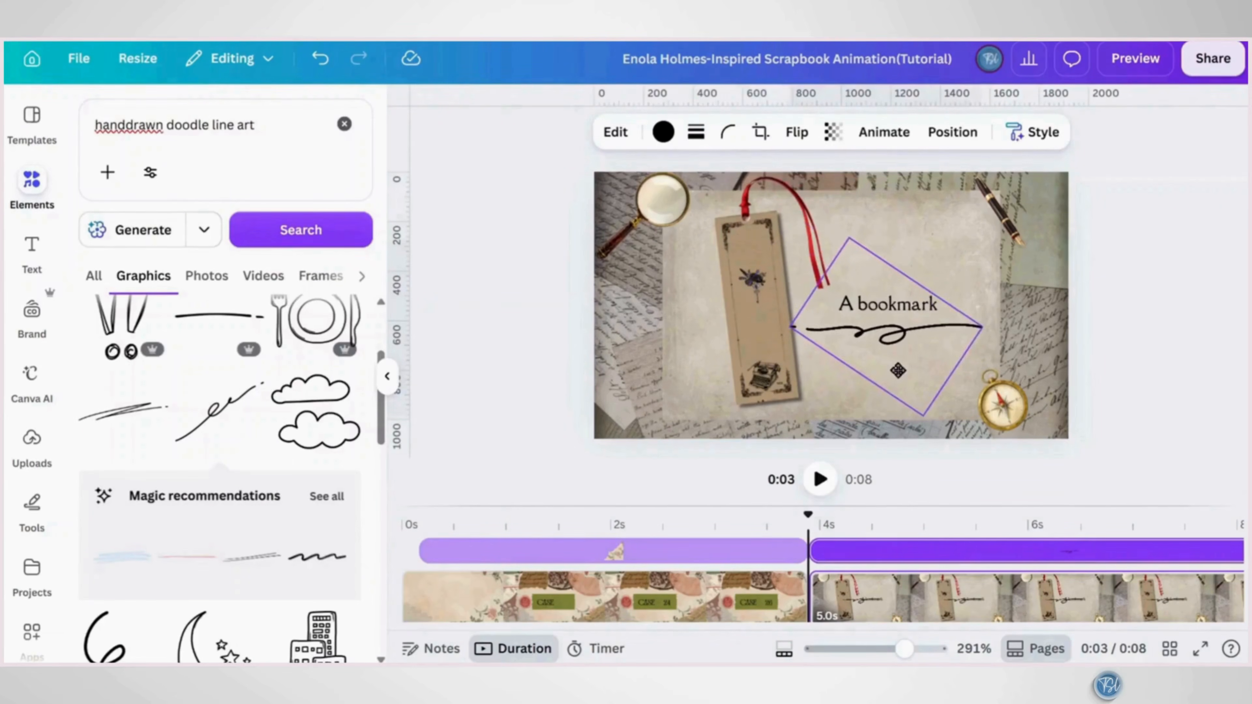
pyautogui.moveTo(983, 326); pyautogui.dragTo(945, 325)
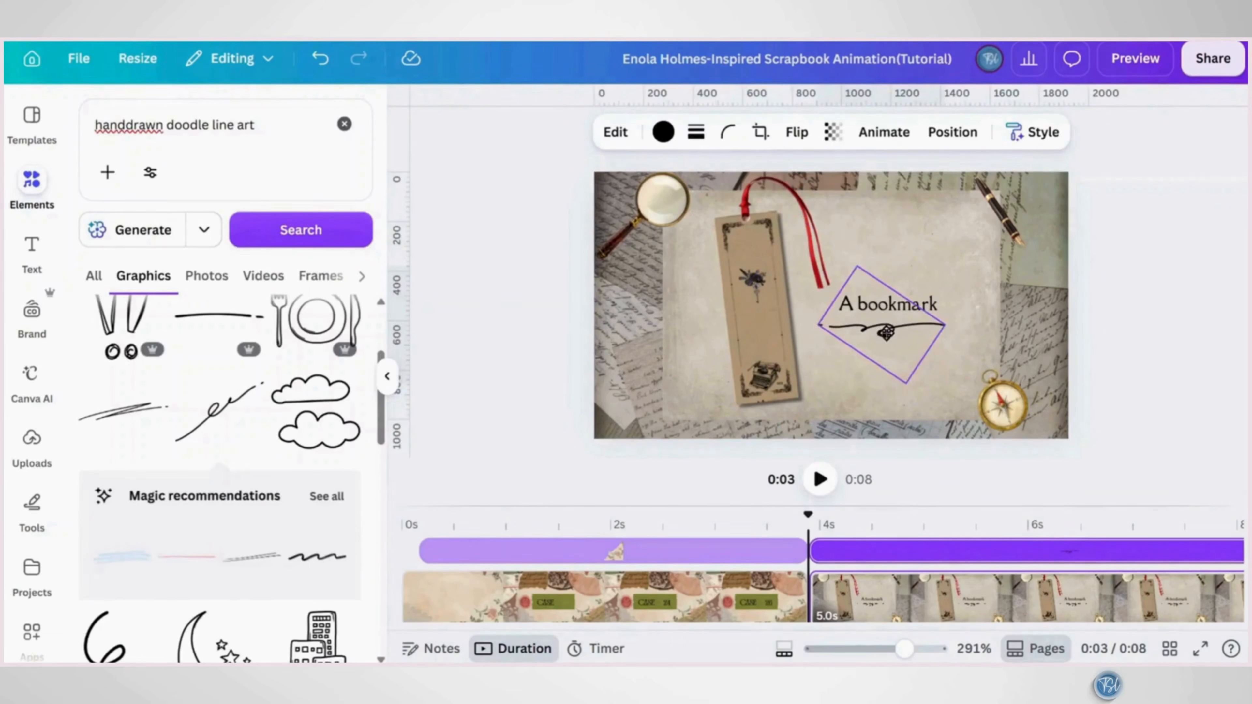
# Animate the curly underline with Wipe on enter, using a custom 0.5 s duration and a rightward direction
pyautogui.click(876, 133)
pyautogui.click(231, 572)
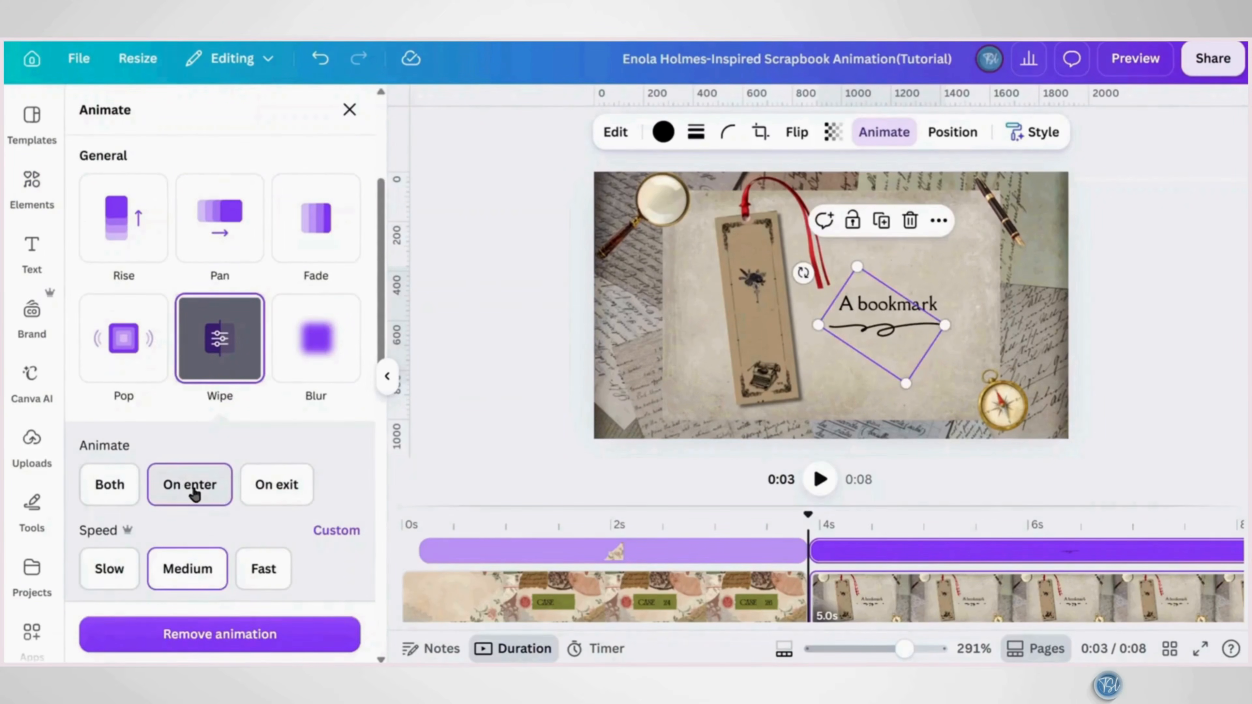
pyautogui.scroll(-2, 194, 493)
pyautogui.click(325, 457)
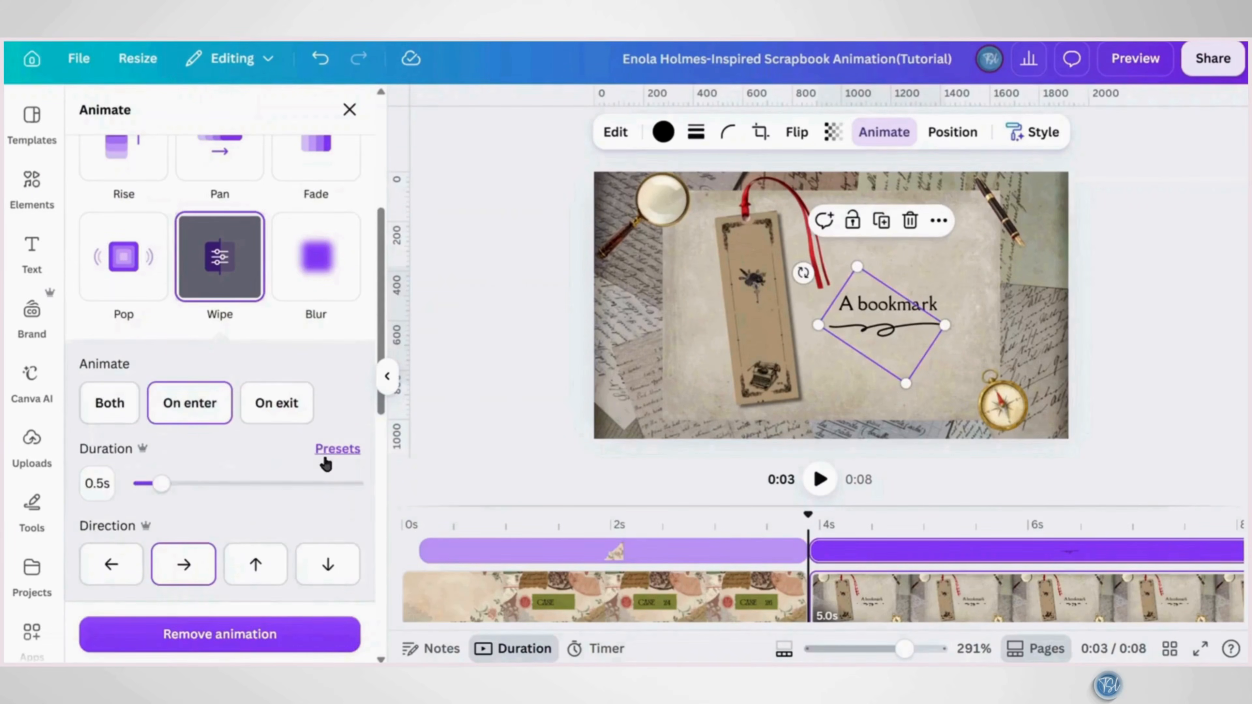
# Animate the "A bookmark" text with Typewriter on enter, using the Character writing style
pyautogui.click(931, 309)
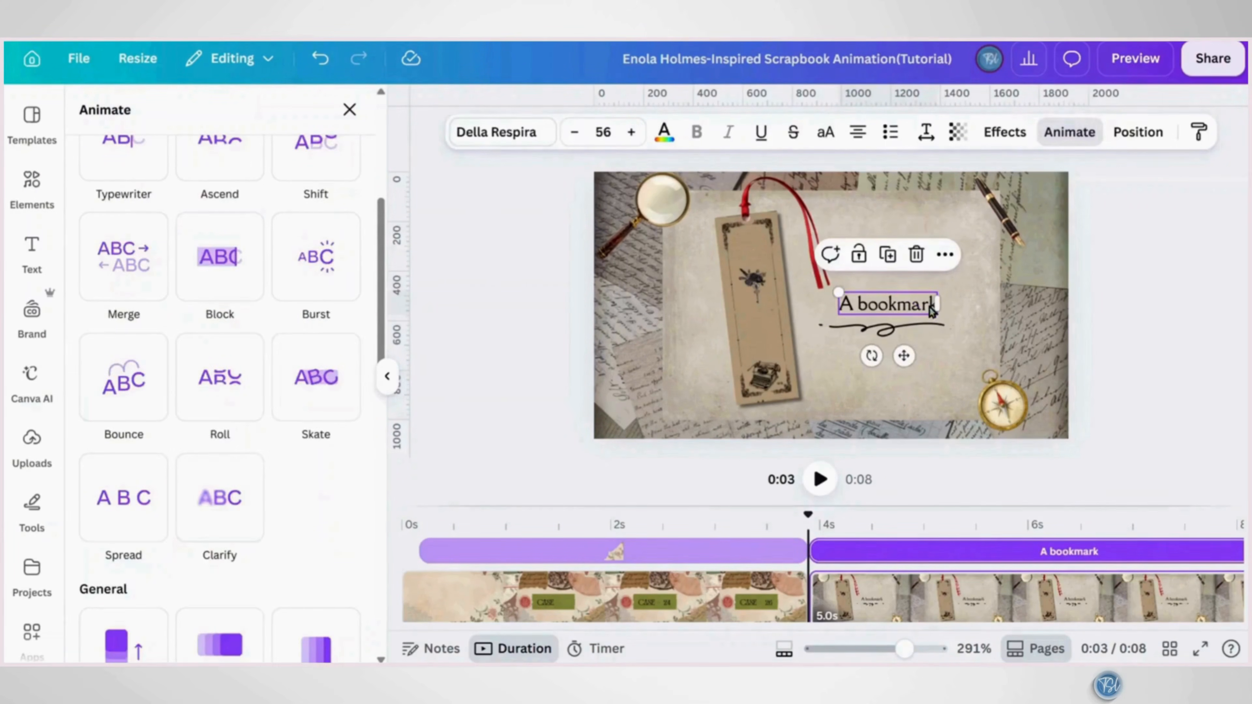
pyautogui.scroll(5, 198, 419)
pyautogui.click(134, 446)
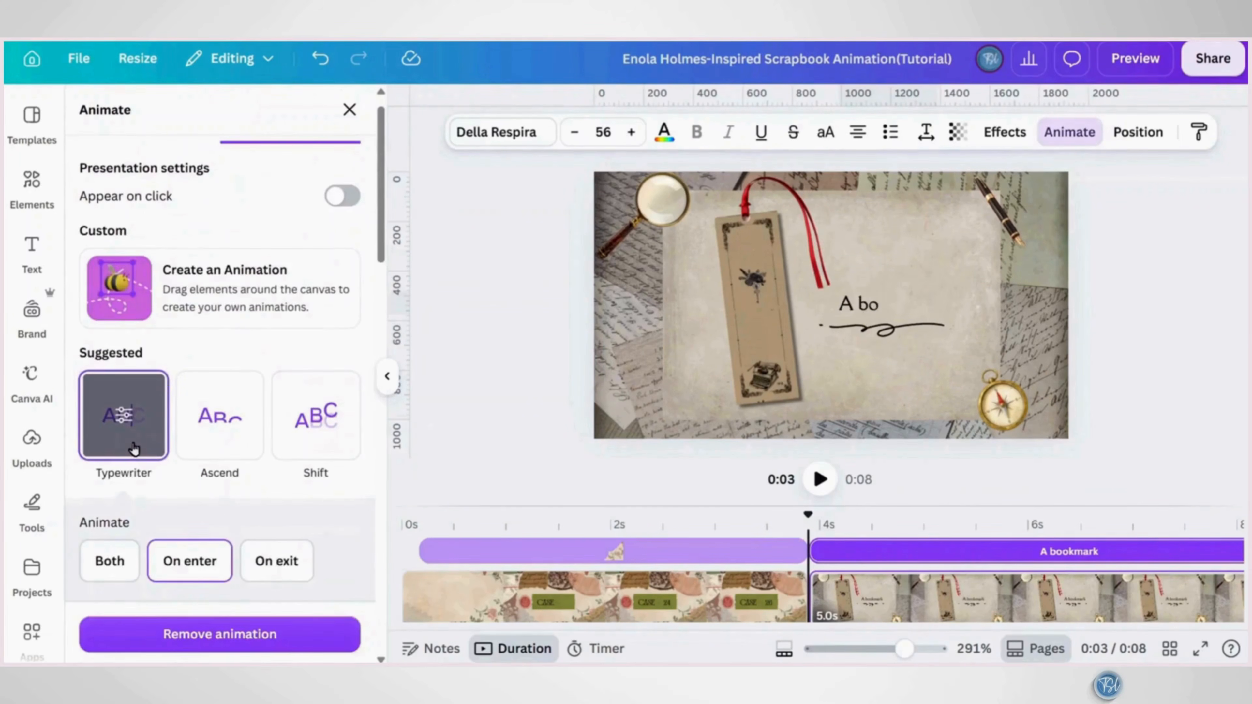
pyautogui.scroll(-3, 129, 444)
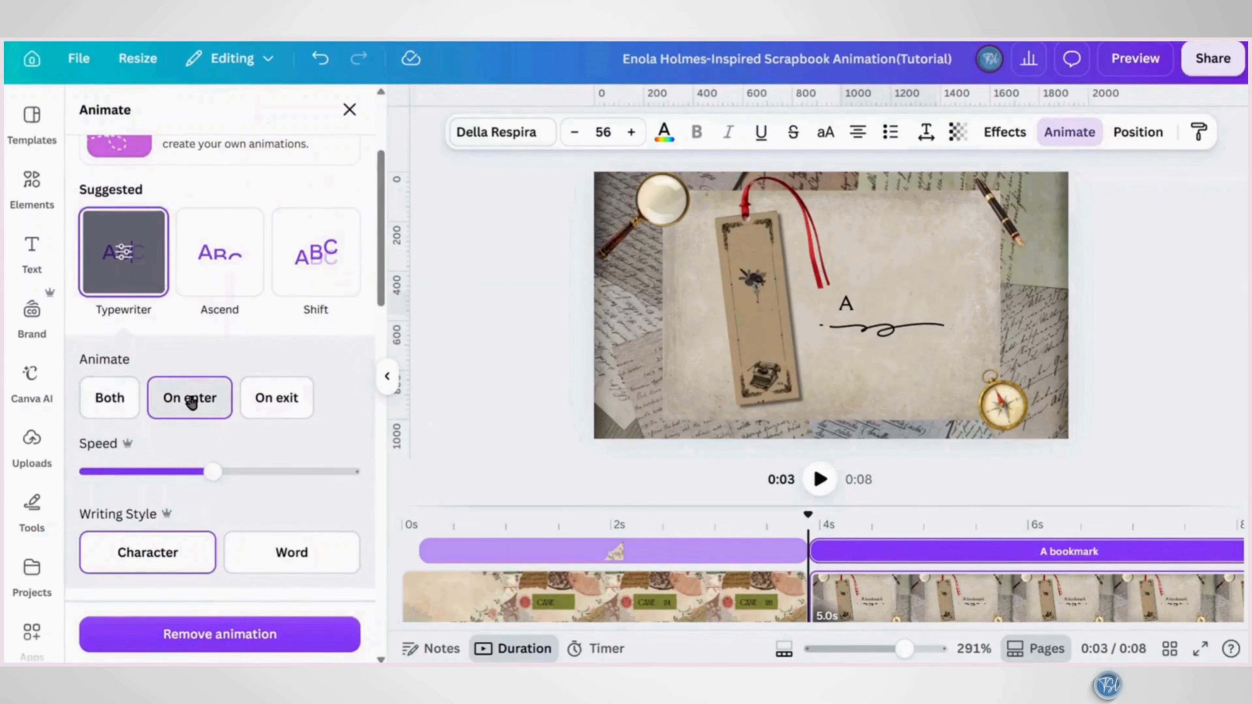
pyautogui.scroll(-2, 194, 397)
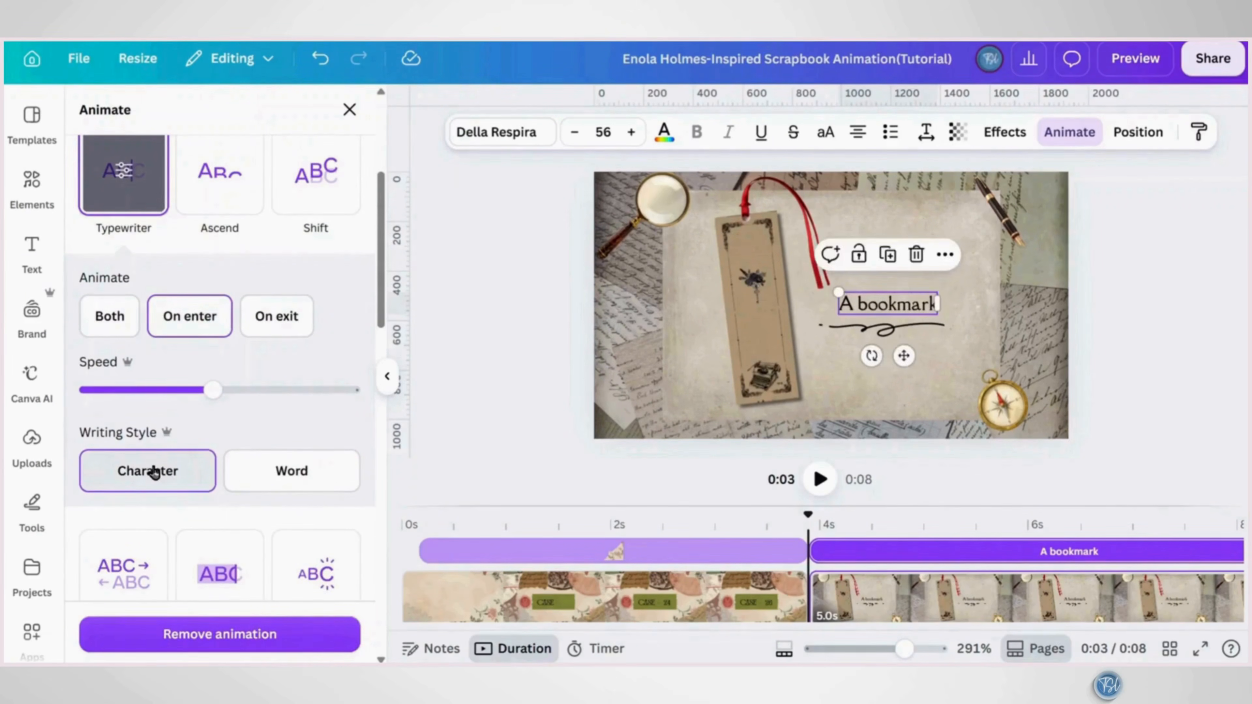
# Animate the grouped bookmark with Baseline on enter, using a custom 0.5 s duration and an upward direction
pyautogui.click(759, 306)
pyautogui.click(313, 439)
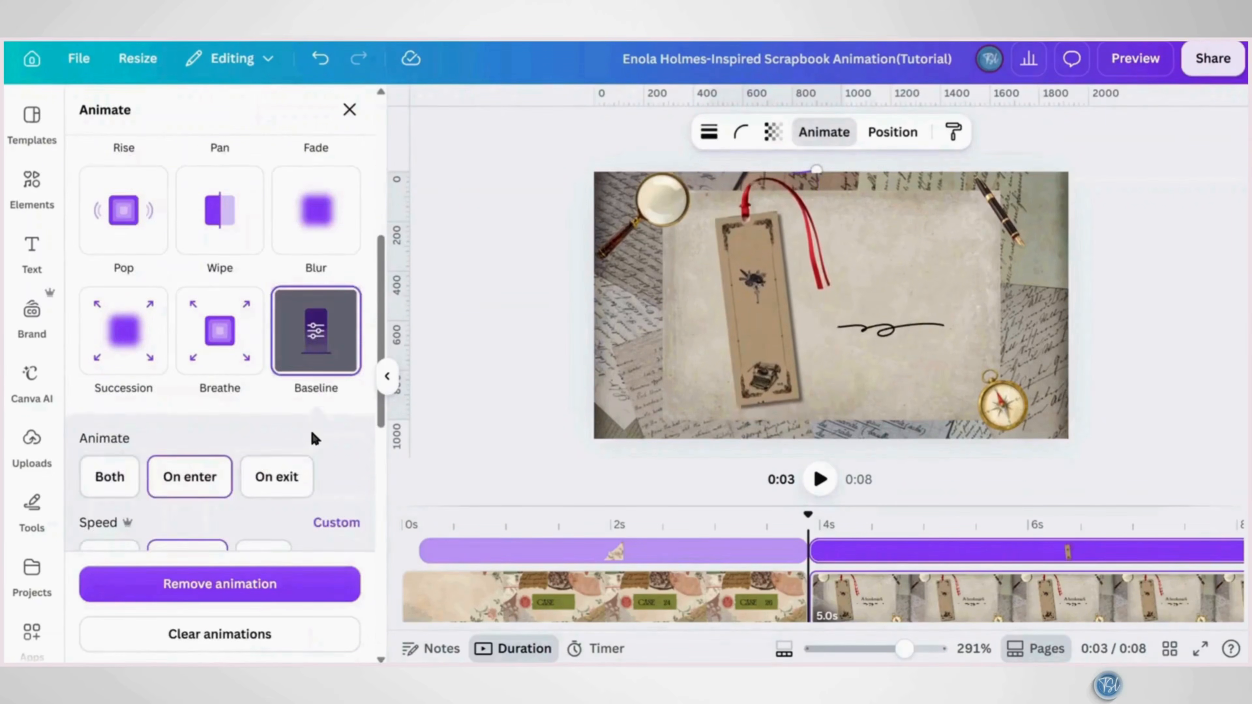
pyautogui.scroll(-4, 315, 437)
pyautogui.click(336, 359)
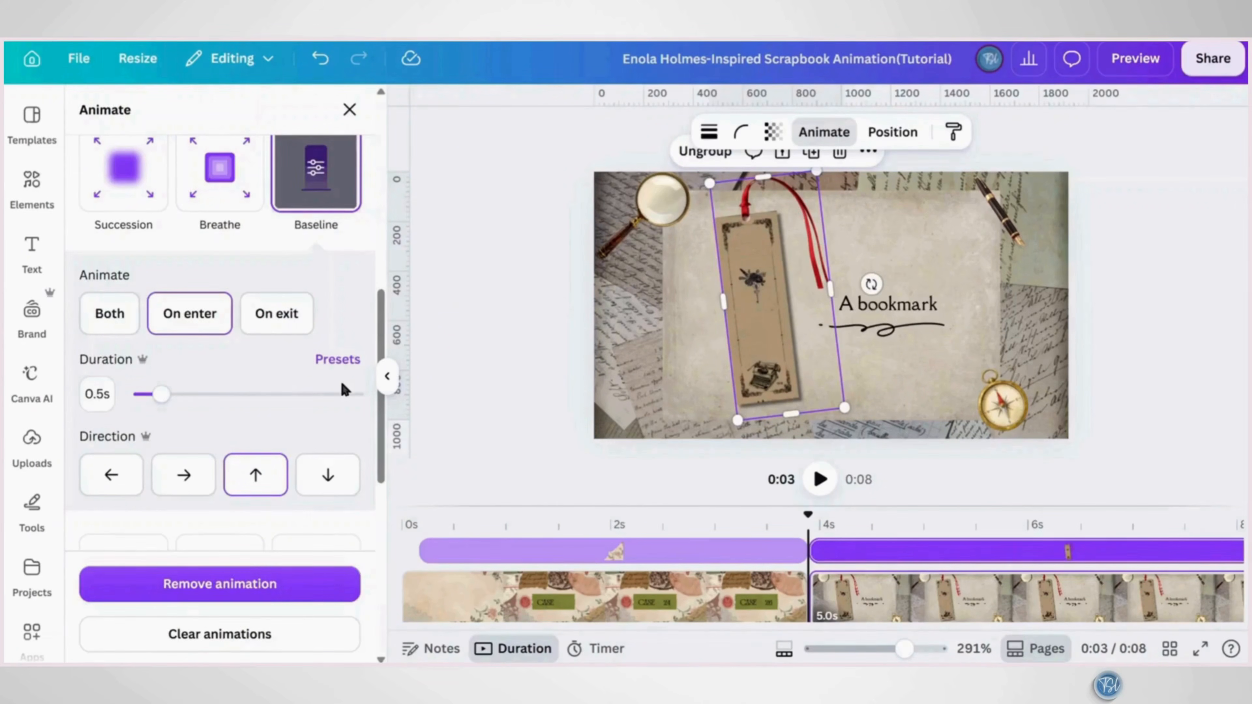
# Trim the start of the bookmark's timing to 4.5 s and delay the curly underline's start until after the bookmark
pyautogui.moveTo(812, 552); pyautogui.dragTo(847, 554)
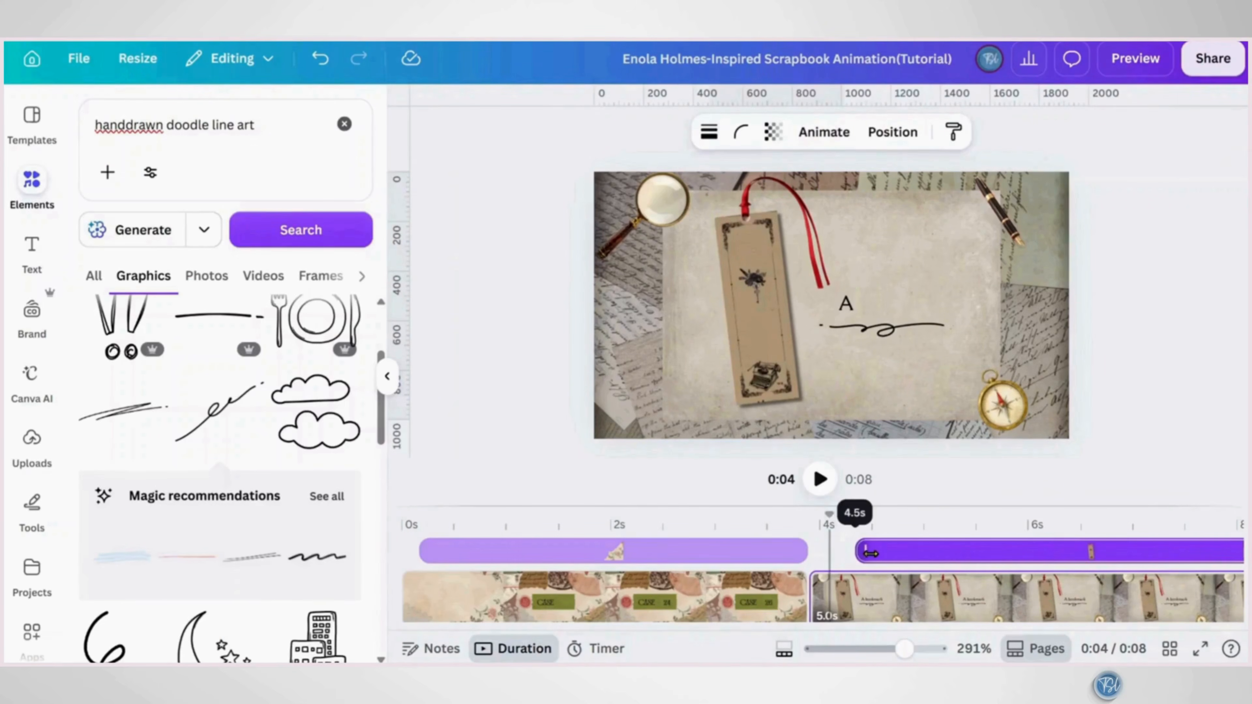
pyautogui.click(886, 329)
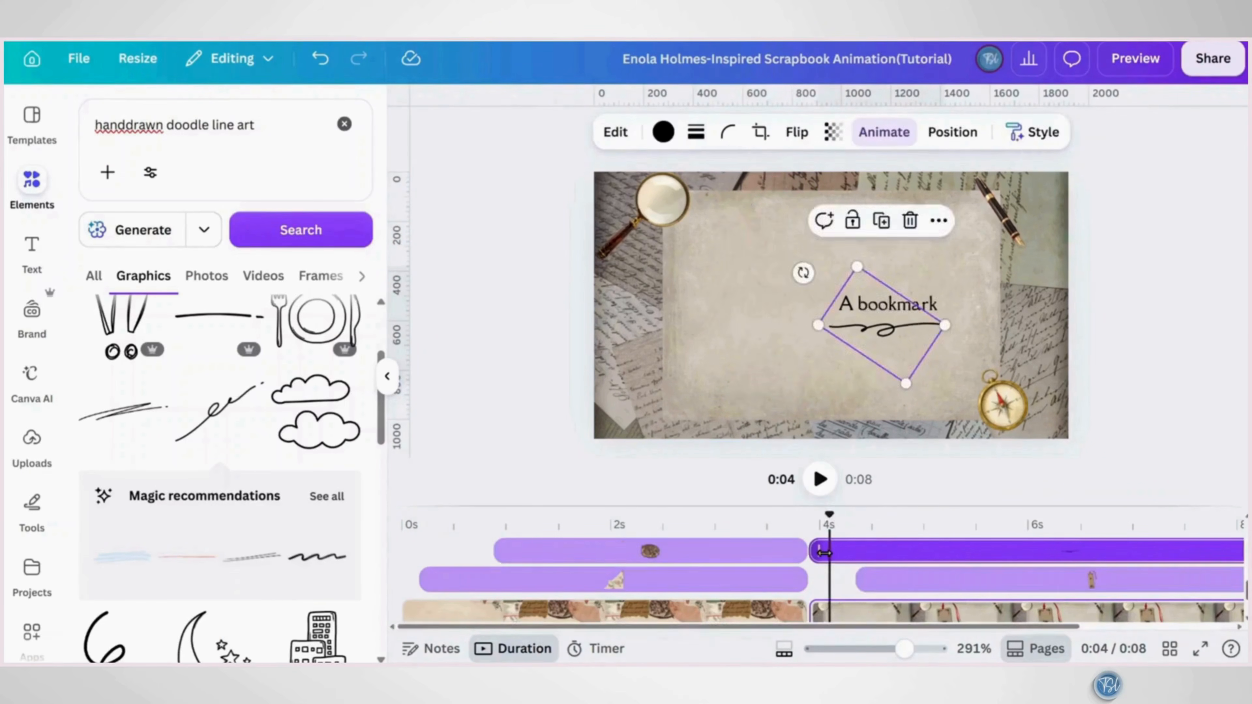
pyautogui.moveTo(819, 552); pyautogui.dragTo(976, 553)
# Add a Slide transition between the "CASE" title page and the bookmark page
pyautogui.moveTo(830, 517); pyautogui.dragTo(997, 561)
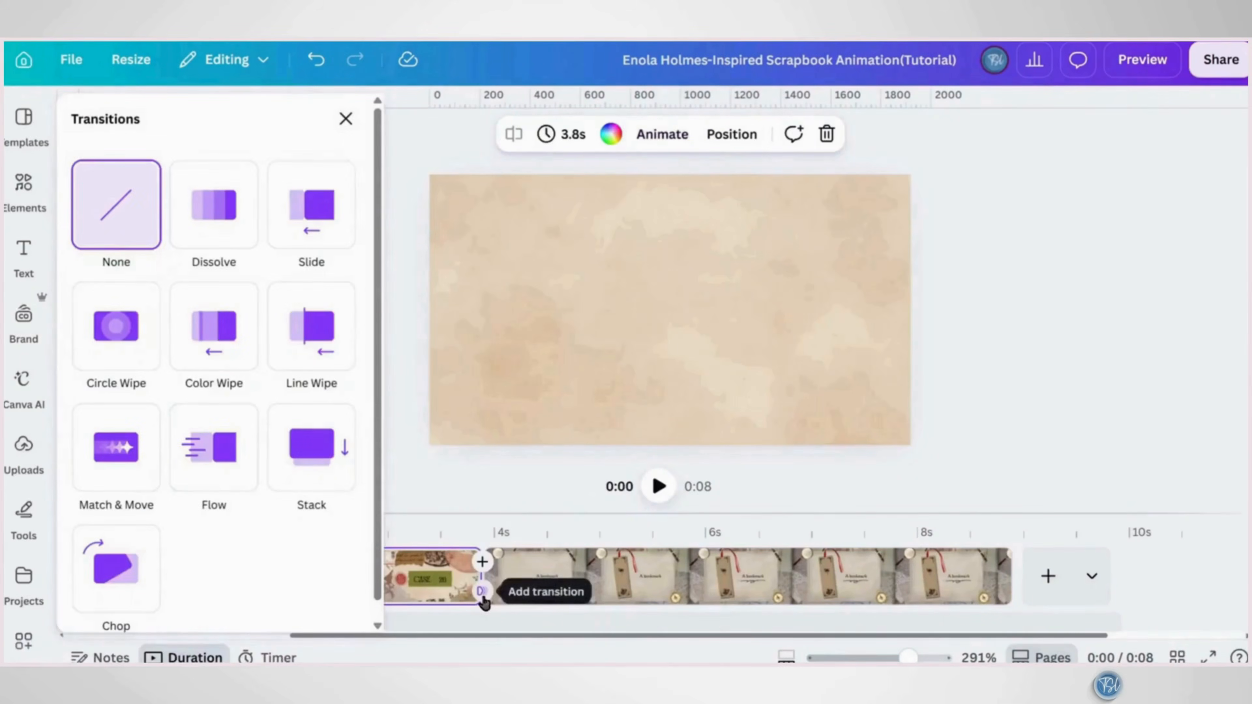
pyautogui.click(323, 236)
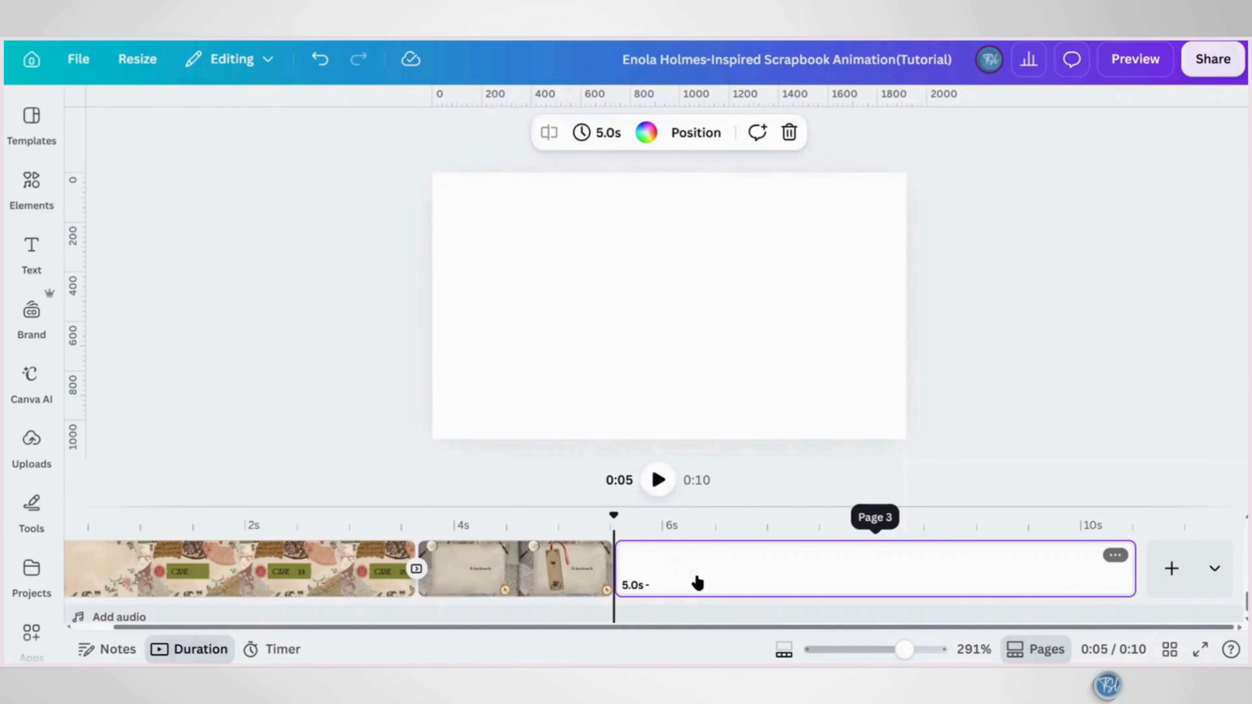
# Search the elements for "Brown Wooden Background" and show all matching photos
pyautogui.click(31, 183)
pyautogui.click(218, 133)
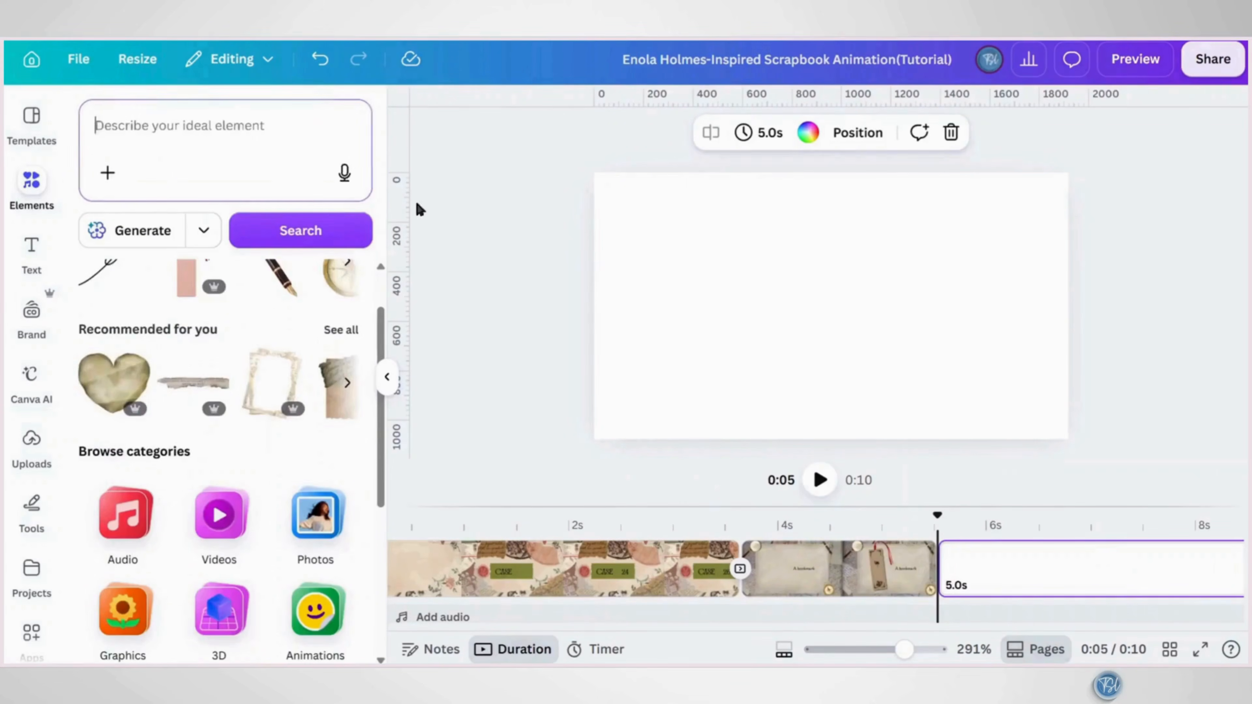
pyautogui.write('Brown Wooden Background')
pyautogui.press('Return')
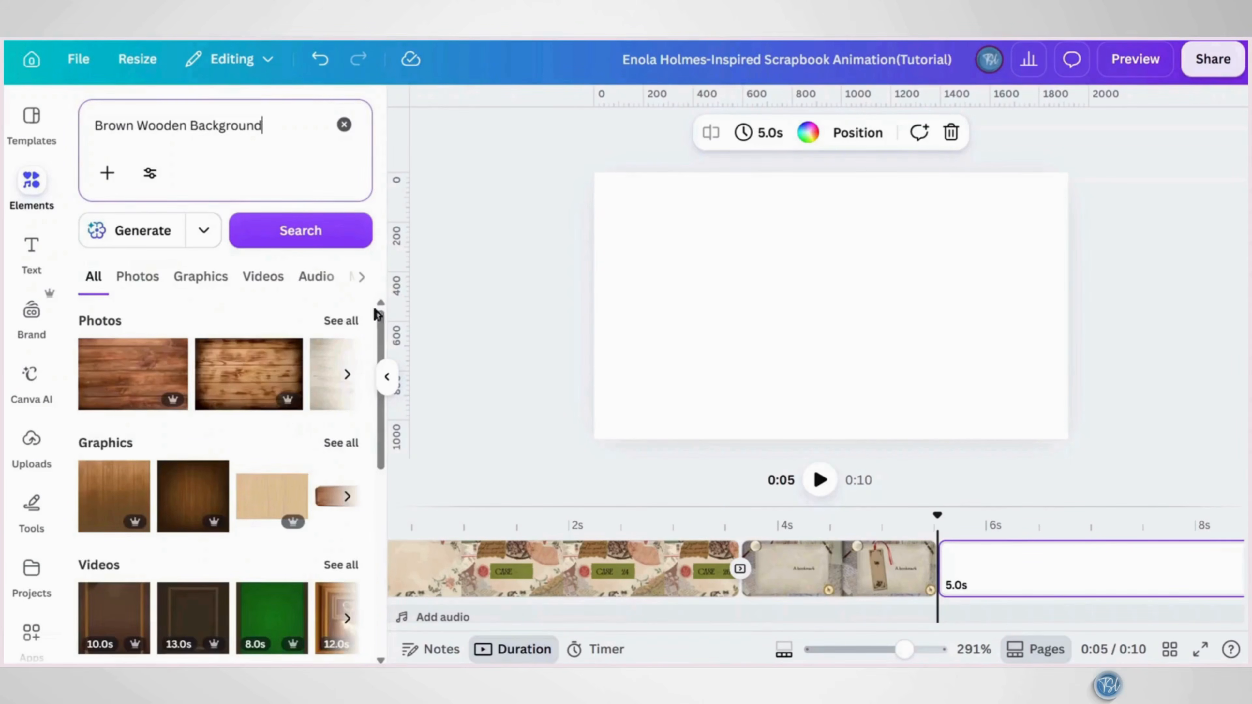
pyautogui.click(347, 320)
pyautogui.scroll(-2, 335, 410)
# Add the darkest brown wood photo to the blank third page and set it as the page background
pyautogui.click(346, 404)
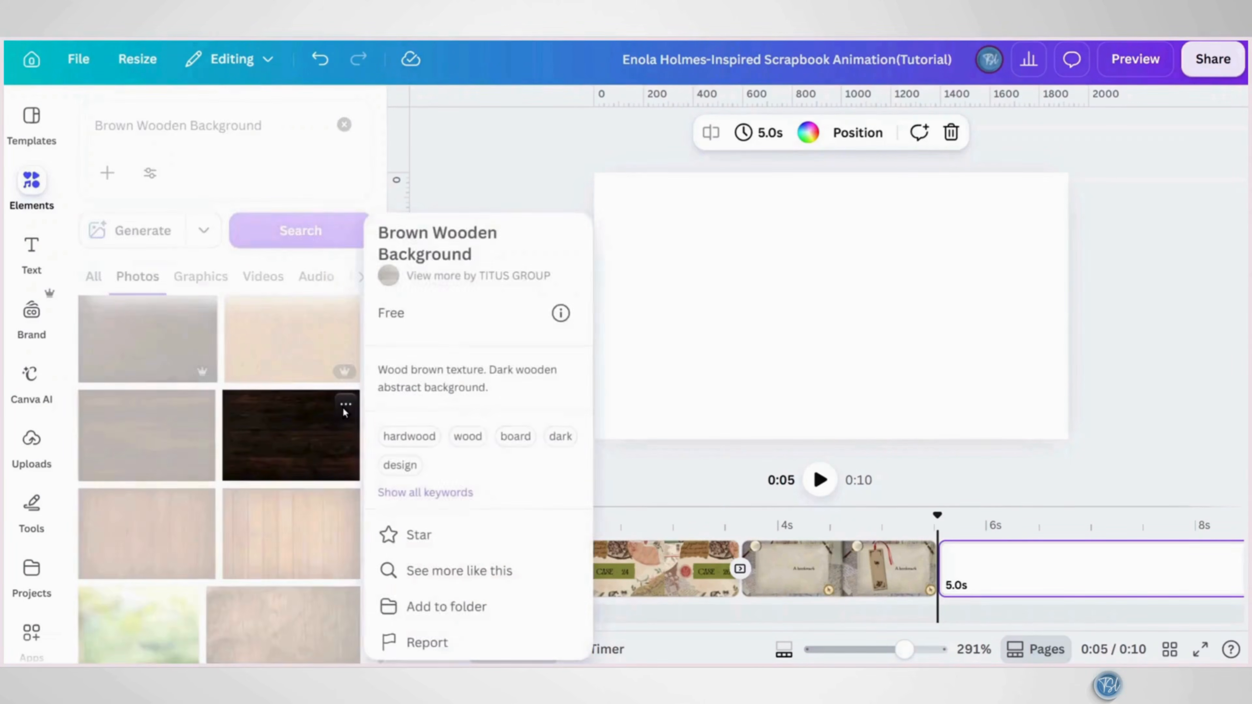
pyautogui.click(277, 447)
pyautogui.click(277, 446)
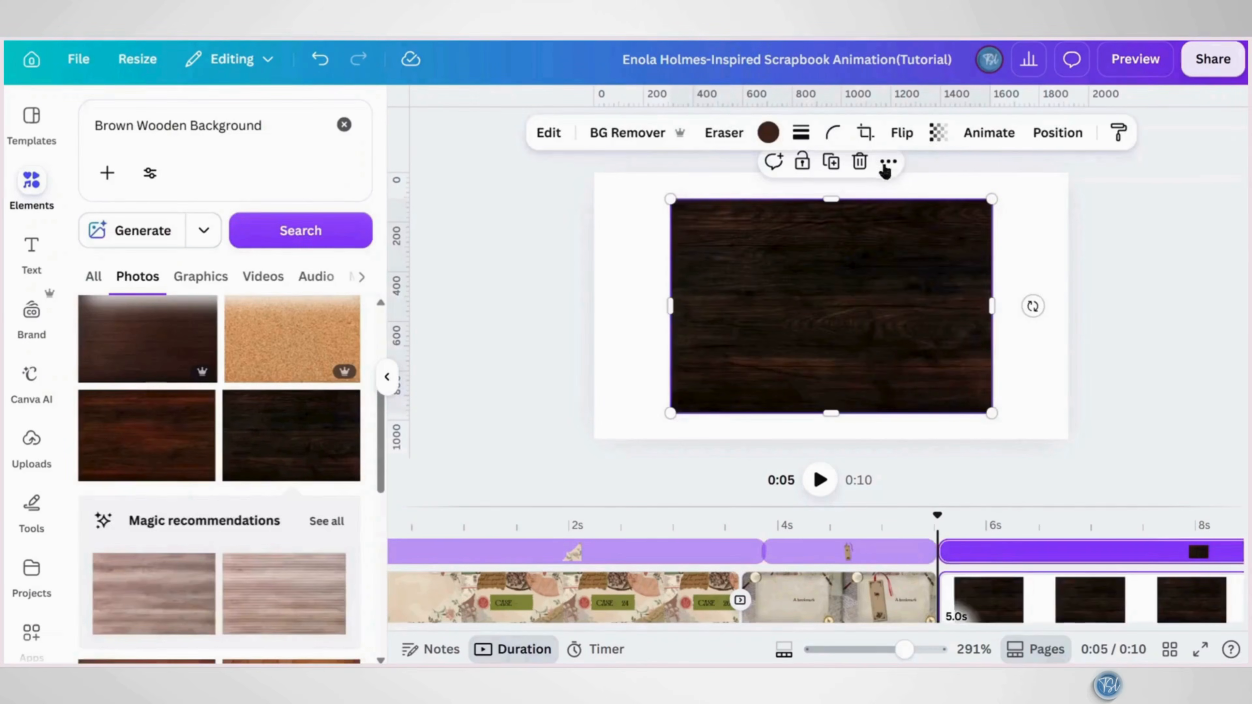
pyautogui.click(888, 162)
pyautogui.scroll(-1, 937, 518)
pyautogui.click(947, 574)
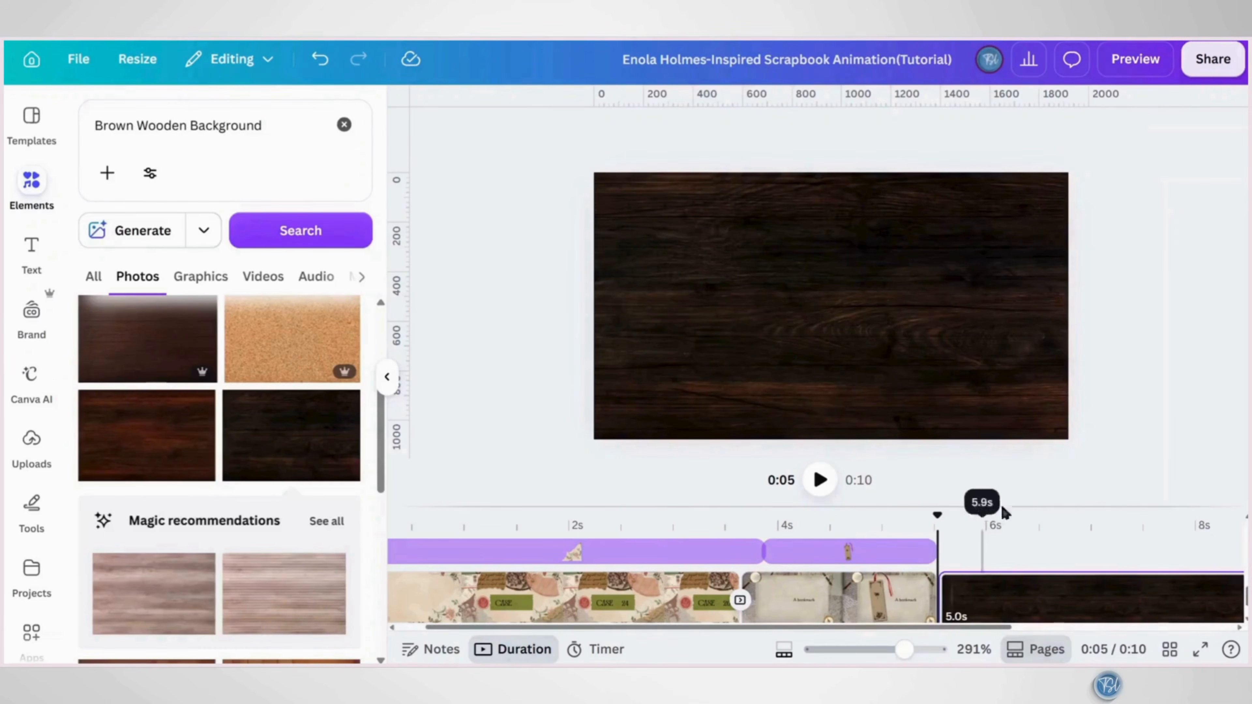
# Generate images from the pasted prompt for a late Victorian engraved map with a cinematic detective aesthetic, designed as a physical paper map
pyautogui.click(344, 124)
pyautogui.hotkey('ctrl', 'v')
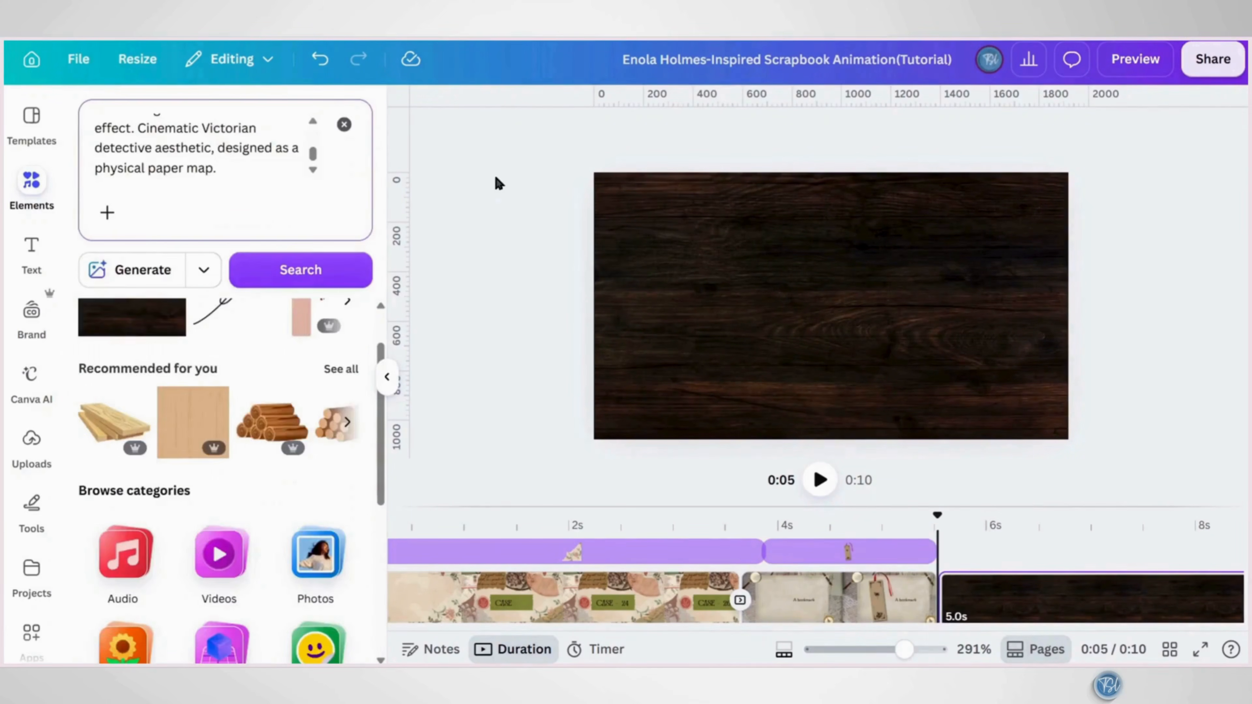
pyautogui.click(204, 272)
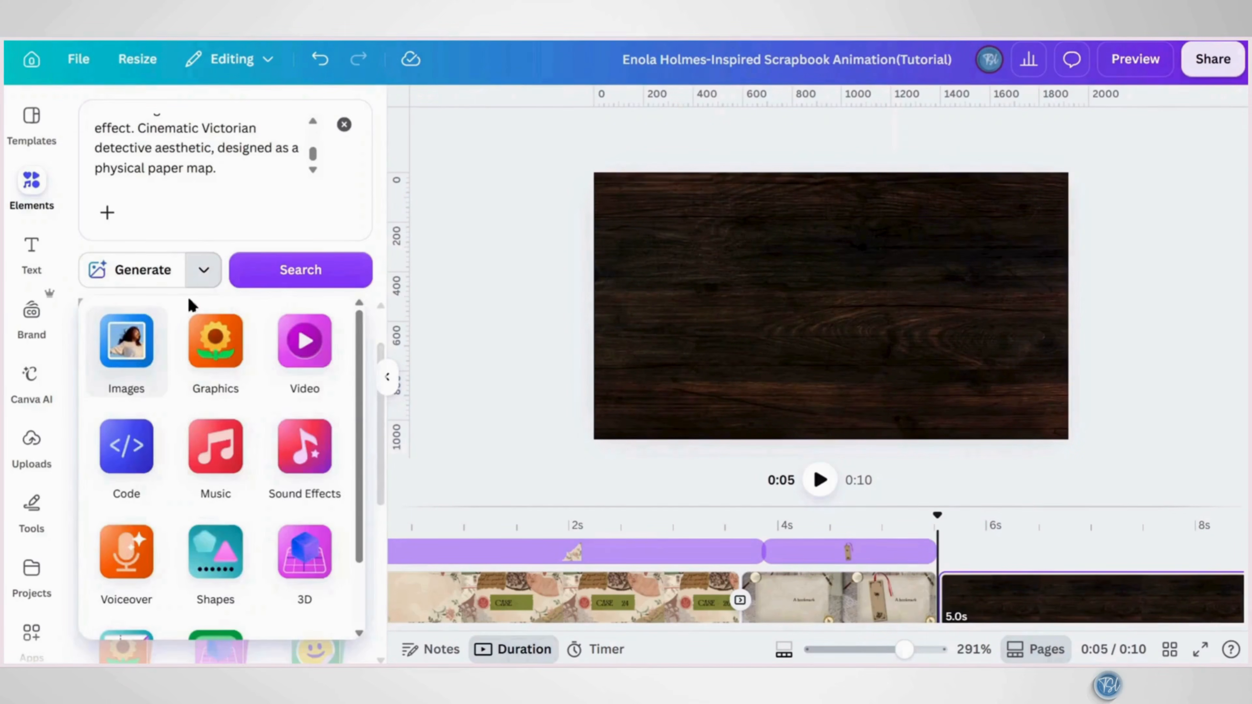
pyautogui.click(126, 351)
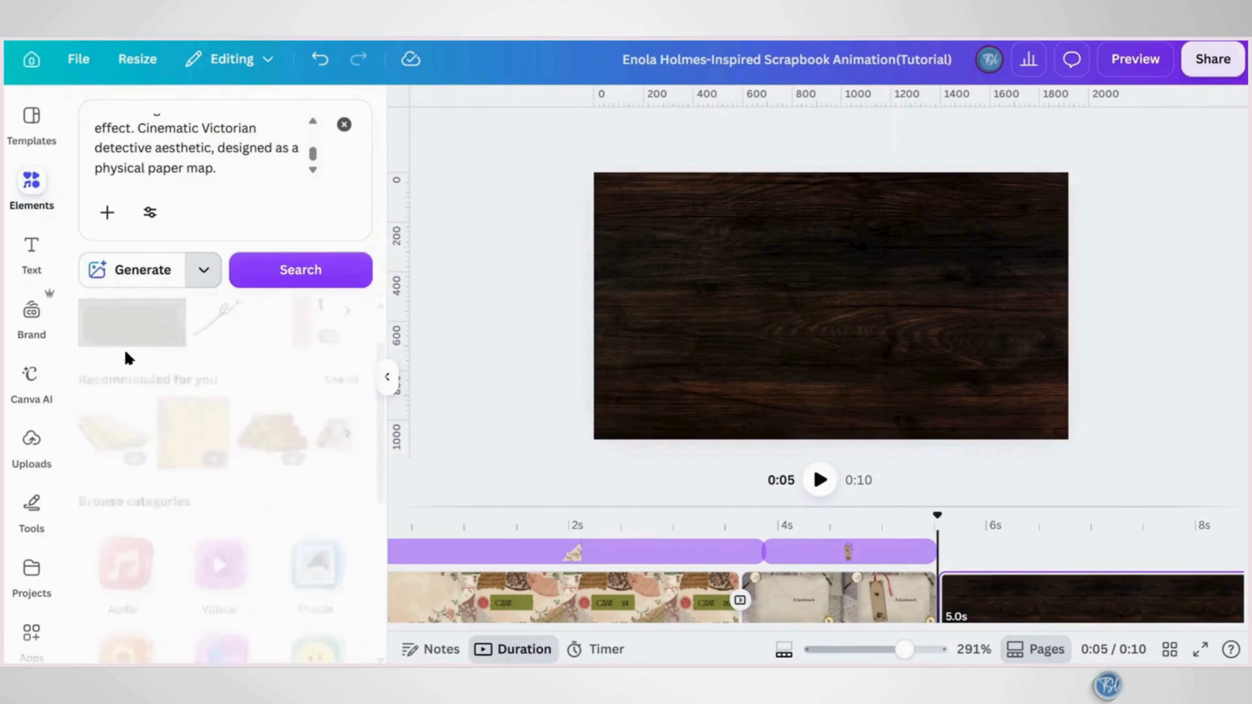
pyautogui.click(143, 279)
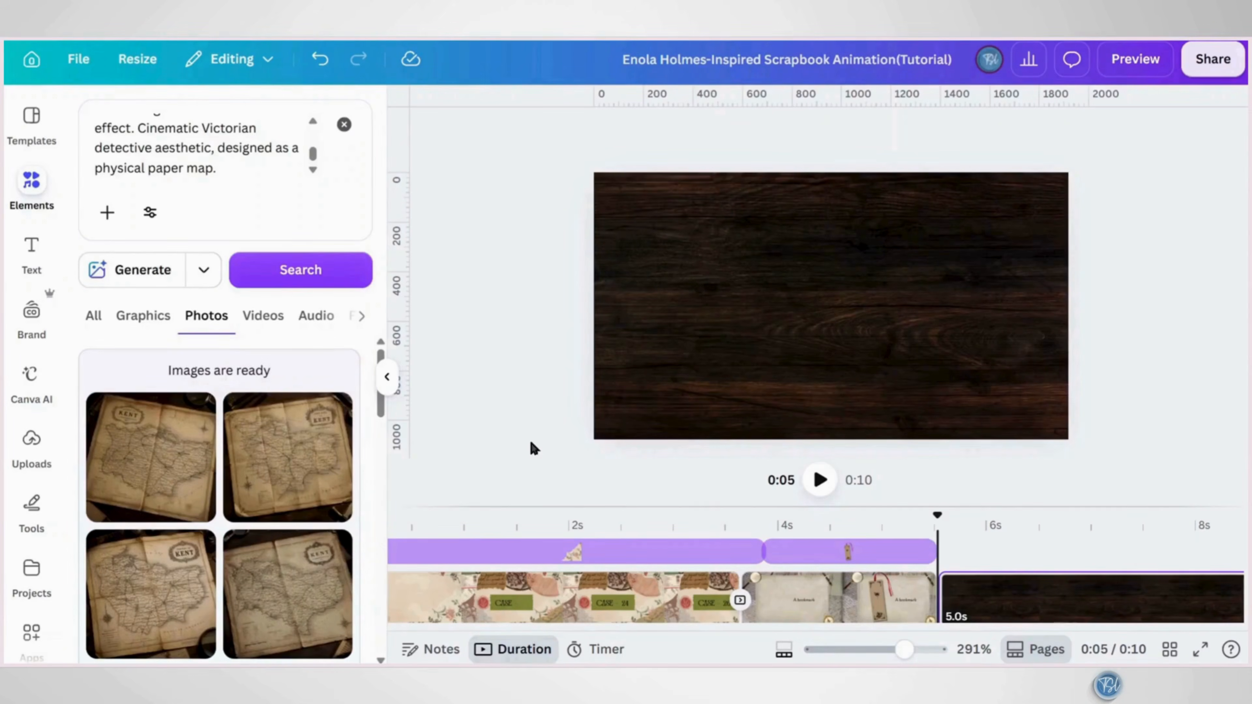
# Place the second generated County of Kent map on the wooden page and remove its background
pyautogui.click(287, 457)
pyautogui.click(643, 132)
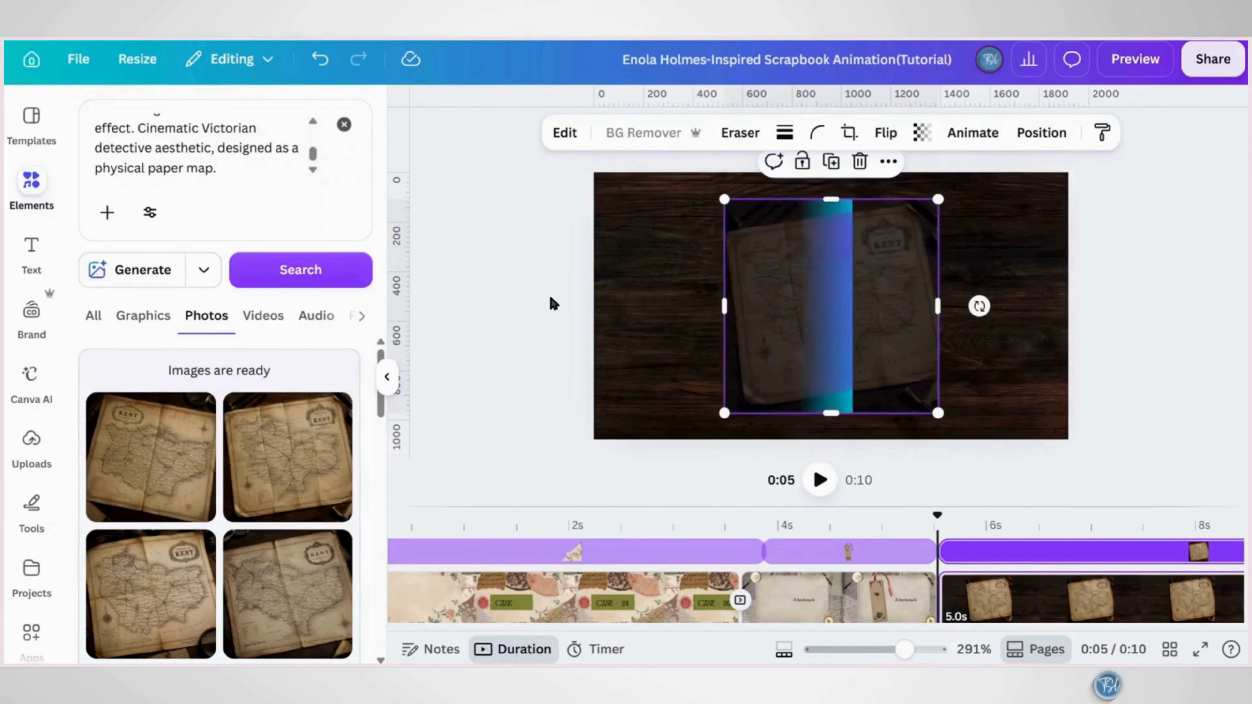
# Enlarge the map until it extends past the page's height, tilt it clockwise, and centre it over the wooden background
pyautogui.moveTo(723, 413); pyautogui.dragTo(599, 456)
pyautogui.moveTo(938, 199); pyautogui.dragTo(1041, 169)
pyautogui.moveTo(965, 230); pyautogui.dragTo(1000, 238)
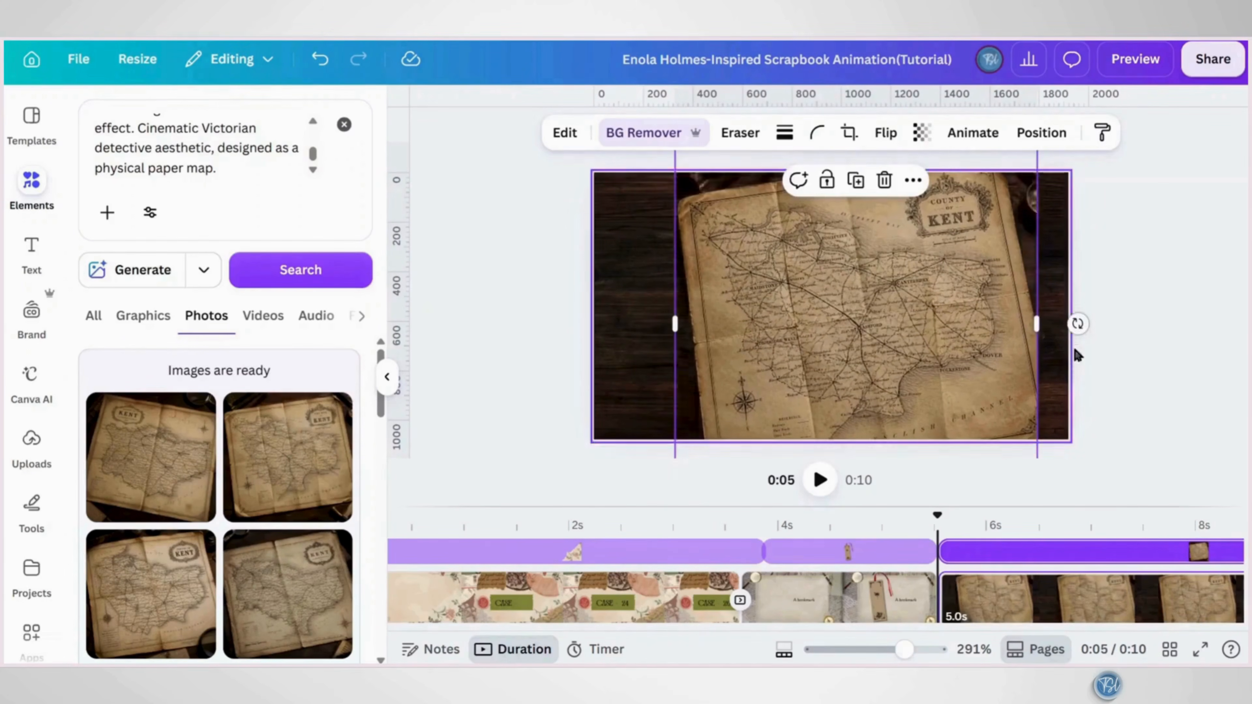
pyautogui.moveTo(1077, 324); pyautogui.dragTo(1067, 389)
pyautogui.moveTo(937, 339); pyautogui.dragTo(958, 302)
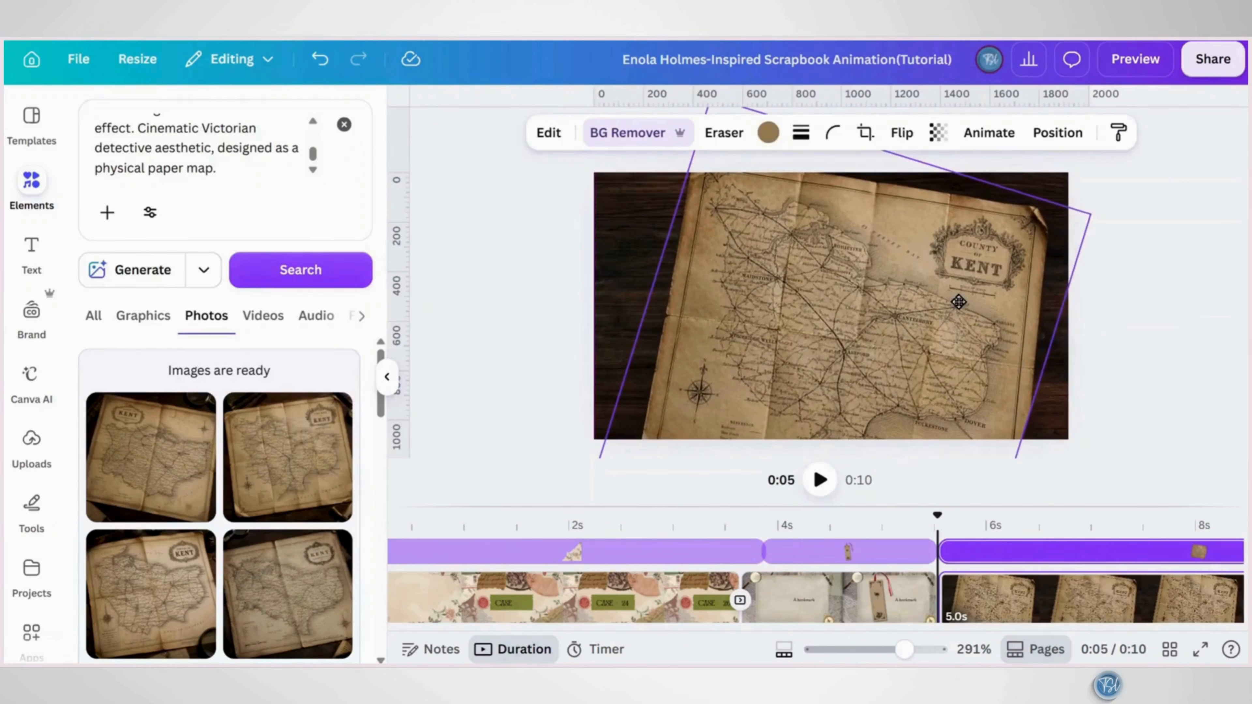
# Apply the Vinto vintage filter to the map with an intensity of 55
pyautogui.click(549, 133)
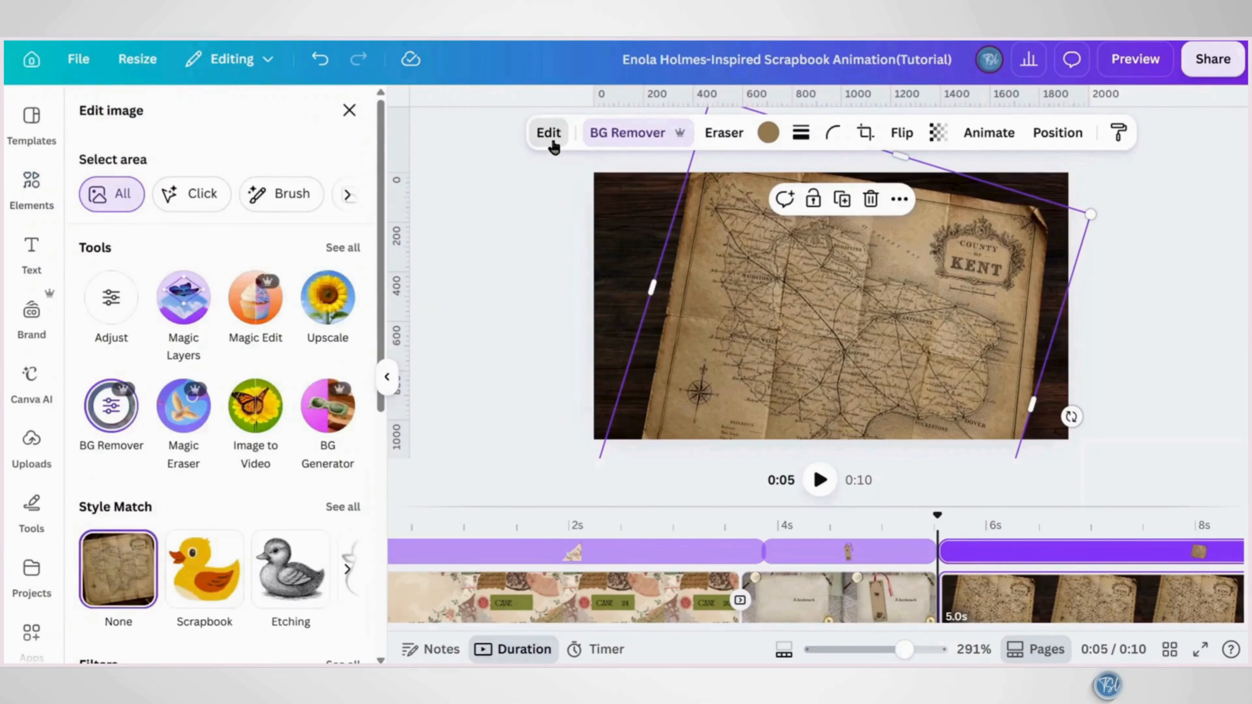
pyautogui.scroll(-5, 340, 337)
pyautogui.click(339, 337)
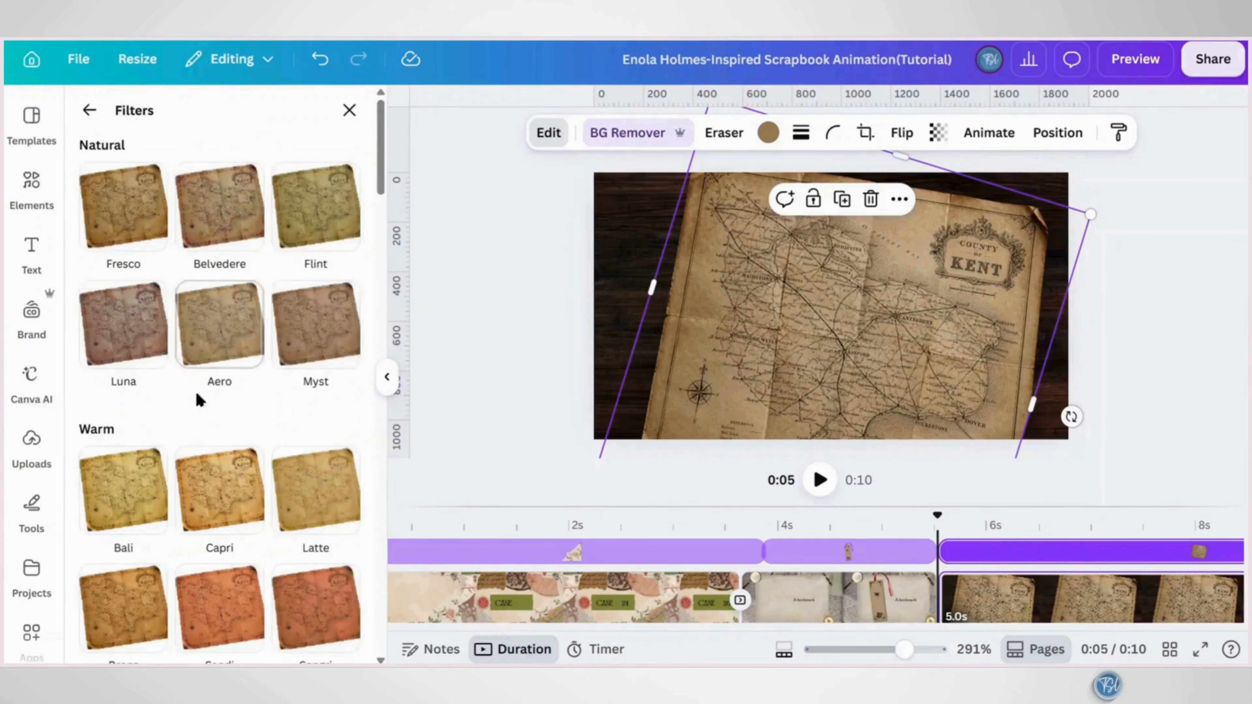
pyautogui.scroll(-10, 145, 424)
pyautogui.click(145, 424)
pyautogui.moveTo(300, 527); pyautogui.dragTo(205, 535)
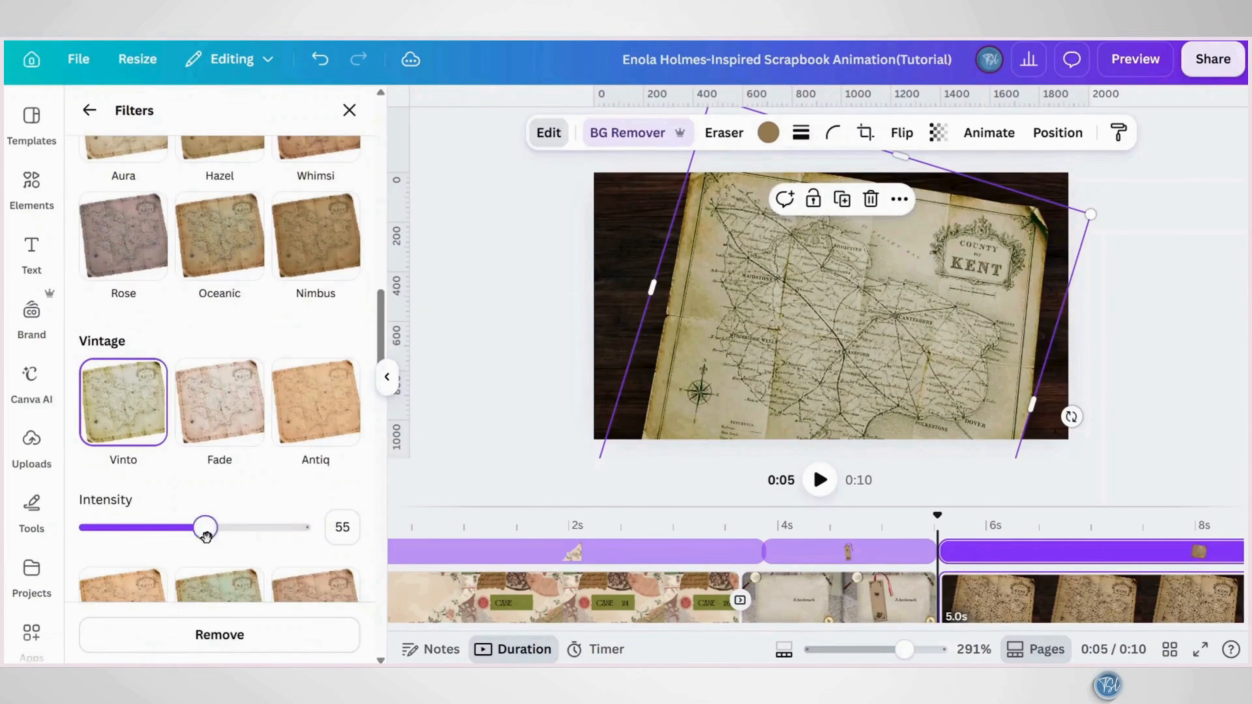
# Move the map mostly off the page's left edge and record a custom animation path carrying it horizontally back across the page
pyautogui.click(386, 376)
pyautogui.moveTo(675, 381); pyautogui.dragTo(255, 369)
pyautogui.click(825, 133)
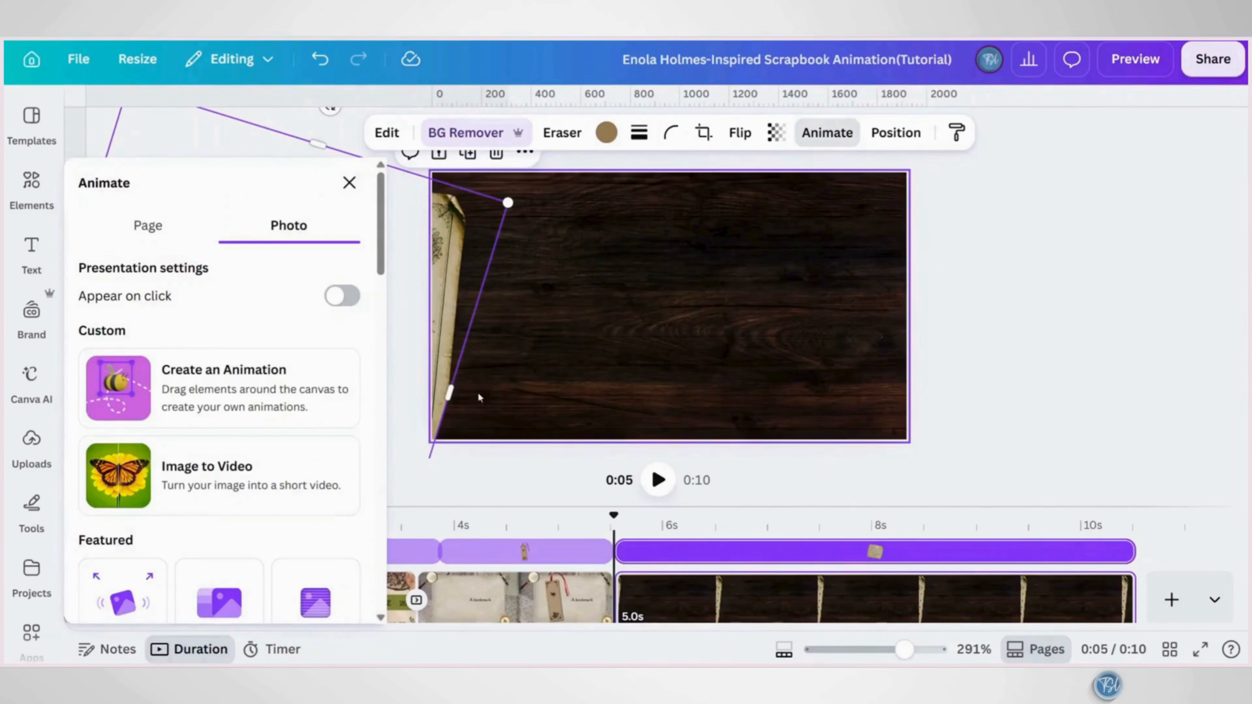
pyautogui.click(255, 406)
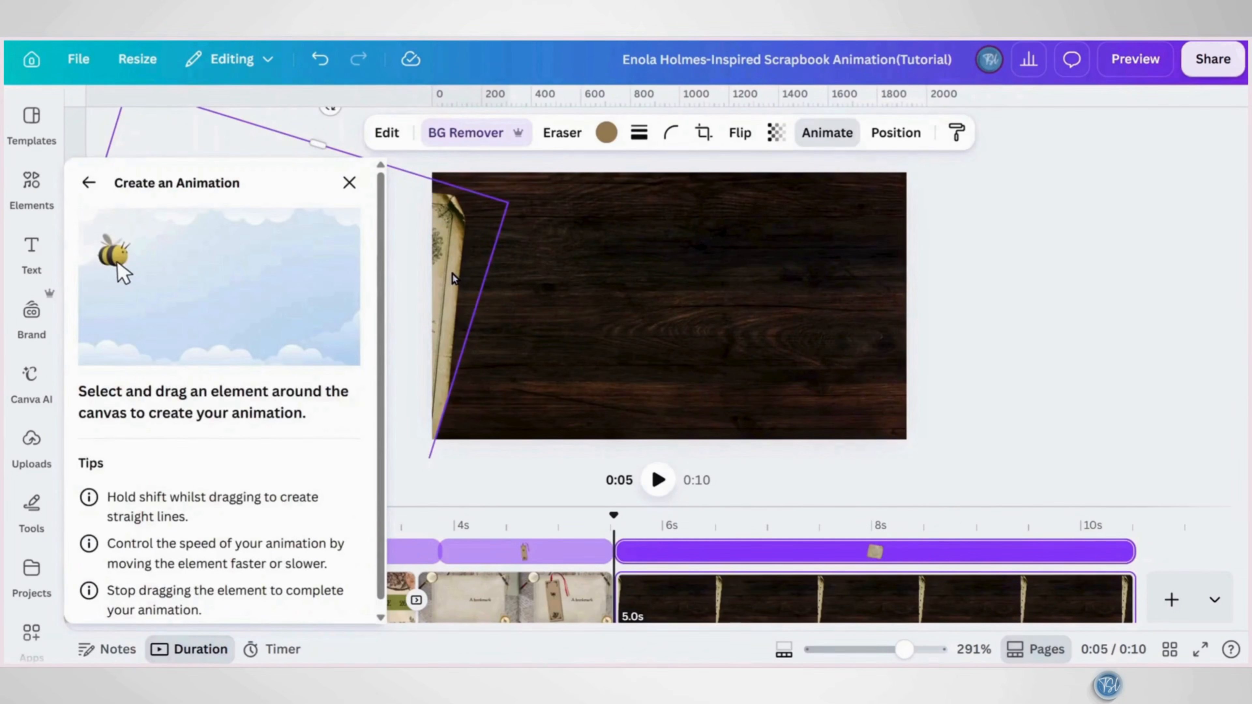
pyautogui.moveTo(453, 279); pyautogui.dragTo(872, 275)
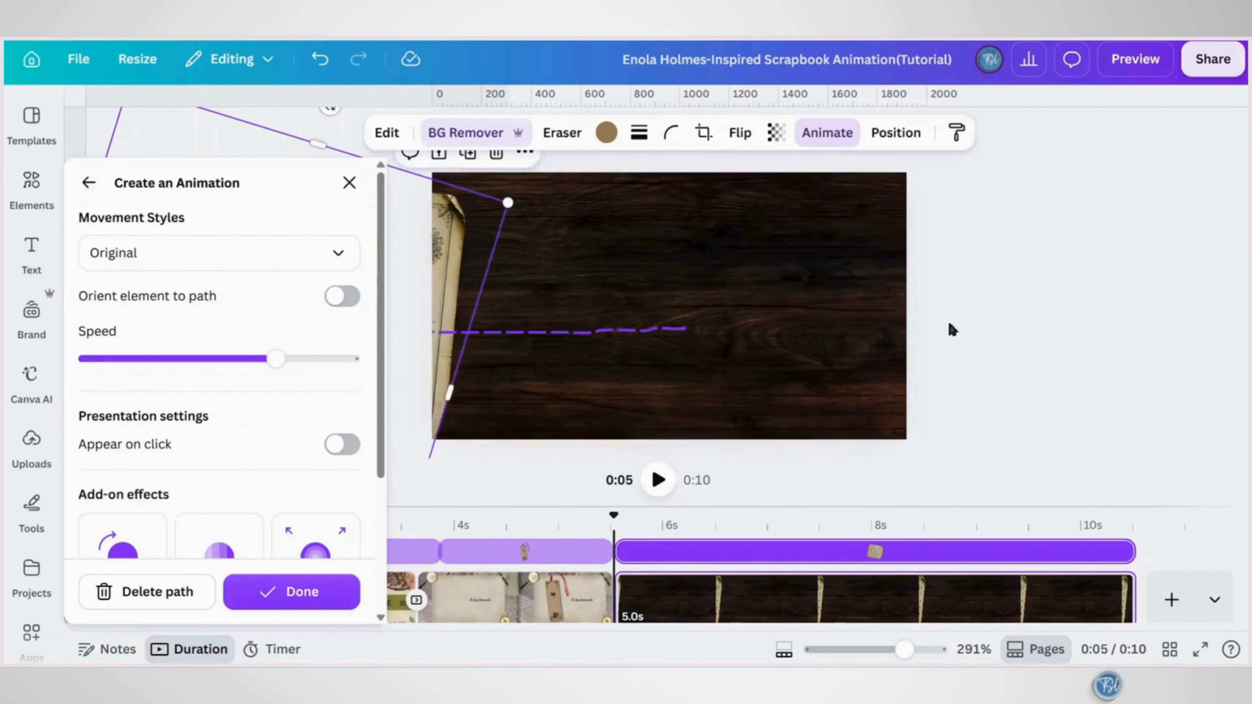
# Set the map animation's movement style to Smooth, raise its speed slightly, and finish the animation
pyautogui.click(315, 252)
pyautogui.click(175, 340)
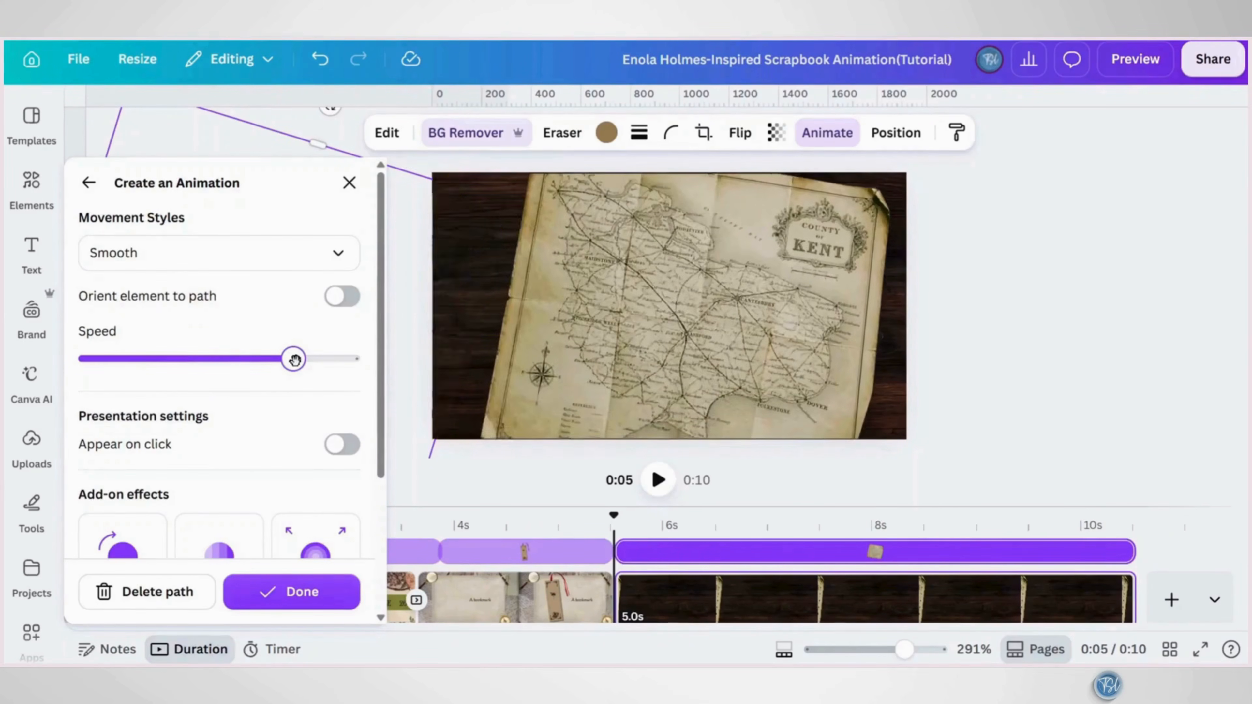
pyautogui.click(333, 610)
# Add a text reading "Canterbury" in the Bugaki font to the wooden map page
pyautogui.click(752, 599)
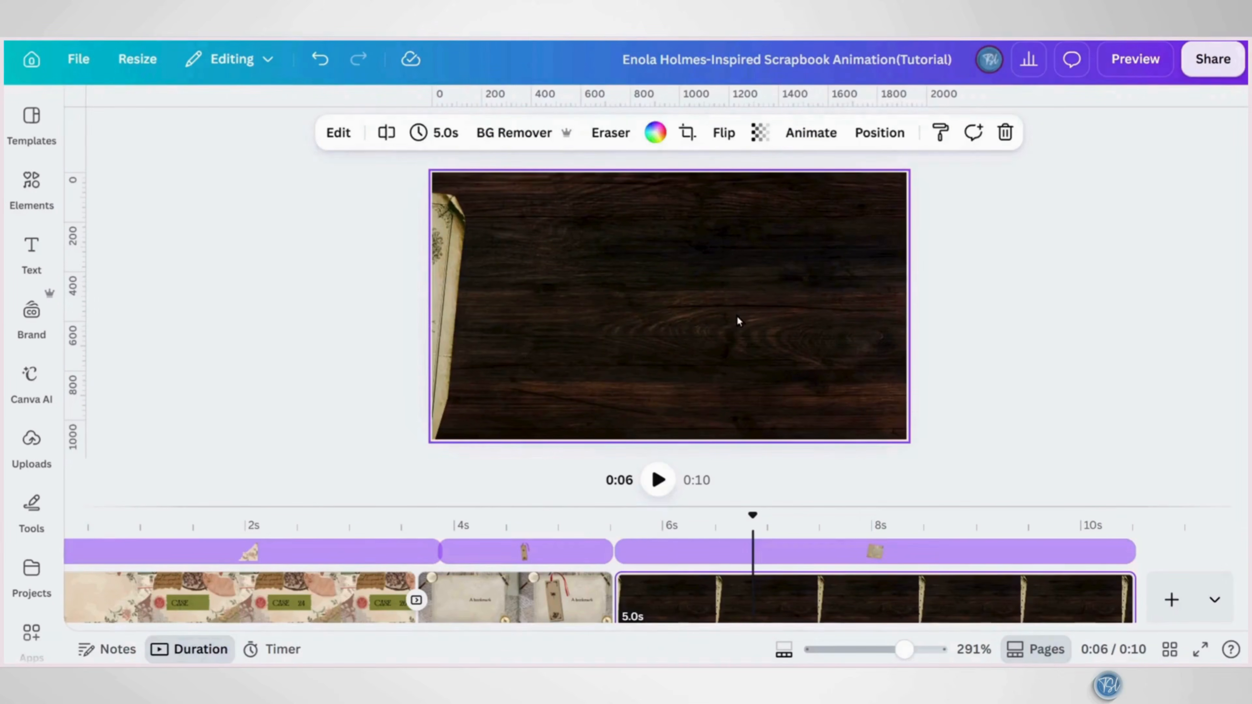
pyautogui.press('t')
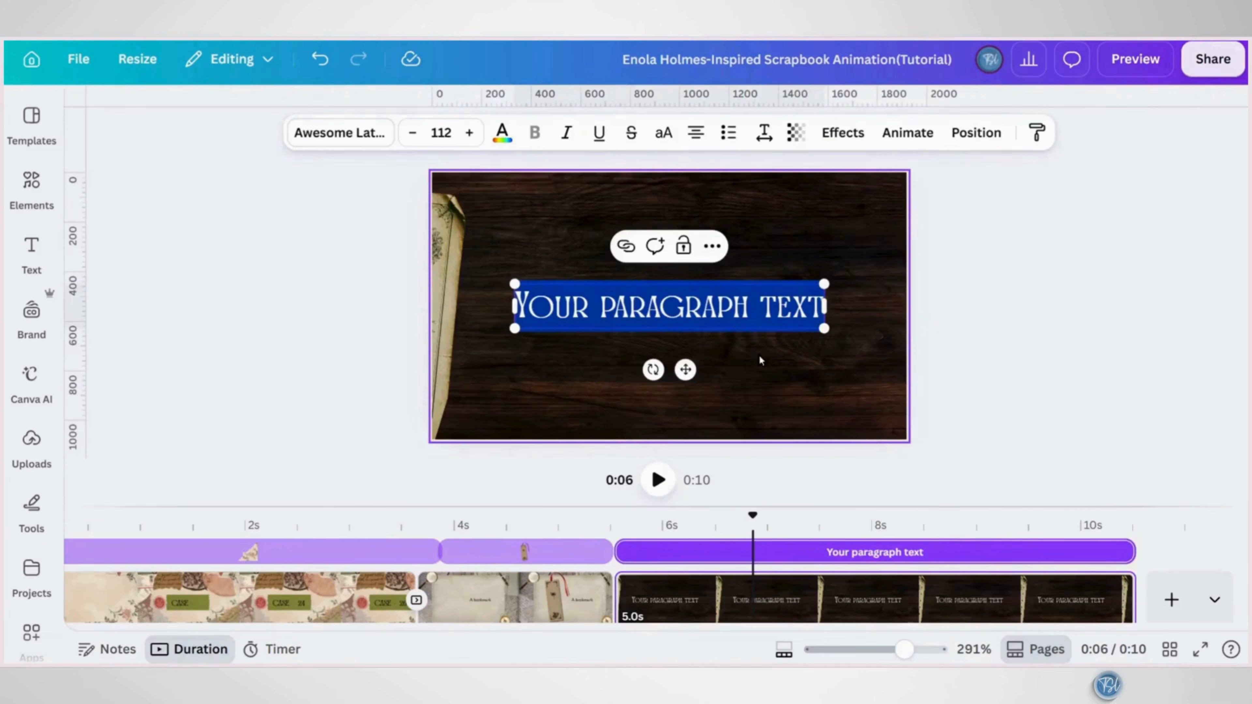
pyautogui.click(359, 138)
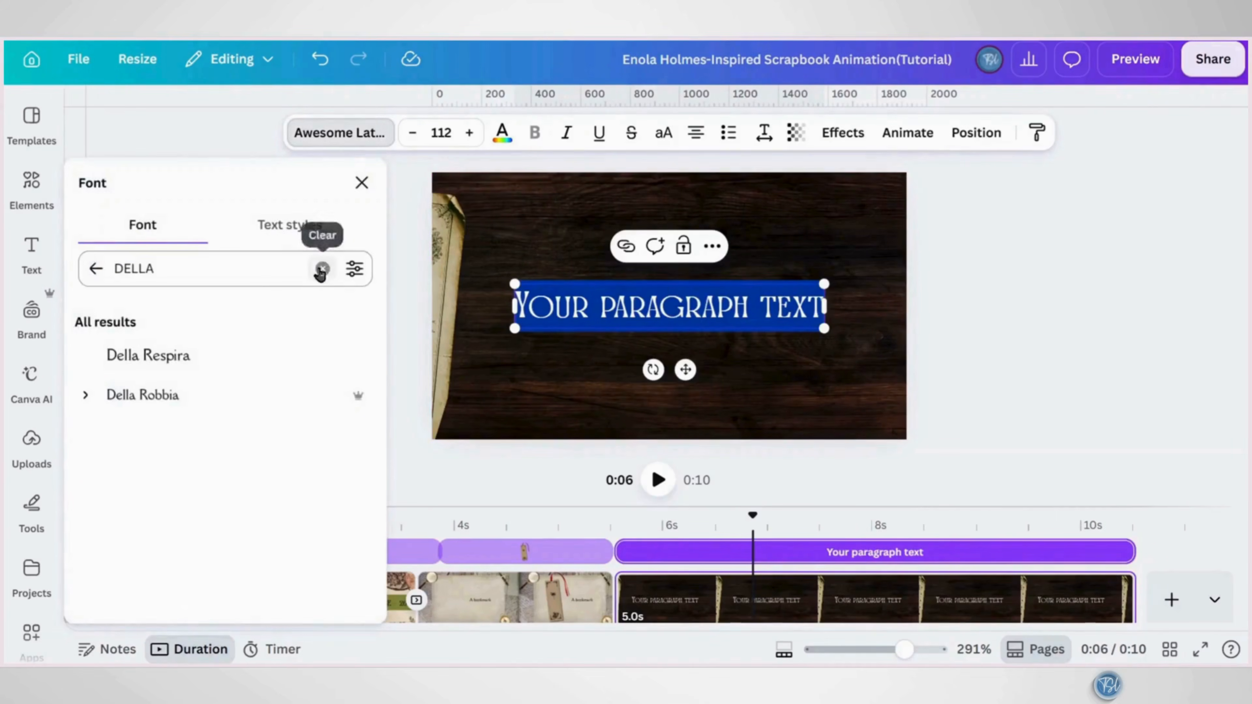
pyautogui.click(321, 269)
pyautogui.write('Bugaki')
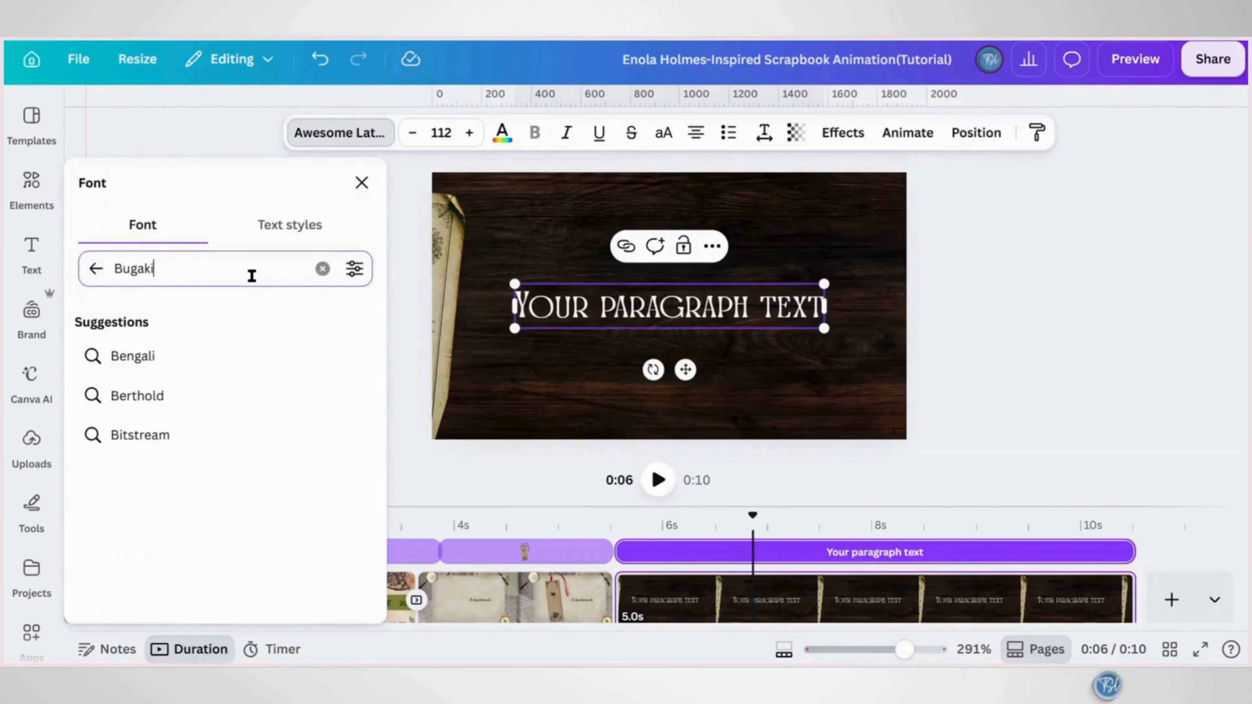
pyautogui.press('Return')
pyautogui.write('Canterbury')
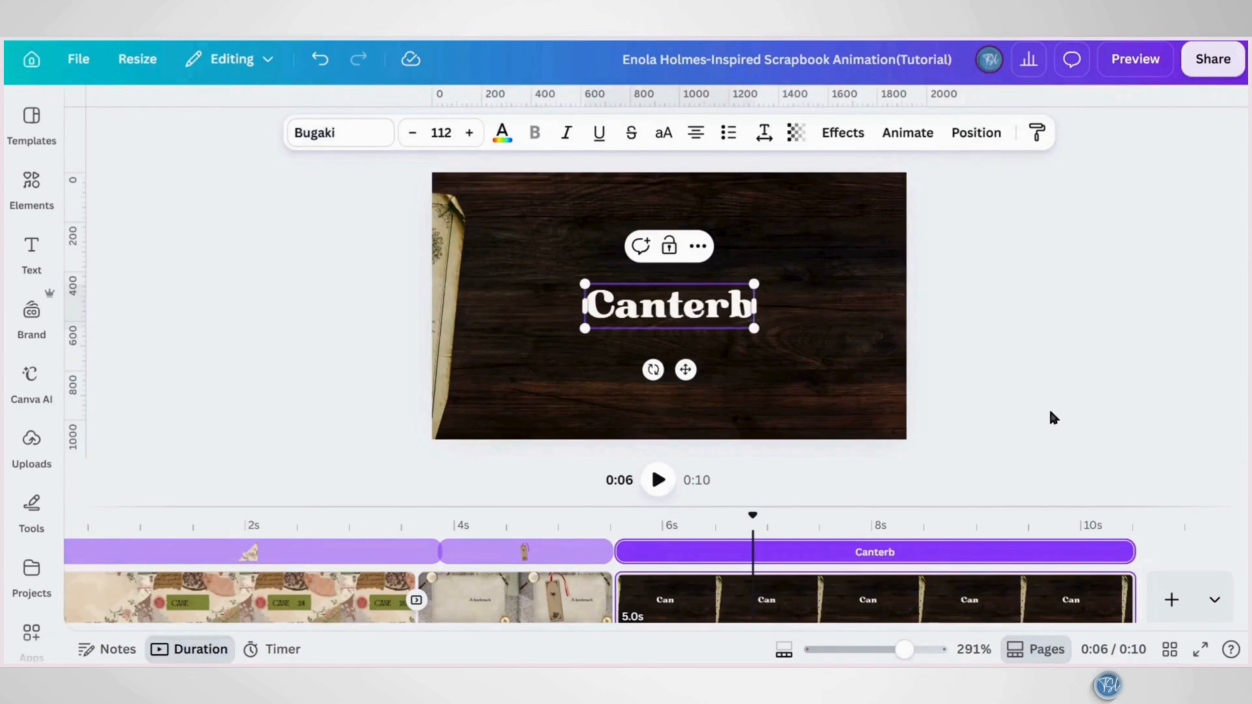
# Recolour the "Canterbury" text dark brown and keep its text box selected
pyautogui.hotkey('ctrl', 'a')
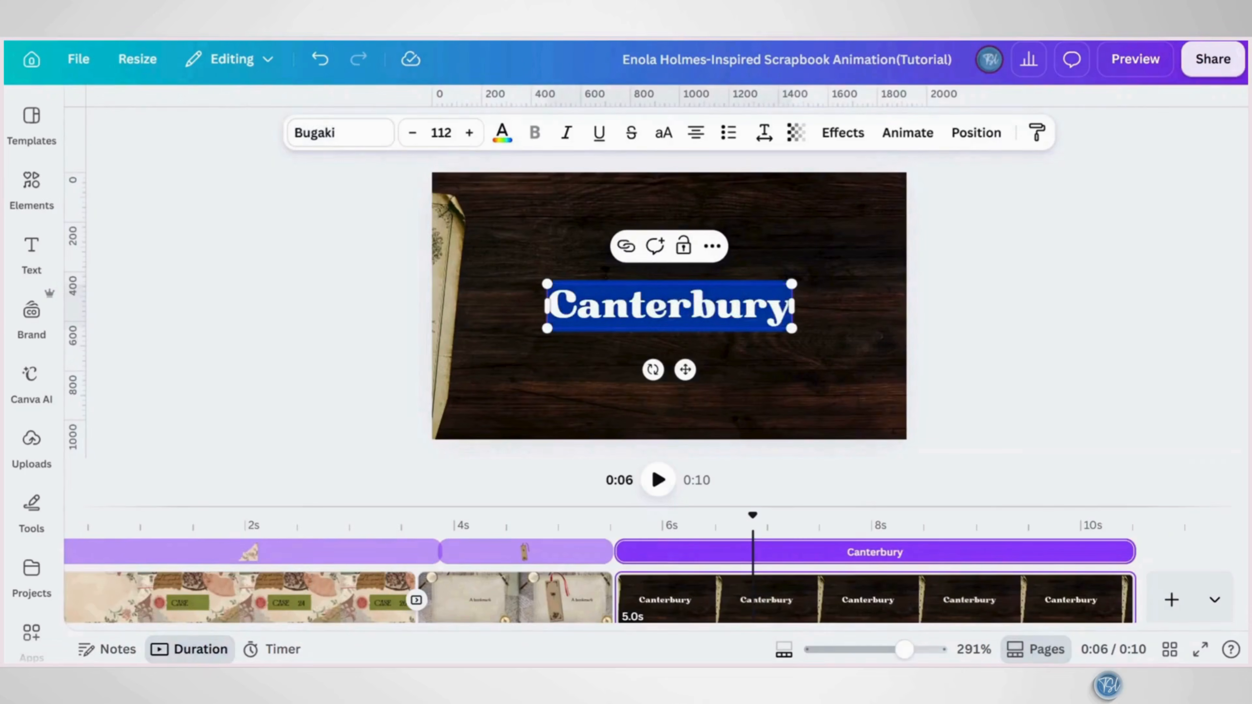
pyautogui.click(501, 136)
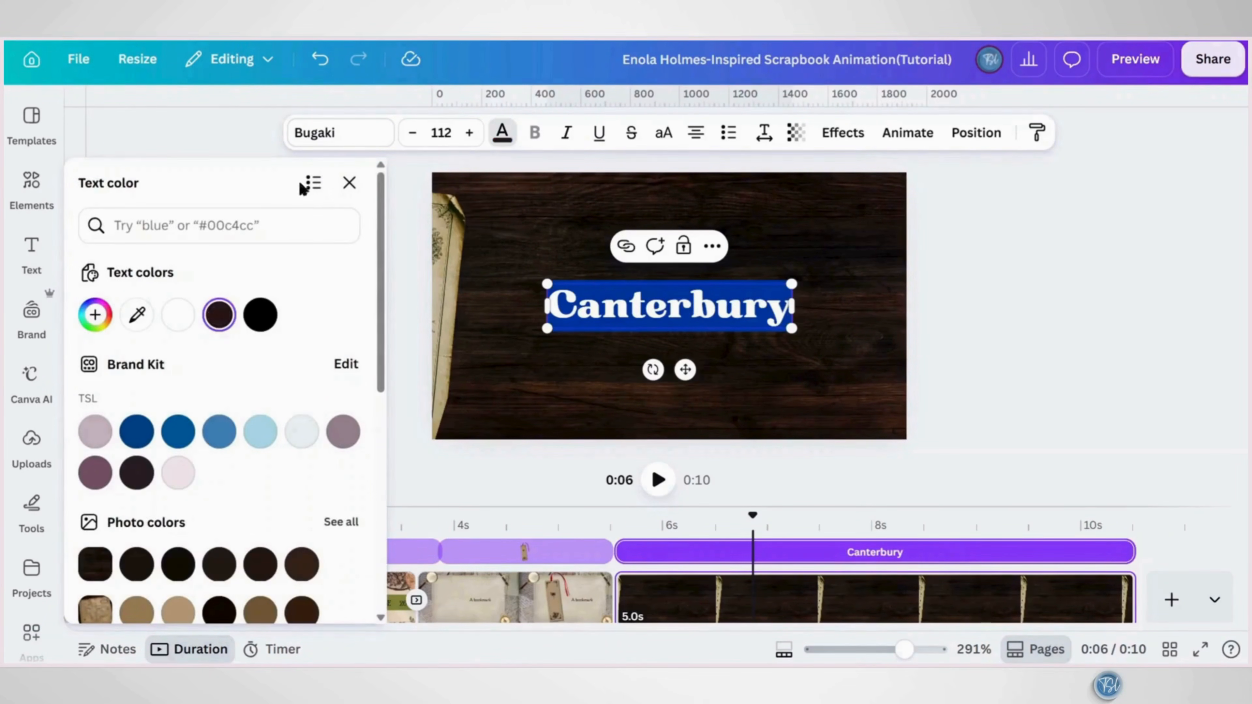
pyautogui.click(349, 183)
pyautogui.click(536, 226)
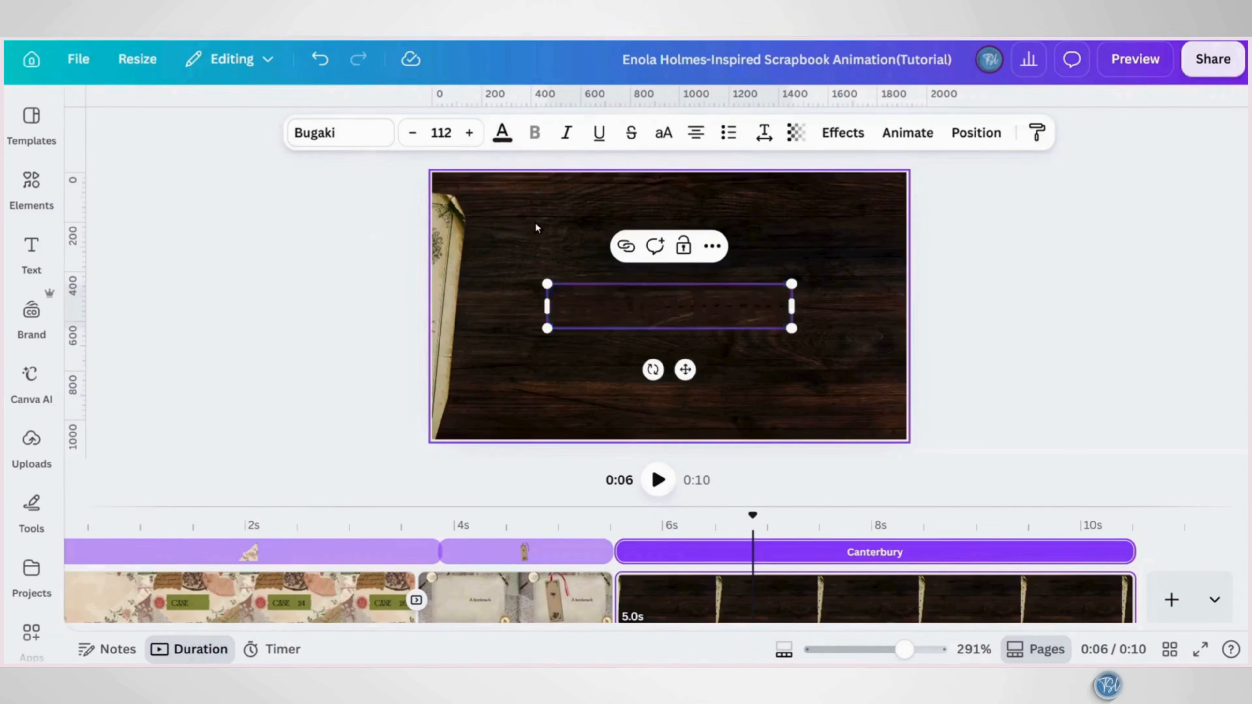
pyautogui.click(616, 313)
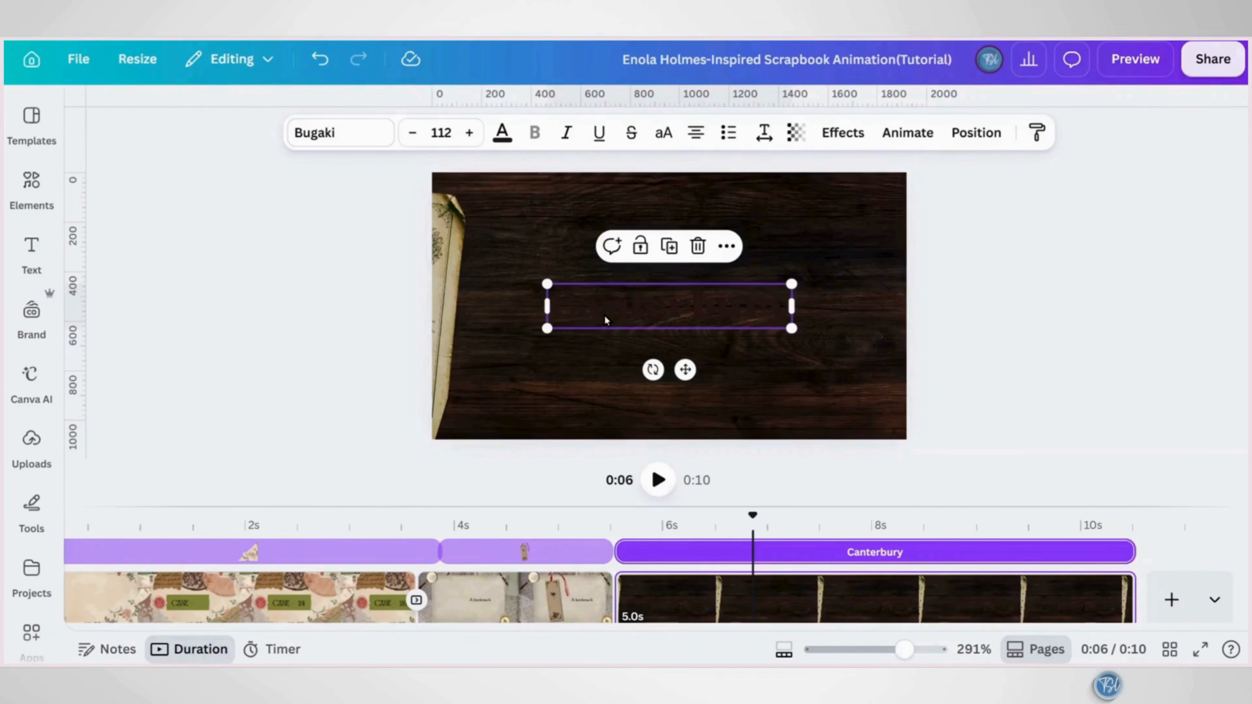
# Search the elements for "Watercolor Paint Stroke" and show all matching graphics
pyautogui.click(31, 188)
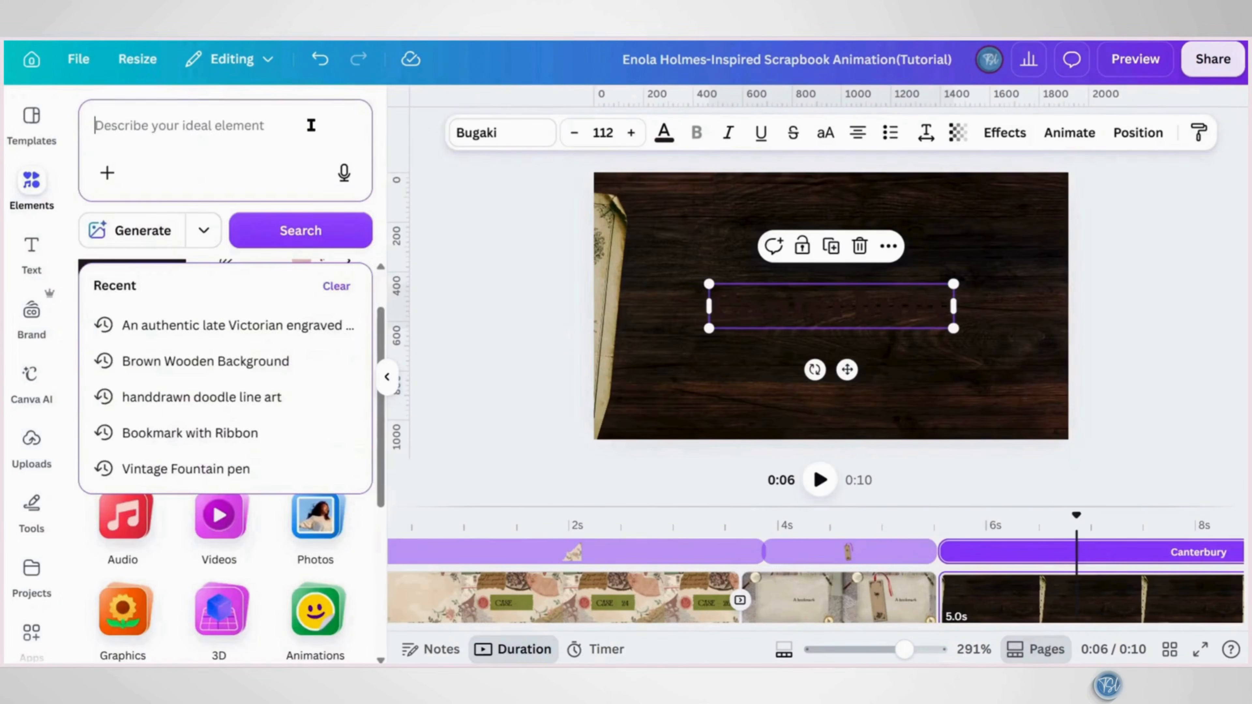
pyautogui.write('Watercolor Paint Stroke')
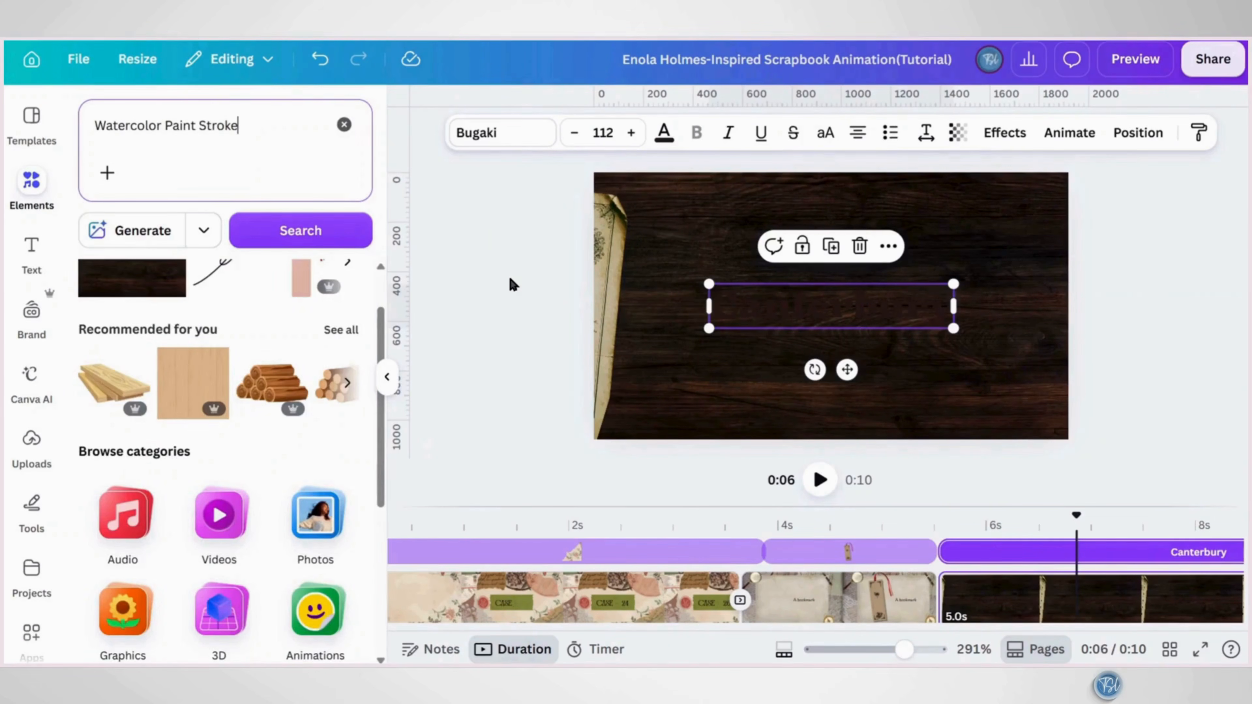
pyautogui.press('Return')
pyautogui.click(341, 321)
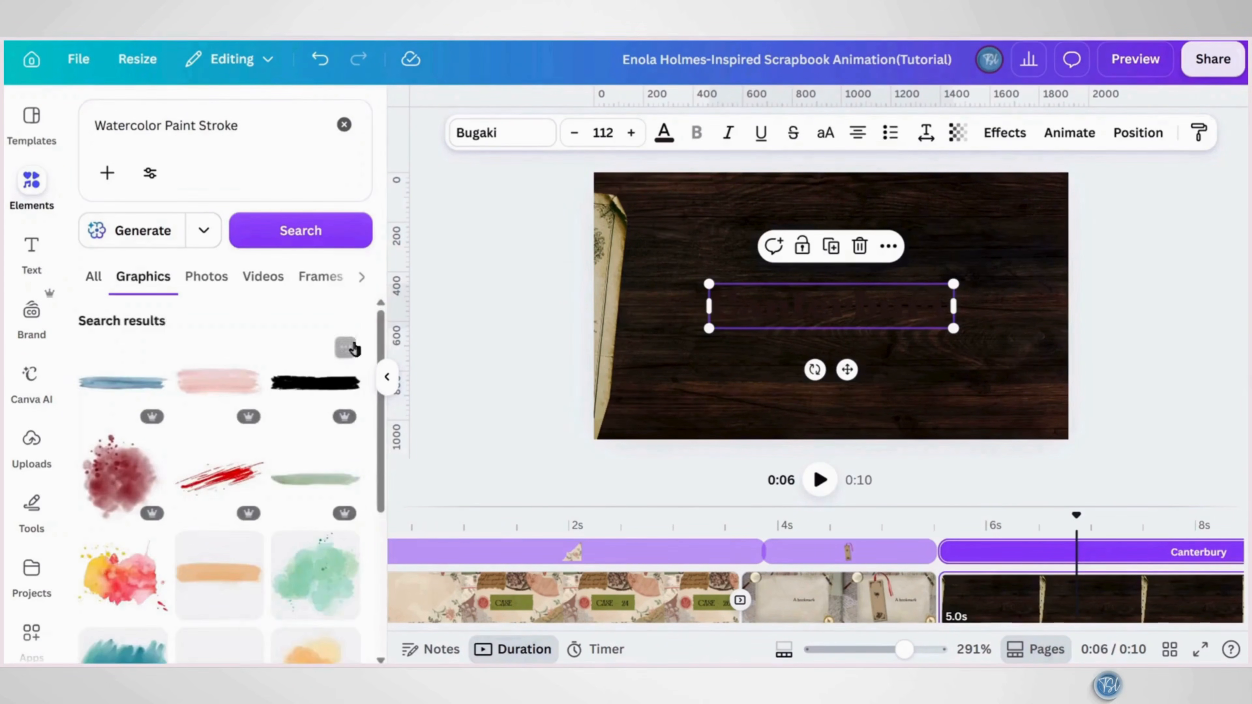
# Add the beige watercolor paint stroke graphic behind "Canterbury" and set the text size to 55
pyautogui.scroll(-10, 266, 476)
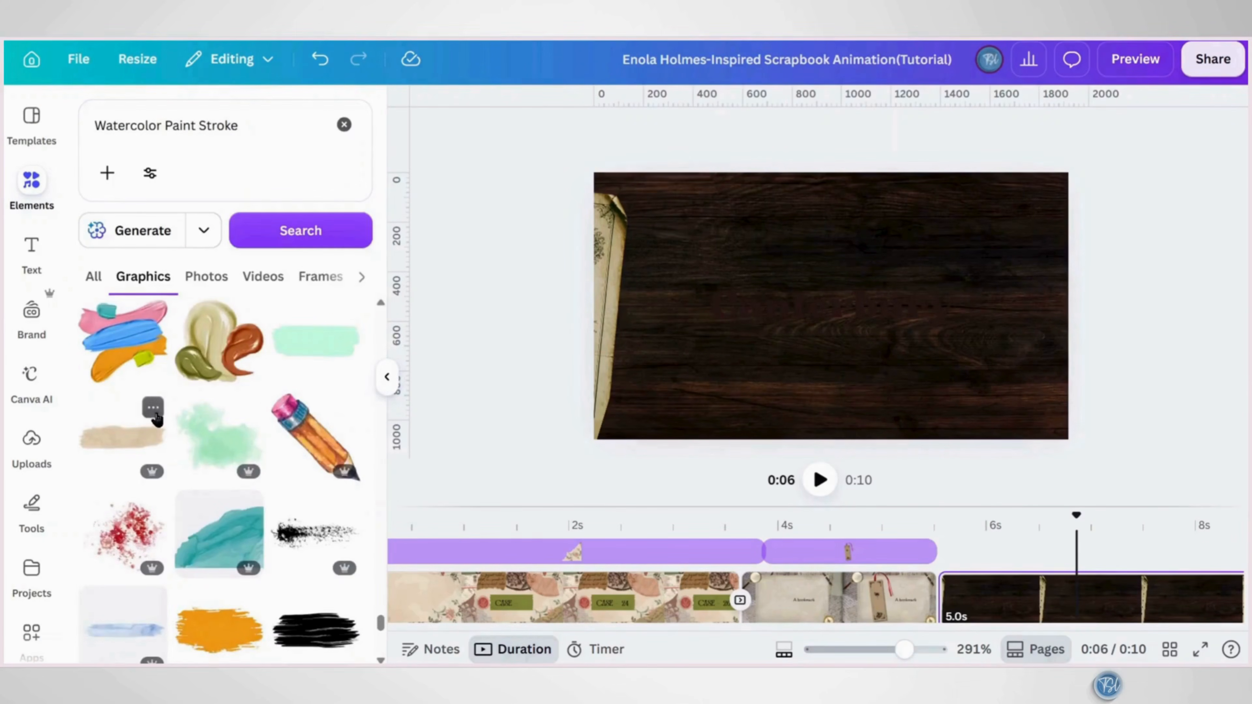
pyautogui.click(153, 408)
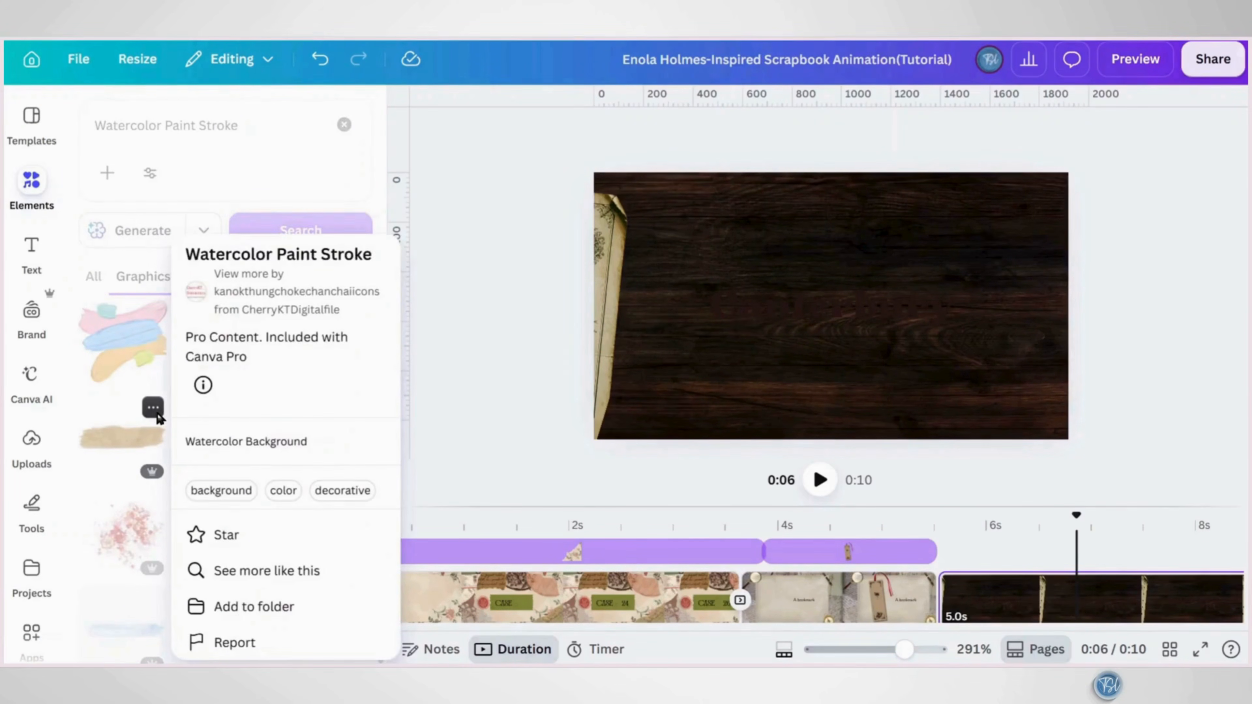
pyautogui.click(118, 447)
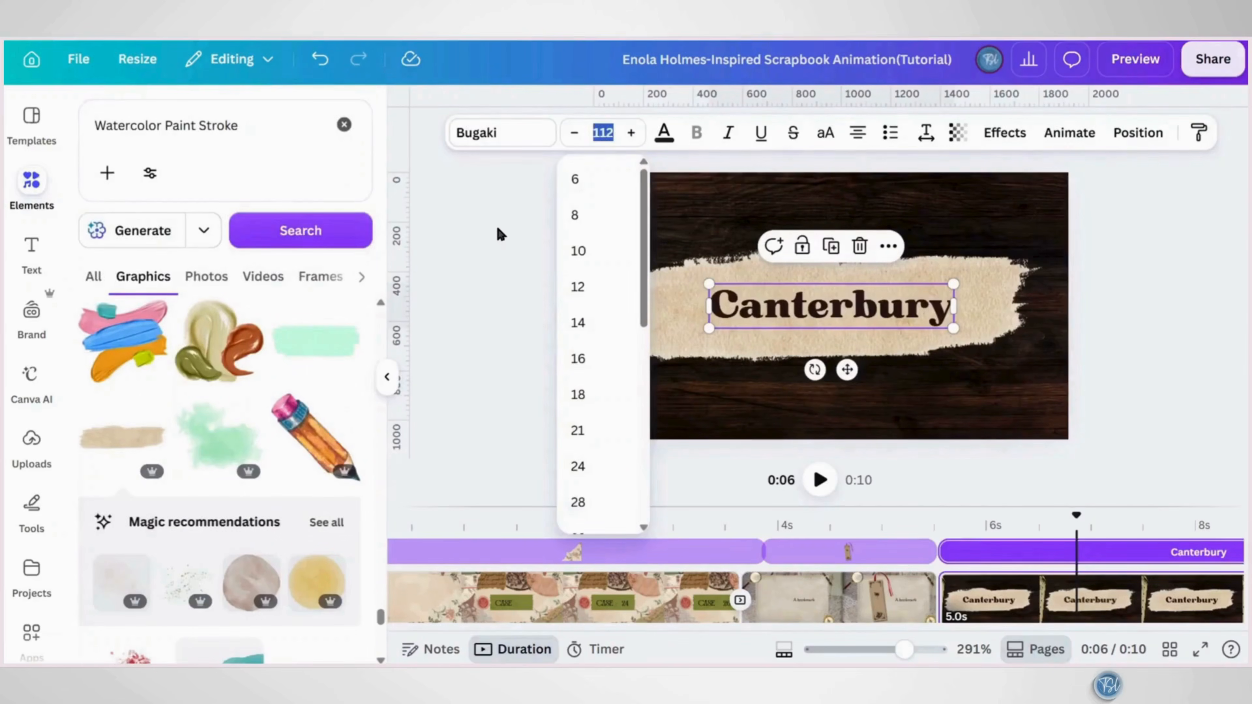
pyautogui.write('55')
pyautogui.press('Return')
# Shrink the beige paint stroke to fit closely around "Canterbury" and group the stroke with the text
pyautogui.click(673, 320)
pyautogui.moveTo(620, 364); pyautogui.dragTo(738, 341)
pyautogui.moveTo(1043, 247)
pyautogui.mouseDown()
pyautogui.moveTo(941, 313)
pyautogui.moveTo(924, 293)
pyautogui.moveTo(897, 304)
pyautogui.mouseUp()
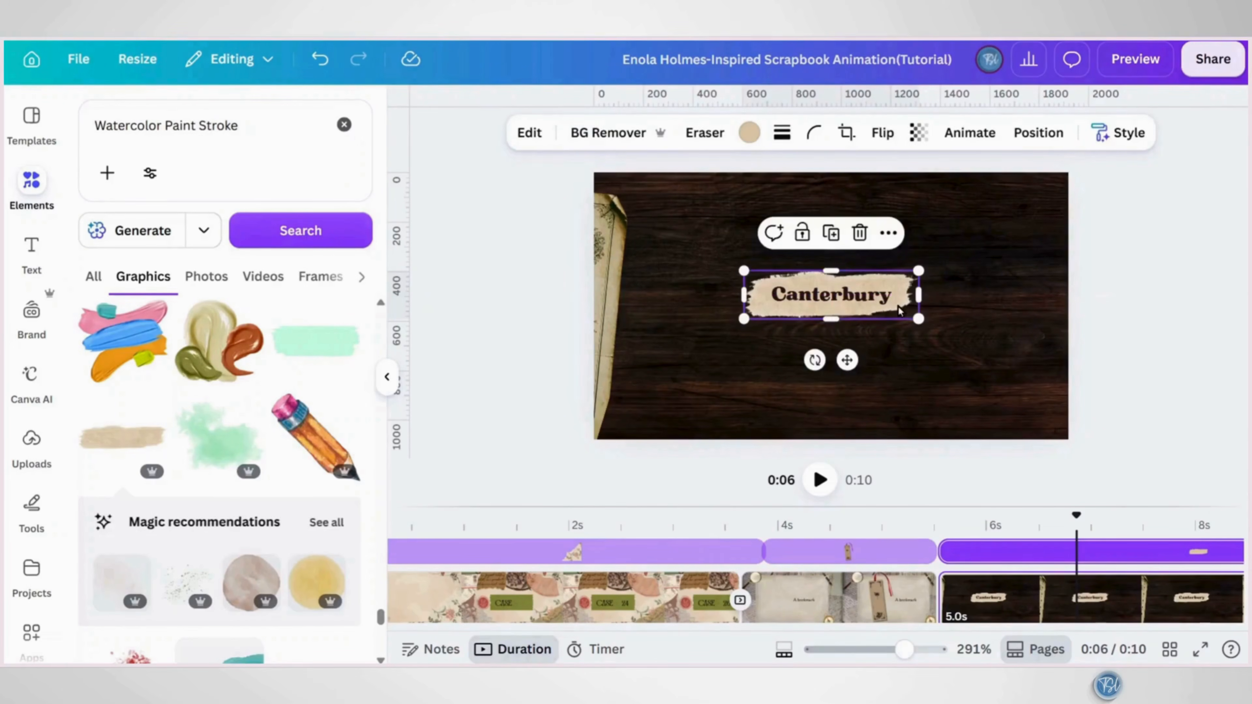
pyautogui.keyDown('shift'); pyautogui.click(874, 300); pyautogui.keyUp('shift')
pyautogui.click(773, 234)
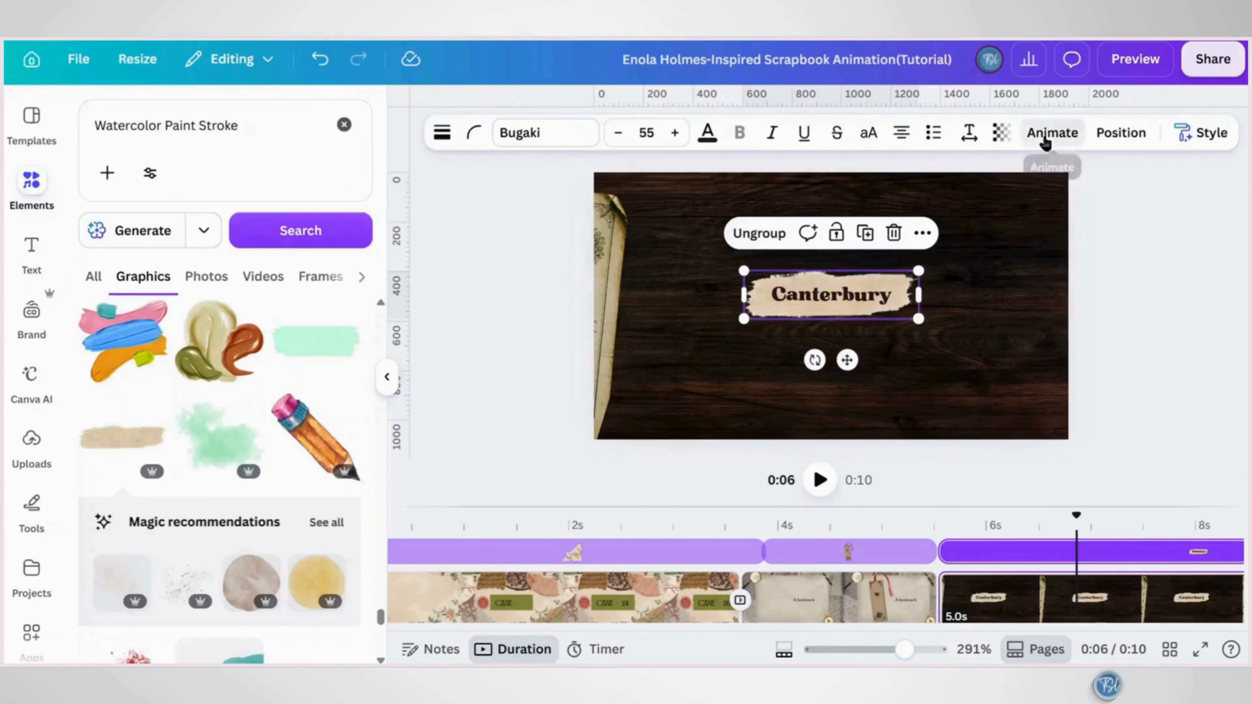
# Apply the Stomp animation to the grouped "Canterbury" label, playing on enter only
pyautogui.click(1046, 140)
pyautogui.scroll(-10, 307, 573)
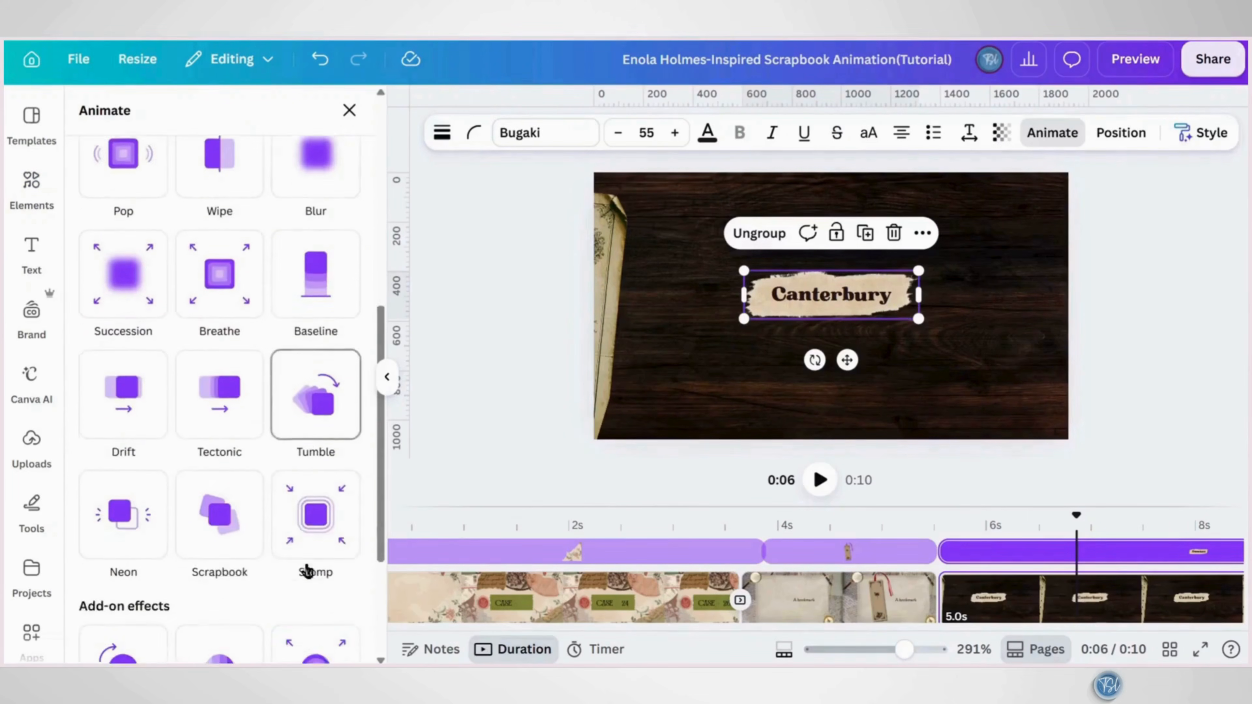
pyautogui.click(308, 534)
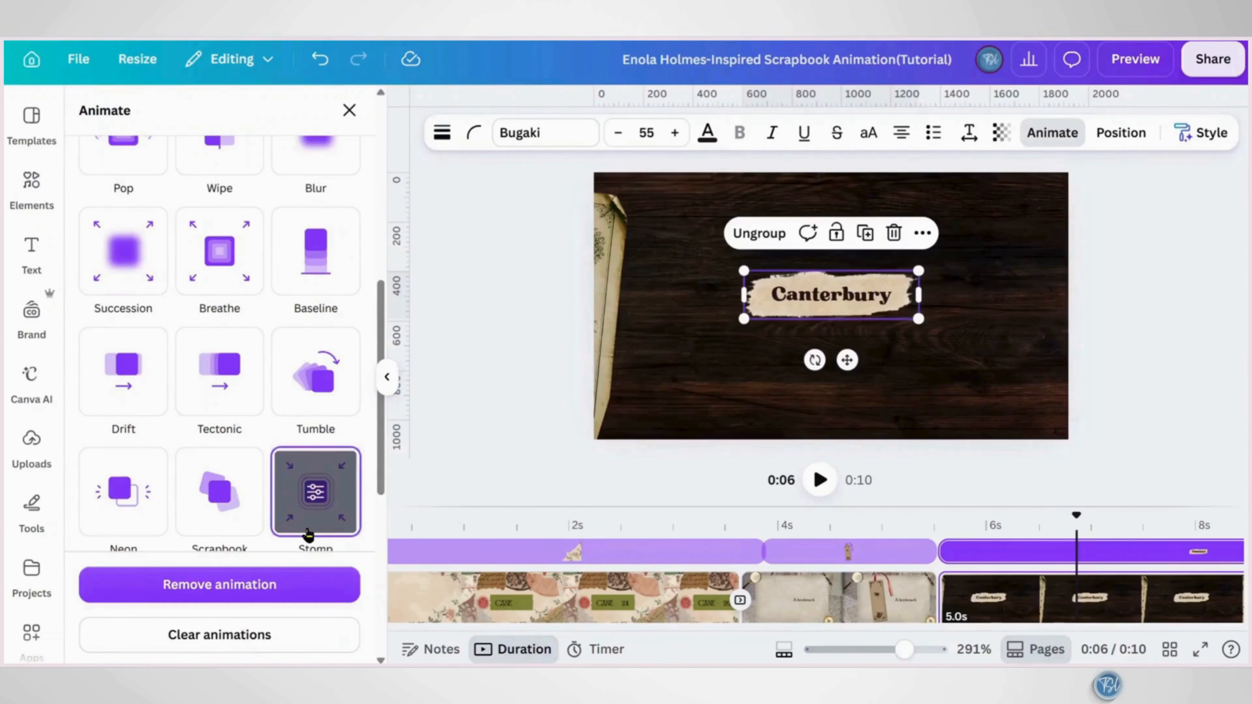
pyautogui.scroll(-3, 308, 534)
pyautogui.click(197, 495)
pyautogui.scroll(-2, 199, 495)
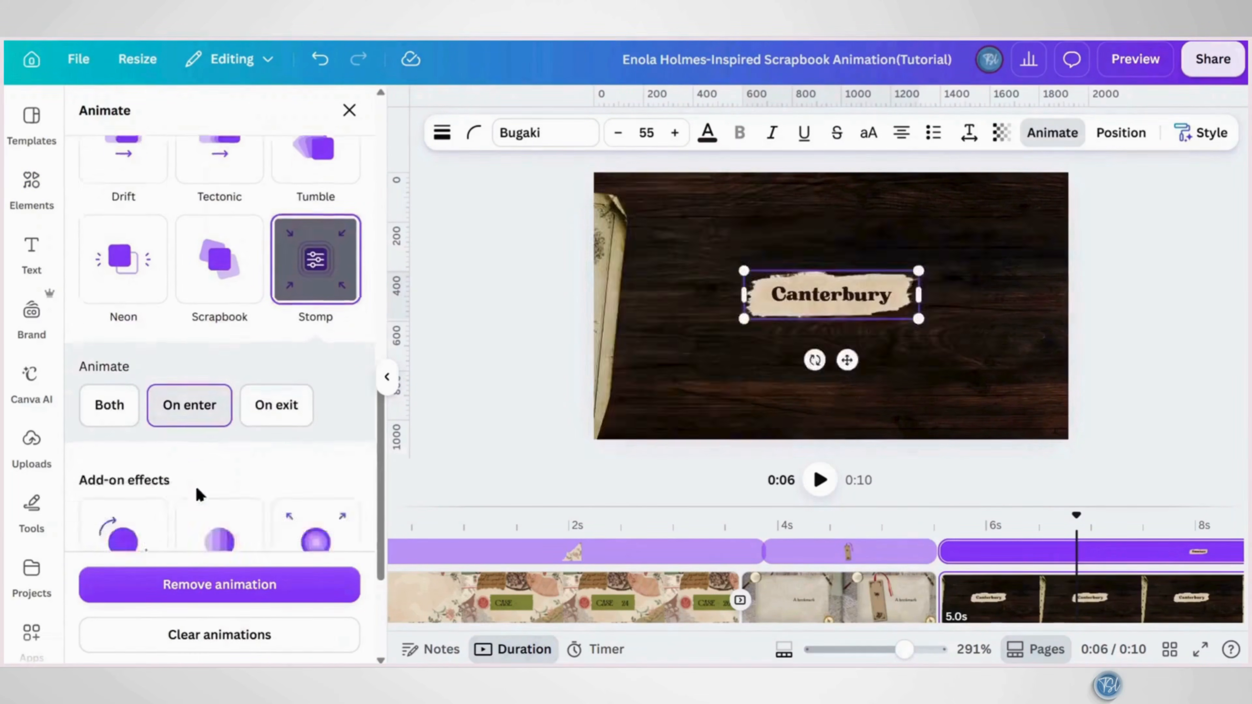
pyautogui.scroll(-2, 199, 495)
# Delay the "Canterbury" label's start to about 6 s, tilt it clockwise beside the map, and preview the page
pyautogui.moveTo(941, 552); pyautogui.dragTo(992, 552)
pyautogui.moveTo(814, 360); pyautogui.dragTo(799, 356)
pyautogui.moveTo(852, 301); pyautogui.dragTo(889, 299)
pyautogui.moveTo(870, 359); pyautogui.dragTo(897, 368)
pyautogui.click(954, 524)
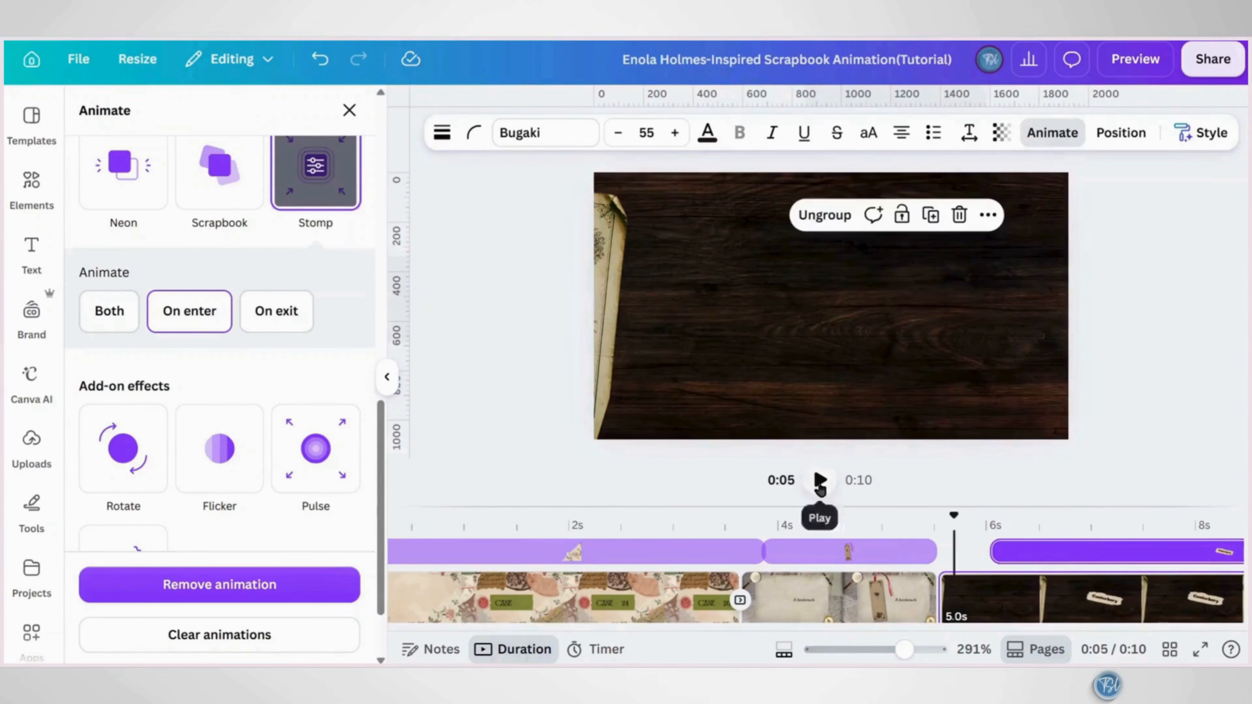
pyautogui.click(819, 481)
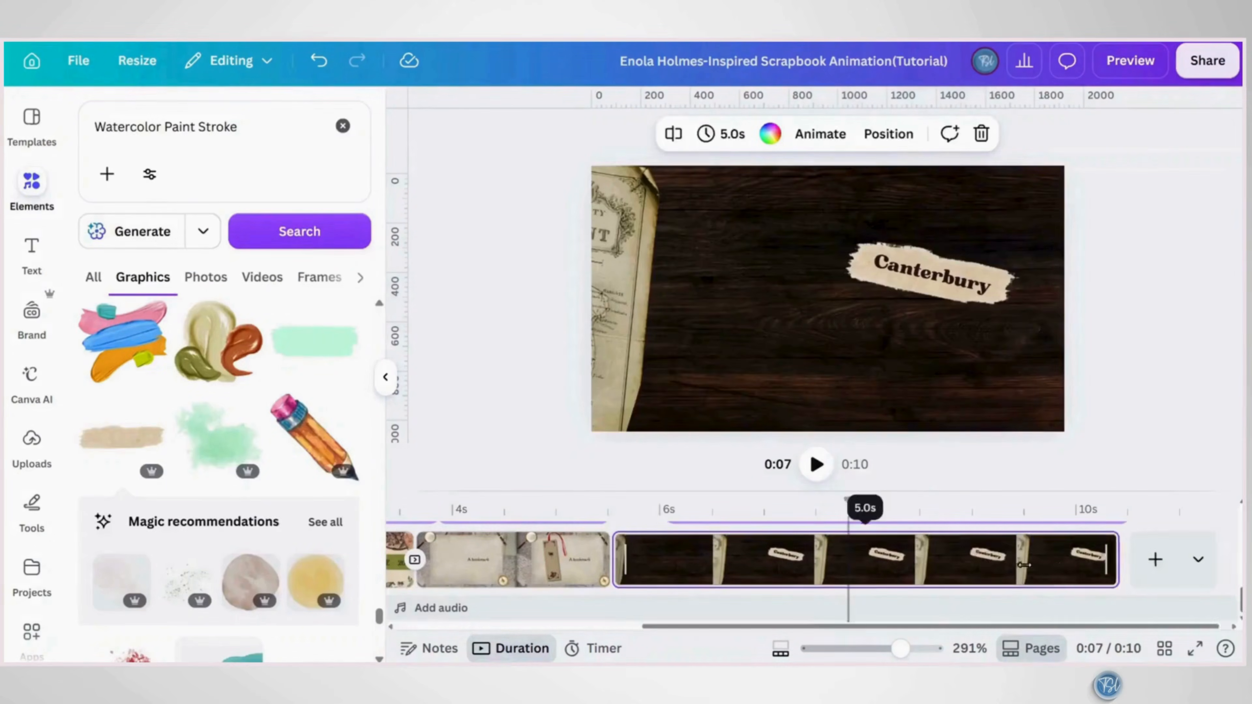
# Add a blank page after the map page and search the graphics for "Vintage Paper with Flowers"
pyautogui.click(1153, 559)
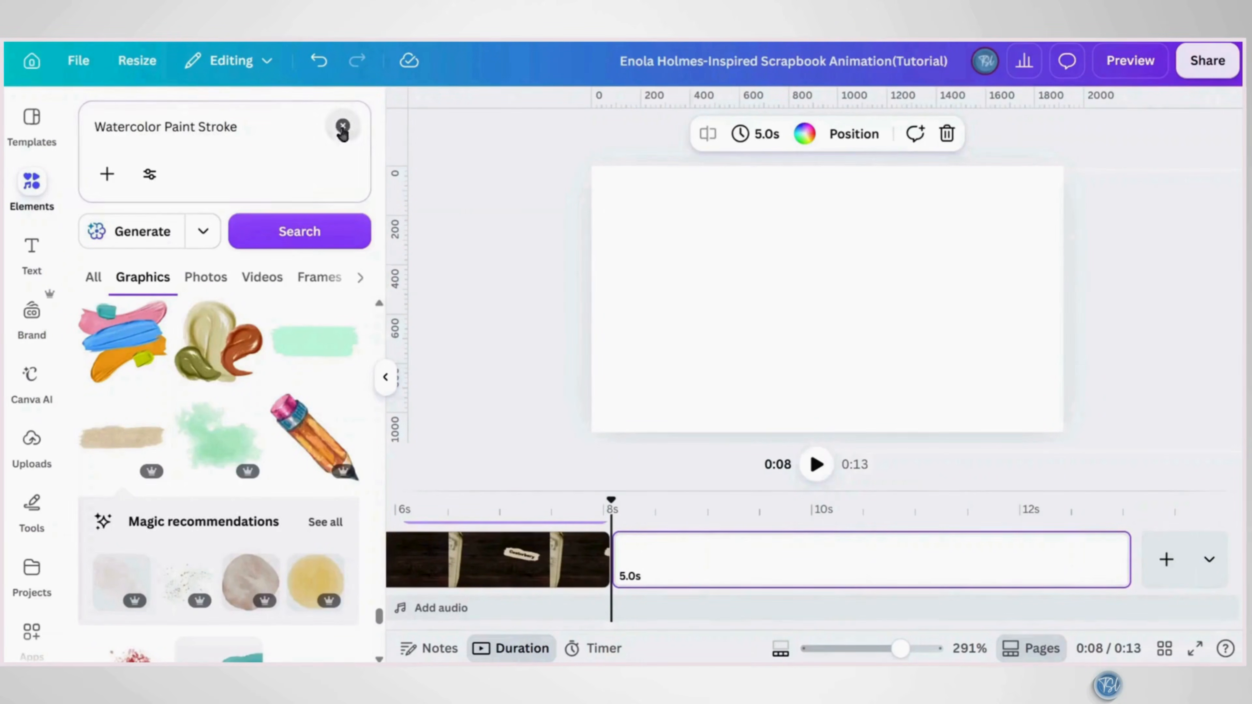
pyautogui.click(342, 127)
pyautogui.write('Vintage Paper with Flowers')
pyautogui.press('Return')
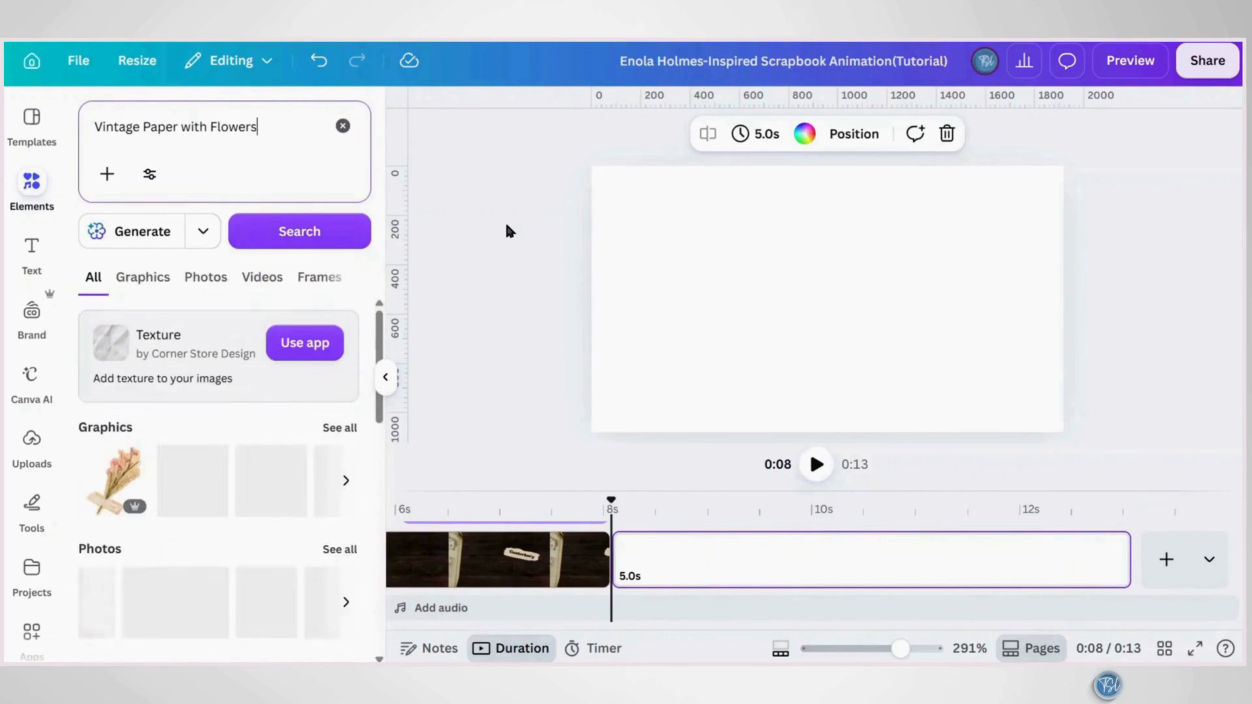
pyautogui.click(330, 428)
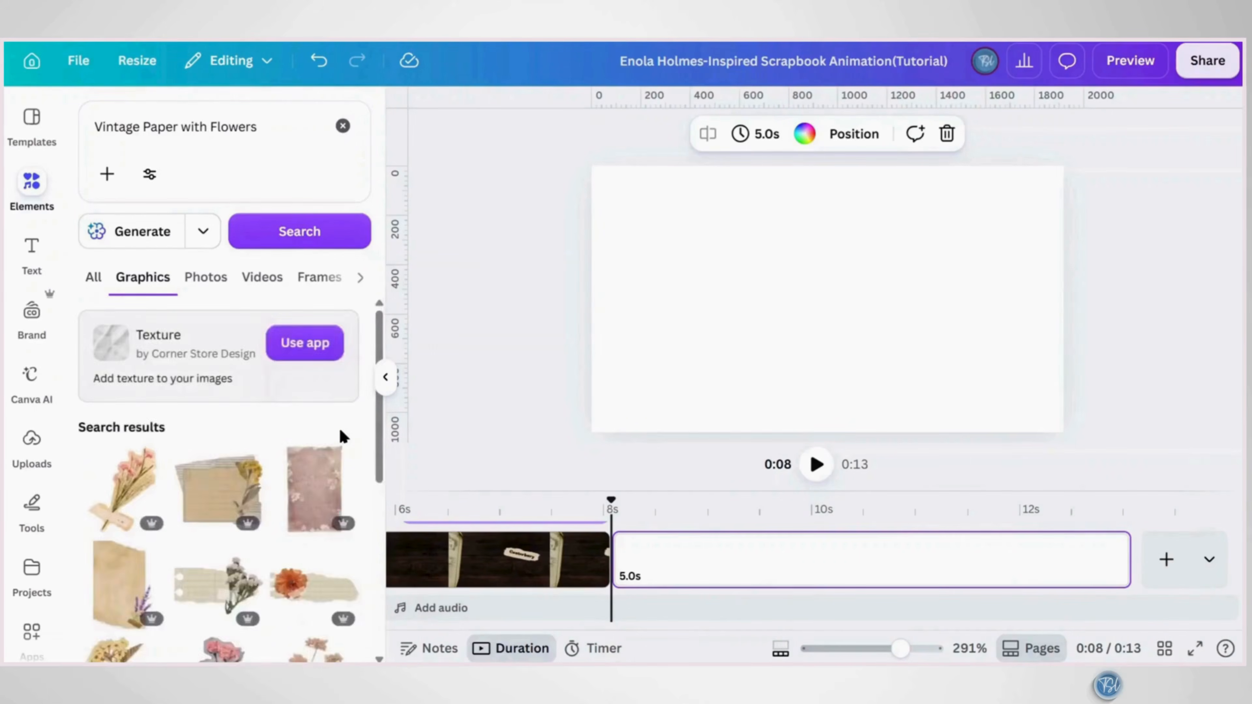
# Add the burnt-edge vintage paper with black floral drawings, rotate it to landscape, and set it as the page background
pyautogui.scroll(-5, 340, 434)
pyautogui.click(345, 320)
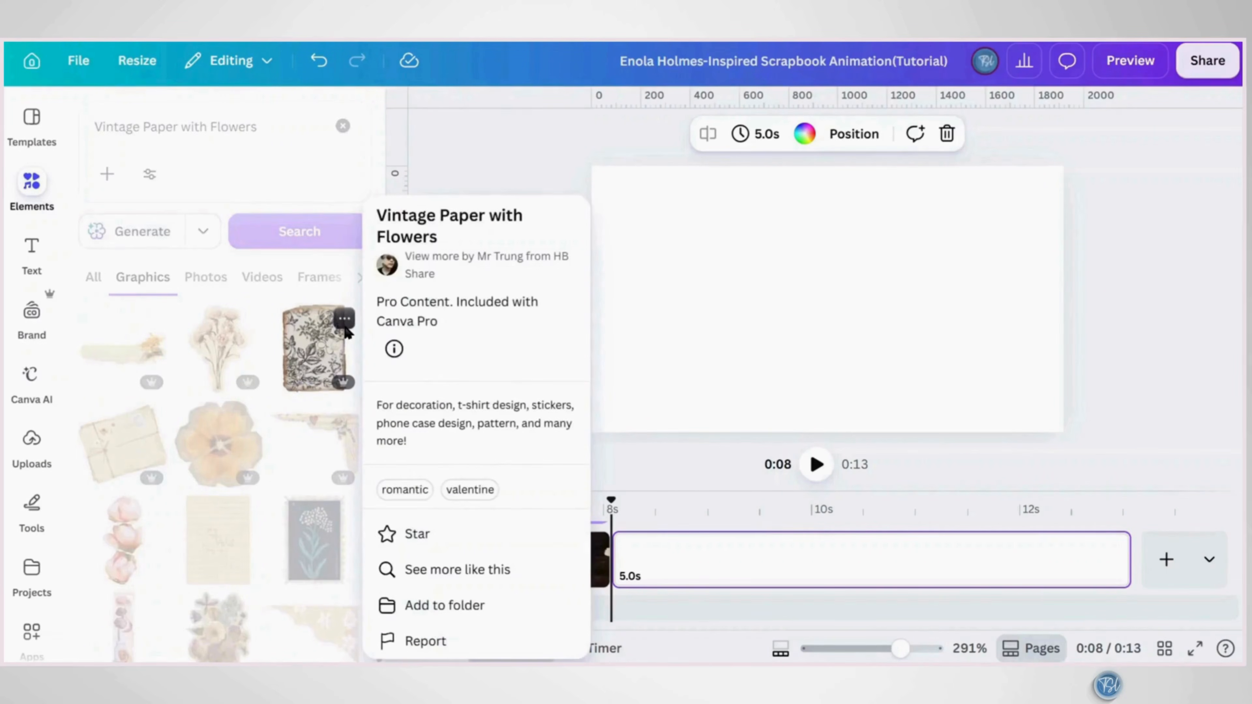
pyautogui.click(311, 358)
pyautogui.click(310, 362)
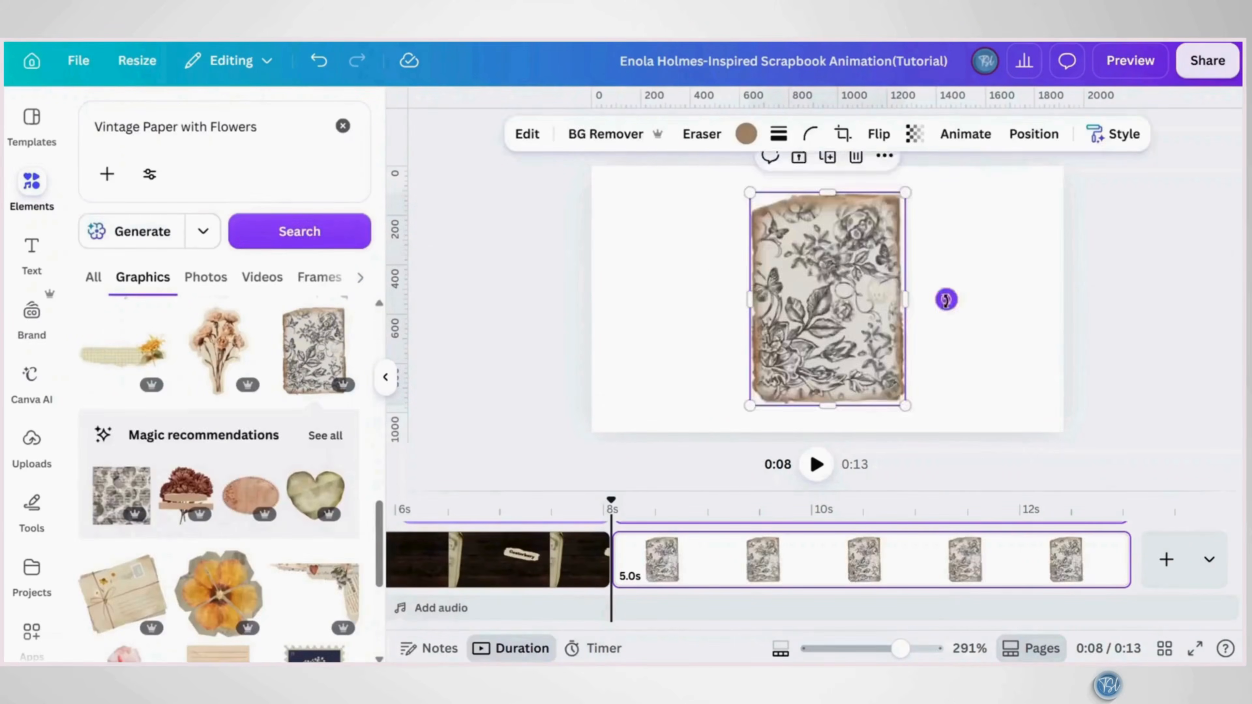
pyautogui.moveTo(944, 300); pyautogui.dragTo(833, 259)
pyautogui.click(884, 186)
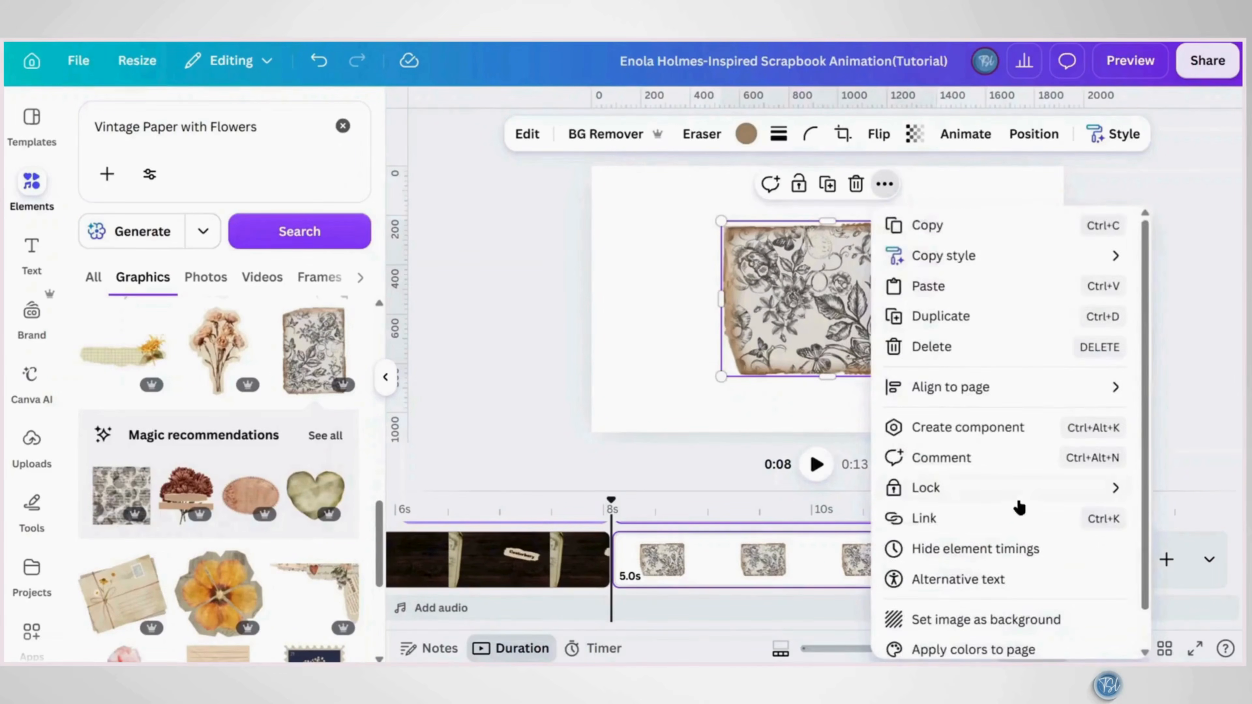
pyautogui.scroll(-1, 1015, 513)
pyautogui.click(991, 577)
# Set the floral paper background's vignette to 100 in its image adjustments and finish adjusting
pyautogui.click(498, 133)
pyautogui.click(114, 298)
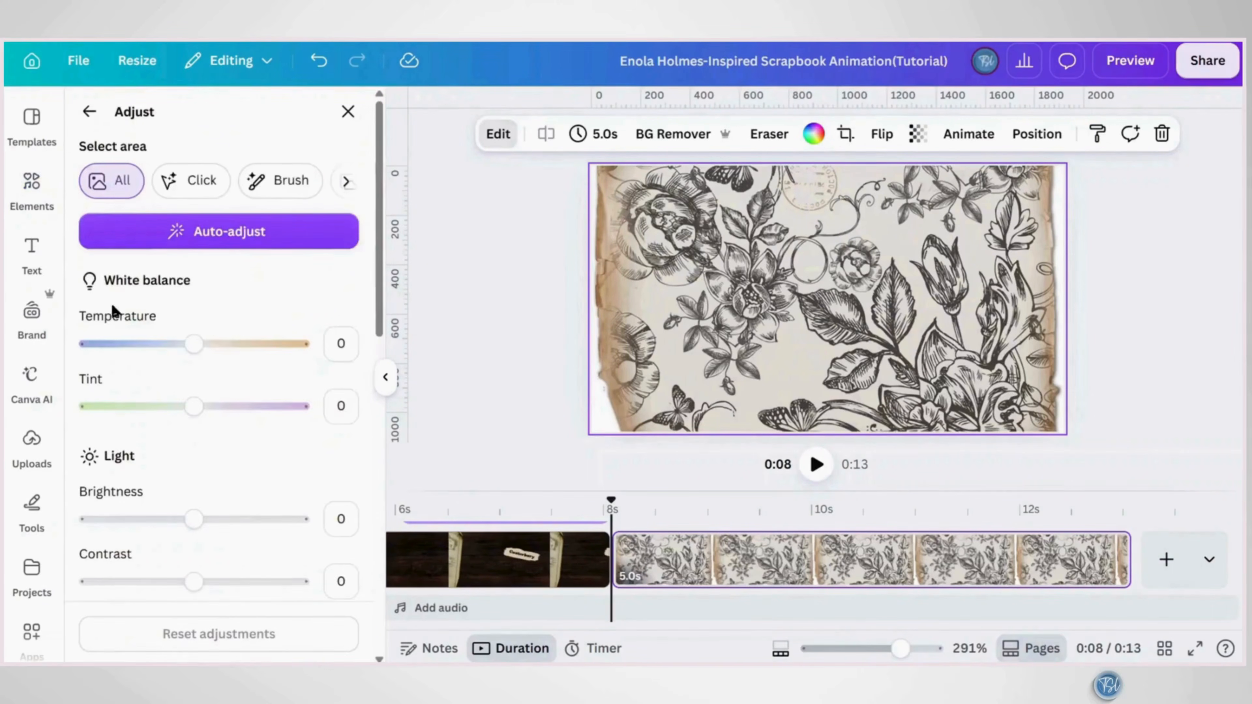
pyautogui.scroll(-10, 246, 498)
pyautogui.scroll(-1, 246, 500)
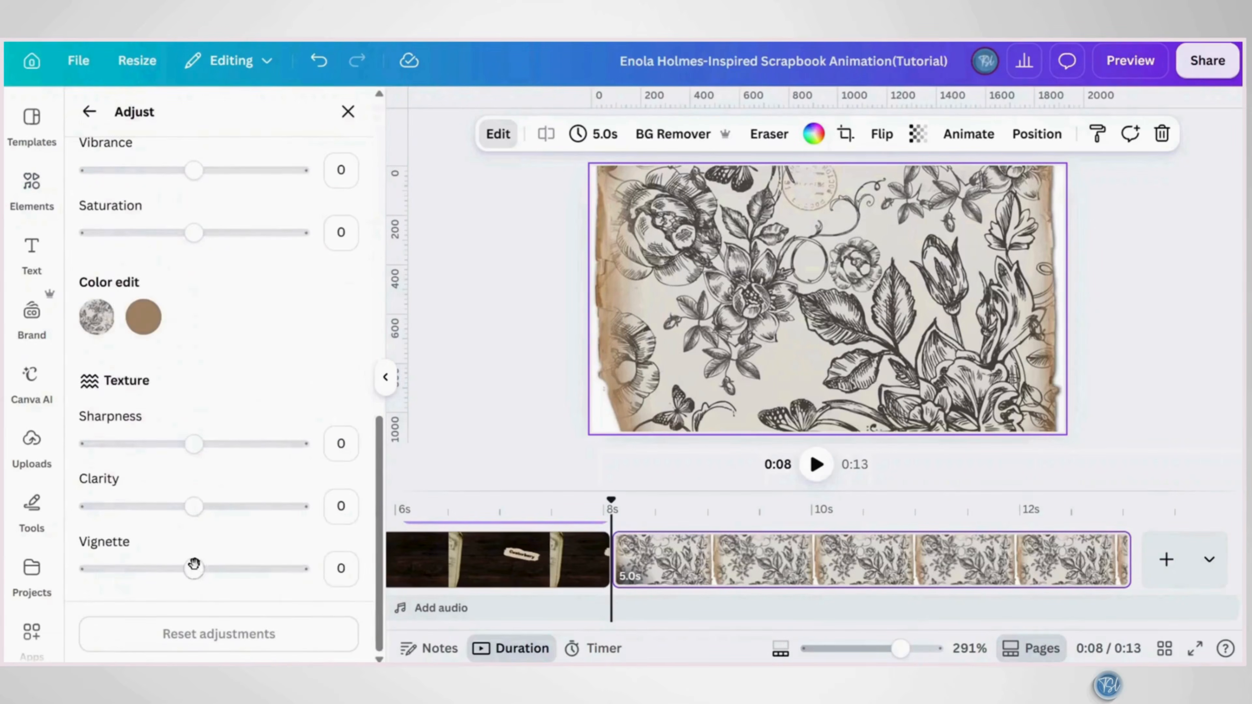
pyautogui.moveTo(194, 567); pyautogui.dragTo(310, 572)
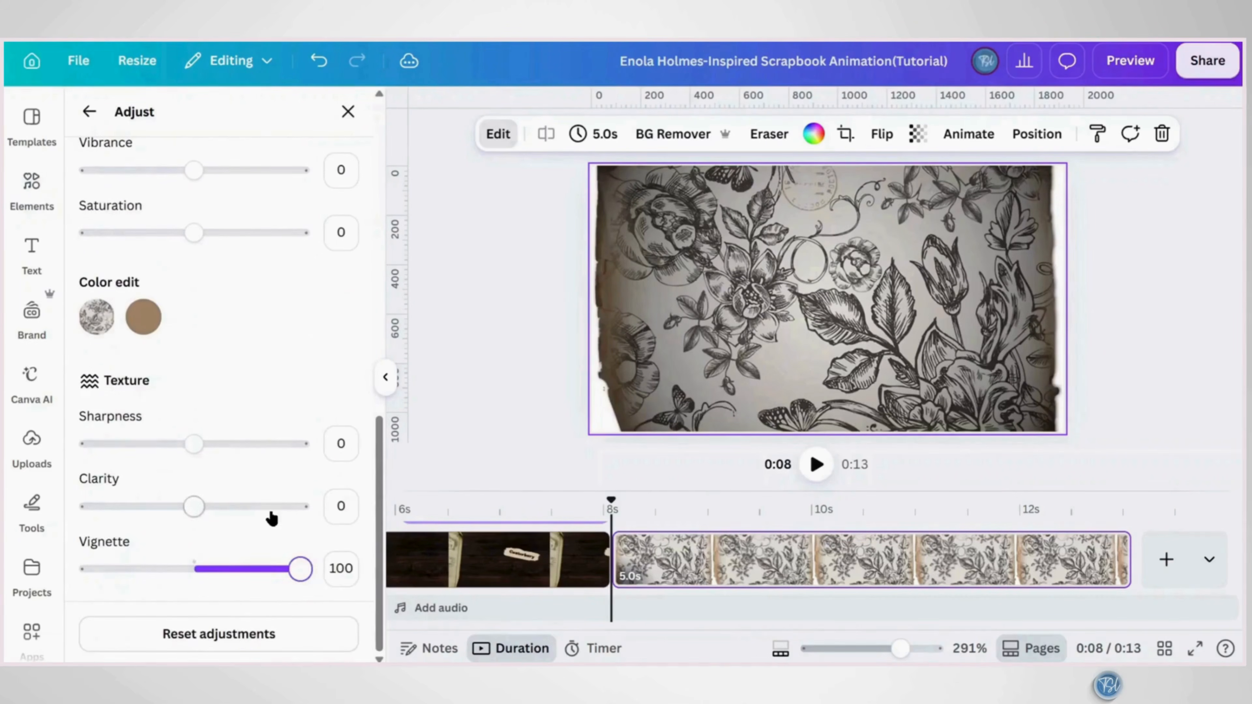
pyautogui.scroll(5, 272, 518)
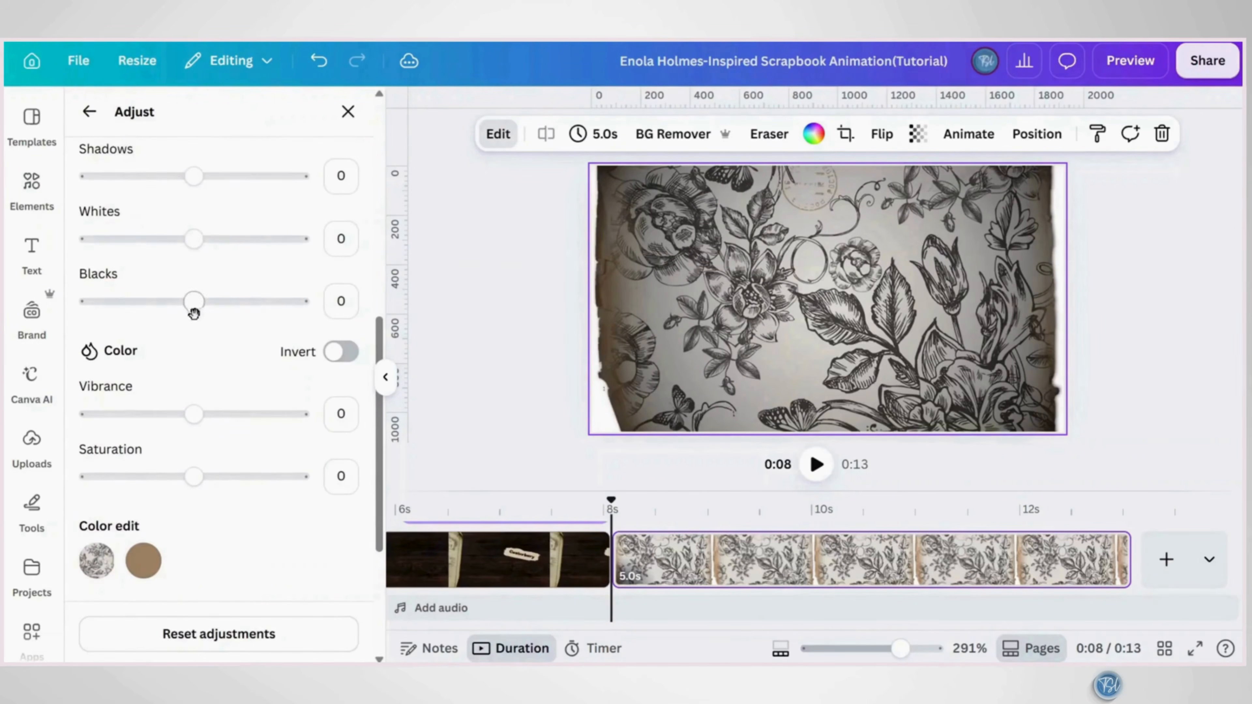
pyautogui.moveTo(130, 326); pyautogui.dragTo(134, 326)
pyautogui.click(348, 116)
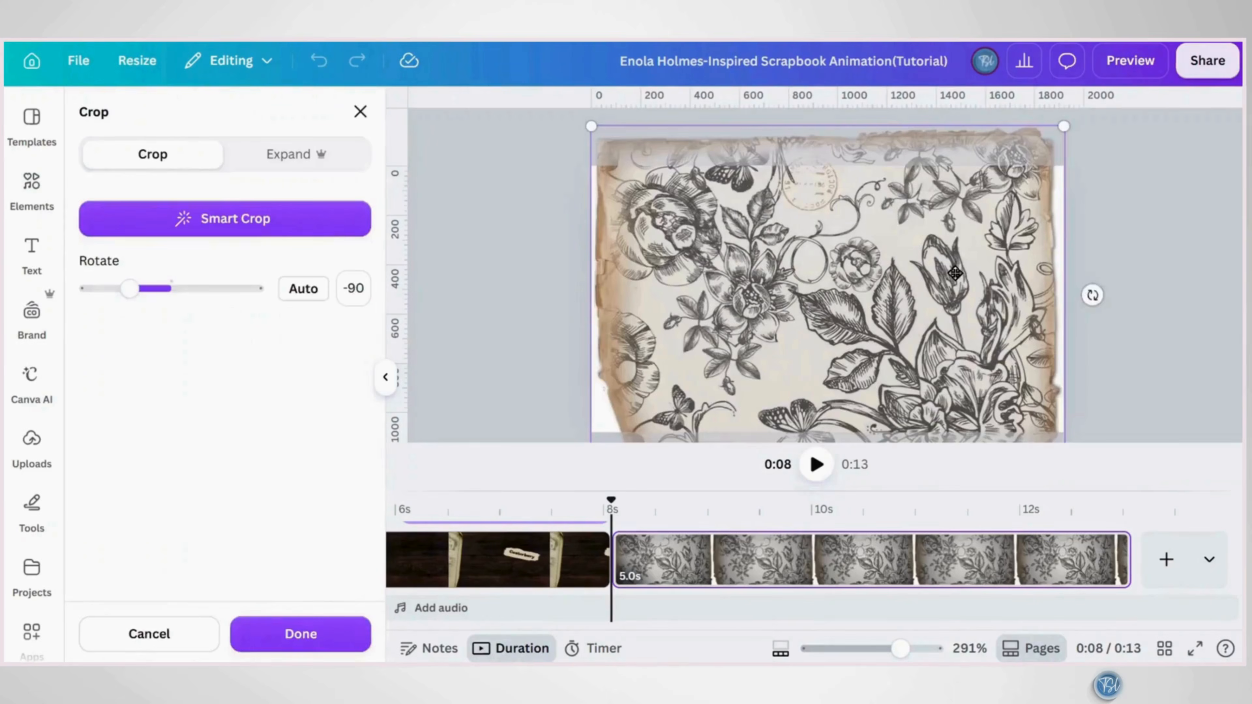
# Crop the floral background with a slight enlargement, a rotation of -88.9, and a lower position, and apply the crop
pyautogui.moveTo(1064, 125); pyautogui.dragTo(1075, 118)
pyautogui.moveTo(1104, 292); pyautogui.dragTo(1100, 298)
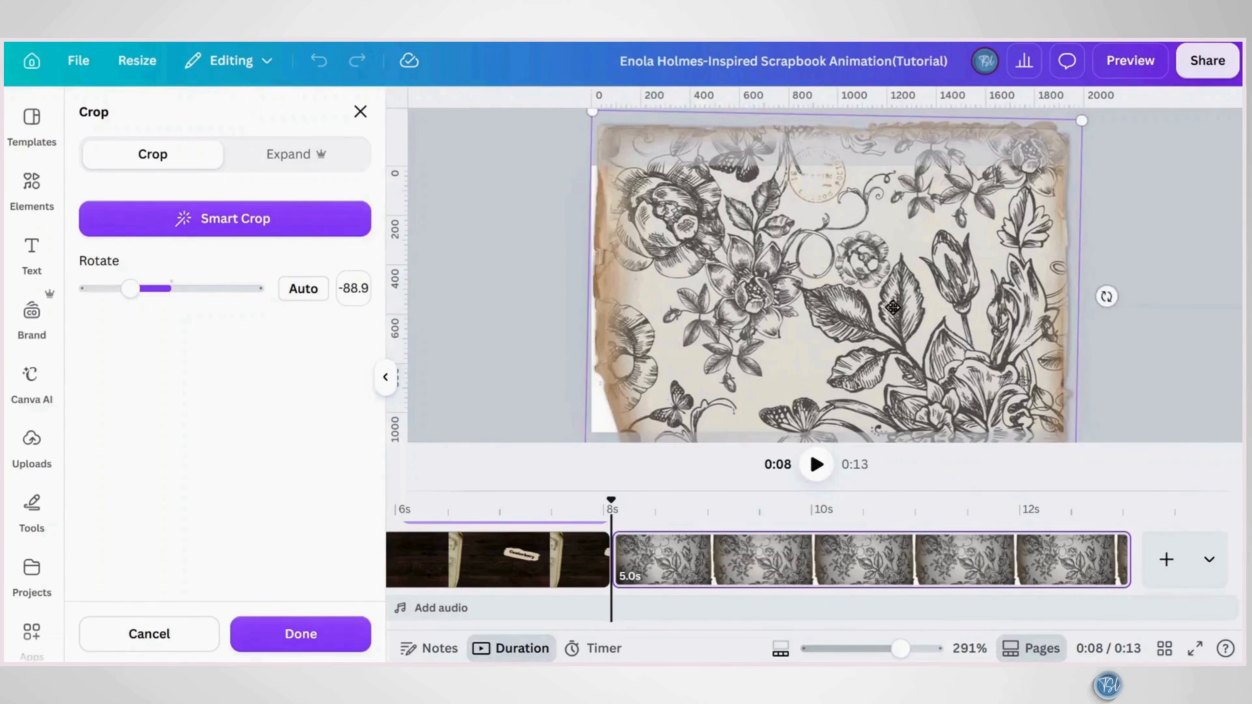
pyautogui.moveTo(892, 307); pyautogui.dragTo(887, 350)
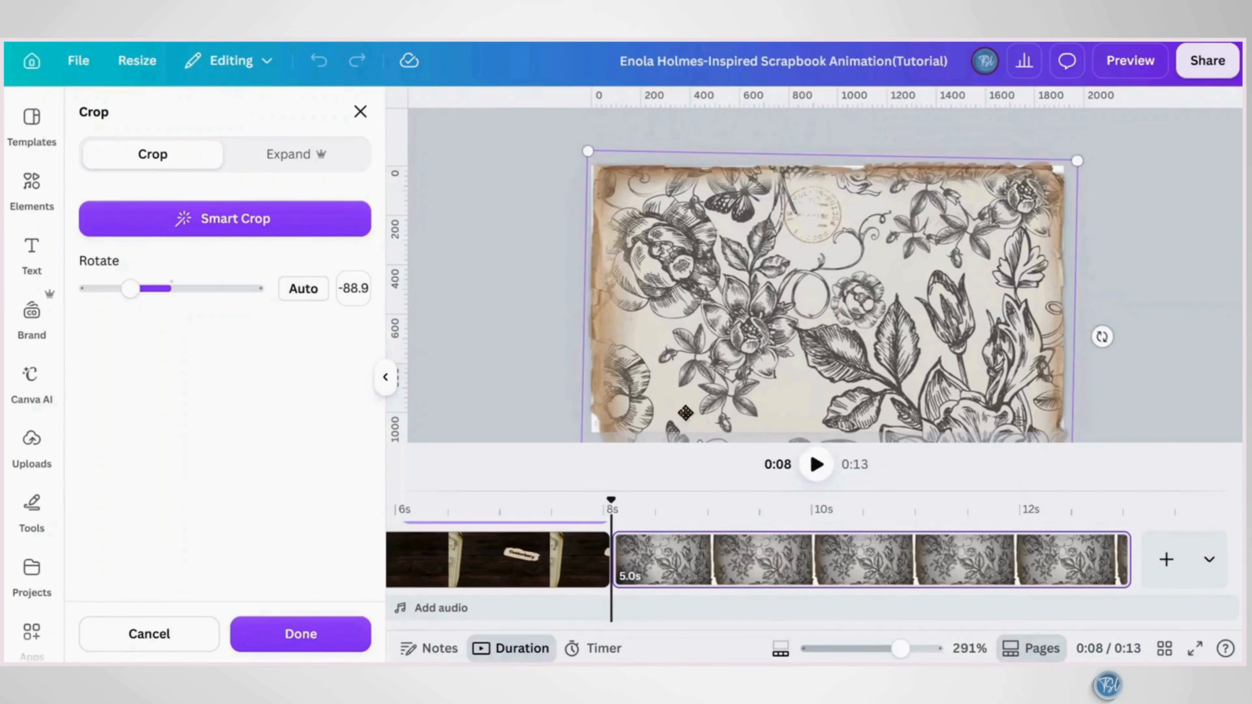
pyautogui.click(321, 636)
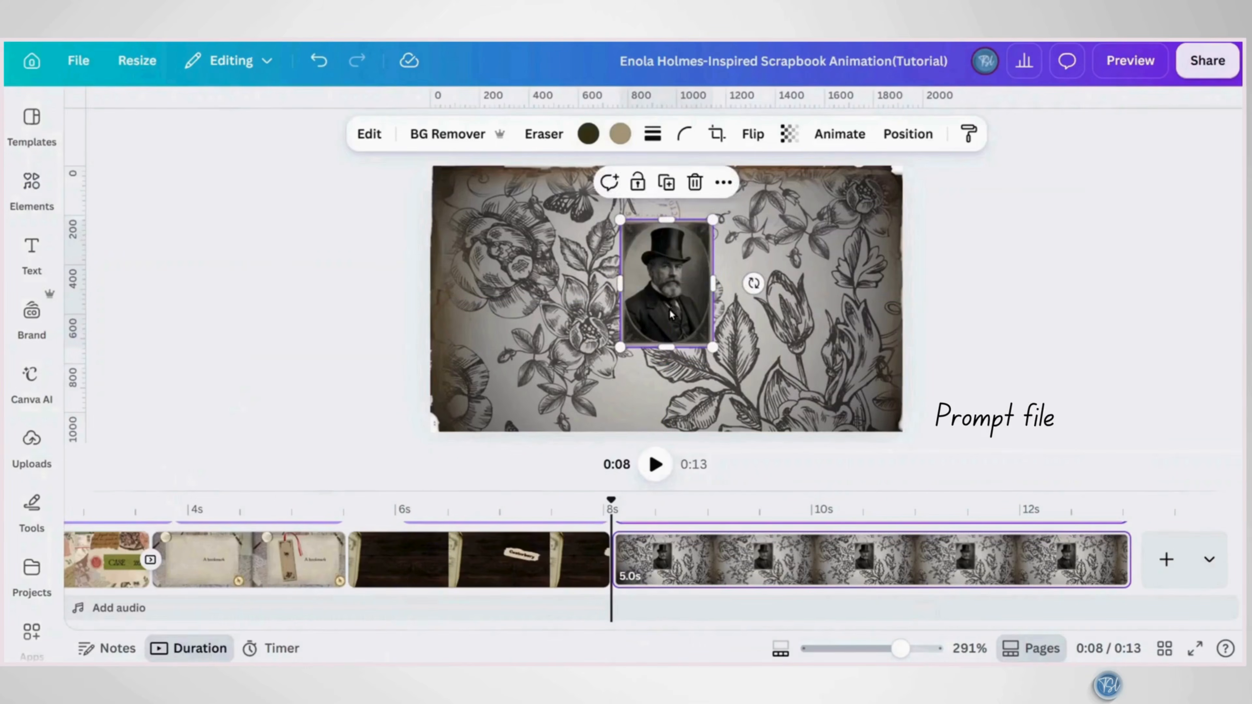
# Centre the top-hatted man's portrait on the floral page and search the graphics for "Silver stylish elegant antique frame"
pyautogui.moveTo(671, 314); pyautogui.dragTo(668, 317)
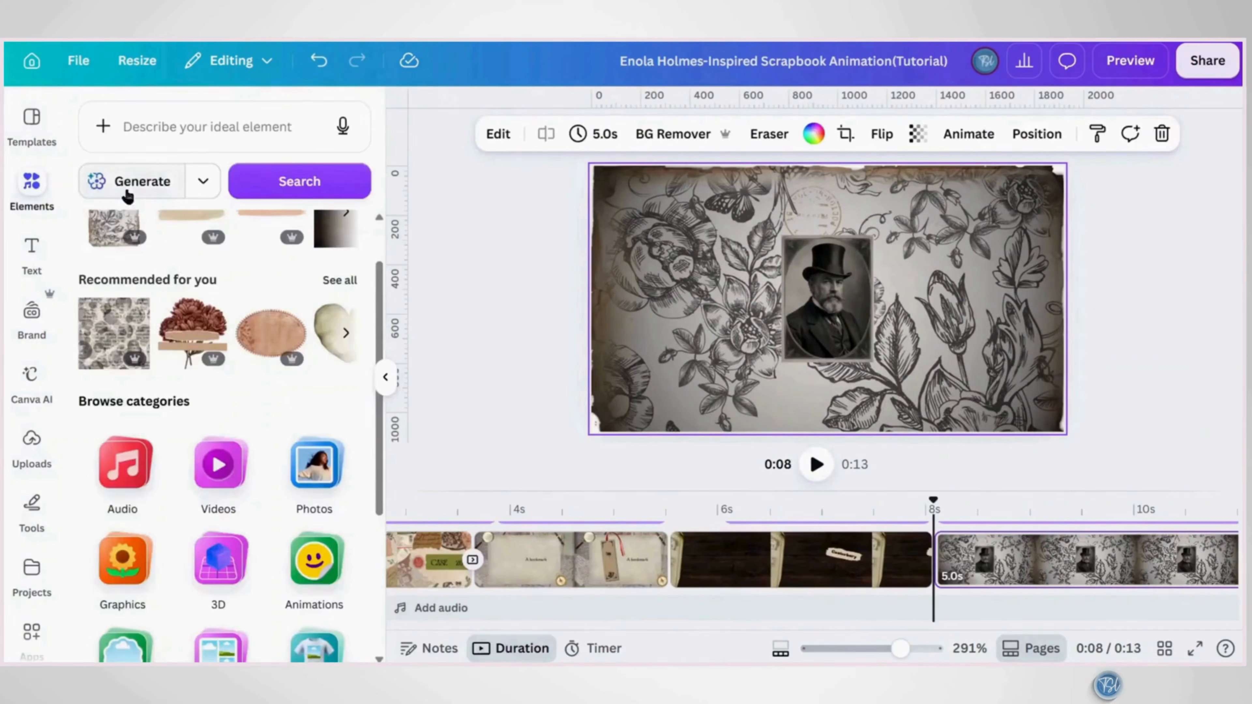
pyautogui.click(204, 133)
pyautogui.write('Silver stylish elegant antique frame')
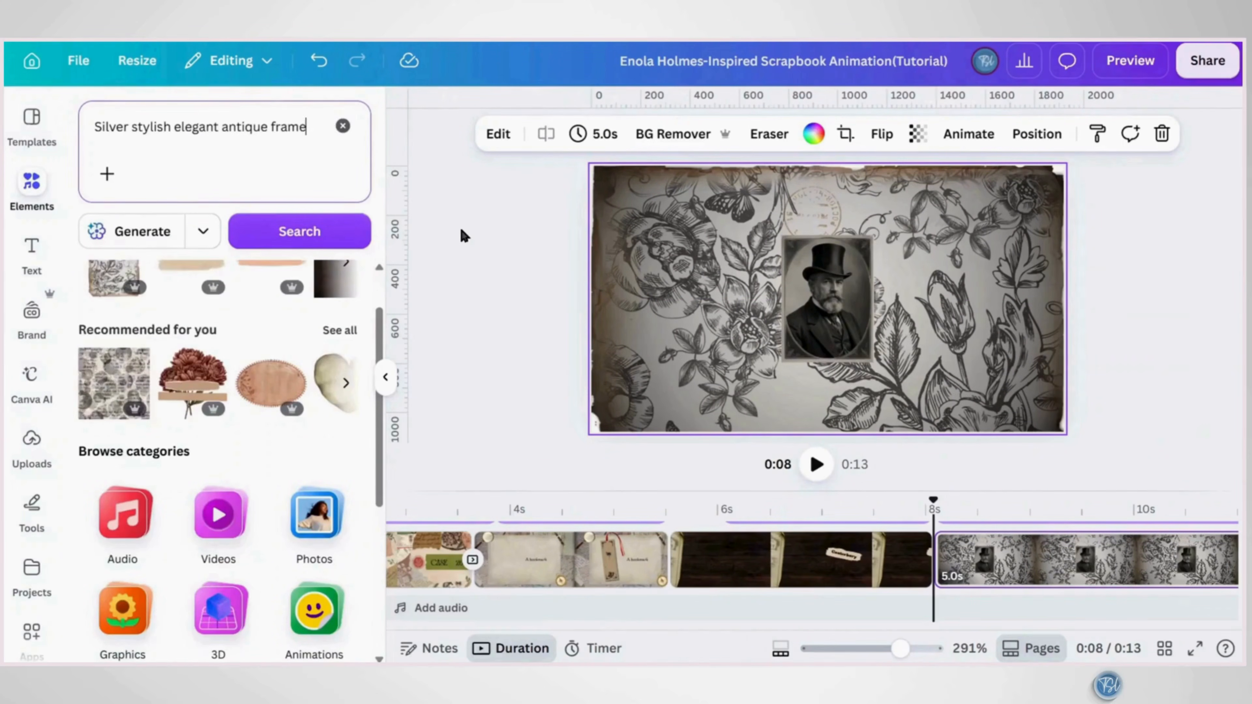
pyautogui.press('Return')
pyautogui.click(342, 323)
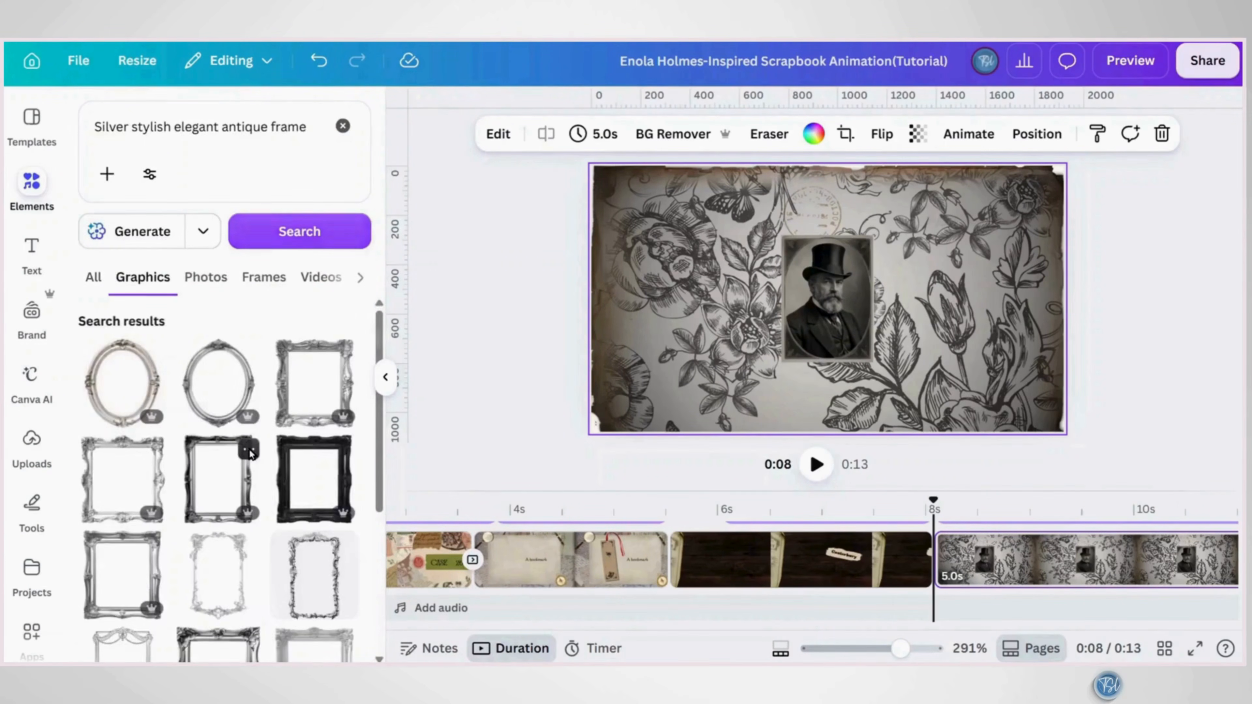
# Add the dark silver rectangular antique frame and resize it to fit around the man's portrait
pyautogui.click(249, 452)
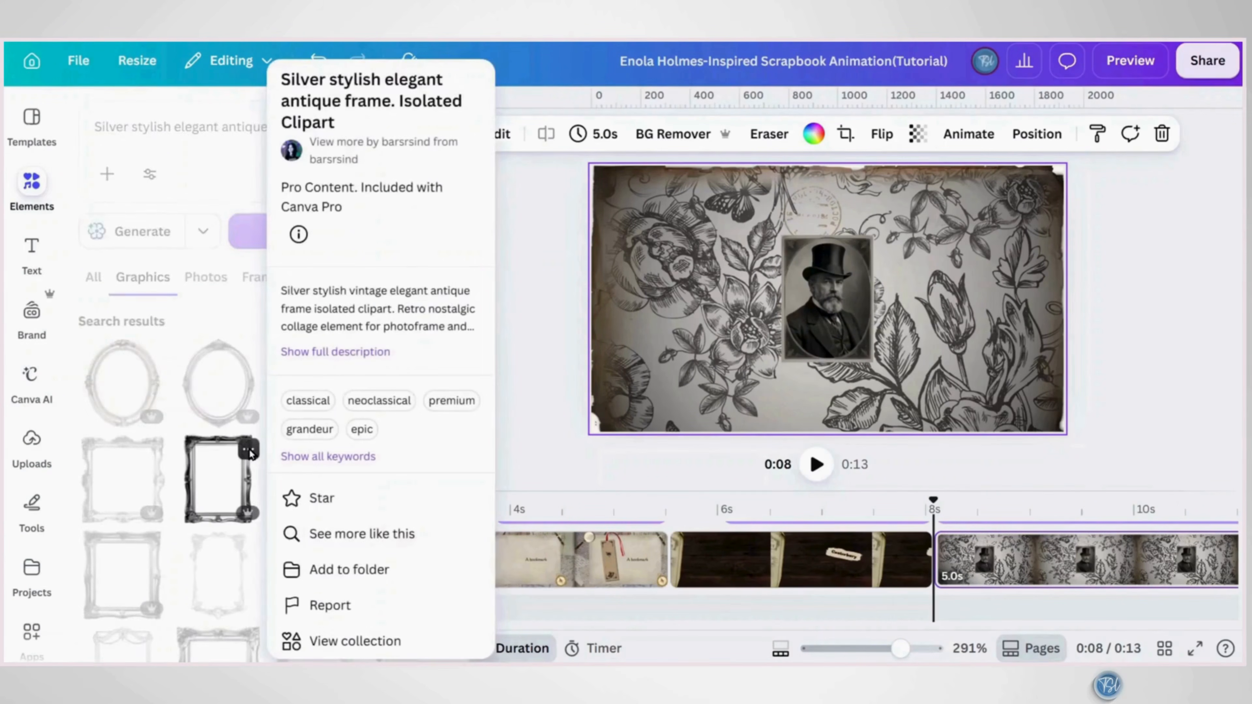
pyautogui.click(216, 489)
pyautogui.moveTo(741, 188); pyautogui.dragTo(772, 224)
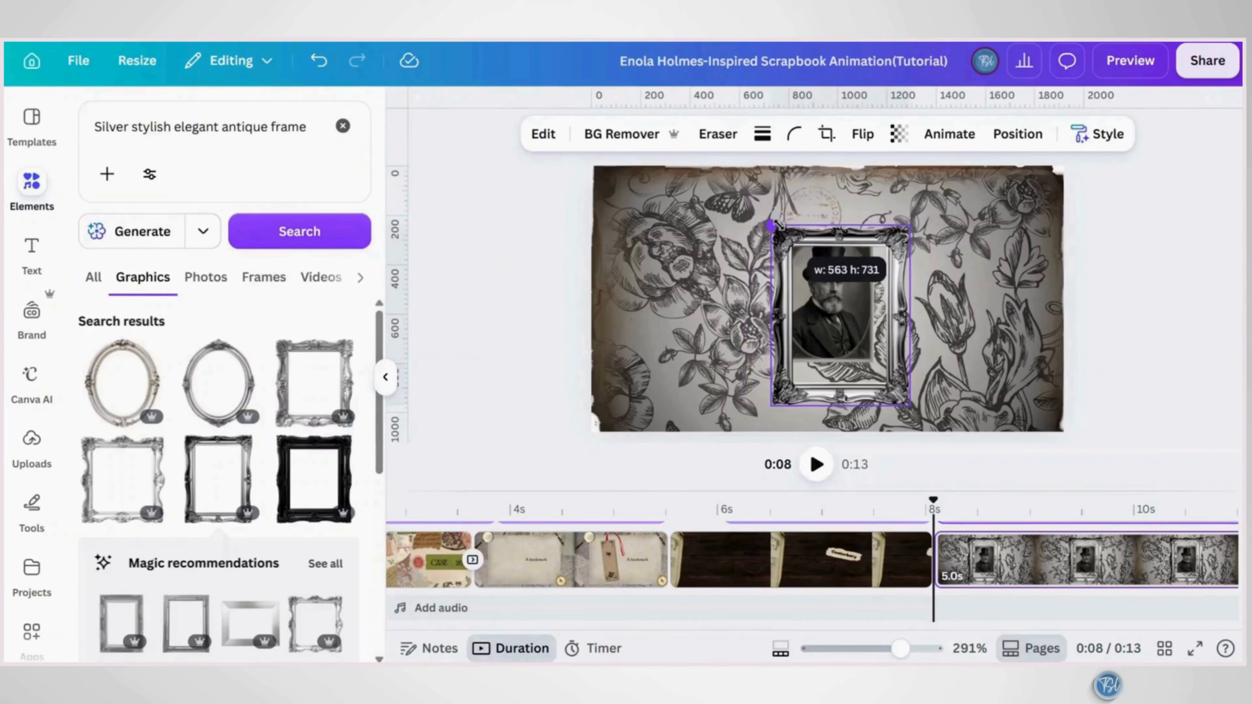
pyautogui.moveTo(909, 227); pyautogui.dragTo(894, 243)
# Search the elements for "Thin Dark Shadow" and show all matching graphics
pyautogui.click(343, 126)
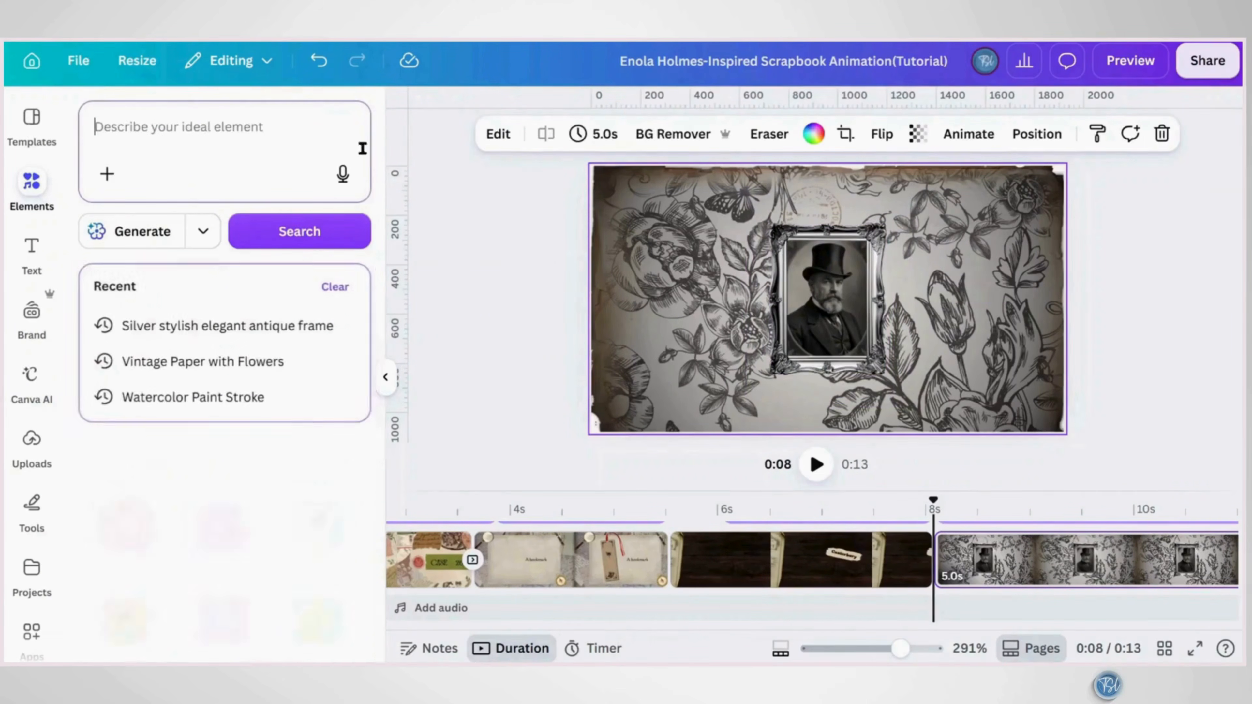
pyautogui.write('Thin Dark Shadow')
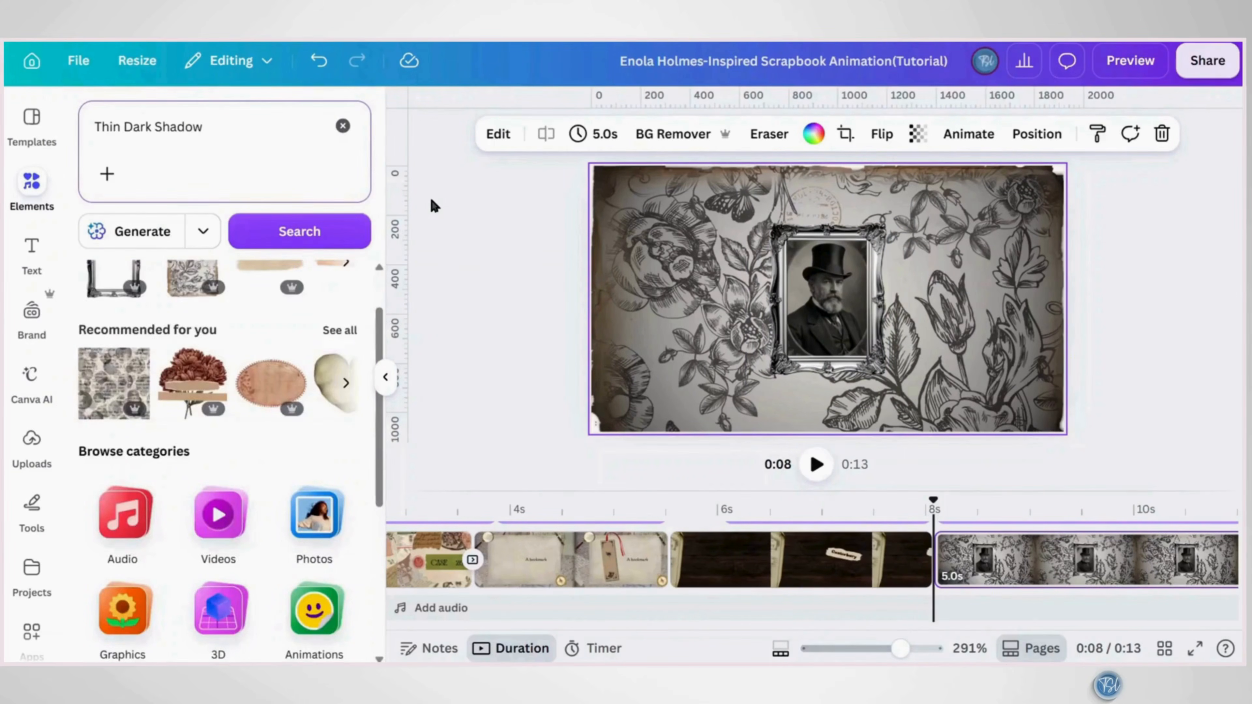
pyautogui.press('Return')
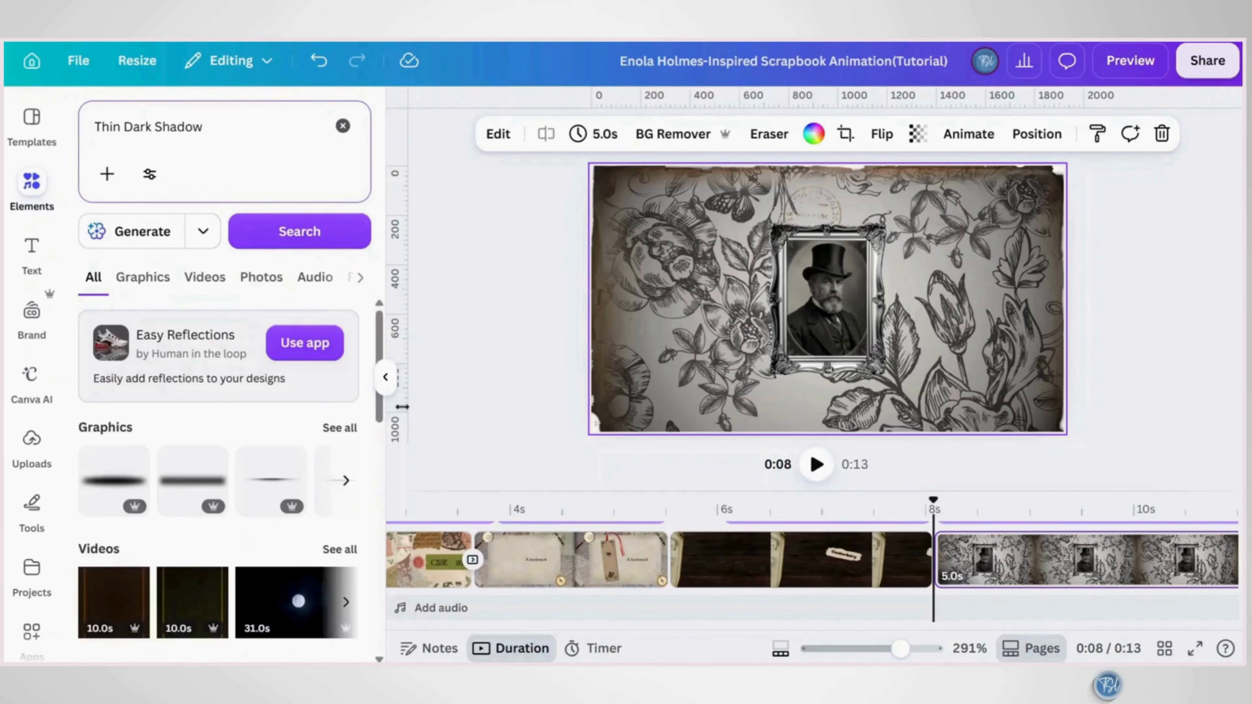
pyautogui.click(340, 428)
# Add the Thin Black Shadow graphic, shrink it beneath the framed portrait, and set its transparency to 70
pyautogui.click(152, 378)
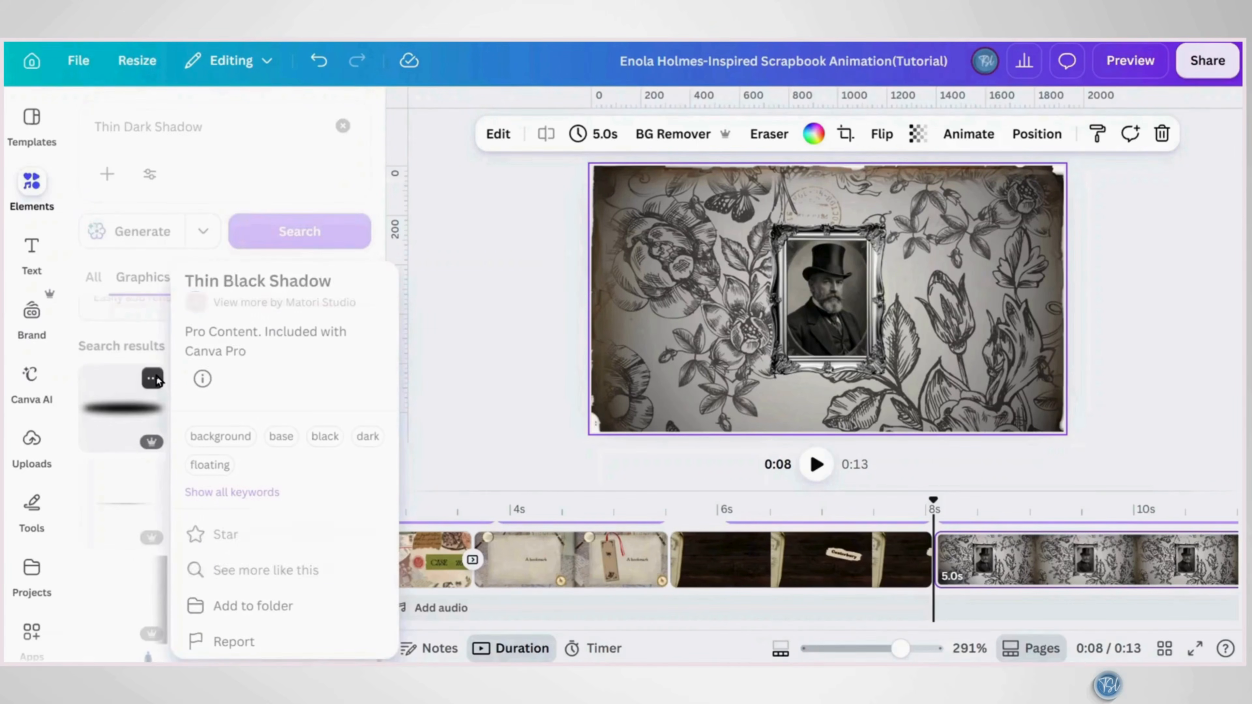
pyautogui.click(121, 407)
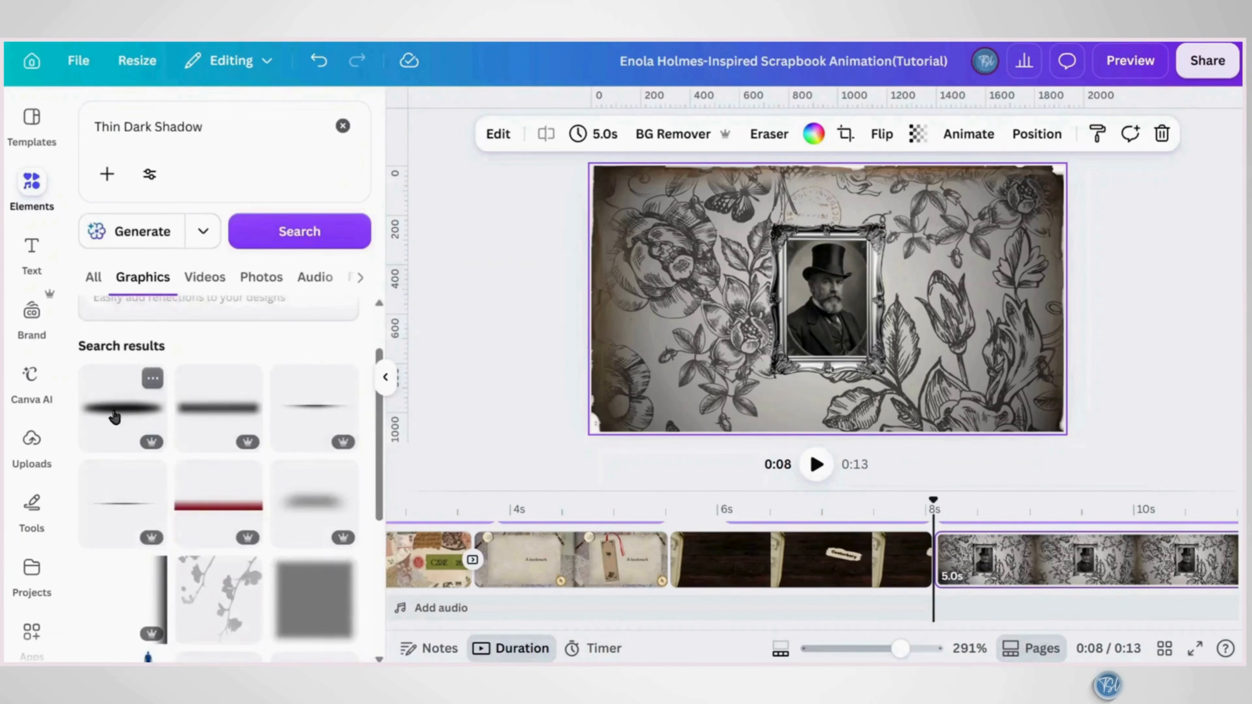
pyautogui.click(117, 412)
pyautogui.moveTo(828, 301); pyautogui.dragTo(828, 399)
pyautogui.moveTo(879, 347); pyautogui.dragTo(861, 370)
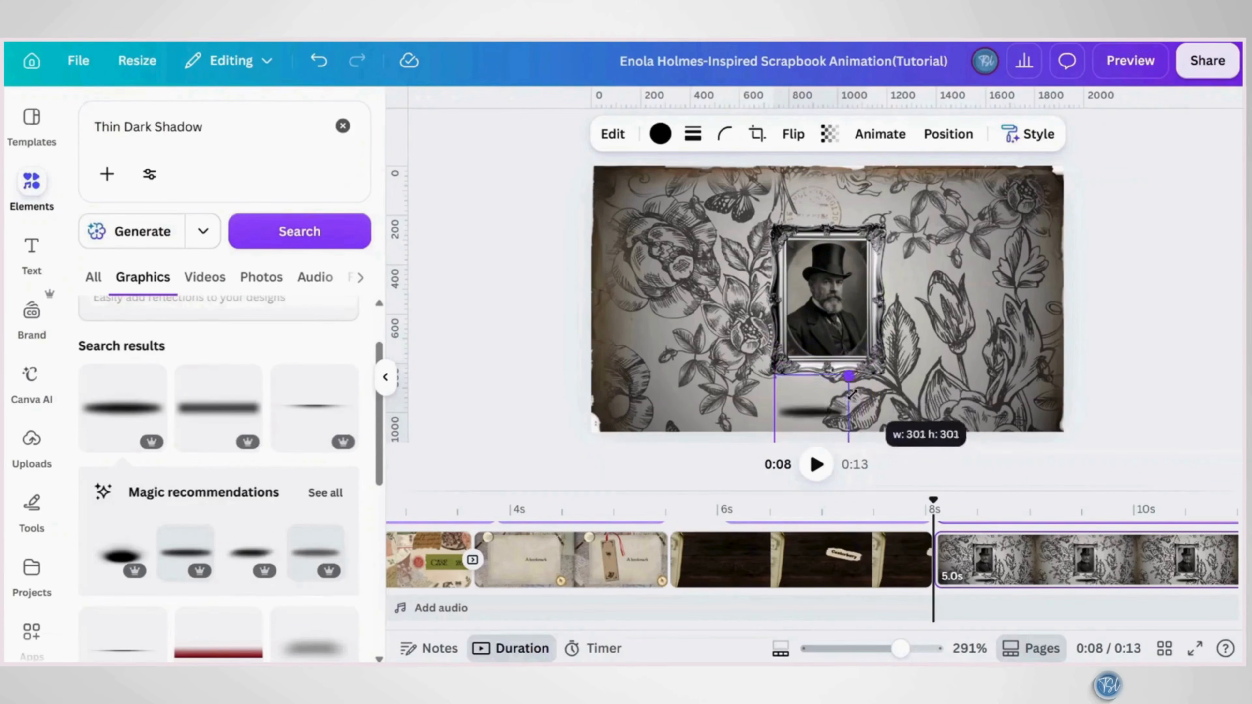
pyautogui.click(829, 133)
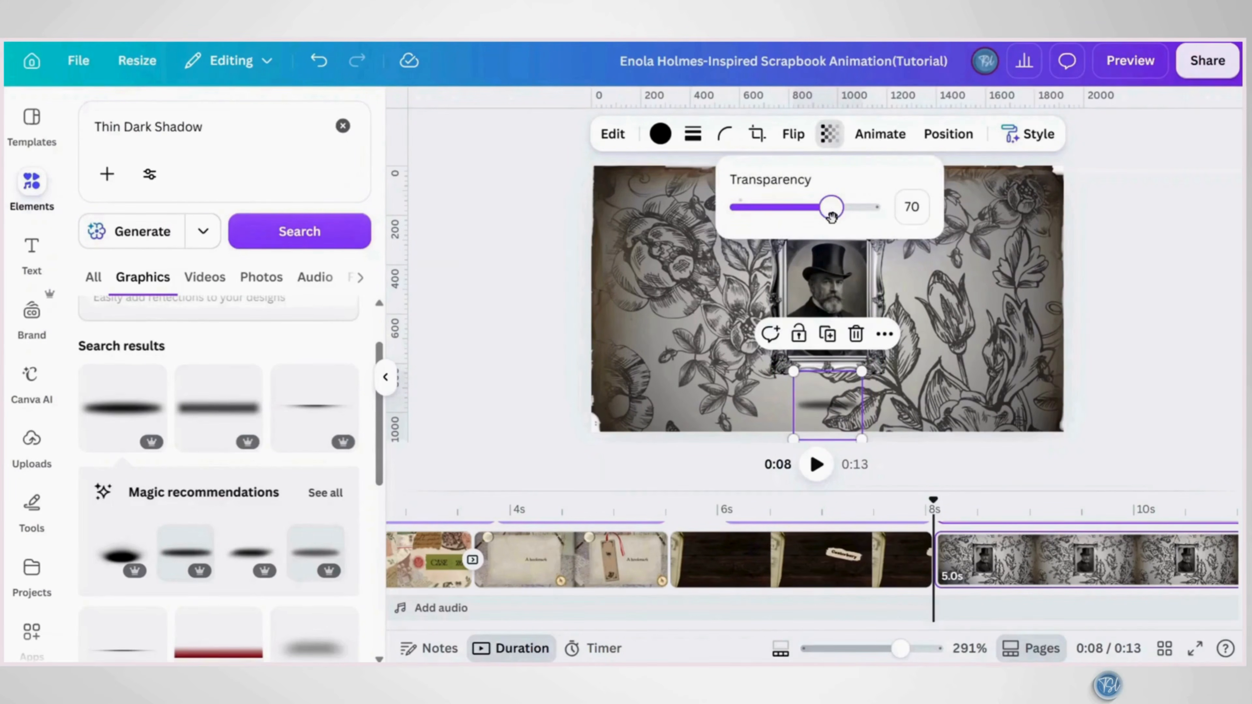
# Tilt the antique frame counterclockwise and move it completely off the floral page past its left edge
pyautogui.click(867, 257)
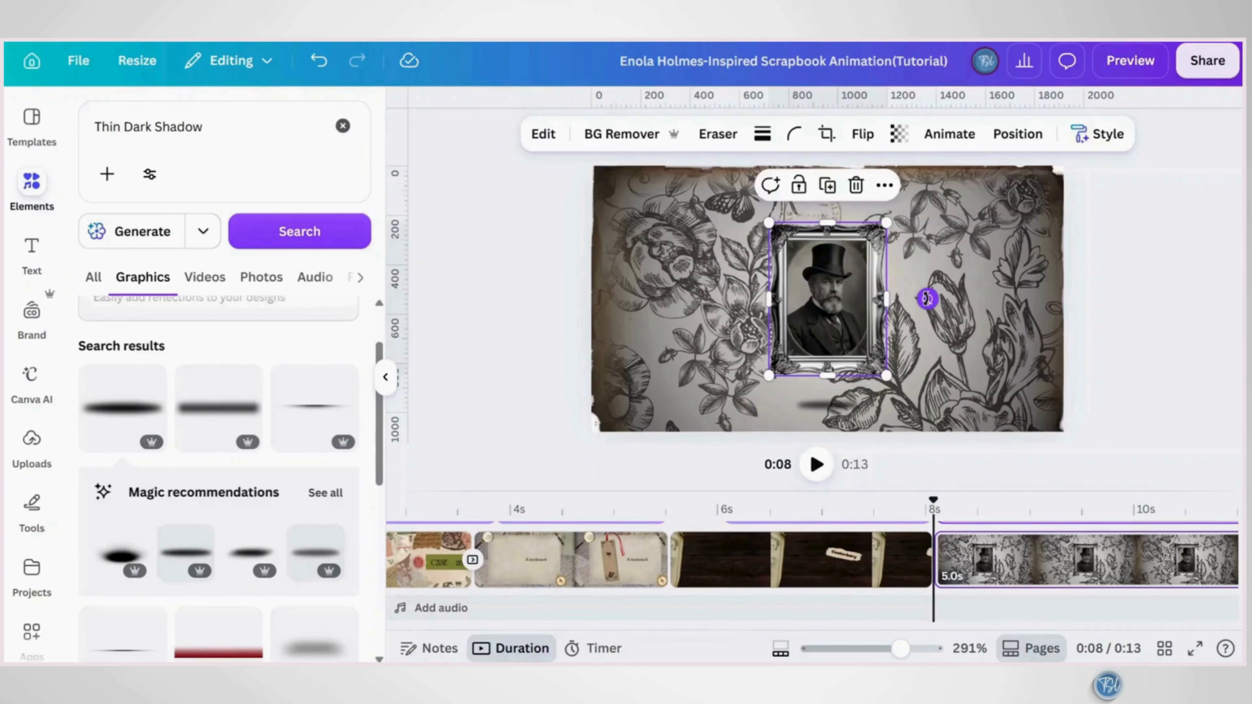
pyautogui.moveTo(927, 298); pyautogui.dragTo(913, 249)
pyautogui.moveTo(860, 315); pyautogui.dragTo(536, 346)
# Tilt the man's portrait and its shadow together clockwise and move them off the floral page past its right edge
pyautogui.click(843, 388)
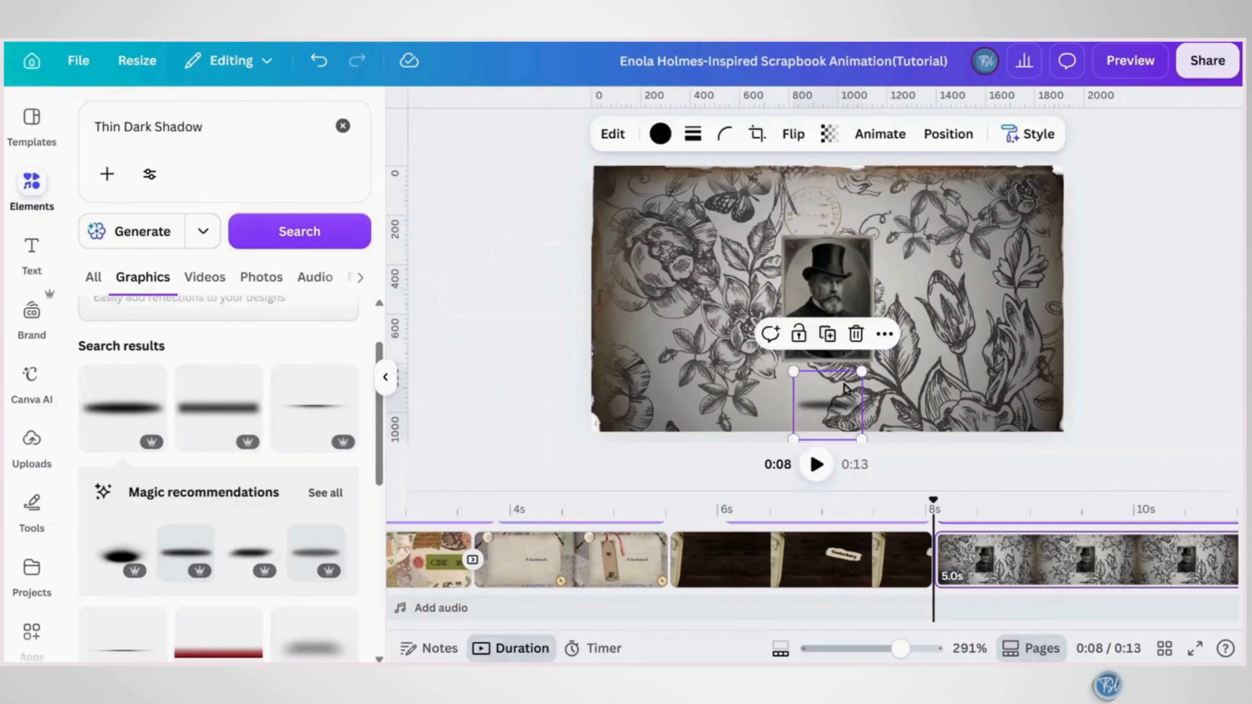
pyautogui.keyDown('shift'); pyautogui.click(834, 293); pyautogui.keyUp('shift')
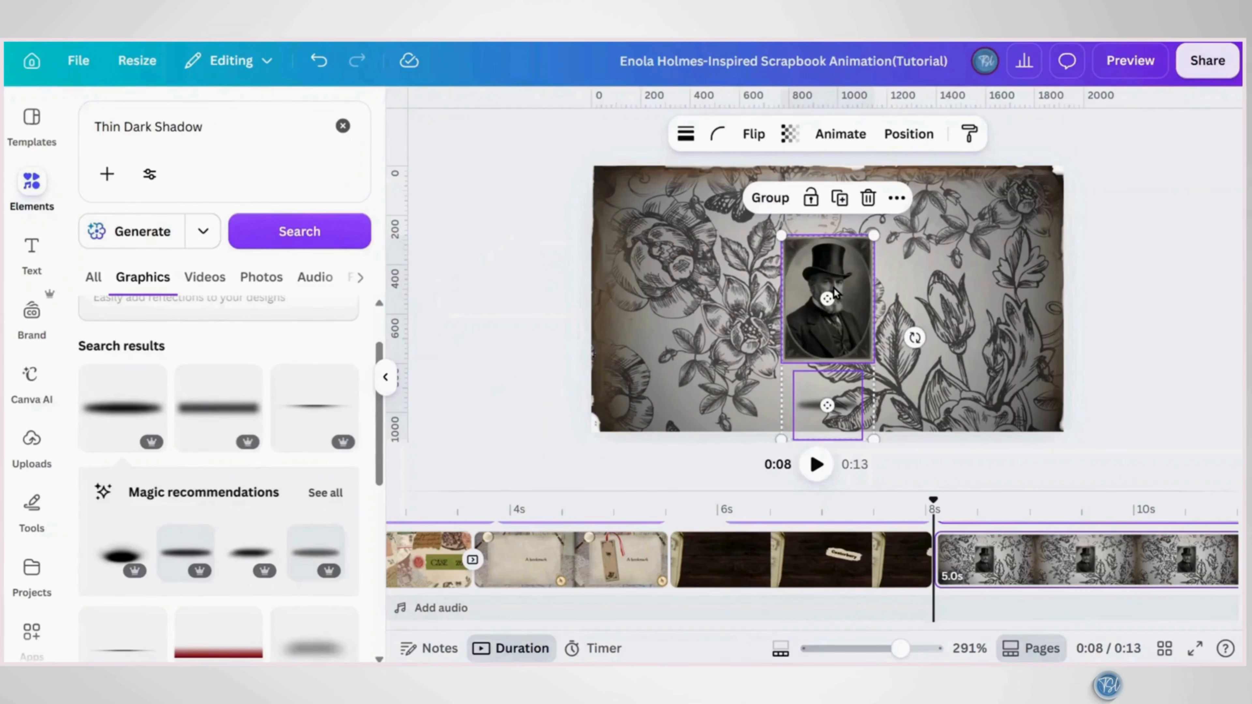
pyautogui.moveTo(914, 340); pyautogui.dragTo(909, 375)
pyautogui.moveTo(882, 311); pyautogui.dragTo(1172, 282)
# Shorten the floral page's duration to 1.2 s and duplicate the page
pyautogui.hscroll(6, 1137, 566)
pyautogui.moveTo(1137, 573); pyautogui.dragTo(730, 593)
pyautogui.hotkey('ctrl', 'd')
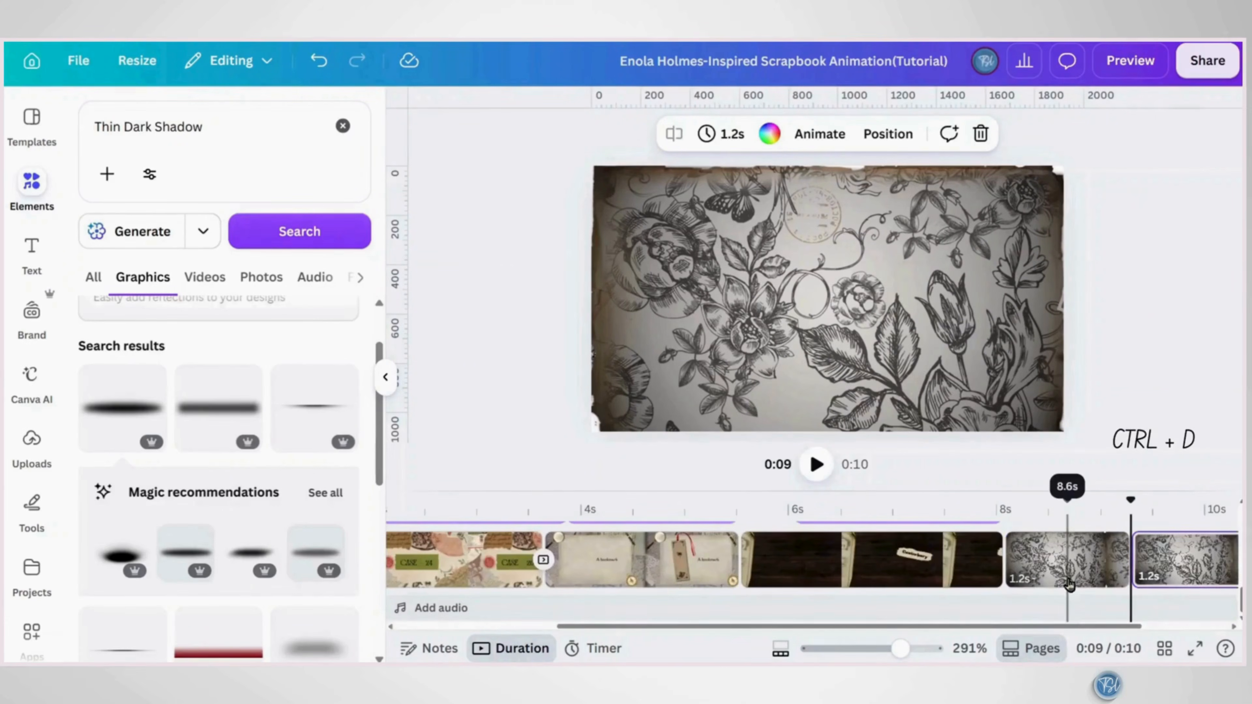
# On the duplicate, place the portrait and shadow on the left half tilted counterclockwise and the frame on the right half tilted clockwise
pyautogui.moveTo(1061, 351); pyautogui.dragTo(763, 321)
pyautogui.moveTo(916, 313); pyautogui.dragTo(888, 243)
pyautogui.moveTo(799, 311); pyautogui.dragTo(747, 316)
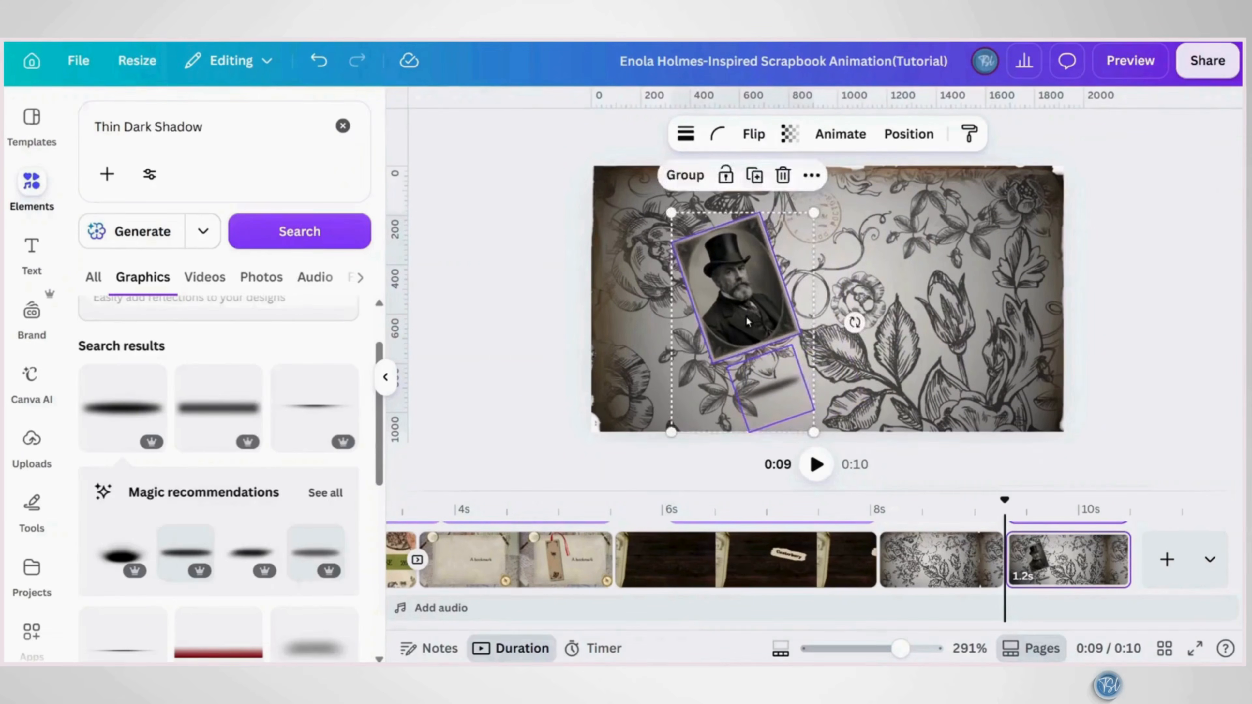
pyautogui.moveTo(503, 333); pyautogui.dragTo(883, 307)
pyautogui.moveTo(925, 399); pyautogui.dragTo(834, 430)
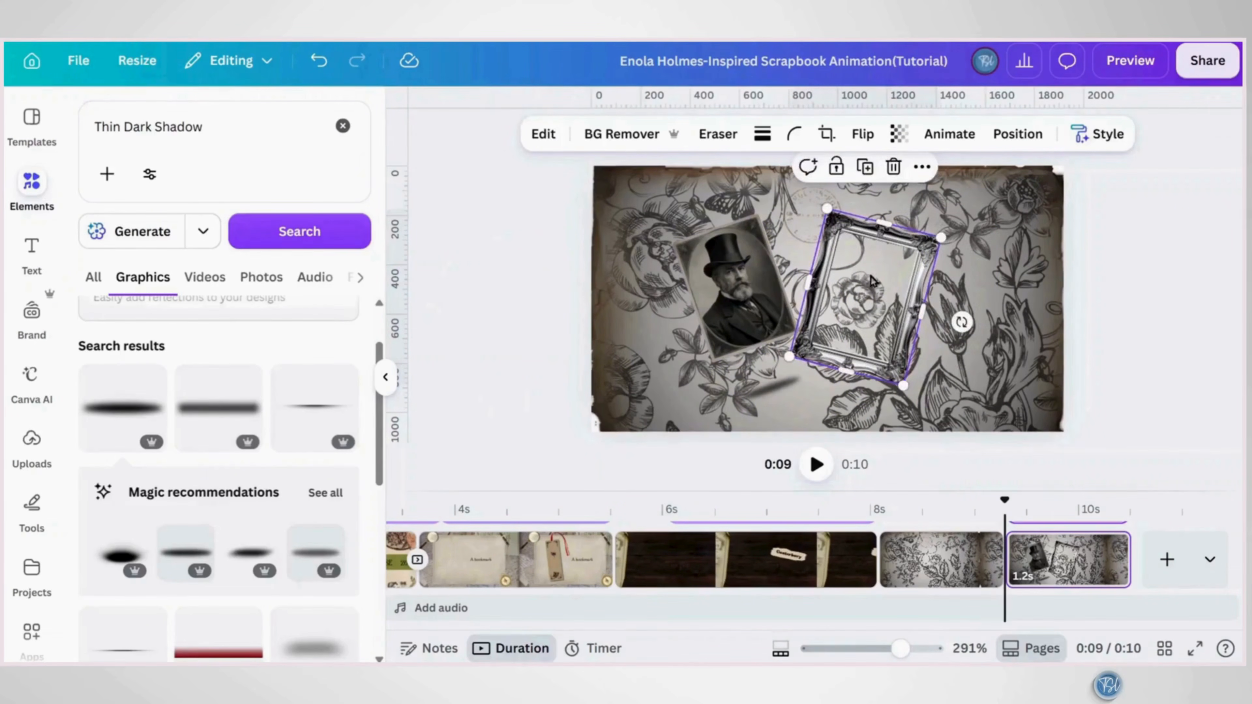
pyautogui.moveTo(868, 280); pyautogui.dragTo(928, 270)
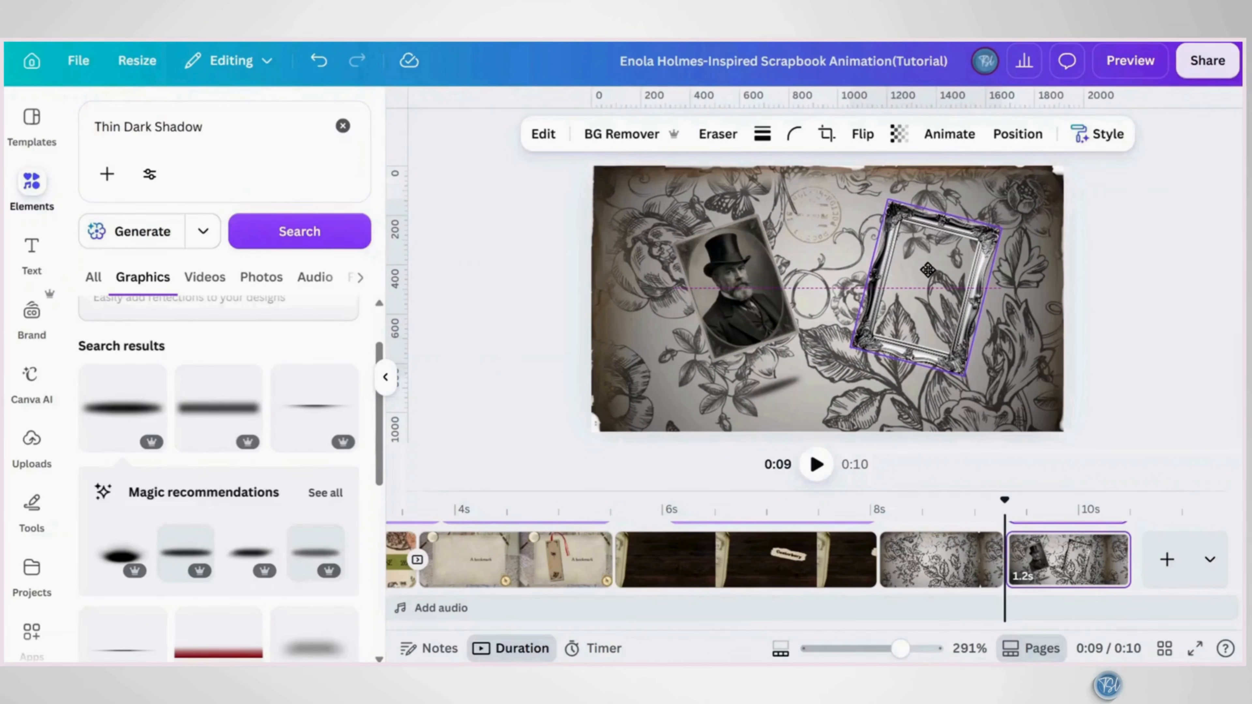
# Duplicate this page, rotate the frame to -15°, and move it onto the left half of the new page
pyautogui.click(1083, 575)
pyautogui.hotkey('ctrl', 'd')
pyautogui.click(931, 311)
pyautogui.moveTo(900, 401); pyautogui.dragTo(952, 390)
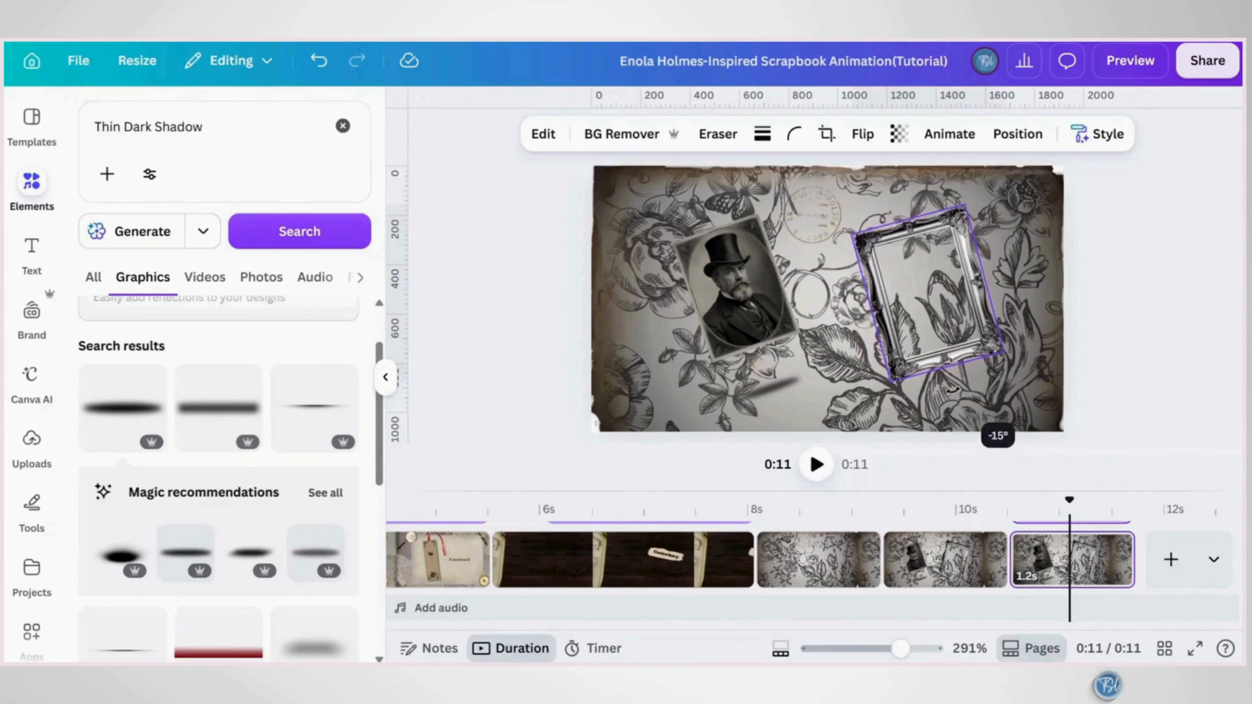
pyautogui.moveTo(933, 293); pyautogui.dragTo(797, 285)
# Tilt the portrait and its shadow together clockwise and move them to the right half of the page
pyautogui.click(763, 405)
pyautogui.keyDown('shift'); pyautogui.click(715, 341); pyautogui.keyUp('shift')
pyautogui.moveTo(852, 321); pyautogui.dragTo(845, 367)
pyautogui.moveTo(759, 299); pyautogui.dragTo(901, 308)
# Duplicate the page again and move the frame near the page centre with a clockwise tilt
pyautogui.click(1087, 576)
pyautogui.hotkey('ctrl', 'd')
pyautogui.click(828, 288)
pyautogui.moveTo(792, 279); pyautogui.dragTo(858, 279)
# Tilt the portrait and its shadow slightly counterclockwise and move them so they overlap the frame's left side
pyautogui.click(898, 384)
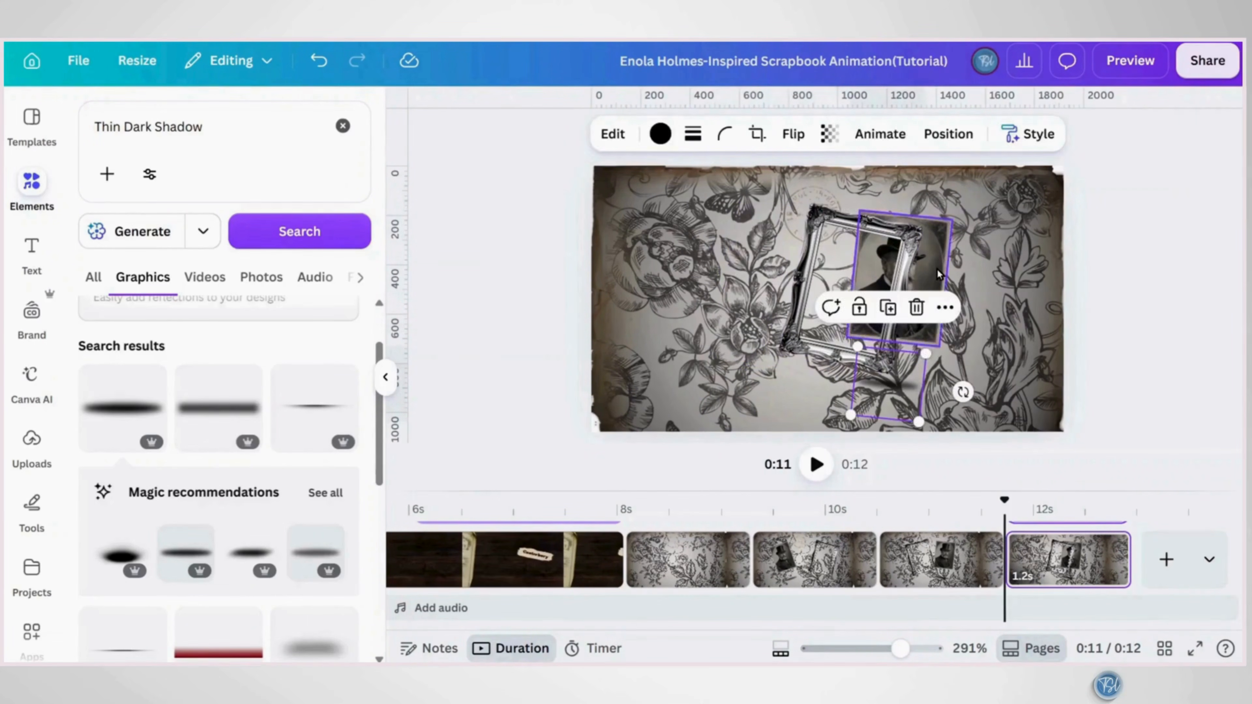
pyautogui.keyDown('shift'); pyautogui.click(942, 276); pyautogui.keyUp('shift')
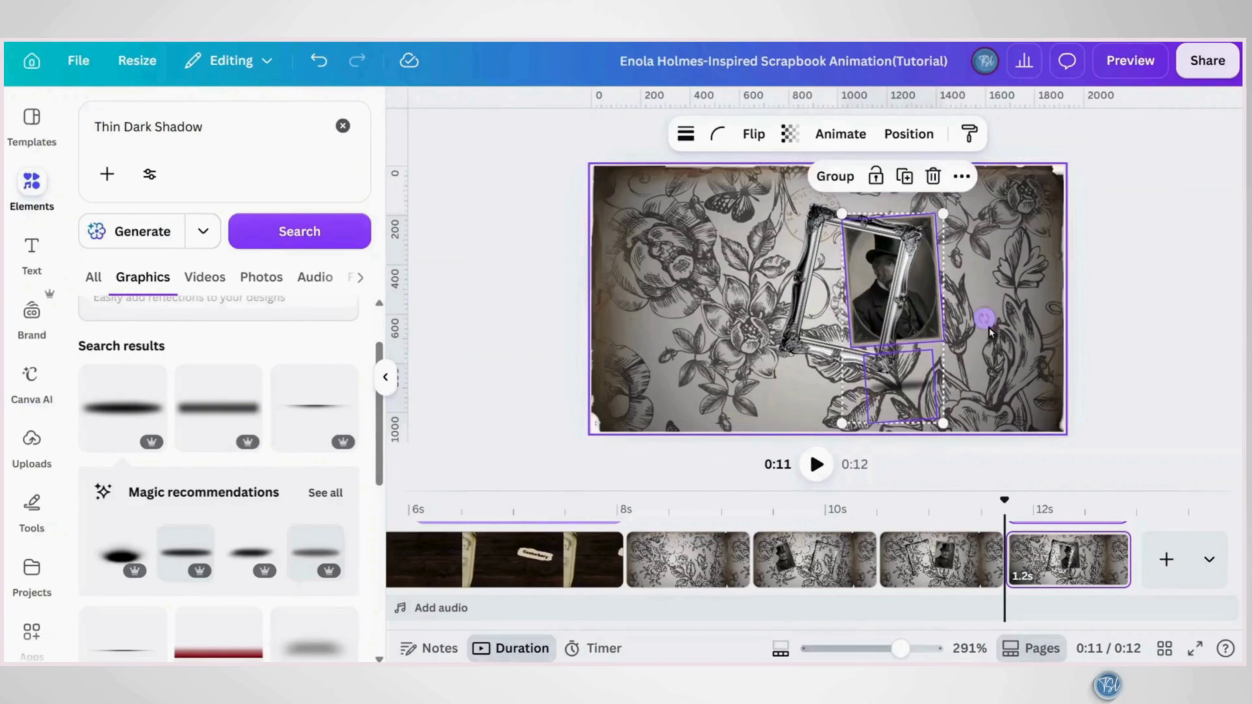
pyautogui.moveTo(935, 320); pyautogui.dragTo(824, 320)
# Duplicate the page once more, straighten the antique frame, and centre it horizontally on the new page
pyautogui.click(1082, 583)
pyautogui.hotkey('ctrl', 'd')
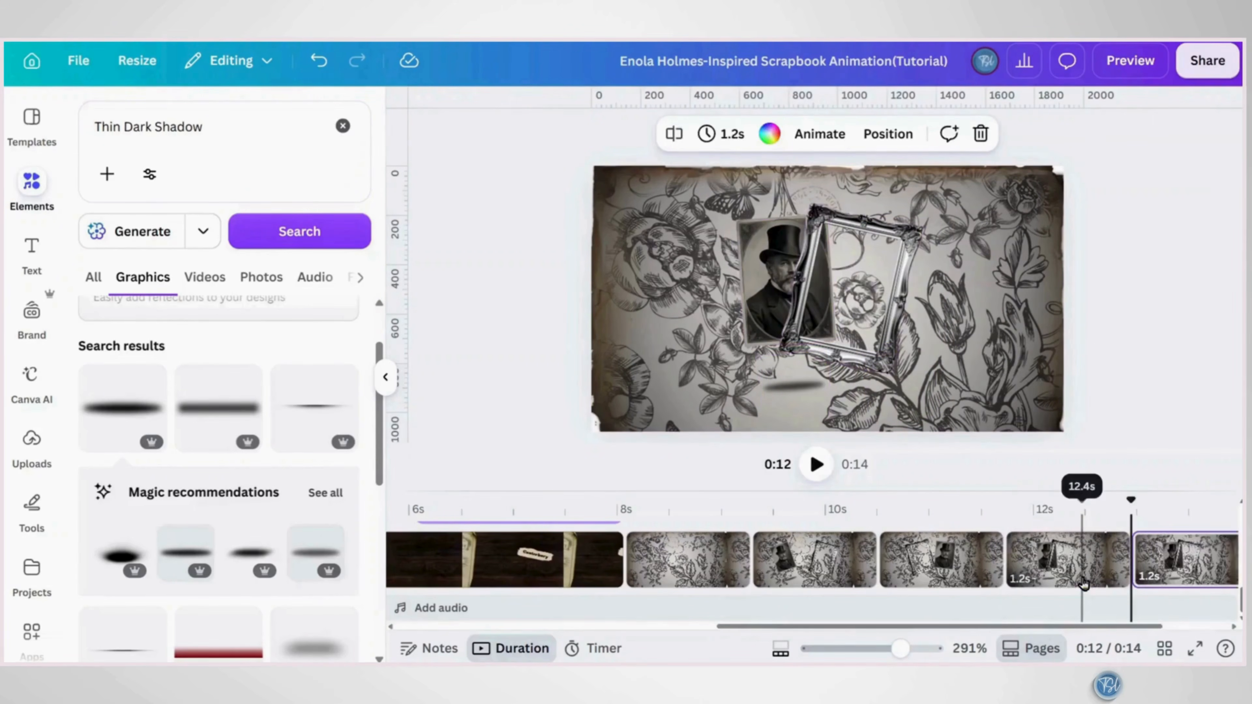
pyautogui.click(872, 296)
pyautogui.moveTo(949, 309); pyautogui.dragTo(951, 289)
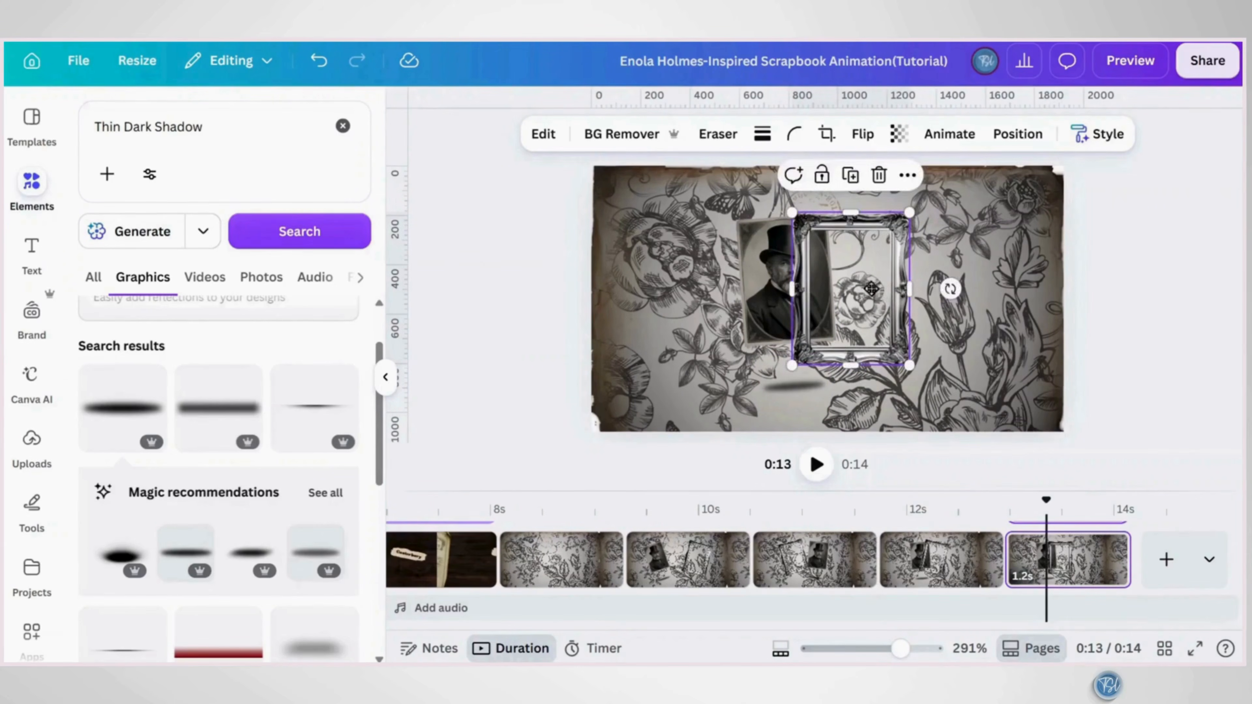
pyautogui.moveTo(871, 289); pyautogui.dragTo(877, 319)
# Move the portrait together with its shadow into the centred frame
pyautogui.click(796, 386)
pyautogui.keyDown('shift'); pyautogui.click(756, 267); pyautogui.keyUp('shift')
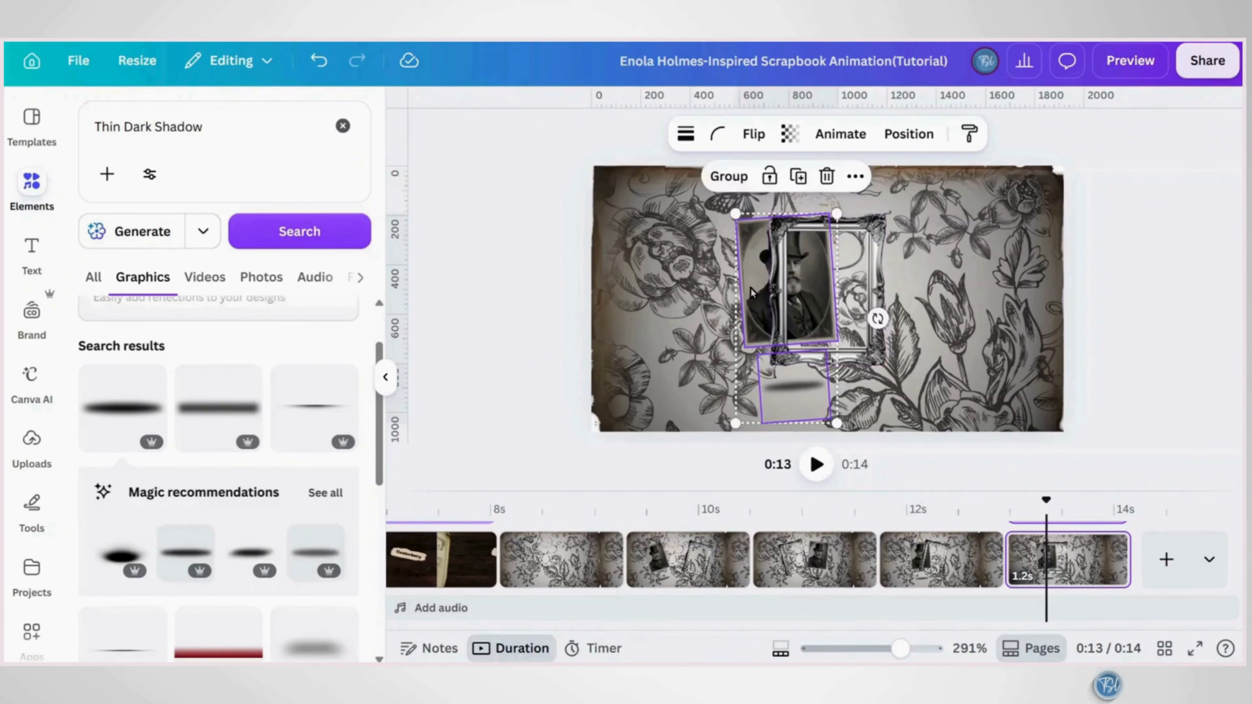
pyautogui.moveTo(750, 292); pyautogui.dragTo(794, 297)
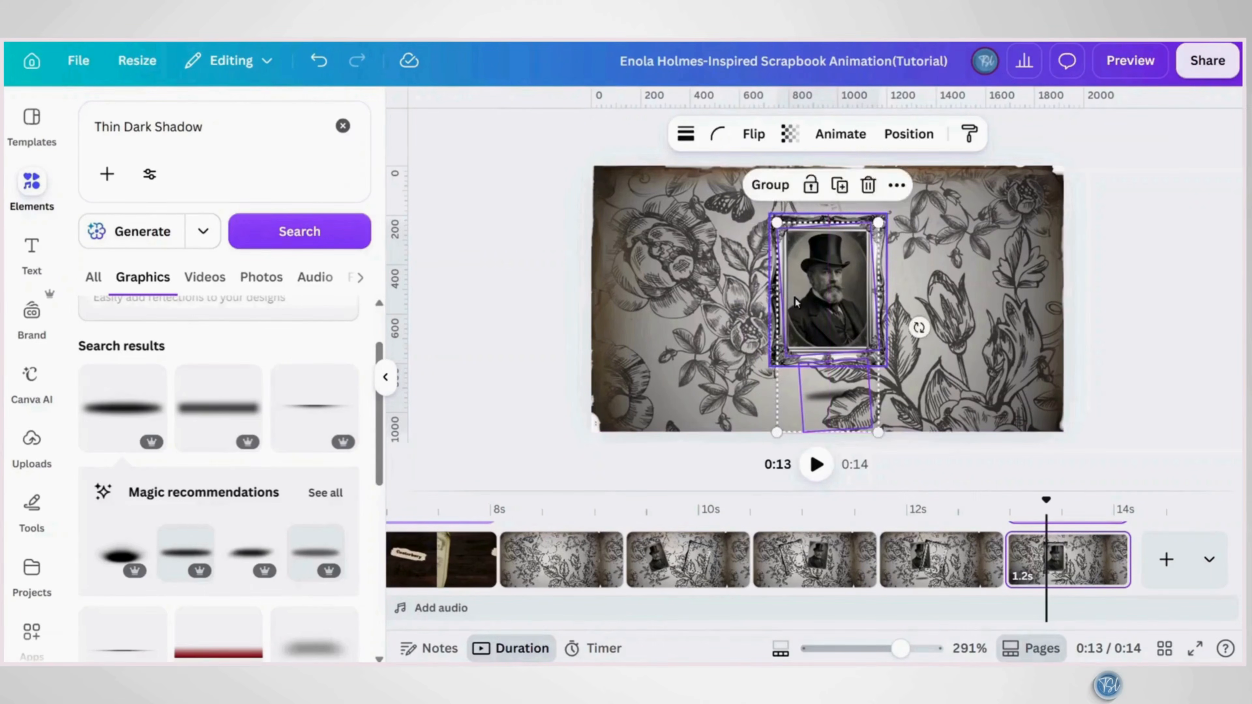
# Add a rectangle to the first floral page, enlarge it over most of the page, and centre it
pyautogui.click(575, 559)
pyautogui.press('r')
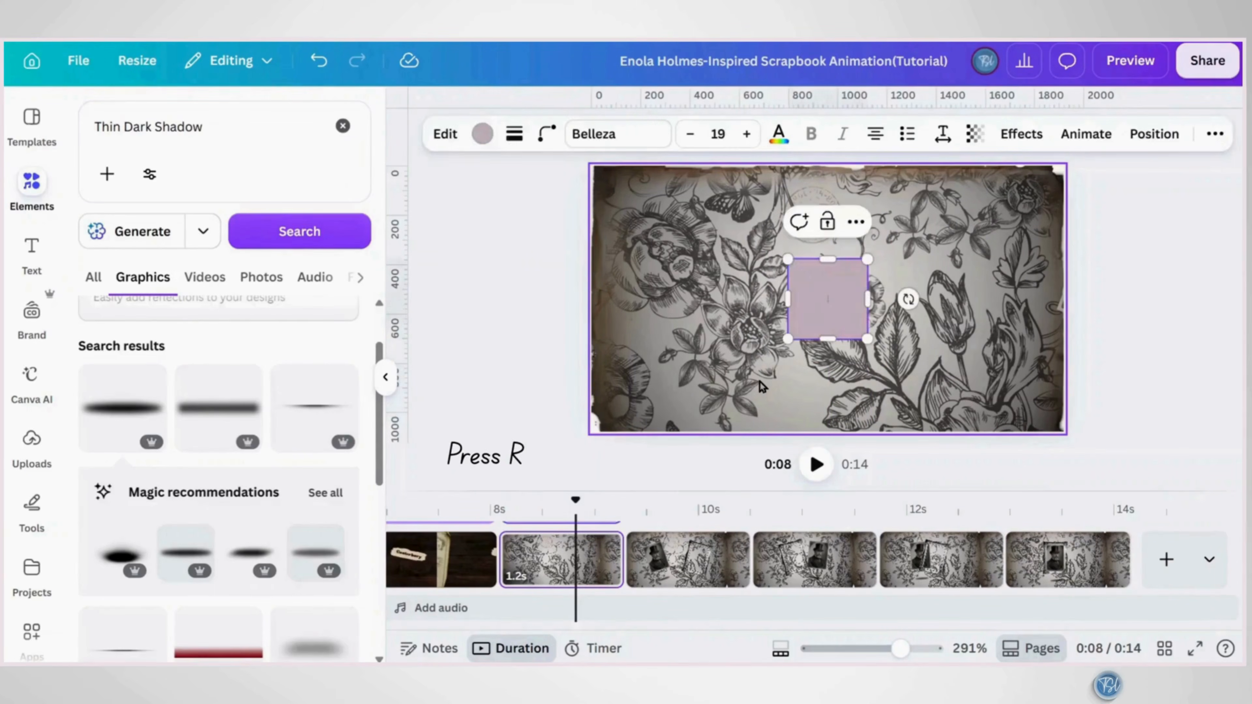
pyautogui.moveTo(789, 261); pyautogui.dragTo(641, 225)
pyautogui.moveTo(870, 340); pyautogui.dragTo(979, 441)
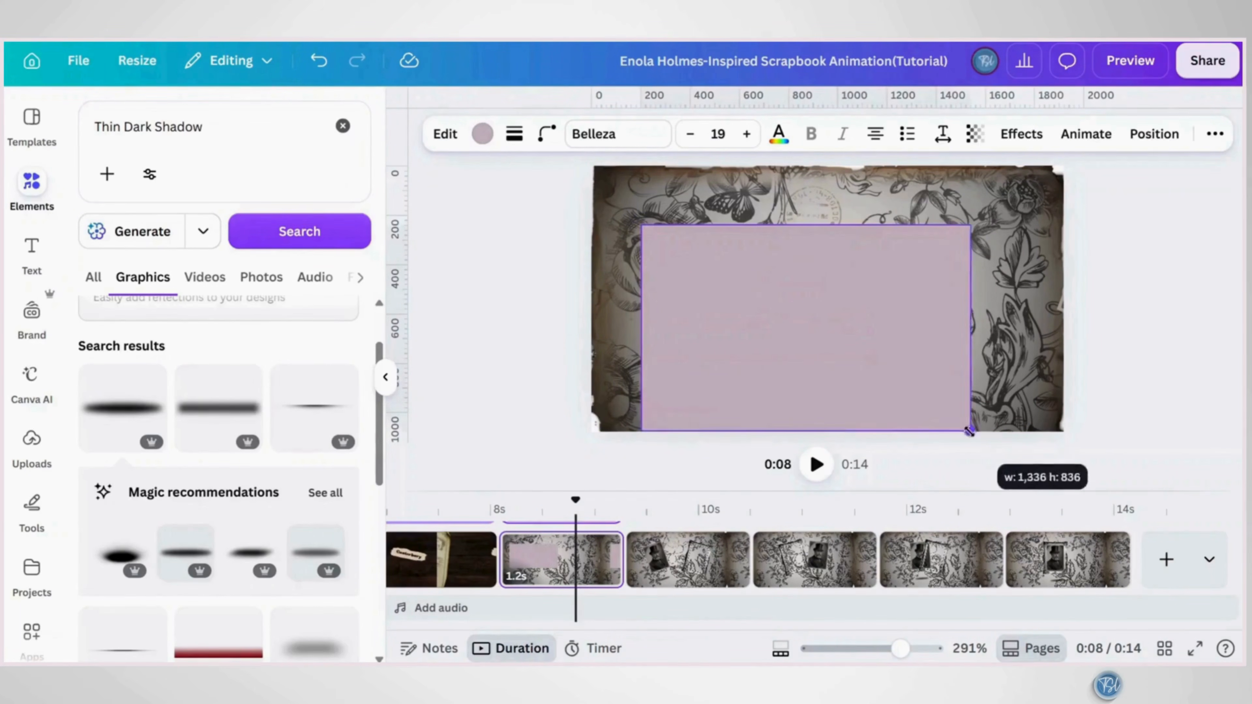
pyautogui.moveTo(972, 226); pyautogui.dragTo(1035, 203)
pyautogui.moveTo(963, 280); pyautogui.dragTo(968, 267)
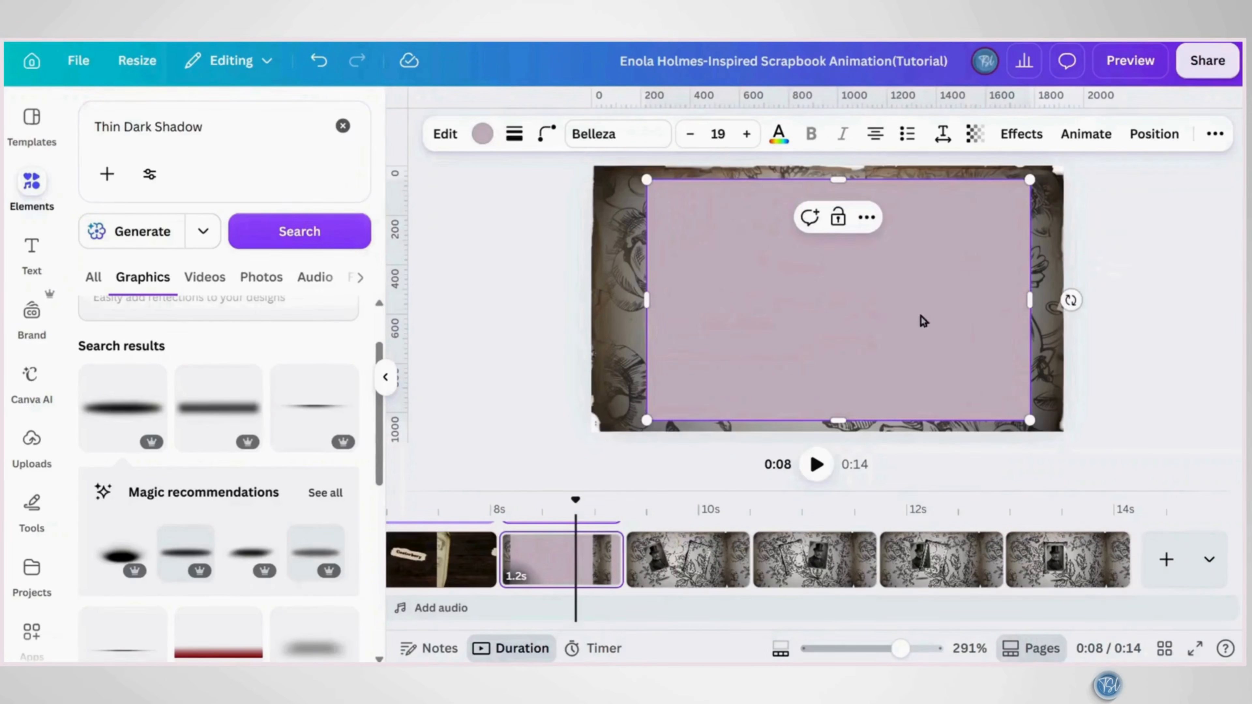
# Give the rectangle a gradient fill whose first colour is #000000 at 0% opacity
pyautogui.click(482, 134)
pyautogui.click(96, 242)
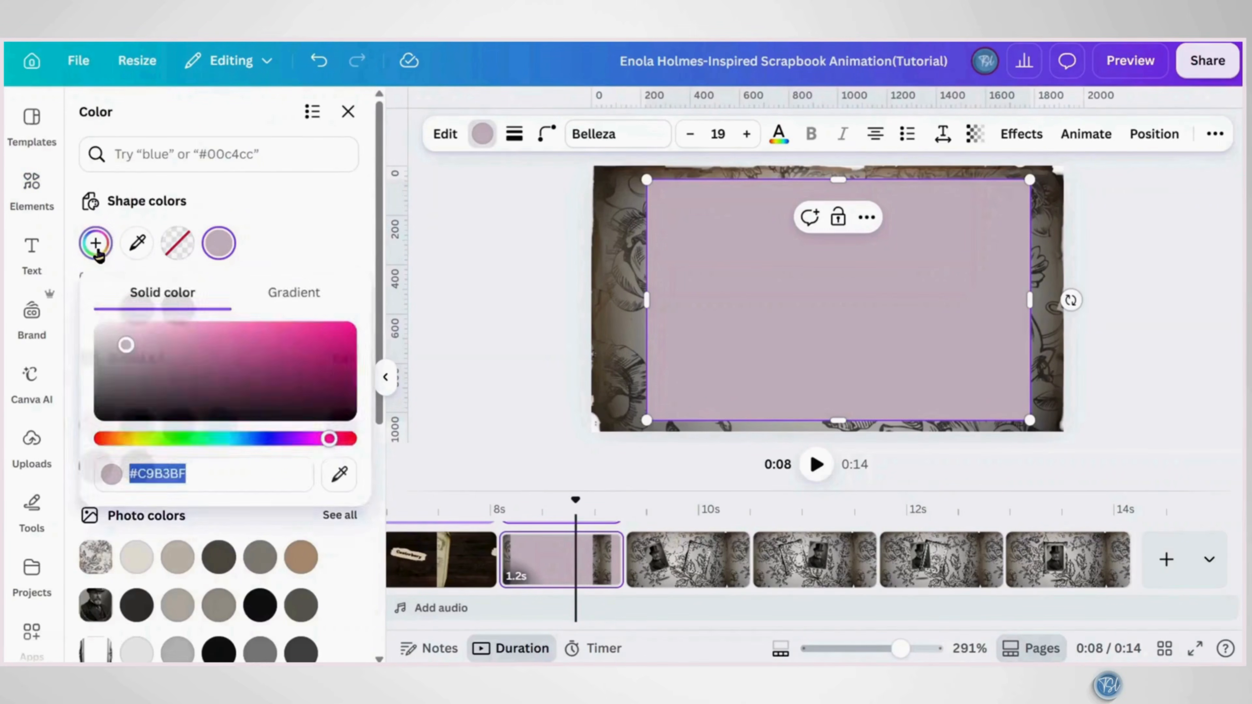
pyautogui.click(301, 295)
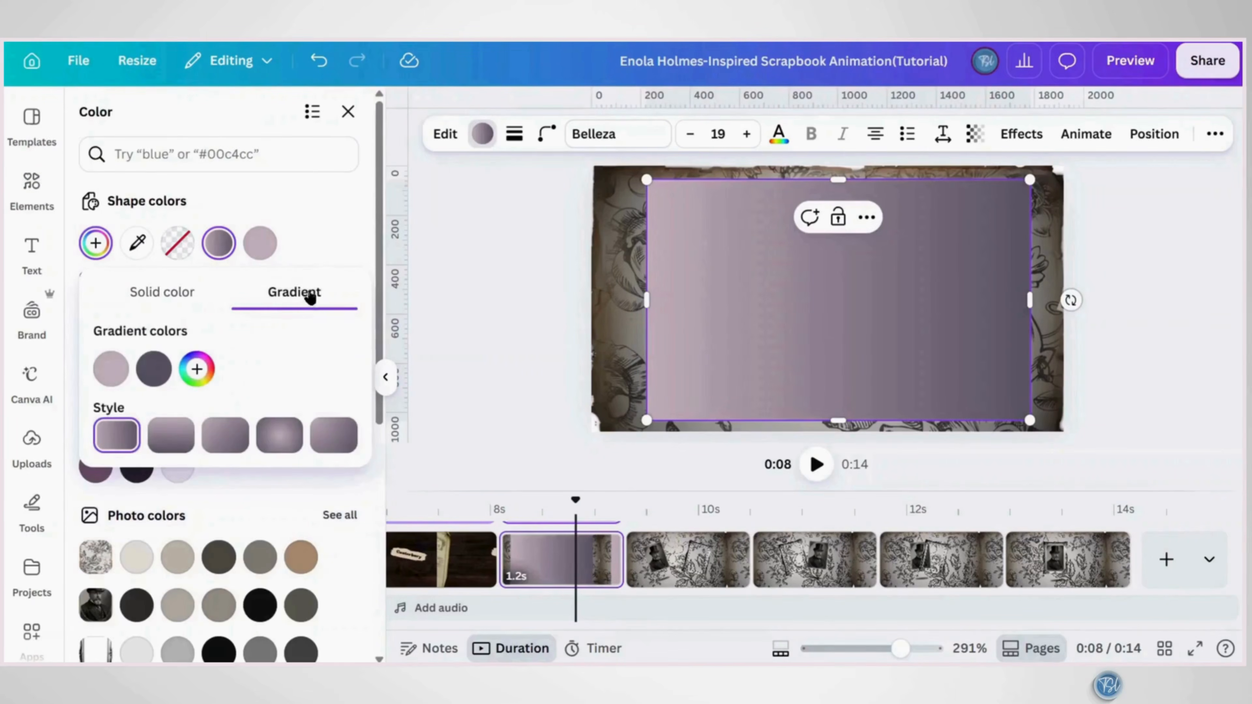
pyautogui.click(111, 369)
pyautogui.moveTo(139, 436); pyautogui.dragTo(82, 538)
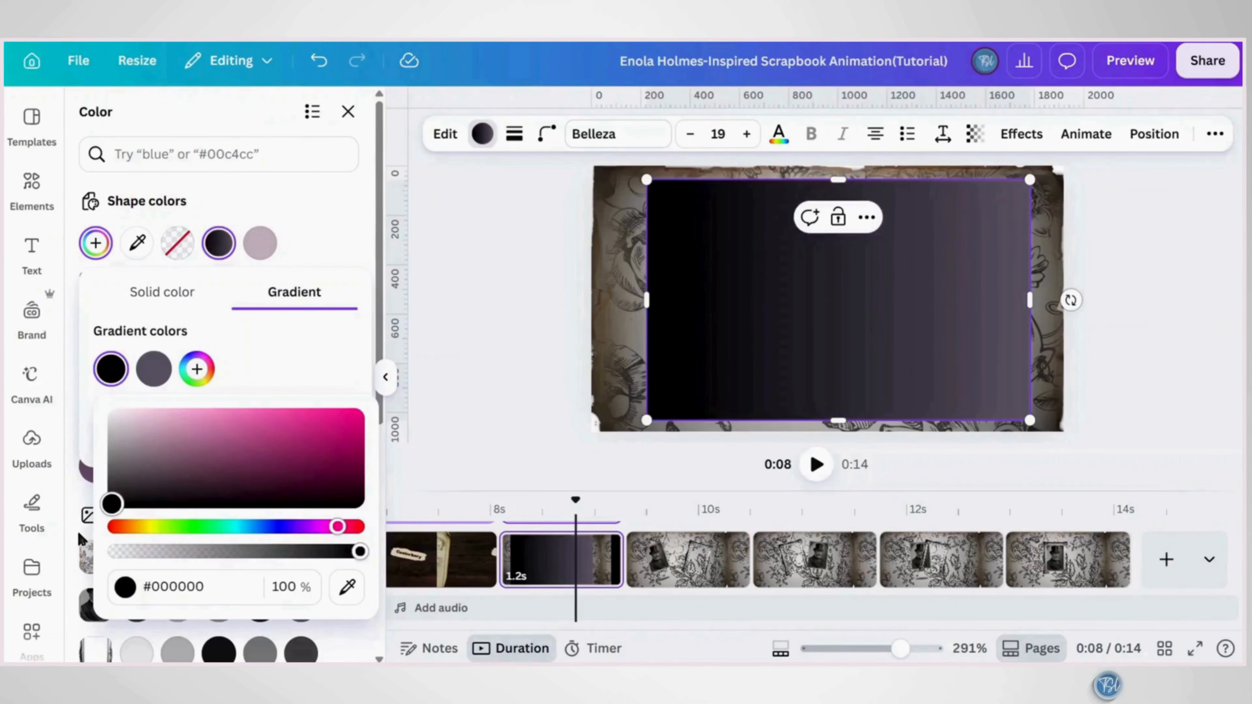
pyautogui.moveTo(360, 552); pyautogui.dragTo(99, 569)
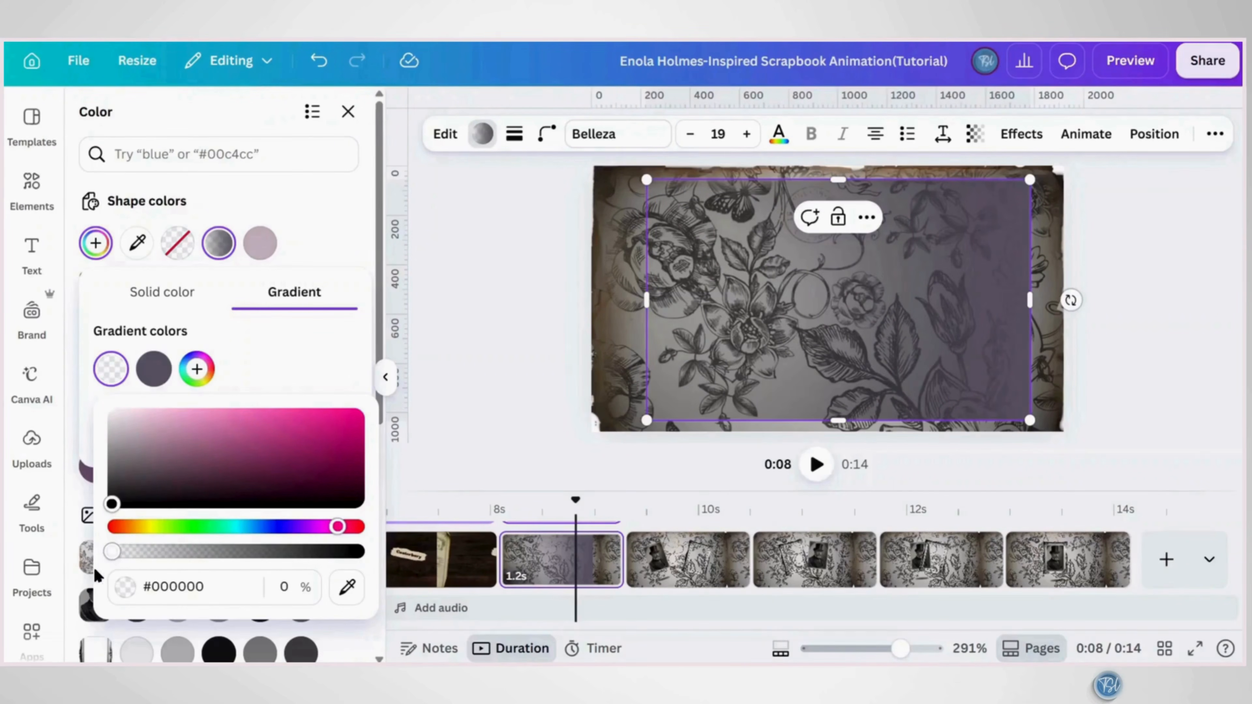
# Set the second gradient colour to #000000 at 100% opacity and add six more black gradient colours
pyautogui.click(153, 370)
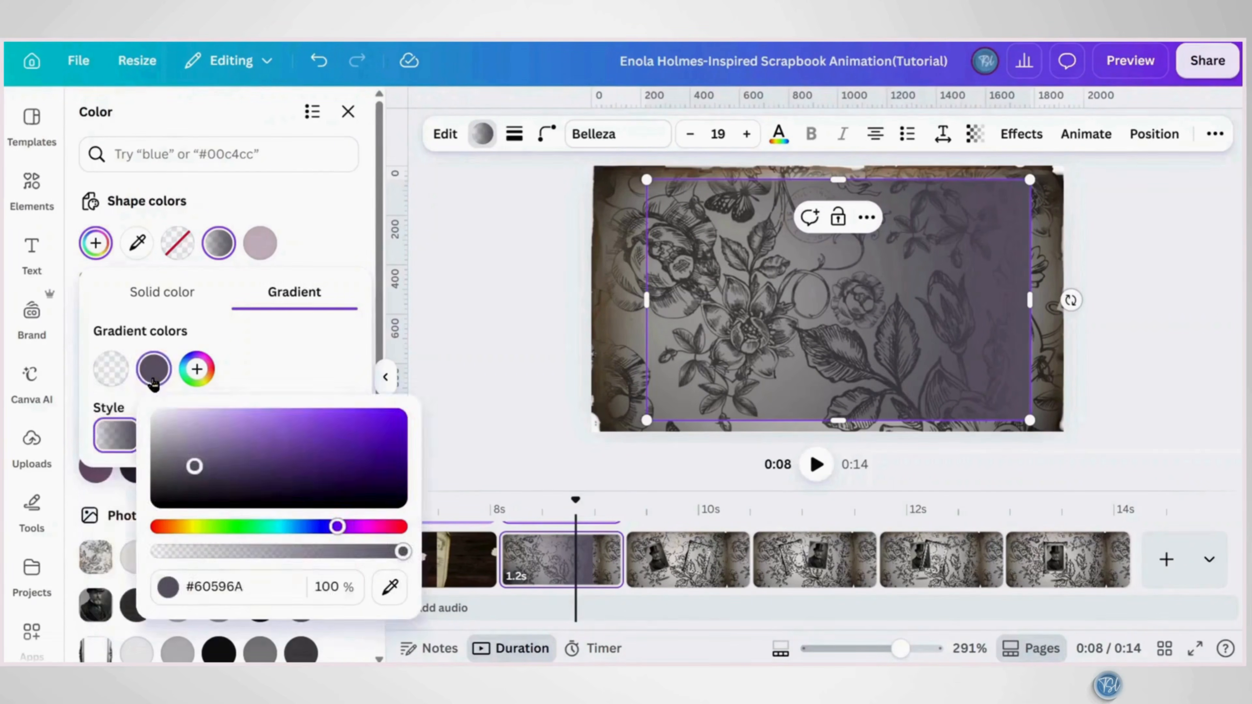
pyautogui.moveTo(193, 469); pyautogui.dragTo(141, 532)
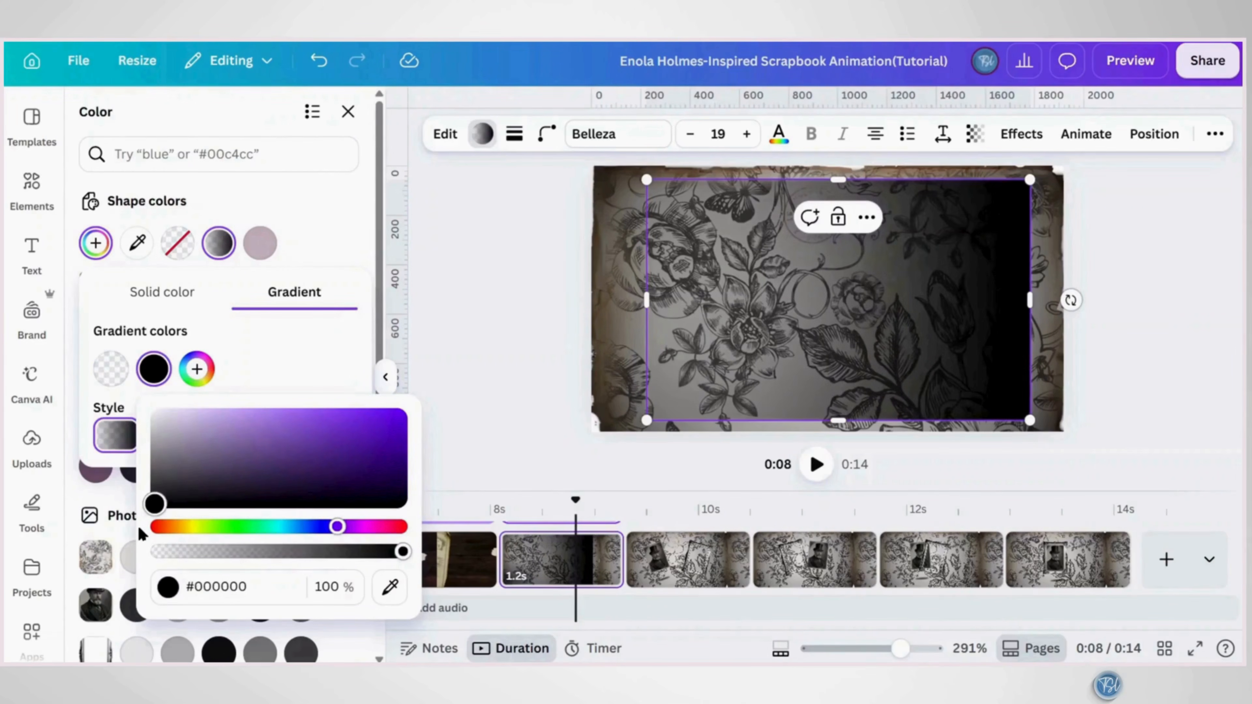
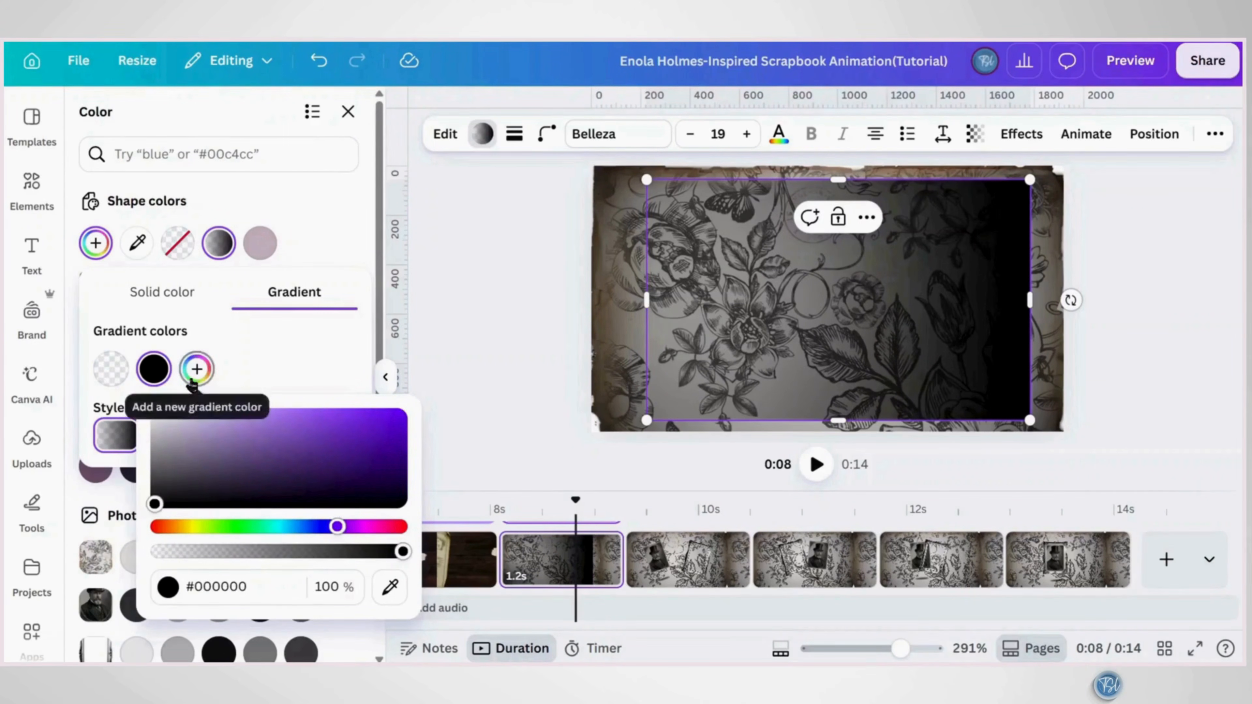
pyautogui.click(196, 369)
pyautogui.click(240, 369)
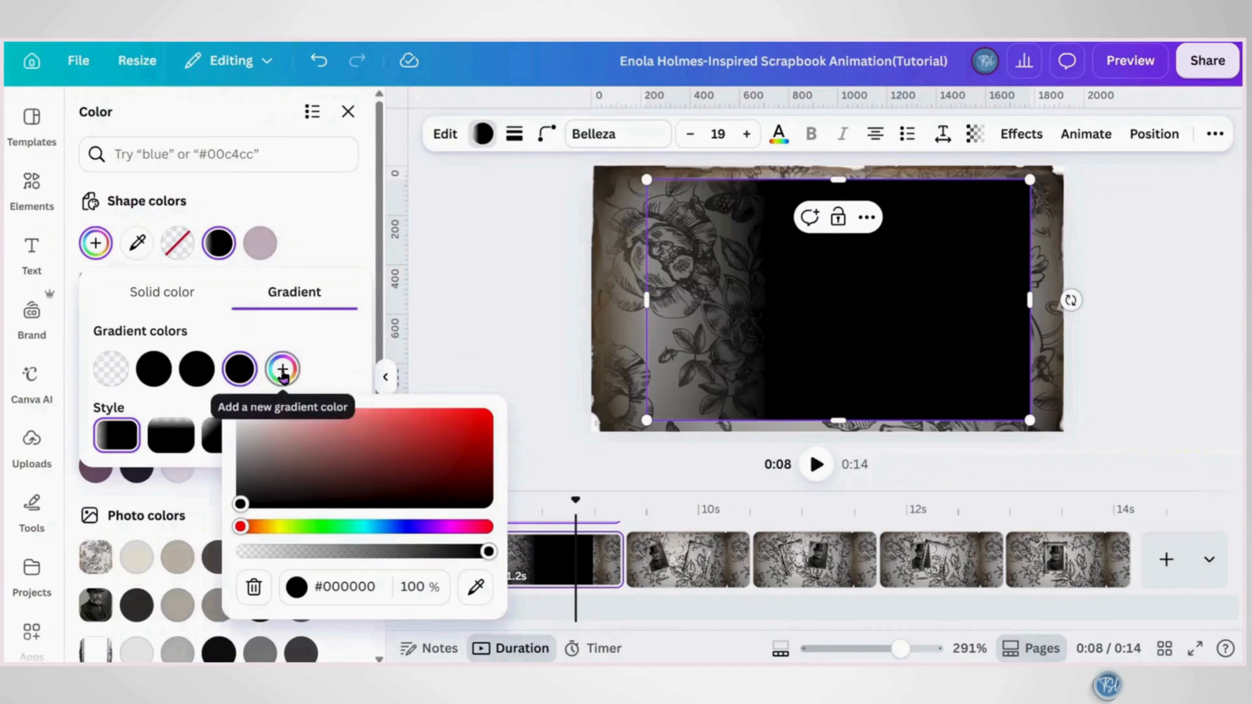
pyautogui.click(283, 370)
pyautogui.click(325, 370)
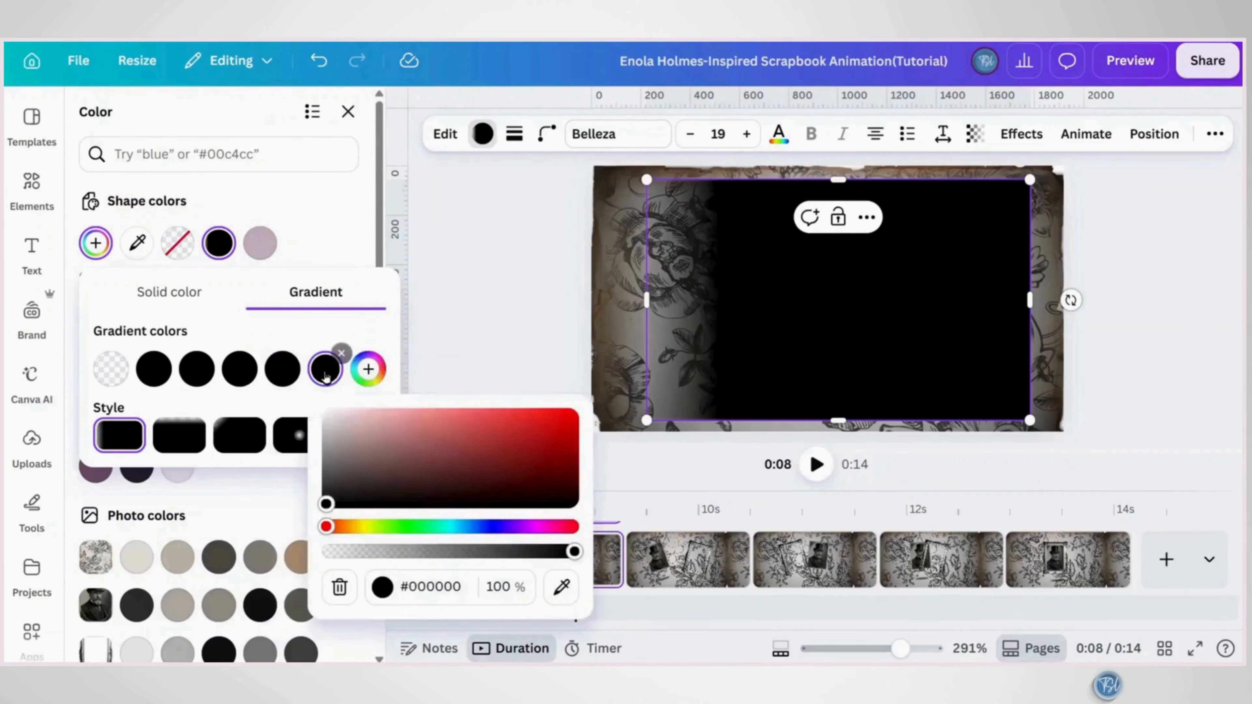
pyautogui.click(368, 369)
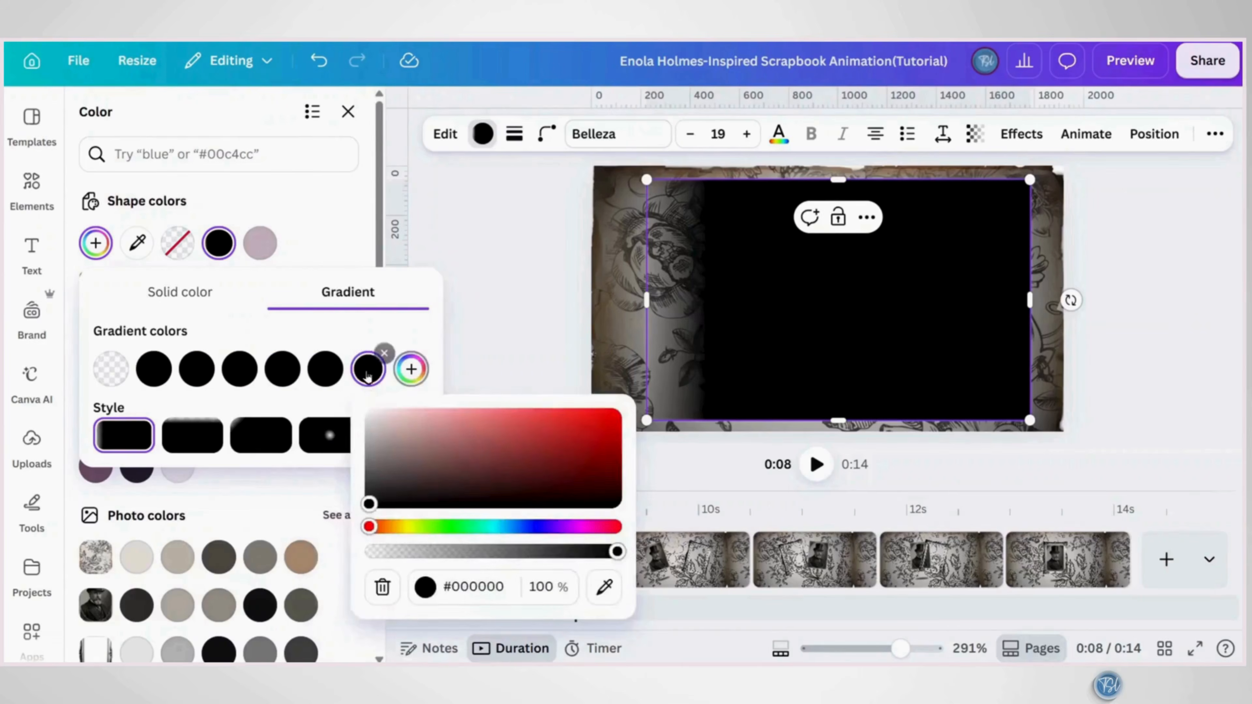
pyautogui.click(411, 370)
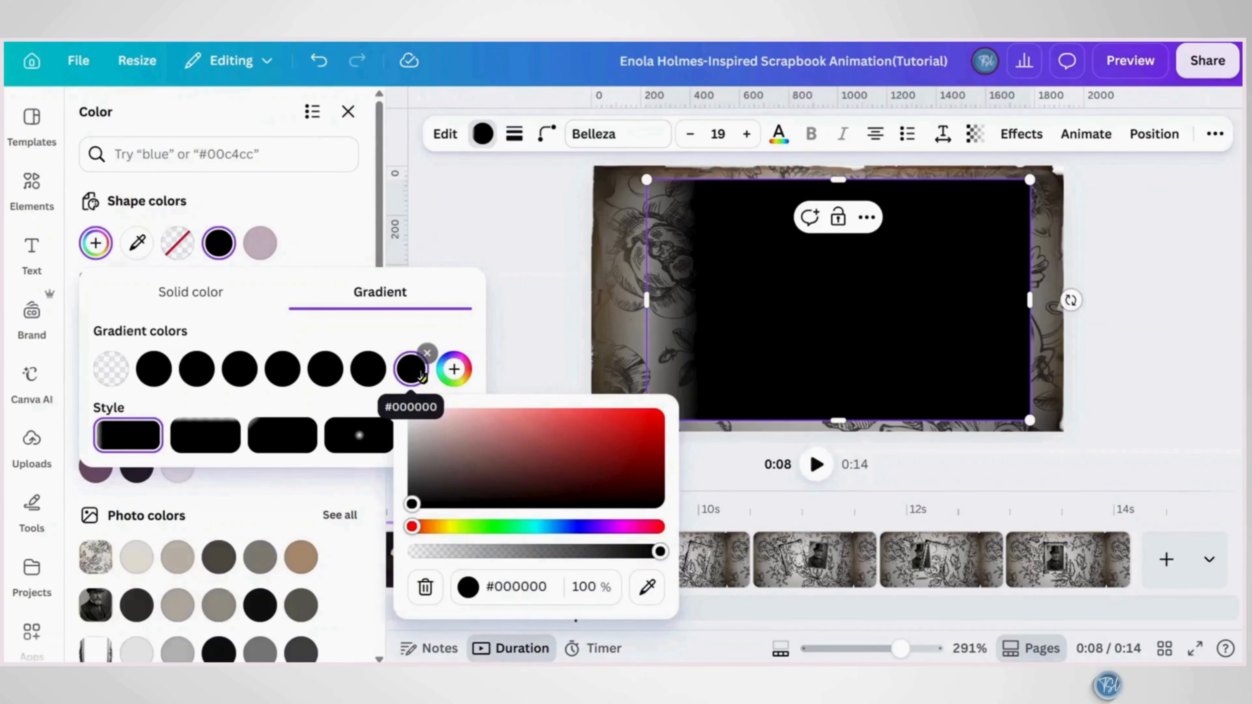
# Switch the gradient to the radial style and enlarge the rectangle past all edges of the page, keeping the glow centred
pyautogui.click(370, 445)
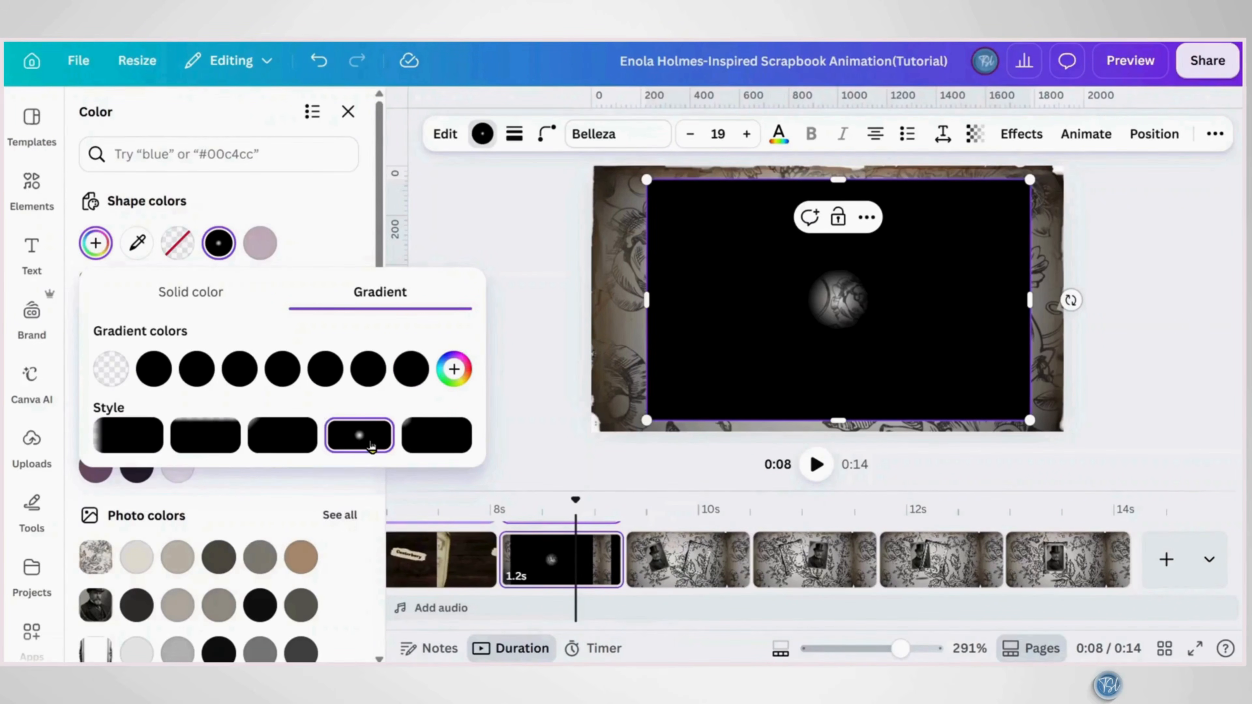
pyautogui.moveTo(649, 420); pyautogui.dragTo(534, 493)
pyautogui.moveTo(1029, 180); pyautogui.dragTo(1186, 99)
pyautogui.scroll(-1, 724, 331)
pyautogui.scroll(-2, 724, 331)
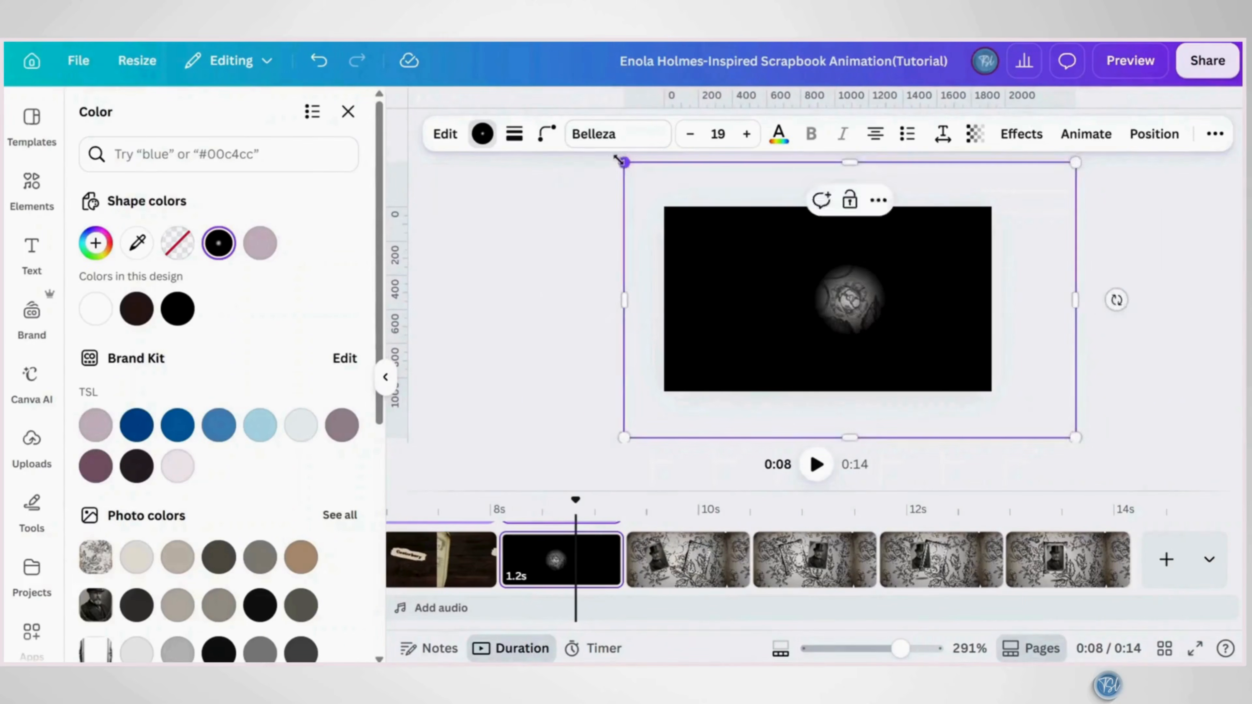
pyautogui.moveTo(623, 162); pyautogui.dragTo(582, 159)
# Set the transparency of the spotlight rectangle on the first floral page to 70
pyautogui.click(974, 134)
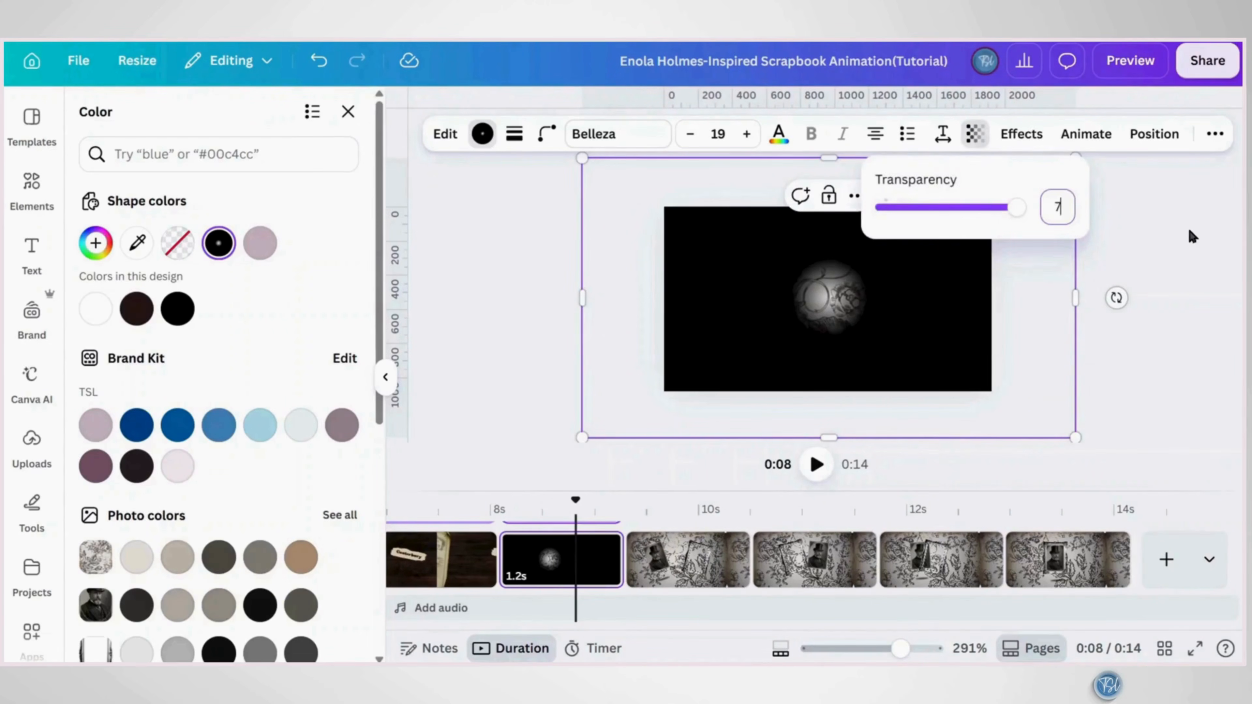
pyautogui.write('70')
pyautogui.press('Return')
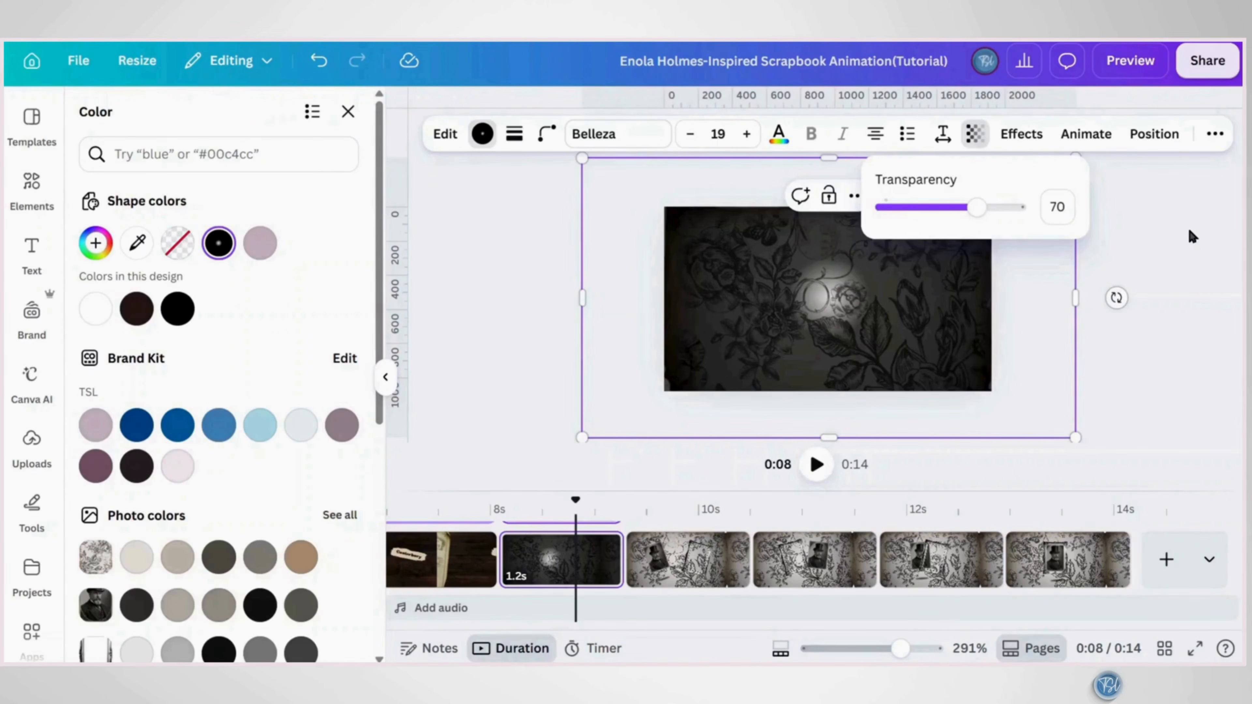
# Paste a copy of the spotlight rectangle onto the second floral page, with its glow between the portrait and the frame, and copy it again
pyautogui.click(1022, 333)
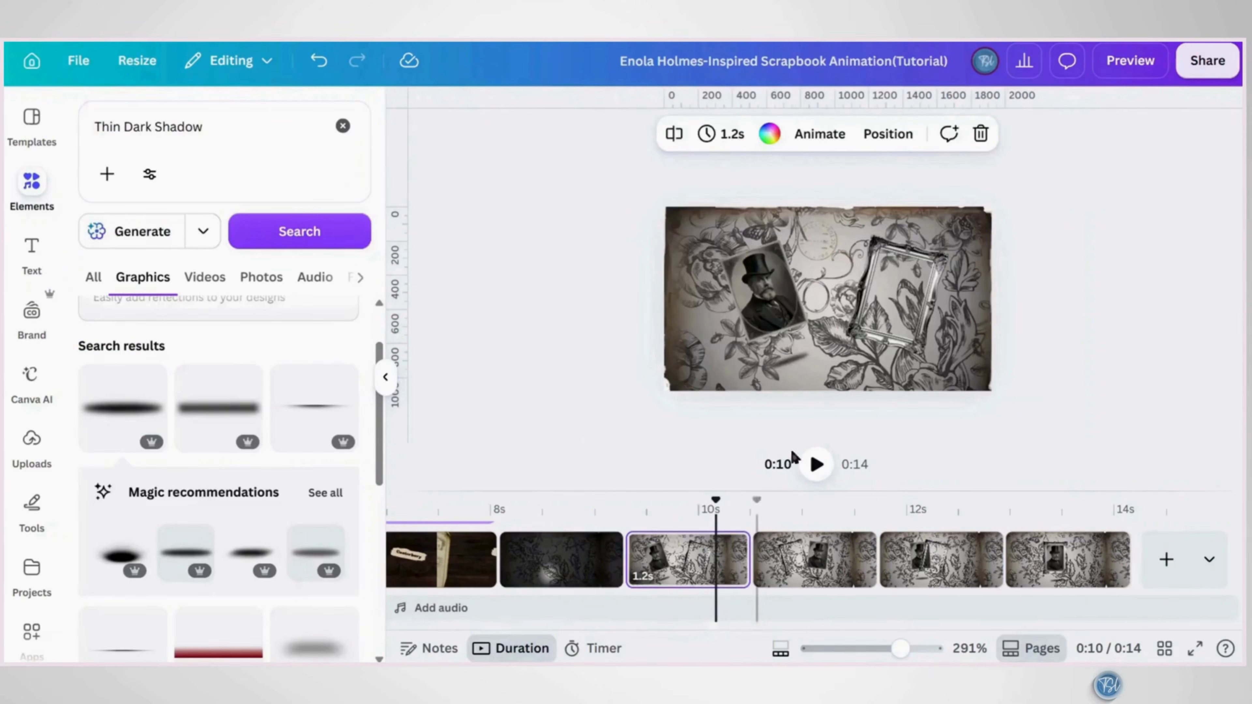
pyautogui.click(831, 393)
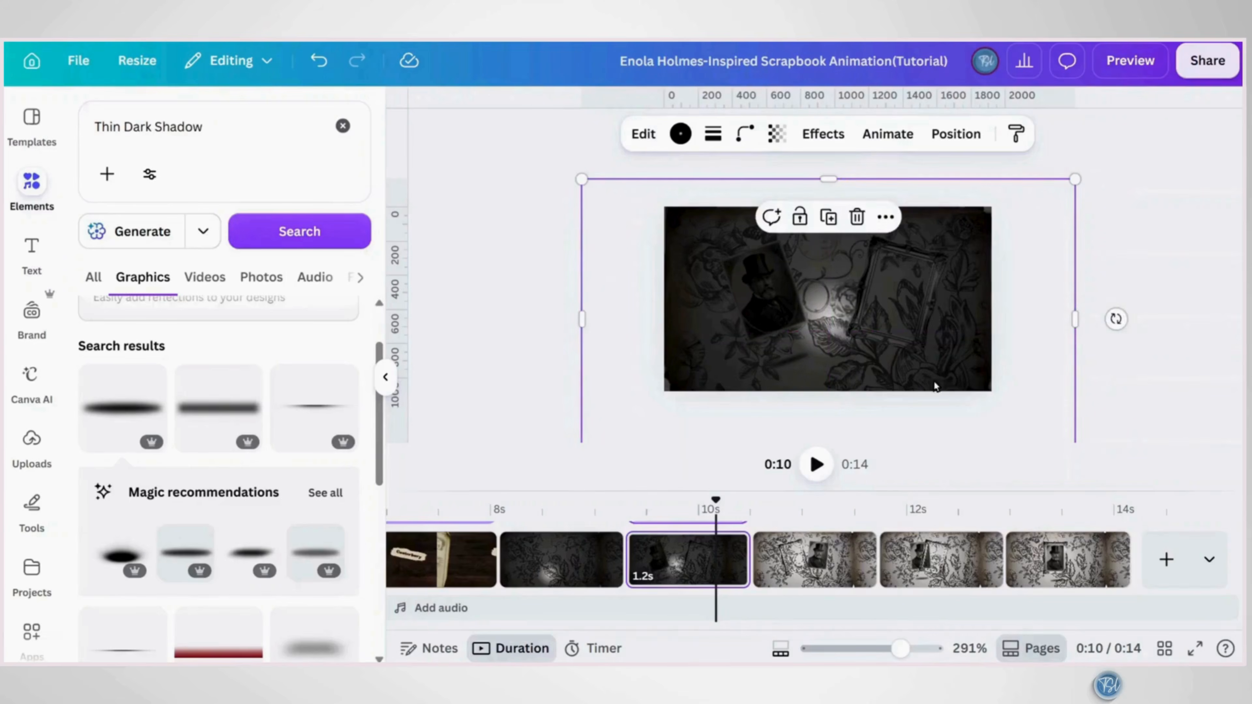
pyautogui.click(885, 217)
pyautogui.click(918, 259)
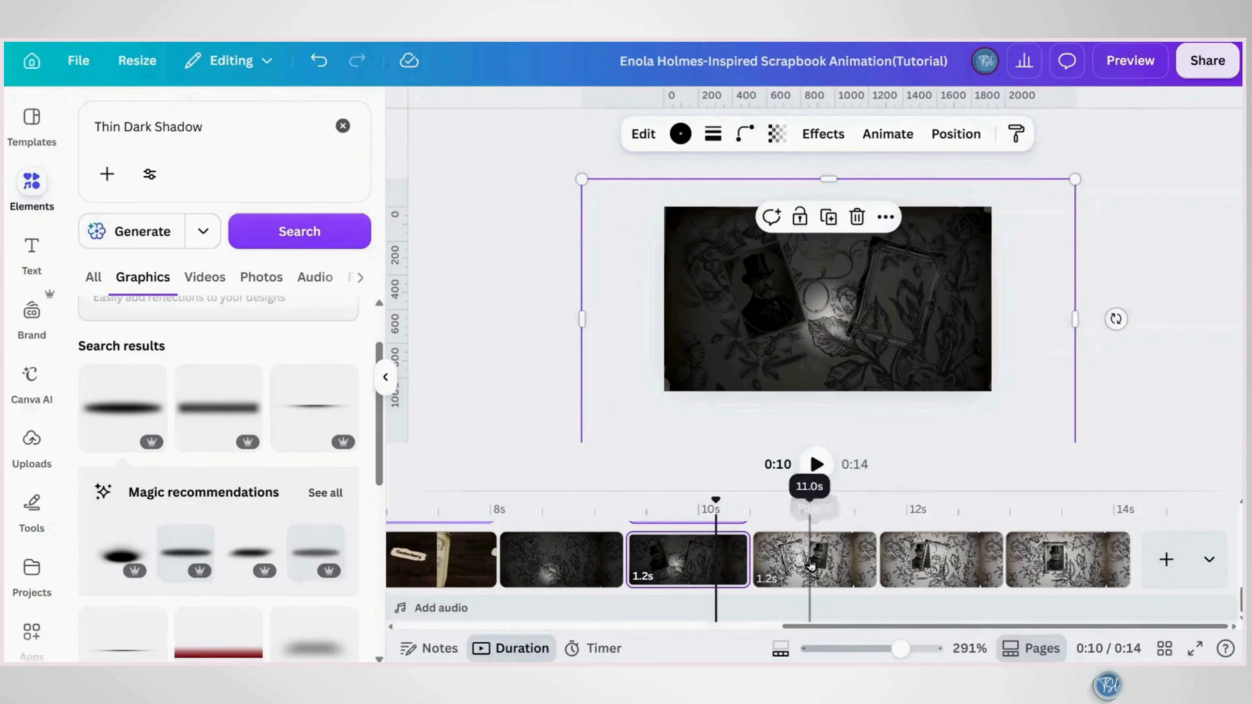
# Paste the spotlight rectangle onto the third floral page, shift its glow toward the portrait, and copy it
pyautogui.click(809, 506)
pyautogui.rightClick(811, 340)
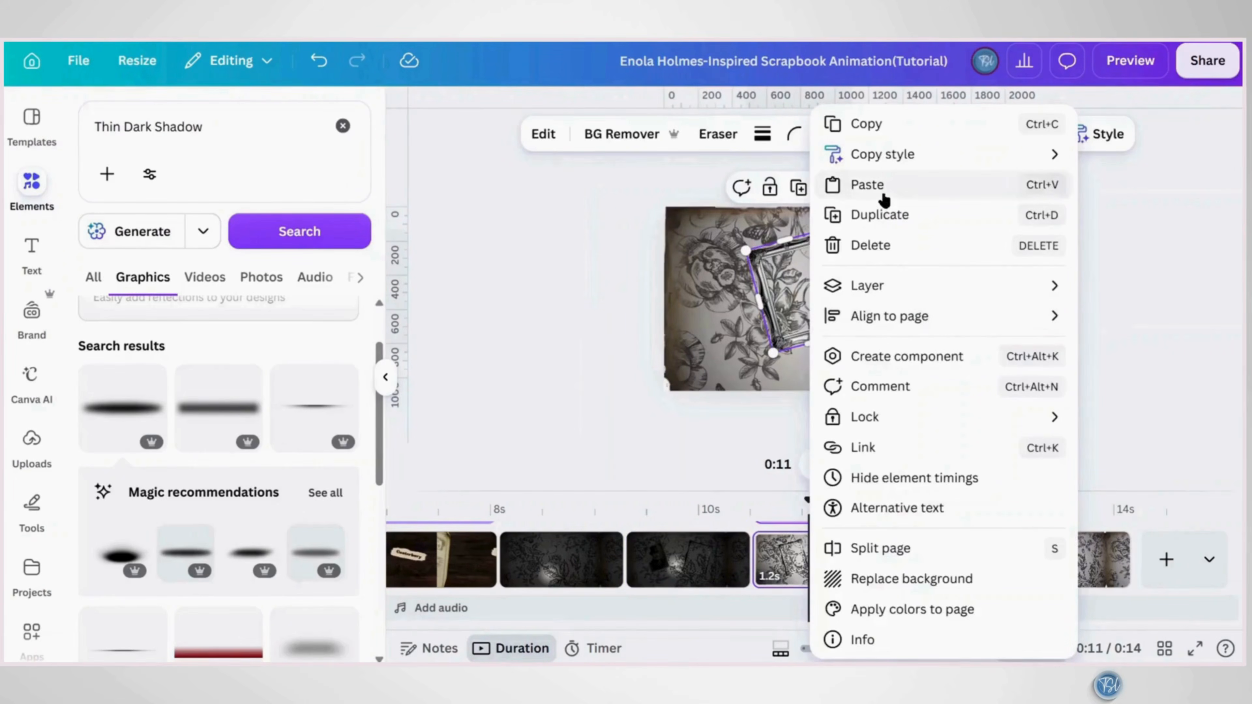
pyautogui.click(885, 196)
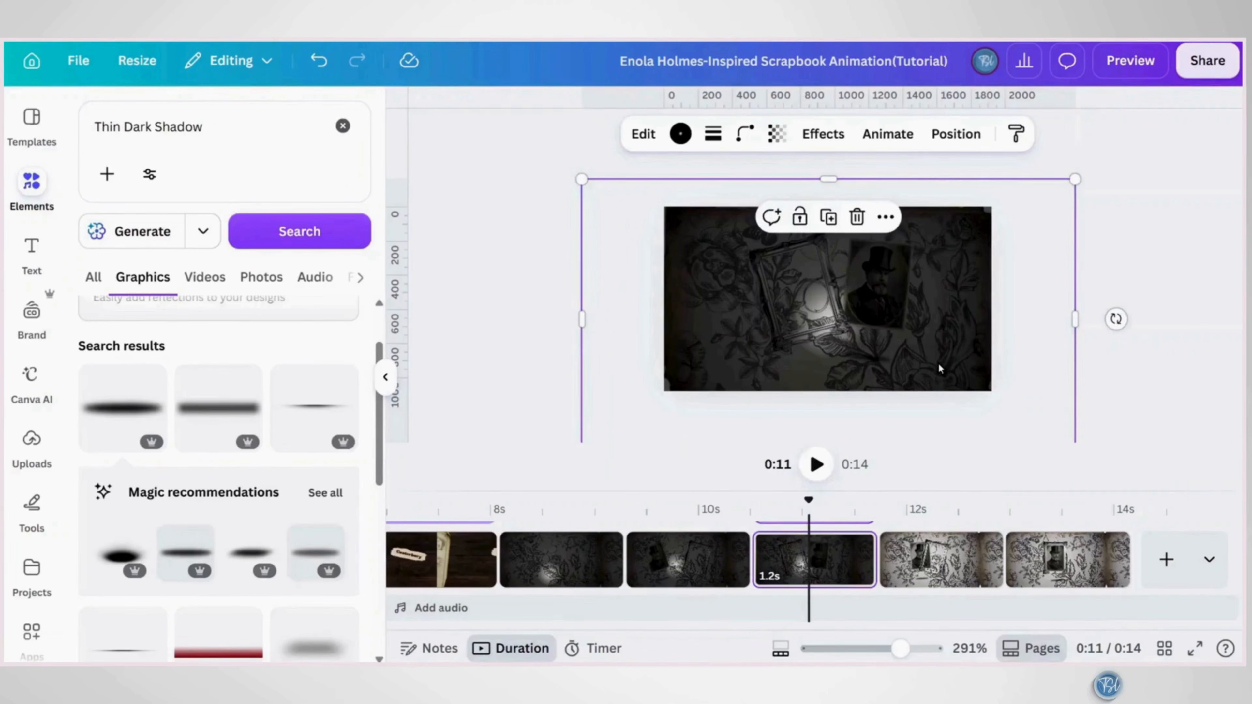
pyautogui.moveTo(940, 369); pyautogui.dragTo(957, 347)
pyautogui.click(908, 197)
pyautogui.click(931, 240)
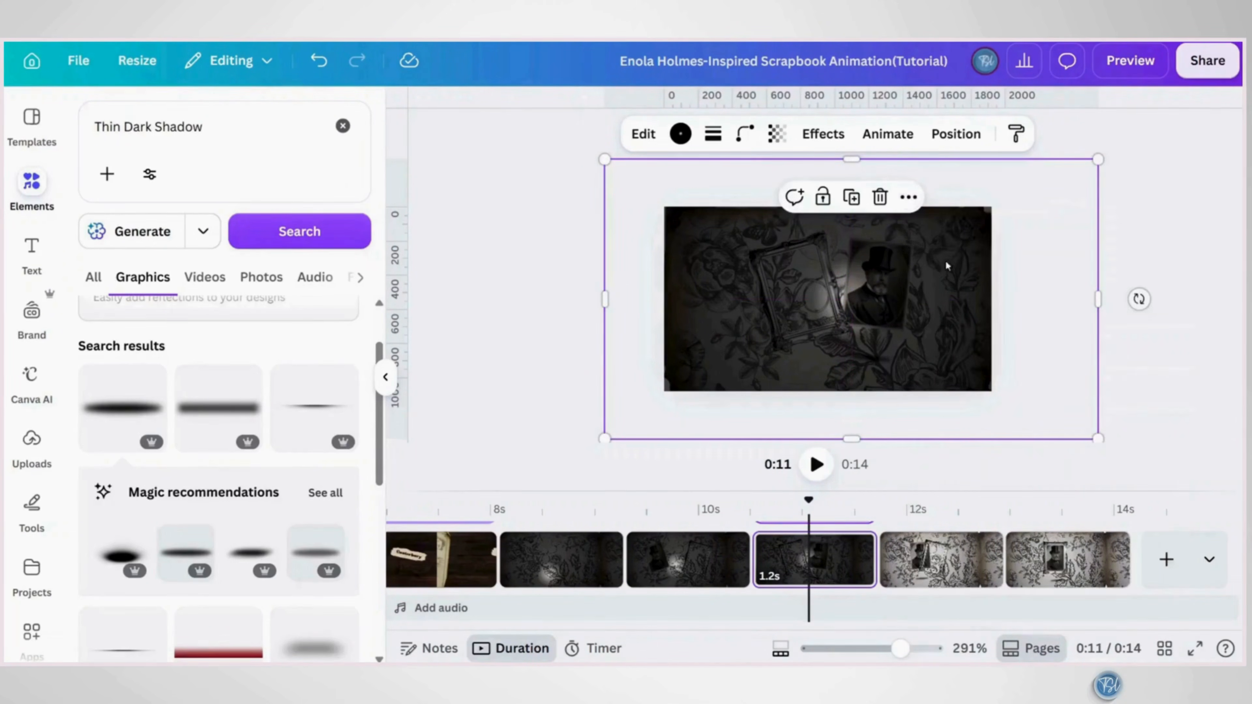
# Paste the spotlight rectangle onto the fourth floral page, move its glow to where portrait and frame overlap, and copy it
pyautogui.click(929, 562)
pyautogui.rightClick(941, 347)
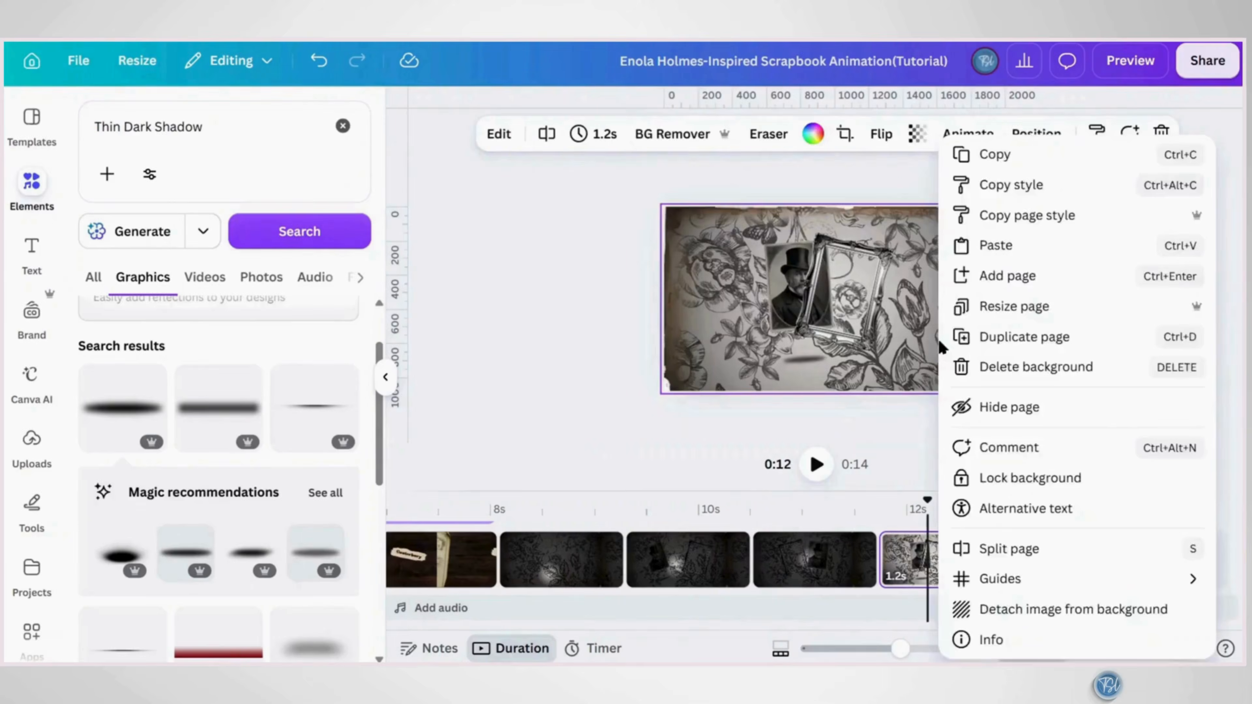
pyautogui.click(1003, 245)
pyautogui.moveTo(947, 323); pyautogui.dragTo(915, 318)
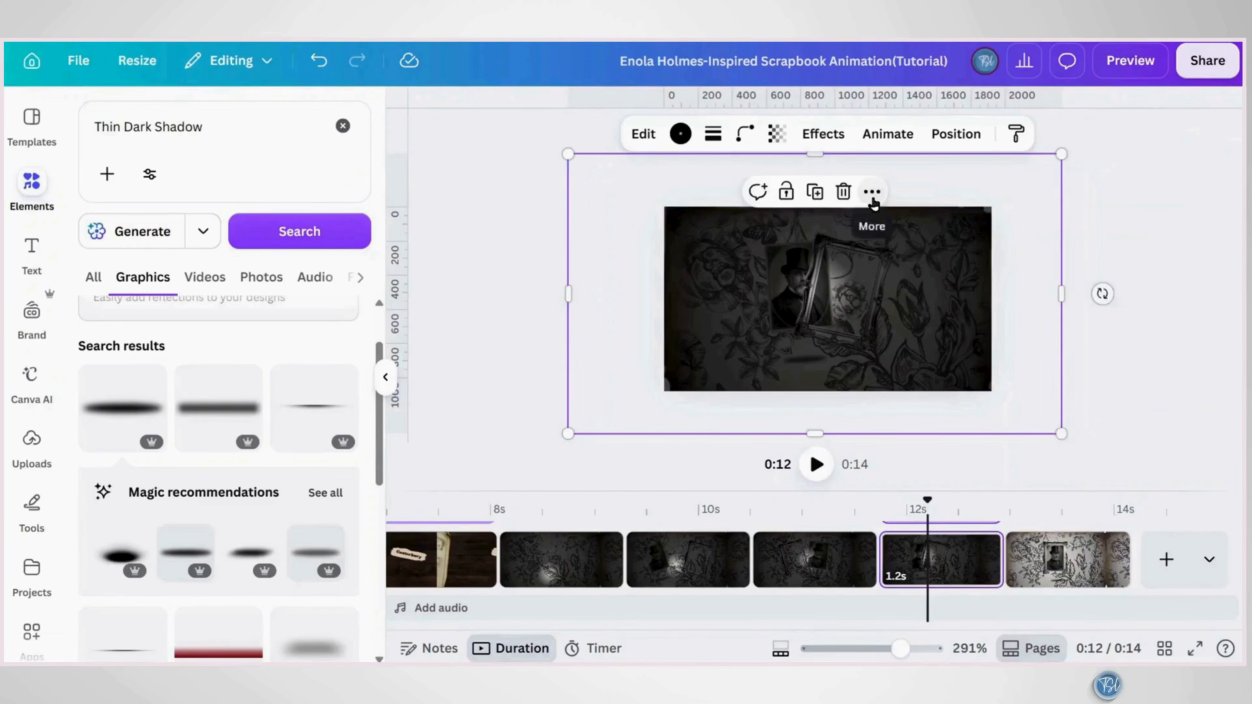
pyautogui.click(871, 192)
pyautogui.click(920, 236)
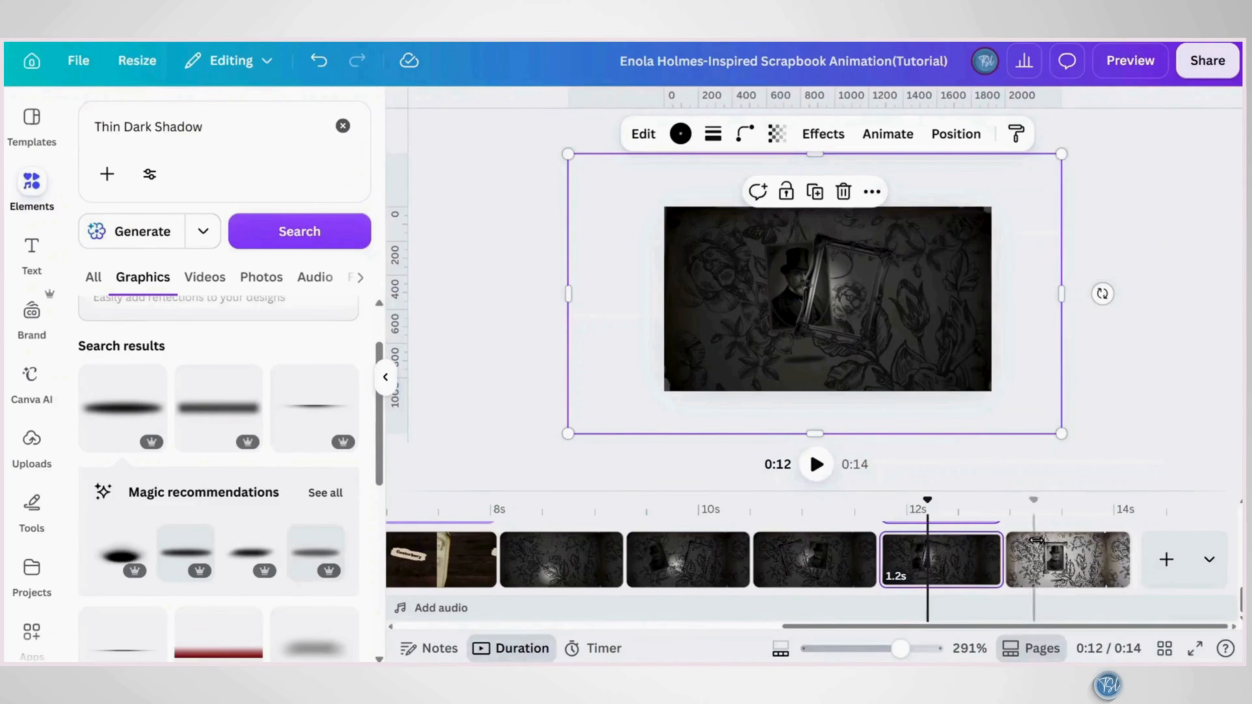
# Paste the spotlight rectangle onto the last floral page, centre its glow on the framed portrait, and lower its transparency value to lighten the overlay
pyautogui.click(1035, 562)
pyautogui.rightClick(939, 246)
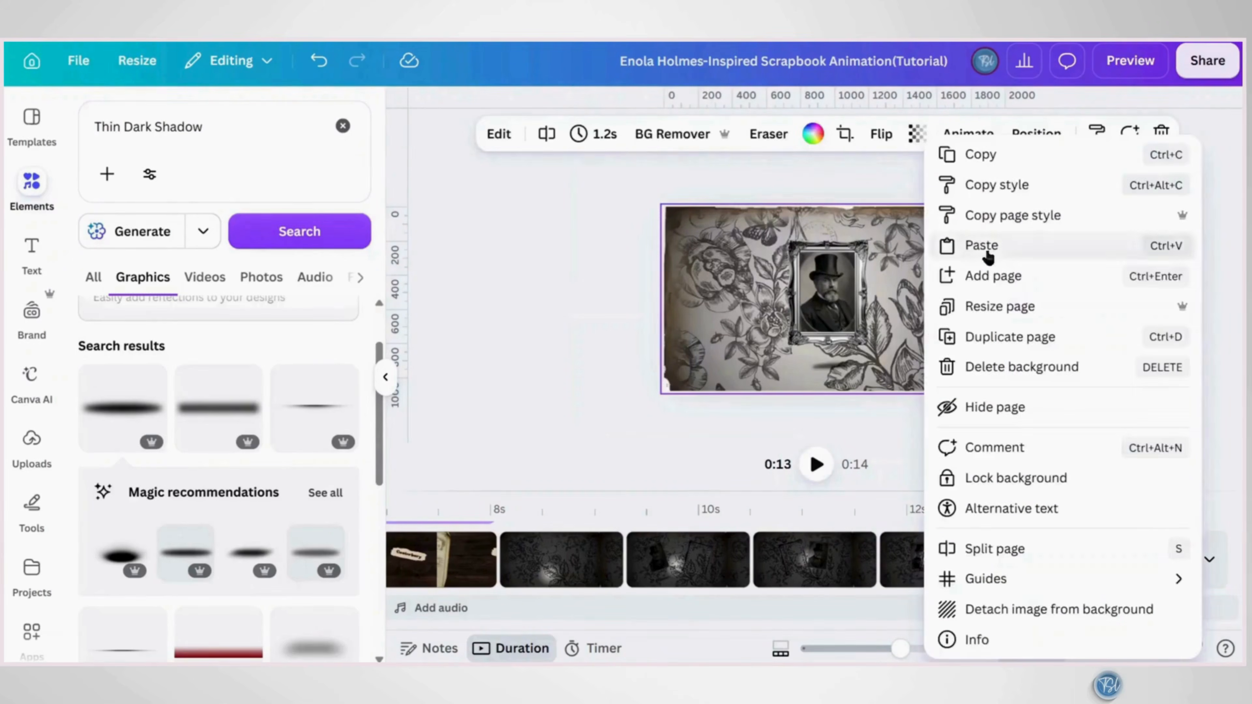
pyautogui.click(942, 246)
pyautogui.moveTo(948, 307); pyautogui.dragTo(949, 308)
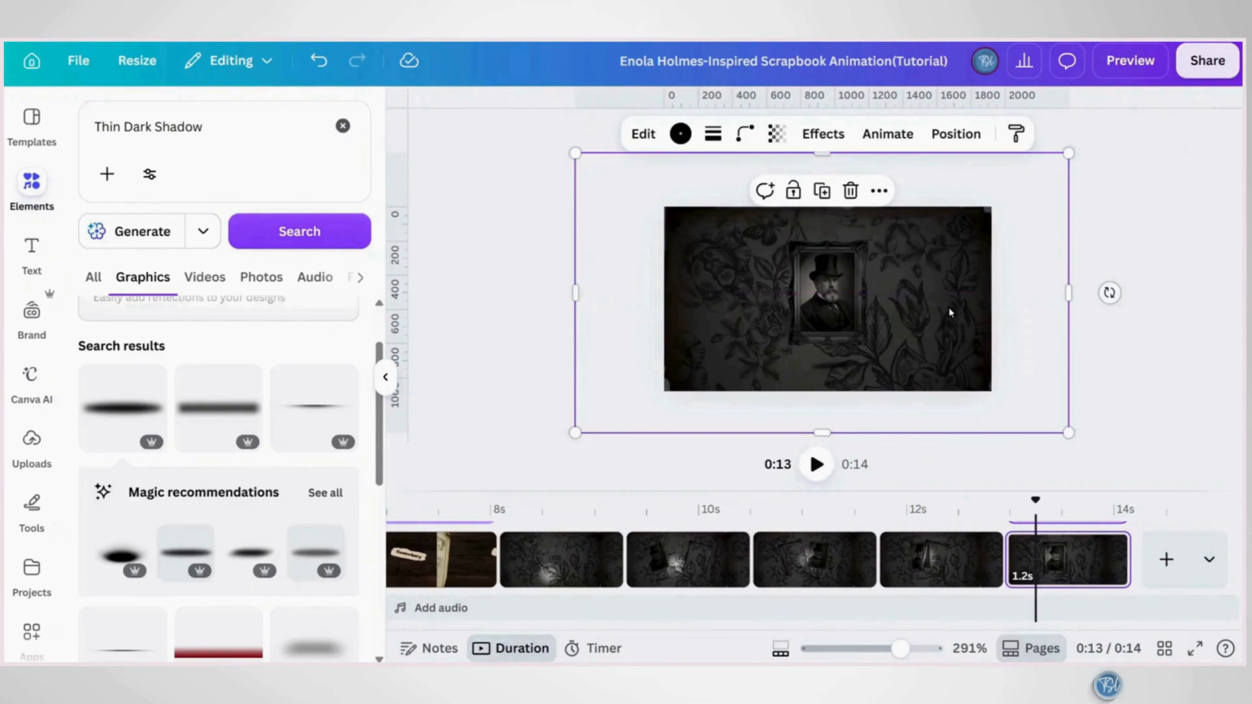
pyautogui.click(776, 136)
pyautogui.moveTo(784, 208); pyautogui.dragTo(744, 217)
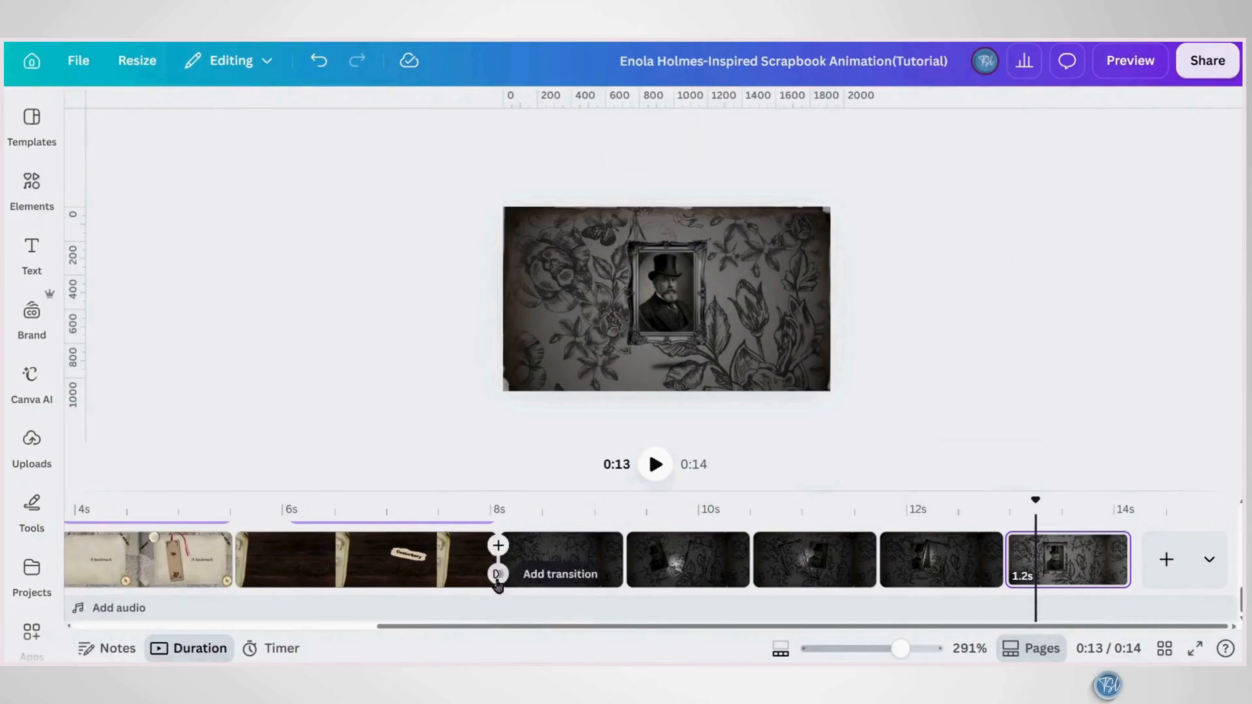
# Add a Stack transition before the first floral page and a shortened Match & Move transition between the first and second floral pages
pyautogui.click(497, 573)
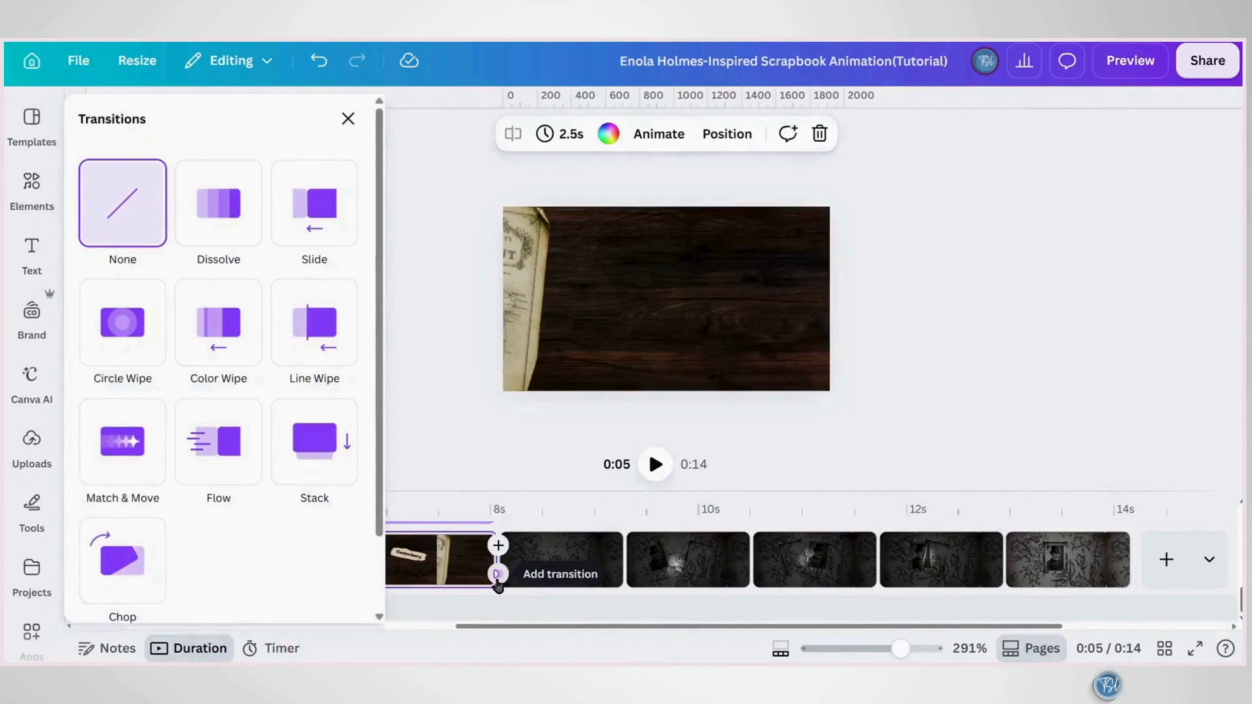
pyautogui.click(316, 478)
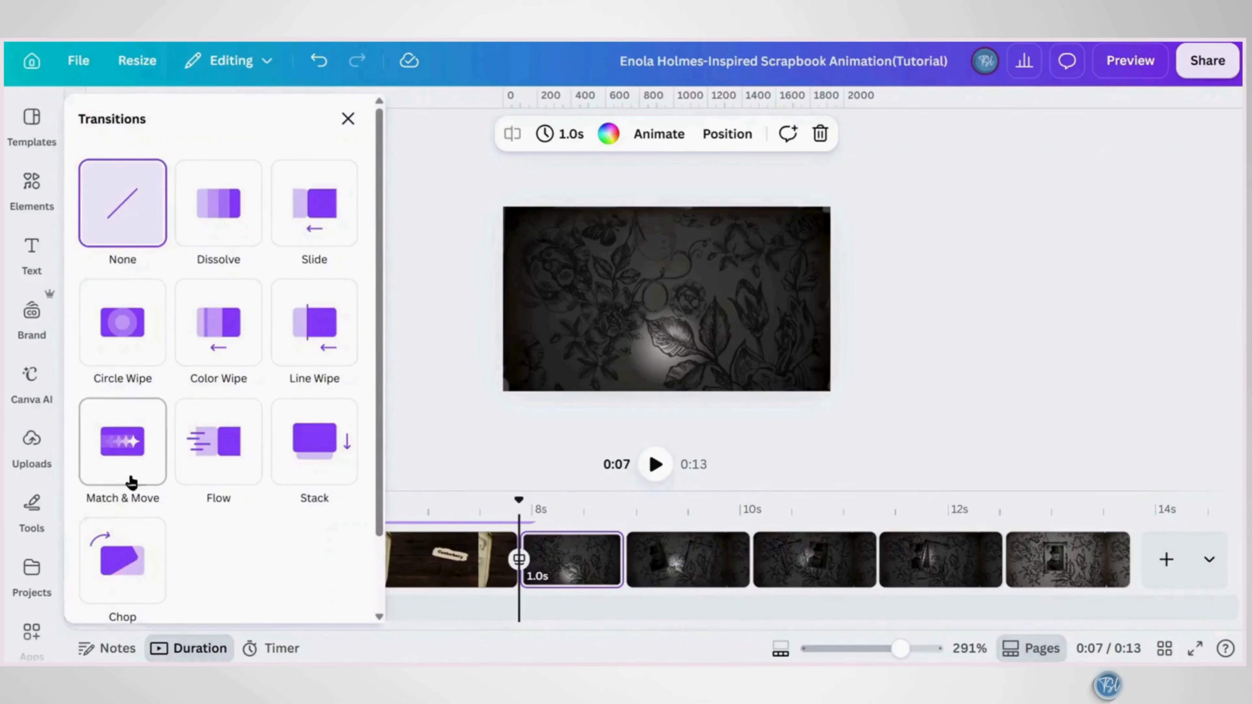
pyautogui.click(130, 478)
pyautogui.moveTo(262, 519); pyautogui.dragTo(229, 524)
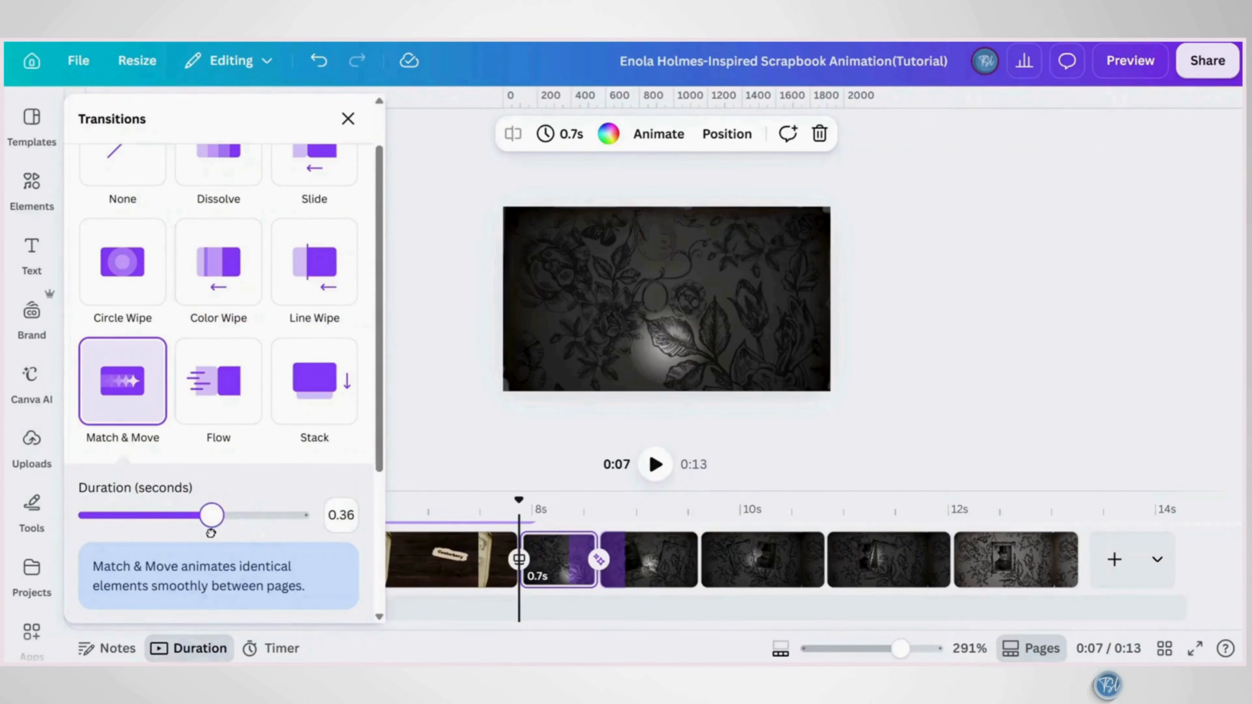
pyautogui.moveTo(211, 533); pyautogui.dragTo(206, 514)
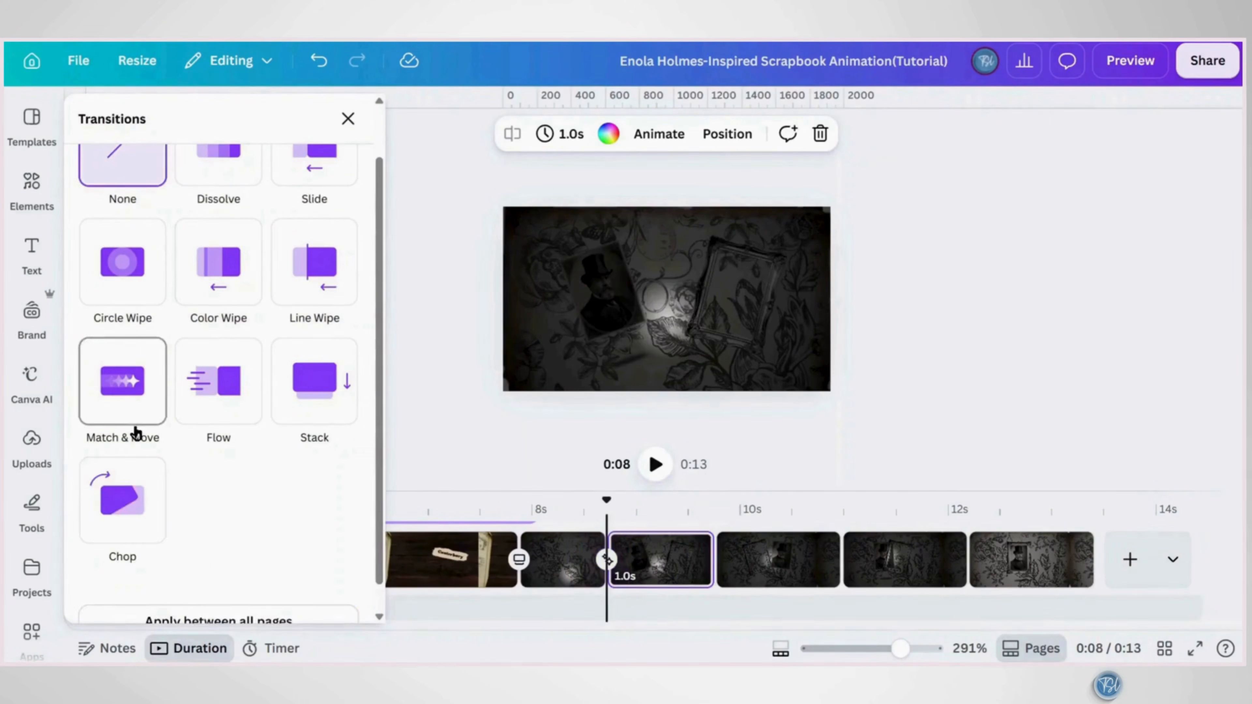
# Add Match & Move transitions between the remaining floral pages, with a duration of 0.3 seconds for the last two
pyautogui.click(136, 432)
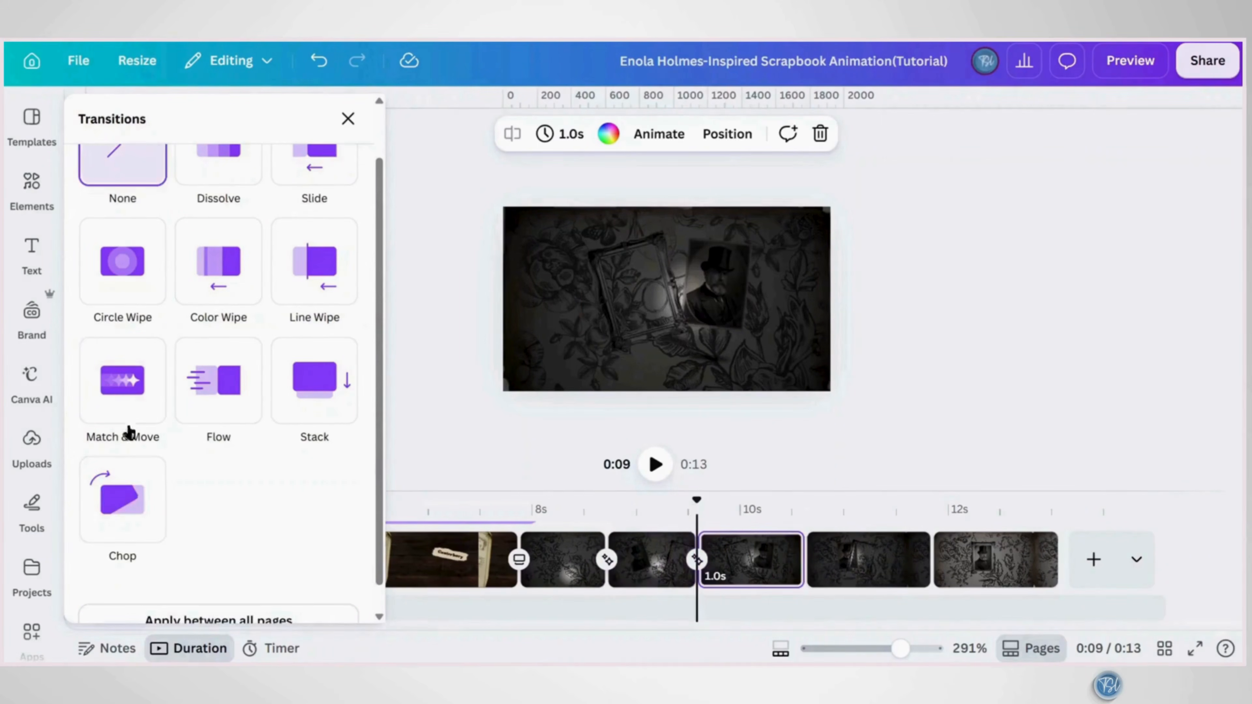
pyautogui.click(126, 432)
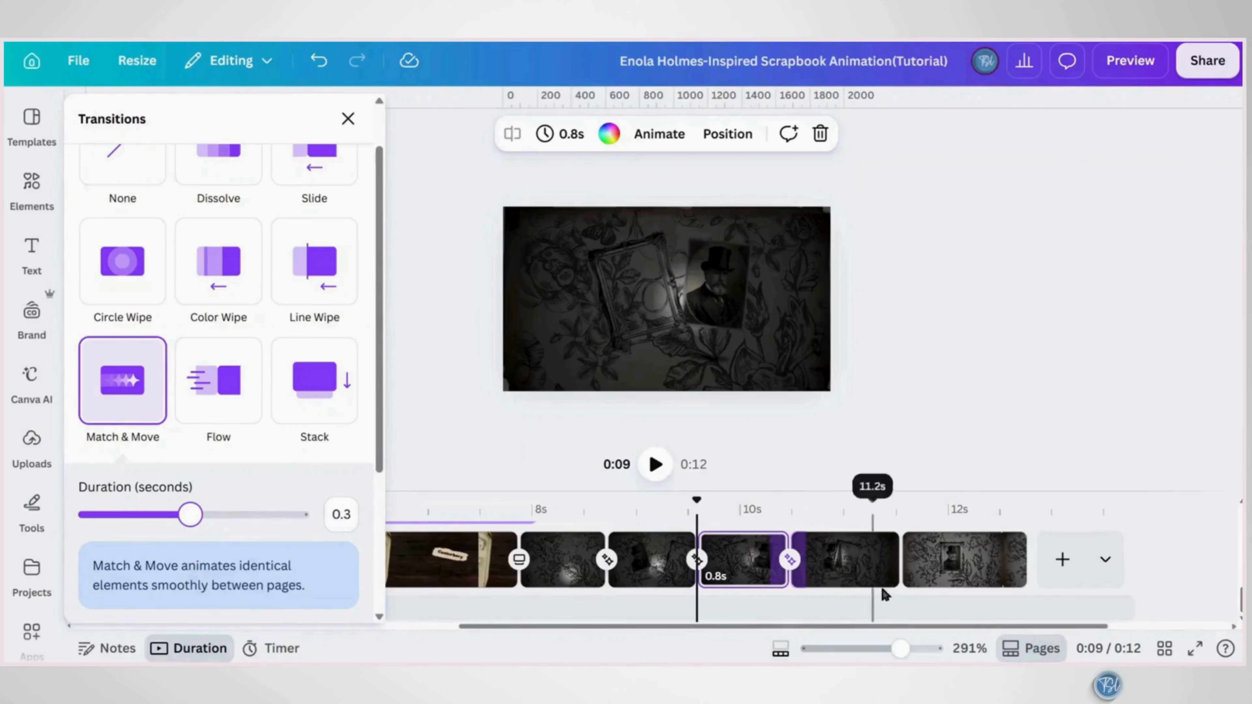
pyautogui.click(899, 573)
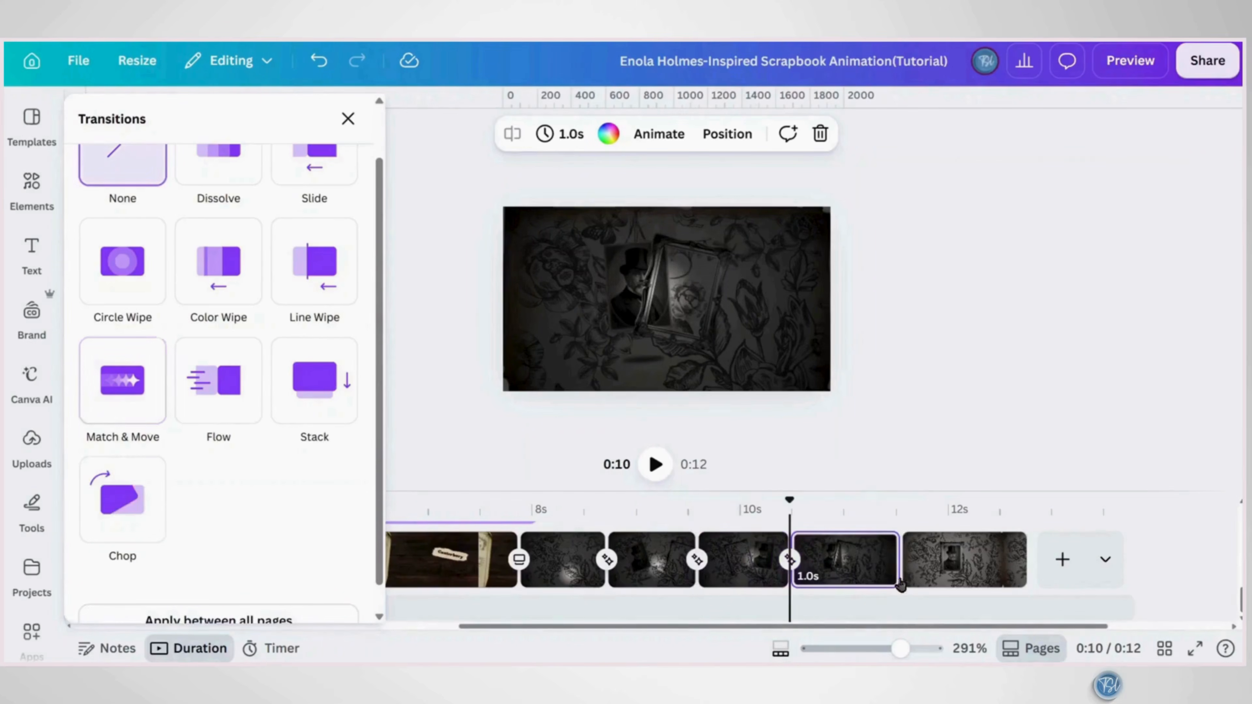
pyautogui.click(115, 418)
pyautogui.moveTo(262, 515); pyautogui.dragTo(190, 514)
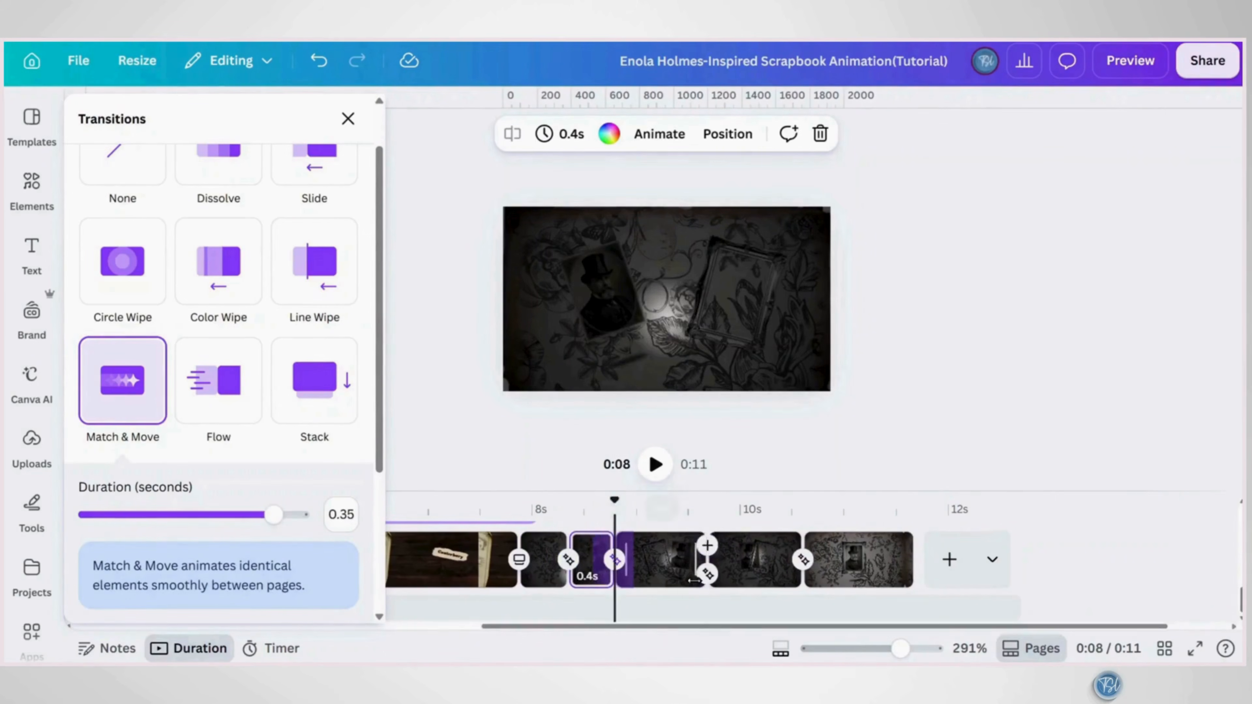
# Trim the third and fourth floral pages to about 0.5 seconds each and play the animation through to the end
pyautogui.moveTo(699, 605); pyautogui.dragTo(653, 605)
pyautogui.moveTo(749, 585); pyautogui.dragTo(707, 603)
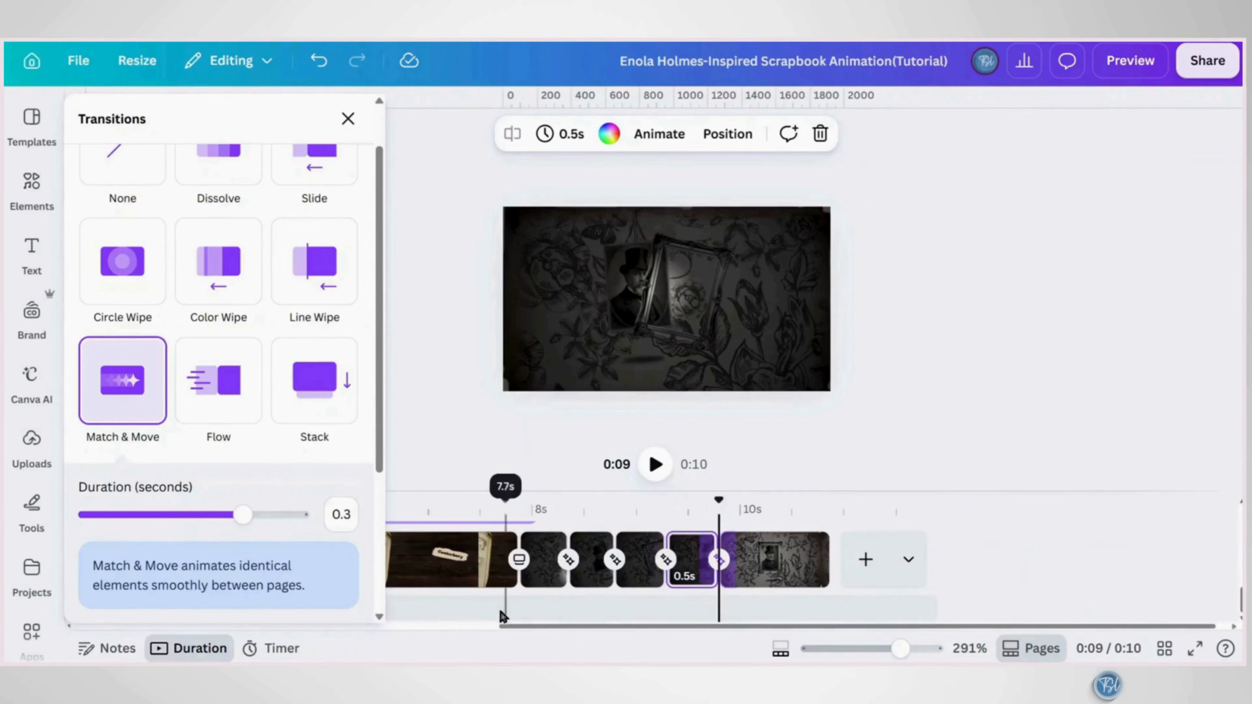
pyautogui.click(489, 616)
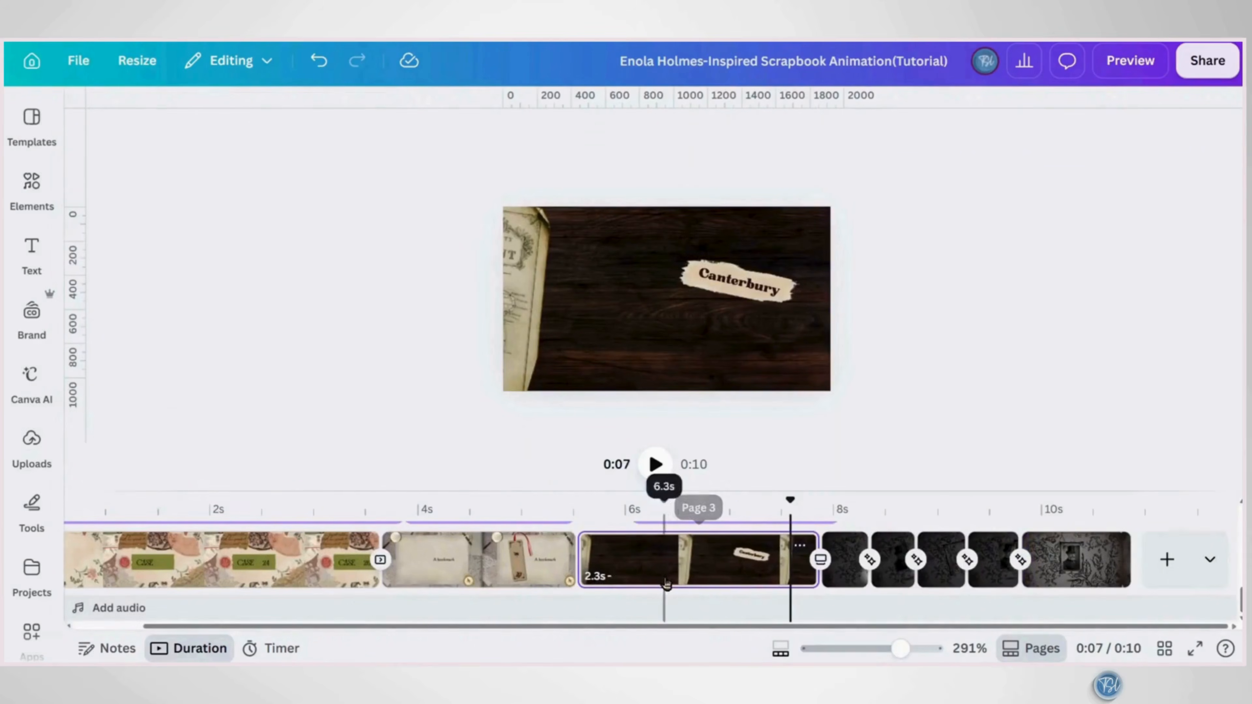
pyautogui.click(651, 471)
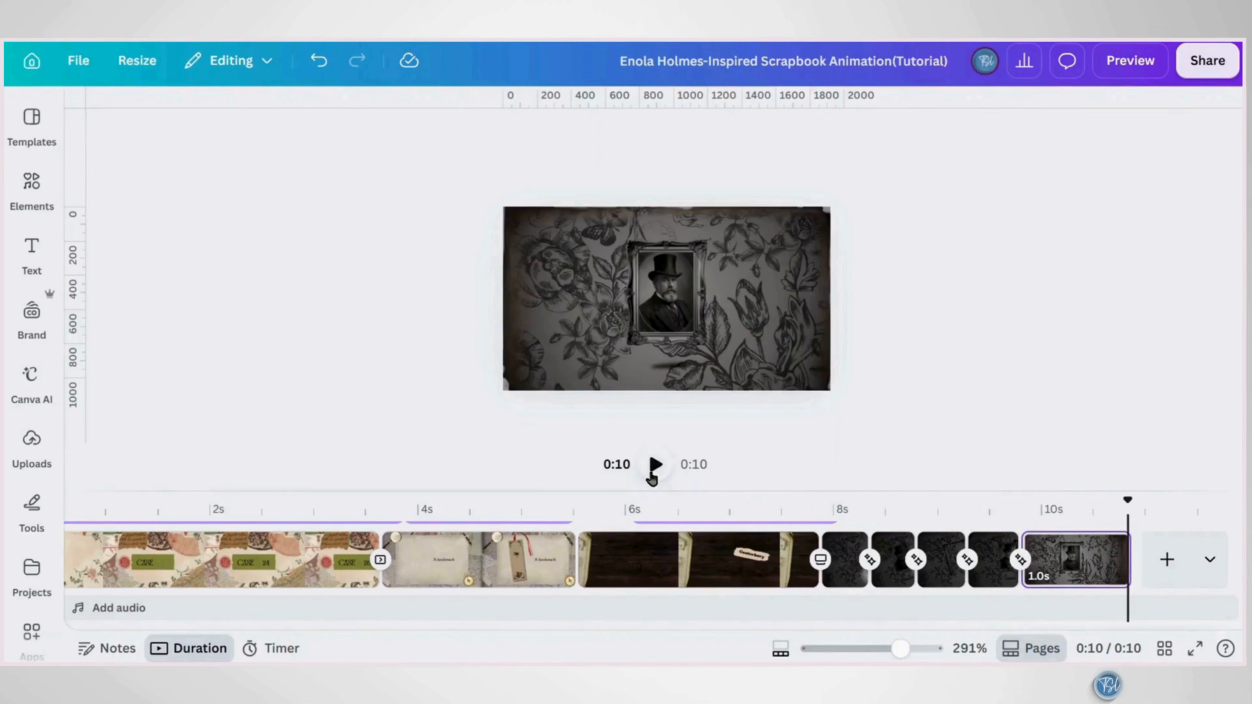
# Duplicate the last floral page with the framed portrait
pyautogui.click(1109, 552)
pyautogui.click(1115, 548)
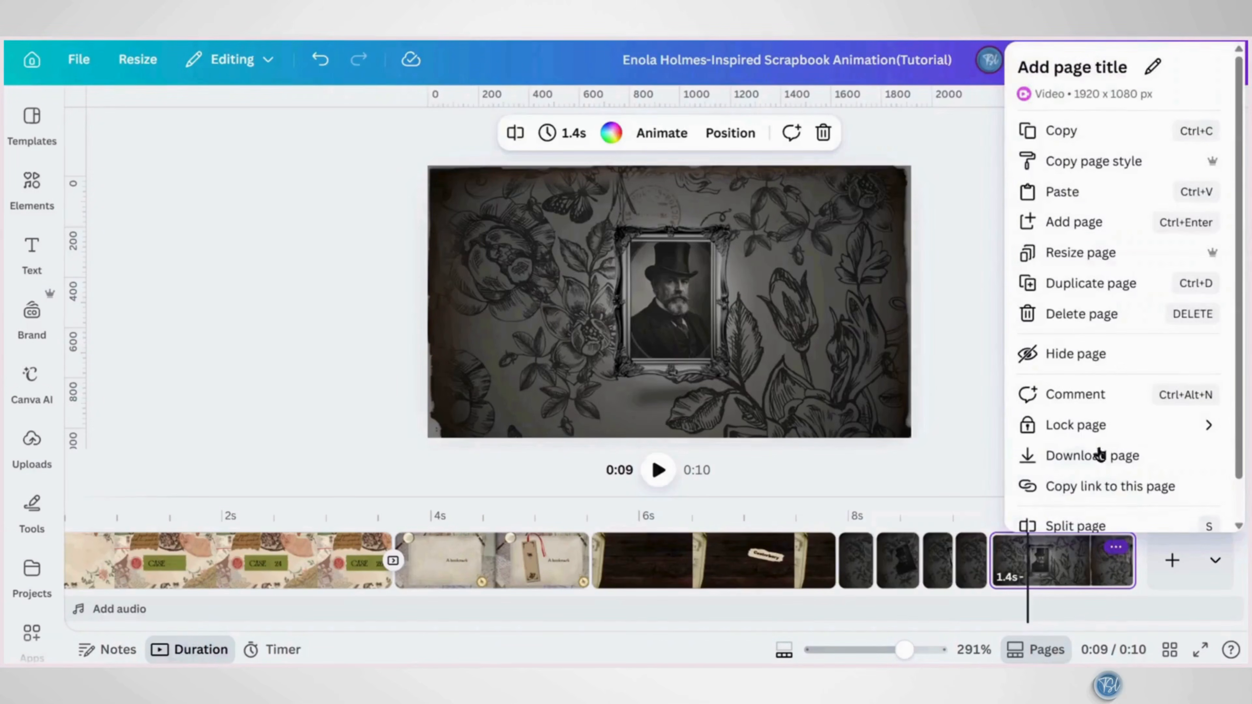
pyautogui.click(1084, 286)
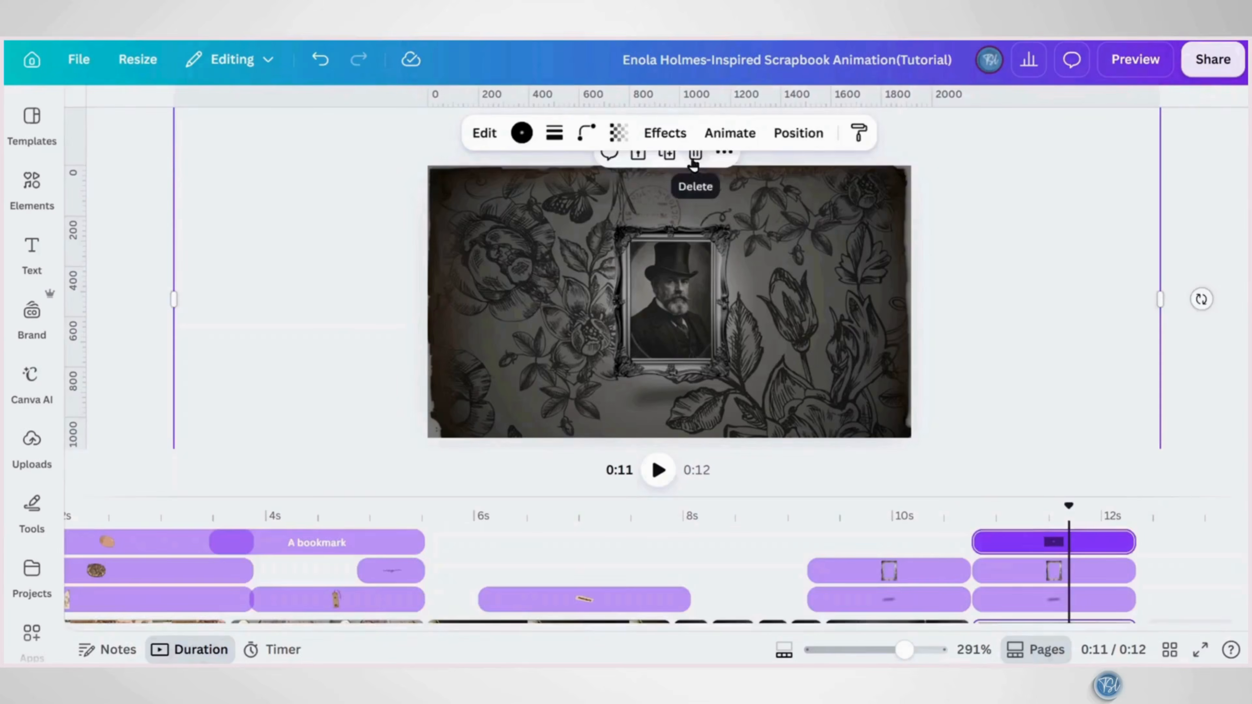
# Delete the dark overlay, the frame and the shadow from the duplicated page, keeping only the portrait on the floral background
pyautogui.click(694, 161)
pyautogui.click(716, 239)
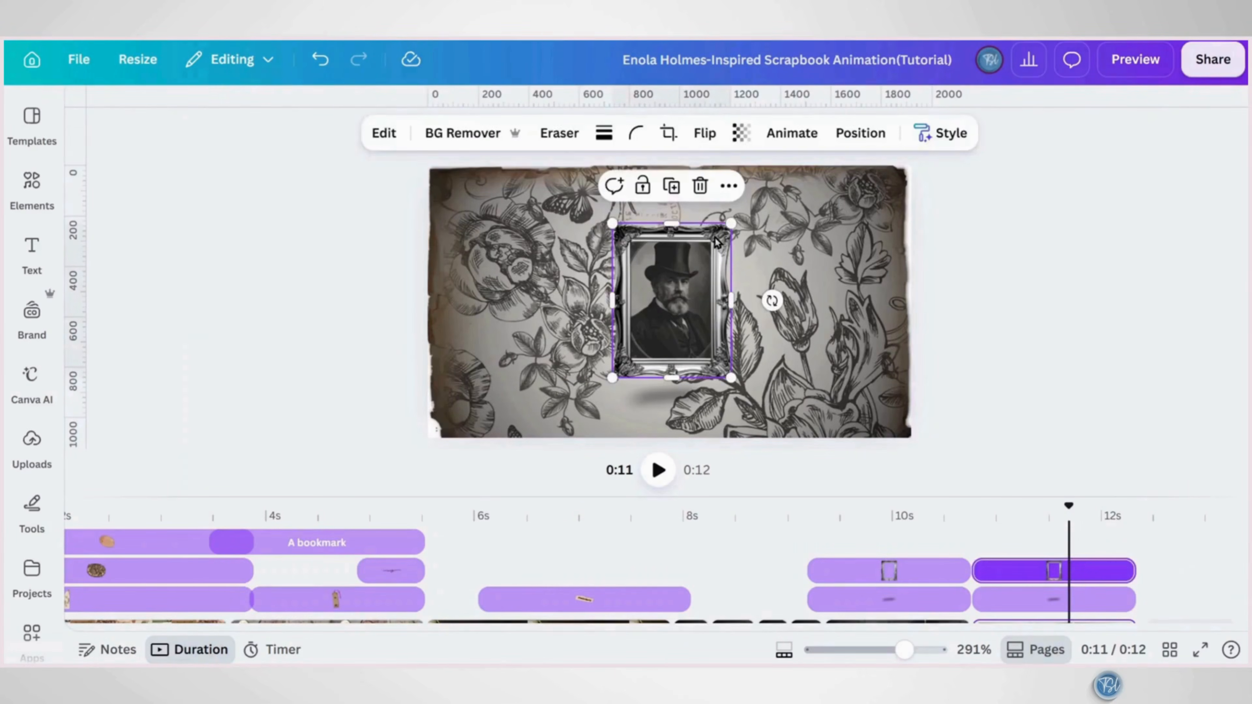
pyautogui.click(700, 187)
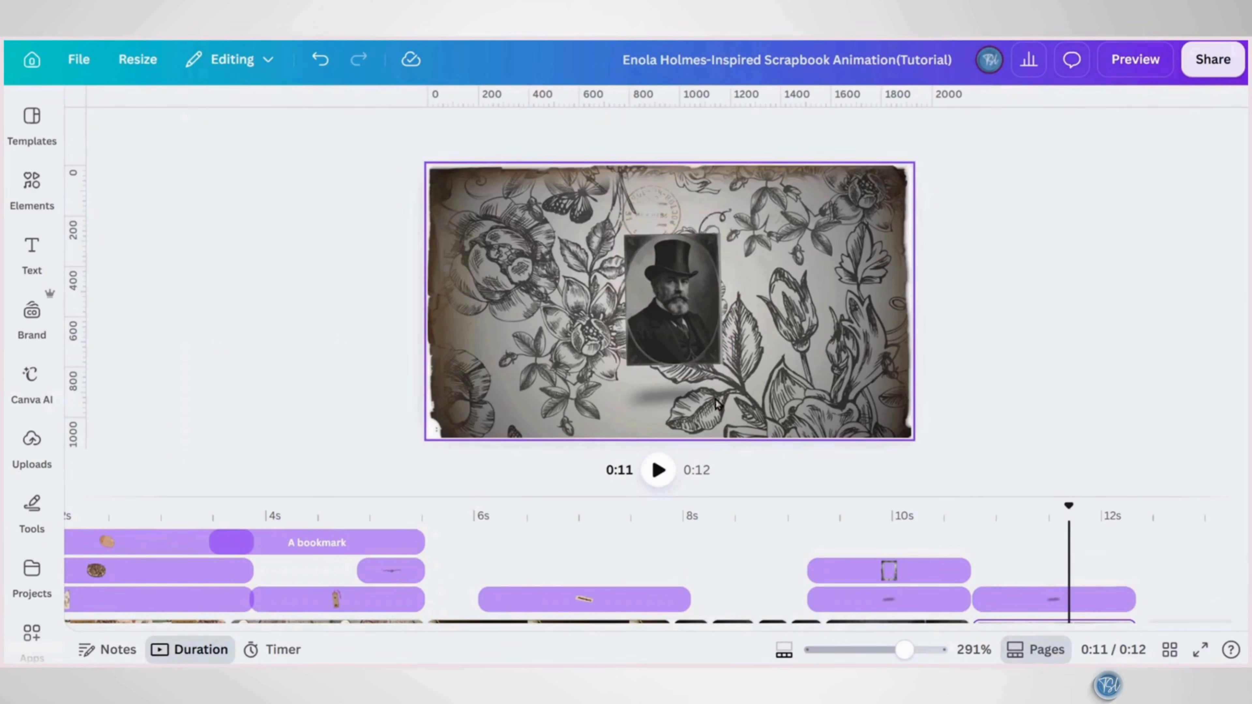
pyautogui.click(666, 405)
pyautogui.click(695, 299)
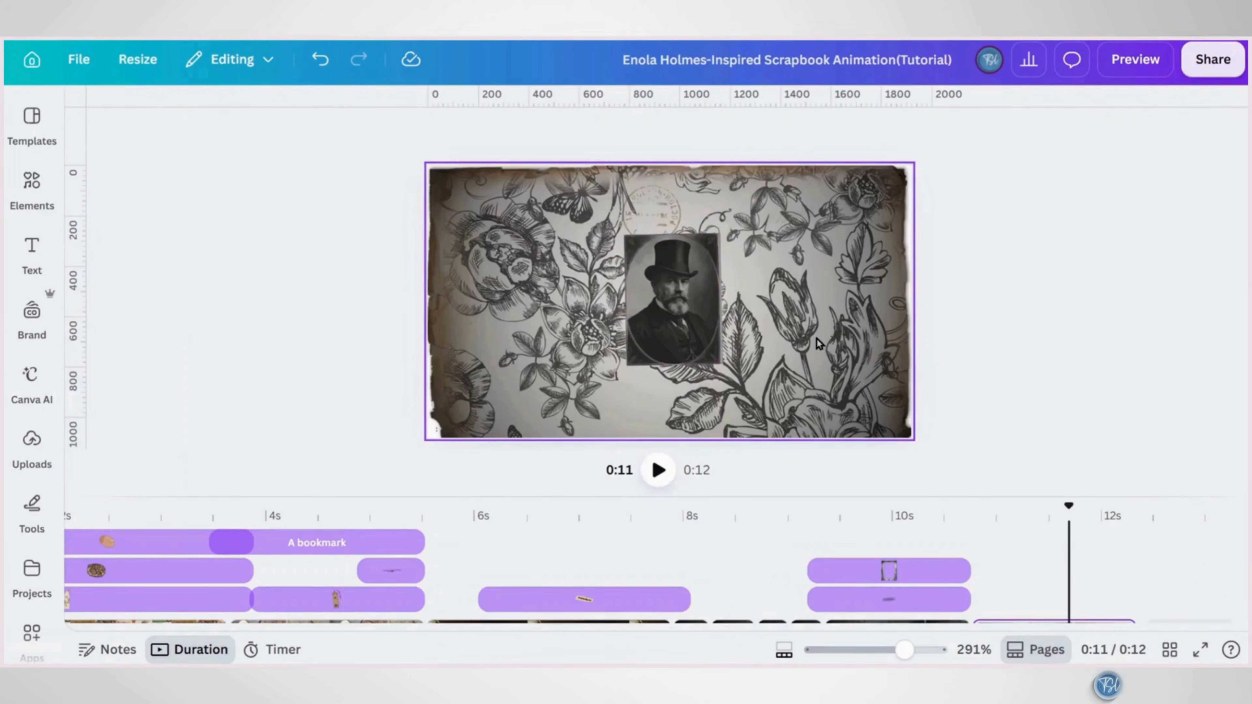
# Paste The Kent Gazette newspaper onto the duplicated page and enlarge it until it extends below the page
pyautogui.click(771, 334)
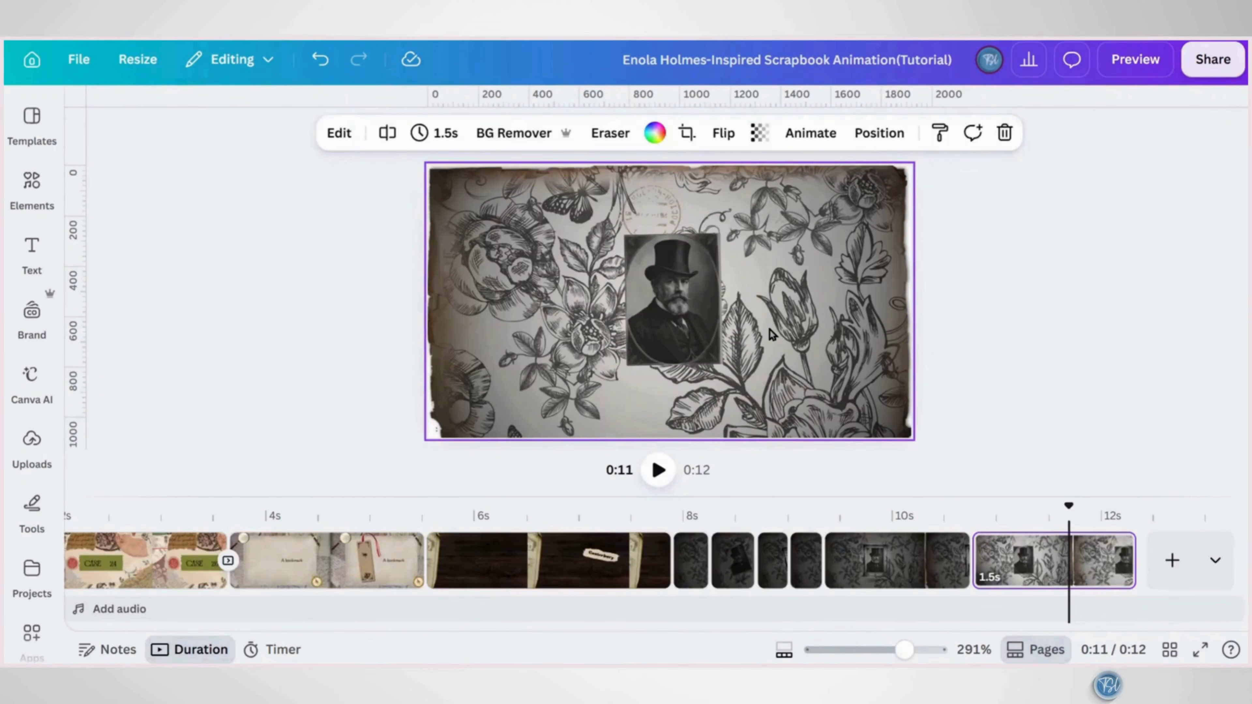
pyautogui.hotkey('ctrl', 'v')
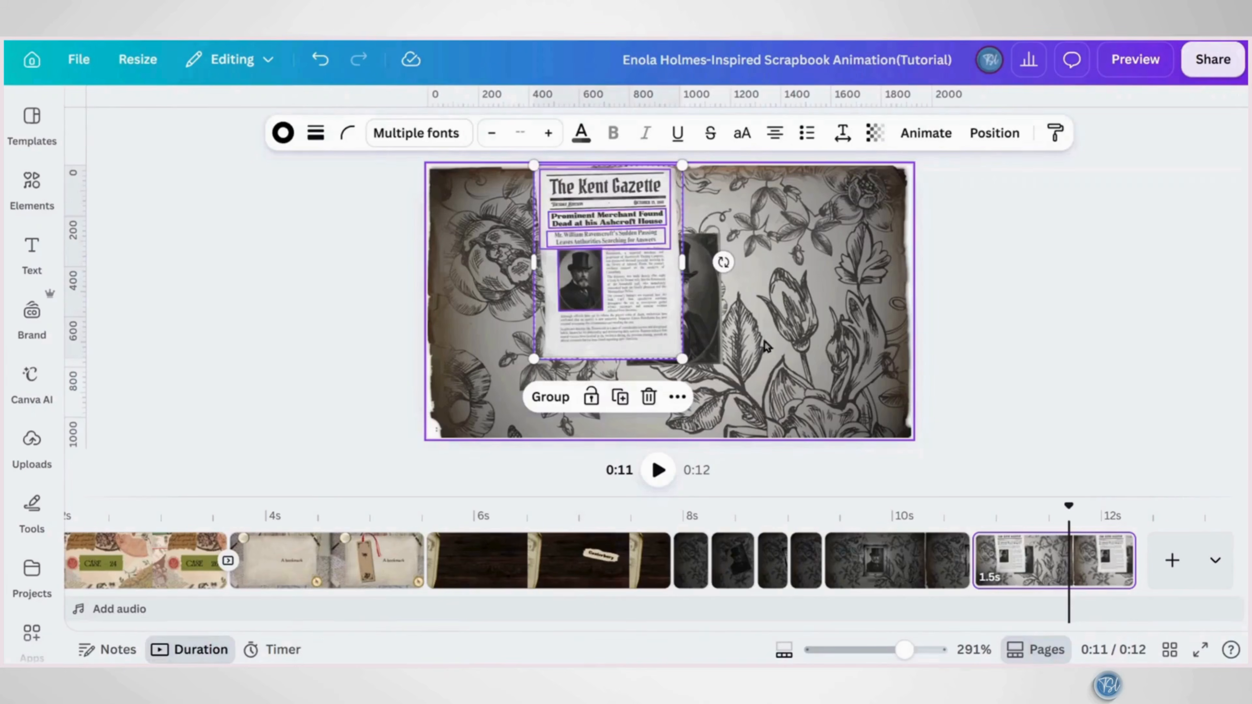
pyautogui.moveTo(689, 366); pyautogui.dragTo(816, 481)
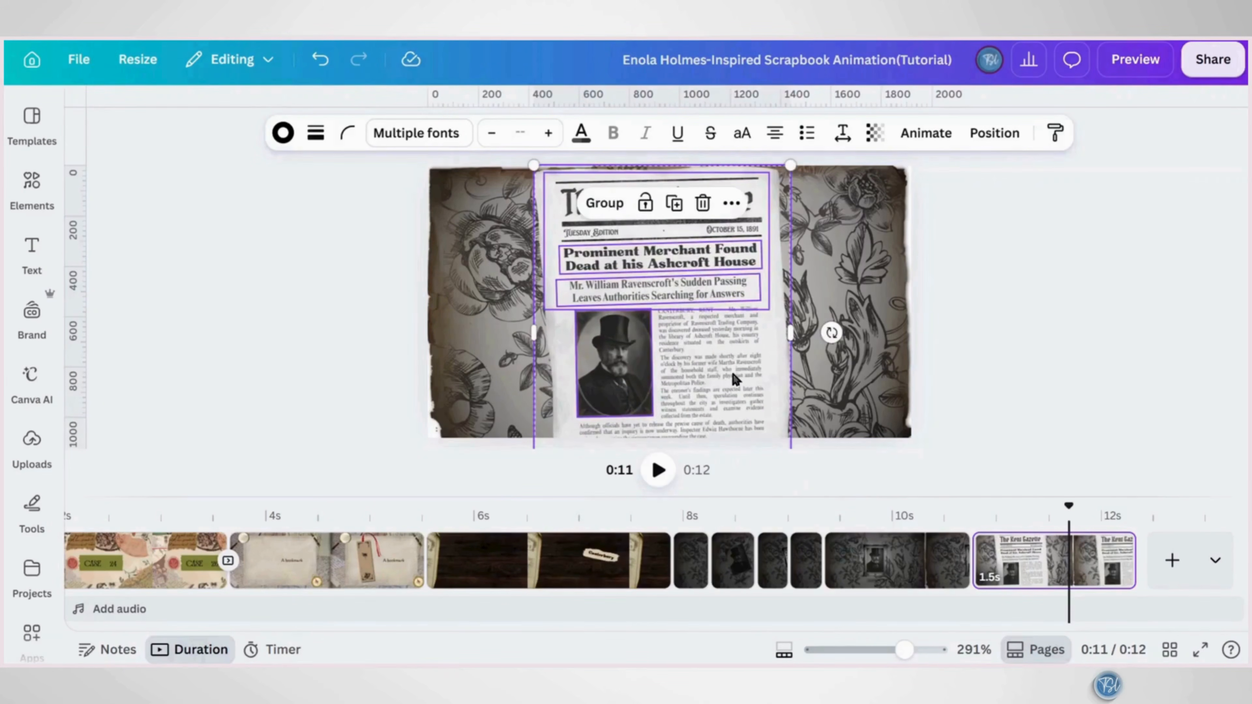
# Tilt the newspaper slightly clockwise and place it over the left half of the page, partly covering the large portrait
pyautogui.moveTo(720, 368); pyautogui.dragTo(664, 375)
pyautogui.moveTo(765, 336); pyautogui.dragTo(754, 366)
pyautogui.moveTo(649, 385); pyautogui.dragTo(631, 381)
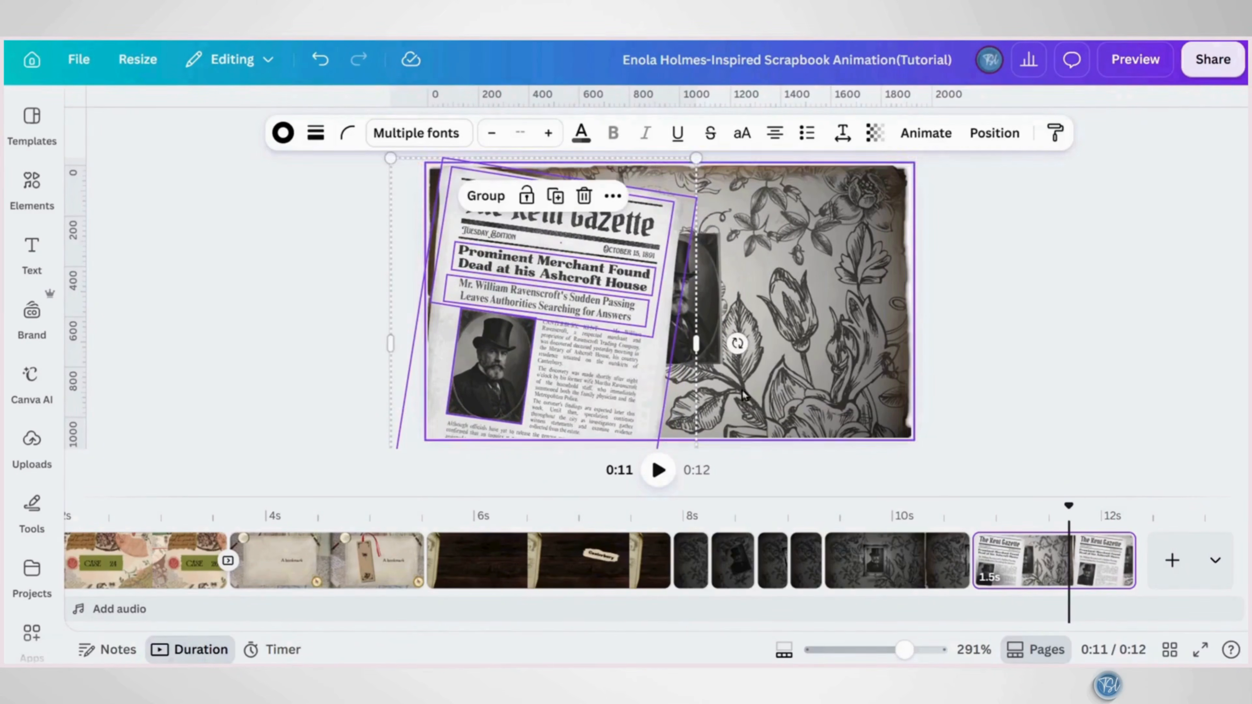
pyautogui.click(832, 394)
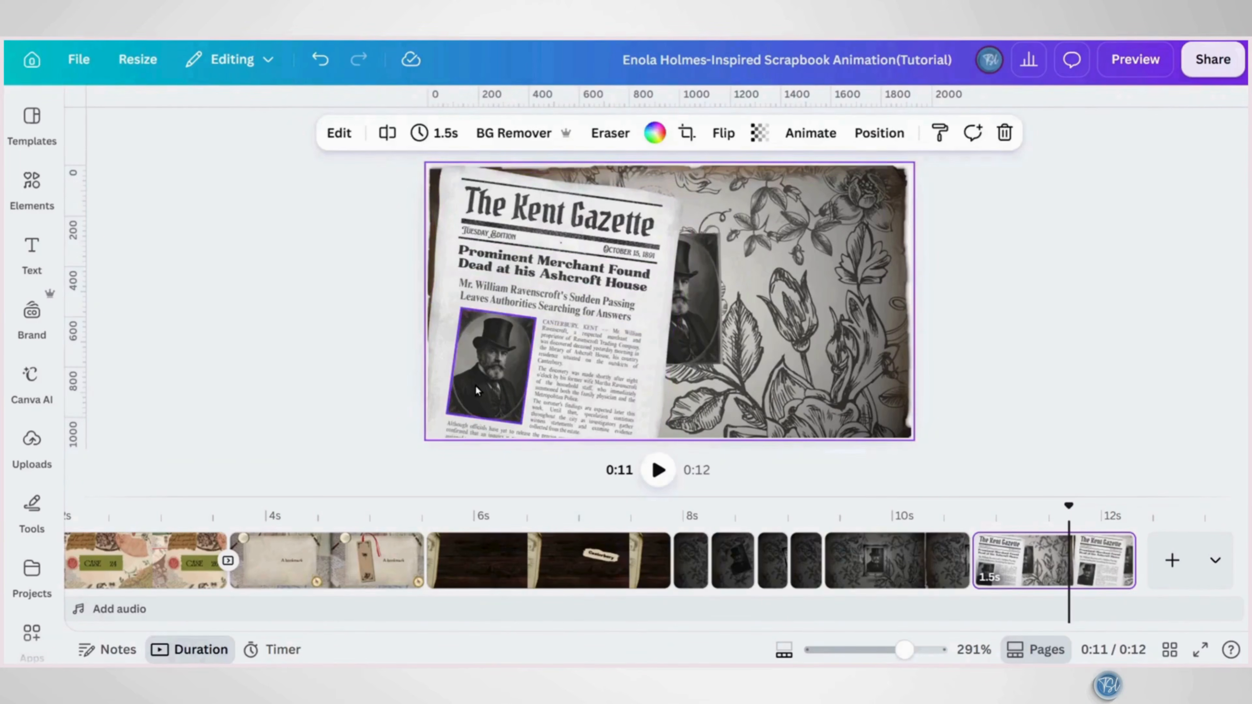
# Delete the small portrait from The Kent Gazette newspaper and bring the large portrait in front of all other layers
pyautogui.click(486, 386)
pyautogui.click(519, 268)
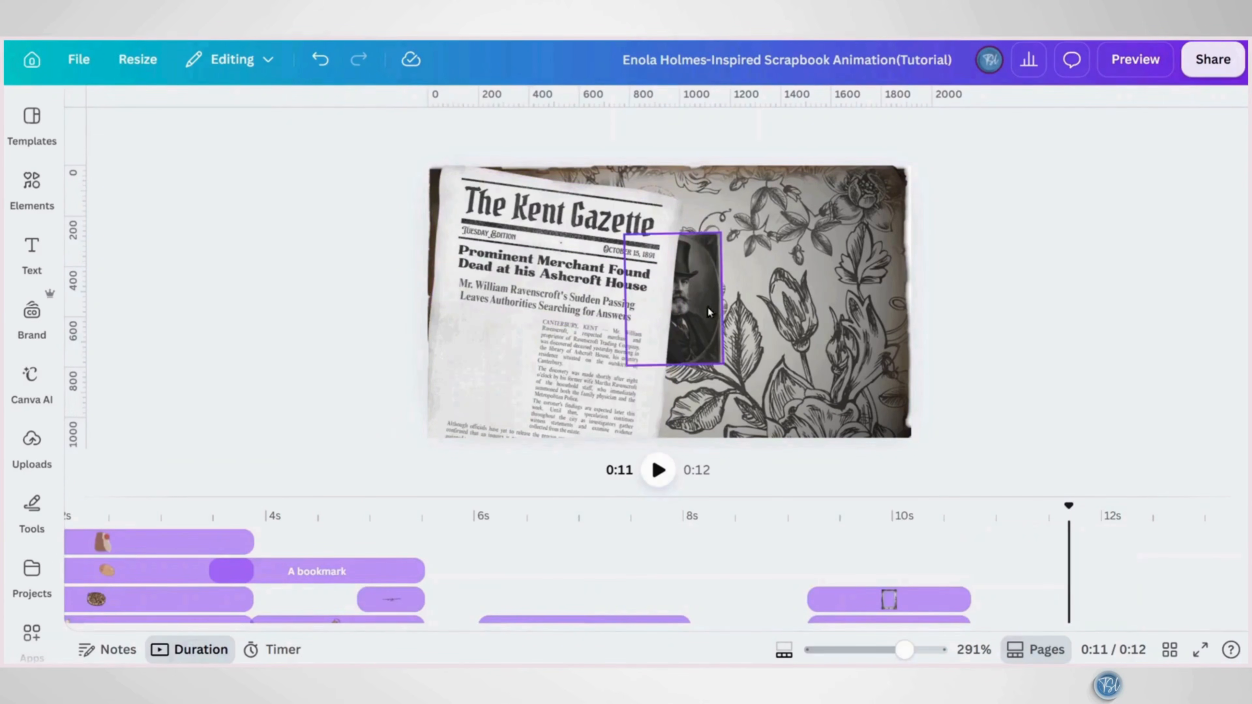
pyautogui.click(707, 321)
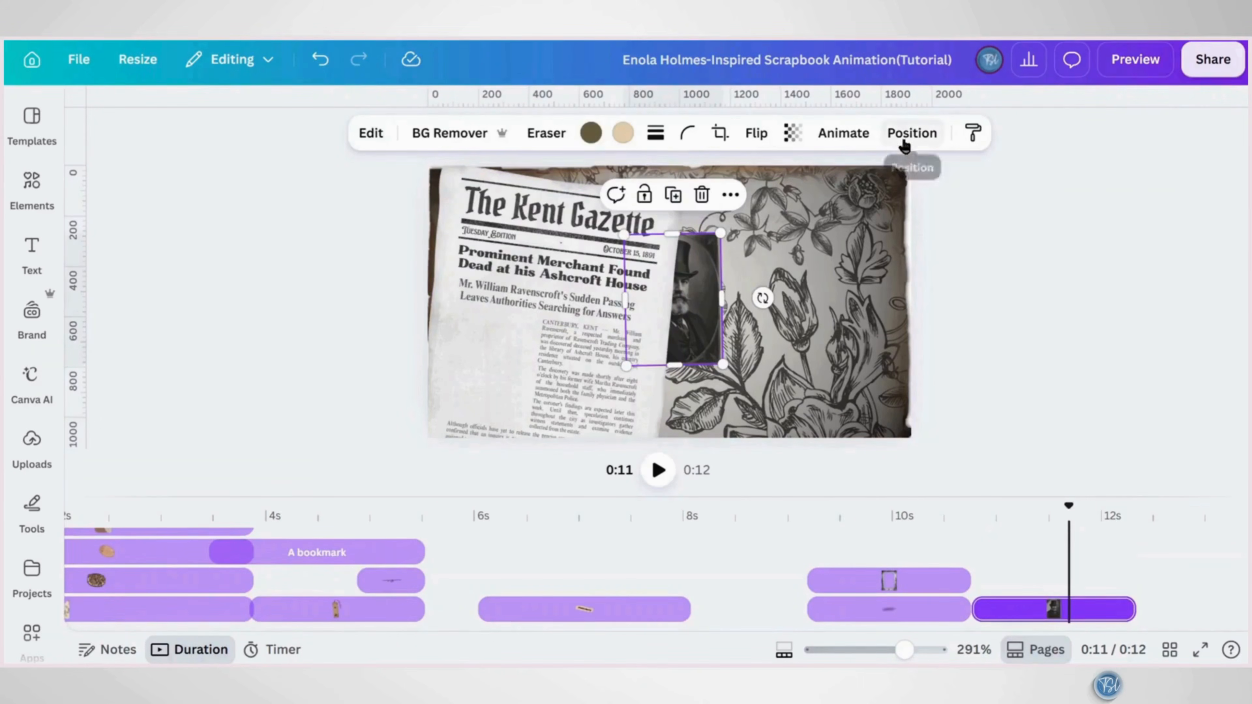
pyautogui.click(912, 132)
pyautogui.moveTo(261, 578); pyautogui.dragTo(263, 270)
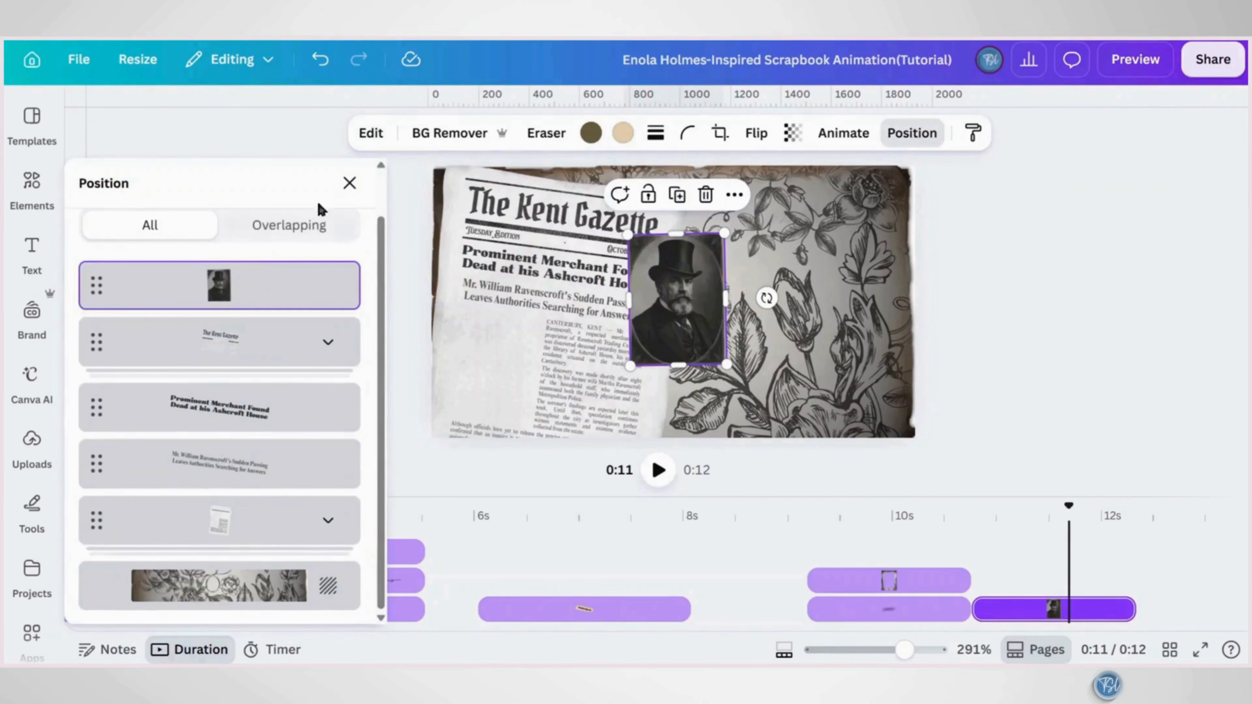
pyautogui.click(348, 184)
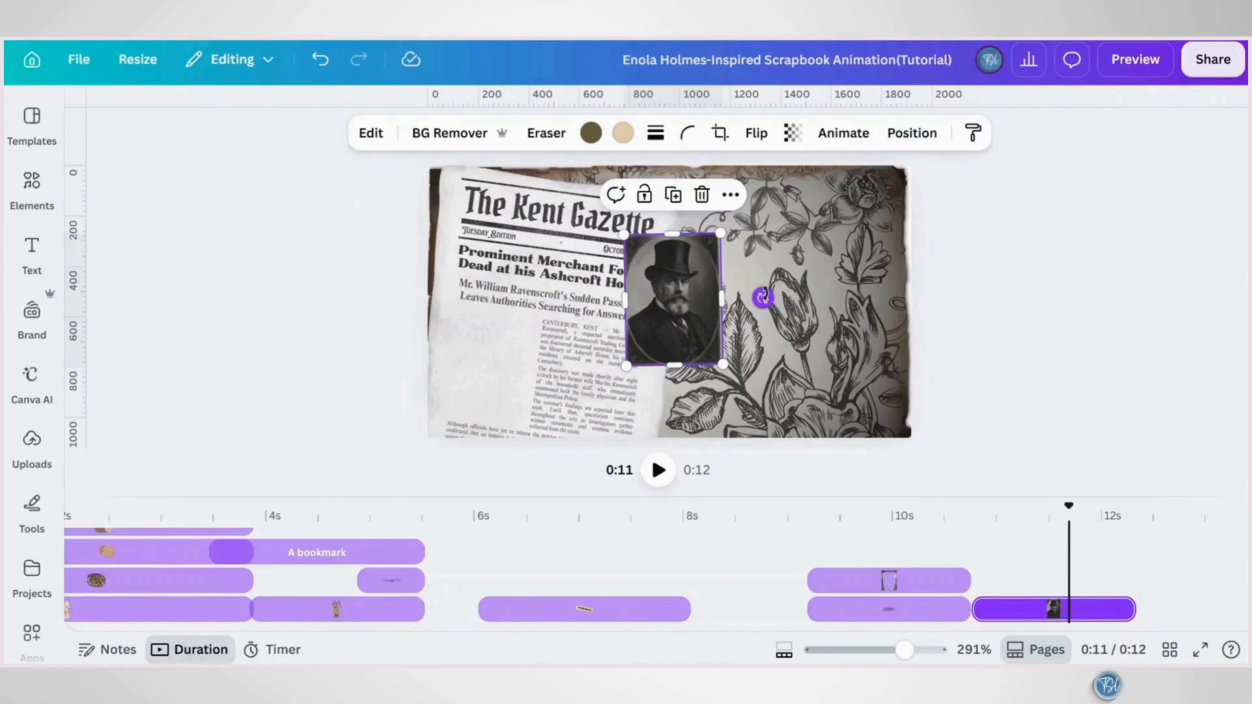
# Tilt the large portrait to match the newspaper and fit it into the empty photo space beside the article text
pyautogui.moveTo(762, 298); pyautogui.dragTo(536, 364)
pyautogui.moveTo(550, 306); pyautogui.dragTo(537, 329)
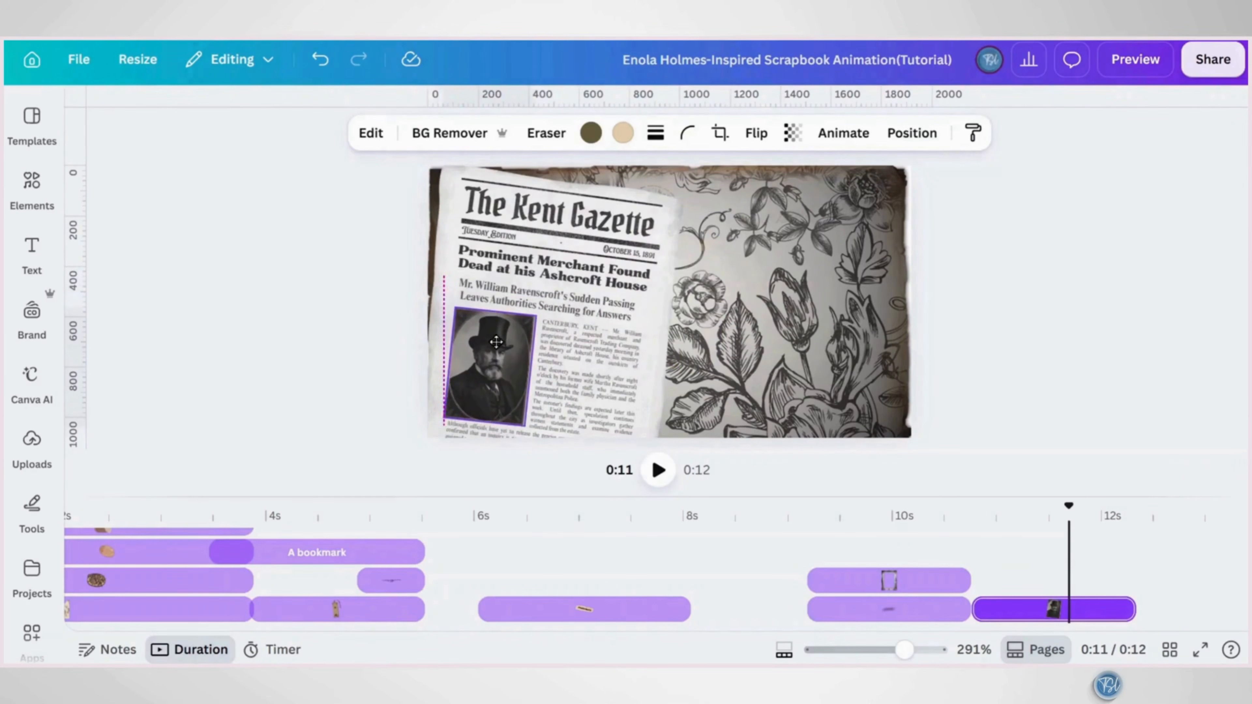
pyautogui.moveTo(442, 314); pyautogui.dragTo(463, 314)
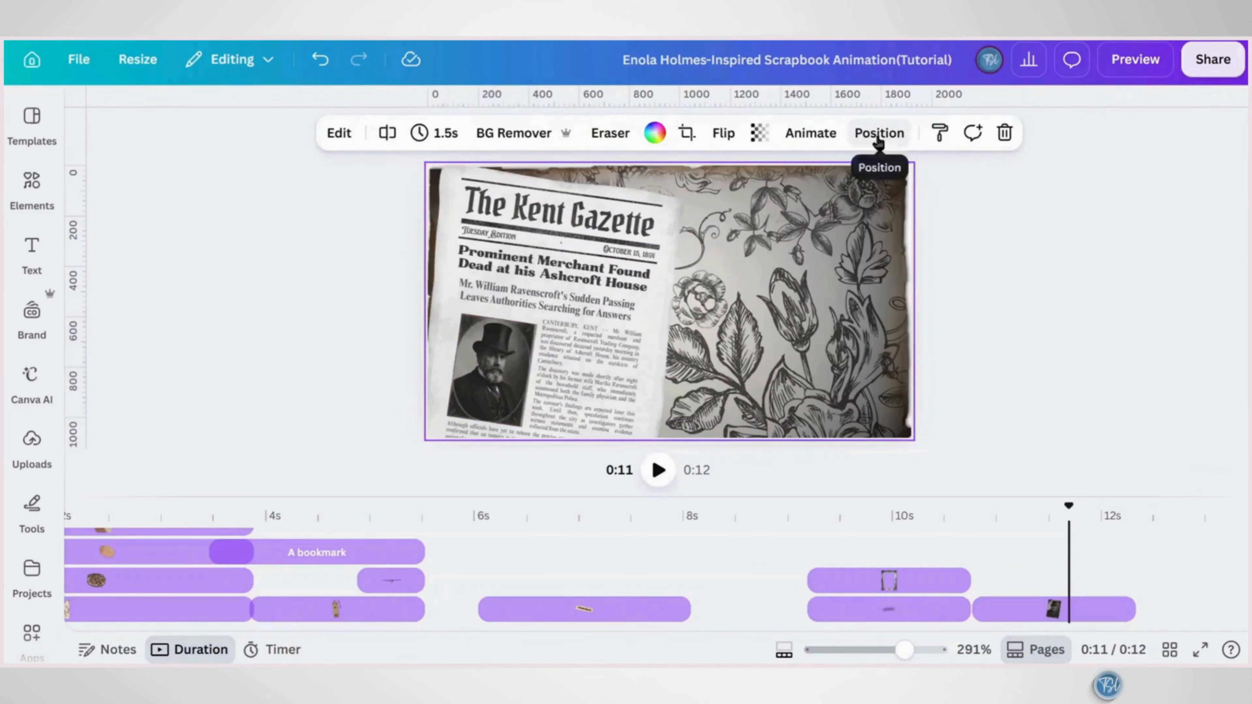
# Apply a Blur animation on enter with a custom duration to the newspaper's body group
pyautogui.click(880, 134)
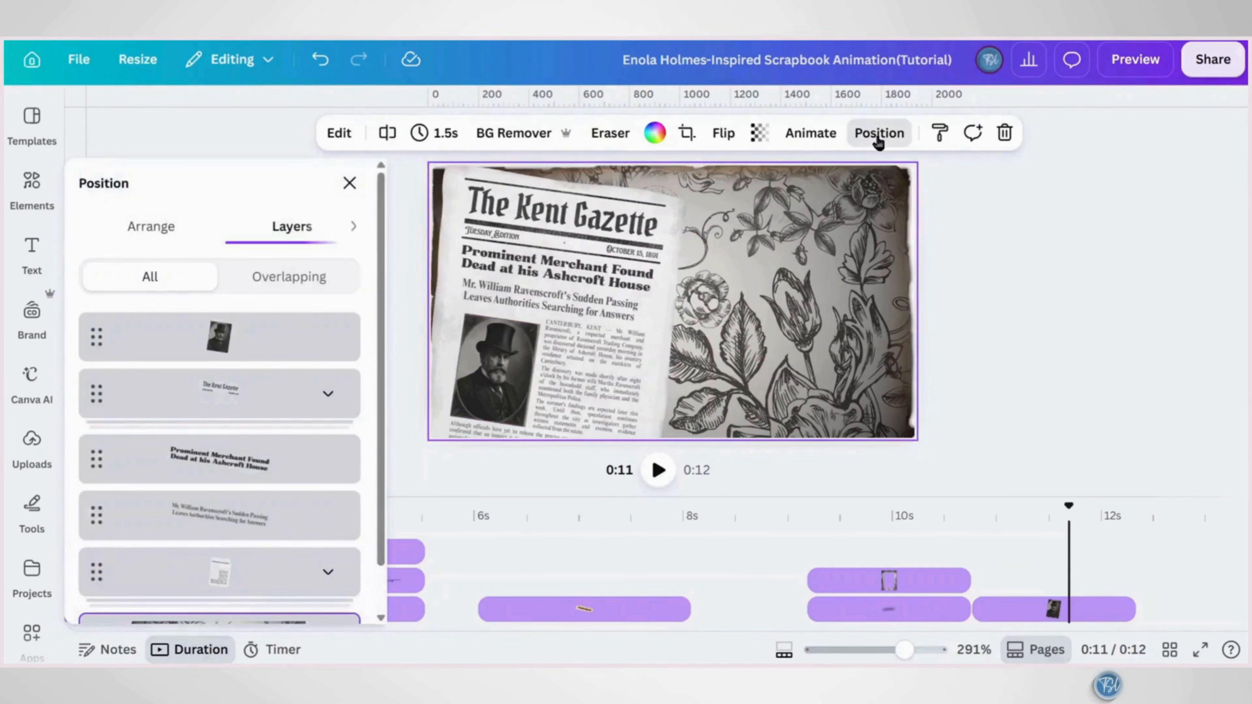
pyautogui.click(272, 591)
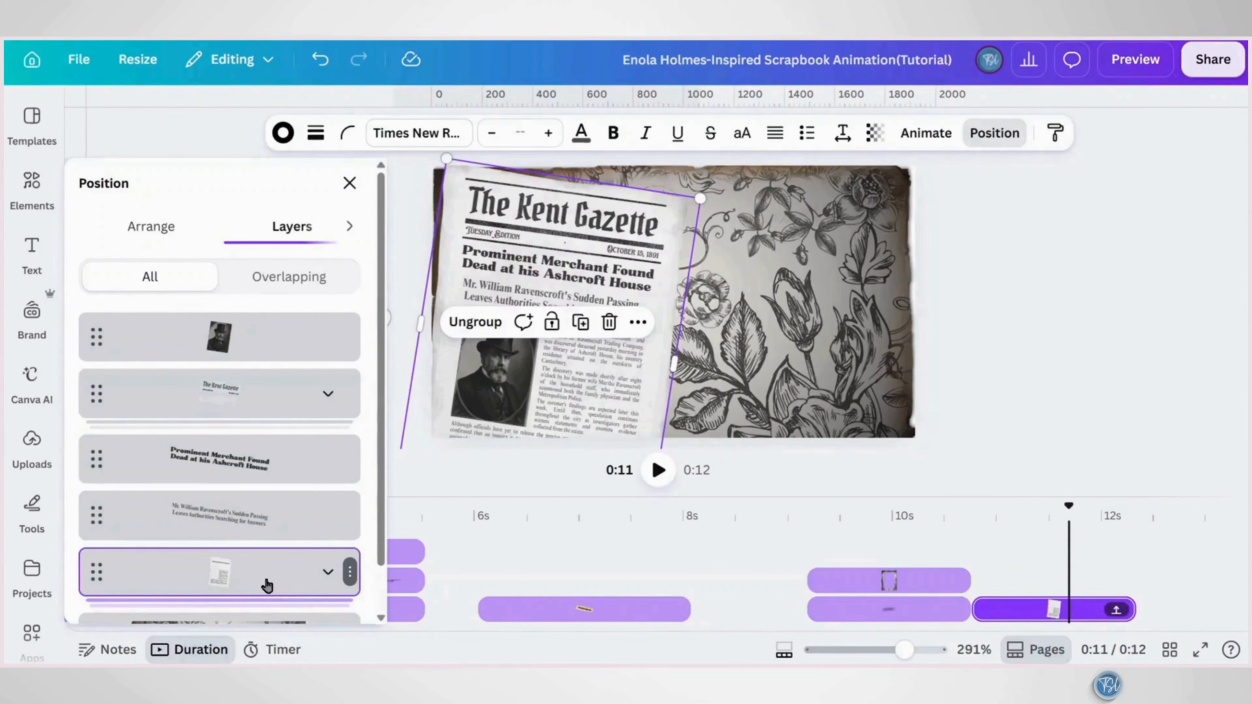
pyautogui.click(924, 144)
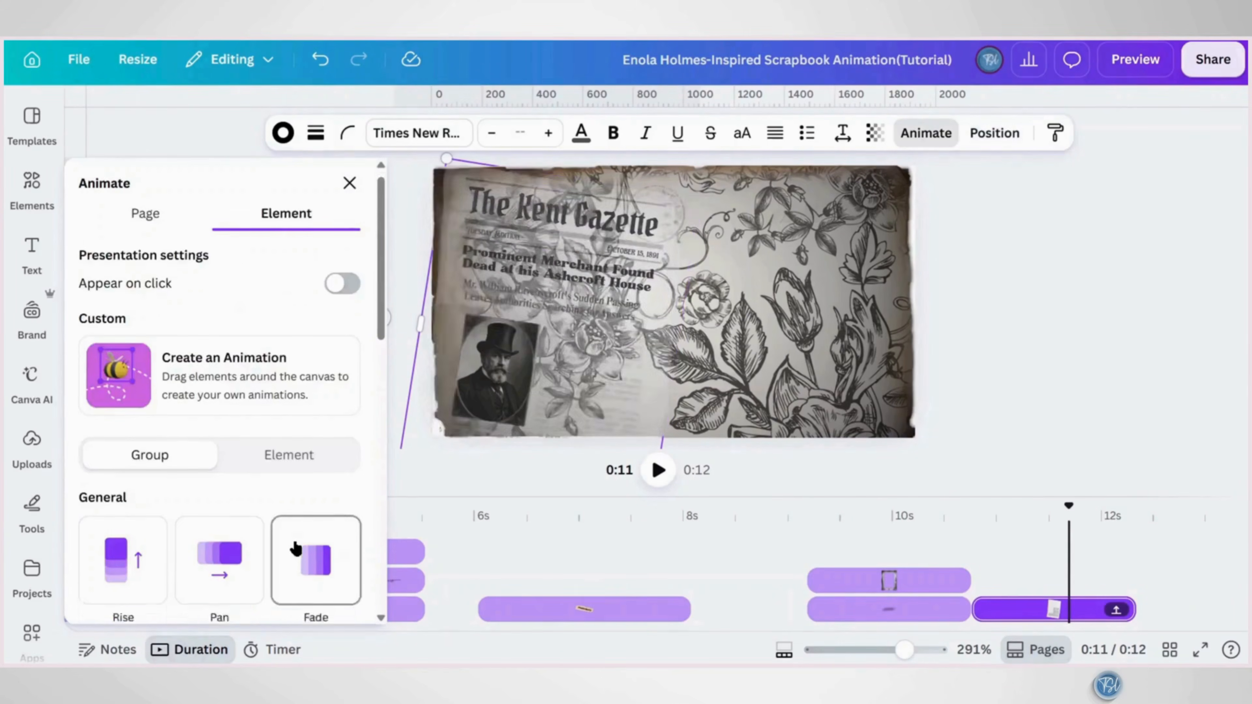
pyautogui.scroll(-5, 296, 527)
pyautogui.click(309, 408)
pyautogui.scroll(-3, 299, 465)
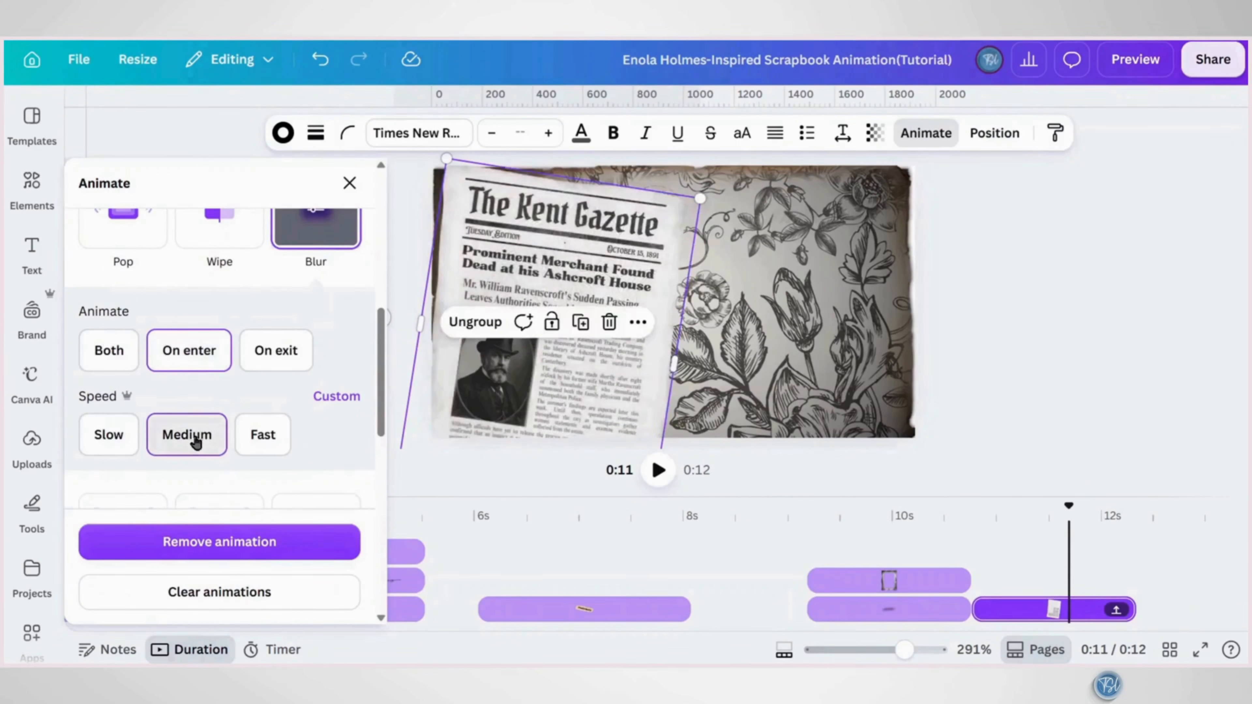
pyautogui.click(329, 398)
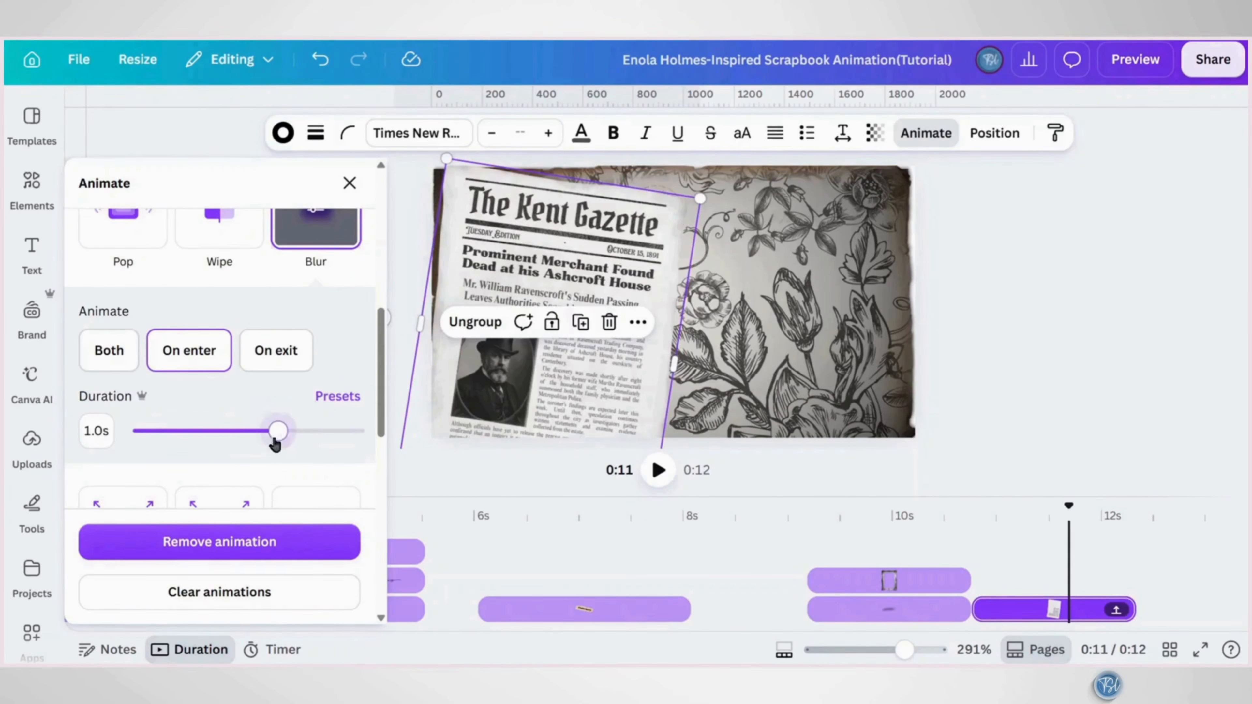
# Move the newspaper masthead group beneath both headlines in the layer order and give it a 0.4-second Blur animation on enter
pyautogui.click(995, 133)
pyautogui.moveTo(251, 346); pyautogui.dragTo(274, 467)
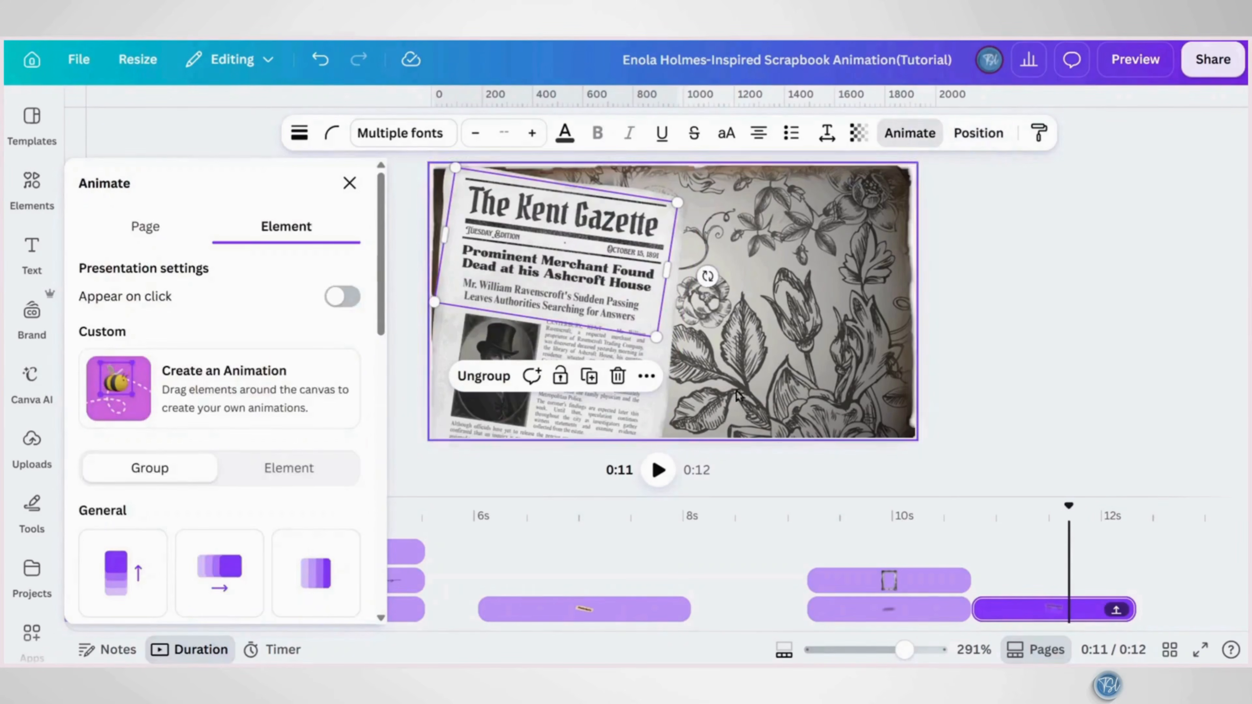
pyautogui.scroll(-5, 330, 480)
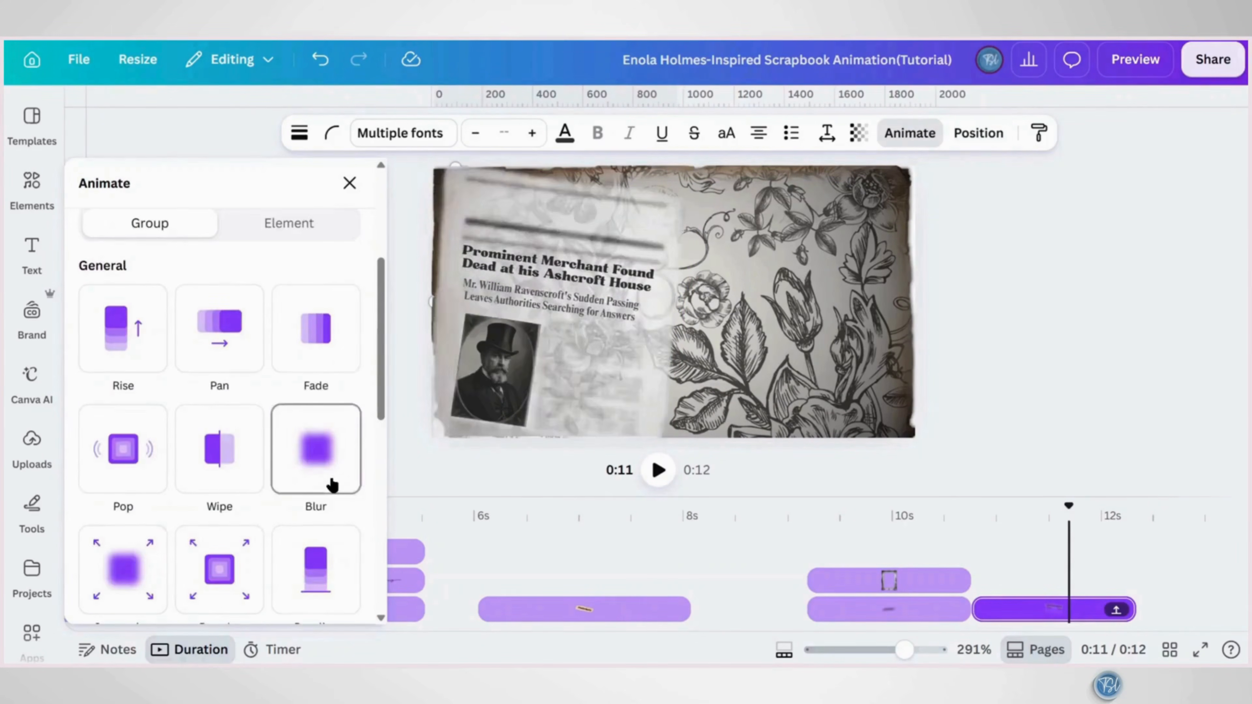
pyautogui.click(330, 482)
pyautogui.click(326, 412)
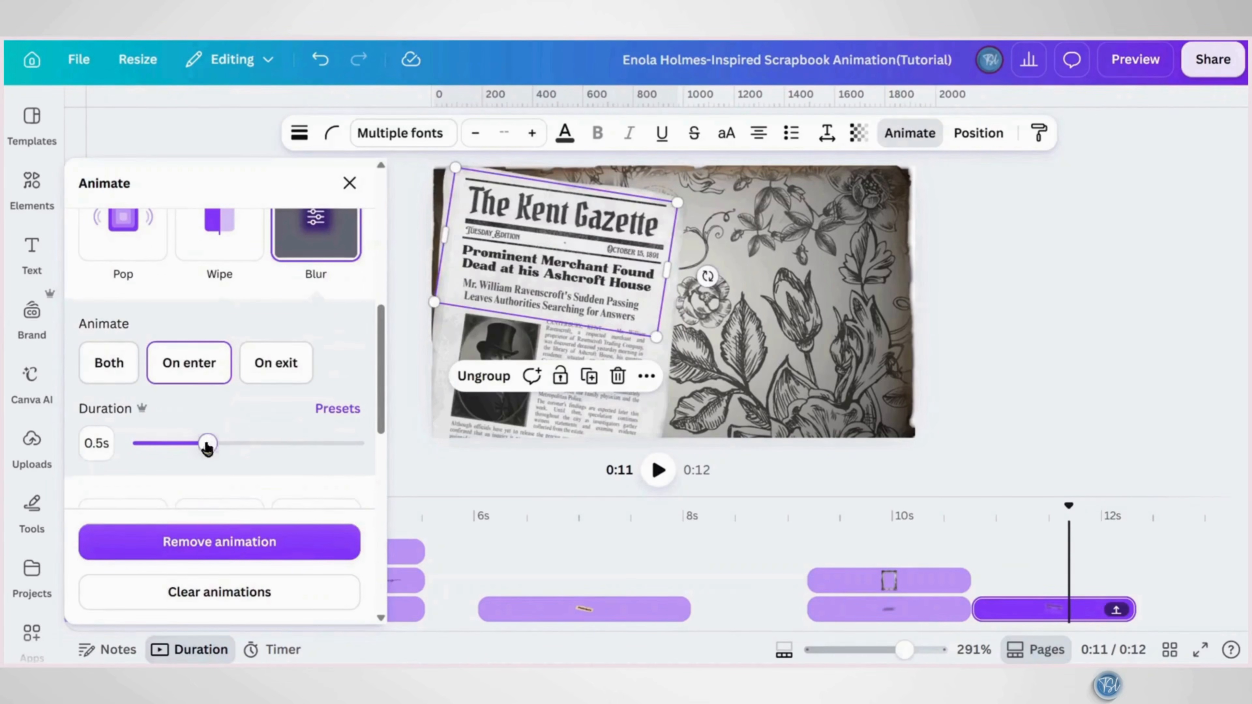
pyautogui.scroll(-2, 246, 454)
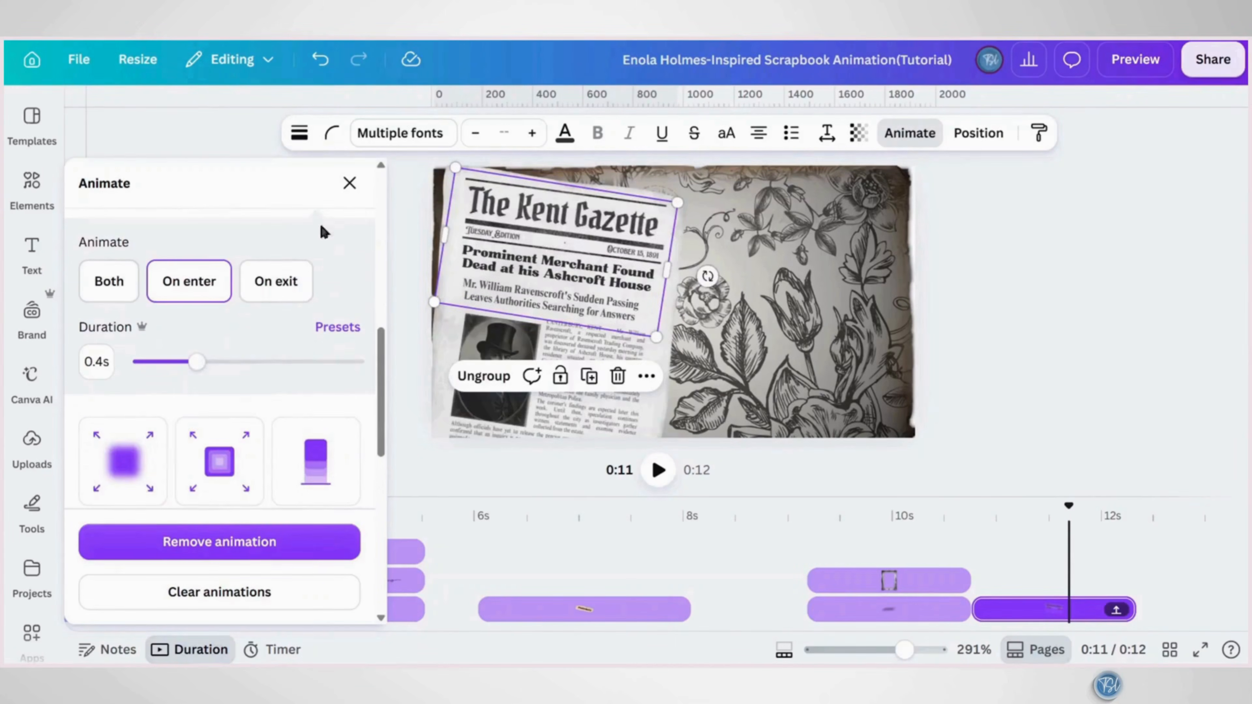
pyautogui.click(349, 183)
# Place the Prominent Merchant headline's layer beneath the subheadline and animate it with Ascend on enter, slightly slower, in Line writing style
pyautogui.click(967, 139)
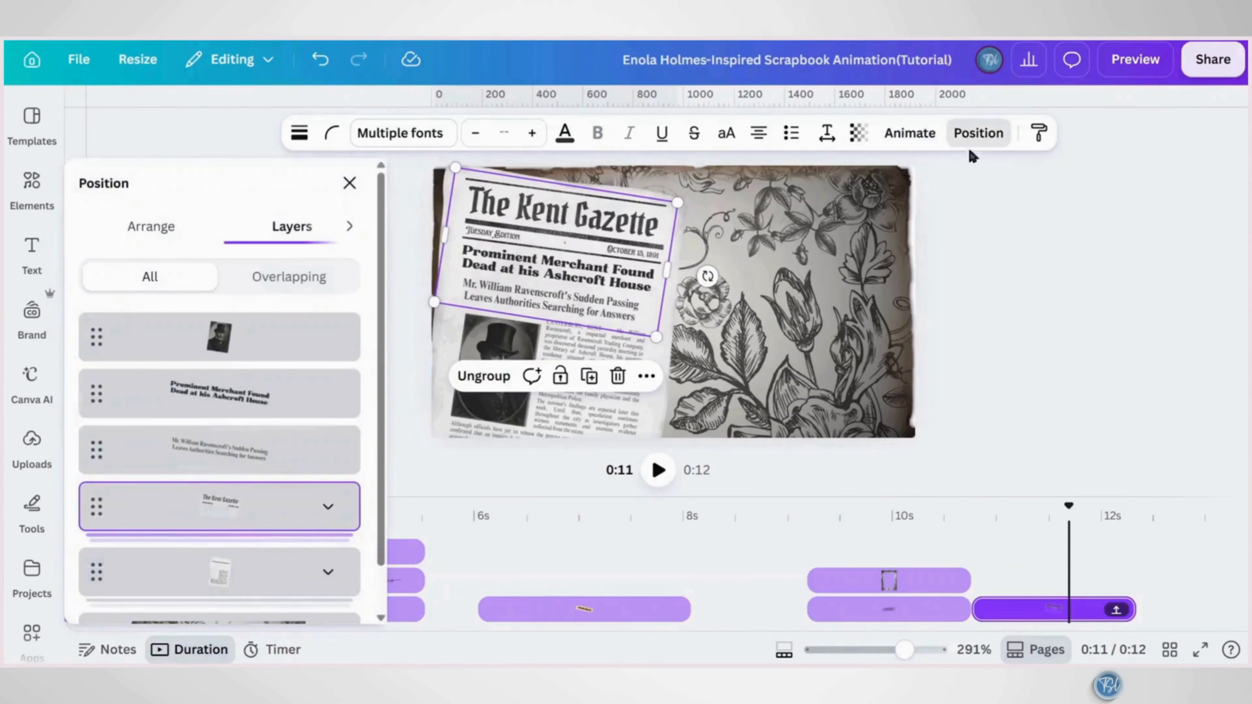
pyautogui.click(309, 464)
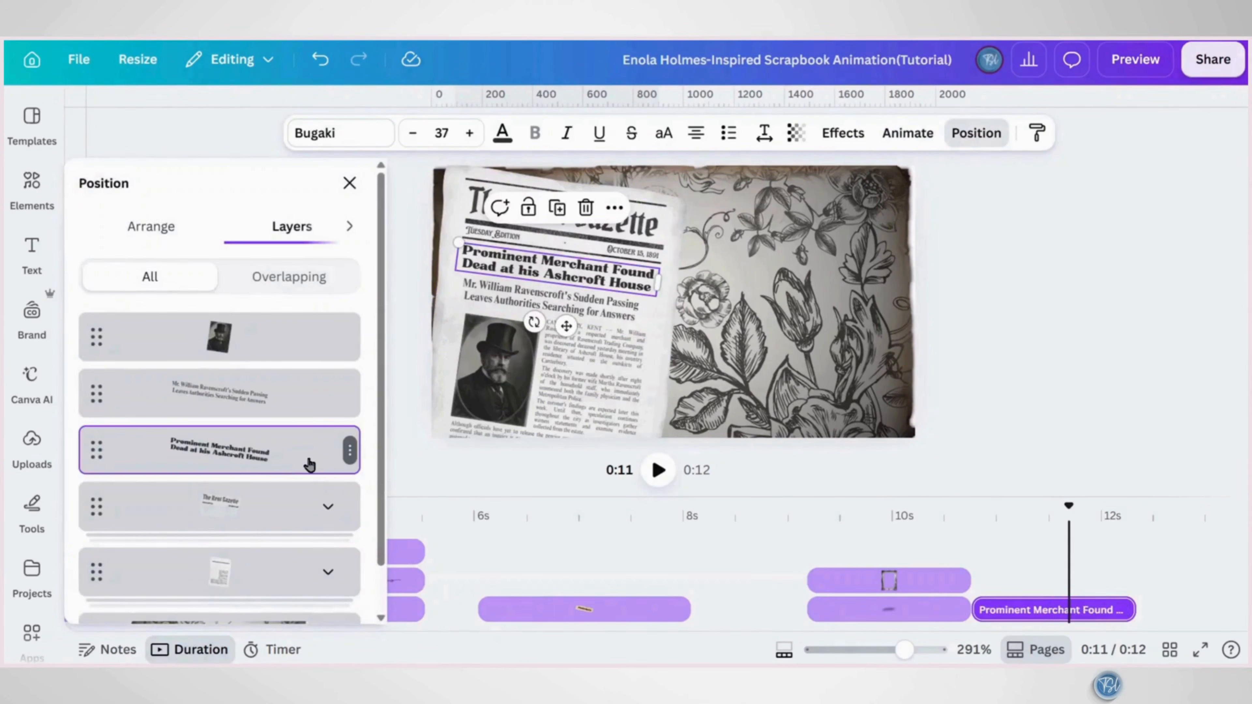
pyautogui.click(902, 140)
pyautogui.click(248, 518)
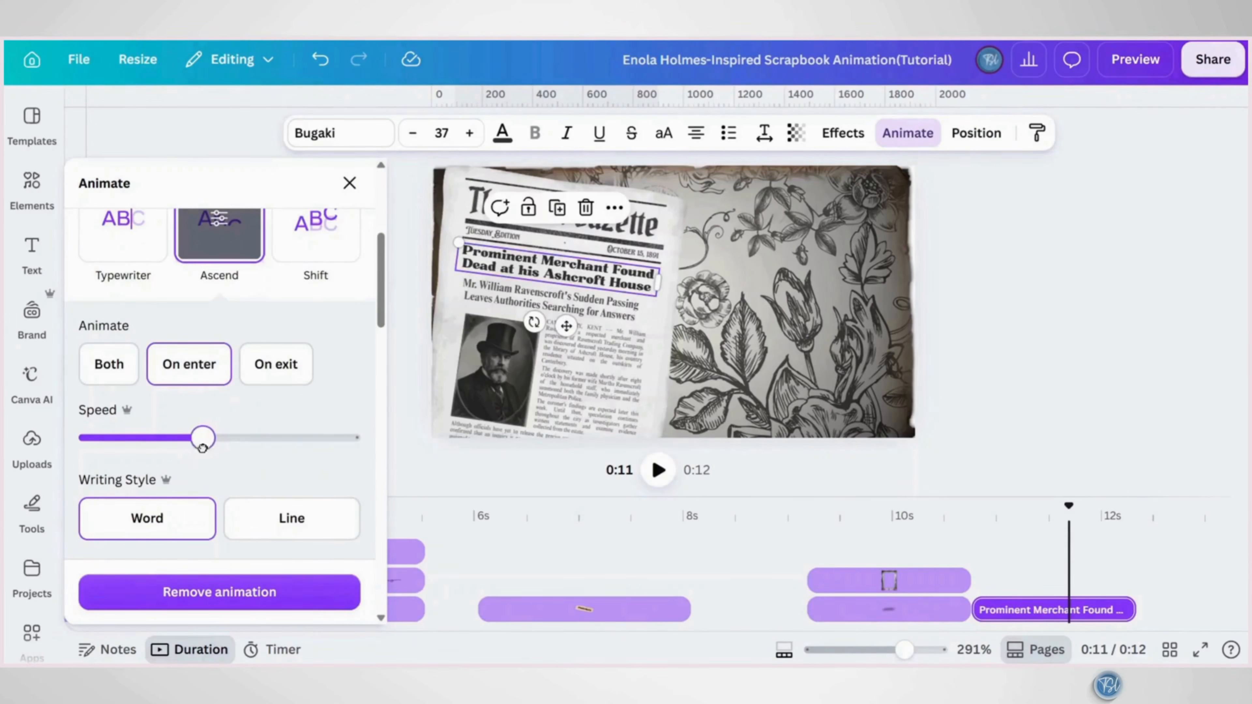
pyautogui.moveTo(202, 447); pyautogui.dragTo(193, 453)
pyautogui.click(279, 523)
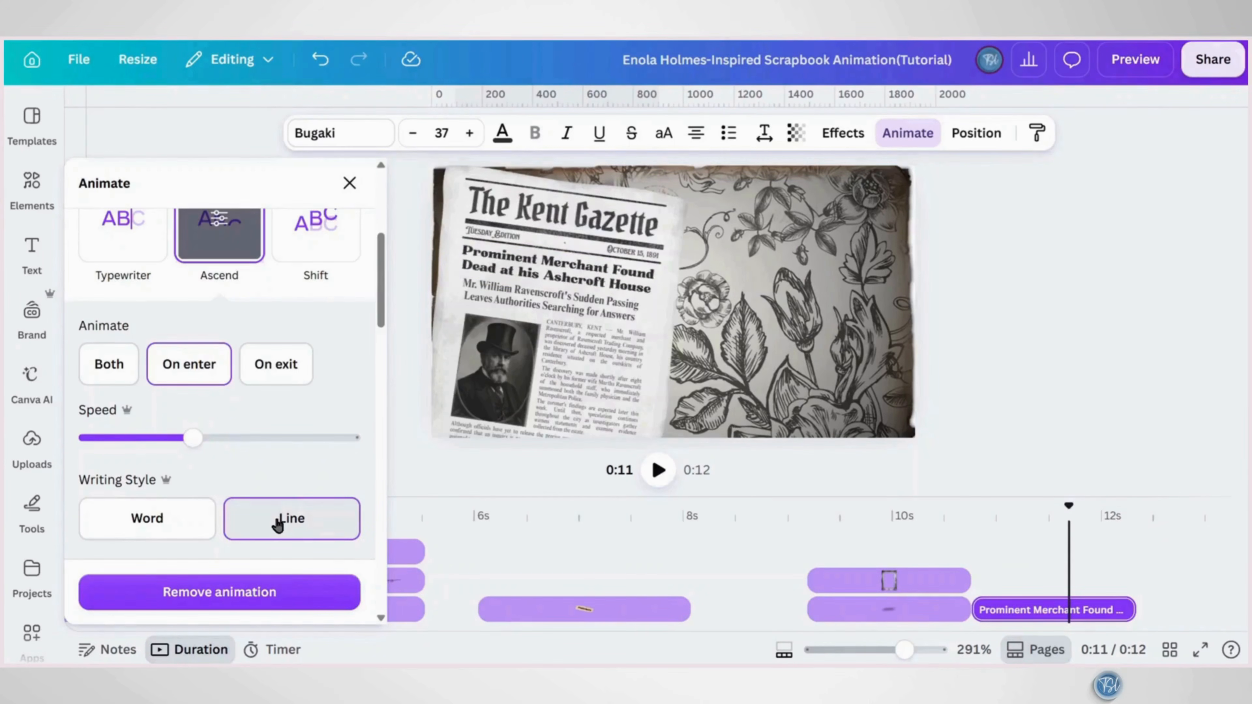
# Animate the newspaper's subheadline with Typewriter on enter, in Character writing style at a faster speed
pyautogui.click(976, 133)
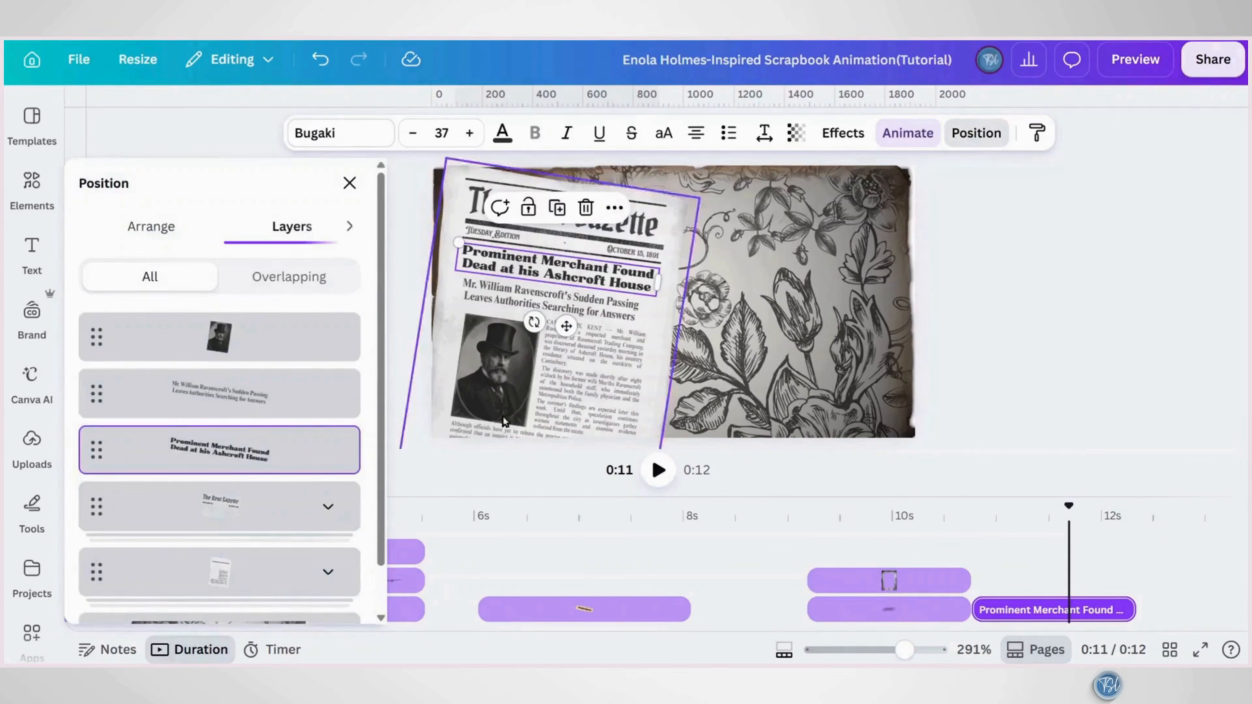
pyautogui.click(293, 411)
pyautogui.click(907, 133)
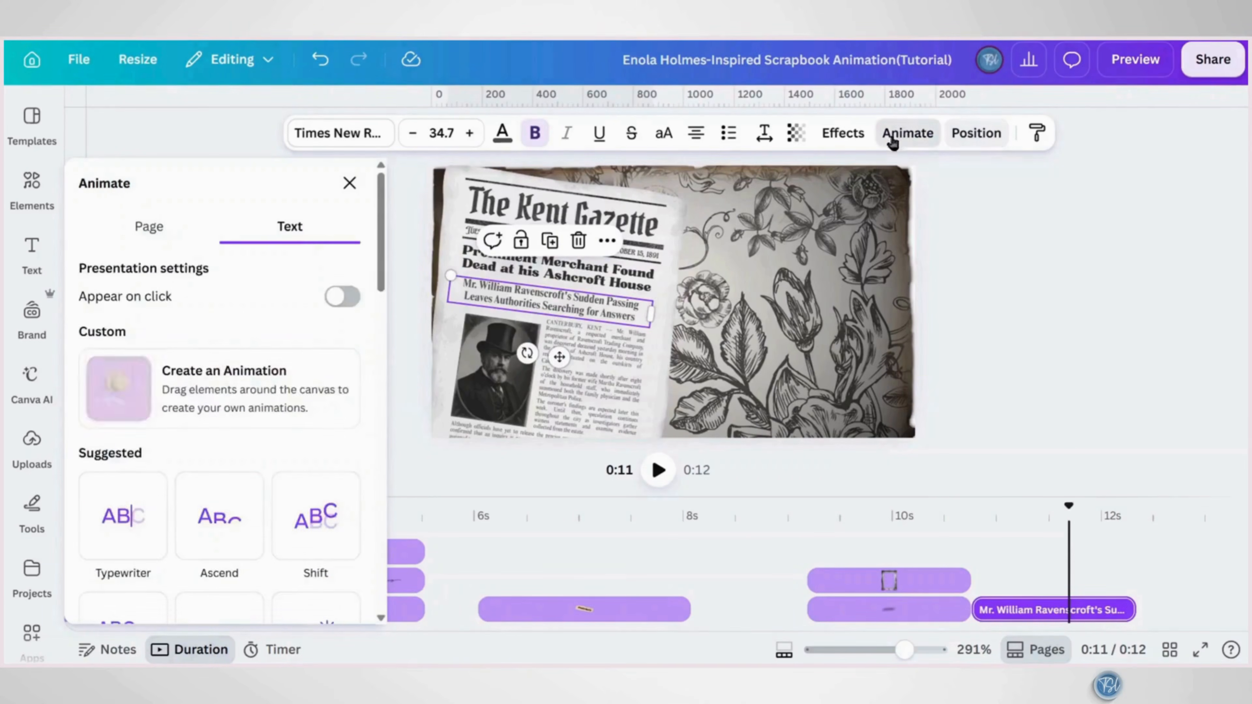
pyautogui.click(121, 516)
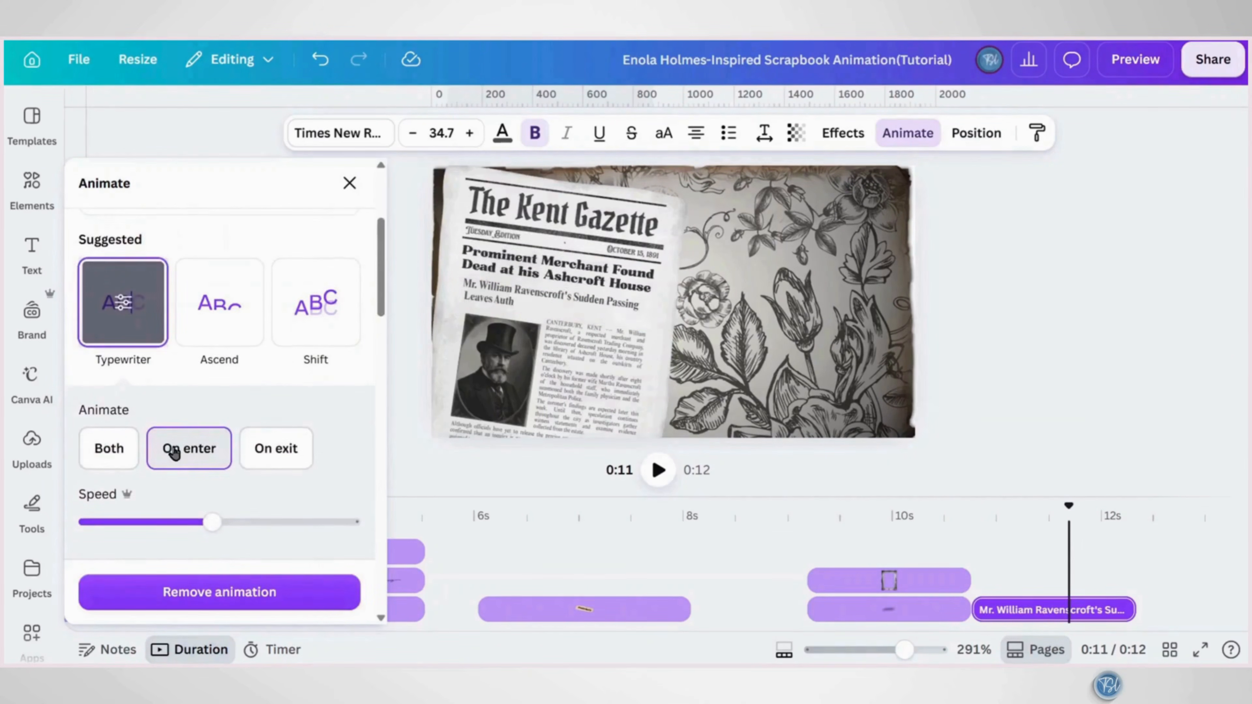
pyautogui.scroll(-2, 174, 447)
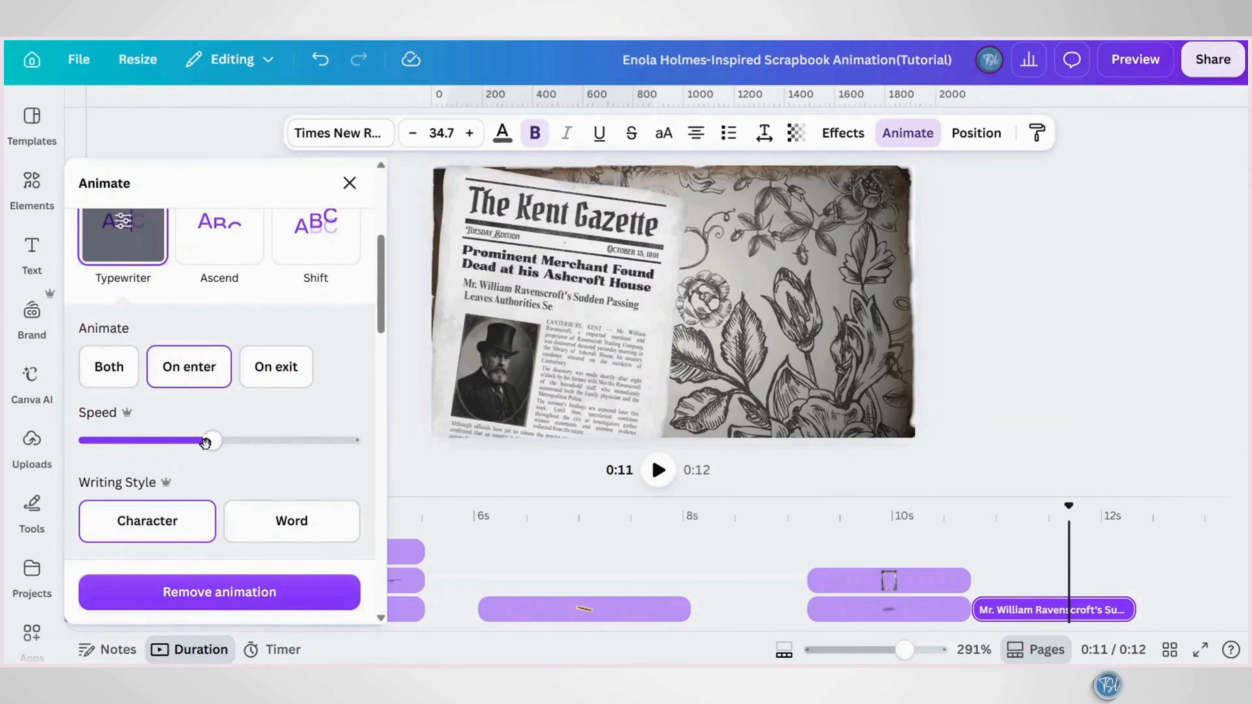
pyautogui.moveTo(213, 440); pyautogui.dragTo(295, 441)
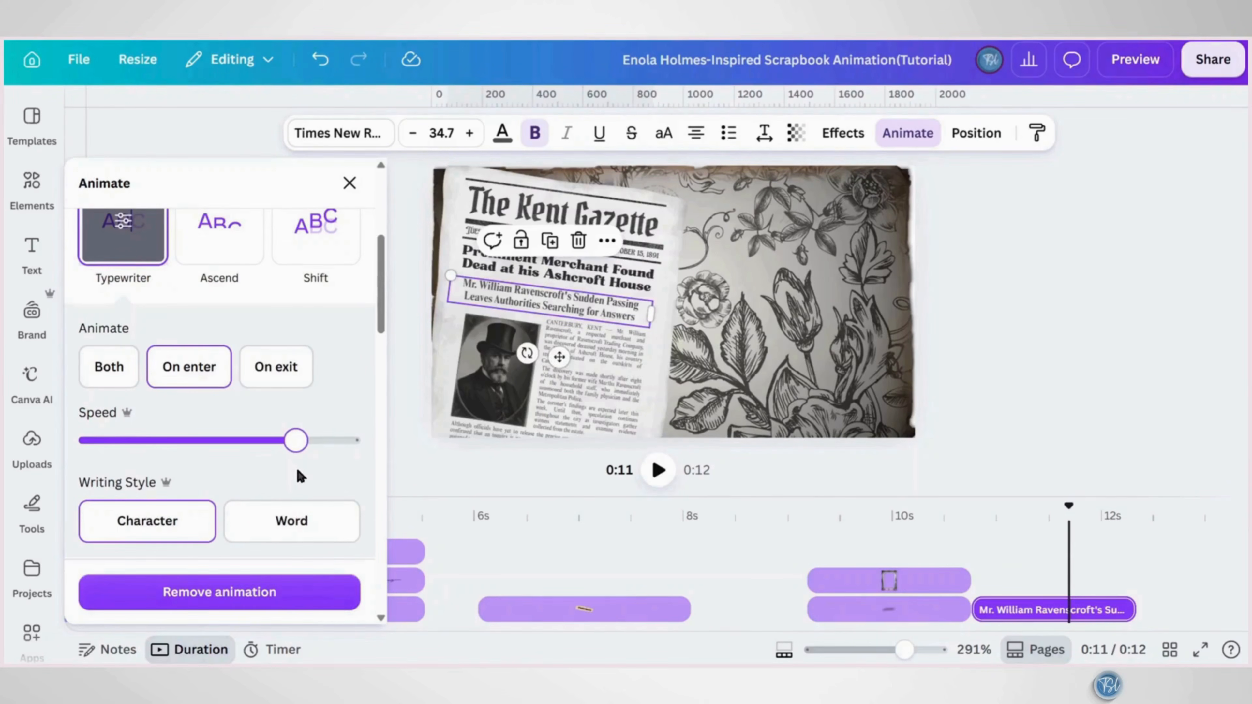
pyautogui.click(350, 184)
# Stagger the timing so the masthead, headline and subheadline start one after another, with the subheadline shortened to about 0.5 seconds
pyautogui.moveTo(975, 512); pyautogui.dragTo(1044, 484)
pyautogui.click(554, 268)
pyautogui.click(547, 299)
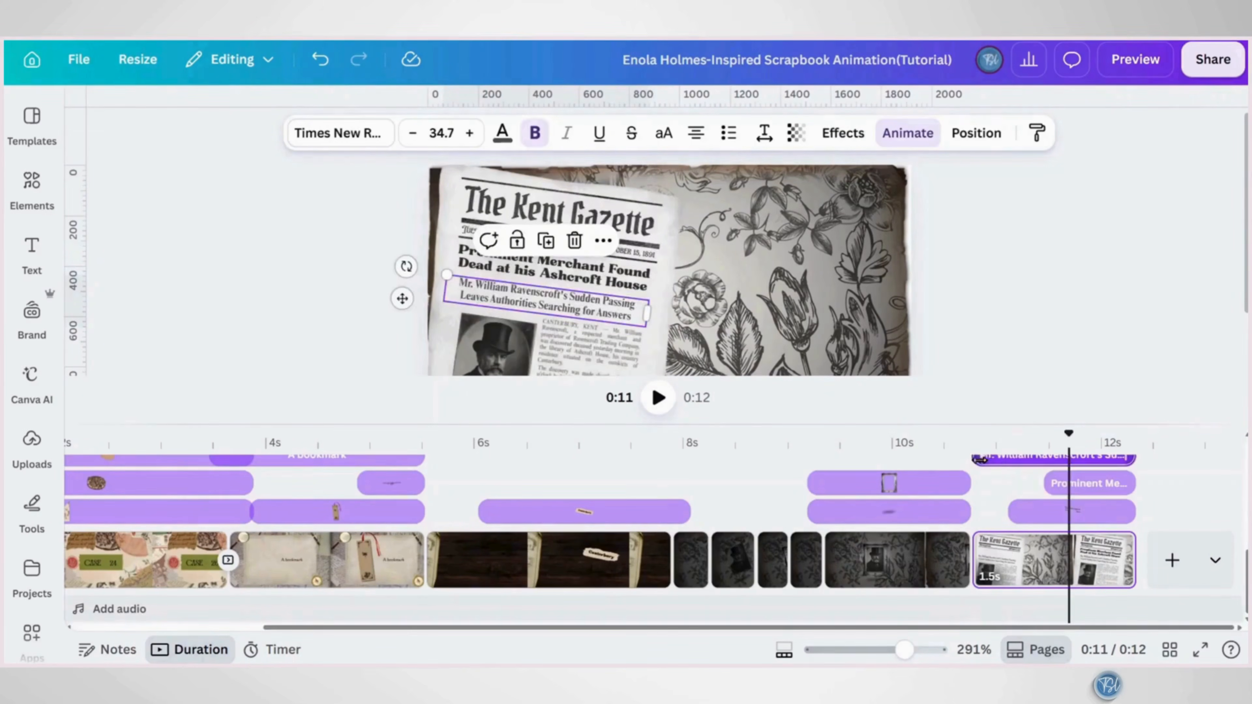
pyautogui.moveTo(975, 461); pyautogui.dragTo(1071, 472)
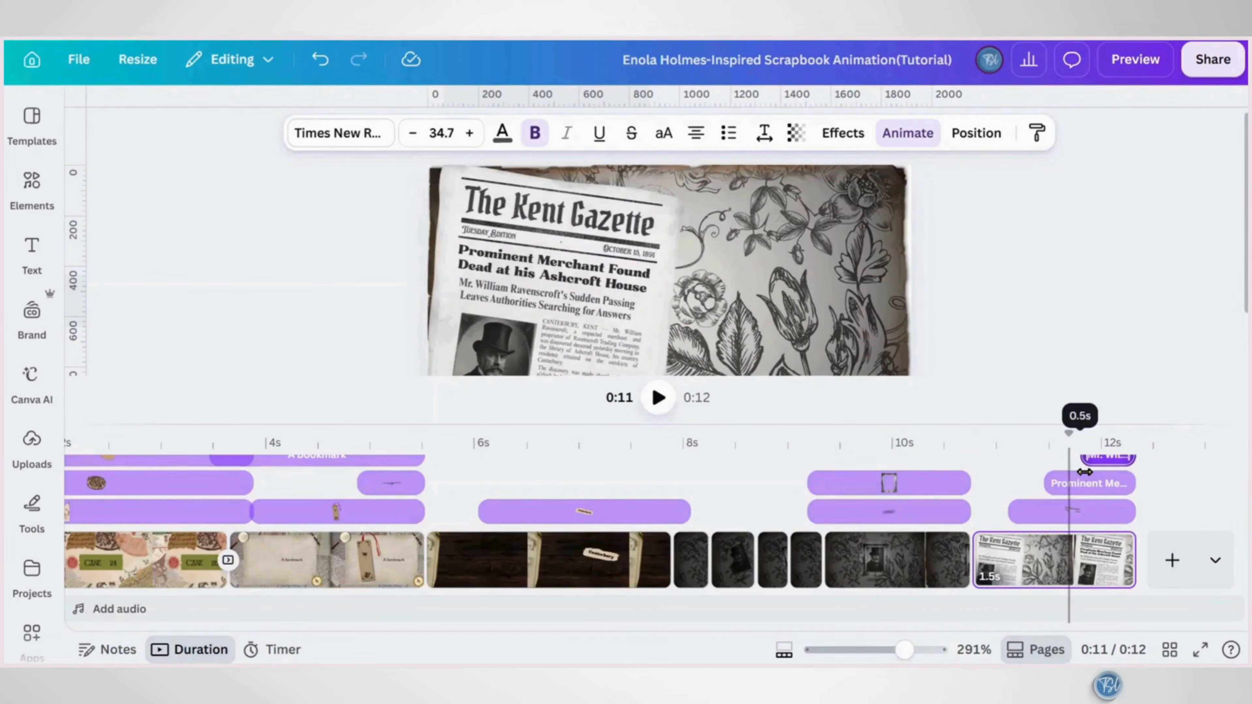
# Scrub through the newspaper page's timeline to preview the staggered text animations
pyautogui.click(1074, 484)
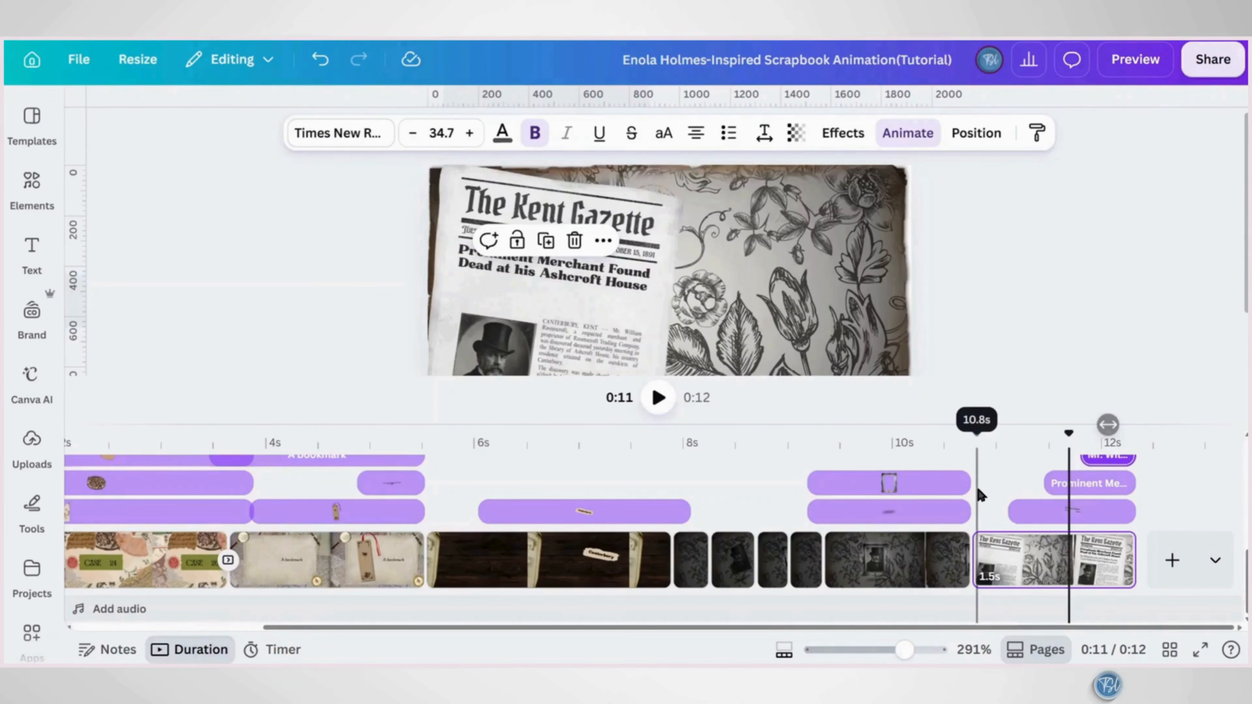
pyautogui.click(979, 474)
pyautogui.moveTo(978, 476); pyautogui.dragTo(1115, 478)
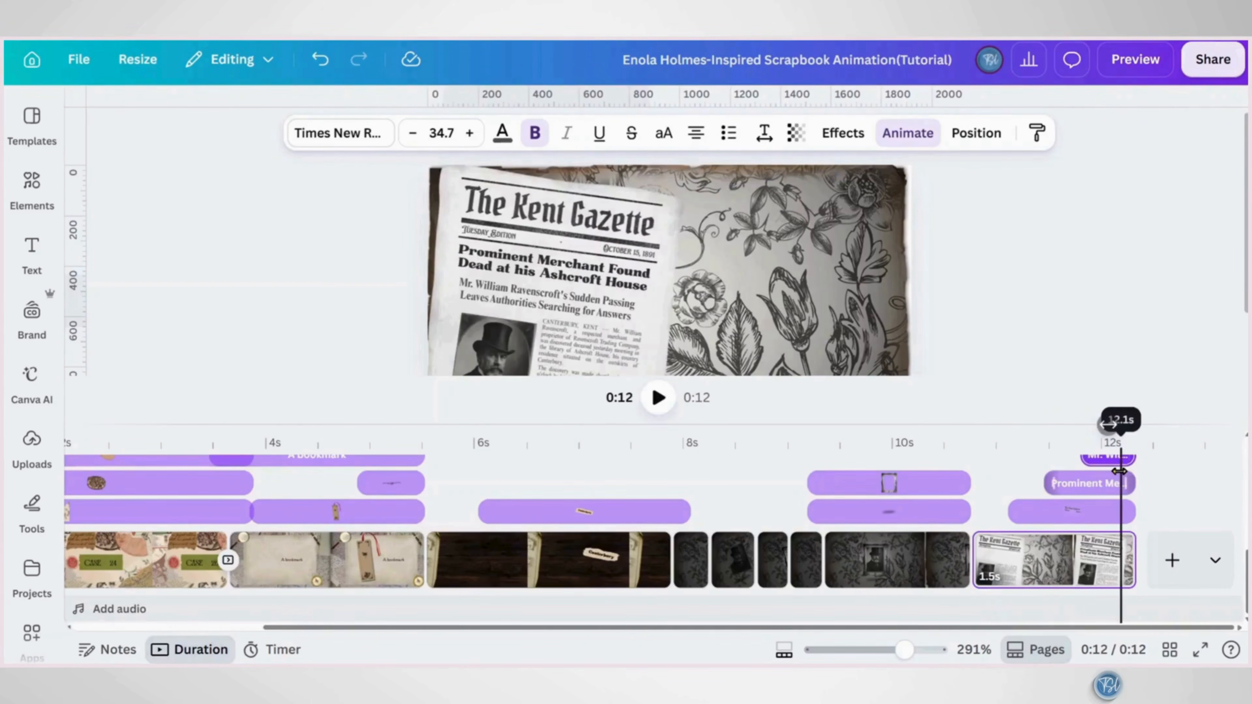
# Add a Match & Move transition between the framed-portrait and newspaper pages, and trim the dark overlay, frame and shadow to end before it
pyautogui.moveTo(989, 424); pyautogui.dragTo(999, 463)
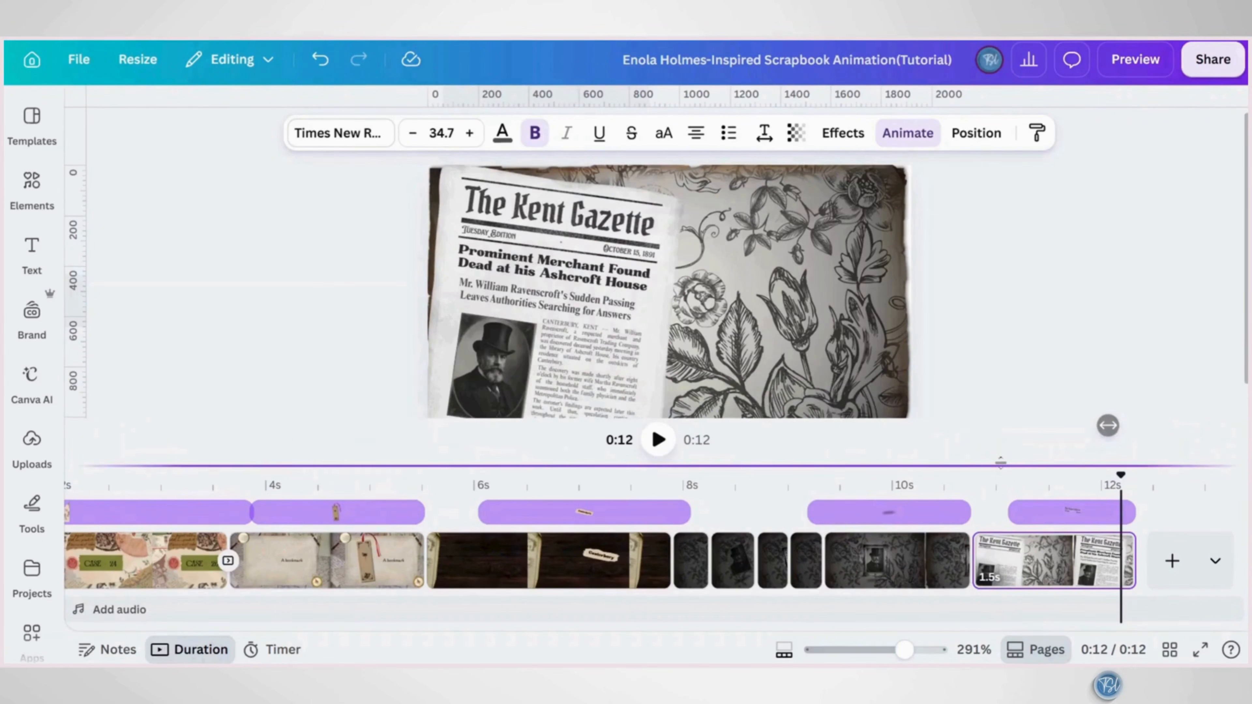
pyautogui.click(970, 572)
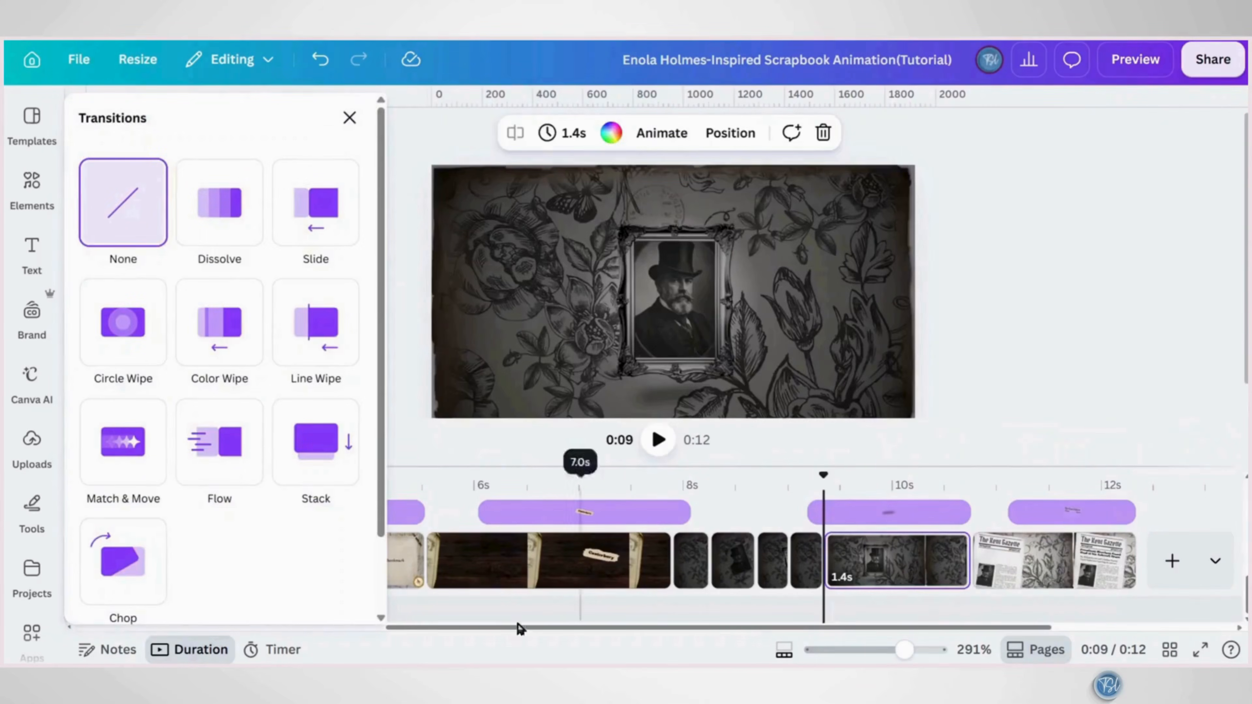
pyautogui.click(131, 470)
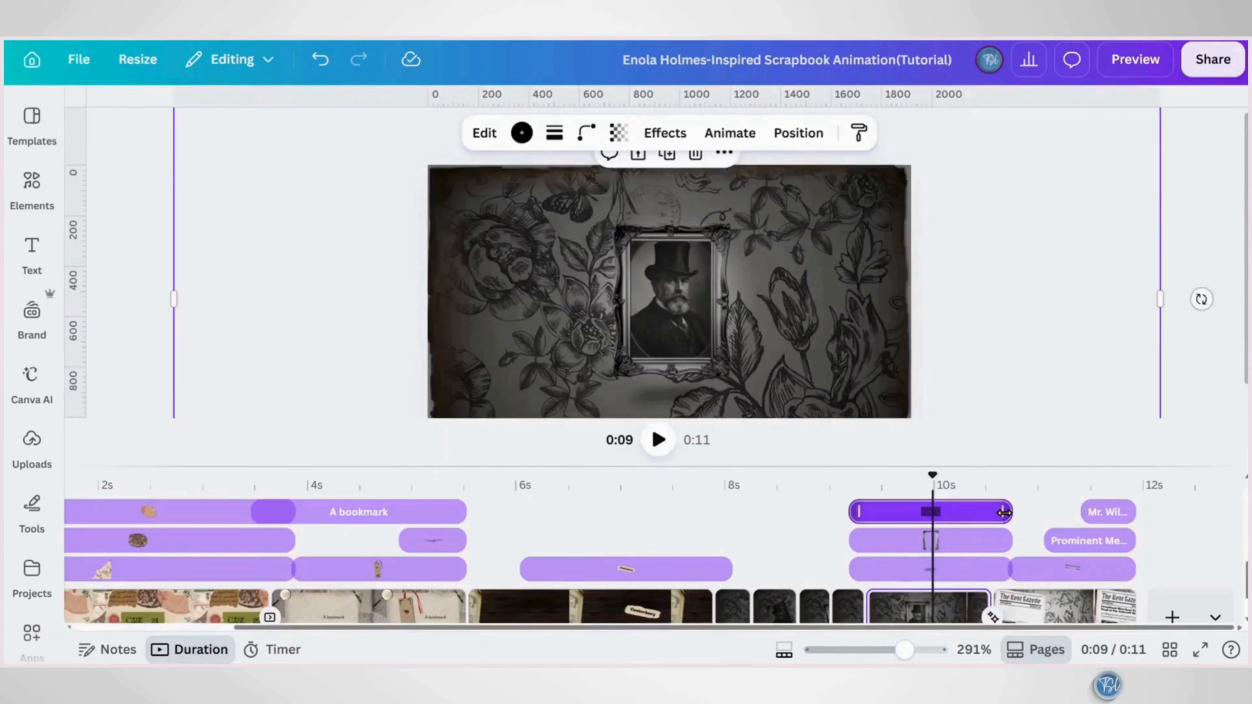
pyautogui.moveTo(1003, 516); pyautogui.dragTo(964, 580)
# Lengthen the newspaper page to 1.6 seconds and duplicate it
pyautogui.moveTo(962, 500); pyautogui.dragTo(1128, 527)
pyautogui.moveTo(1123, 574); pyautogui.dragTo(1135, 576)
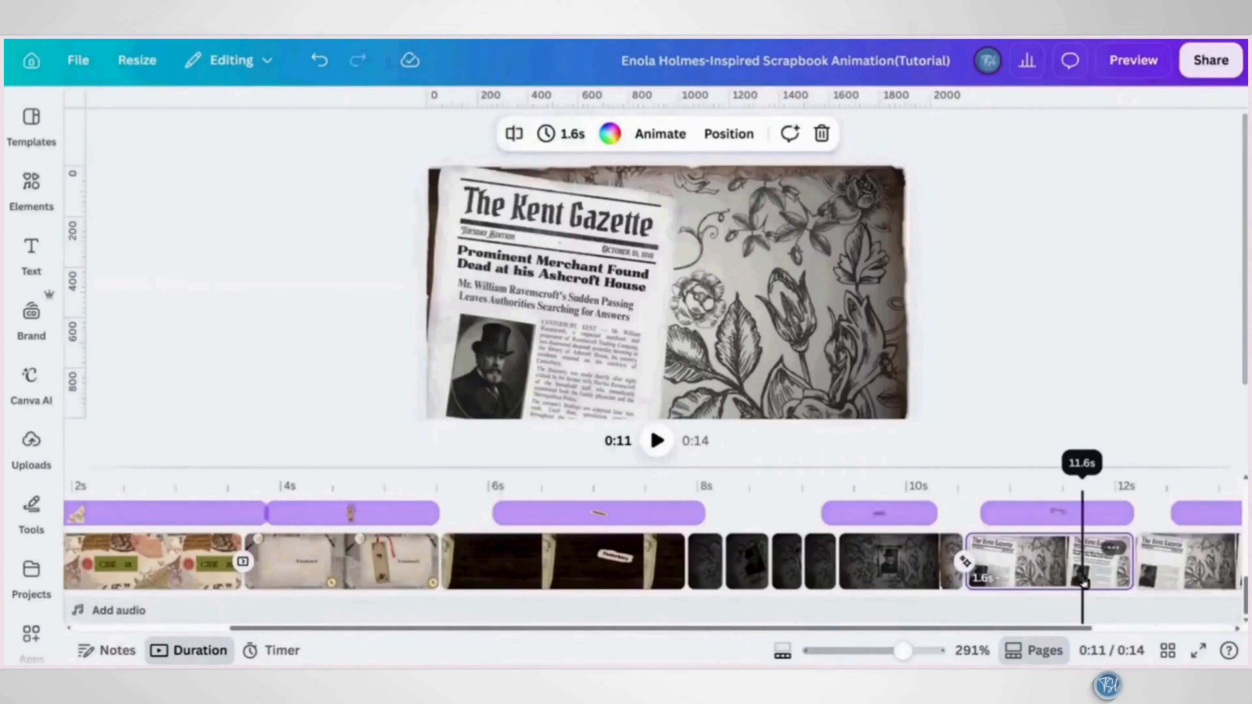
# Extend the masthead, headline and subheadline timing on the duplicated newspaper page to span its full duration
pyautogui.hscroll(5, 1084, 582)
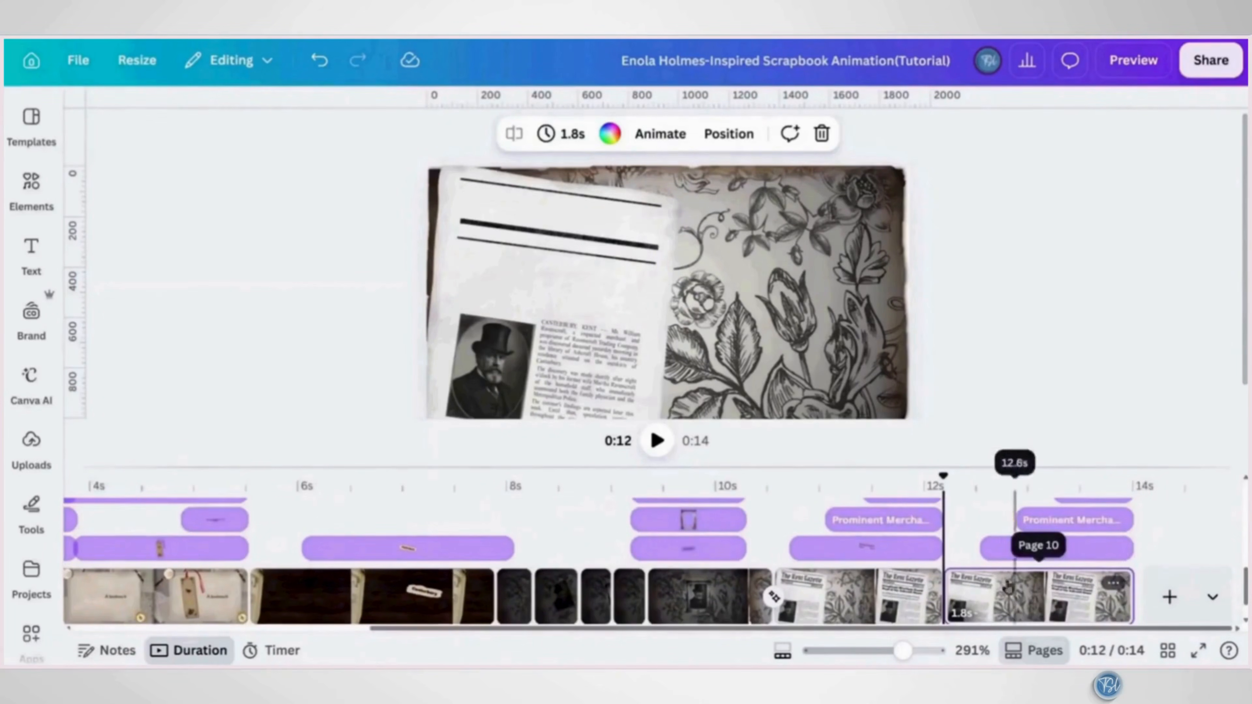
pyautogui.click(995, 550)
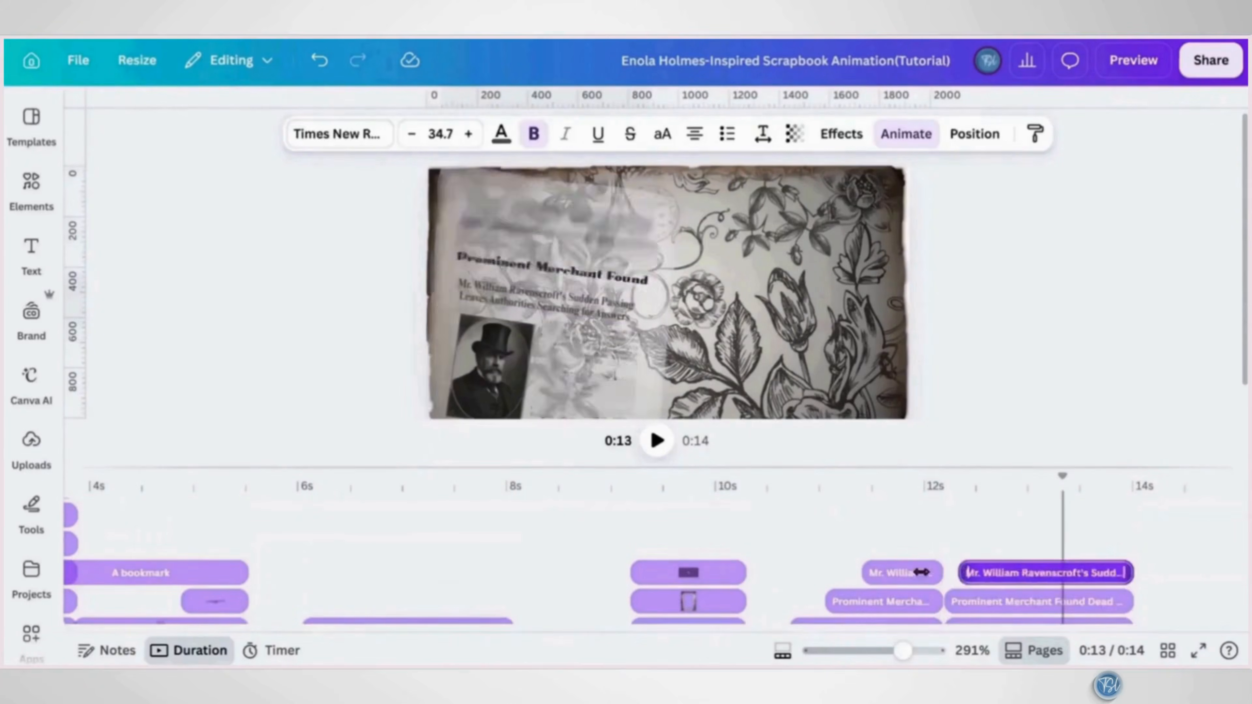
# Remove the Blur animations from the newspaper body and masthead groups on the duplicated page
pyautogui.click(924, 138)
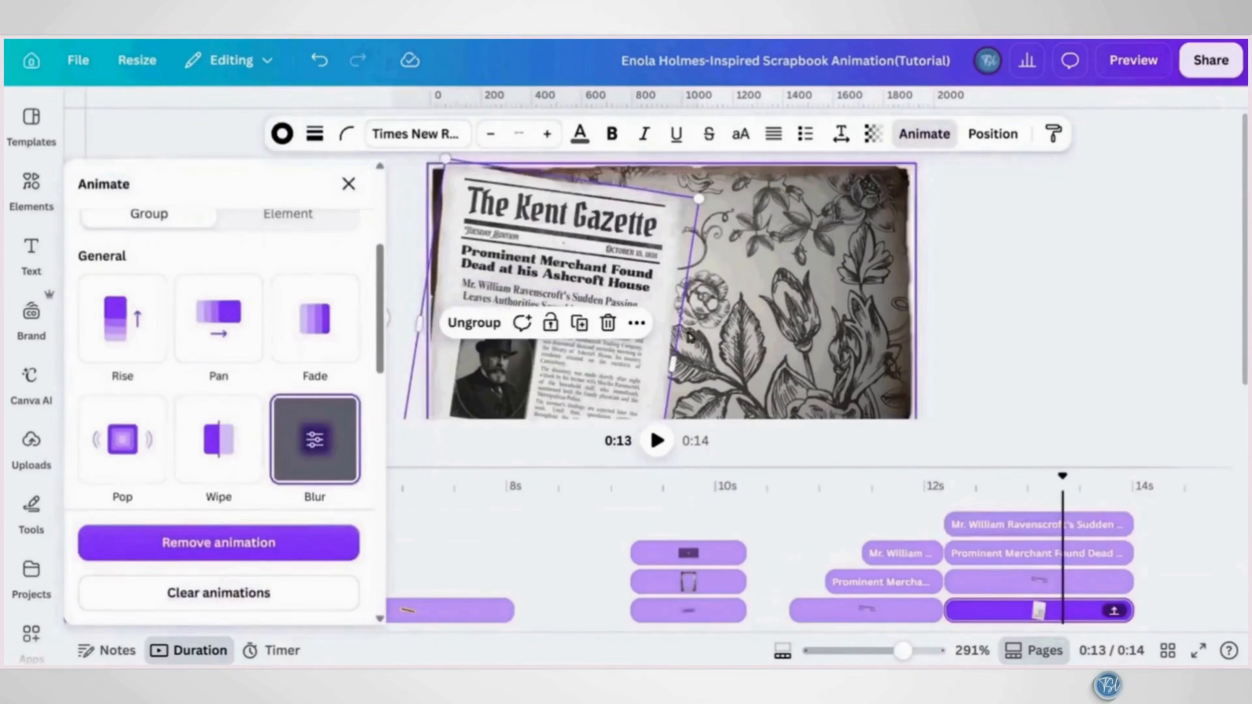
pyautogui.click(306, 602)
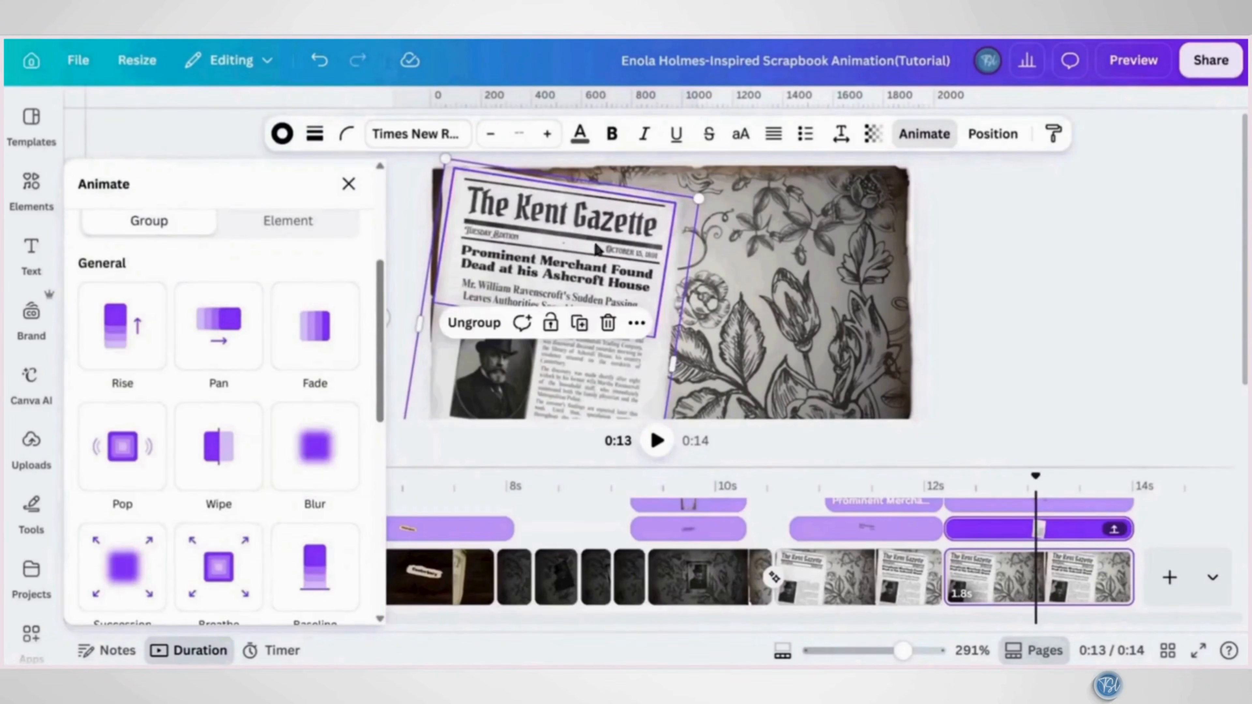
pyautogui.click(339, 539)
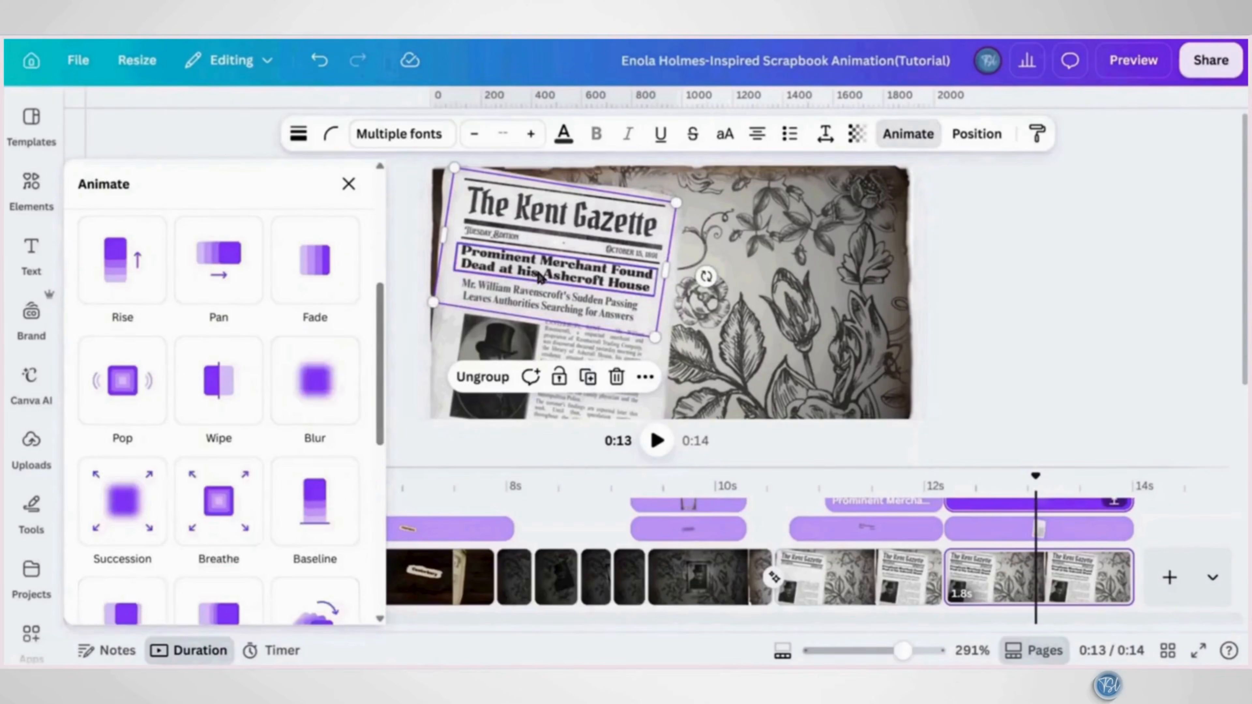
# Remove the Typewriter animation from the subheading below The Kent Gazette's main headline and close the animation settings
pyautogui.click(461, 267)
pyautogui.click(455, 309)
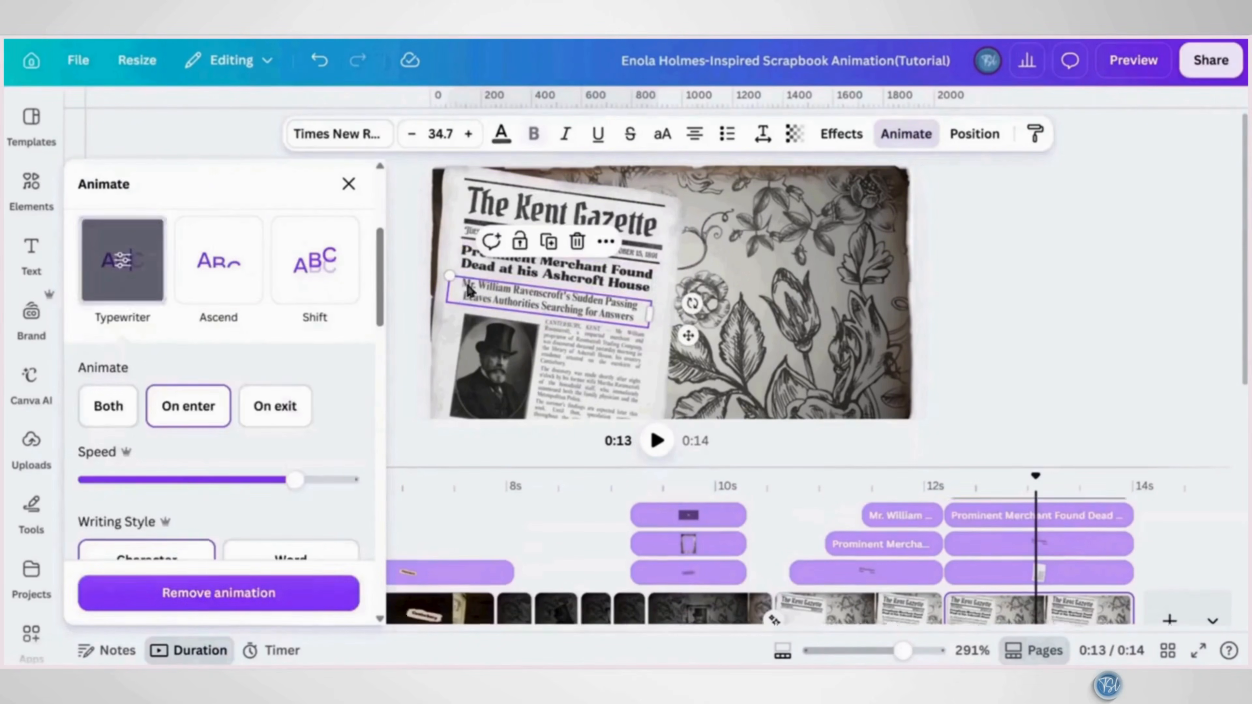
pyautogui.click(217, 593)
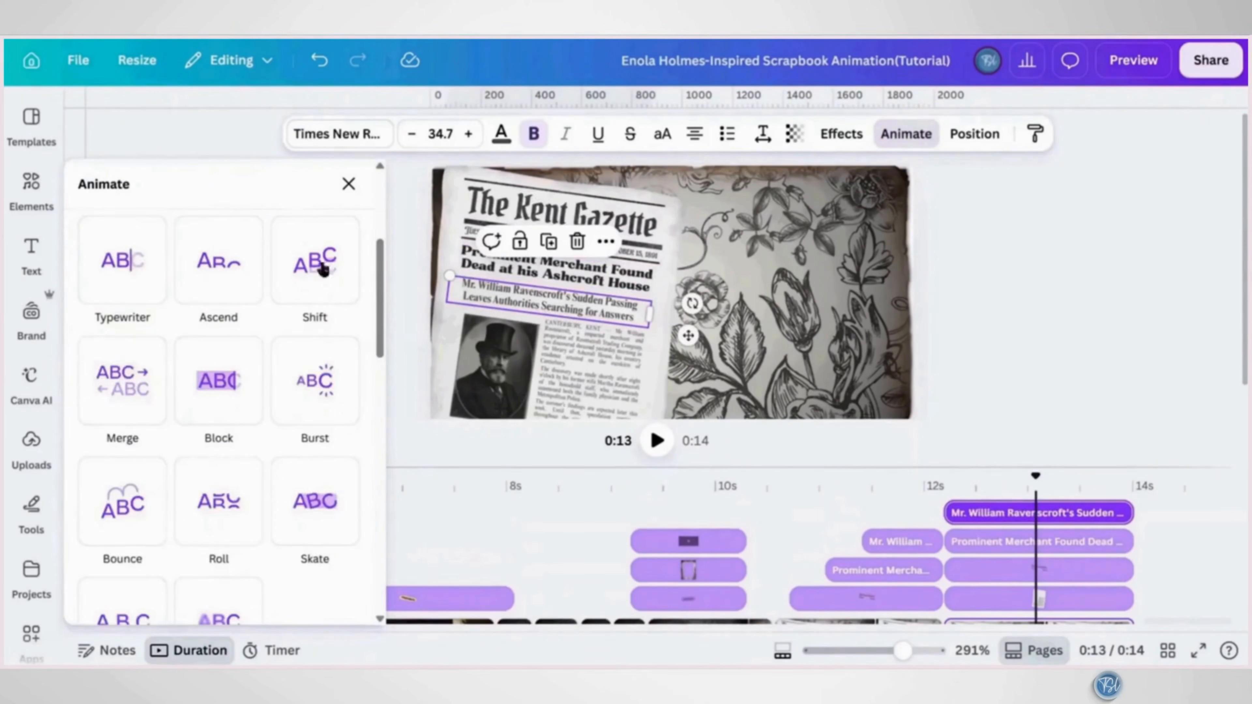
pyautogui.click(349, 185)
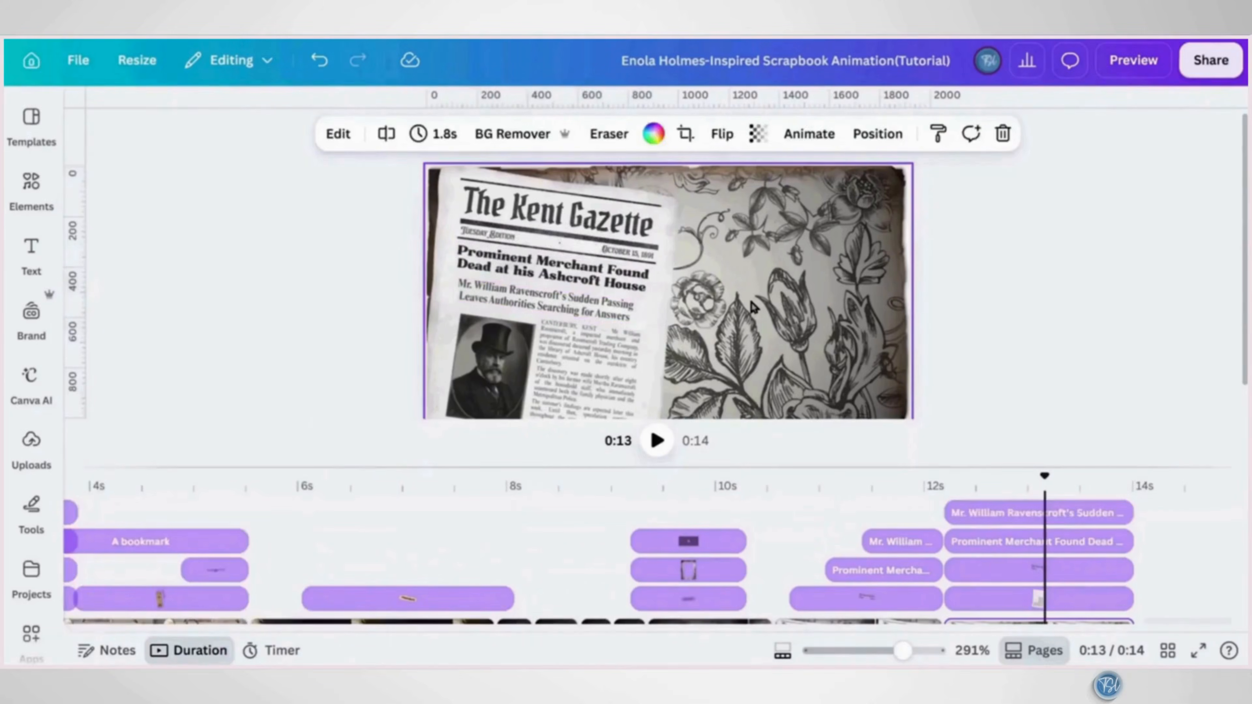
# Paste The Canterbury Sentinel newspaper beside The Kent Gazette, tilt it slightly counterclockwise, enlarge it and position it over the page's right half
pyautogui.hotkey('ctrl', 'v')
pyautogui.moveTo(579, 298); pyautogui.dragTo(730, 326)
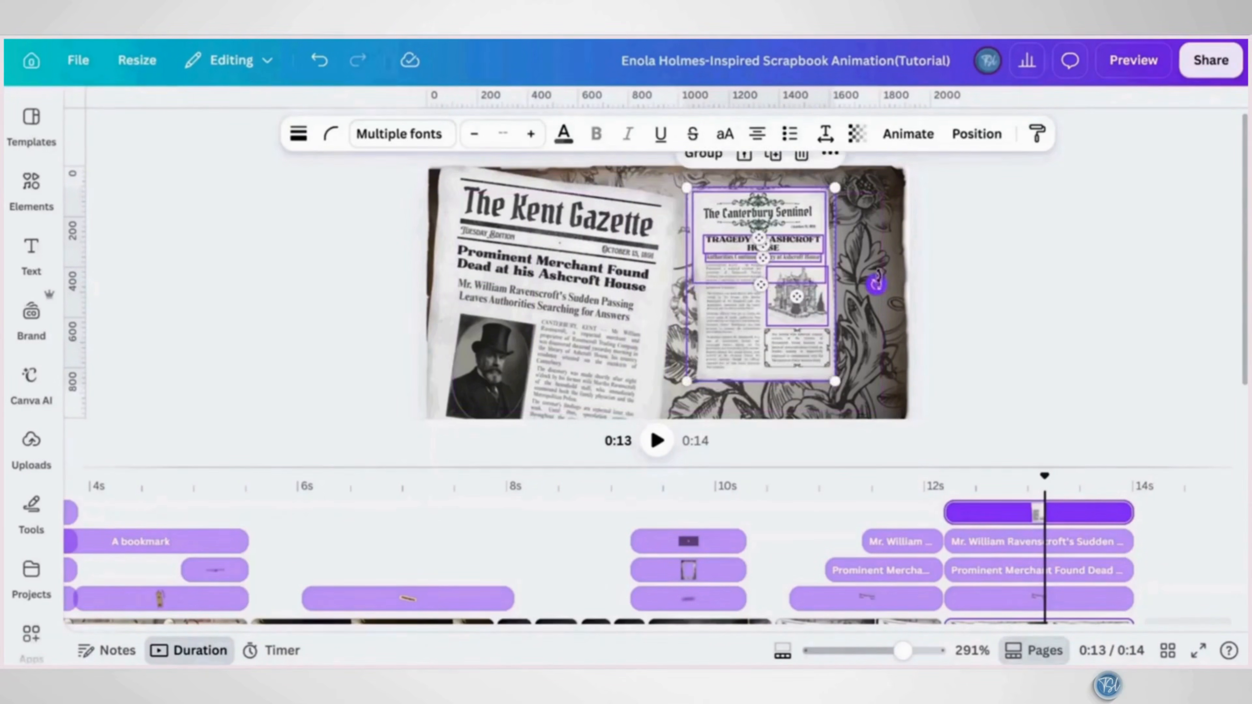
pyautogui.moveTo(873, 280)
pyautogui.mouseDown()
pyautogui.moveTo(920, 313)
pyautogui.moveTo(892, 284)
pyautogui.mouseUp()
pyautogui.moveTo(856, 400); pyautogui.dragTo(955, 482)
pyautogui.moveTo(772, 370); pyautogui.dragTo(737, 345)
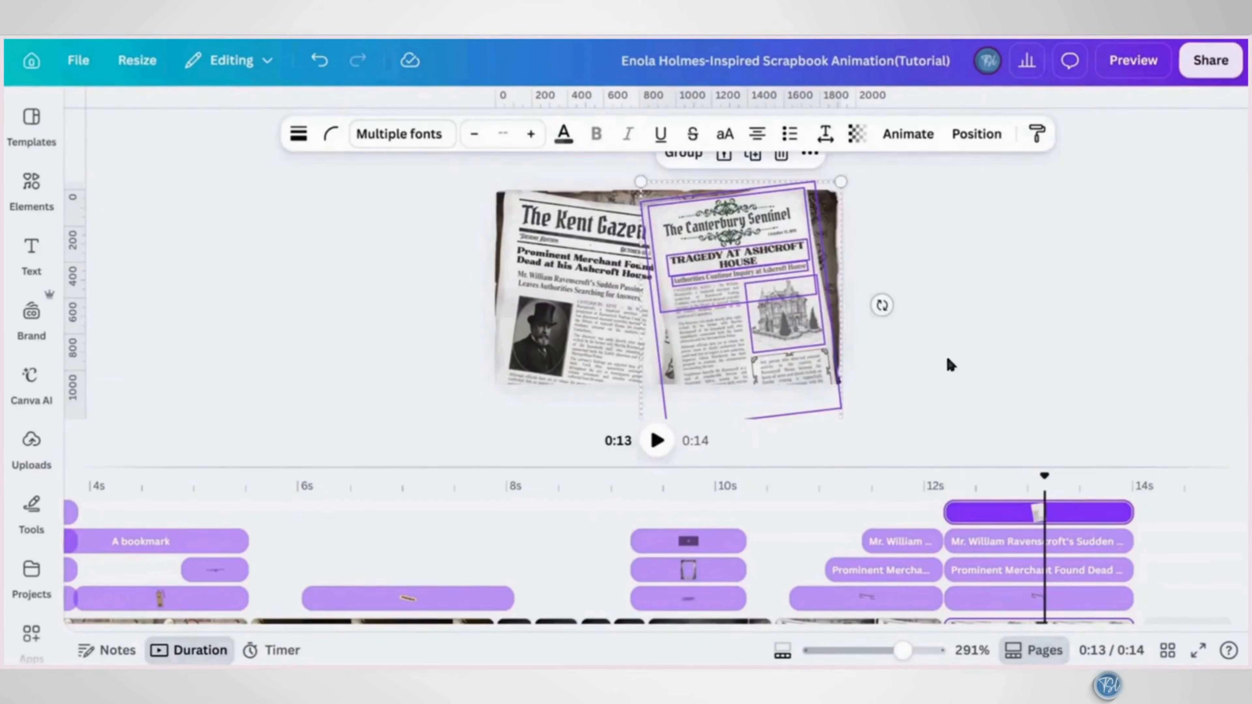
pyautogui.click(950, 365)
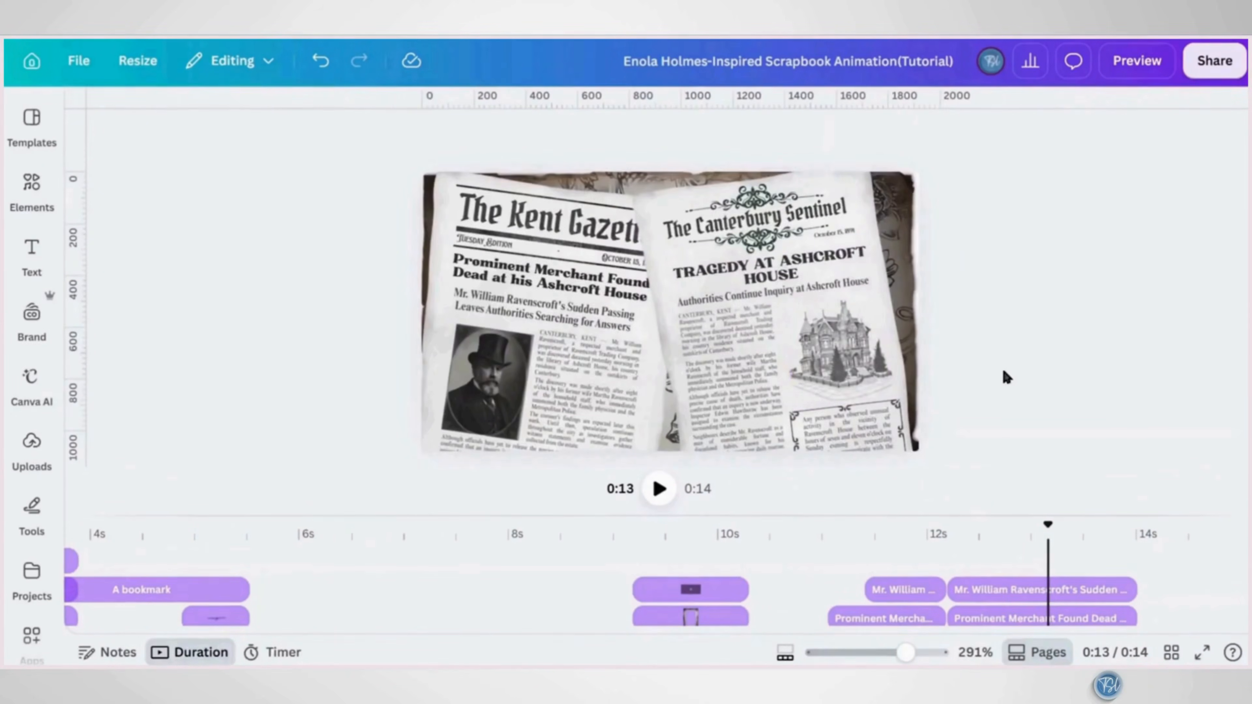
# Isolate the Canterbury Sentinel newspaper group among the layers and apply the Baseline animation to it
pyautogui.click(882, 400)
pyautogui.click(969, 139)
pyautogui.scroll(-3, 315, 471)
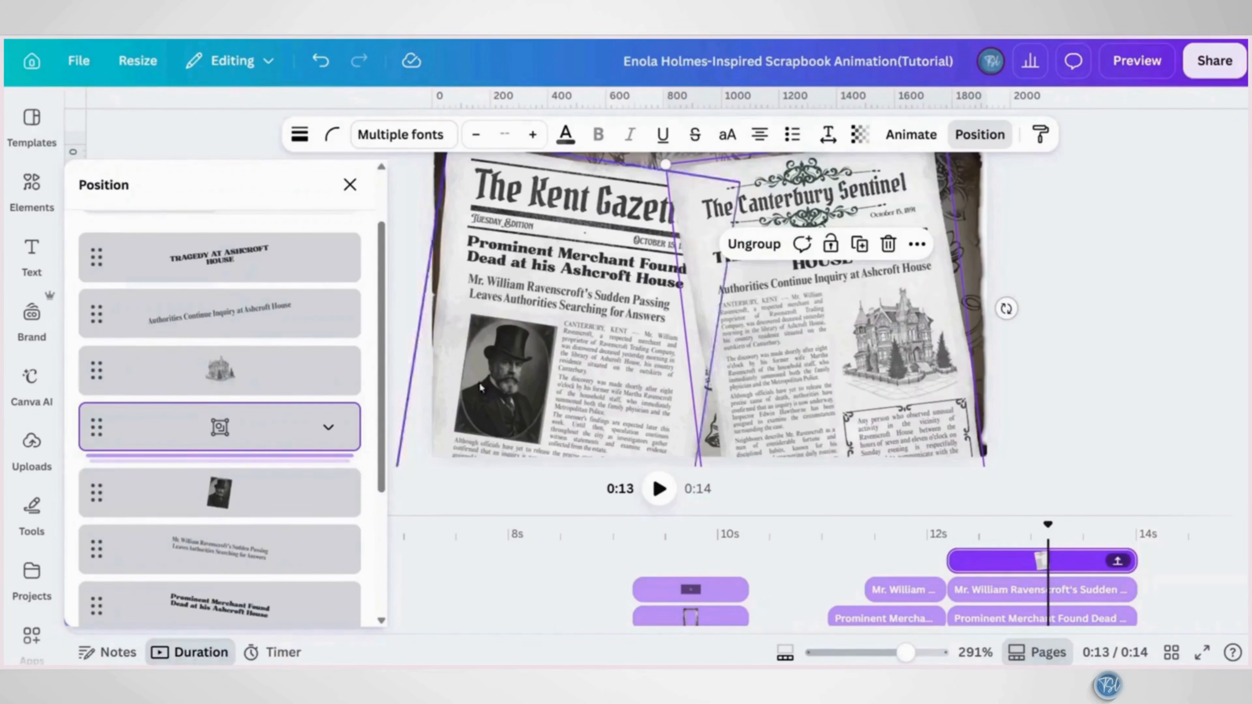
pyautogui.click(917, 137)
pyautogui.click(306, 555)
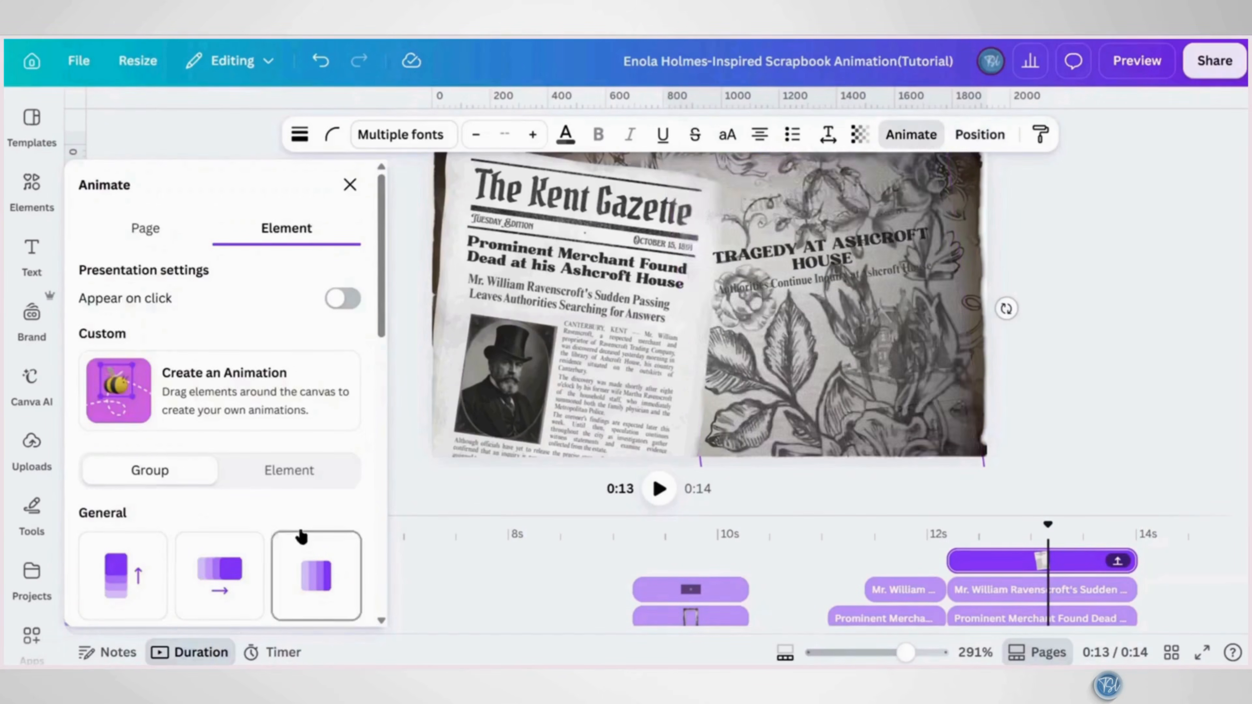
pyautogui.scroll(-5, 299, 531)
pyautogui.click(310, 518)
pyautogui.scroll(-4, 310, 519)
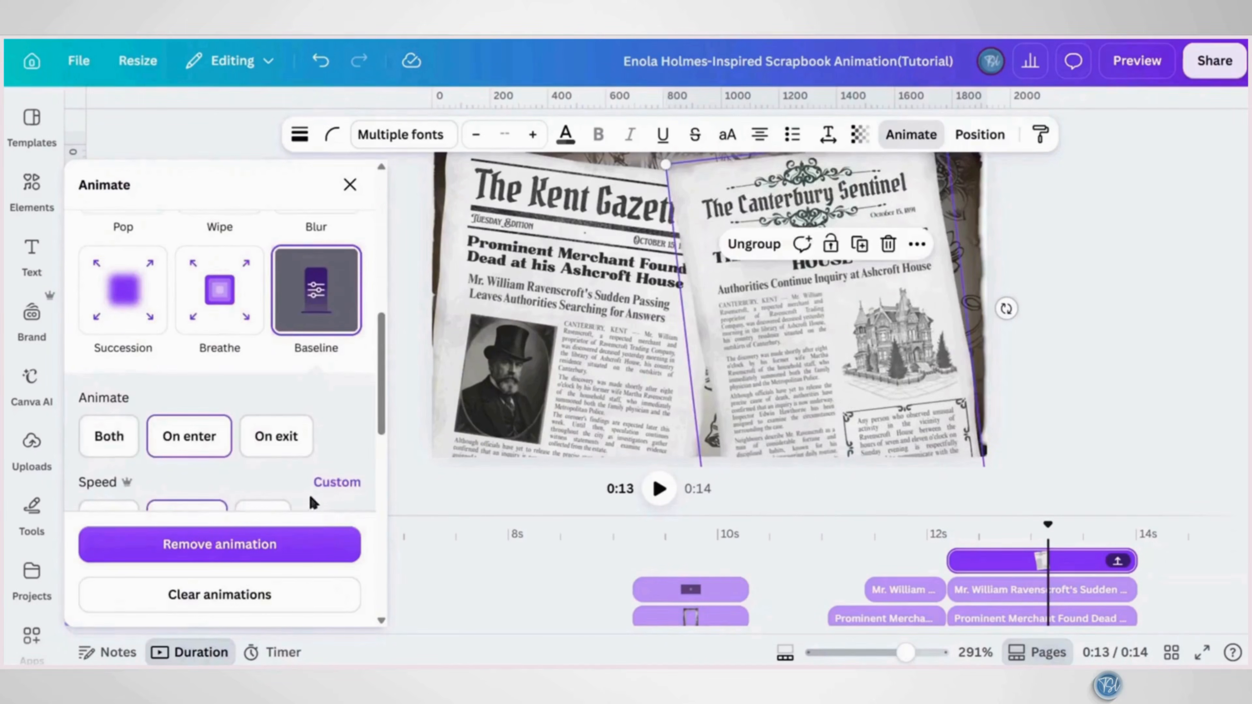
# Set the newspaper's Baseline animation to run on enter with a custom 0.5 s duration, sliding in from the right
pyautogui.click(190, 437)
pyautogui.scroll(-2, 207, 433)
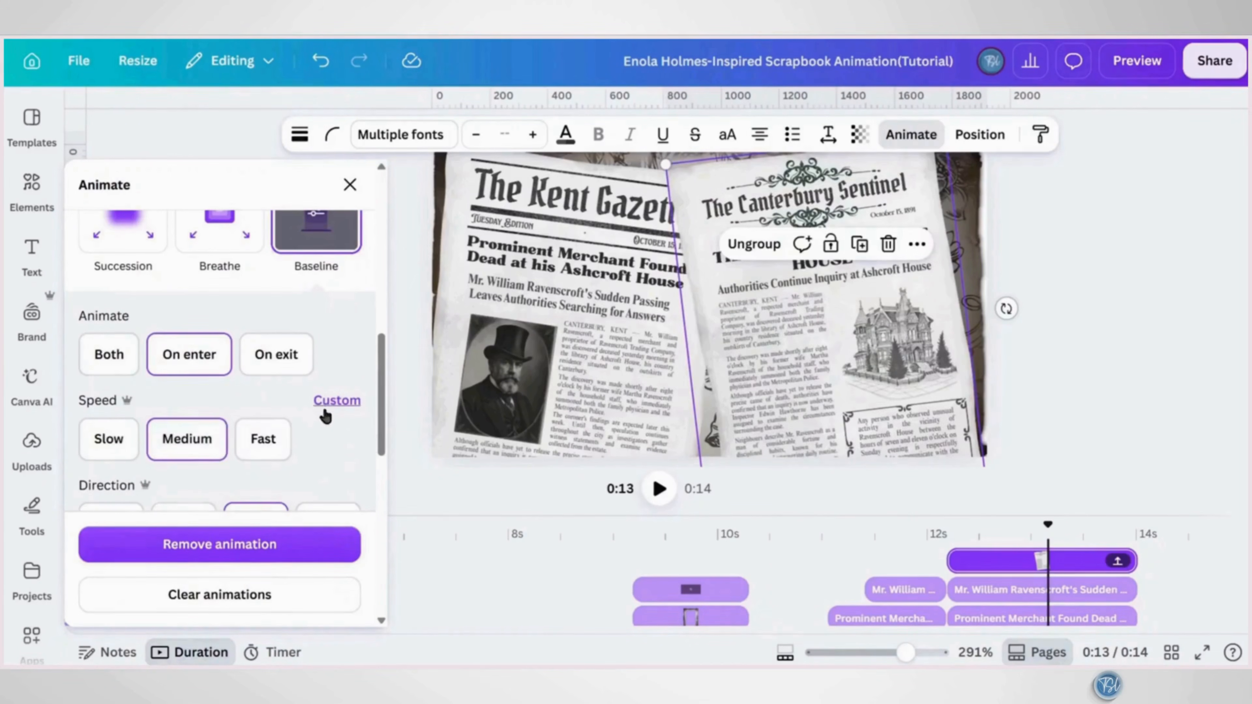
pyautogui.click(336, 400)
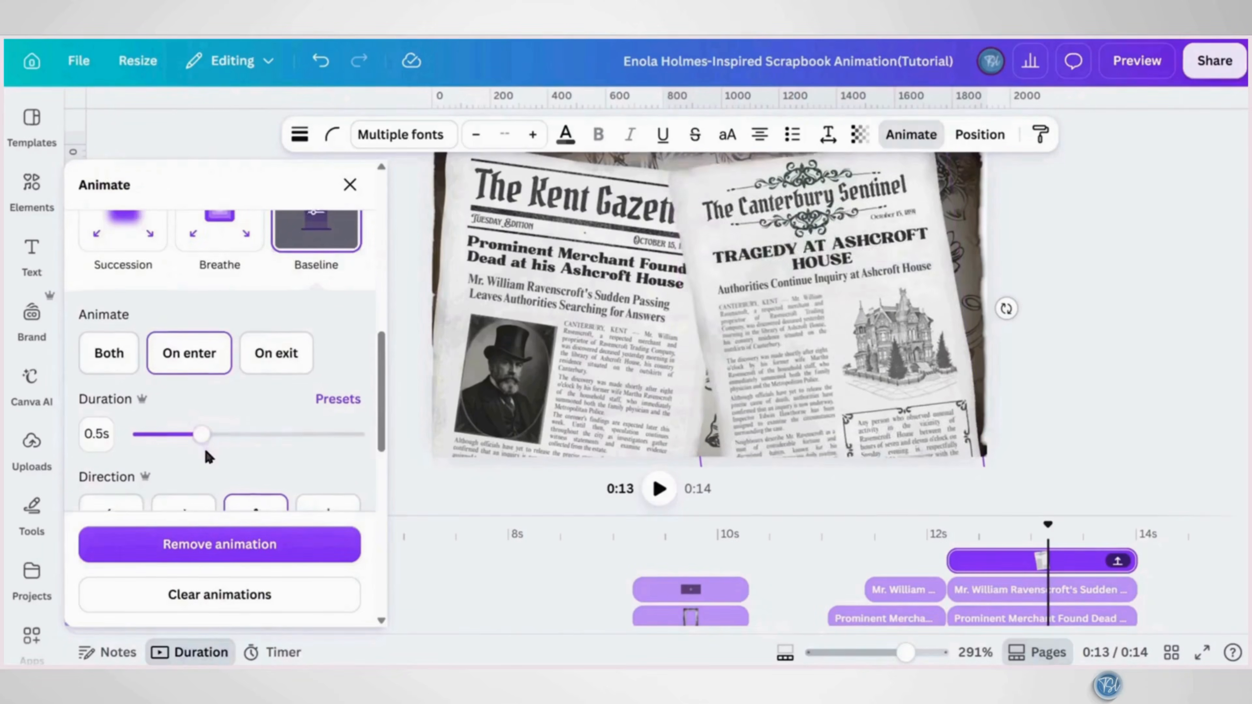
pyautogui.scroll(-2, 202, 456)
pyautogui.click(114, 446)
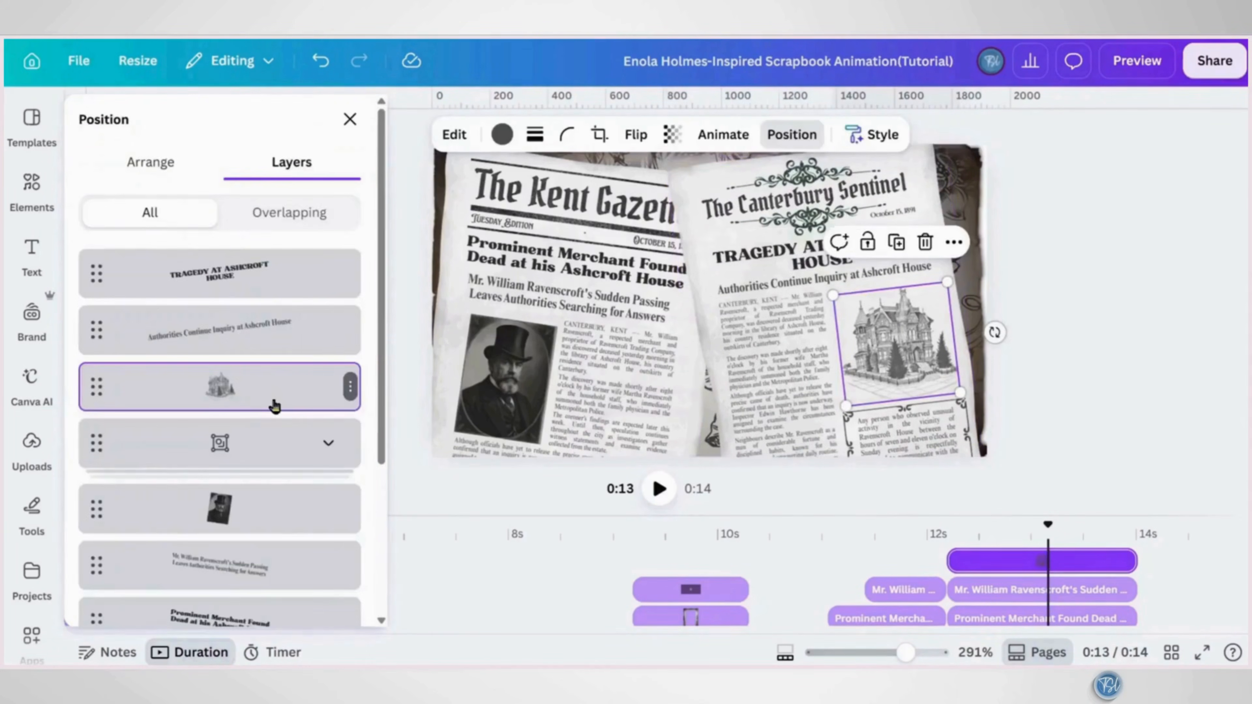
# Apply the Succession animation on enter to the house illustration and switch its speed to a custom duration
pyautogui.click(711, 140)
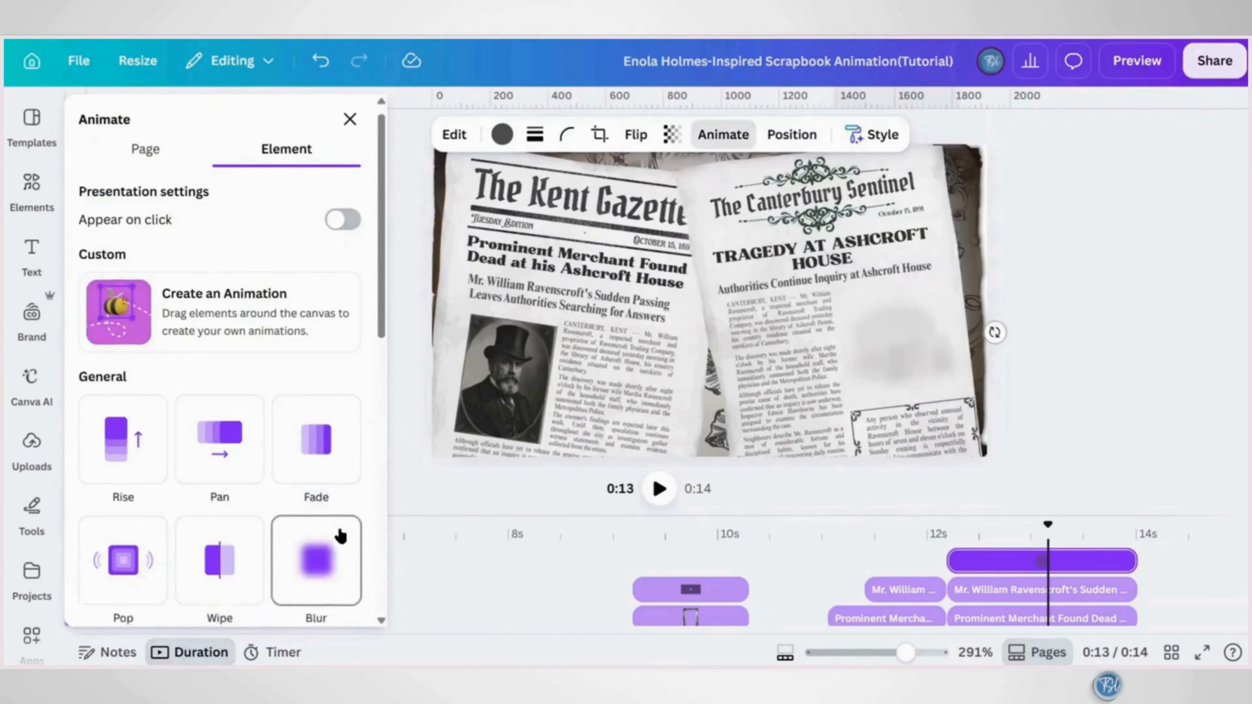
pyautogui.scroll(-5, 339, 535)
pyautogui.click(145, 413)
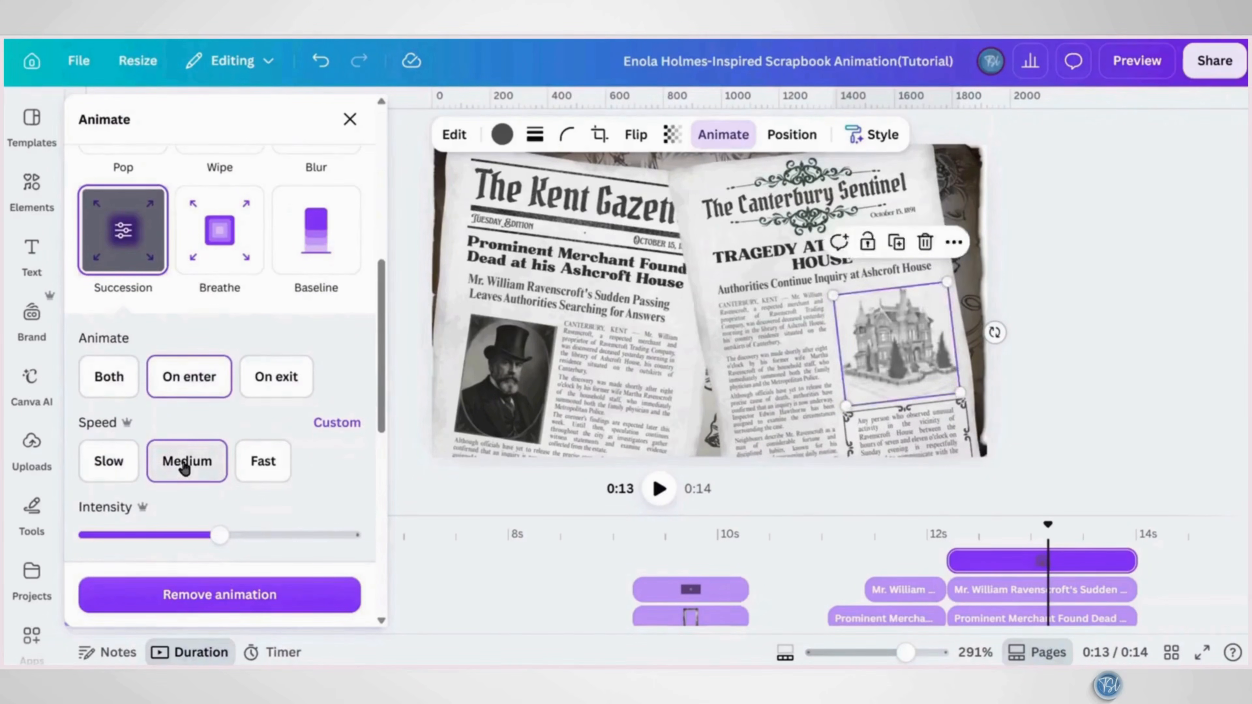
pyautogui.click(320, 425)
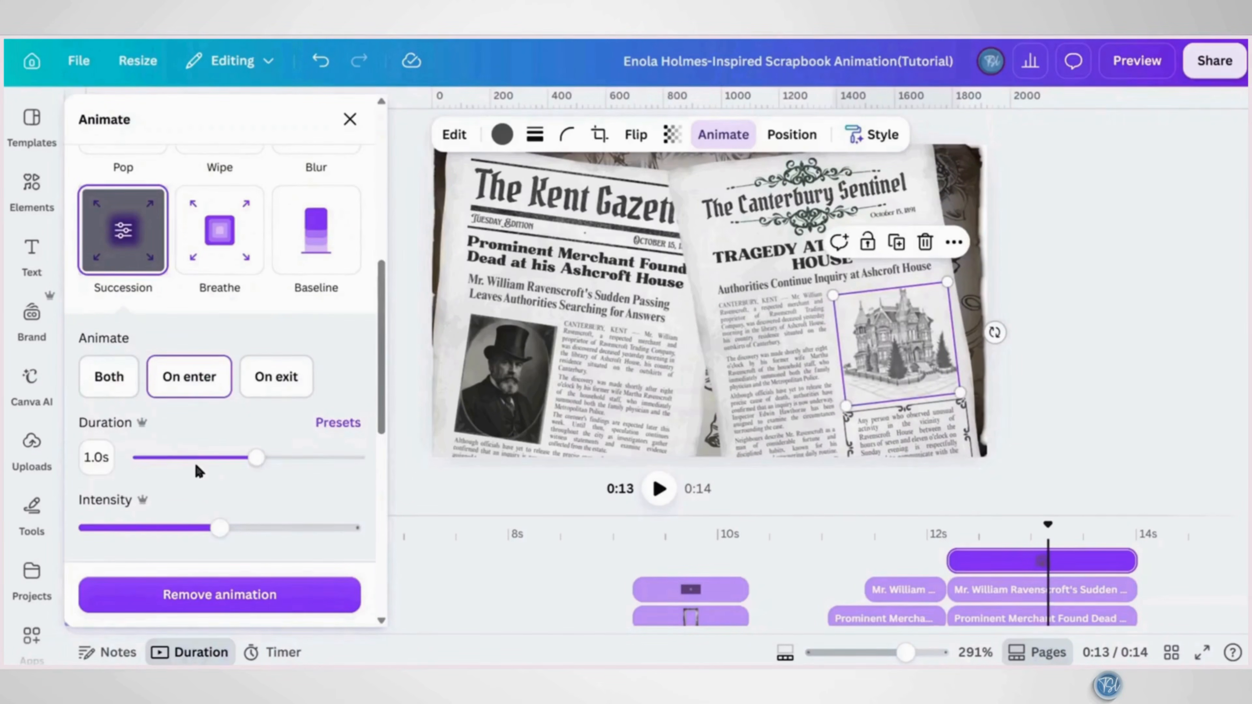
# Move the "TRAGEDY AT ASHCROFT HOUSE" headline layer below the "Authorities Continue Inquiry at Ashcroft House" layer
pyautogui.click(791, 134)
pyautogui.click(262, 294)
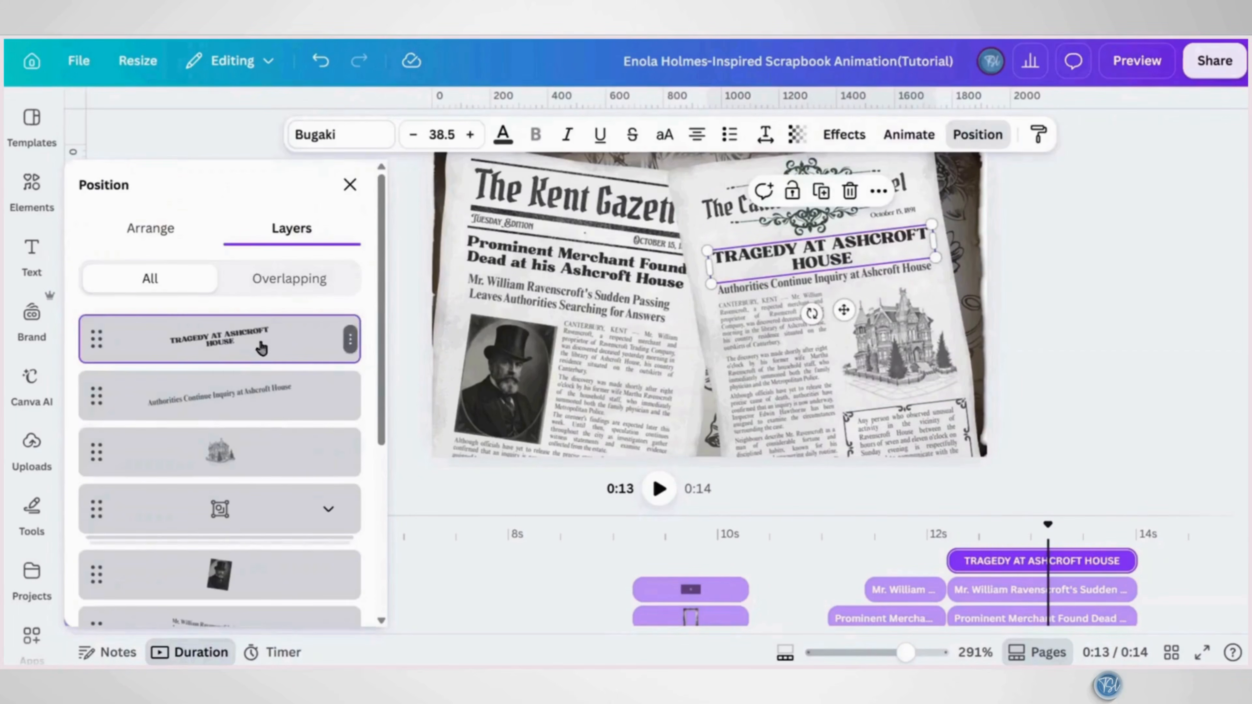
pyautogui.moveTo(262, 348); pyautogui.dragTo(260, 410)
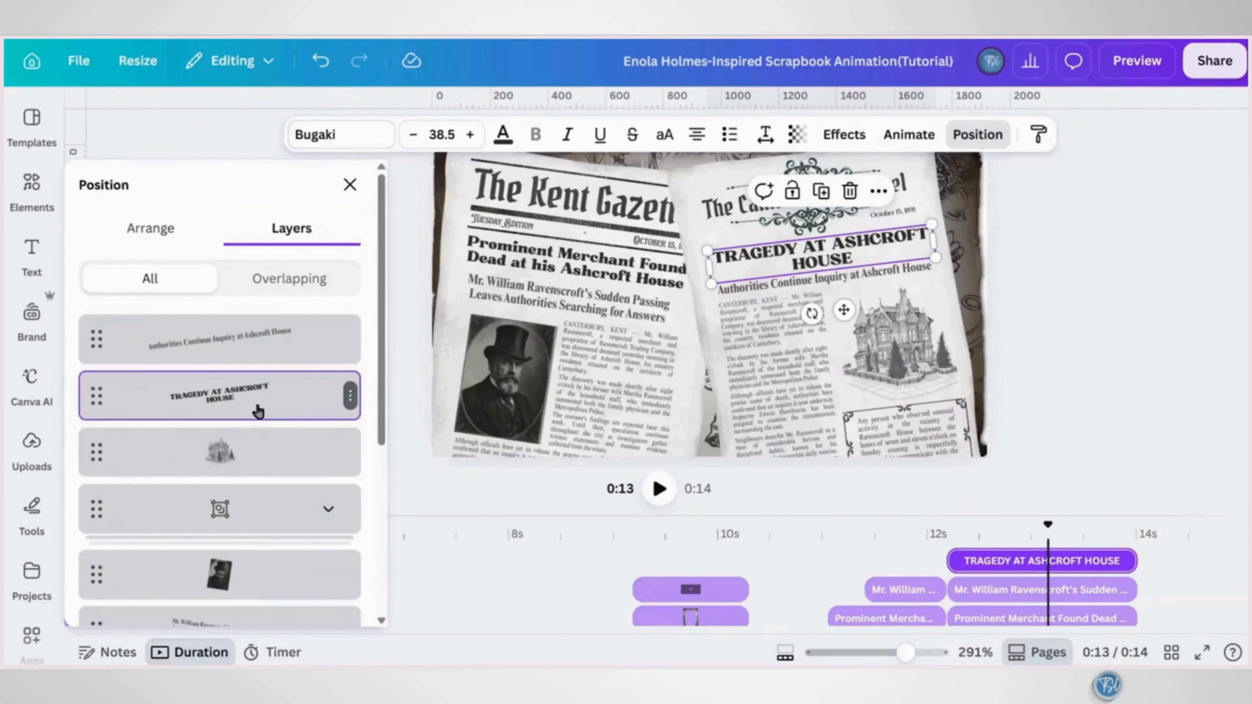
# Animate the "TRAGEDY AT ASHCROFT HOUSE" headline with Burst on enter and lower the animation's intensity
pyautogui.click(906, 138)
pyautogui.scroll(-3, 342, 529)
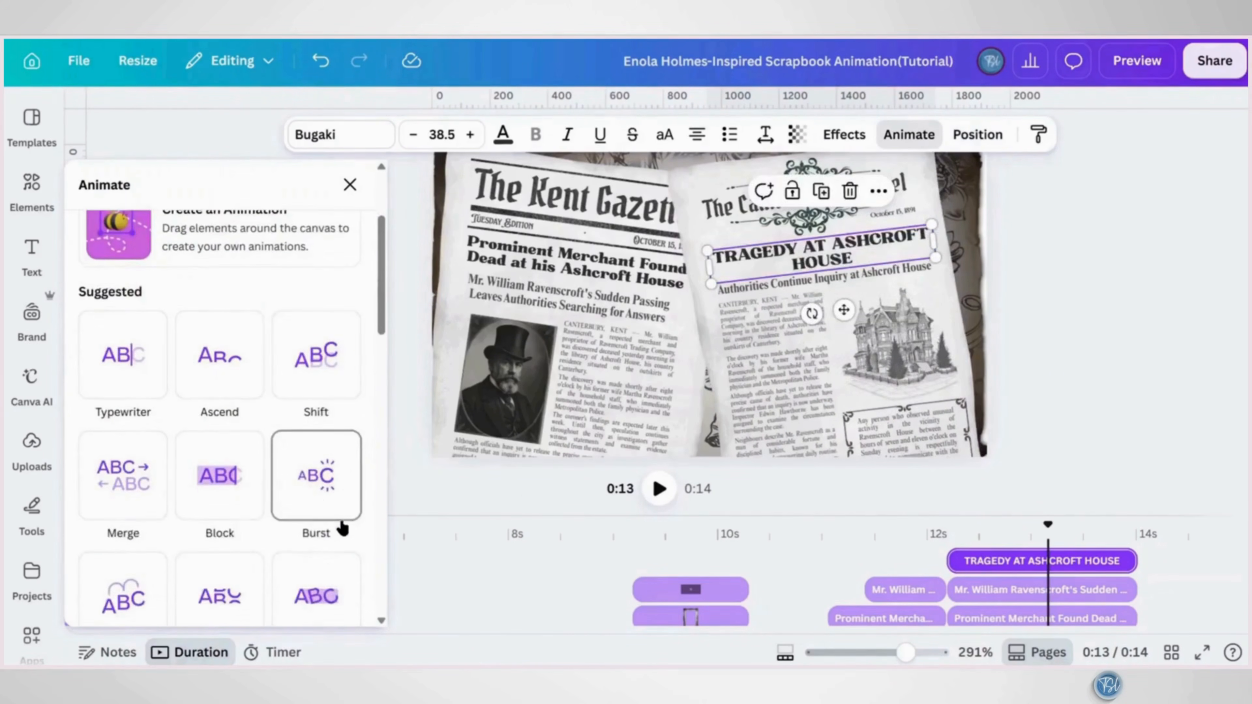
pyautogui.click(326, 503)
pyautogui.scroll(-2, 330, 496)
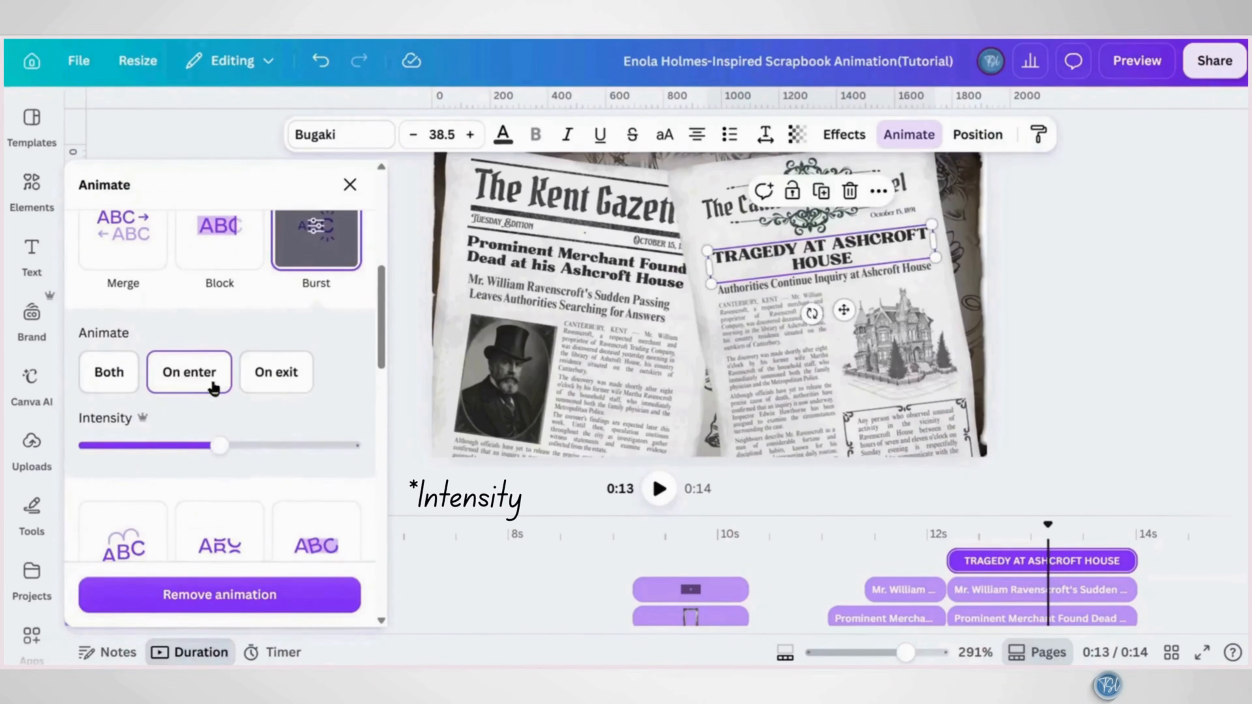
pyautogui.moveTo(220, 445); pyautogui.dragTo(194, 463)
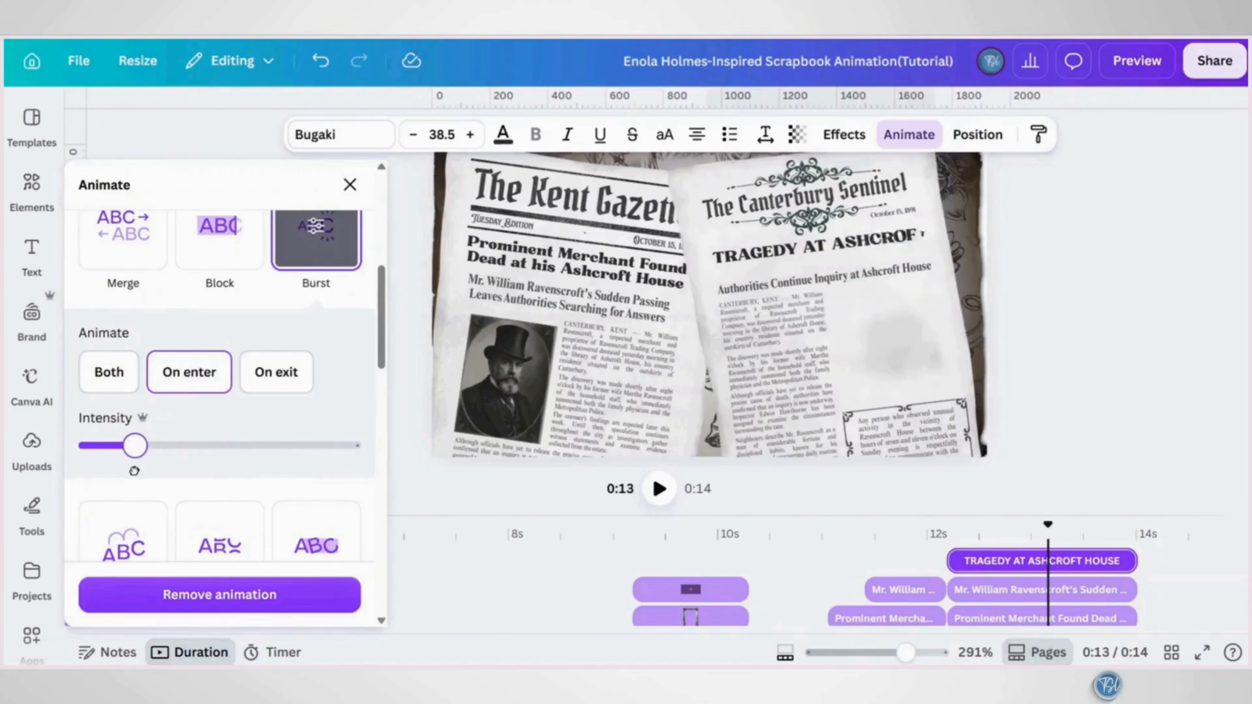
# Animate the "Authorities Continue Inquiry at Ashcroft House" line with Blur on enter, custom 0.5 s duration and Element writing style
pyautogui.click(967, 137)
pyautogui.click(242, 355)
pyautogui.click(908, 134)
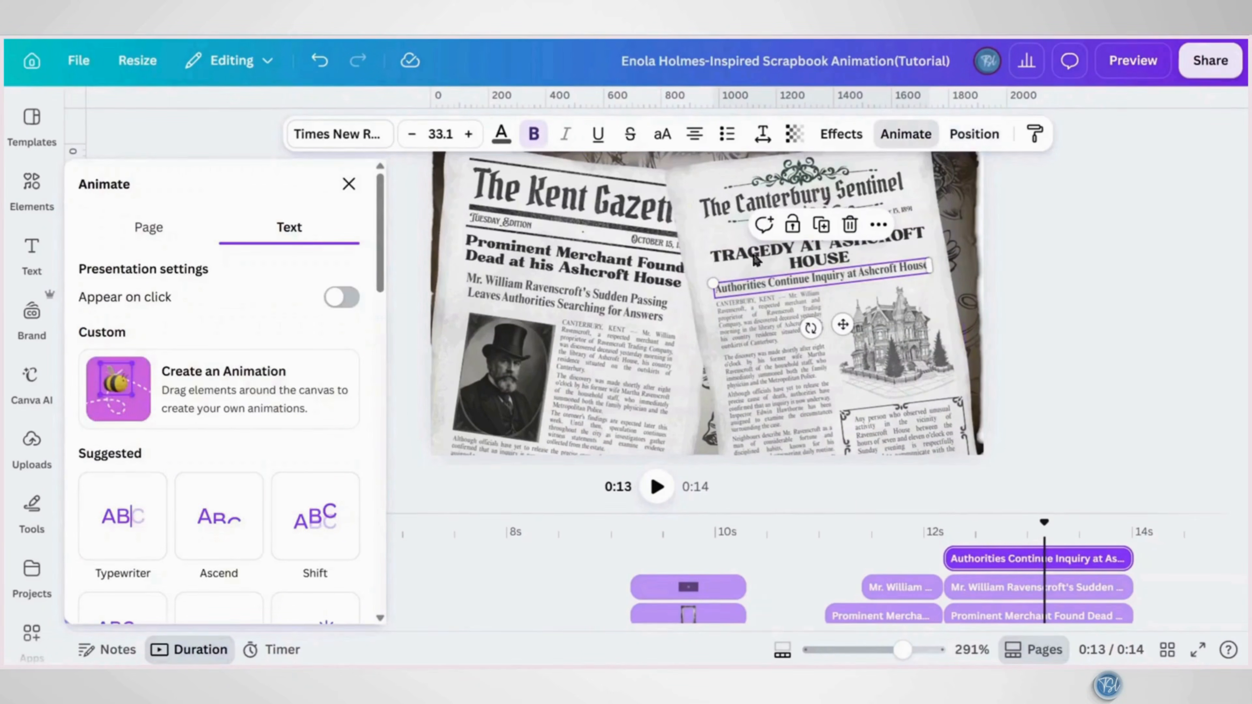
pyautogui.scroll(-10, 385, 556)
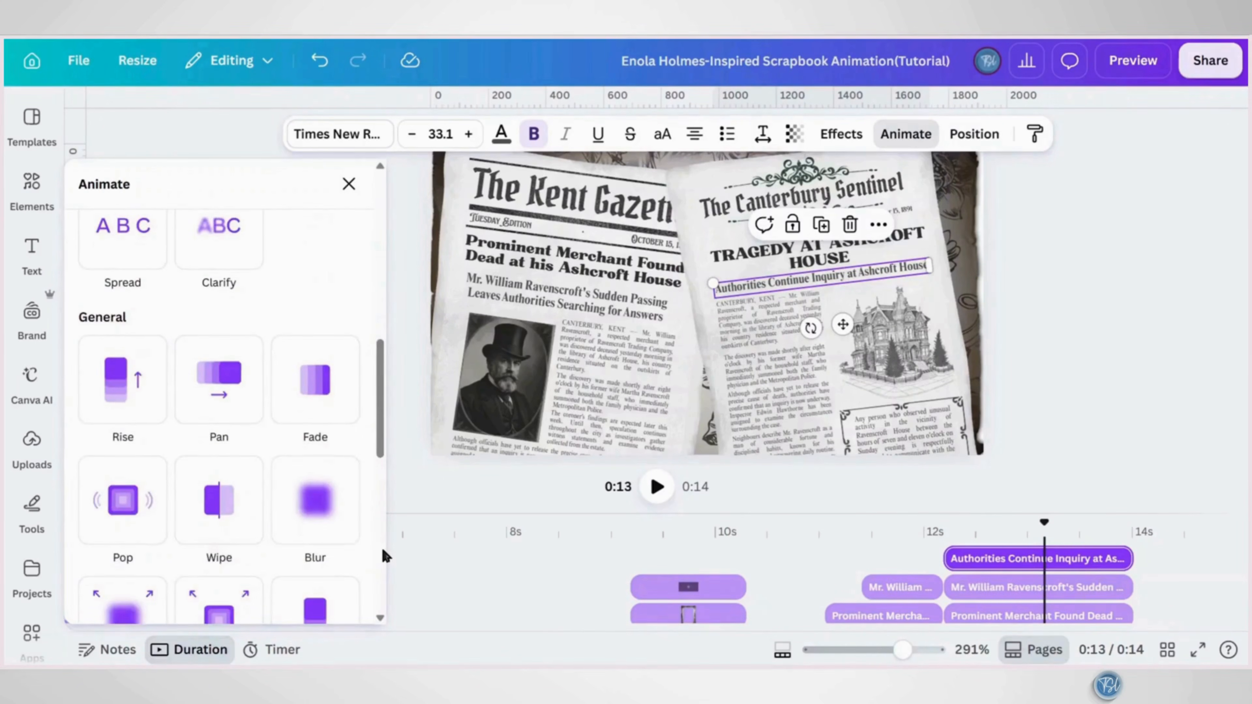
pyautogui.click(323, 518)
pyautogui.scroll(-6, 319, 516)
pyautogui.scroll(3, 205, 289)
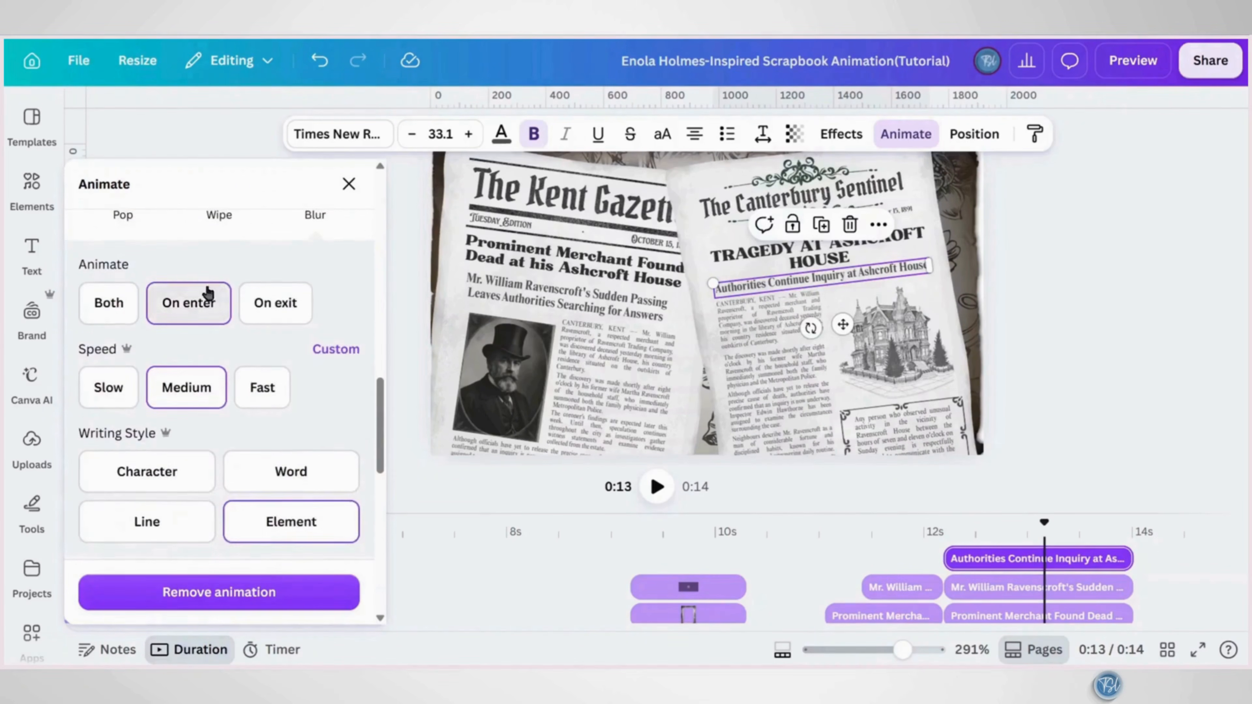
pyautogui.click(336, 430)
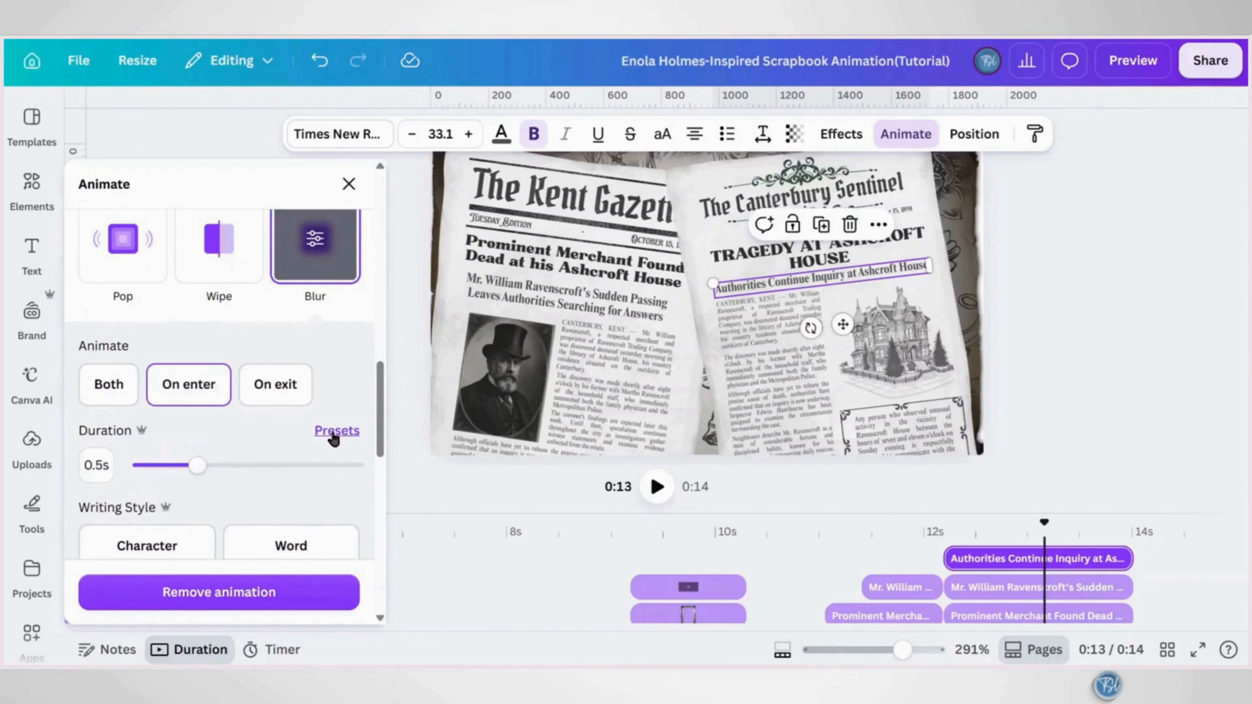
pyautogui.scroll(-2, 253, 493)
pyautogui.click(274, 515)
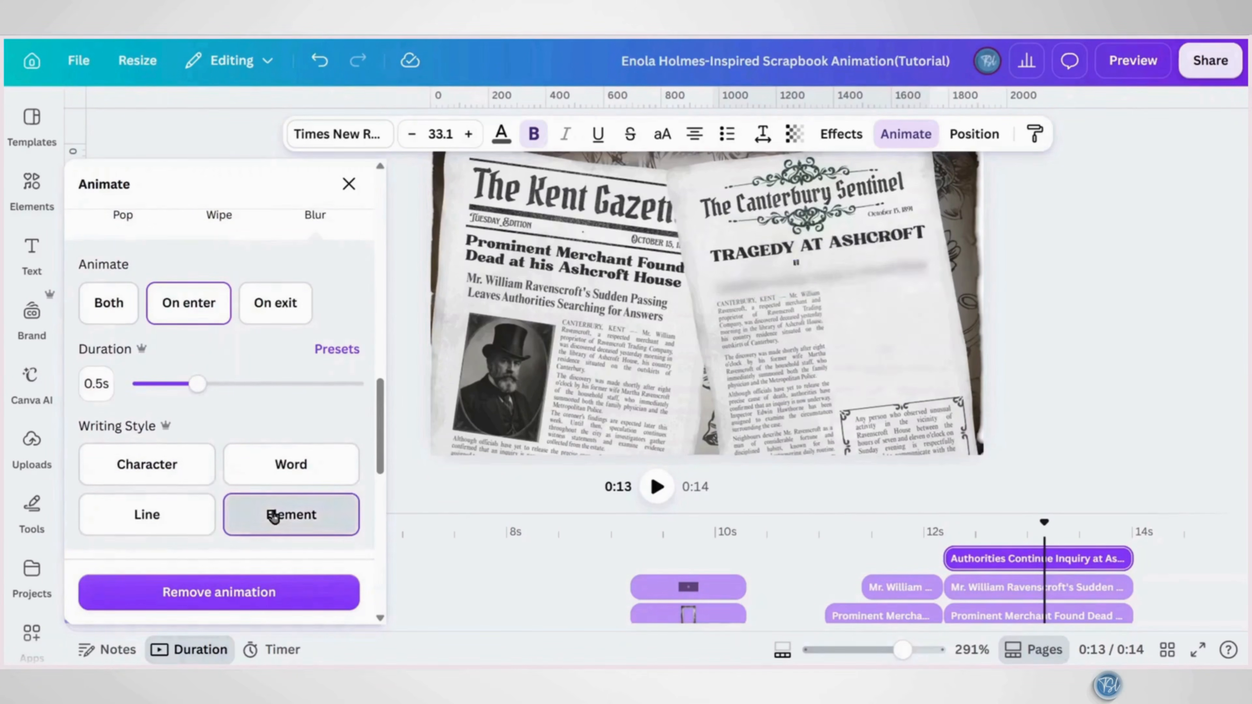
# Stagger the house illustration, headline and subheading on the timeline to start at about 12.5, 13.3 and 13.5 s, and preview the sequence
pyautogui.moveTo(989, 513); pyautogui.dragTo(998, 379)
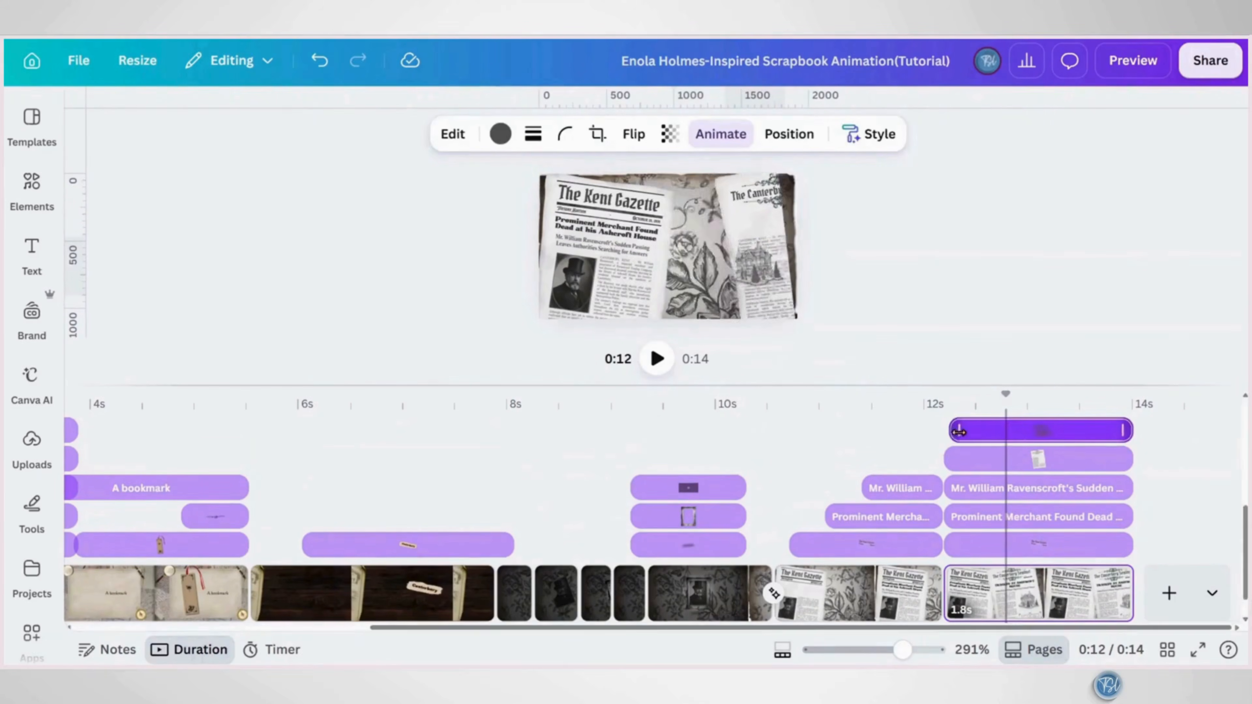
pyautogui.moveTo(948, 439); pyautogui.dragTo(979, 439)
pyautogui.moveTo(979, 439); pyautogui.dragTo(1004, 441)
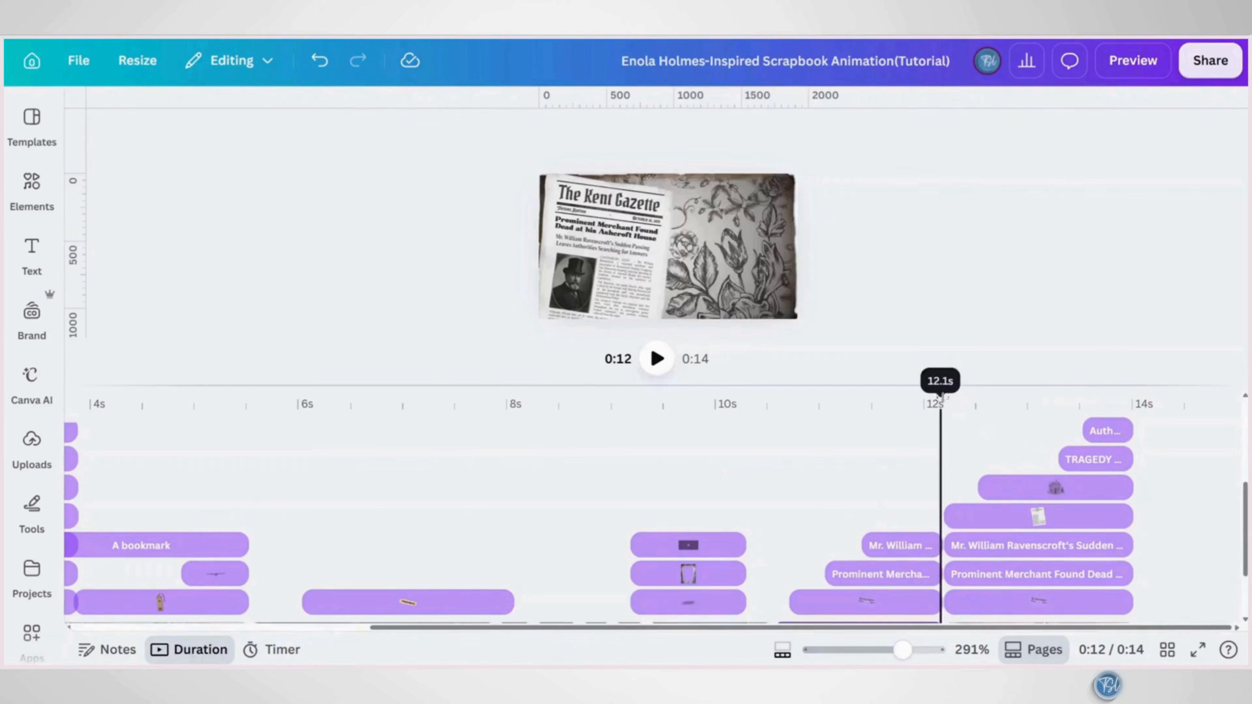
pyautogui.moveTo(941, 414); pyautogui.dragTo(1053, 415)
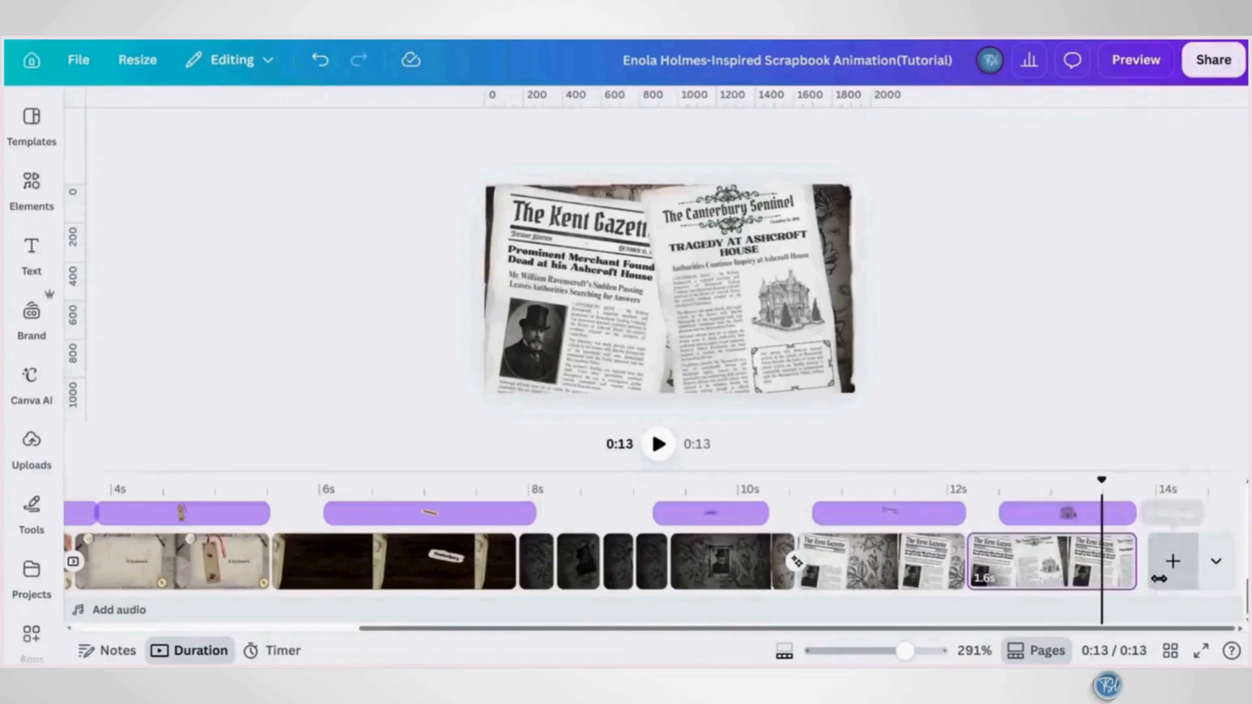
# Add a blank page at the end and search the photo elements for "Lush Green Rice Field Landscape"
pyautogui.click(1170, 561)
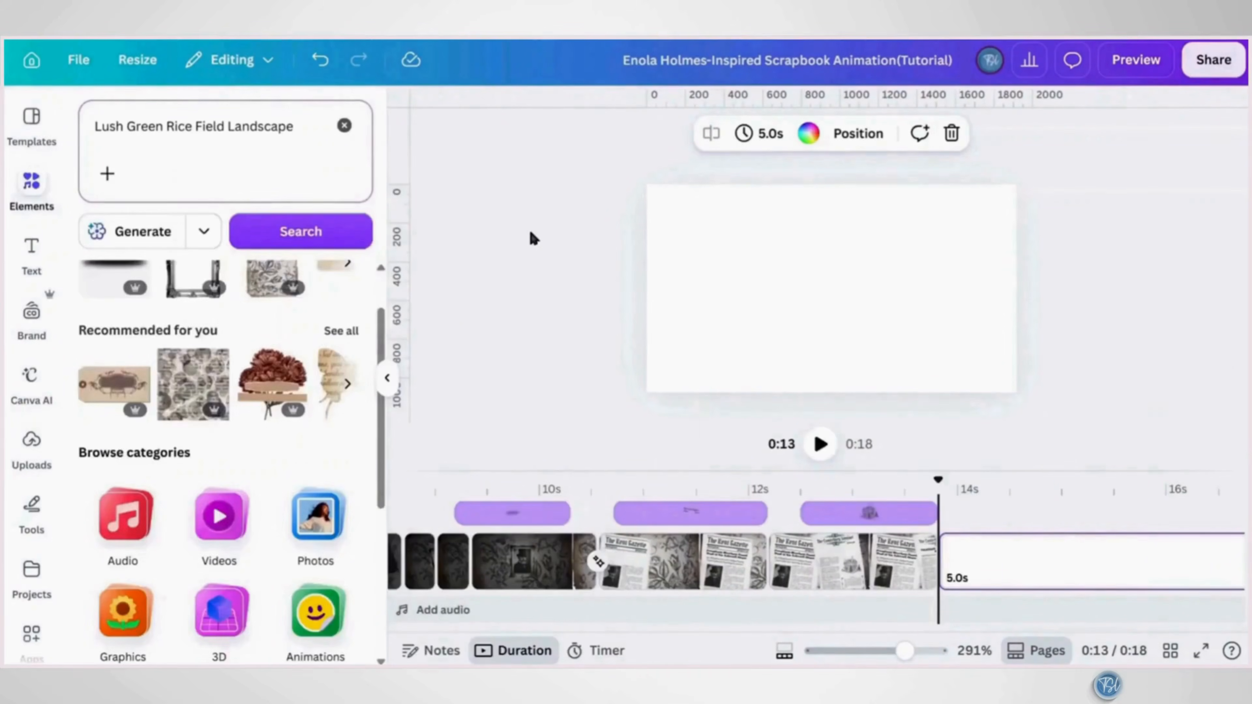
pyautogui.press('Return')
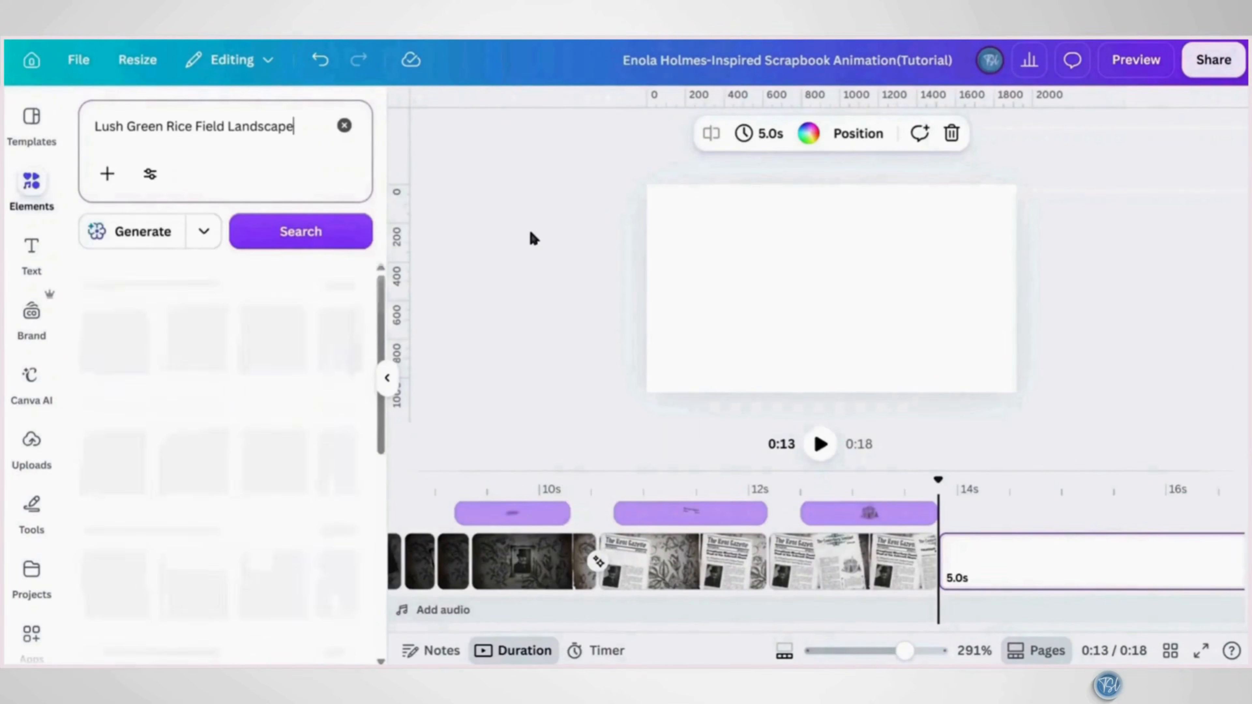
pyautogui.click(340, 445)
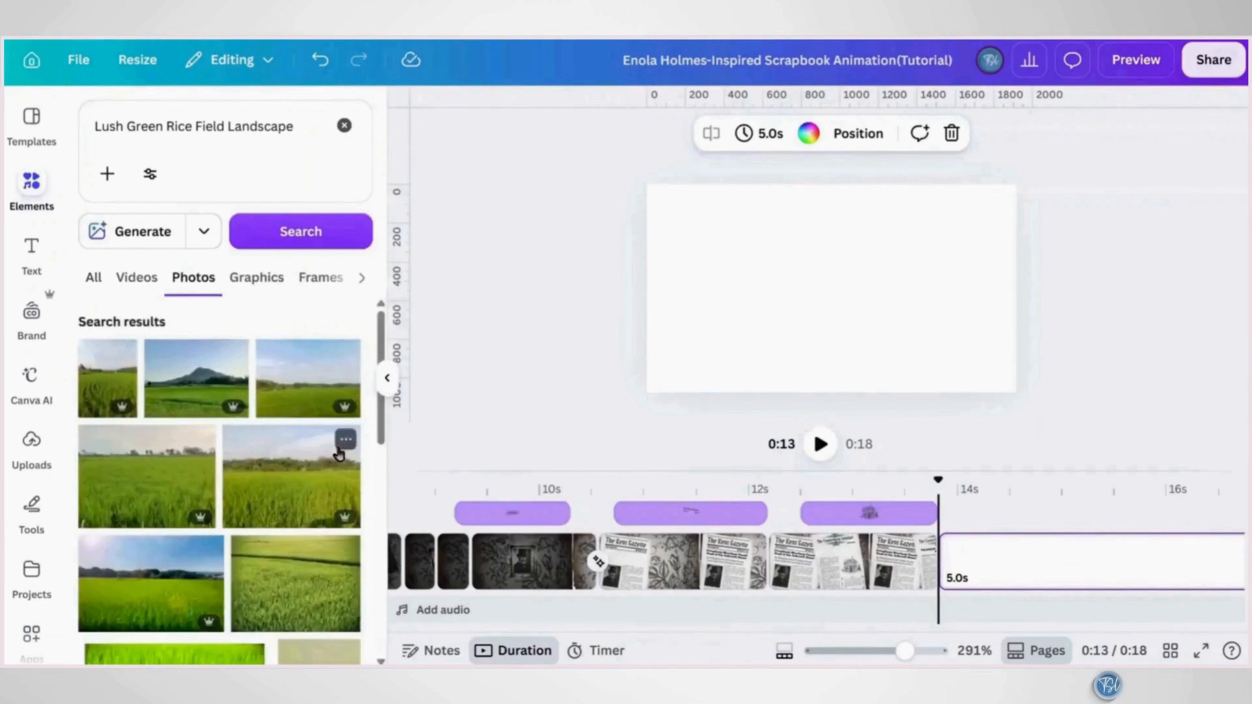
# Place the "Lush Green Rice Field Landscape in Countryside" photo on the blank page and stretch it to cover the page, about 1,921 by 1,067
pyautogui.click(346, 354)
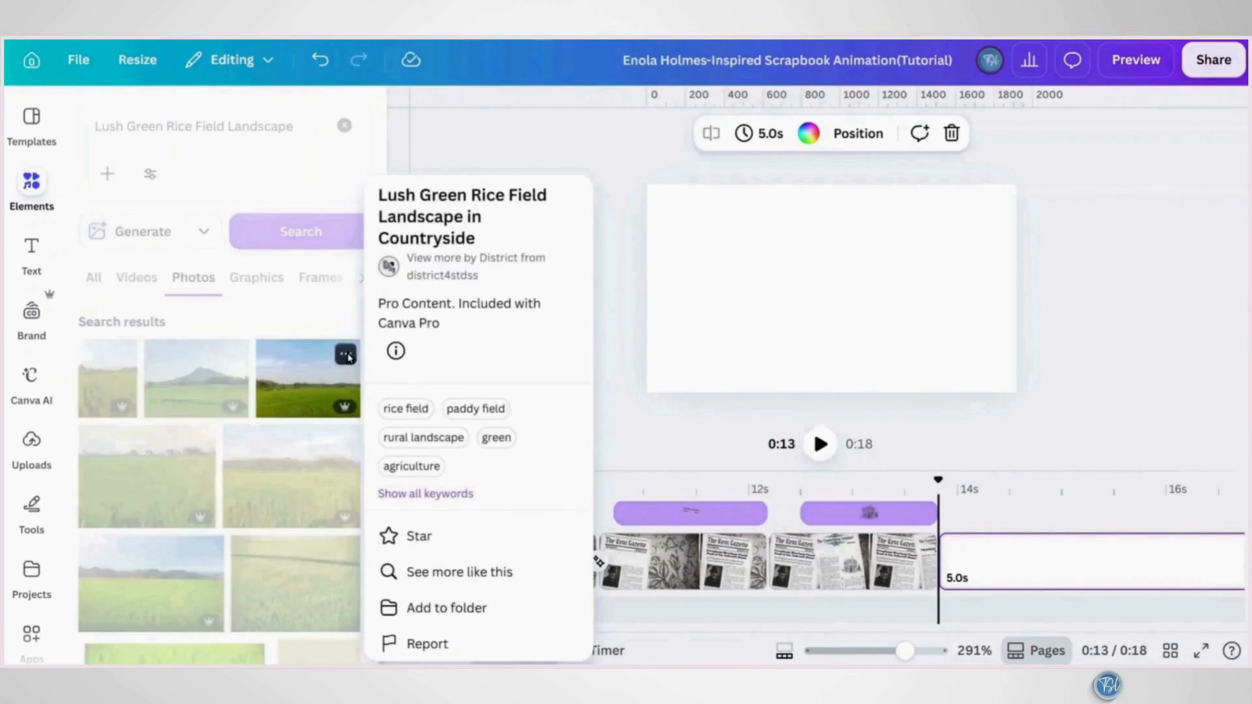
pyautogui.click(320, 389)
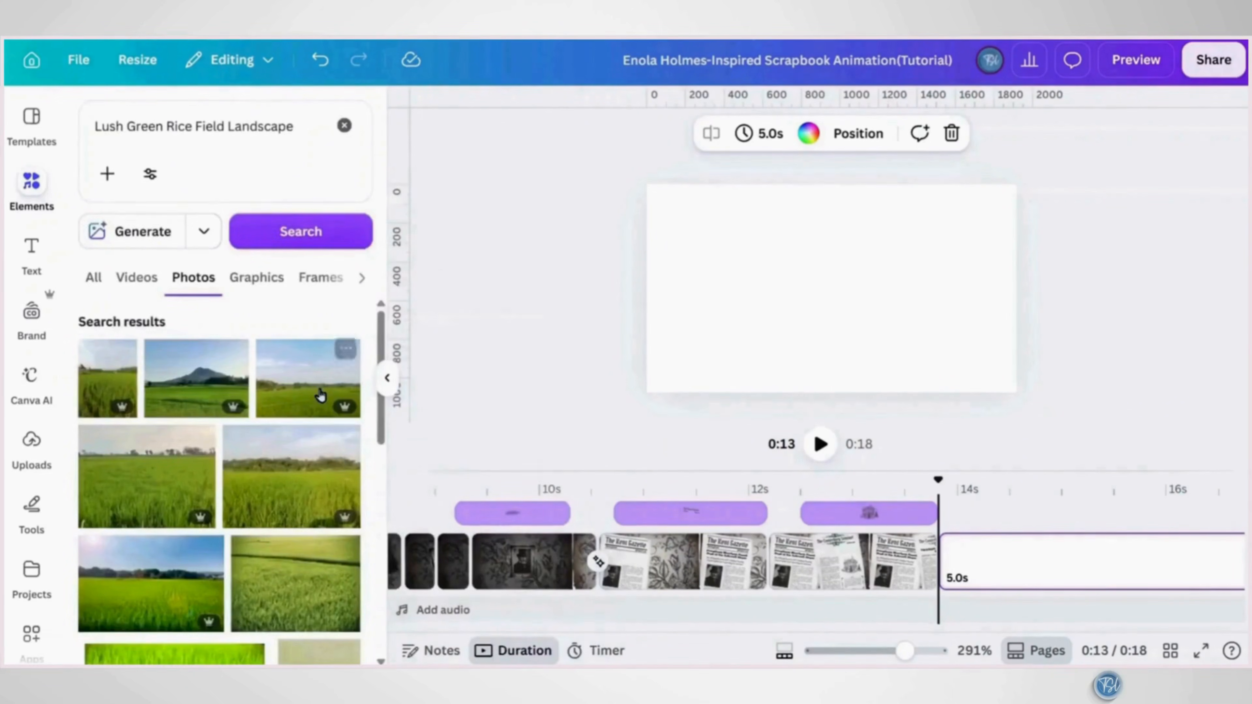
pyautogui.moveTo(322, 390); pyautogui.dragTo(758, 288)
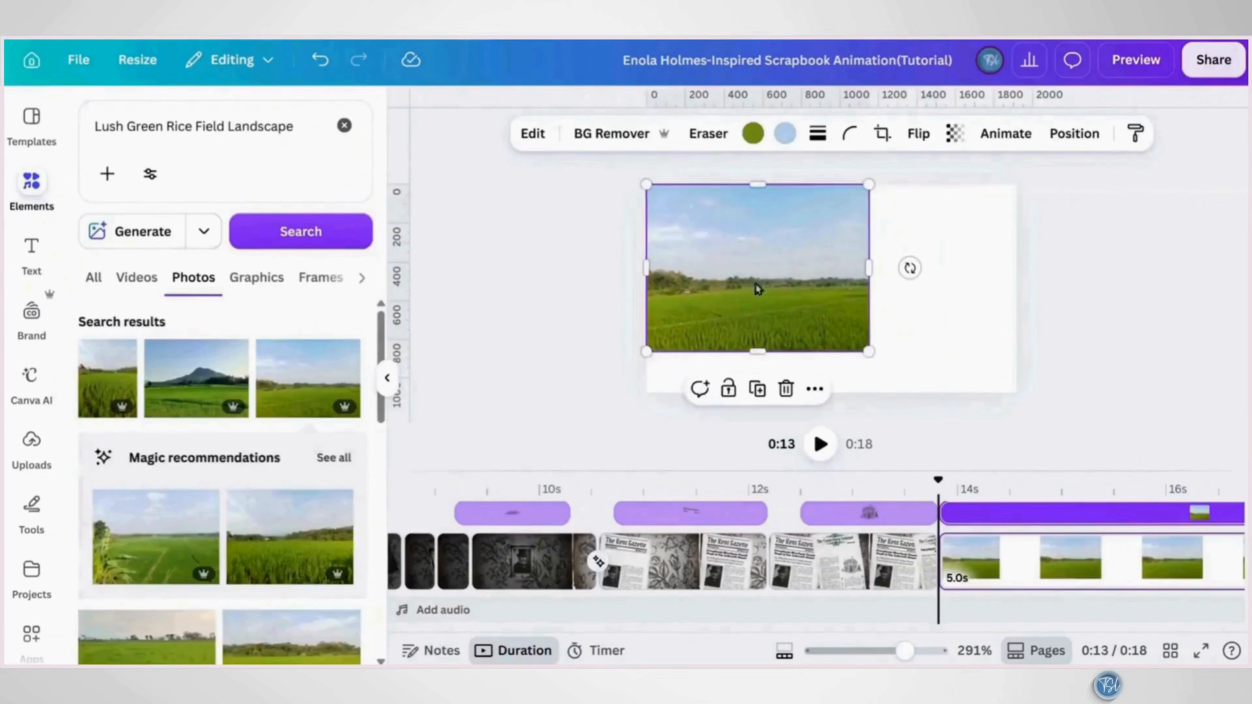
pyautogui.moveTo(868, 352); pyautogui.dragTo(920, 391)
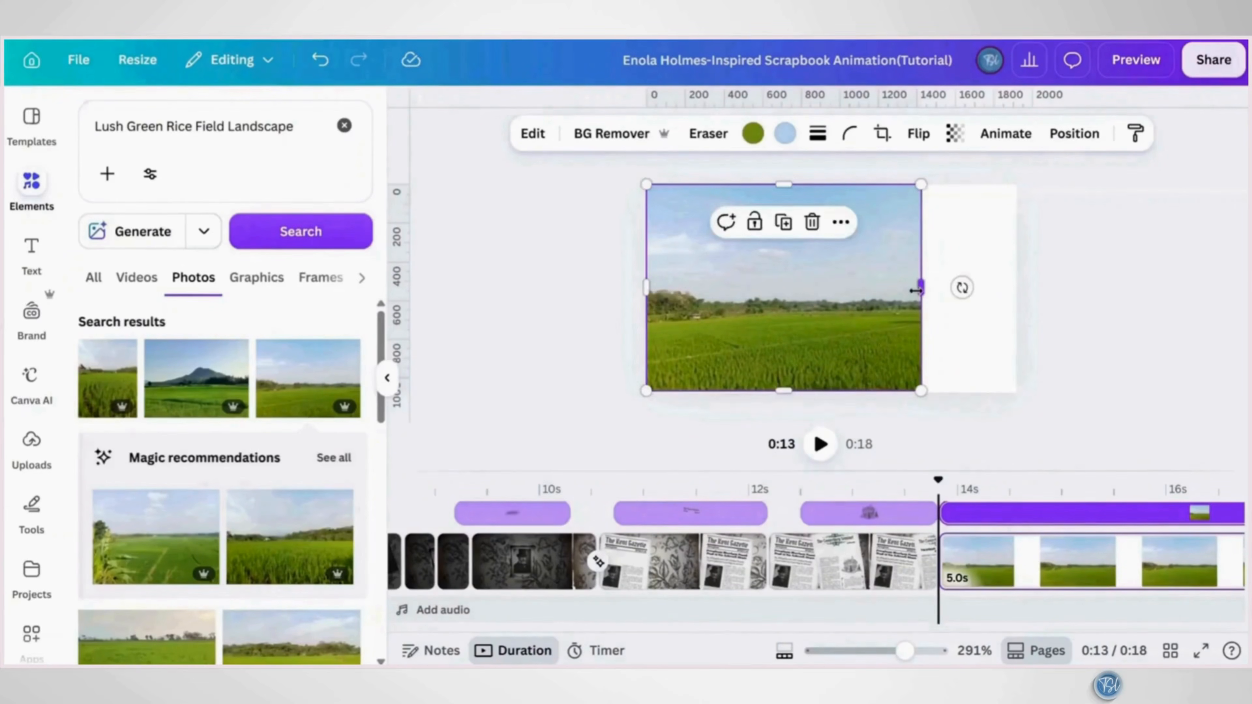
pyautogui.moveTo(915, 291); pyautogui.dragTo(1015, 288)
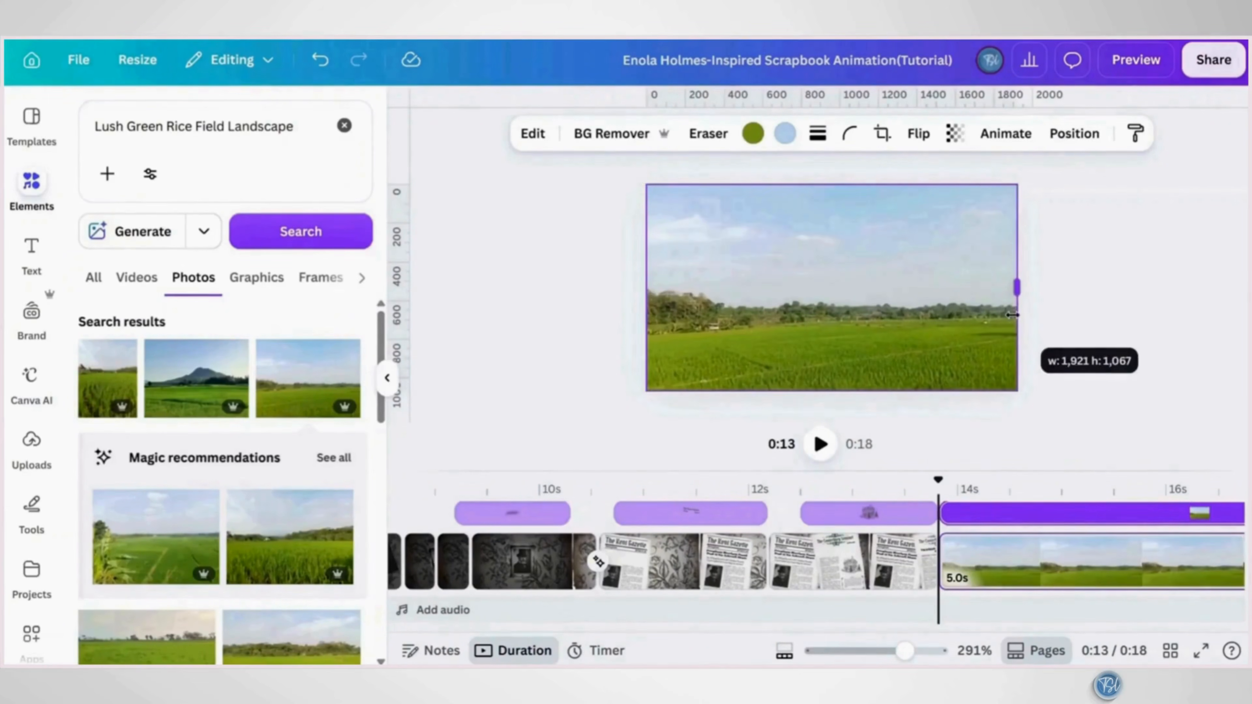
# Search the graphics for "Green trees and bushes watercolor" and add the tree with flowering bushes to the page
pyautogui.click(339, 126)
pyautogui.write('Green trees and bushes watercolor')
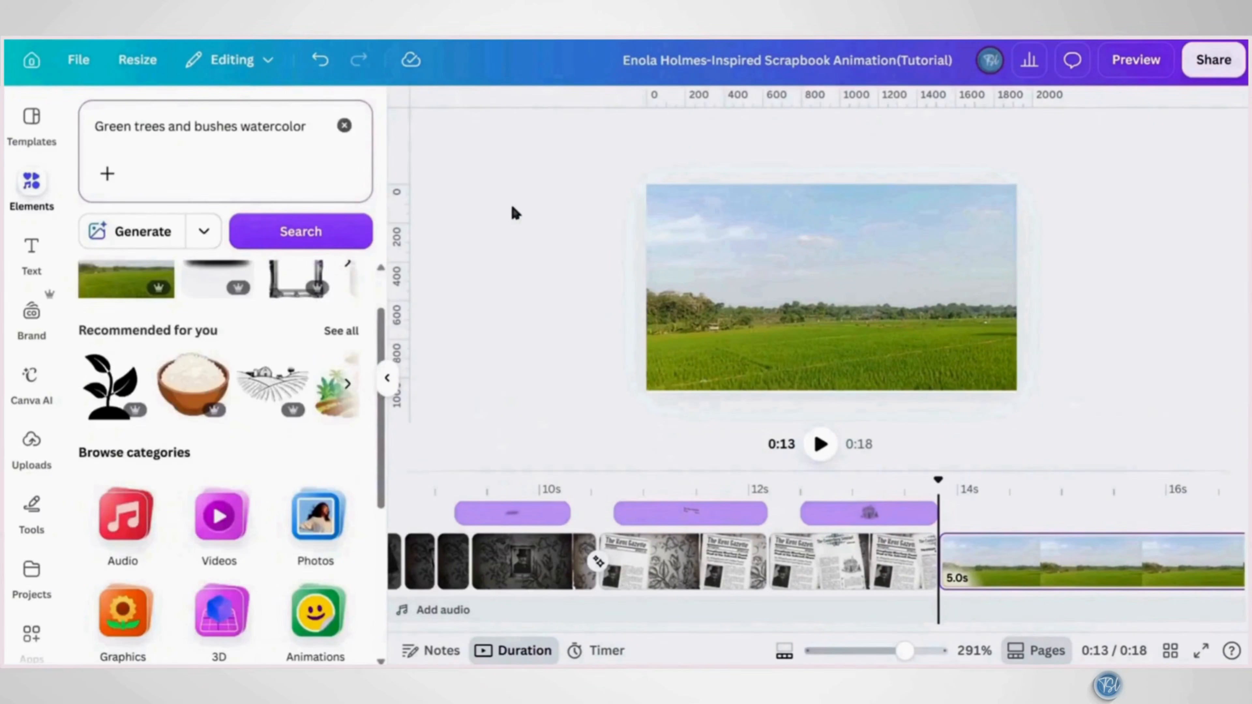
pyautogui.press('Return')
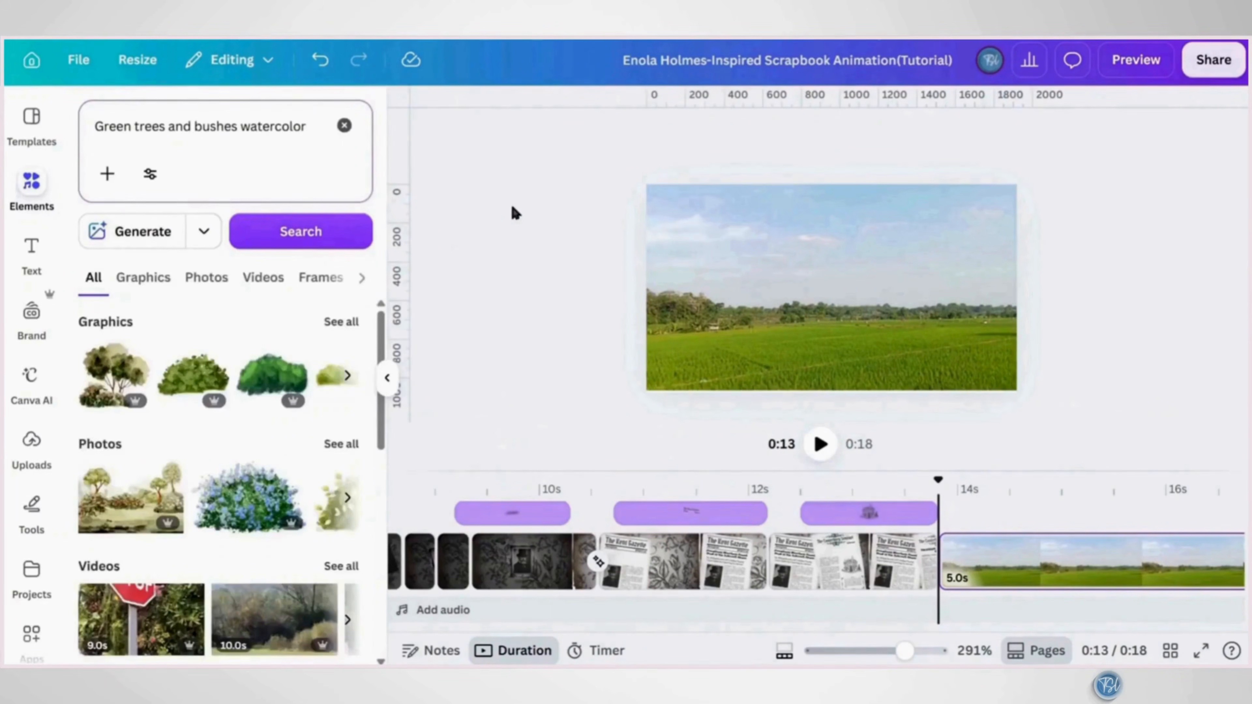
pyautogui.click(341, 322)
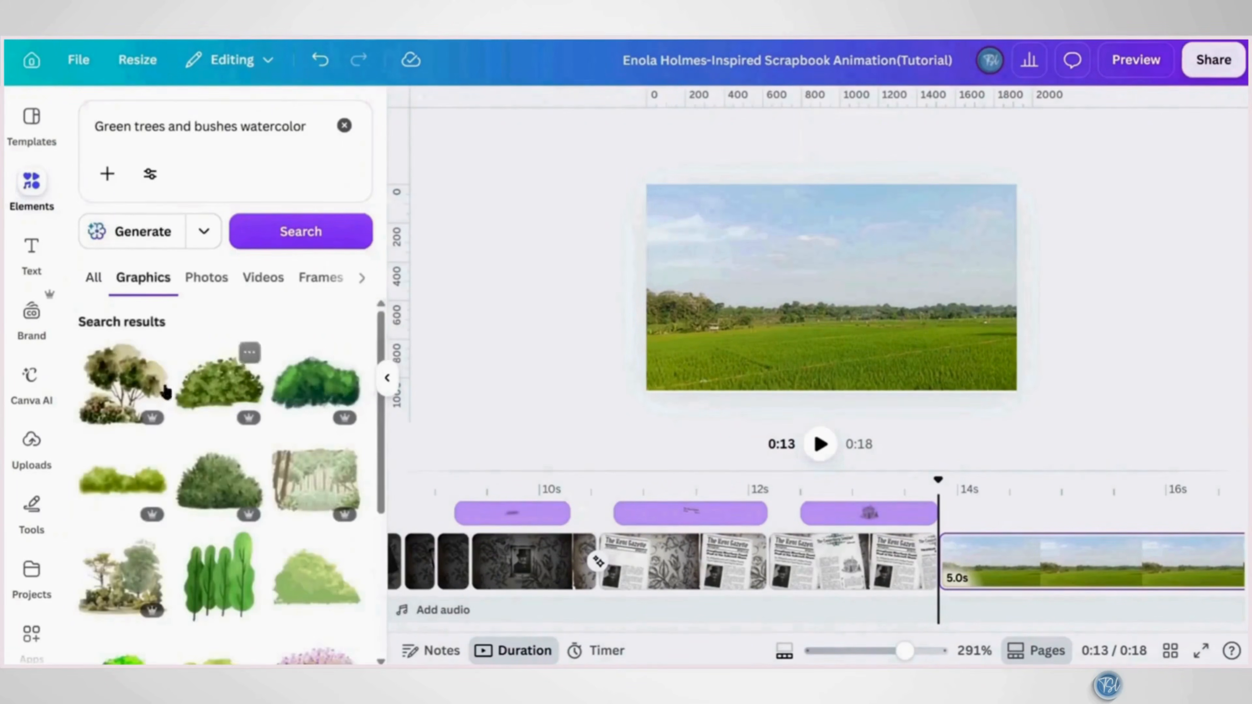
pyautogui.click(150, 358)
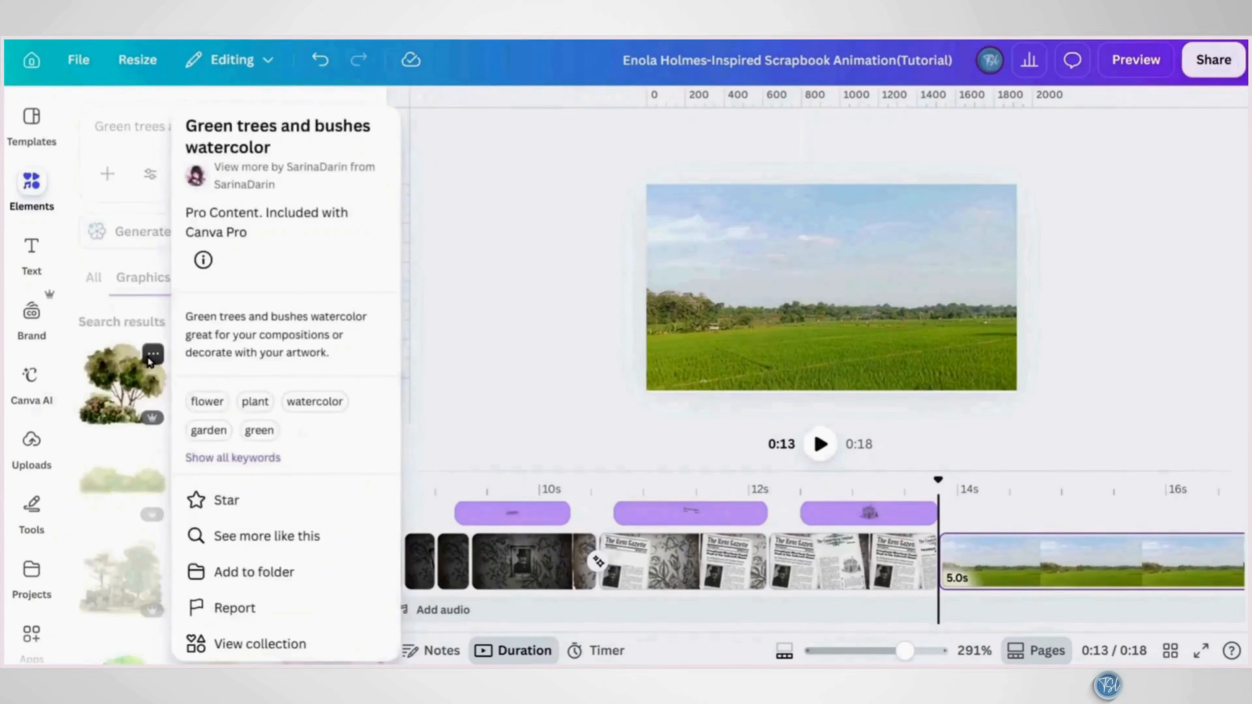
pyautogui.click(152, 355)
pyautogui.click(127, 397)
# Place a small tree on the field's right side and an enlarged copy in the left foreground
pyautogui.moveTo(923, 203); pyautogui.dragTo(803, 315)
pyautogui.moveTo(775, 351); pyautogui.dragTo(876, 301)
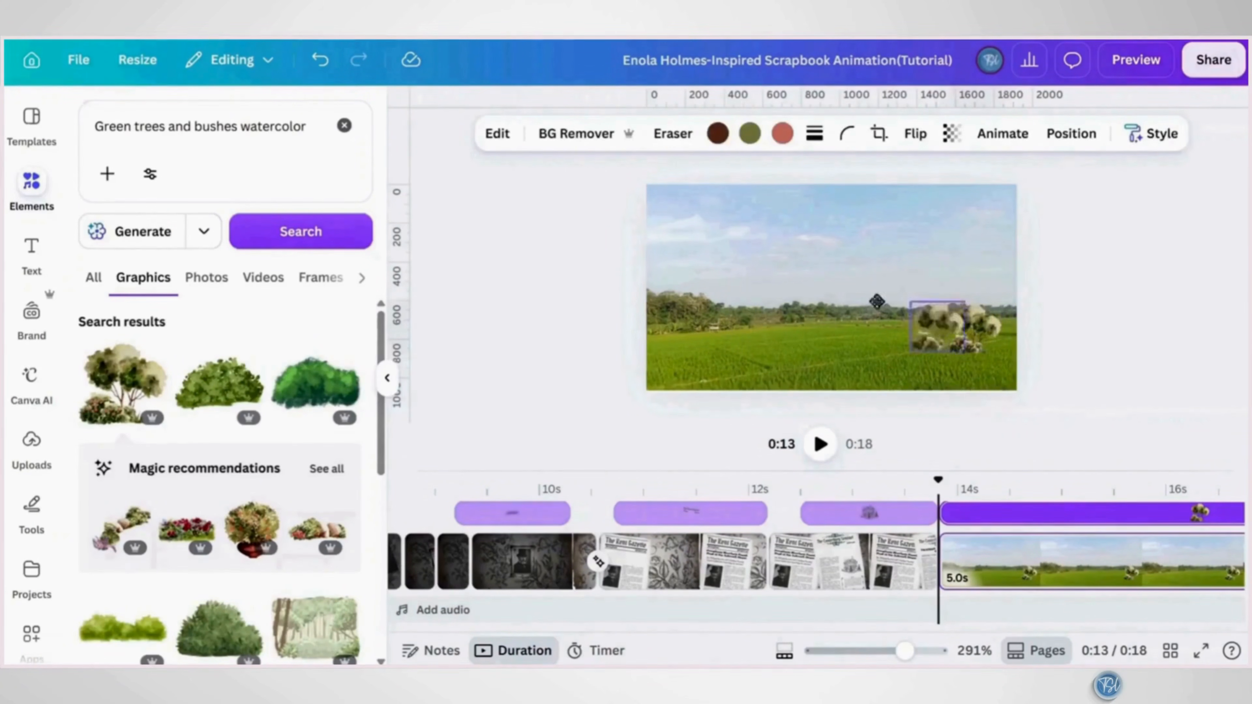
pyautogui.moveTo(701, 305); pyautogui.dragTo(754, 386)
pyautogui.moveTo(715, 348); pyautogui.dragTo(716, 340)
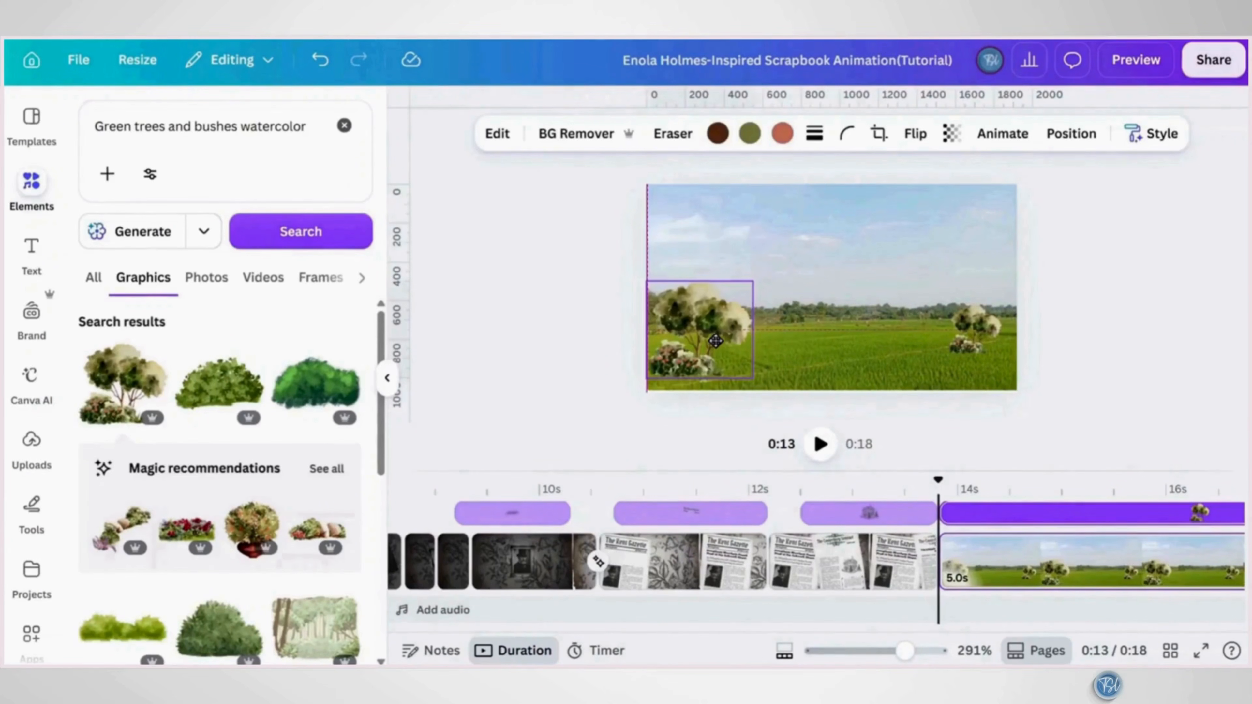
# Search the photos for "Victorian Gentleman" and add the sepia portrait of the standing man in a top hat
pyautogui.click(344, 126)
pyautogui.write('Victorian Gentleman')
pyautogui.press('Return')
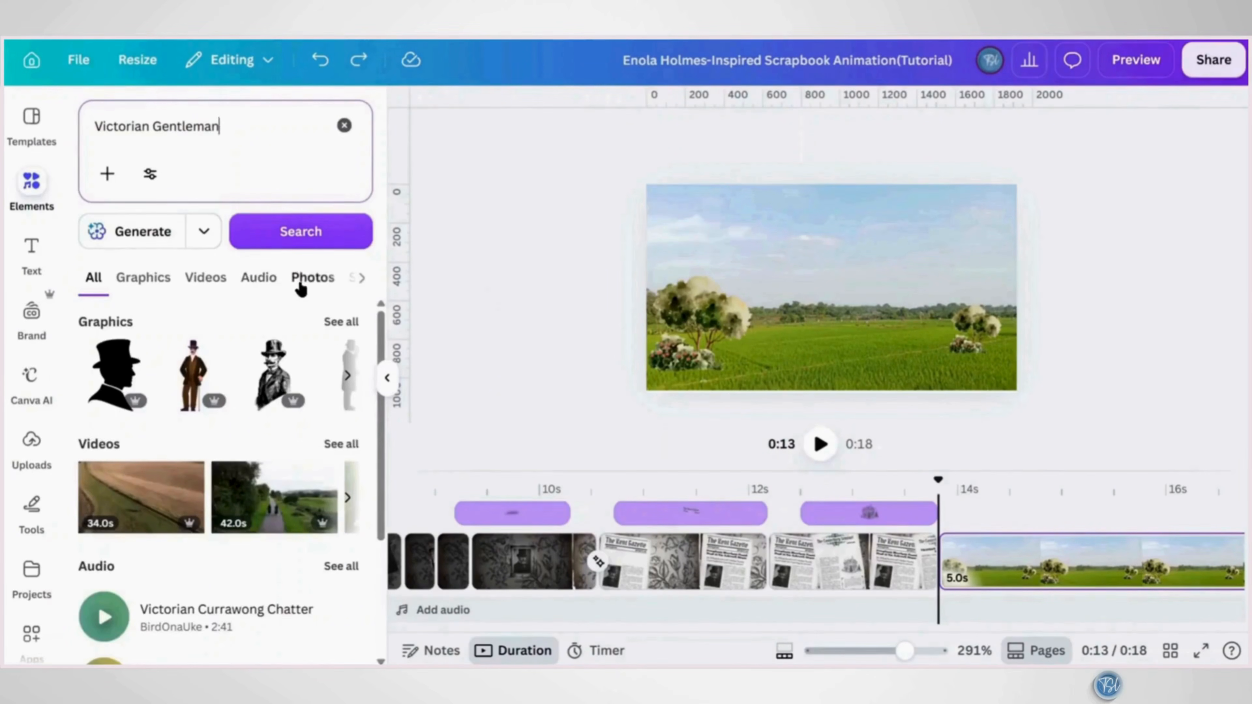
pyautogui.click(300, 278)
pyautogui.click(223, 354)
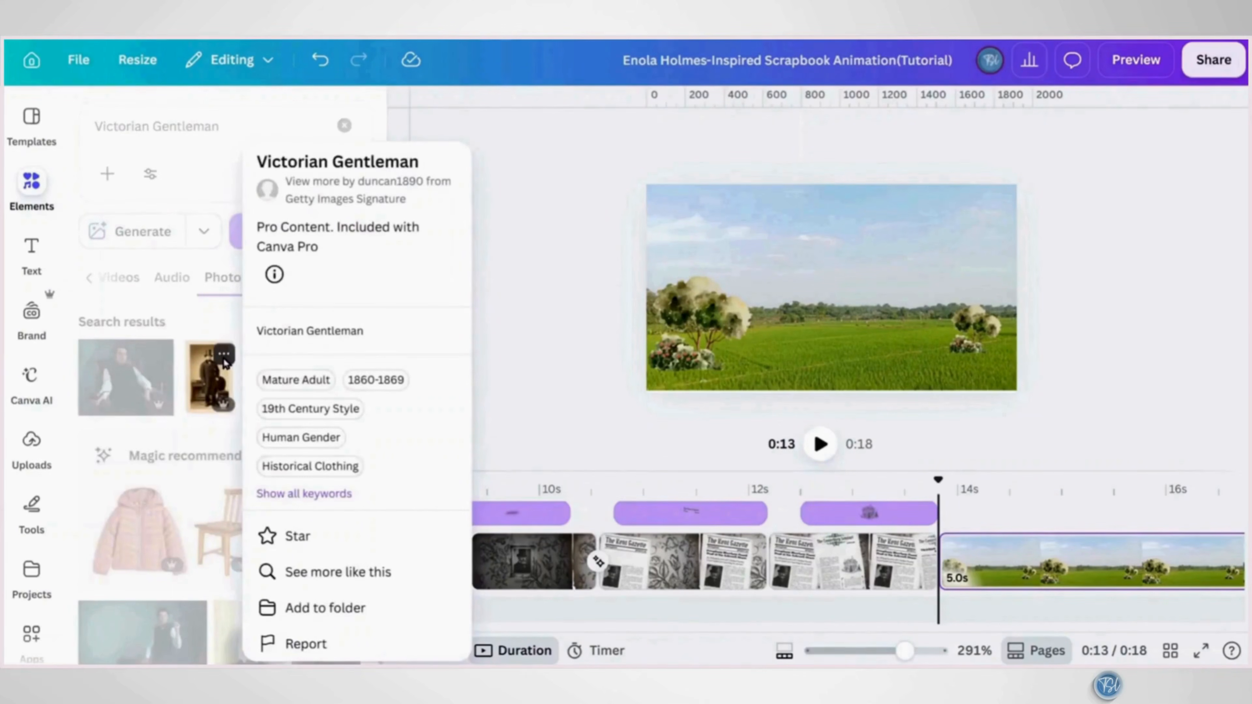
pyautogui.click(214, 394)
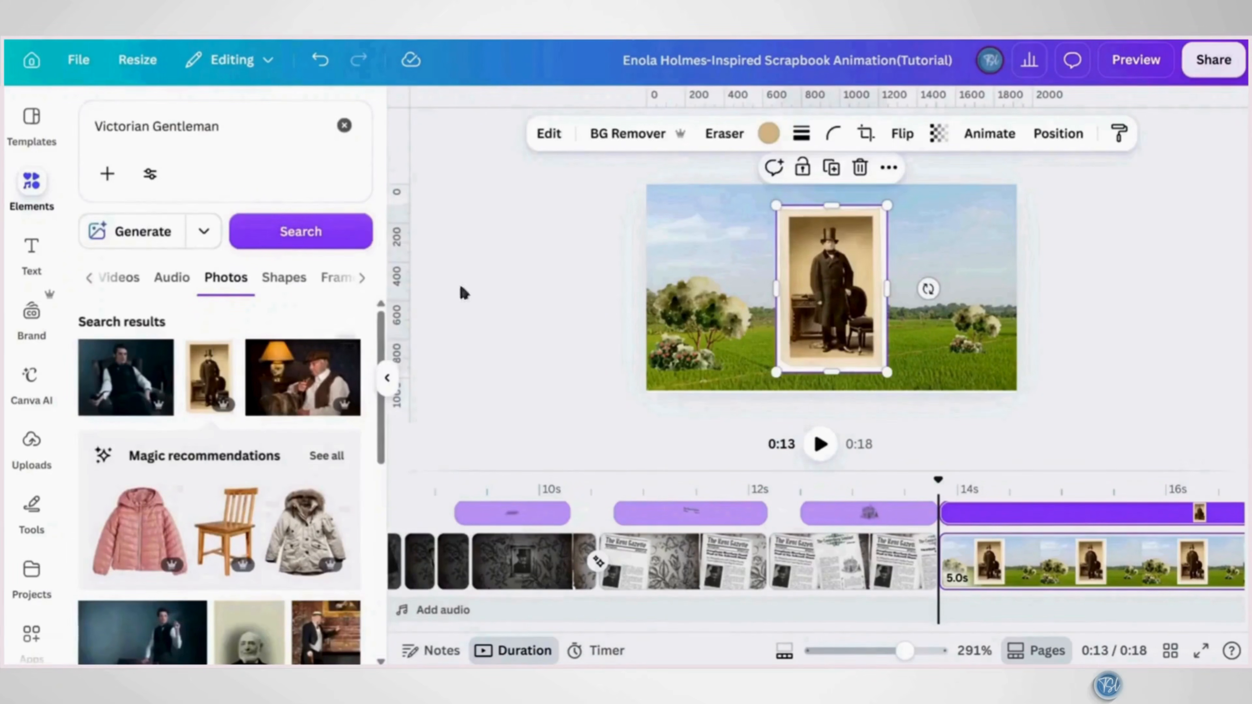
# Remove the gentleman photo's background and erase the leftover chair beside his hand with the Pixel Eraser
pyautogui.click(623, 139)
pyautogui.click(724, 133)
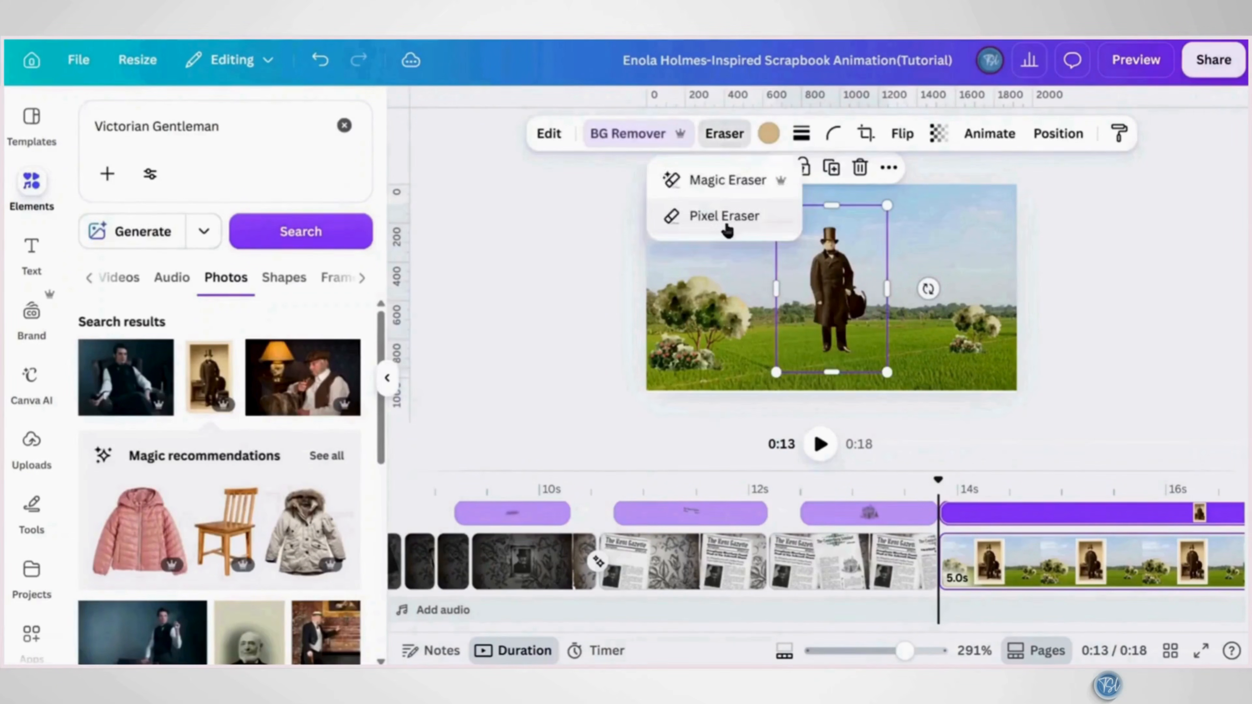
pyautogui.click(724, 216)
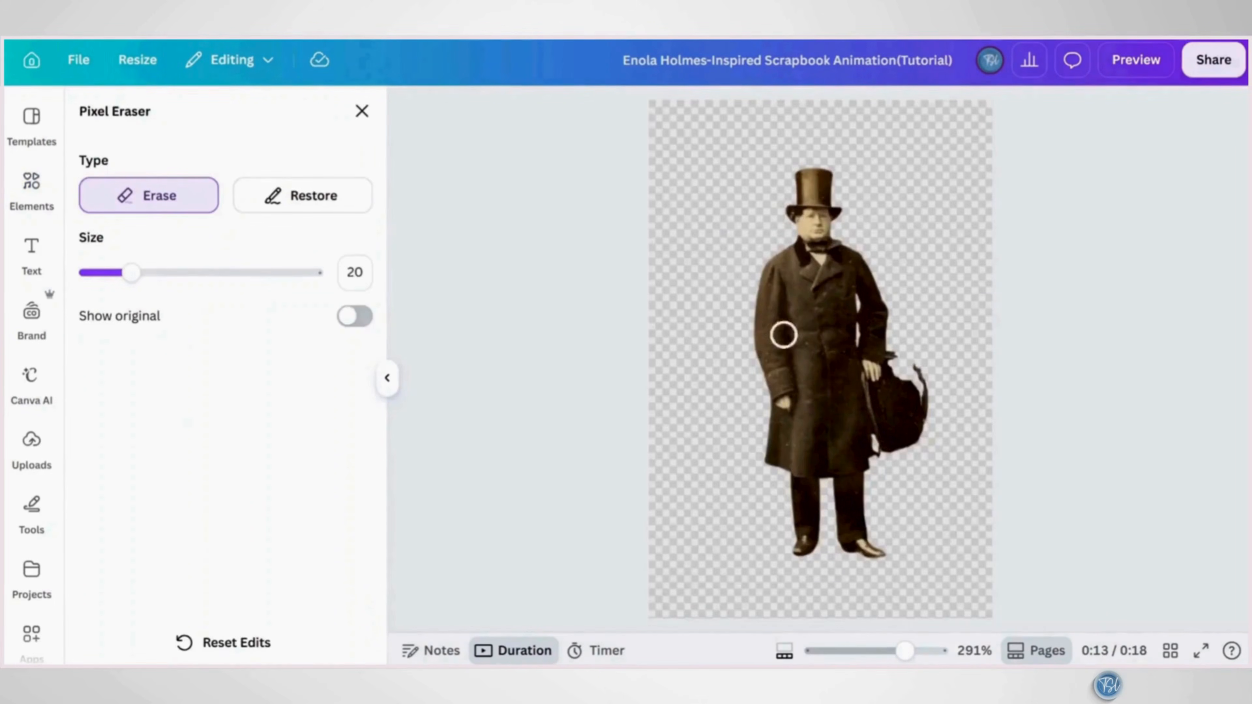
pyautogui.scroll(5, 916, 451)
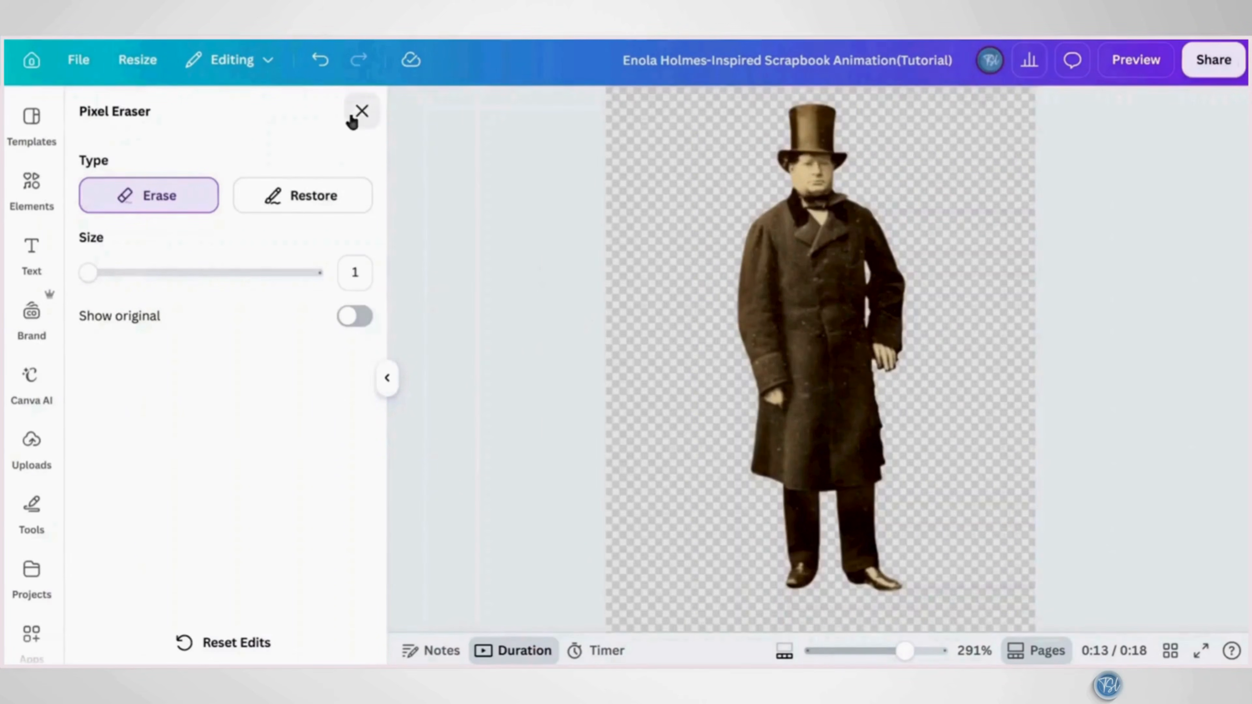
pyautogui.click(351, 118)
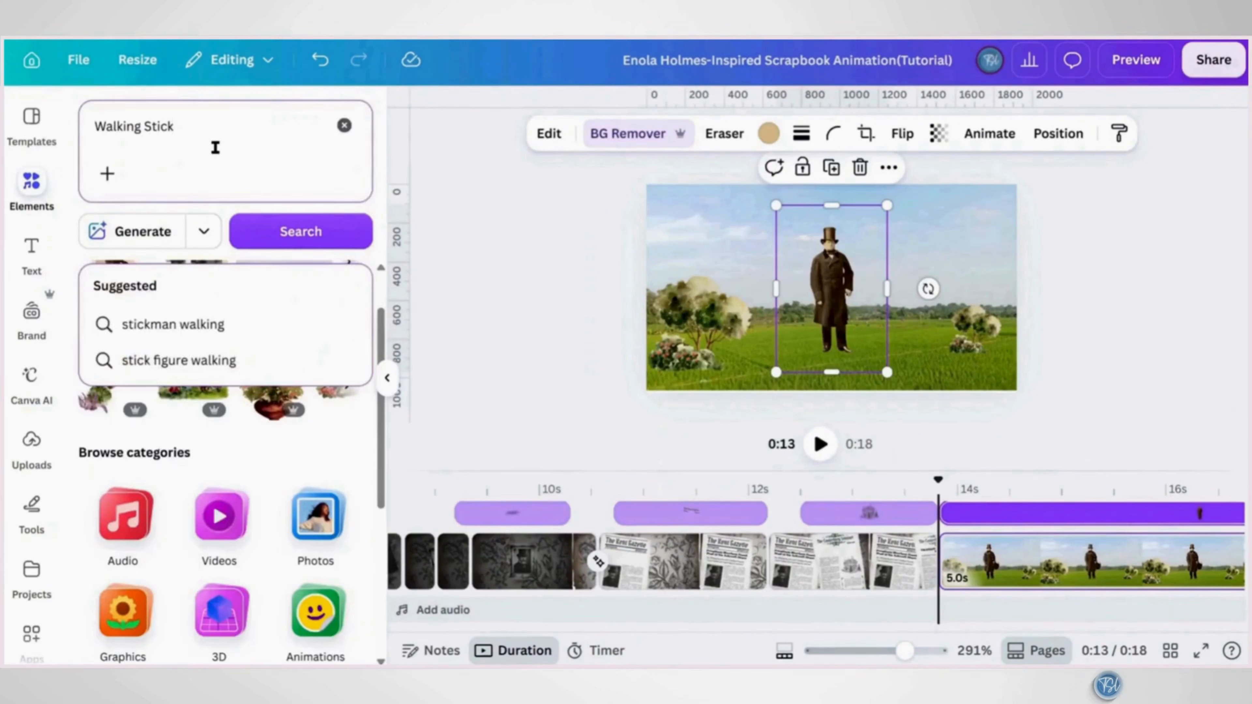
# Search the graphics for "Walking Stick" and add the upright brown cane to the page
pyautogui.press('Return')
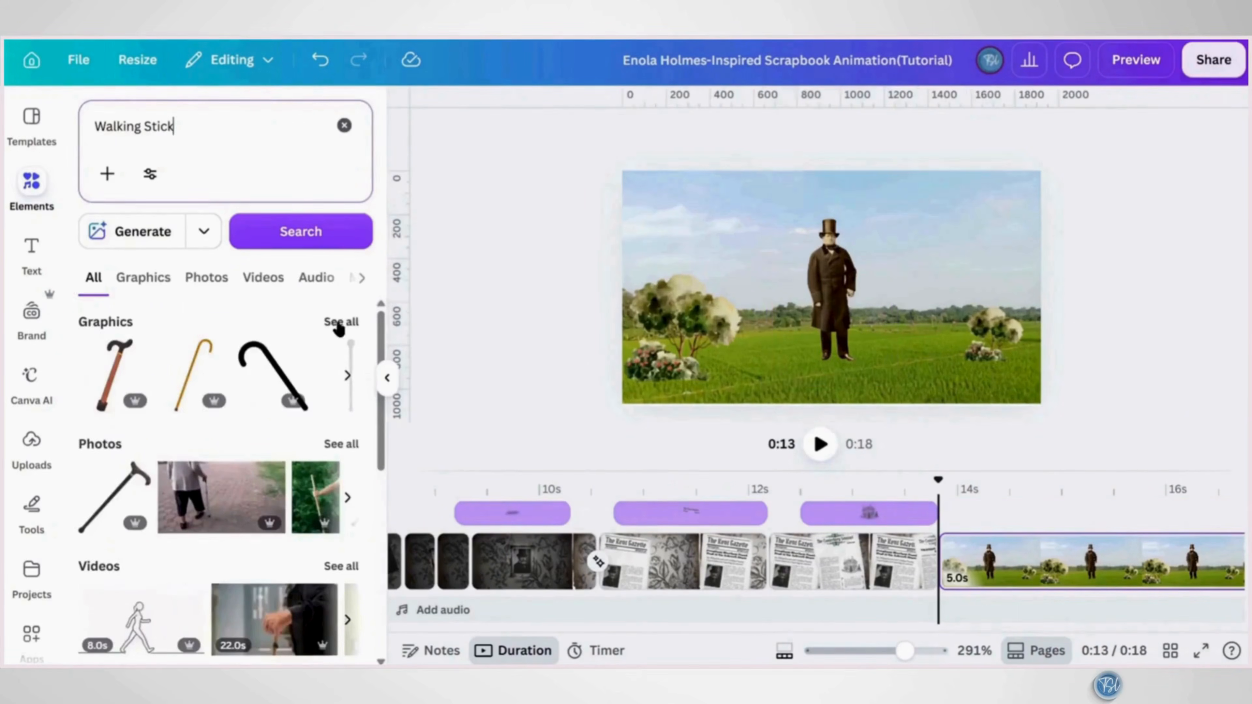
pyautogui.click(341, 321)
pyautogui.scroll(-5, 302, 437)
pyautogui.click(249, 377)
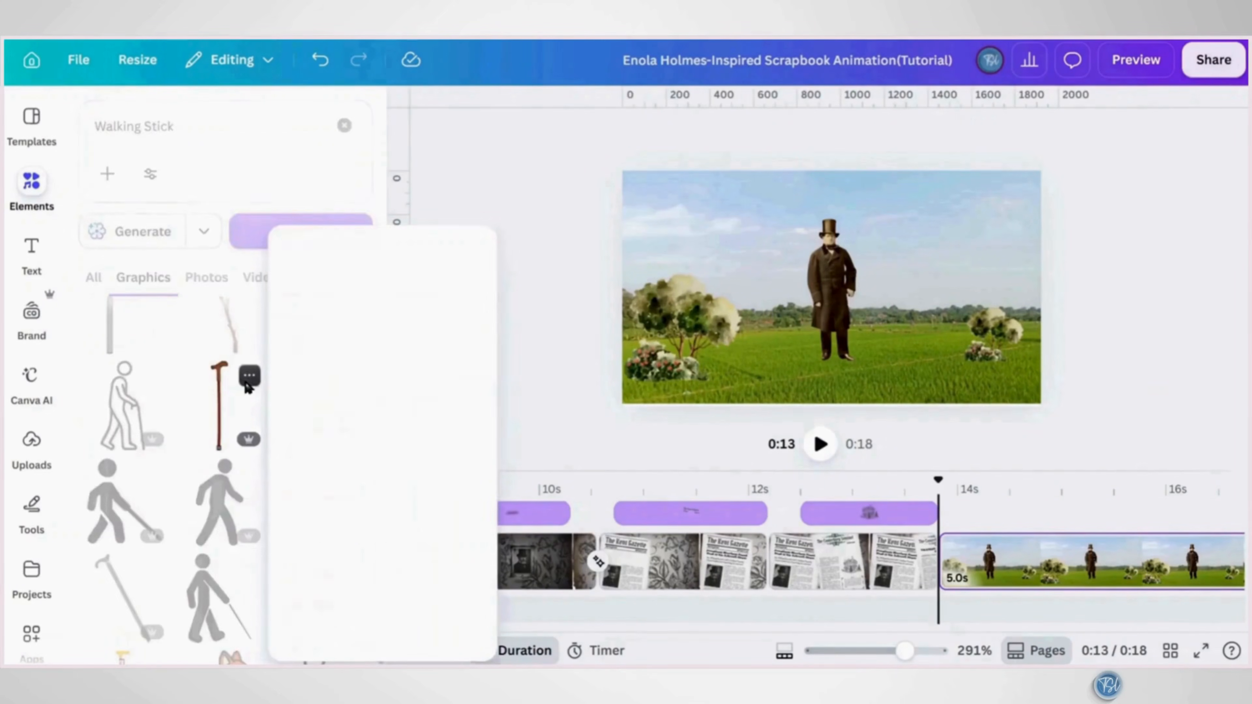
pyautogui.click(232, 419)
pyautogui.click(228, 422)
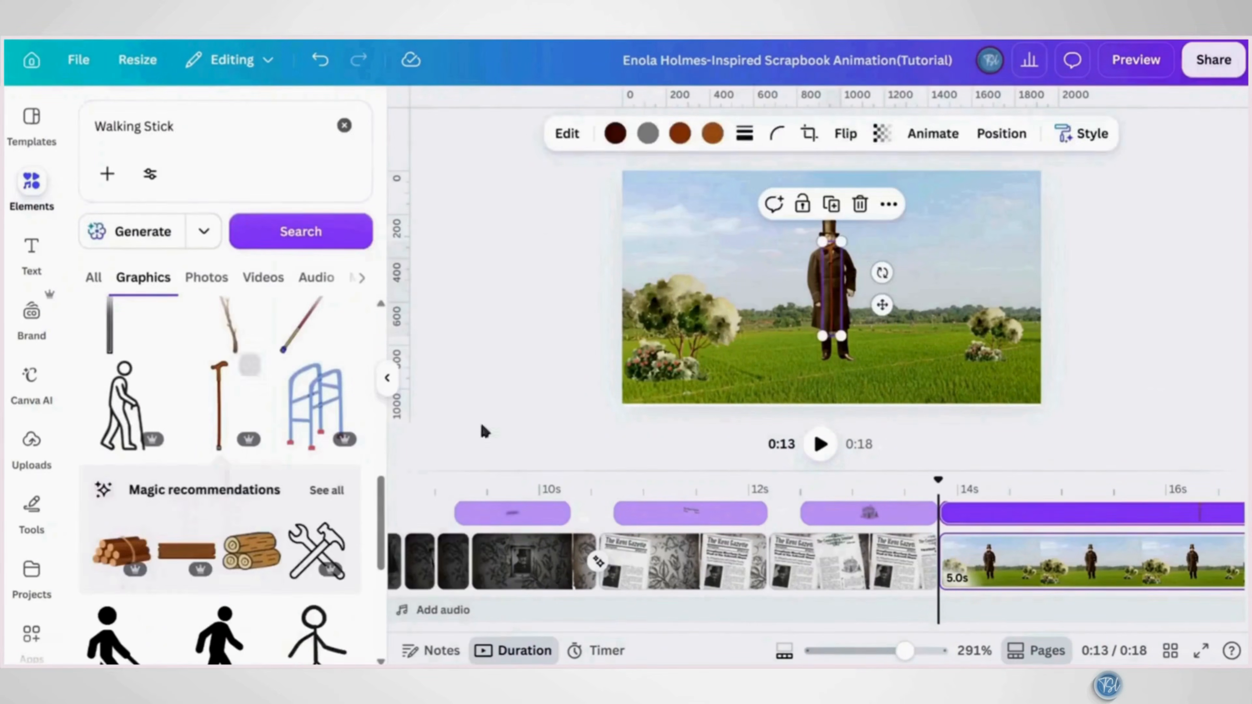
# Position the cane under the gentleman's hand so that its tip stands level with his feet
pyautogui.moveTo(882, 304); pyautogui.dragTo(906, 345)
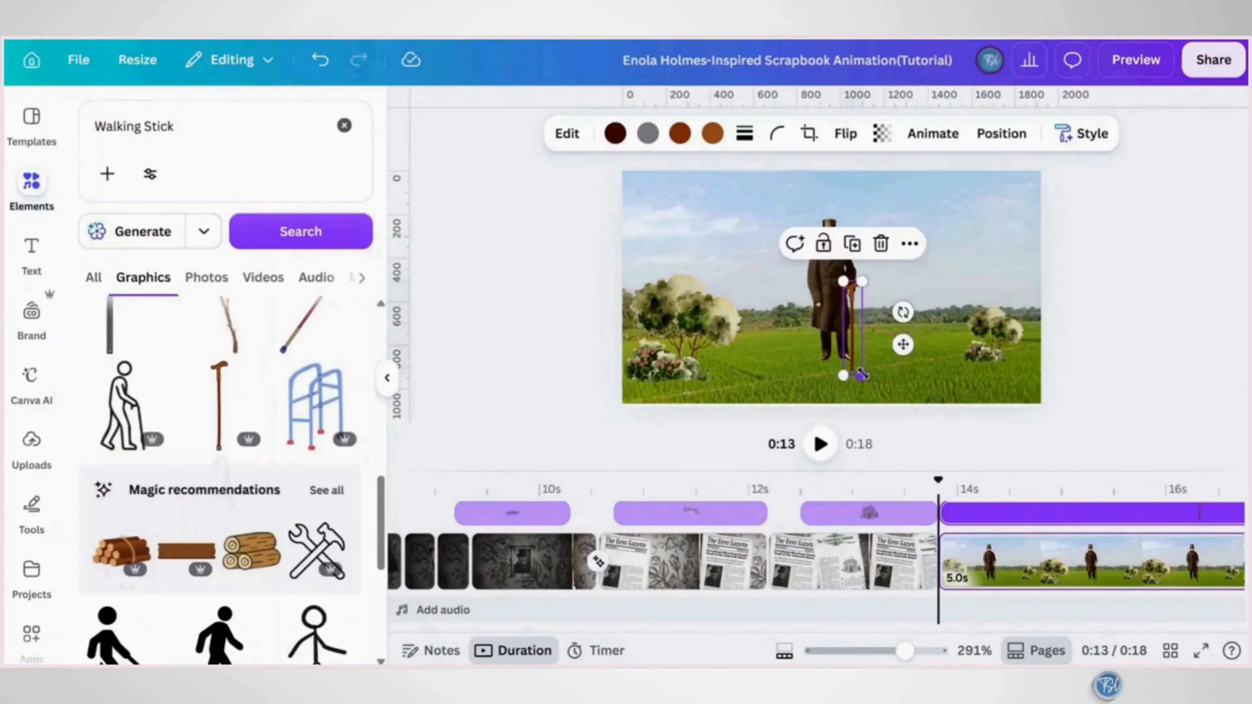
pyautogui.scroll(5, 851, 314)
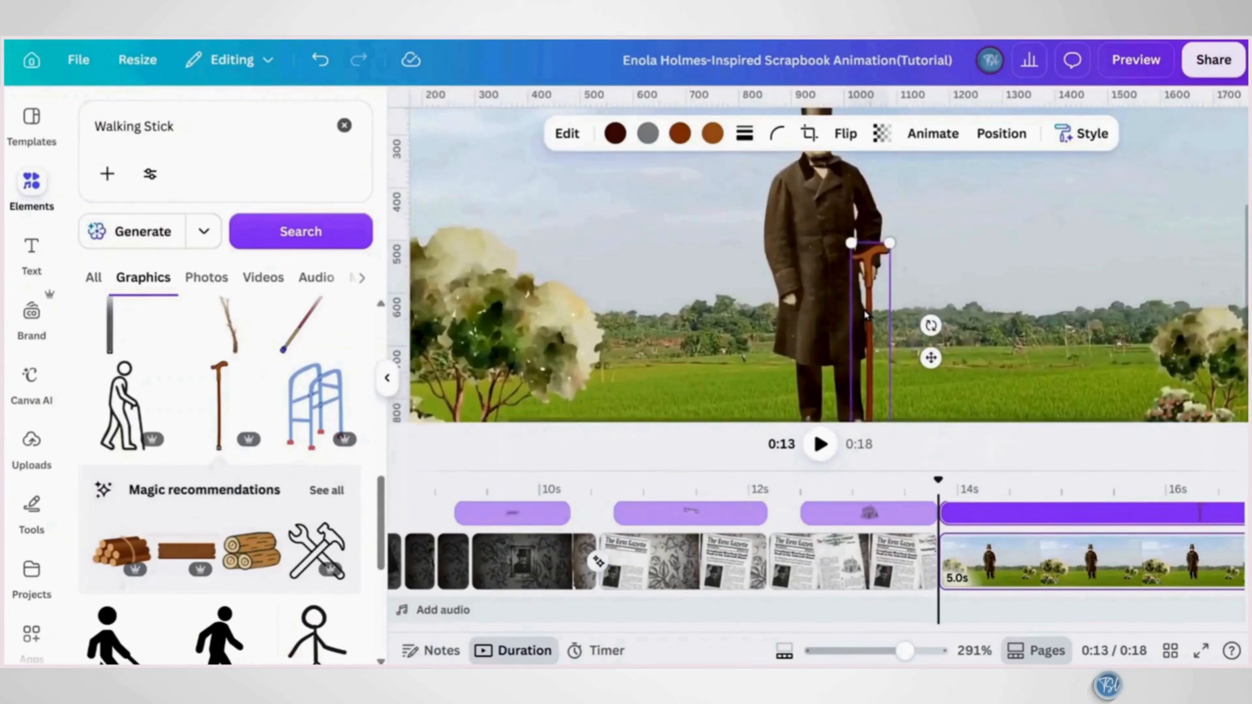
pyautogui.moveTo(919, 350)
pyautogui.mouseDown()
pyautogui.moveTo(923, 372)
pyautogui.moveTo(897, 346)
pyautogui.mouseUp()
pyautogui.scroll(-3, 886, 331)
pyautogui.scroll(-2, 886, 331)
pyautogui.scroll(-3, 928, 320)
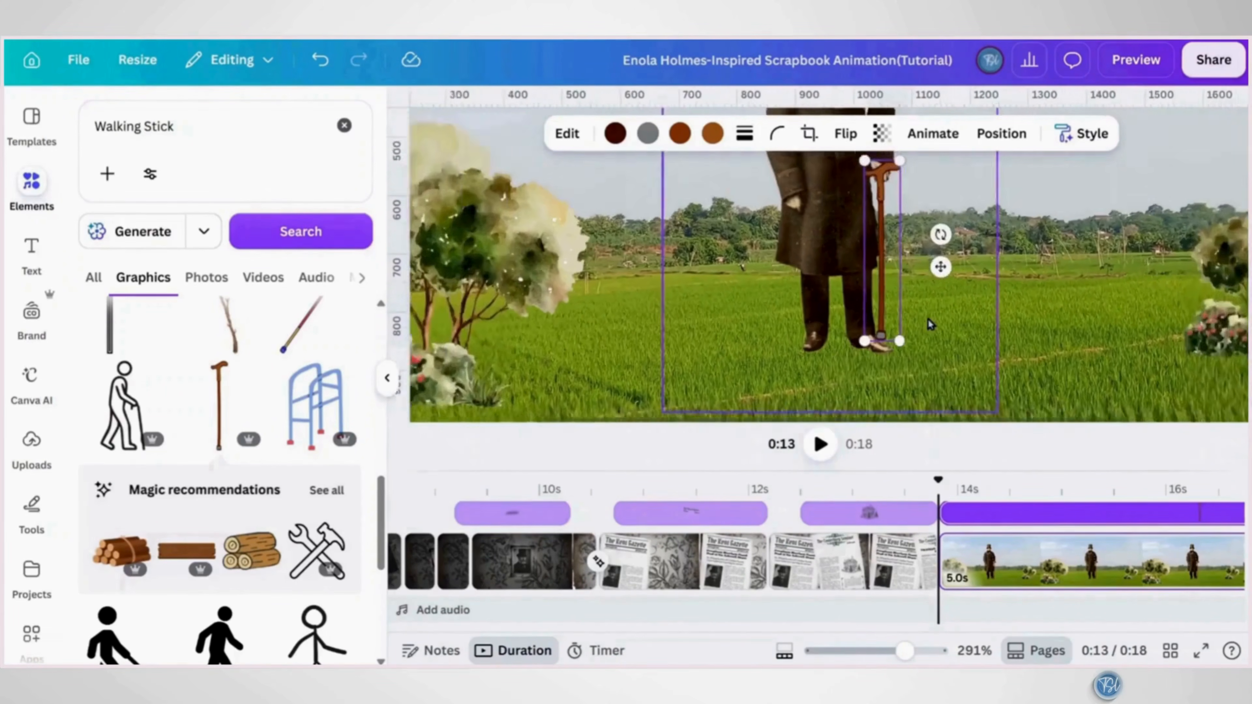
# Move the cane's layer below the gentleman's and group the two together
pyautogui.click(995, 142)
pyautogui.moveTo(345, 291); pyautogui.dragTo(307, 358)
pyautogui.keyDown('shift'); pyautogui.click(944, 356); pyautogui.keyUp('shift')
pyautogui.click(788, 358)
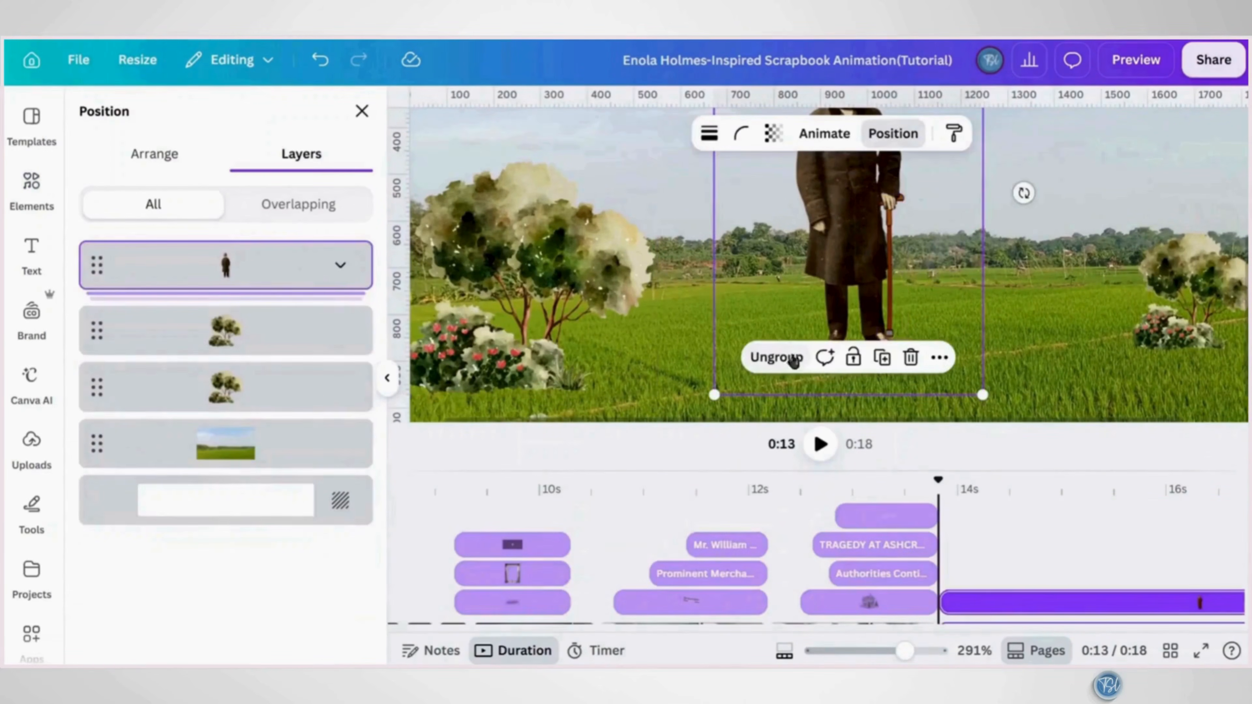
# Shrink the gentleman and cane group and stand it in the field, right of the page centre
pyautogui.scroll(-3, 887, 229)
pyautogui.moveTo(899, 181); pyautogui.dragTo(900, 355)
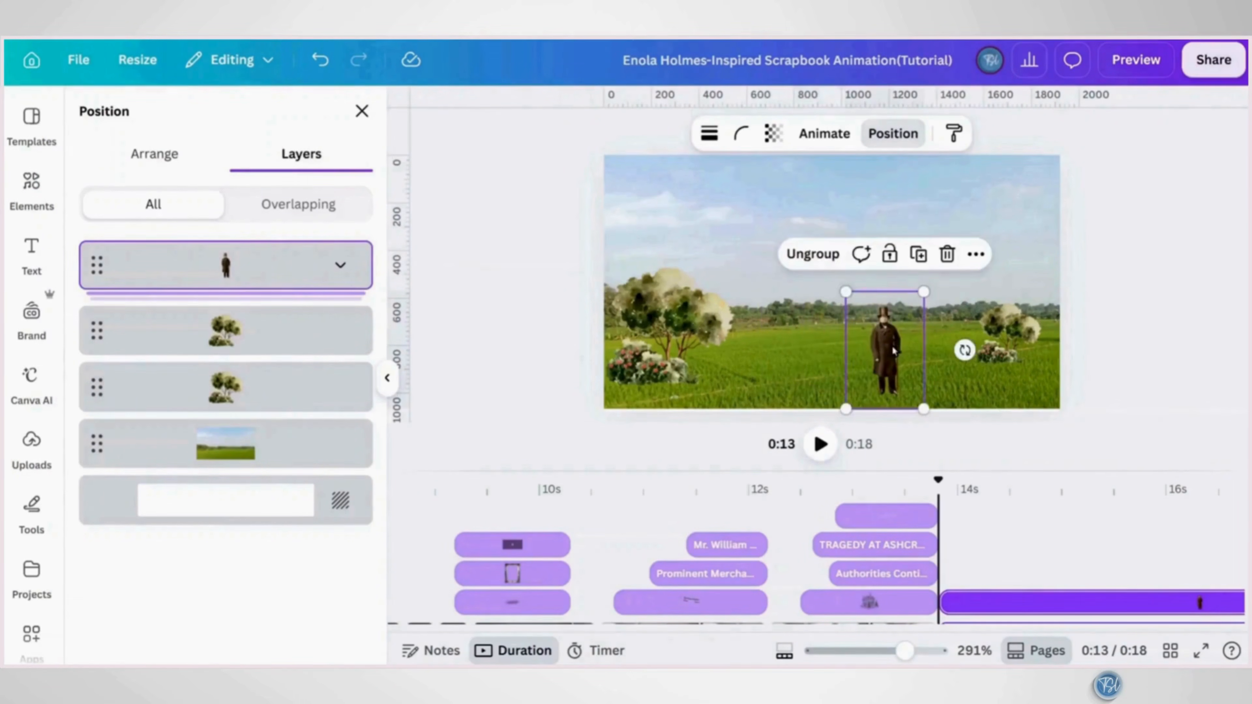
pyautogui.click(362, 112)
# Search the graphics for "fences" and add the ornate double gate with scrolled ironwork
pyautogui.click(345, 124)
pyautogui.write('fences')
pyautogui.press('Return')
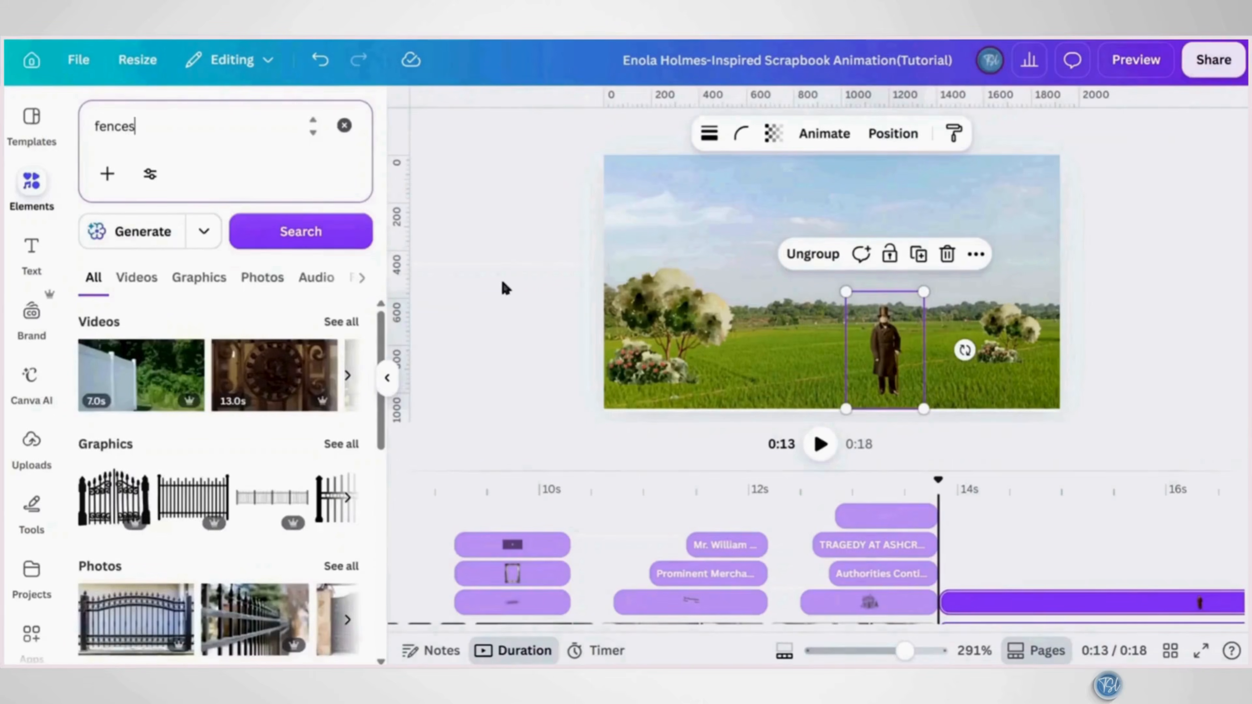
pyautogui.click(199, 278)
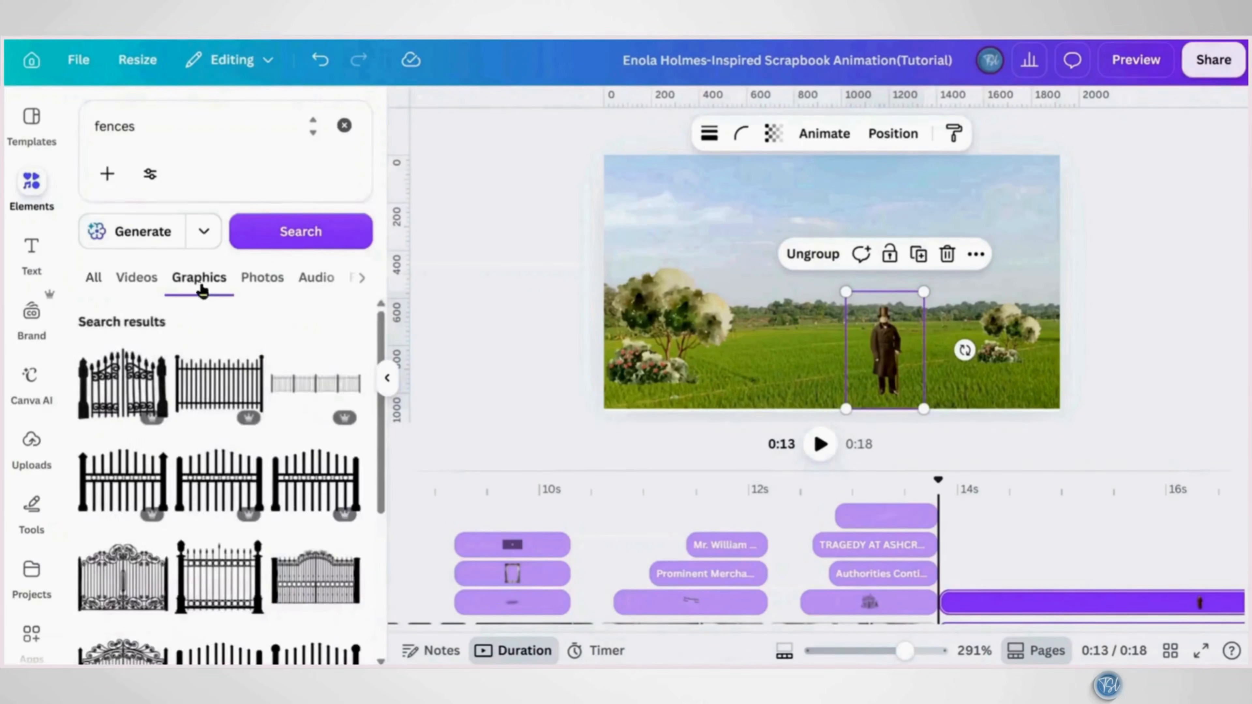
pyautogui.scroll(-3, 170, 477)
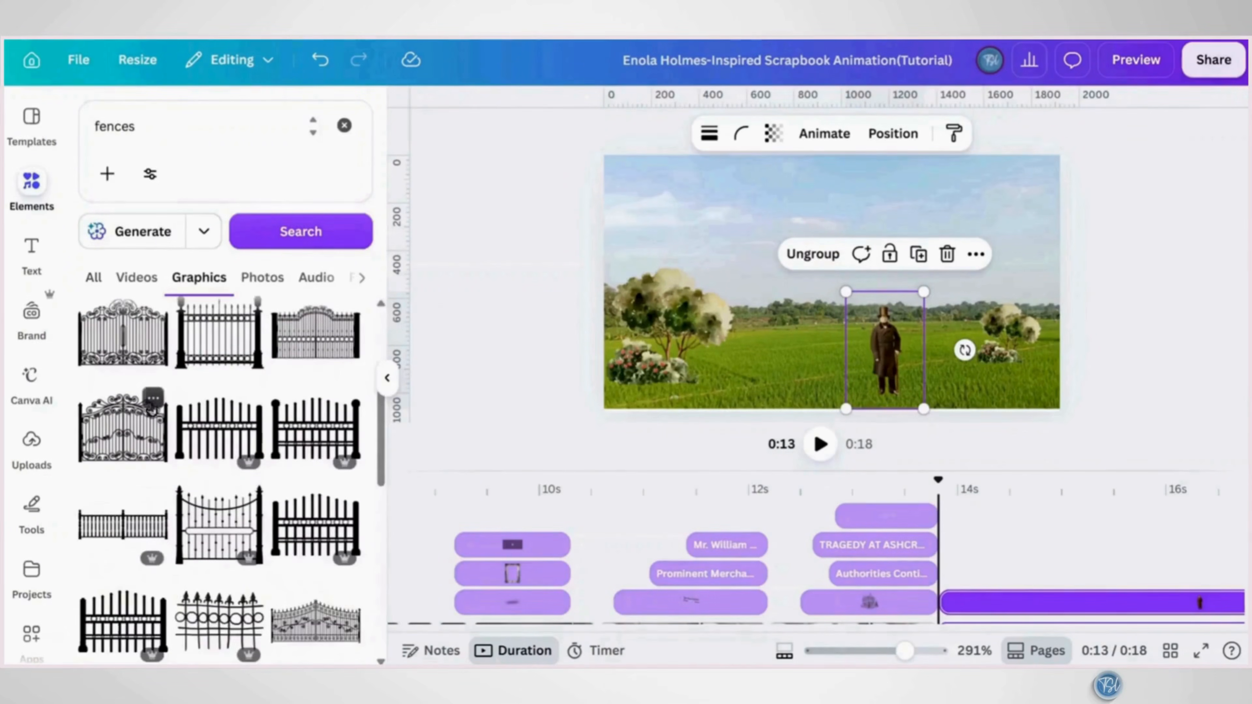
pyautogui.click(153, 398)
pyautogui.click(147, 424)
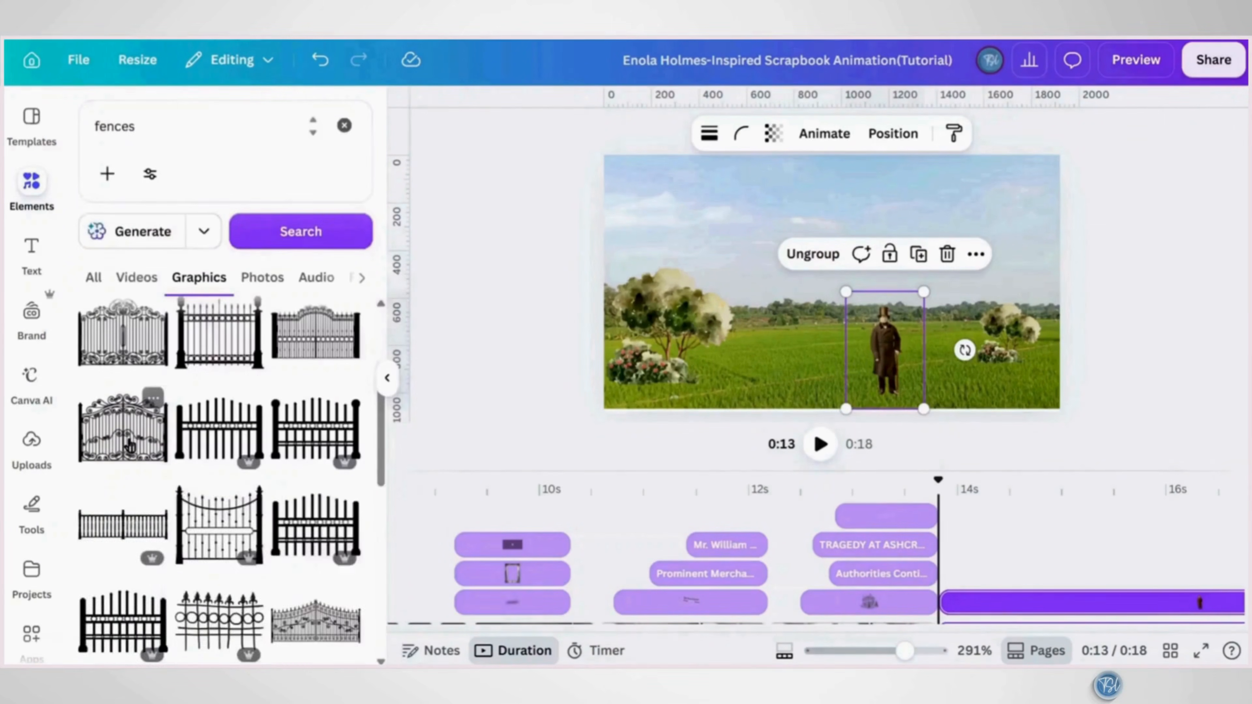
pyautogui.click(147, 424)
# Enlarge the gate to nearly the page height, centre it along the lower edge and align a duplicate exactly over it
pyautogui.moveTo(896, 352); pyautogui.dragTo(986, 414)
pyautogui.moveTo(868, 315); pyautogui.dragTo(853, 315)
pyautogui.click(836, 229)
pyautogui.moveTo(930, 301); pyautogui.dragTo(925, 297)
# Crop one gate copy to its right half and the other to its left half so they meet at the centre
pyautogui.click(760, 134)
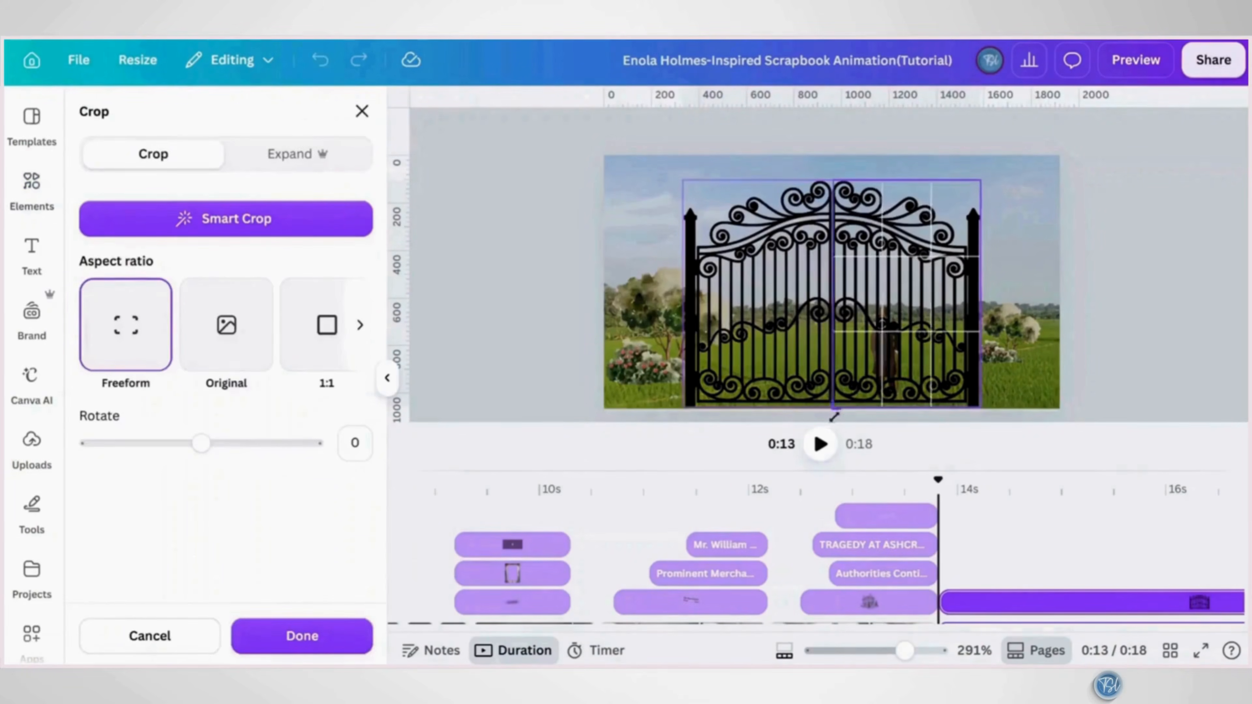
pyautogui.click(347, 638)
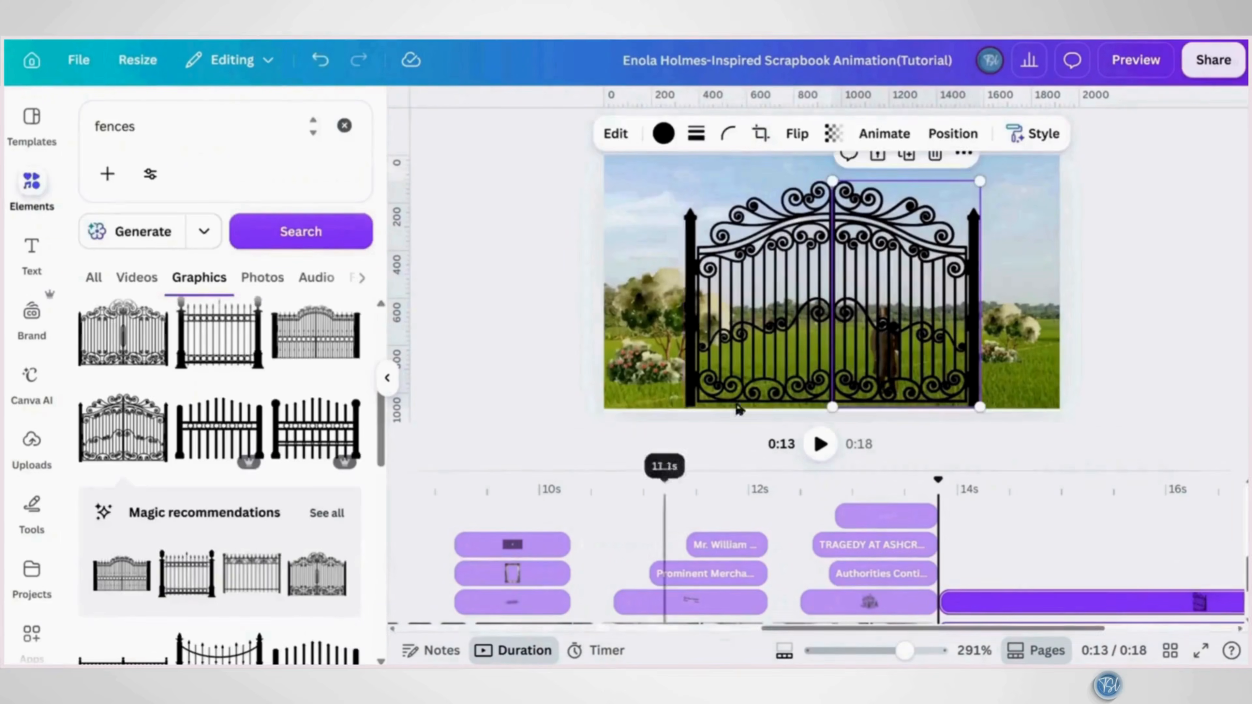
pyautogui.click(762, 135)
pyautogui.moveTo(977, 183); pyautogui.dragTo(832, 184)
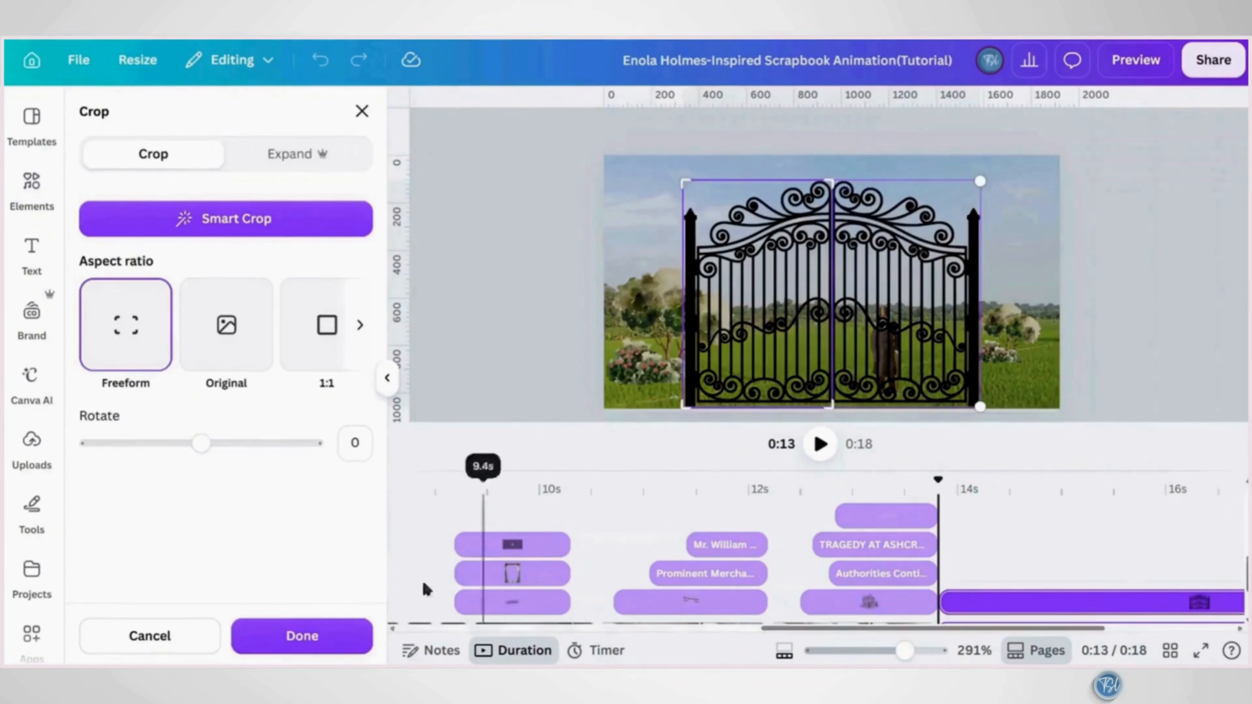
pyautogui.click(343, 636)
pyautogui.moveTo(929, 327); pyautogui.dragTo(927, 327)
pyautogui.click(429, 495)
# Add the spiked scroll fence from the gate's full Magic recommendations and fit it against the gate's right post
pyautogui.scroll(-2, 222, 443)
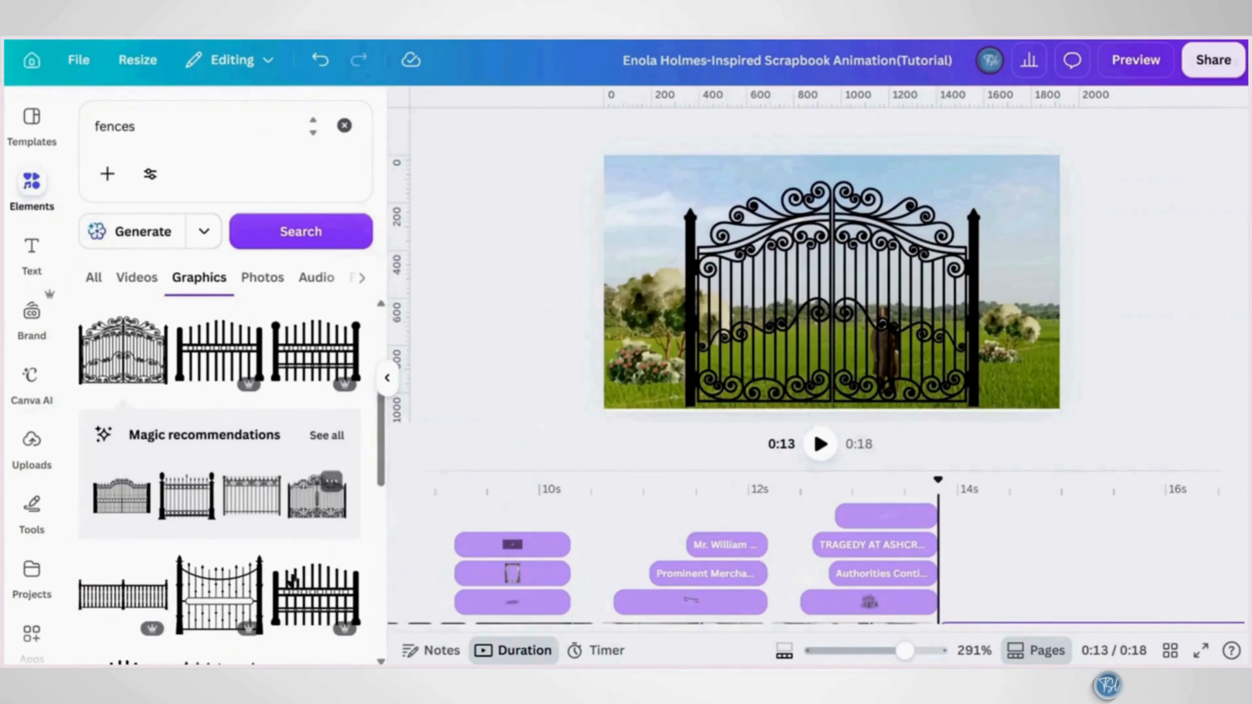
pyautogui.click(320, 433)
pyautogui.click(316, 201)
pyautogui.moveTo(808, 305); pyautogui.dragTo(1107, 322)
pyautogui.moveTo(970, 202); pyautogui.dragTo(999, 233)
pyautogui.moveTo(1029, 287); pyautogui.dragTo(1011, 285)
# Duplicate the spiked fence and place the copy against the gate's left post
pyautogui.click(1114, 193)
pyautogui.moveTo(1077, 340); pyautogui.dragTo(499, 330)
# Group the right gate half with the right fence, and the left gate half with the left fence
pyautogui.click(1038, 380)
pyautogui.keyDown('shift'); pyautogui.click(922, 339); pyautogui.keyUp('shift')
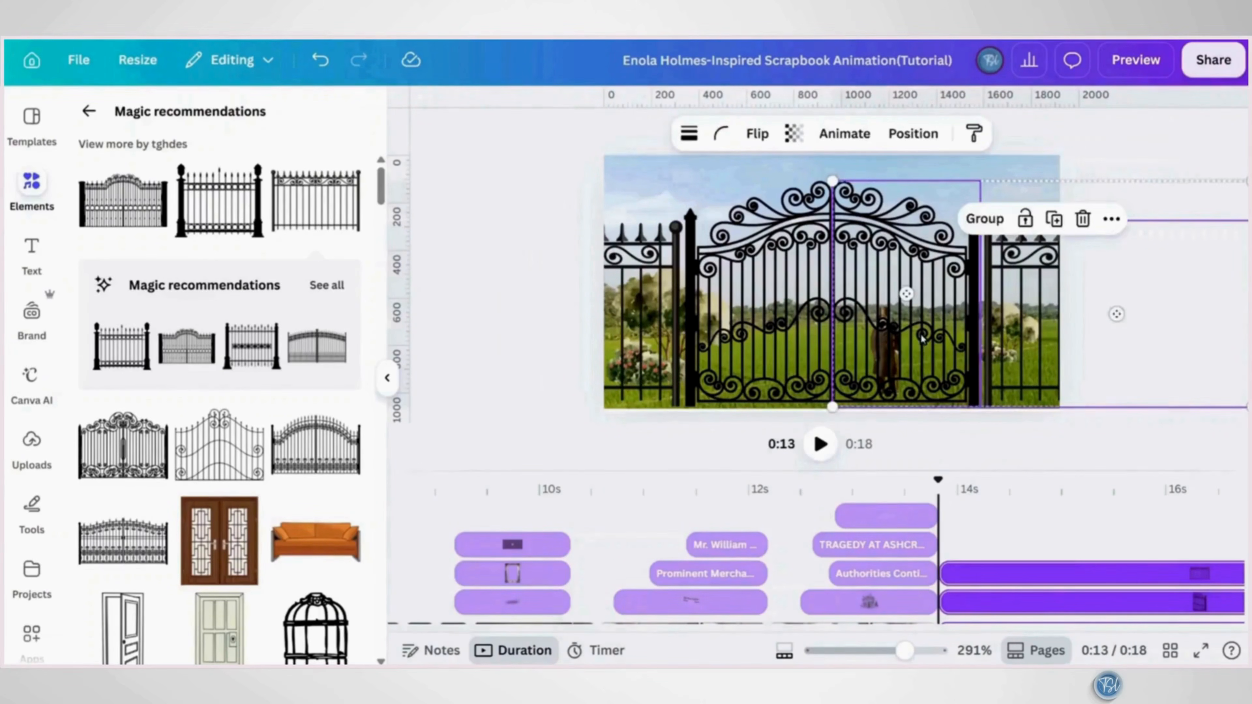
pyautogui.click(995, 225)
pyautogui.click(744, 305)
pyautogui.keyDown('shift'); pyautogui.click(639, 306); pyautogui.keyUp('shift')
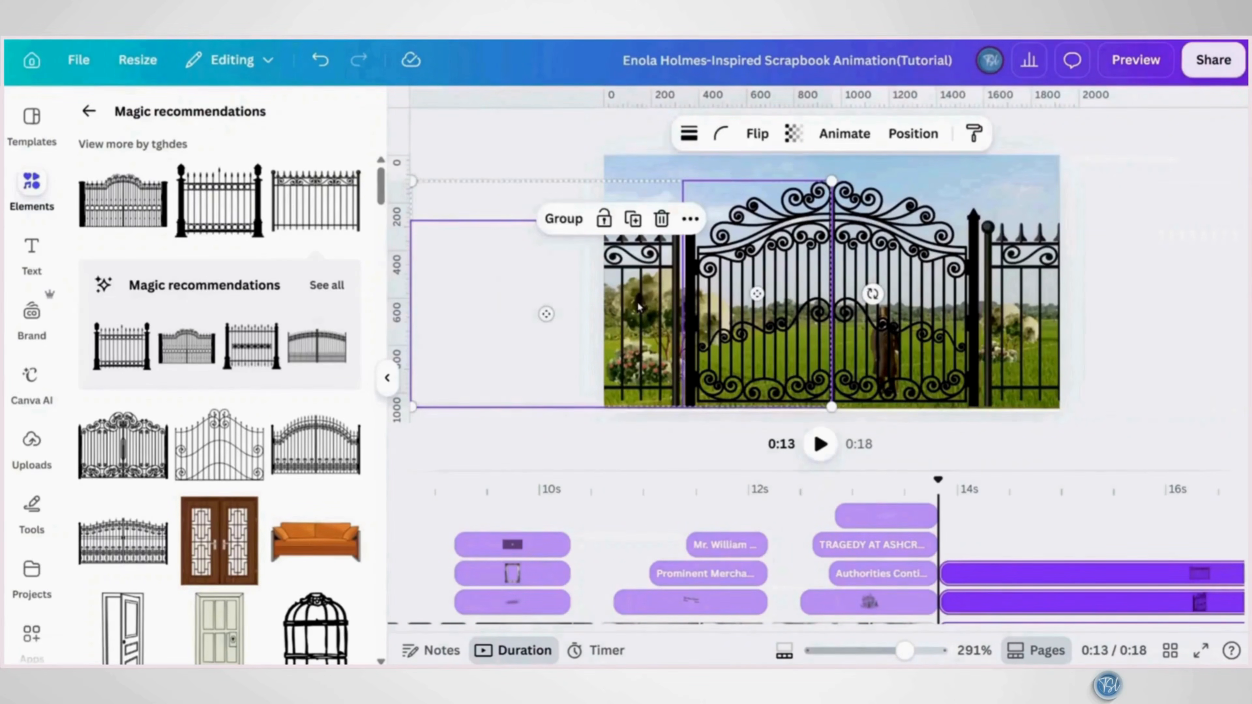
pyautogui.click(557, 226)
# Tilt the gentleman to about -13° and hide him below the page's lower edge, and duplicate the gate page
pyautogui.moveTo(951, 340)
pyautogui.mouseDown()
pyautogui.moveTo(993, 341)
pyautogui.moveTo(951, 343)
pyautogui.moveTo(954, 323)
pyautogui.mouseUp()
pyautogui.click(1035, 171)
pyautogui.click(1059, 137)
pyautogui.click(263, 403)
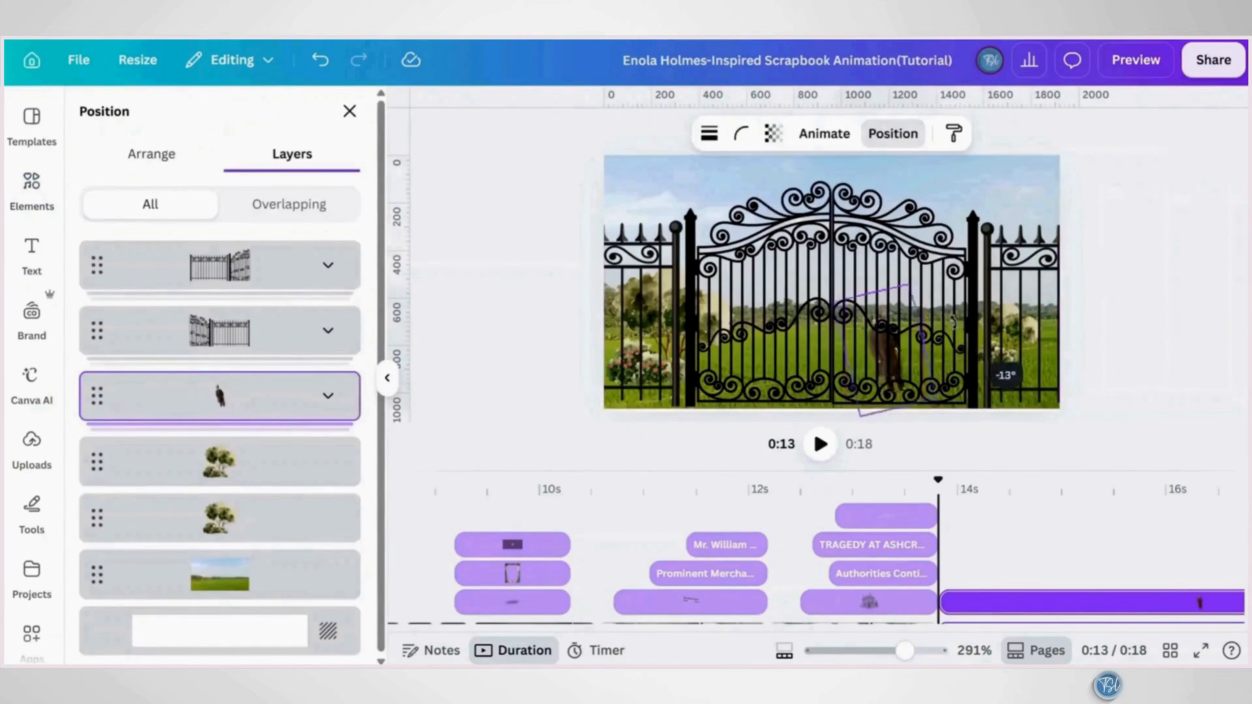
pyautogui.click(853, 408)
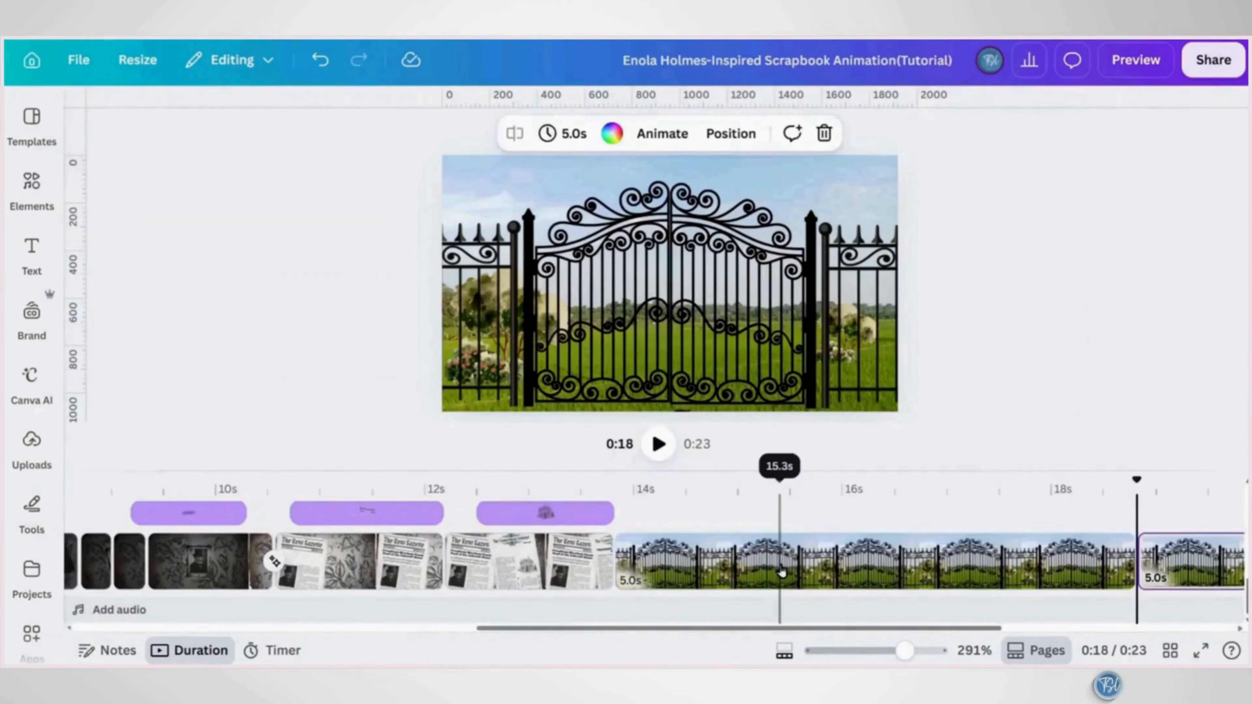
# Shorten the first gate page's duration to 1.4 s
pyautogui.hscroll(3, 781, 572)
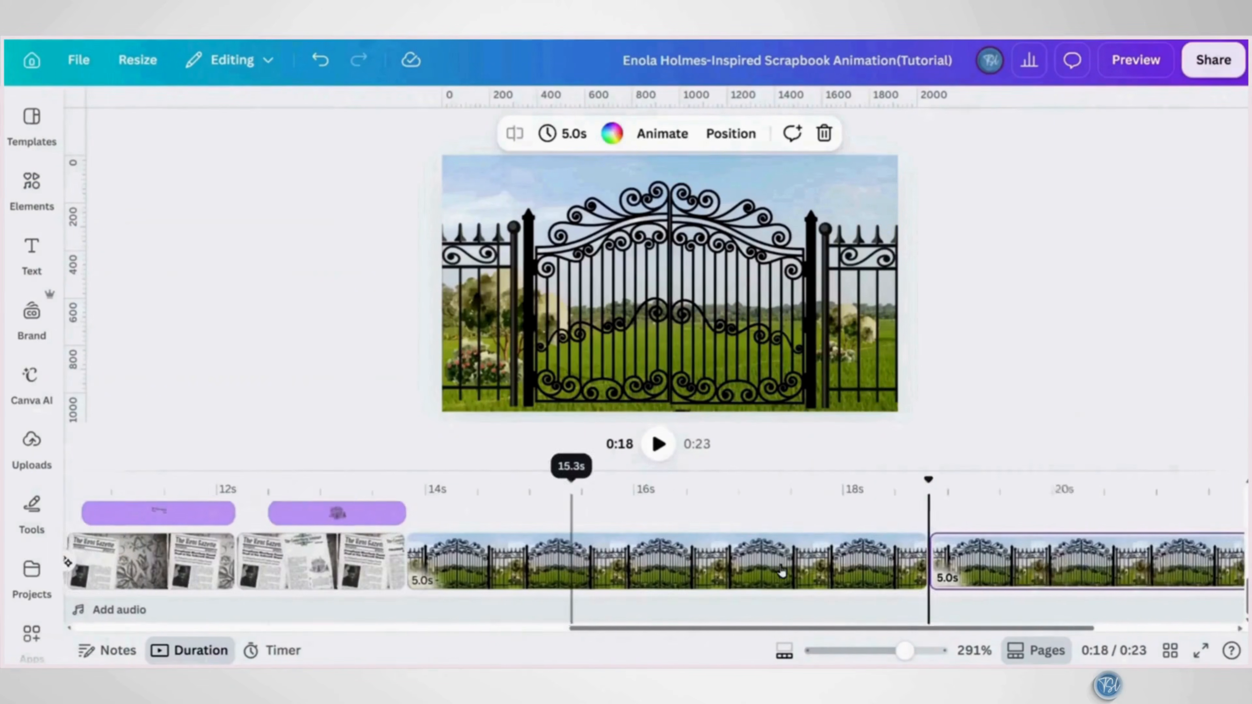
pyautogui.hscroll(5, 781, 572)
pyautogui.moveTo(628, 567); pyautogui.dragTo(255, 587)
# On the second gate page, slide the two gate groups apart to the page edges and stand the gentleman upright at 0° on the grass right of centre
pyautogui.click(708, 586)
pyautogui.moveTo(967, 334); pyautogui.dragTo(1132, 341)
pyautogui.moveTo(535, 361); pyautogui.dragTo(369, 363)
pyautogui.click(661, 349)
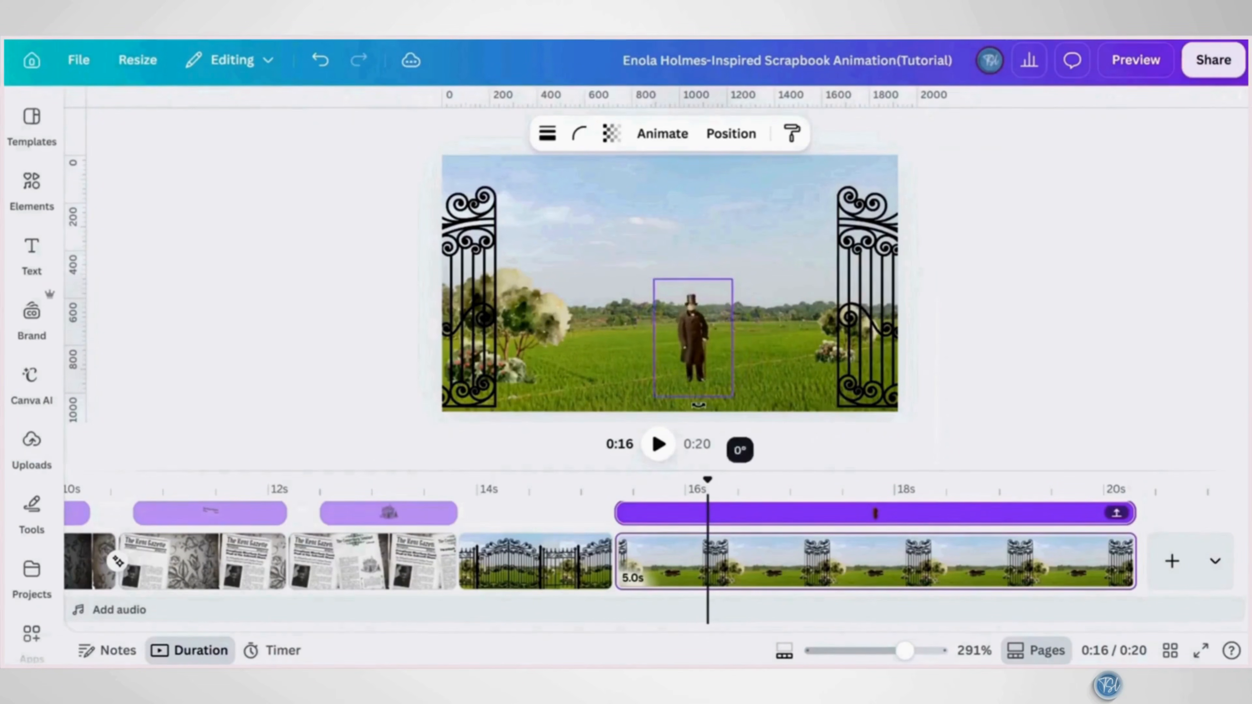
pyautogui.moveTo(698, 405); pyautogui.dragTo(698, 405)
pyautogui.moveTo(722, 336); pyautogui.dragTo(774, 345)
# Add a Match & Move transition between the two gate pages and a downward Slide transition from the newspaper page to the first gate page
pyautogui.click(613, 577)
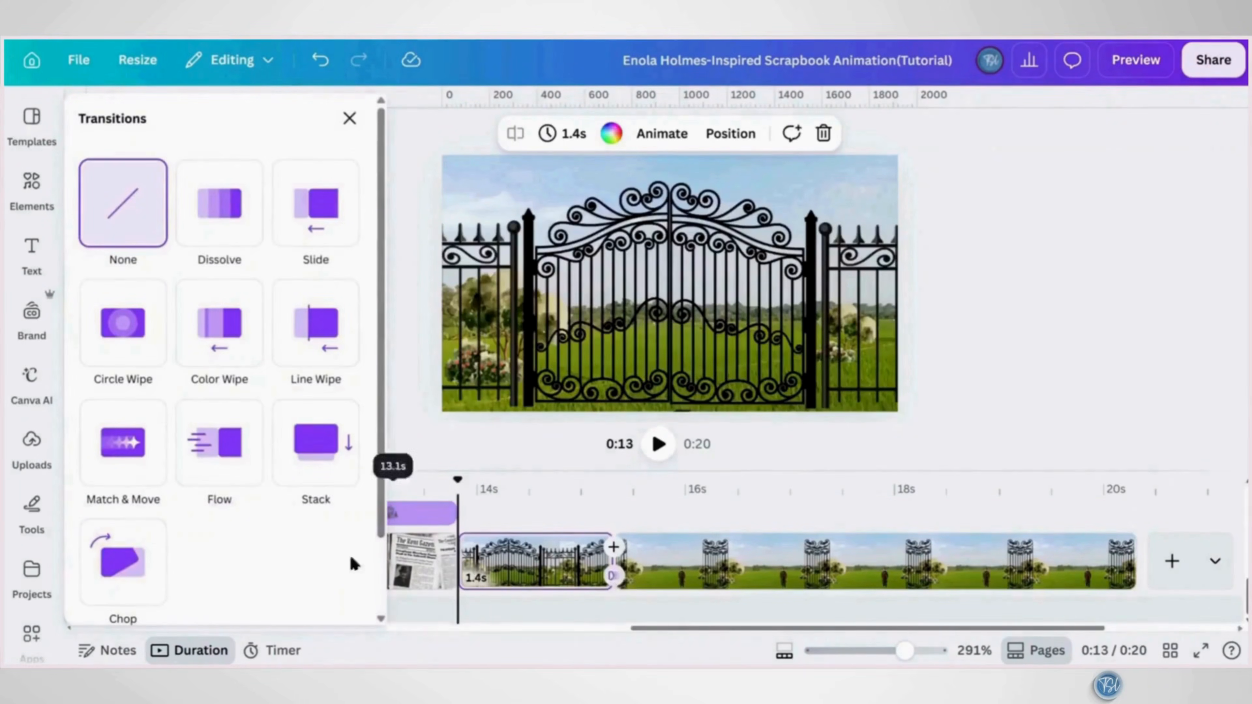
pyautogui.click(123, 441)
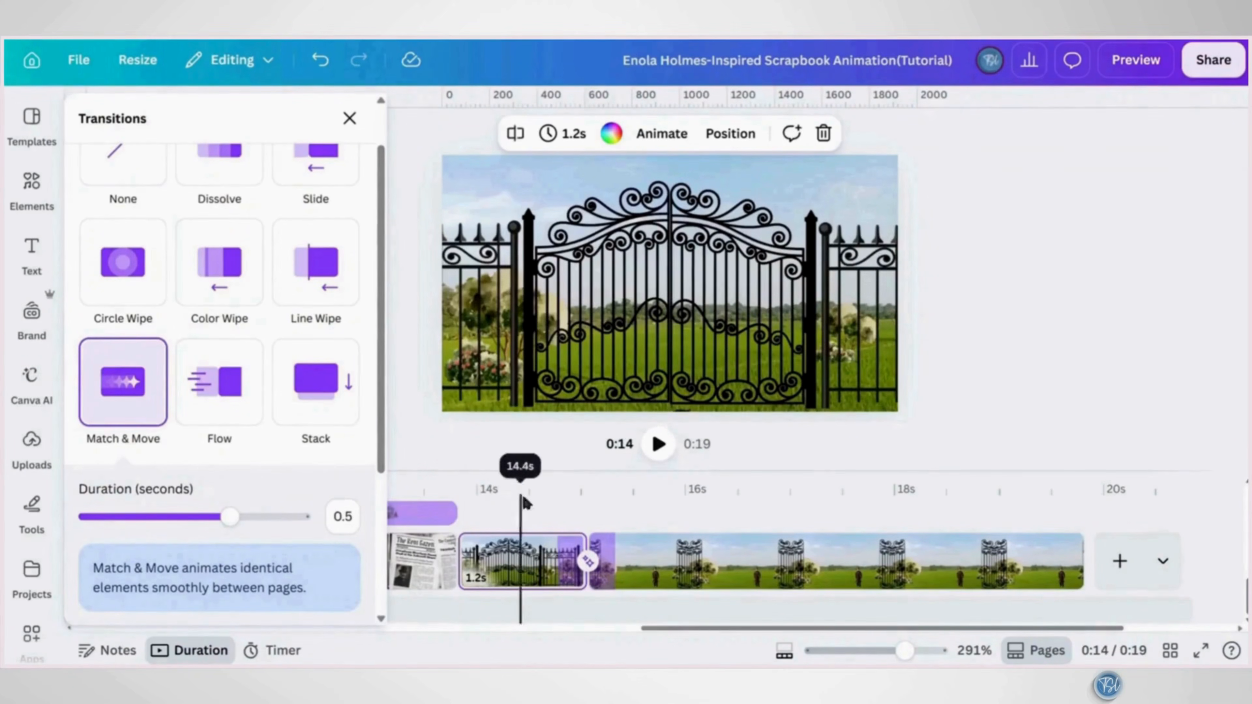
pyautogui.moveTo(524, 498); pyautogui.dragTo(612, 518)
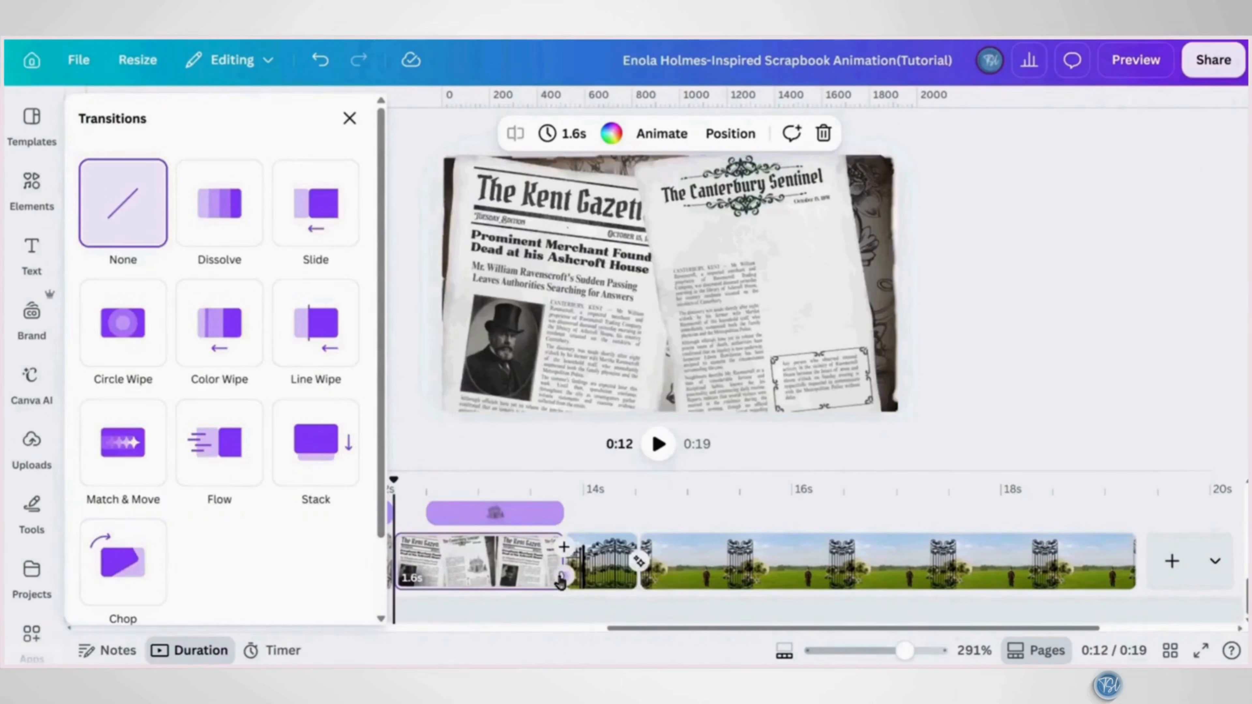
pyautogui.click(316, 237)
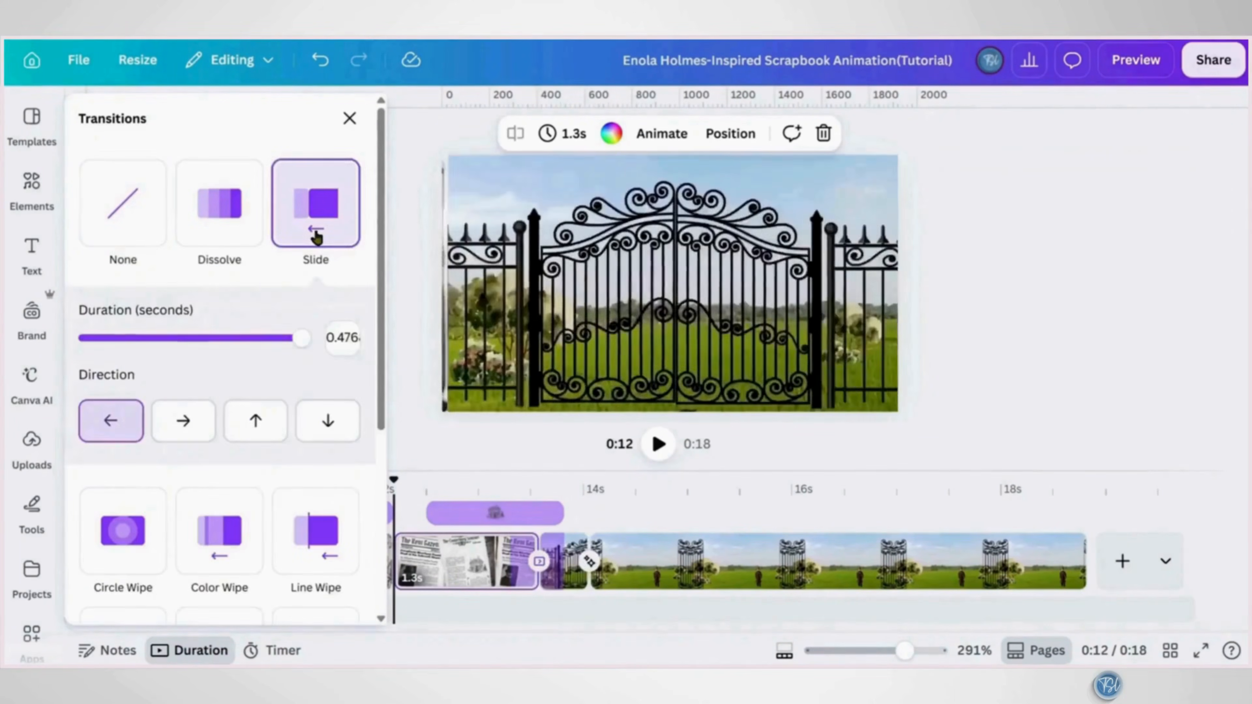
pyautogui.click(331, 433)
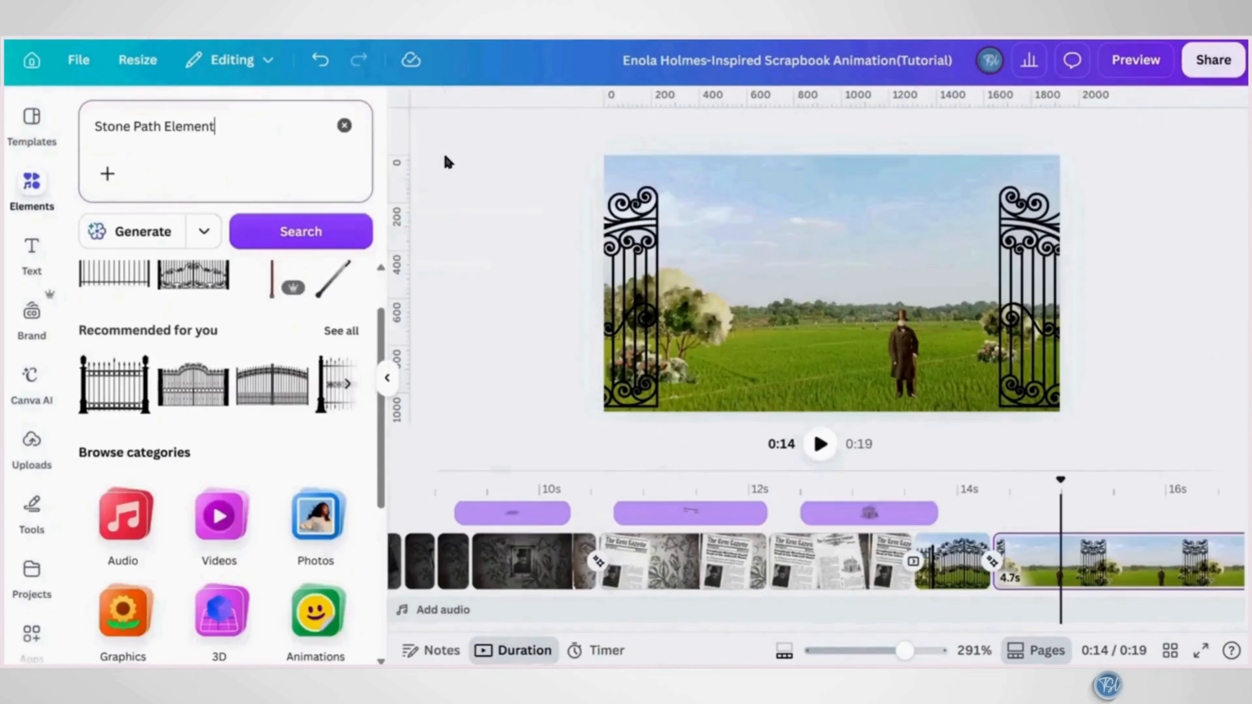
# Add the free pale stepped path from the "Stone Path Element" graphics and place it at the page's lower edge beside the gentleman
pyautogui.click(340, 323)
pyautogui.click(155, 449)
pyautogui.click(134, 487)
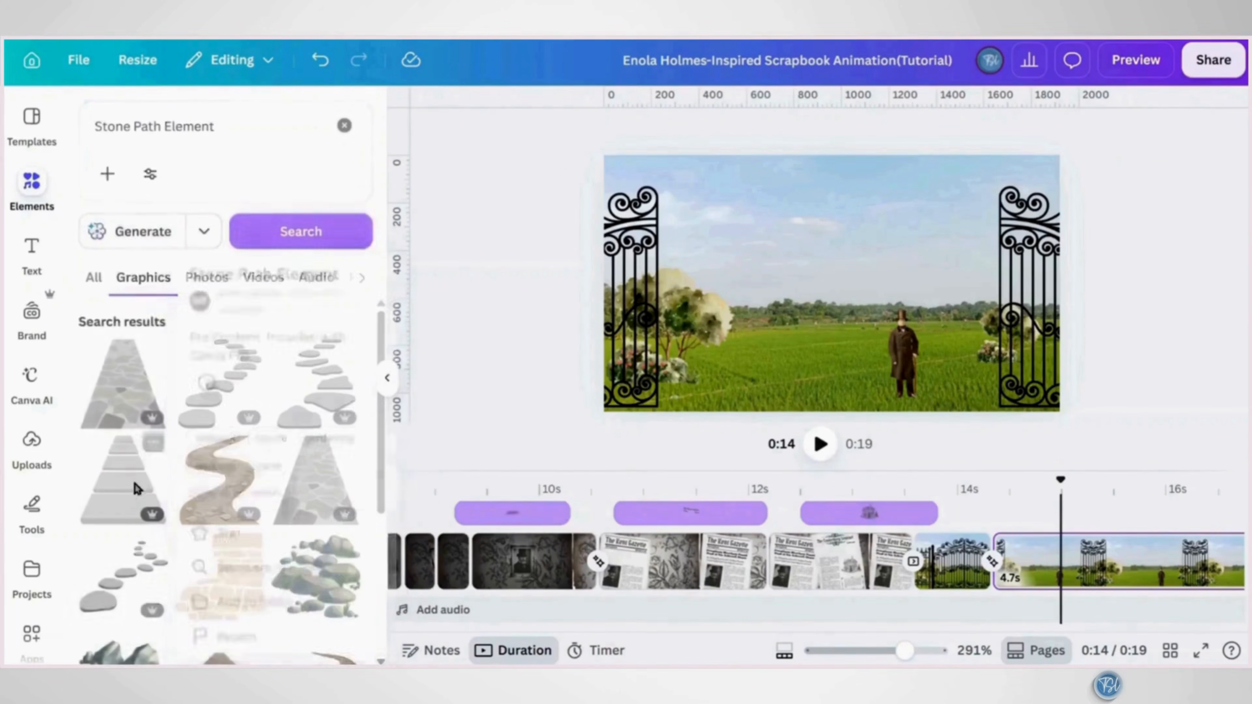
pyautogui.click(130, 493)
pyautogui.moveTo(828, 274); pyautogui.dragTo(825, 377)
# Crop a second copy of the path to a narrow strip and fit it onto the path's far end
pyautogui.doubleClick(845, 347)
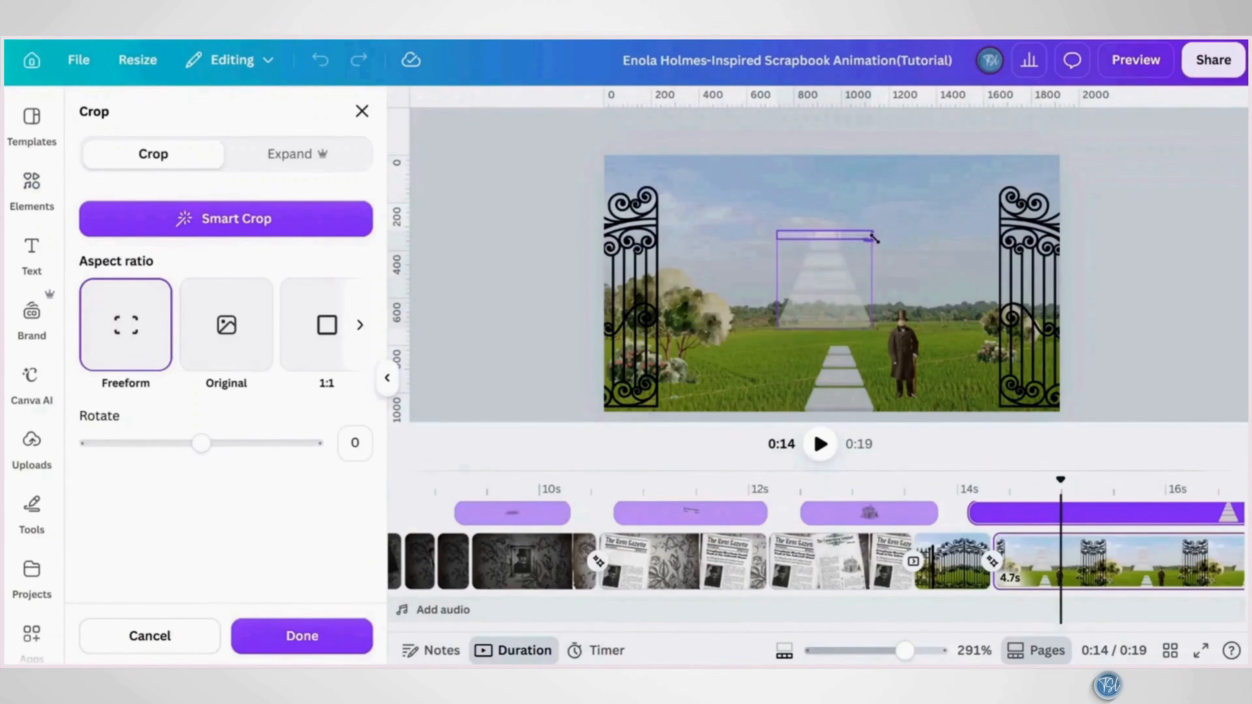
pyautogui.click(301, 636)
pyautogui.moveTo(837, 322); pyautogui.dragTo(861, 393)
pyautogui.scroll(-1, 860, 392)
pyautogui.moveTo(831, 397); pyautogui.dragTo(855, 406)
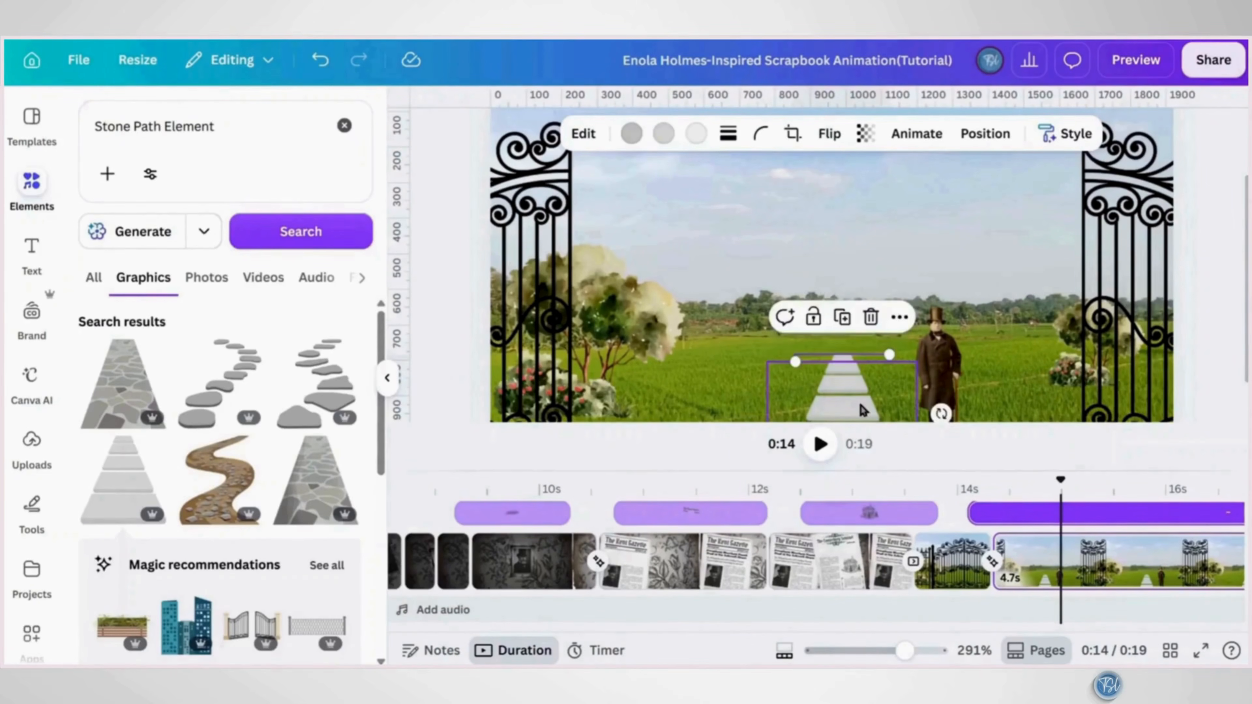
# Group the cropped strip with the main stone path
pyautogui.click(860, 405)
pyautogui.keyDown('shift'); pyautogui.click(845, 360); pyautogui.keyUp('shift')
pyautogui.click(777, 323)
pyautogui.scroll(-2, 846, 387)
pyautogui.click(485, 296)
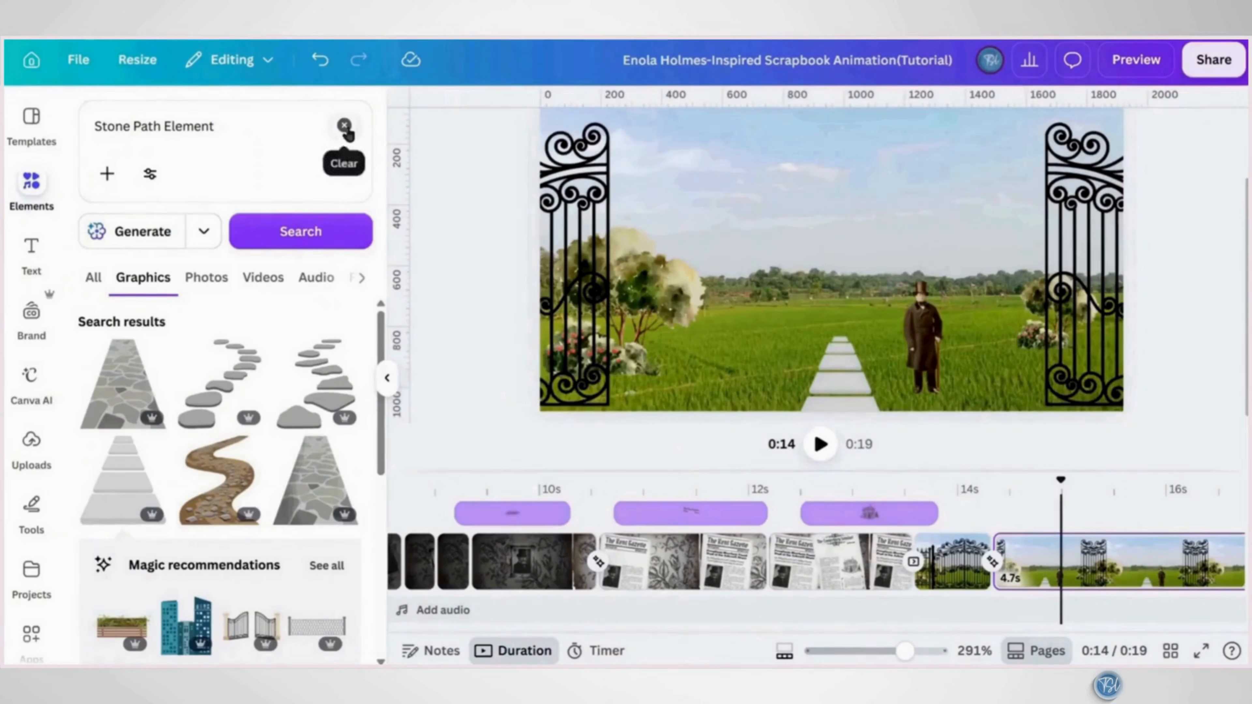
# Search for "Classic City Hall Building Illustration" and add the free beige city hall graphic with the blue-green dome
pyautogui.click(345, 126)
pyautogui.write('Classic City Hall Building Illustration')
pyautogui.press('Return')
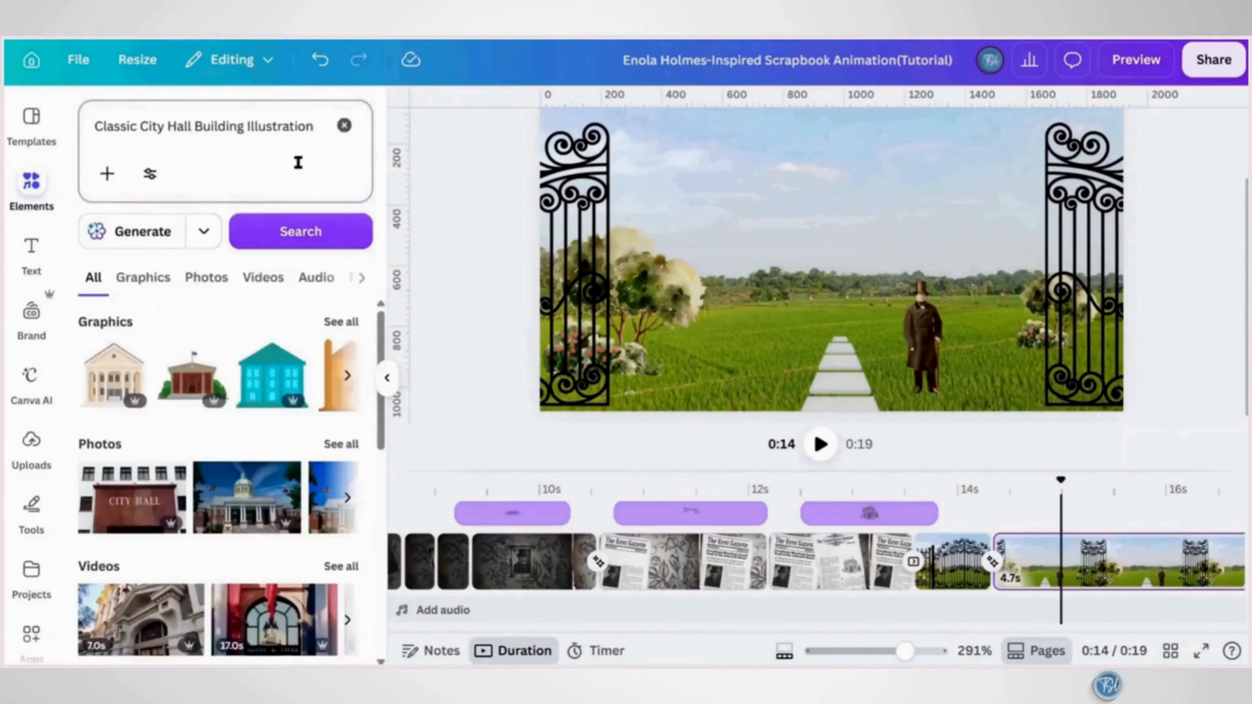
pyautogui.click(342, 323)
pyautogui.scroll(-3, 263, 445)
pyautogui.click(153, 384)
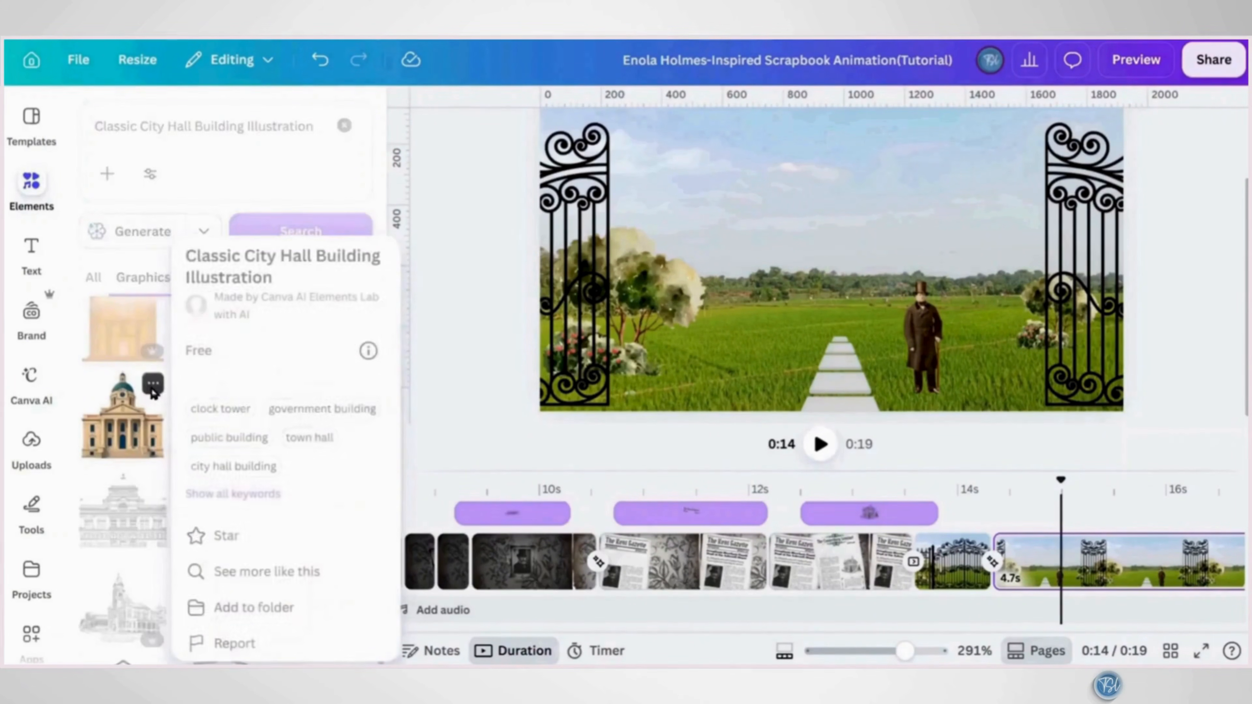
pyautogui.click(140, 424)
pyautogui.click(128, 442)
# Shrink the city hall and place it at the far end of the stone path
pyautogui.moveTo(921, 190); pyautogui.dragTo(852, 265)
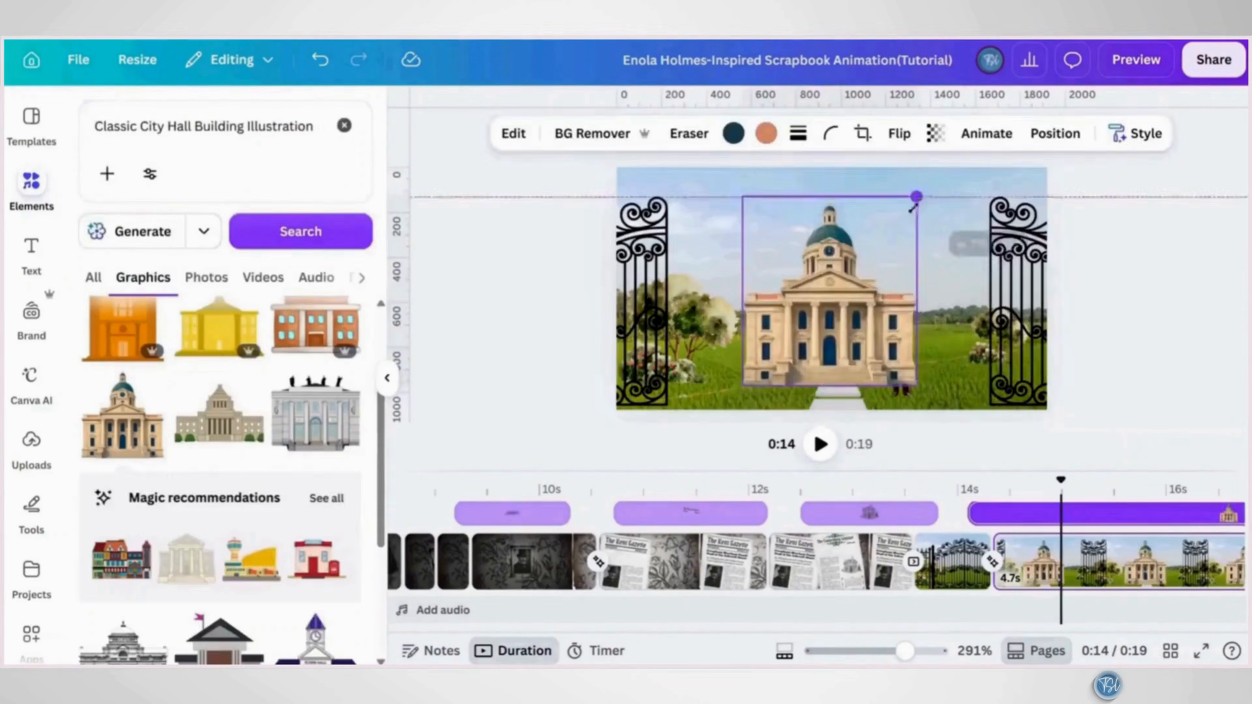
pyautogui.moveTo(828, 278); pyautogui.dragTo(869, 234)
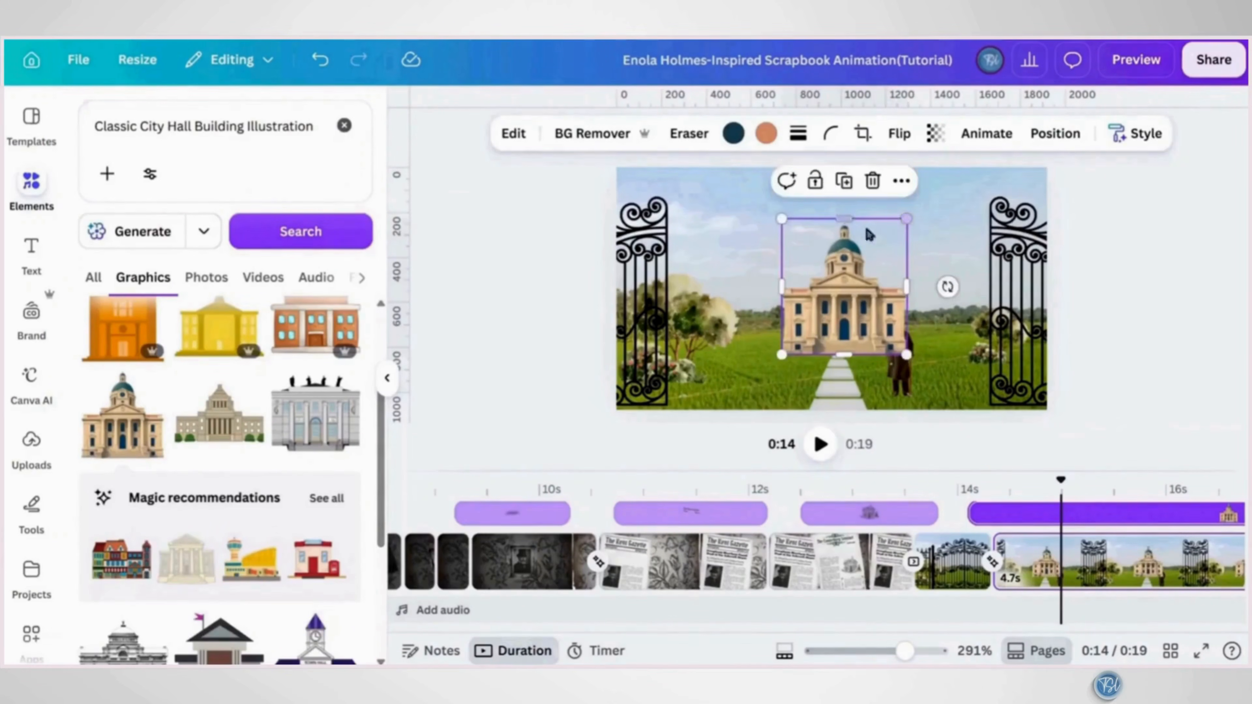
pyautogui.moveTo(780, 219); pyautogui.dragTo(773, 209)
# Reorder the layers so the city hall sits directly behind the gentleman and the path group directly behind the city hall
pyautogui.click(1046, 142)
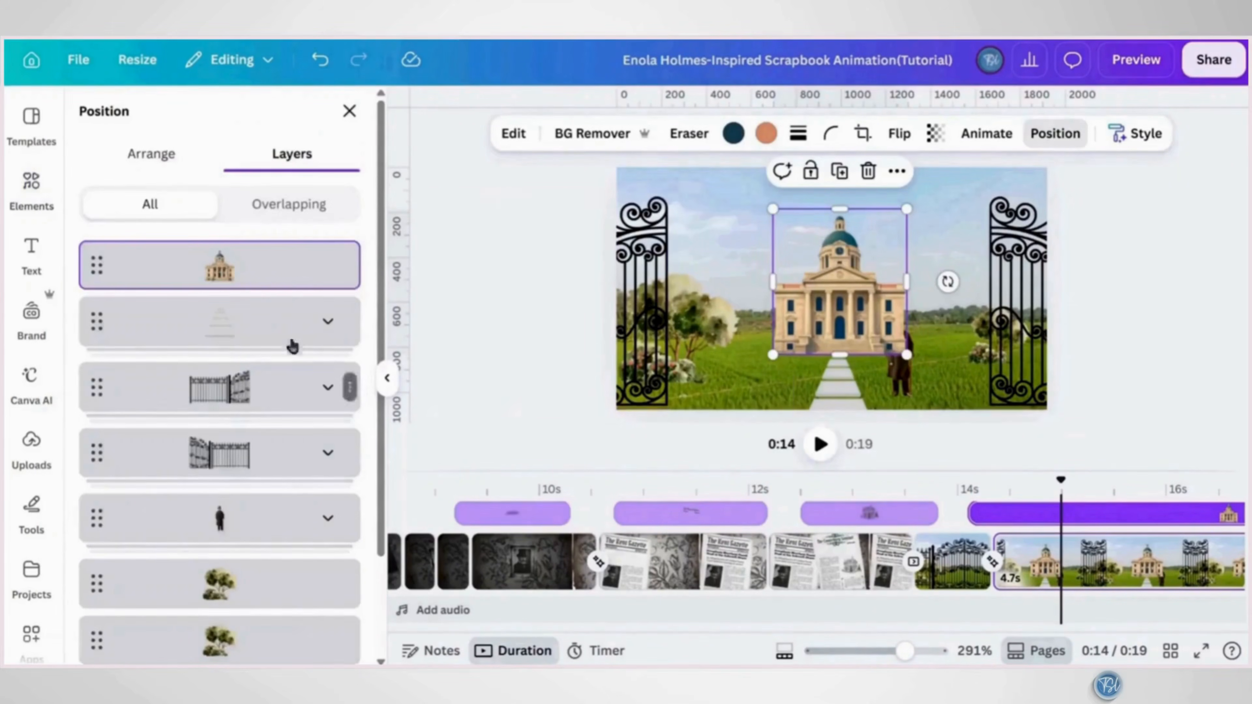
pyautogui.moveTo(261, 290); pyautogui.dragTo(271, 562)
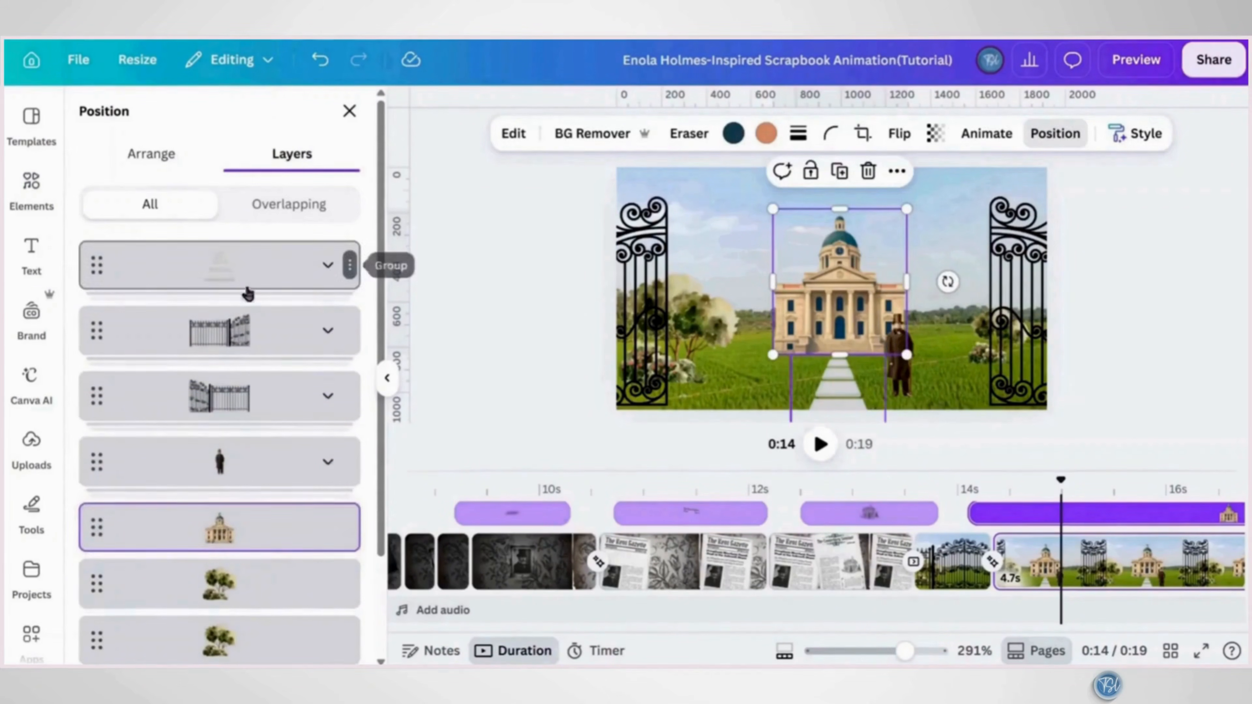
pyautogui.moveTo(245, 291); pyautogui.dragTo(266, 547)
# Copy the city hall's art style and apply it to the stone path
pyautogui.click(829, 286)
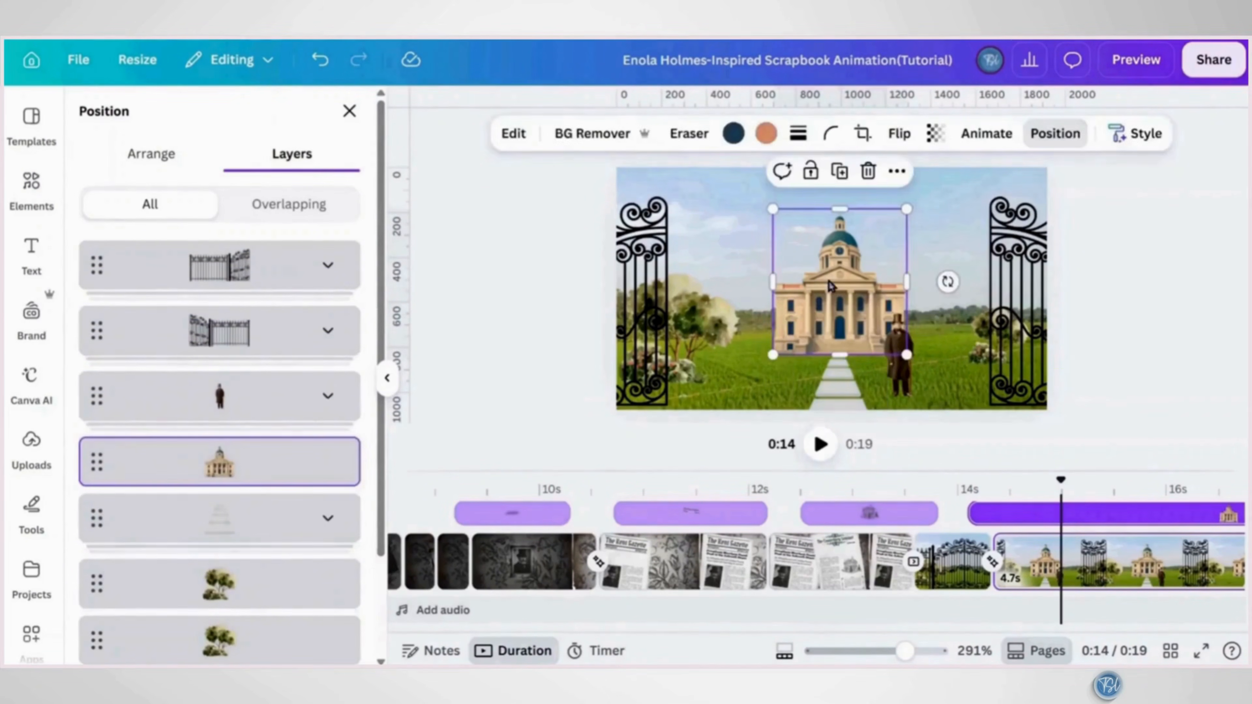
pyautogui.click(1121, 144)
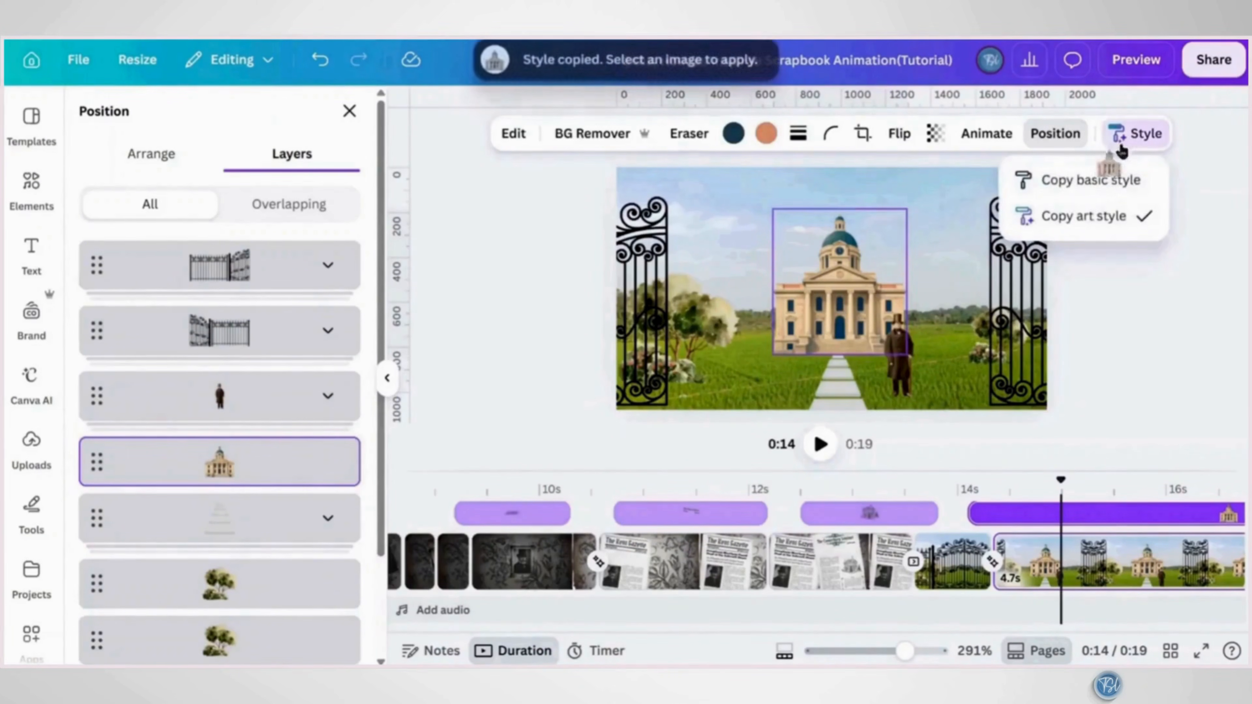
pyautogui.click(847, 393)
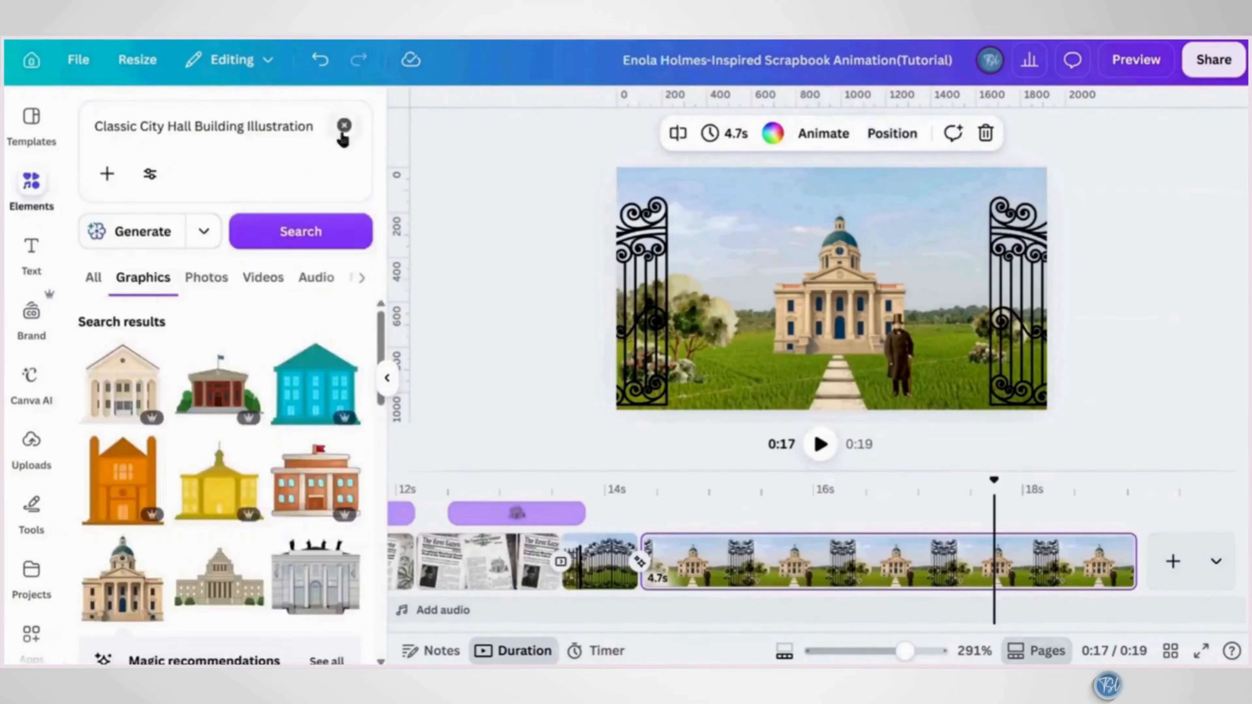
# Search for "vintage building" and add the long brown arcaded building from the graphics results
pyautogui.click(344, 126)
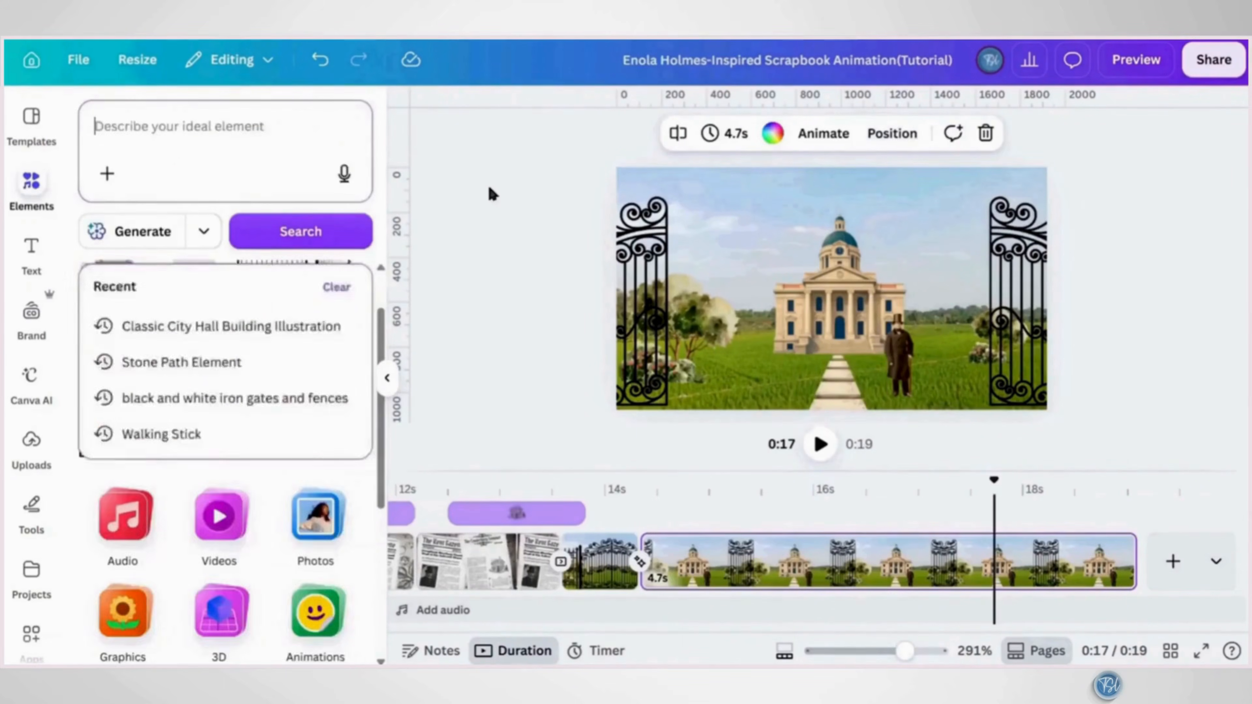
pyautogui.write('vintage building')
pyautogui.press('Return')
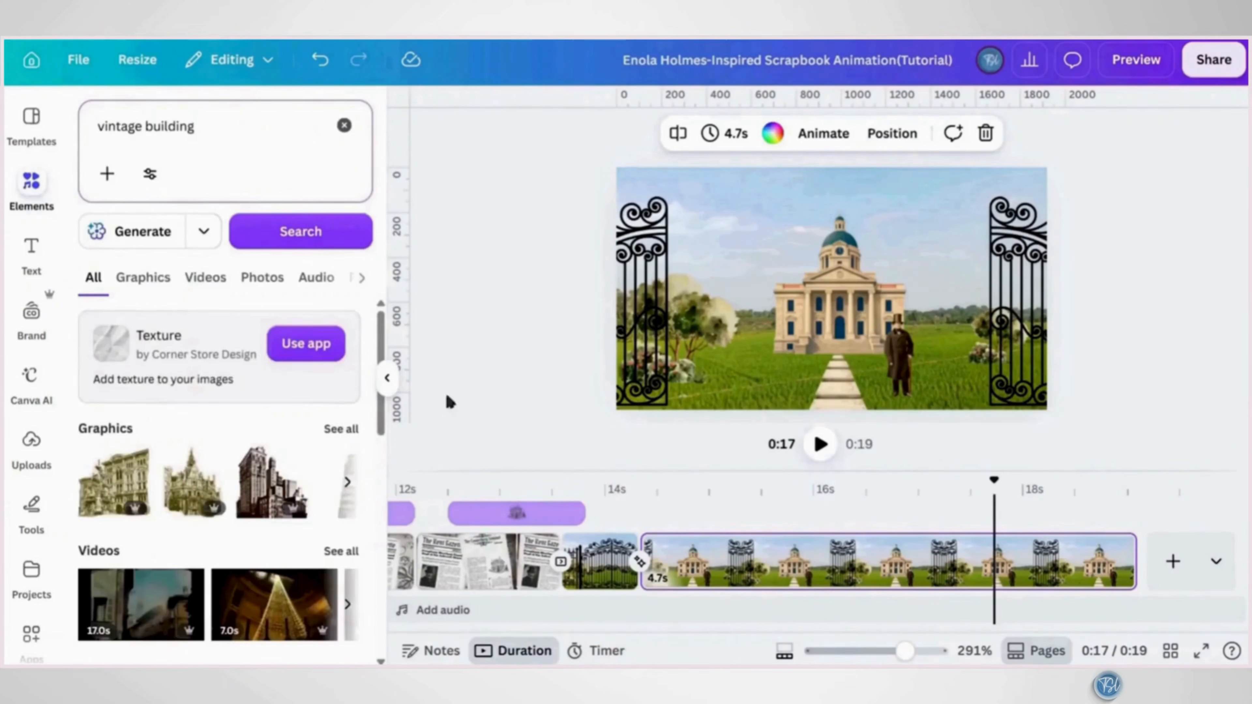
pyautogui.click(347, 432)
pyautogui.scroll(-5, 344, 436)
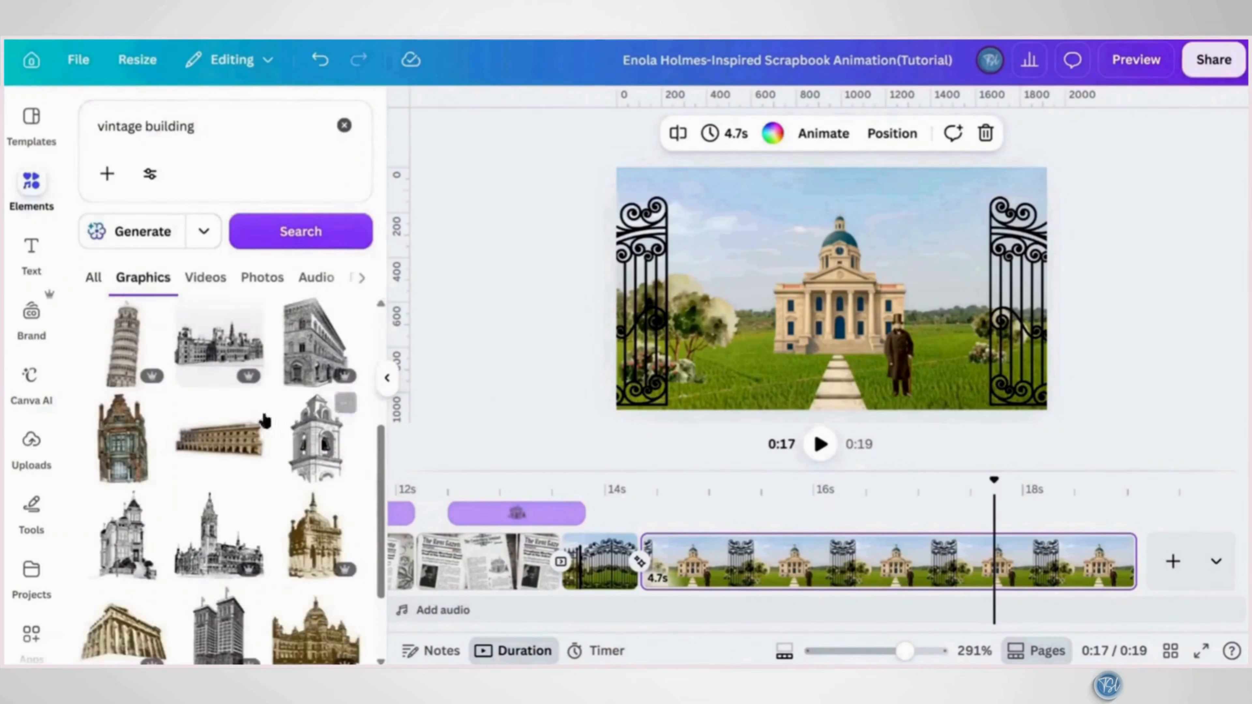
pyautogui.click(248, 408)
pyautogui.click(232, 447)
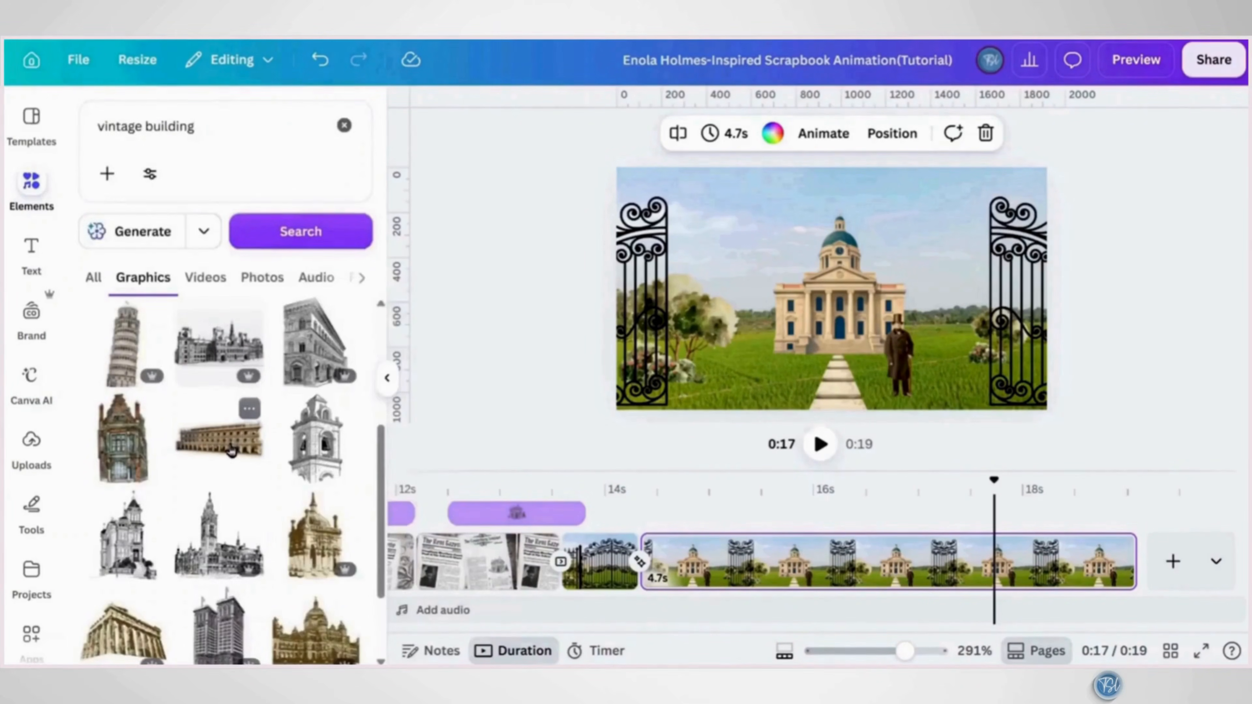
pyautogui.click(232, 447)
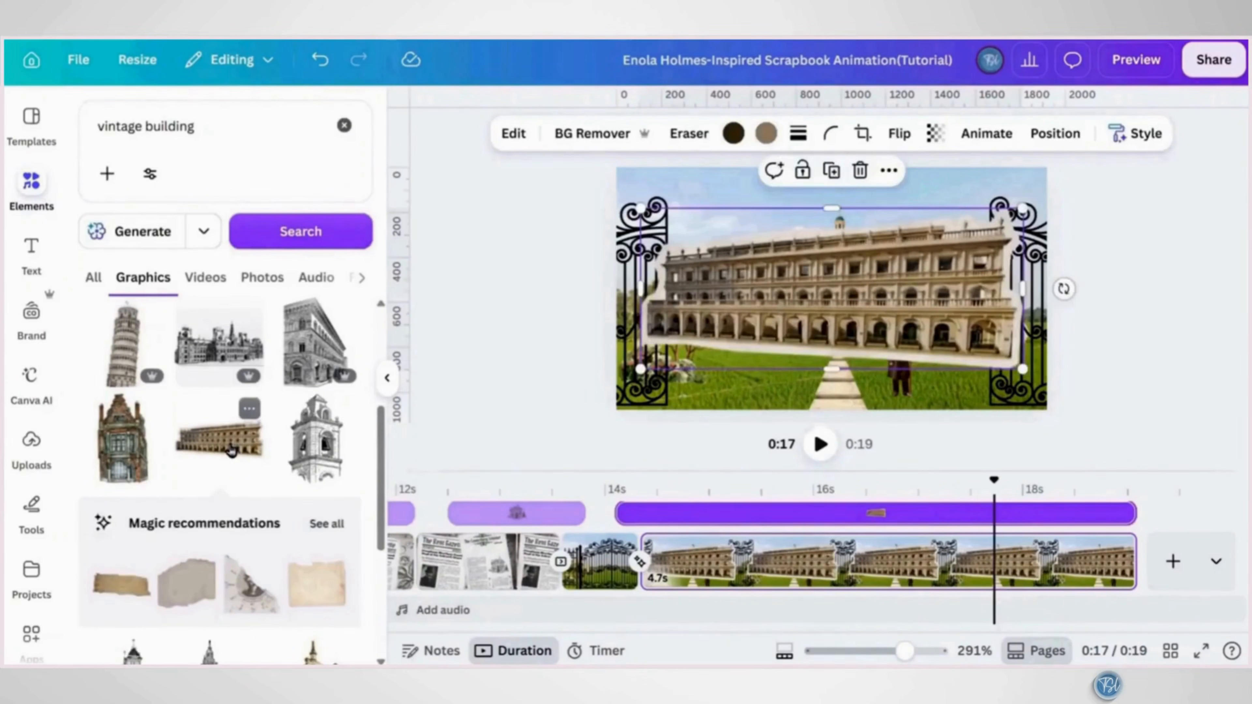
# Shrink the arcaded building into the page's lower-left area and apply the city hall's art style to it
pyautogui.moveTo(945, 238); pyautogui.dragTo(920, 278)
pyautogui.moveTo(997, 247); pyautogui.dragTo(882, 296)
pyautogui.click(882, 257)
pyautogui.click(1144, 143)
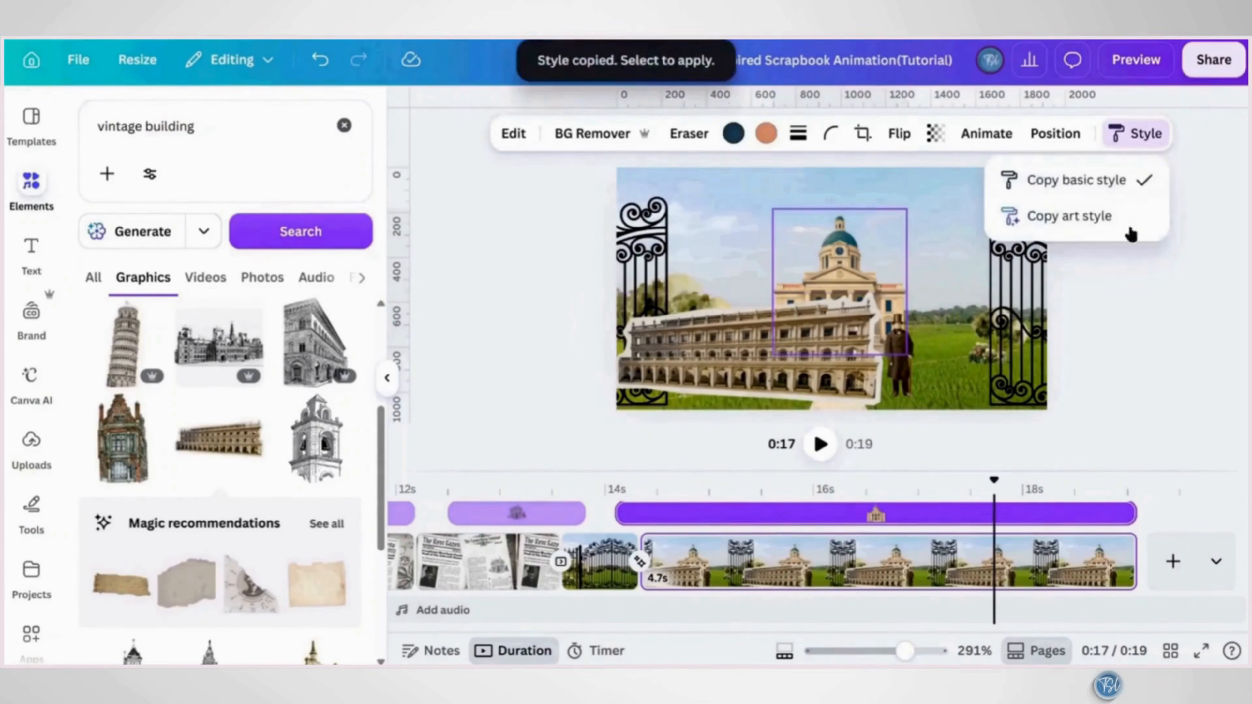
pyautogui.click(1128, 228)
pyautogui.click(742, 353)
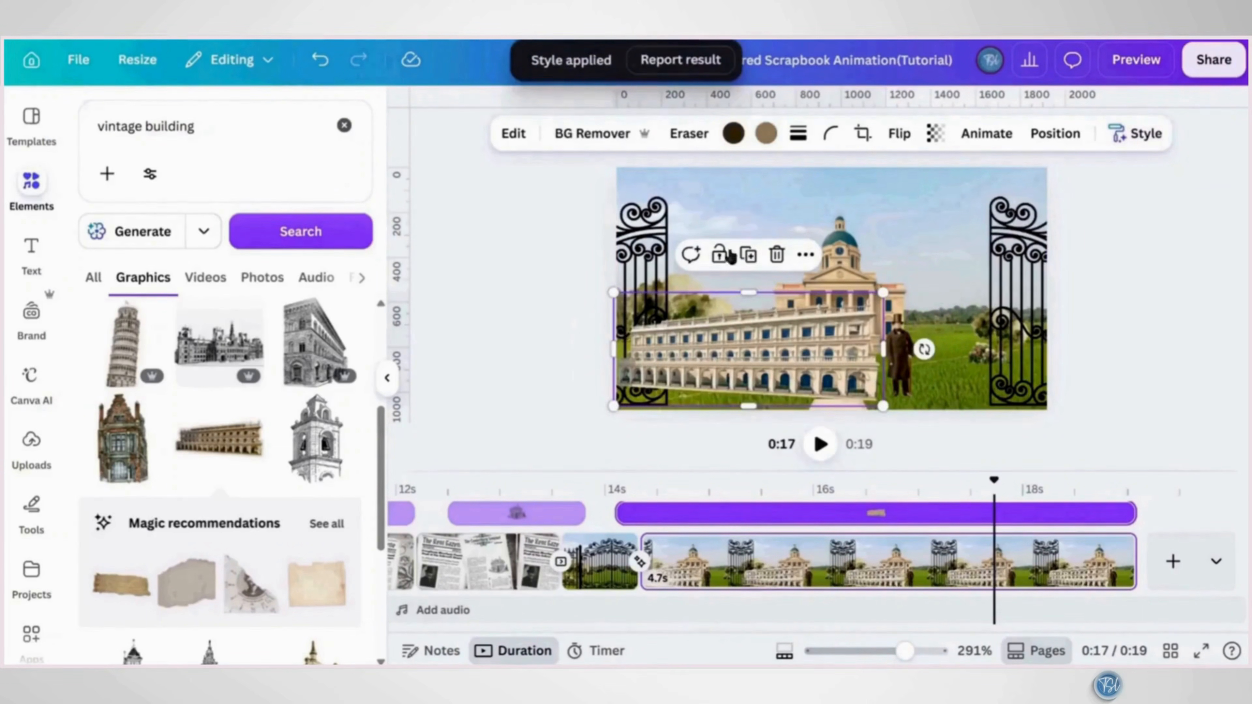
# Duplicate the arcaded building and flip one copy horizontally
pyautogui.click(745, 258)
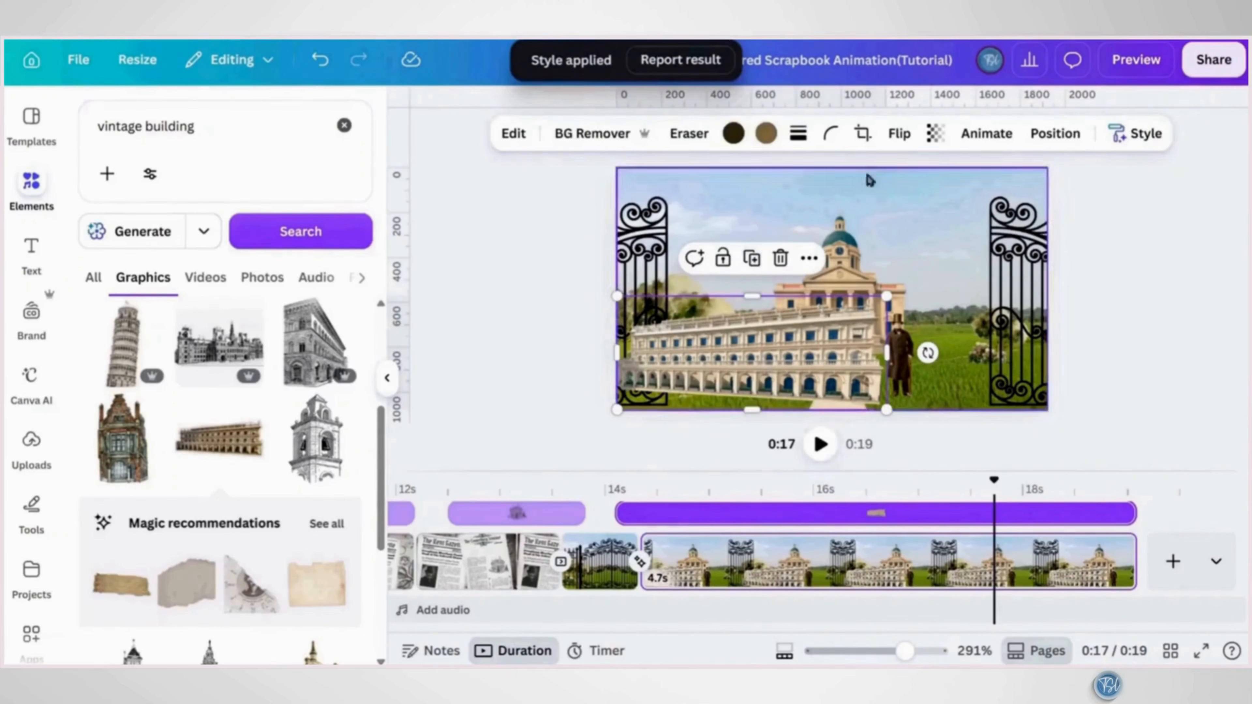
pyautogui.click(899, 133)
pyautogui.click(900, 180)
# Shrink both arcaded buildings and align them as matching wings on either side of the city hall
pyautogui.moveTo(810, 359); pyautogui.dragTo(690, 336)
pyautogui.moveTo(517, 276); pyautogui.dragTo(614, 314)
pyautogui.moveTo(700, 348); pyautogui.dragTo(700, 320)
pyautogui.click(981, 340)
pyautogui.moveTo(1158, 393); pyautogui.dragTo(1064, 342)
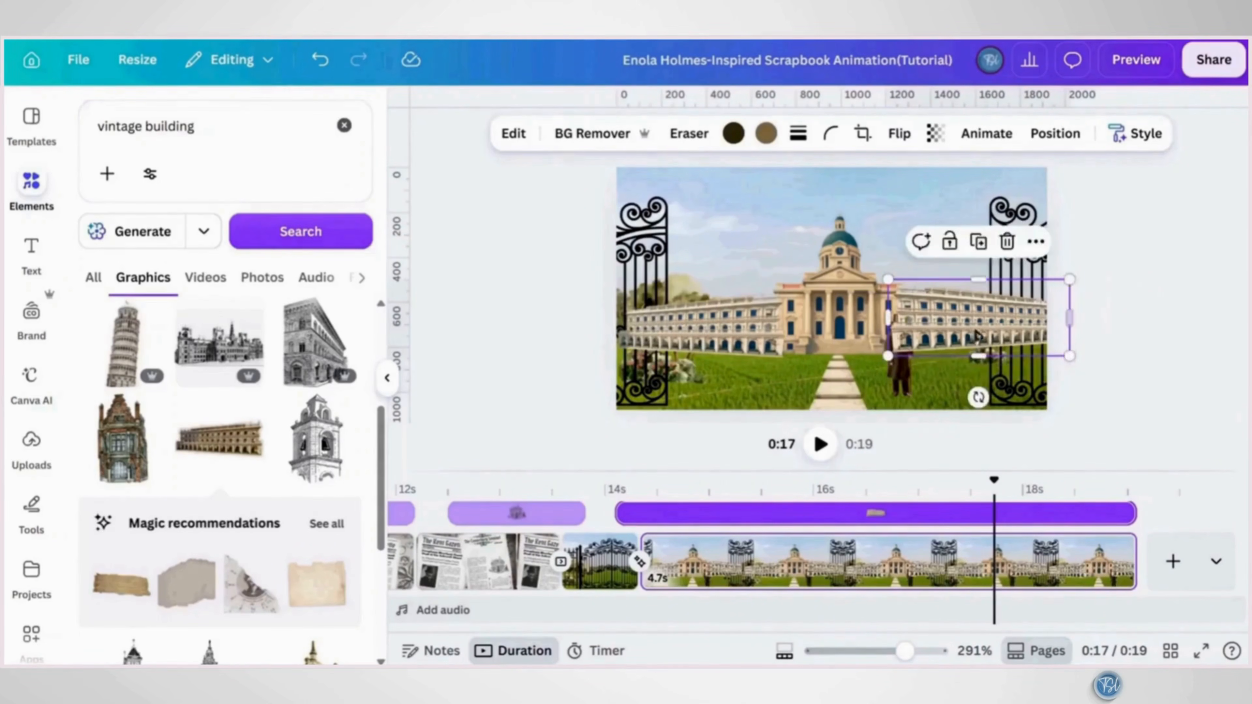
# Move both arcaded wings back in the layer order, behind the gates and the gentleman
pyautogui.click(700, 320)
pyautogui.click(1034, 143)
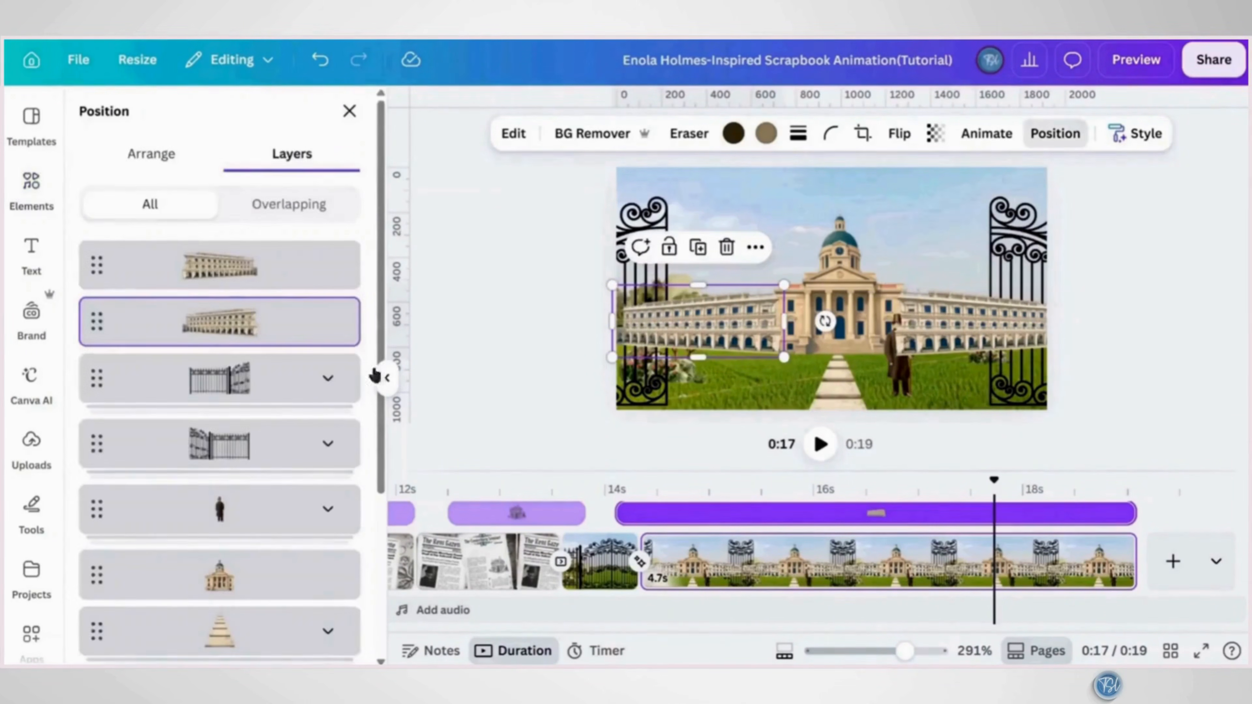
pyautogui.moveTo(254, 355); pyautogui.dragTo(273, 488)
pyautogui.scroll(3, 257, 271)
pyautogui.moveTo(257, 271); pyautogui.dragTo(266, 546)
# Search the photos for "A tall, conical evergreen tree" and add the isolated dark green conifer to the page
pyautogui.click(349, 111)
pyautogui.click(344, 126)
pyautogui.hotkey('ctrl', 'v')
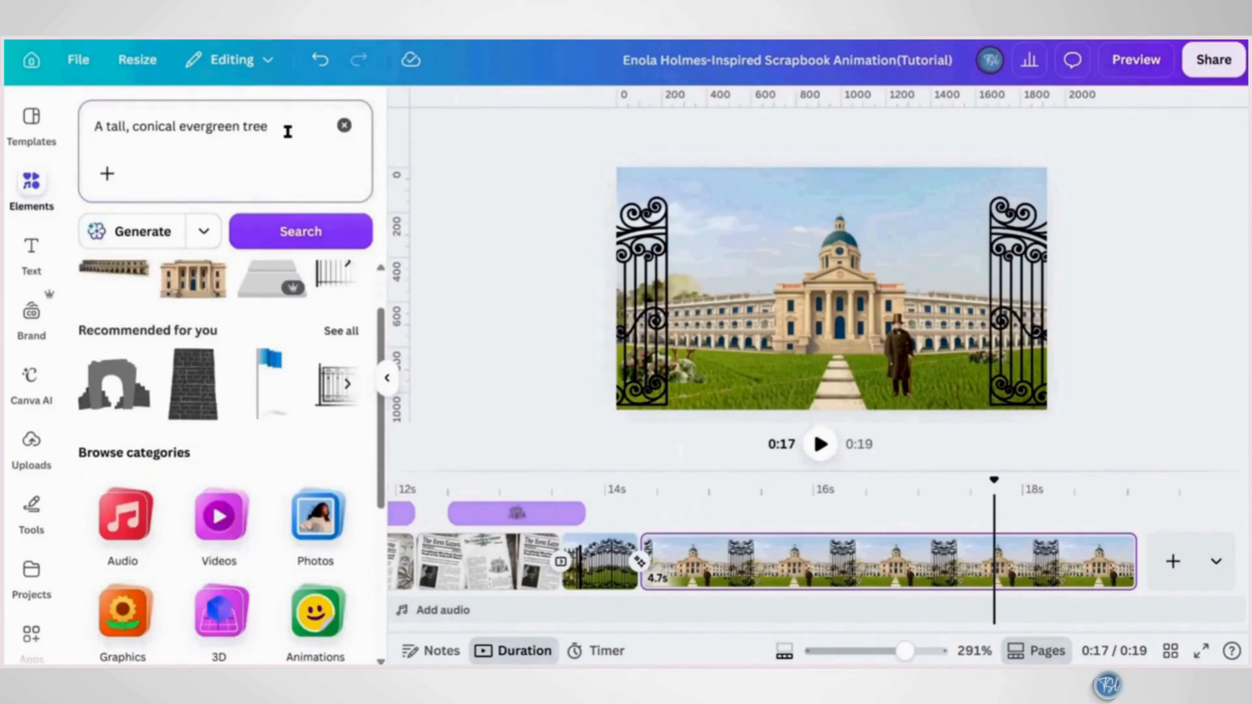
pyautogui.press('Return')
pyautogui.scroll(-5, 350, 327)
pyautogui.click(349, 323)
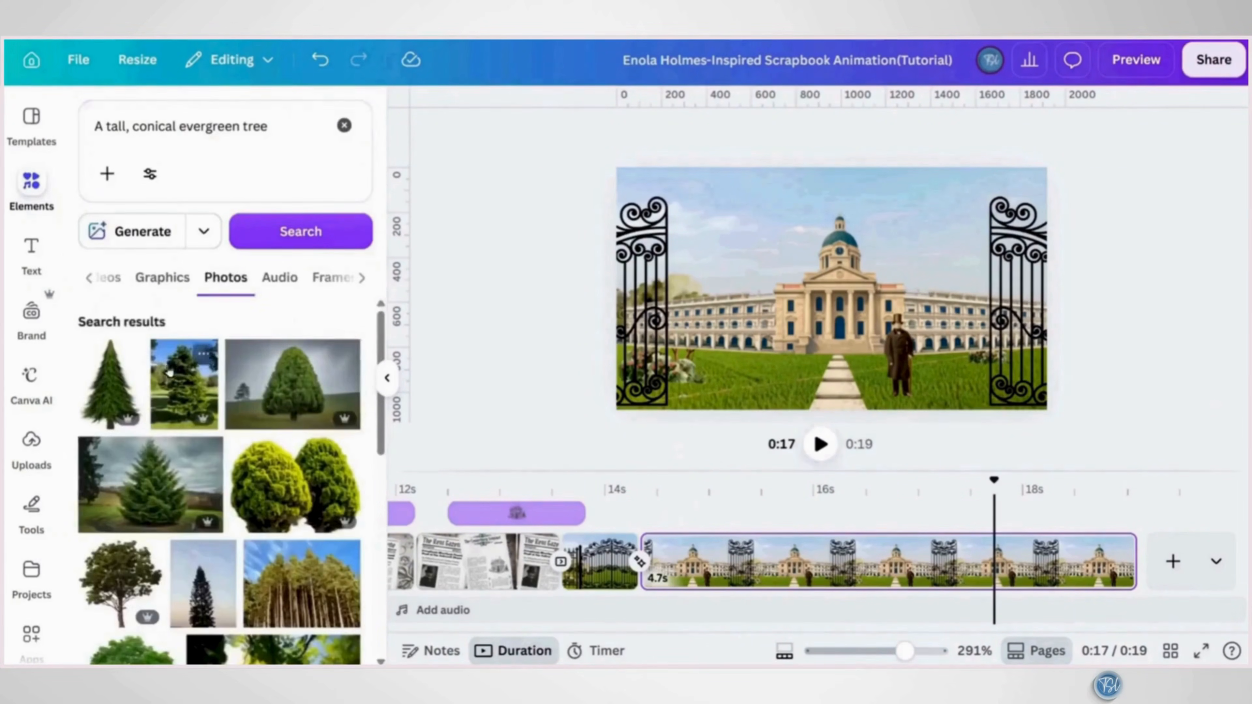
pyautogui.click(130, 354)
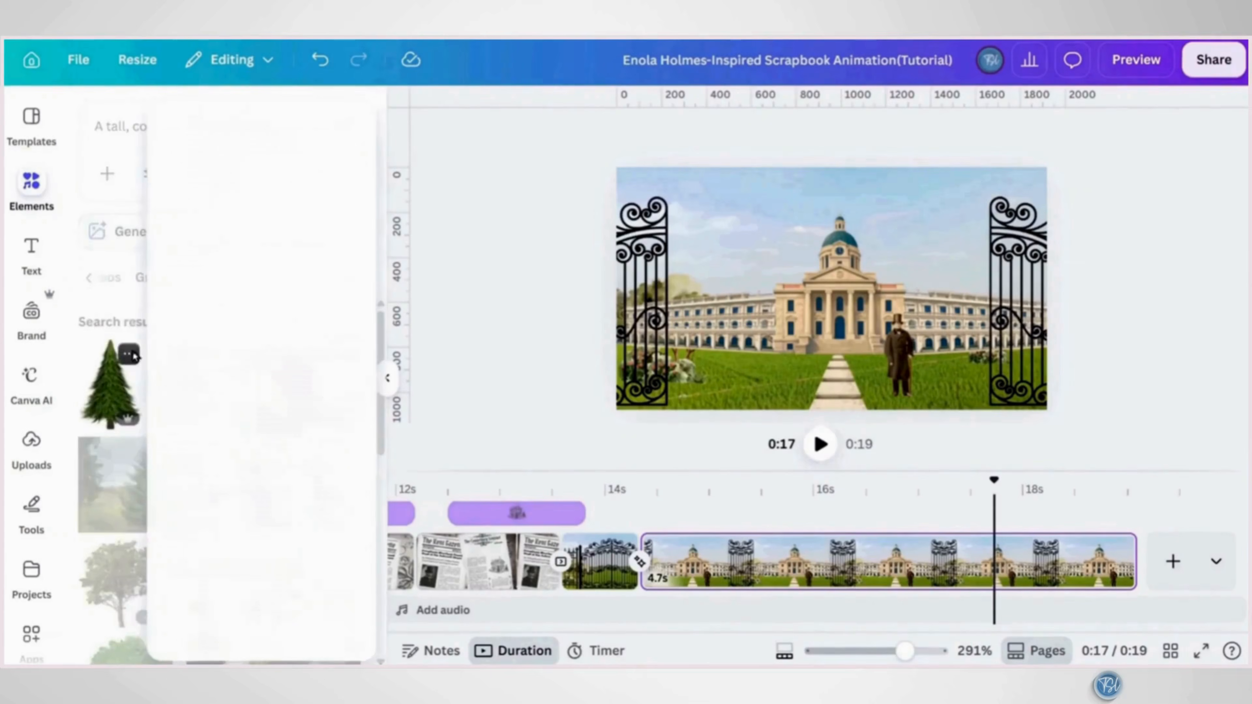
pyautogui.click(134, 403)
pyautogui.click(121, 397)
# Shrink the evergreen tree and position matching small copies on the lawn on either side of the stone path
pyautogui.moveTo(901, 192); pyautogui.dragTo(826, 298)
pyautogui.moveTo(793, 348); pyautogui.dragTo(735, 348)
pyautogui.moveTo(769, 298); pyautogui.dragTo(745, 328)
pyautogui.moveTo(731, 353); pyautogui.dragTo(945, 353)
pyautogui.click(722, 285)
pyautogui.moveTo(721, 353); pyautogui.dragTo(756, 348)
pyautogui.click(945, 355)
pyautogui.moveTo(966, 382); pyautogui.dragTo(973, 328)
pyautogui.moveTo(757, 355); pyautogui.dragTo(741, 364)
pyautogui.moveTo(758, 334); pyautogui.dragTo(758, 364)
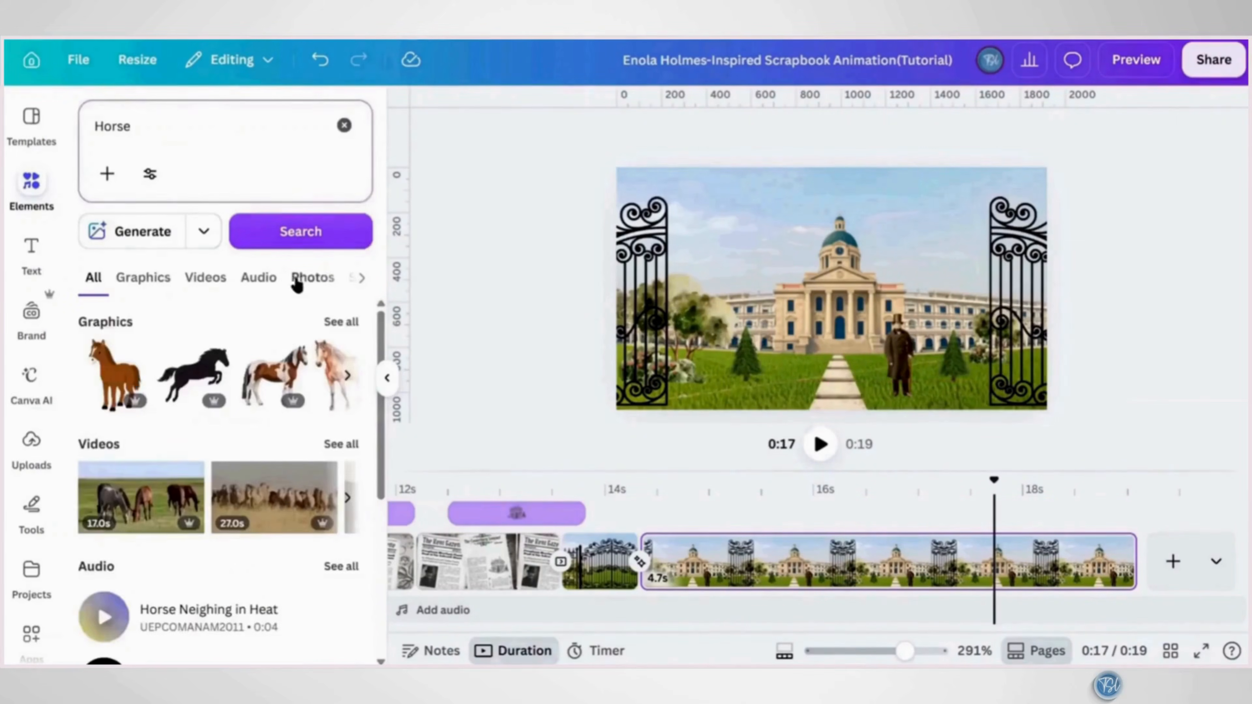
# Add the isolated brown running horse from the Horse photos, shrink it and place it on the lawn beside the gentleman
pyautogui.click(297, 279)
pyautogui.scroll(-3, 277, 472)
pyautogui.click(346, 381)
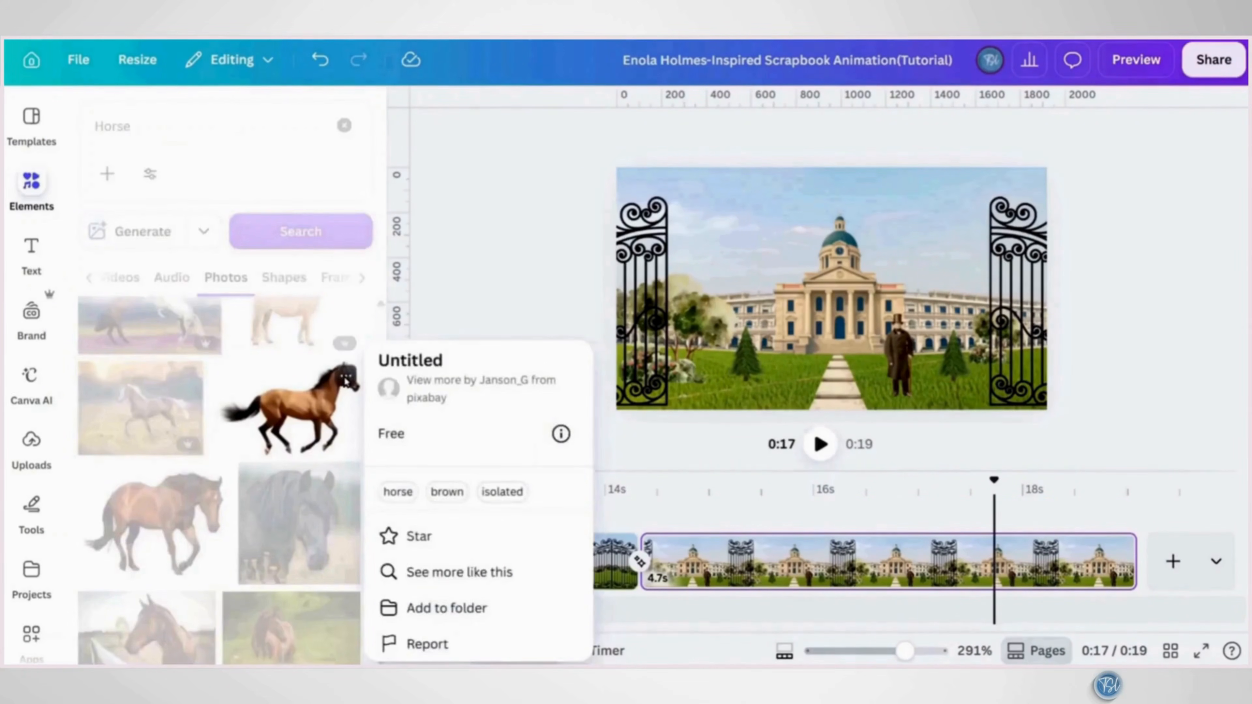
pyautogui.click(329, 411)
pyautogui.click(310, 421)
pyautogui.moveTo(983, 192); pyautogui.dragTo(816, 302)
pyautogui.moveTo(759, 346); pyautogui.dragTo(618, 381)
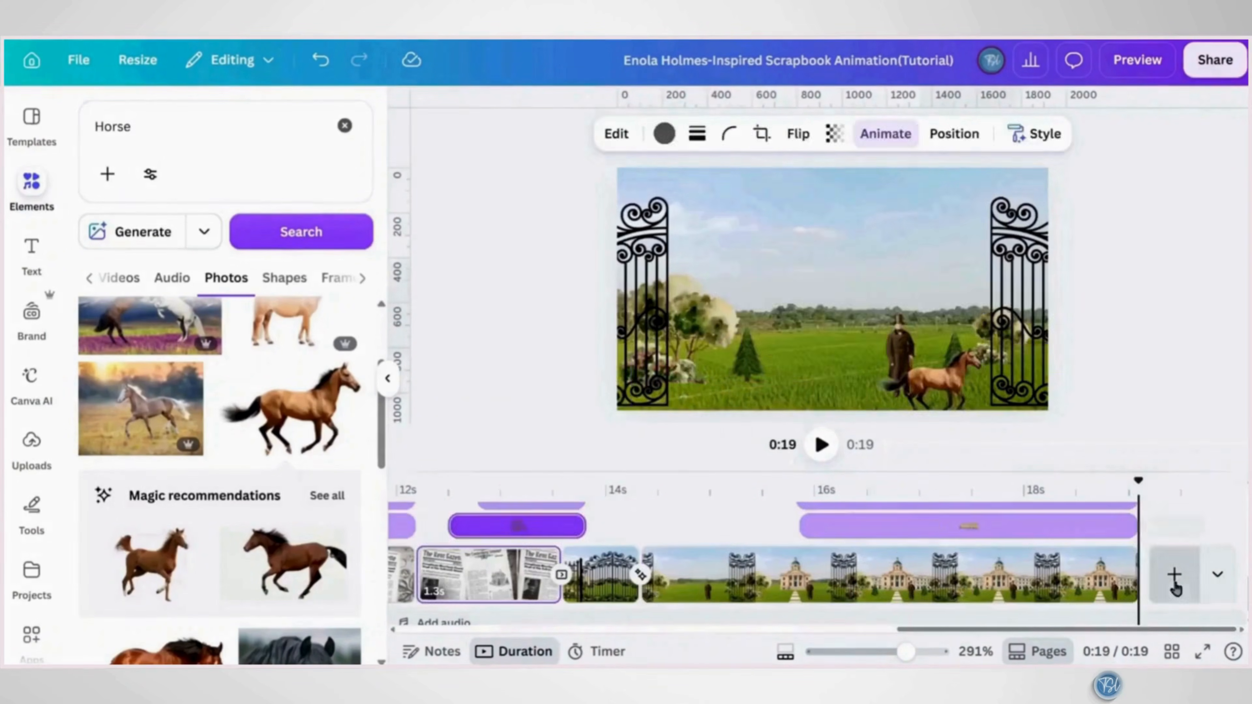
# Add a new blank page at the end and search the graphics for "Vintage Compass Illustration"
pyautogui.click(1172, 561)
pyautogui.click(345, 126)
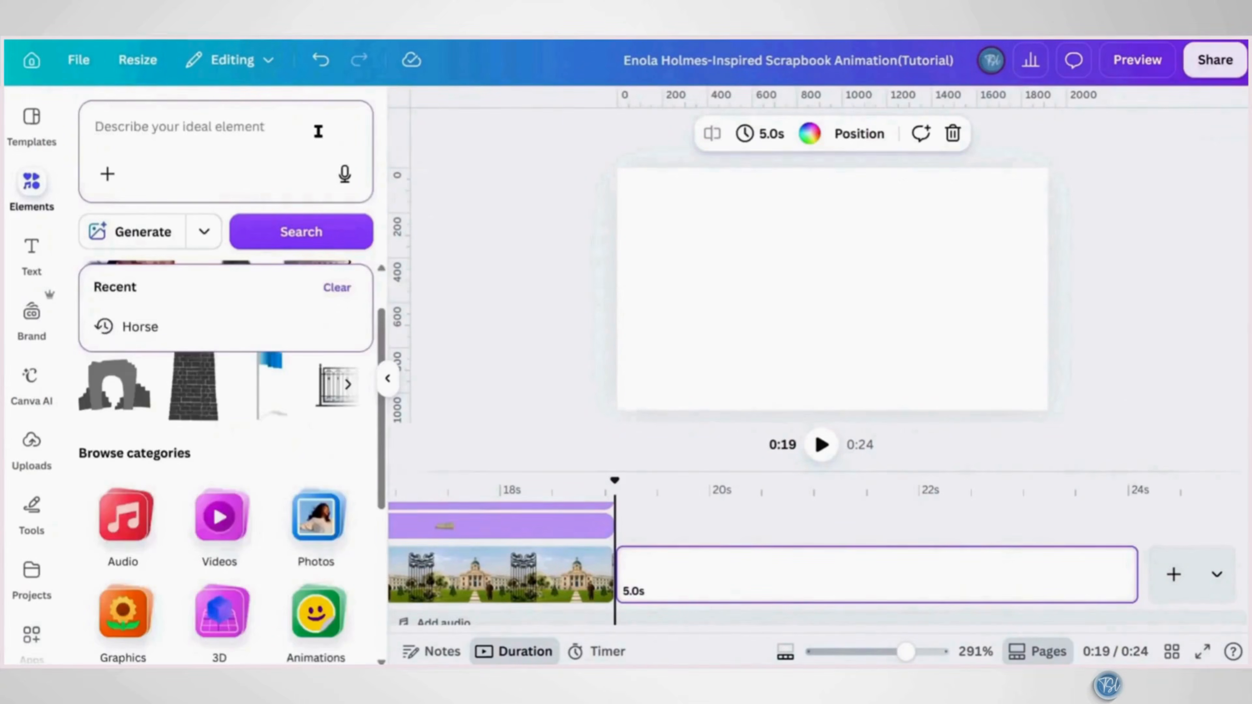
pyautogui.hotkey('ctrl', 'v')
pyautogui.press('Return')
pyautogui.click(142, 277)
pyautogui.scroll(-5, 222, 493)
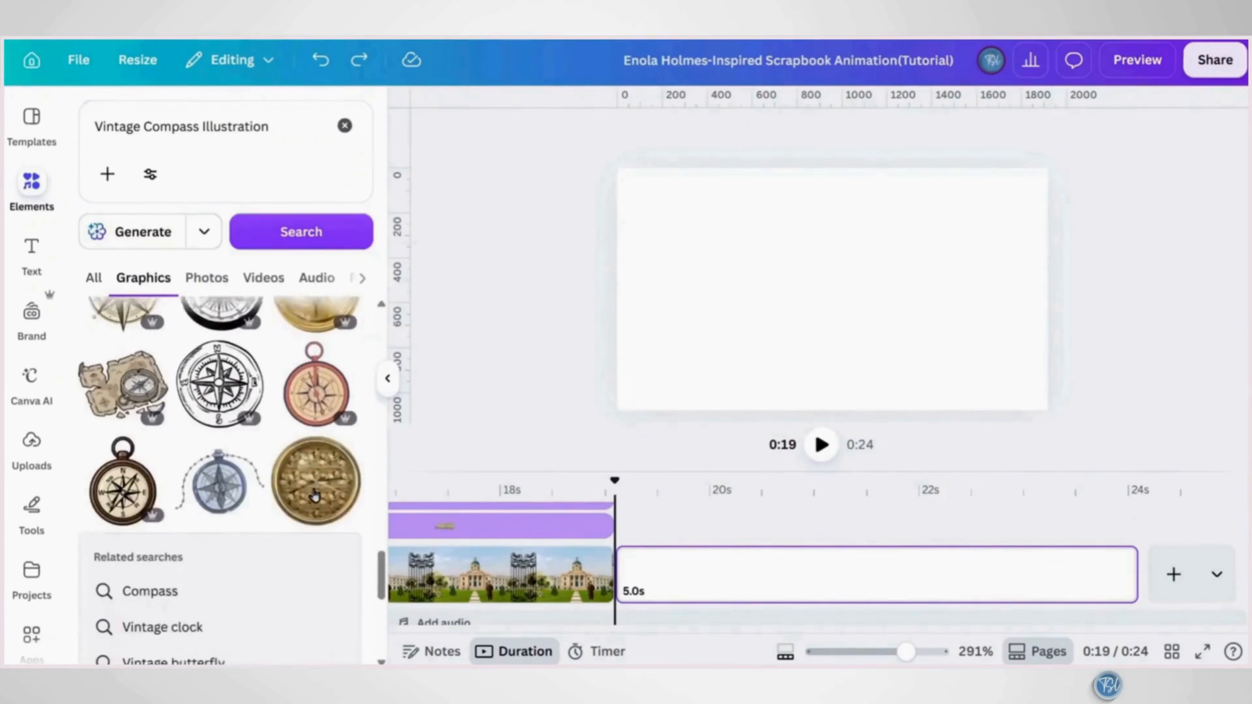
# Add the gold vintage compass with the red and black needle to the new page
pyautogui.click(251, 475)
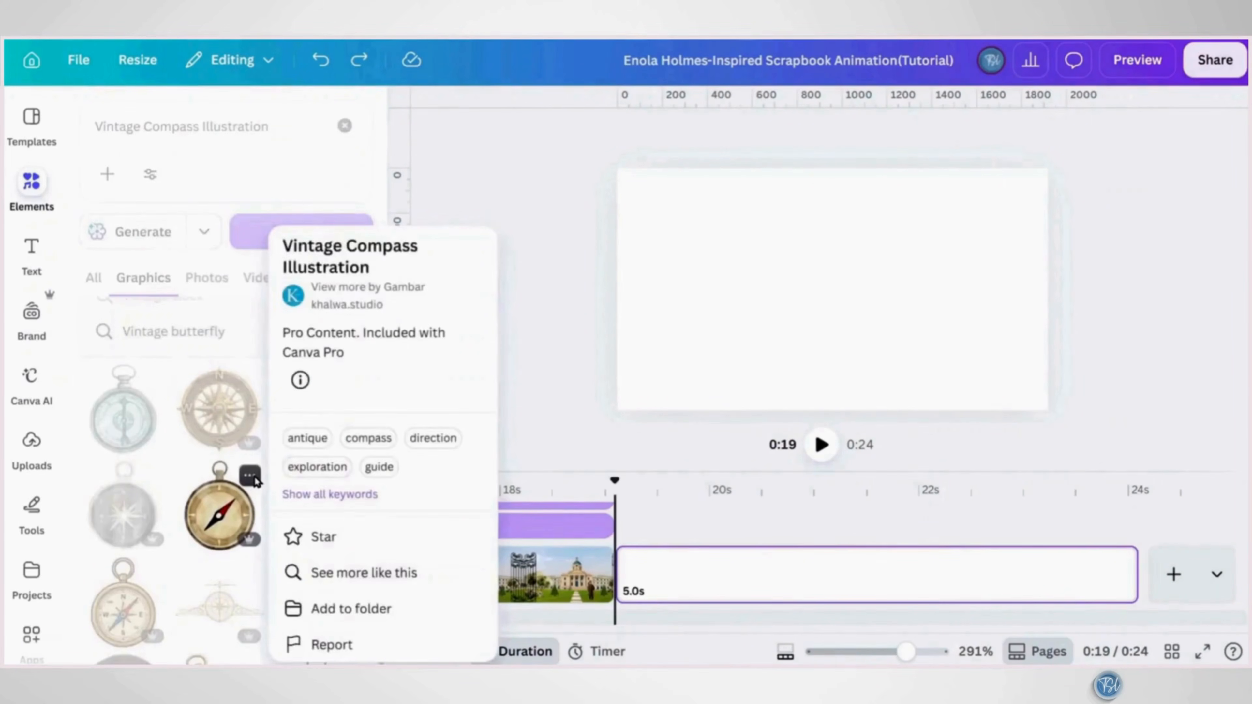
pyautogui.click(217, 523)
pyautogui.click(217, 522)
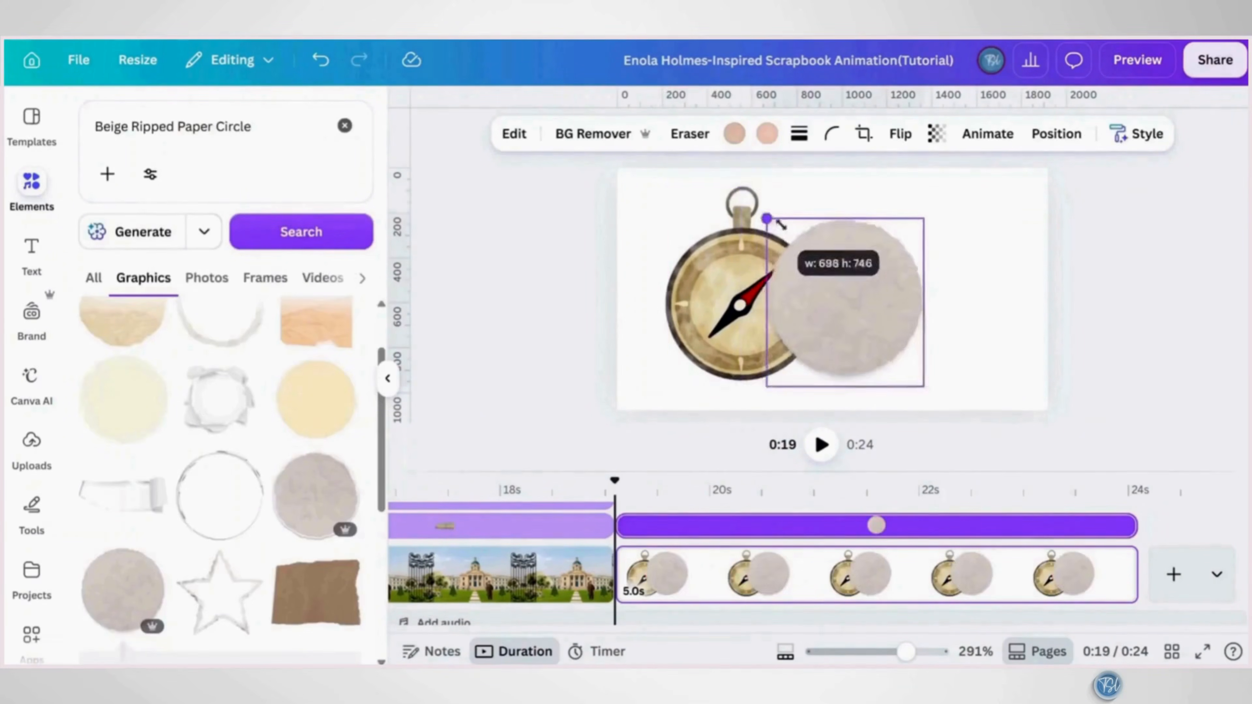
# Resize the beige ripped paper circle, ornate round frame and compass wind rose, and spread them out beside the compass
pyautogui.moveTo(780, 224); pyautogui.dragTo(803, 254)
pyautogui.click(874, 271)
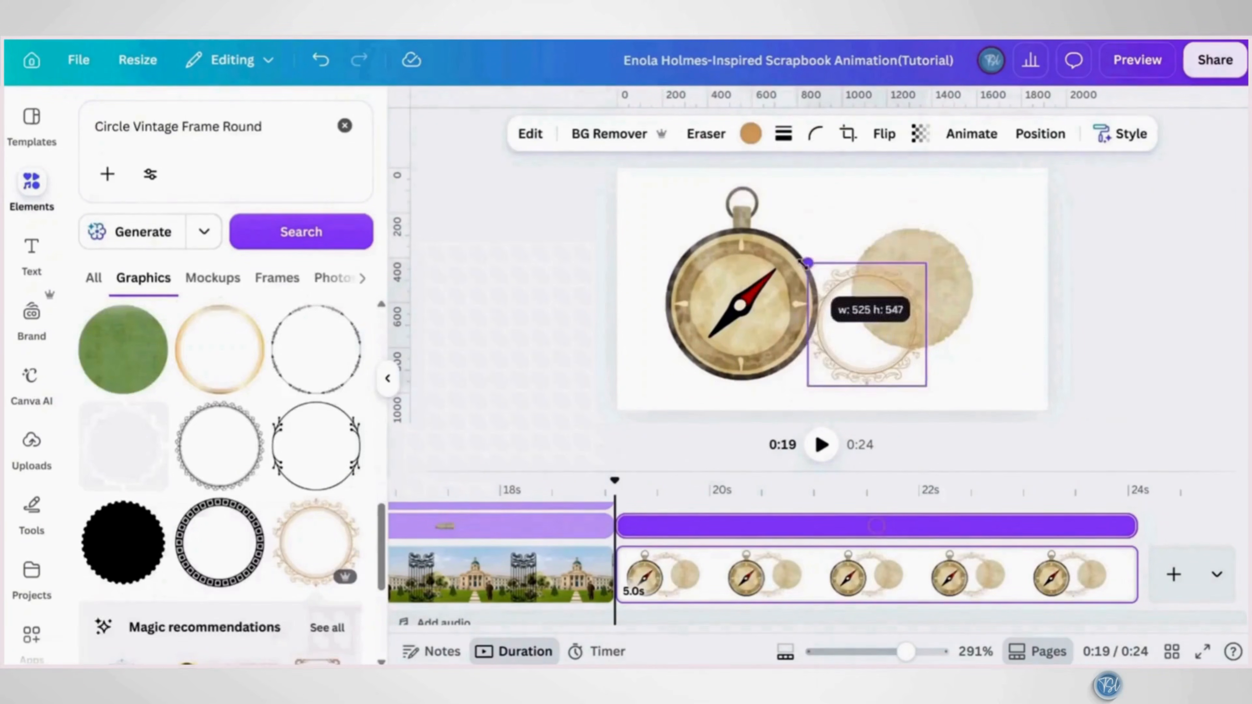
pyautogui.moveTo(807, 262); pyautogui.dragTo(828, 237)
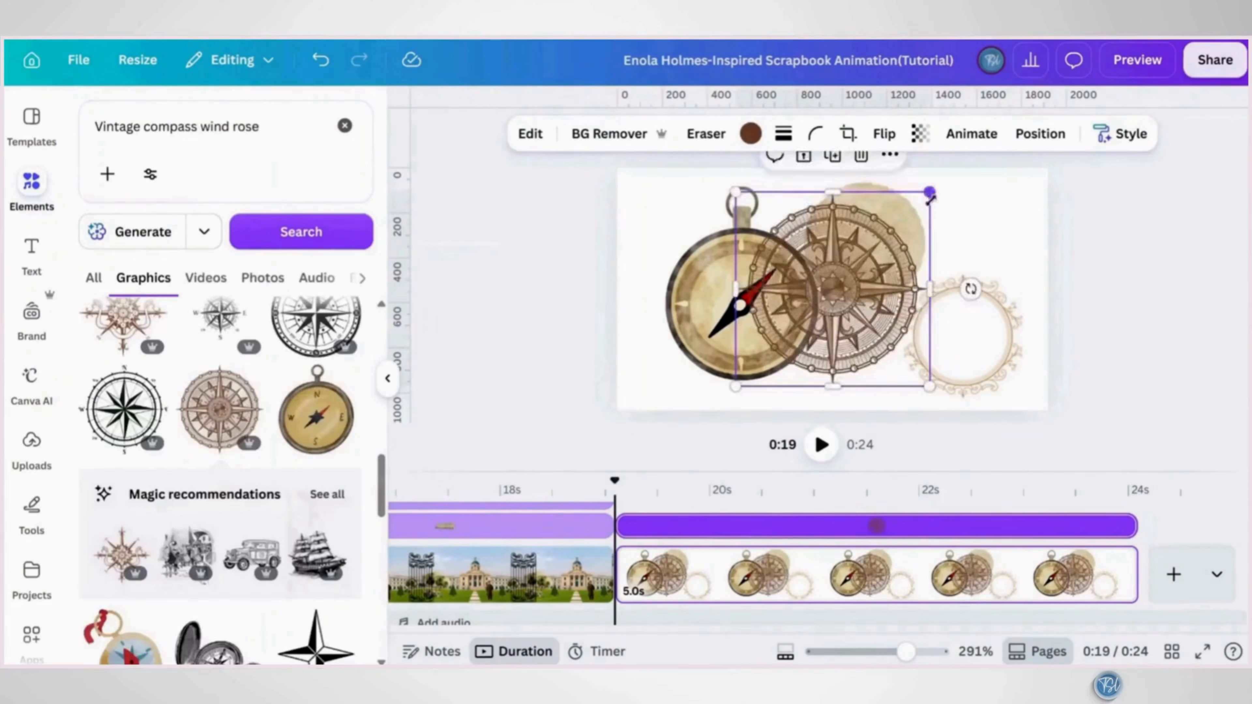
pyautogui.moveTo(931, 199); pyautogui.dragTo(866, 309)
pyautogui.moveTo(943, 284); pyautogui.dragTo(1023, 205)
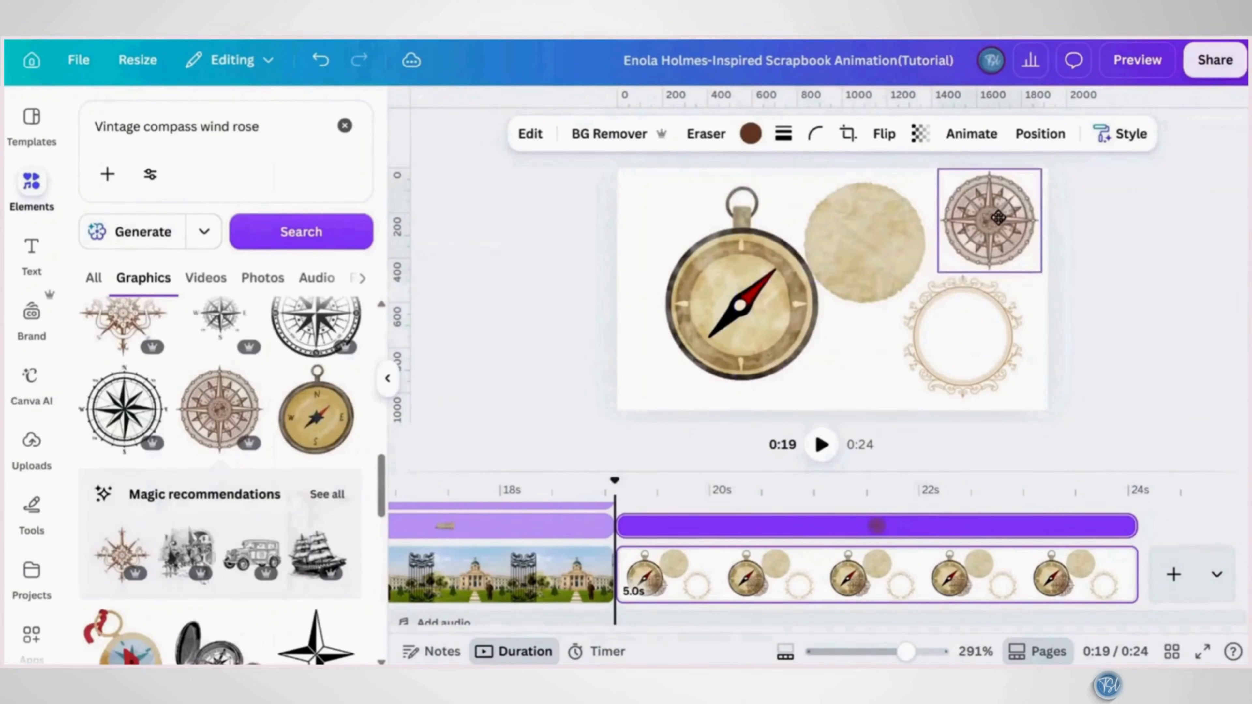
# Add a circle shape to the compass page, resize it and give it a solid outline
pyautogui.click(857, 372)
pyautogui.click(387, 379)
pyautogui.press('c')
pyautogui.moveTo(707, 325); pyautogui.dragTo(756, 373)
pyautogui.click(323, 134)
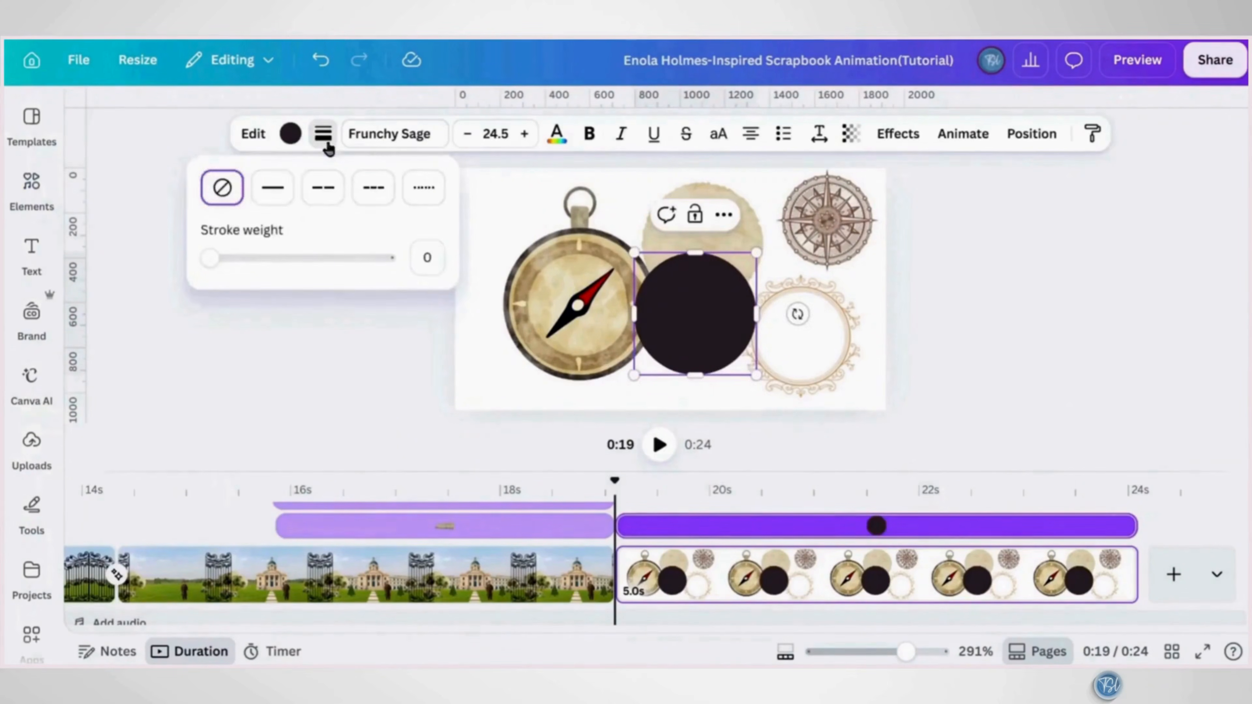
pyautogui.click(274, 190)
# Fill the circle with the tan brown taken from the compass's photo colors
pyautogui.click(275, 133)
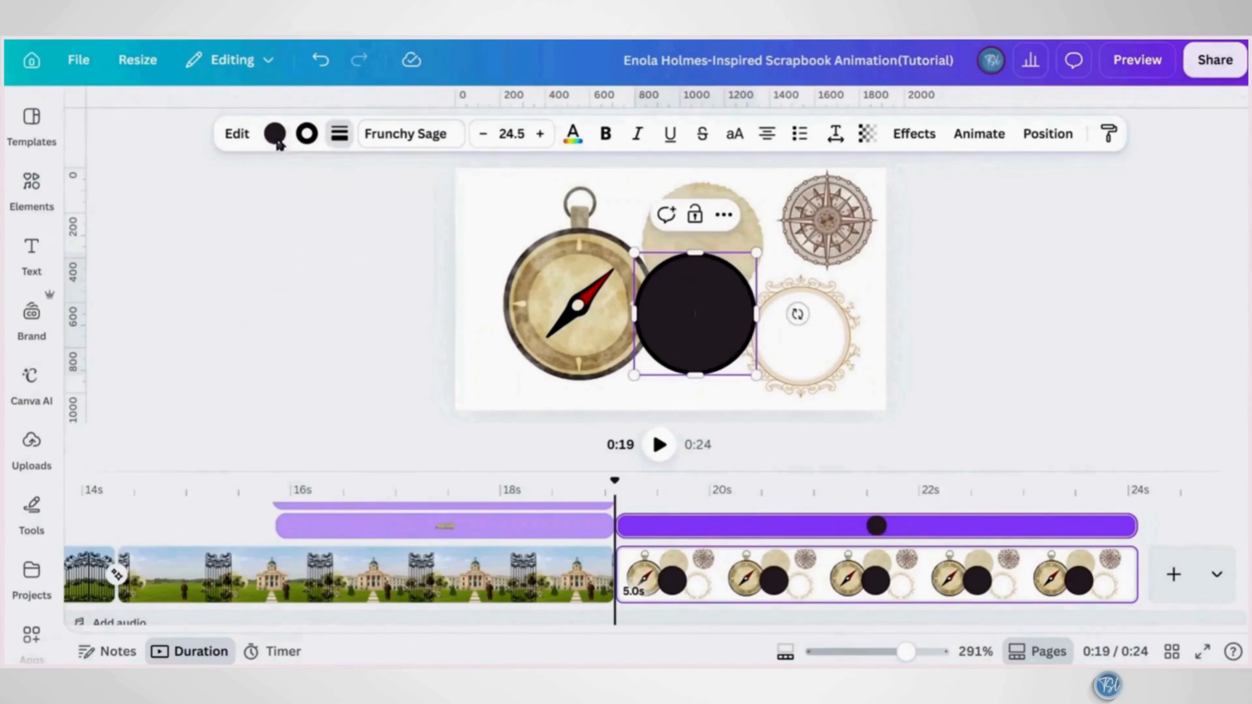
pyautogui.scroll(-3, 253, 462)
pyautogui.scroll(-2, 253, 463)
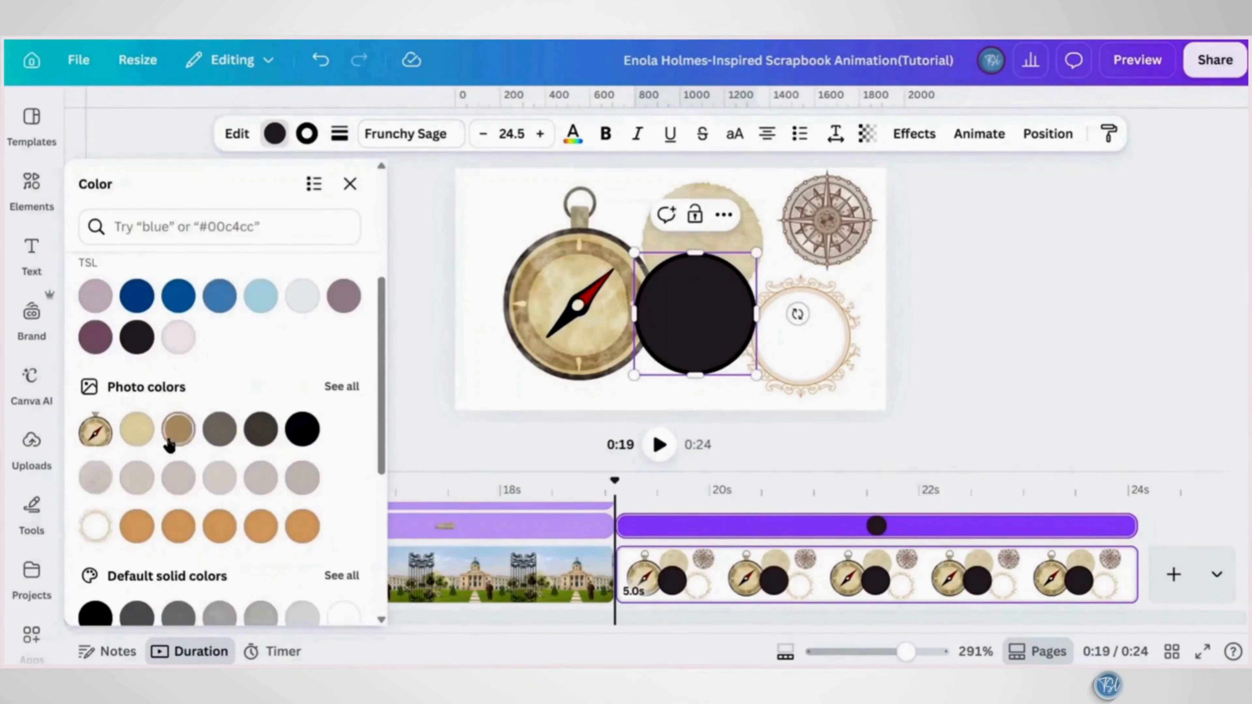
pyautogui.click(178, 429)
pyautogui.click(350, 186)
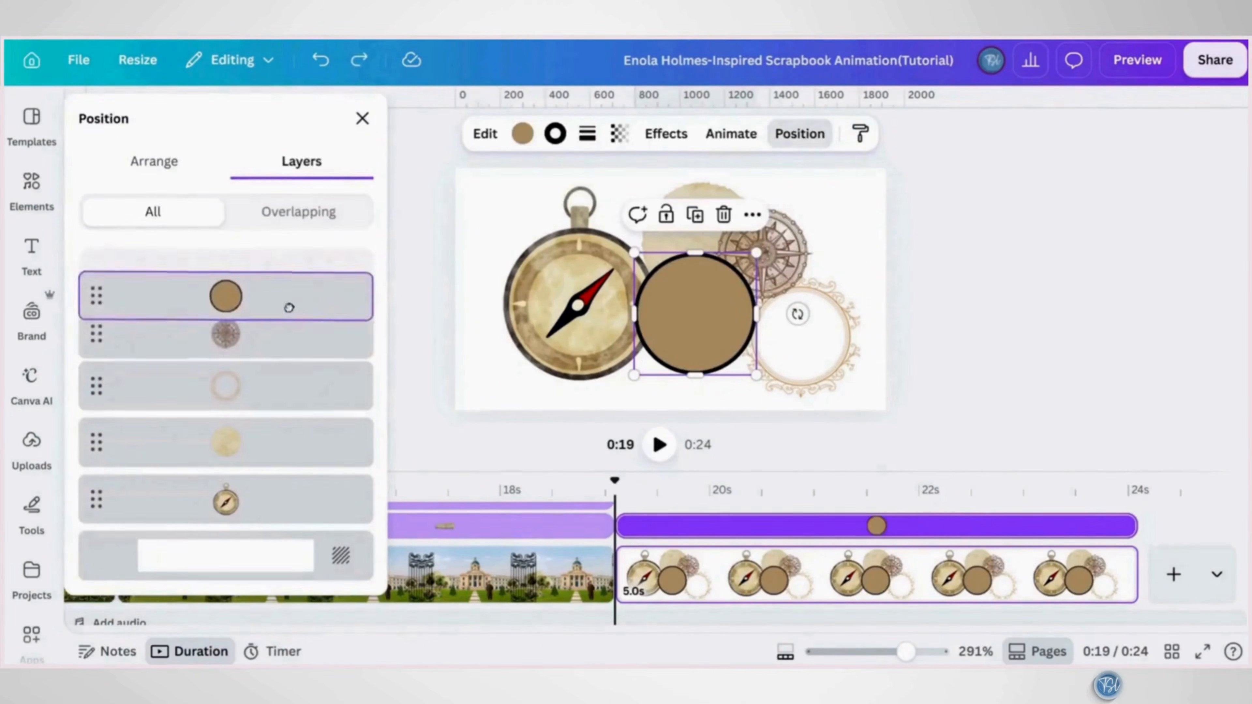
# Layer the brown circle behind the wind rose, then center and enlarge the rose to fill the circle
pyautogui.moveTo(288, 310); pyautogui.dragTo(293, 358)
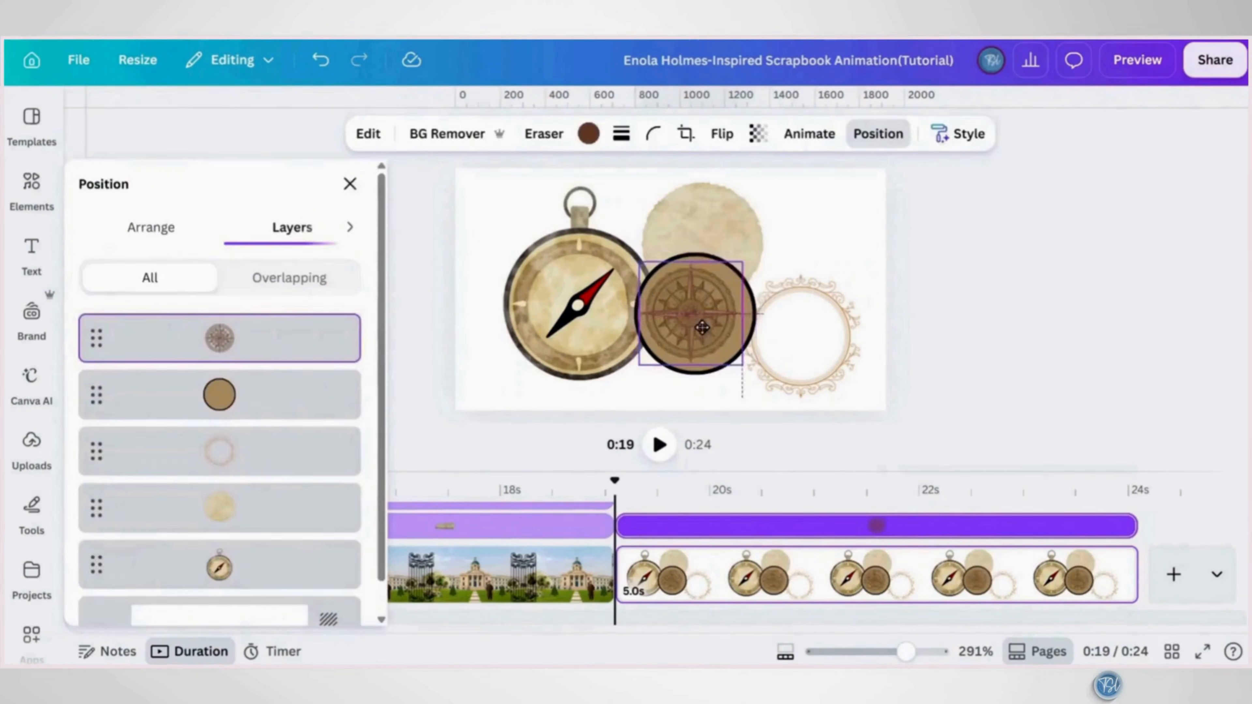
pyautogui.moveTo(703, 327); pyautogui.dragTo(697, 318)
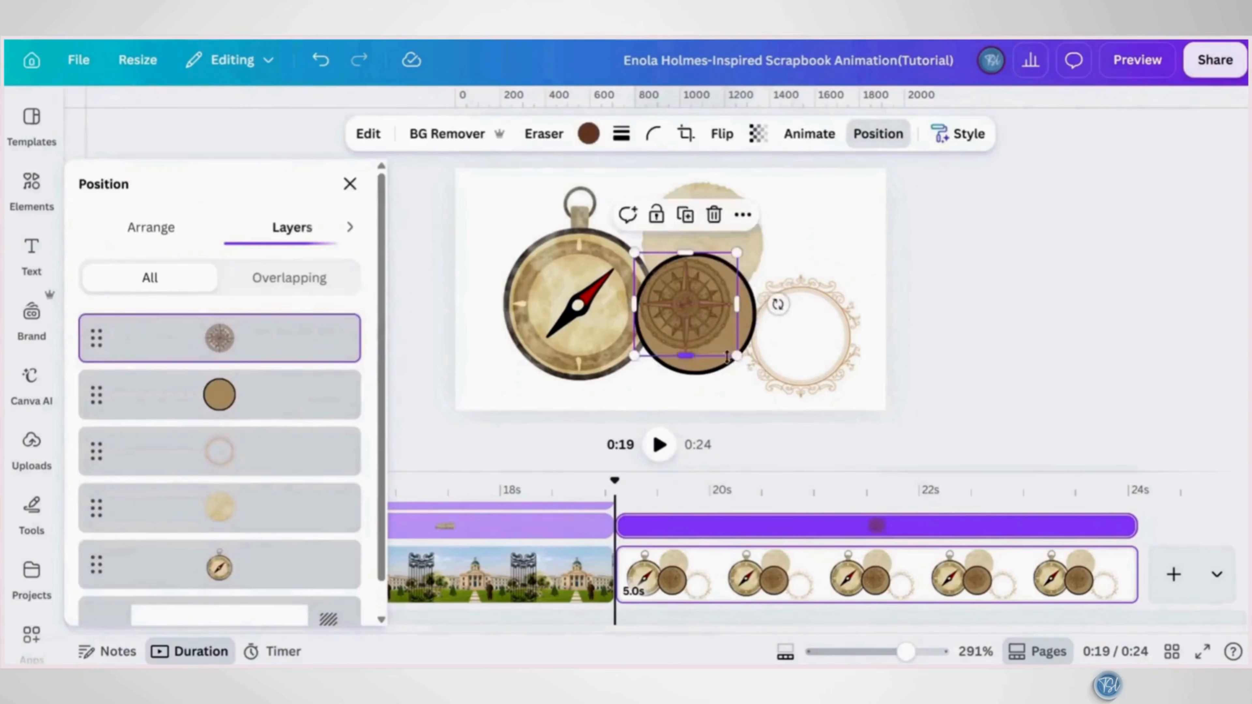
pyautogui.moveTo(738, 356); pyautogui.dragTo(762, 380)
# Group the wind rose with its brown circle and place them in the page's upper-right area
pyautogui.moveTo(706, 330); pyautogui.dragTo(796, 248)
pyautogui.keyDown('shift'); pyautogui.click(704, 328); pyautogui.keyUp('shift')
pyautogui.click(628, 212)
# Erase the needle and hanging ring from the gold compass and move the empty dial to the page's upper-left area
pyautogui.click(605, 305)
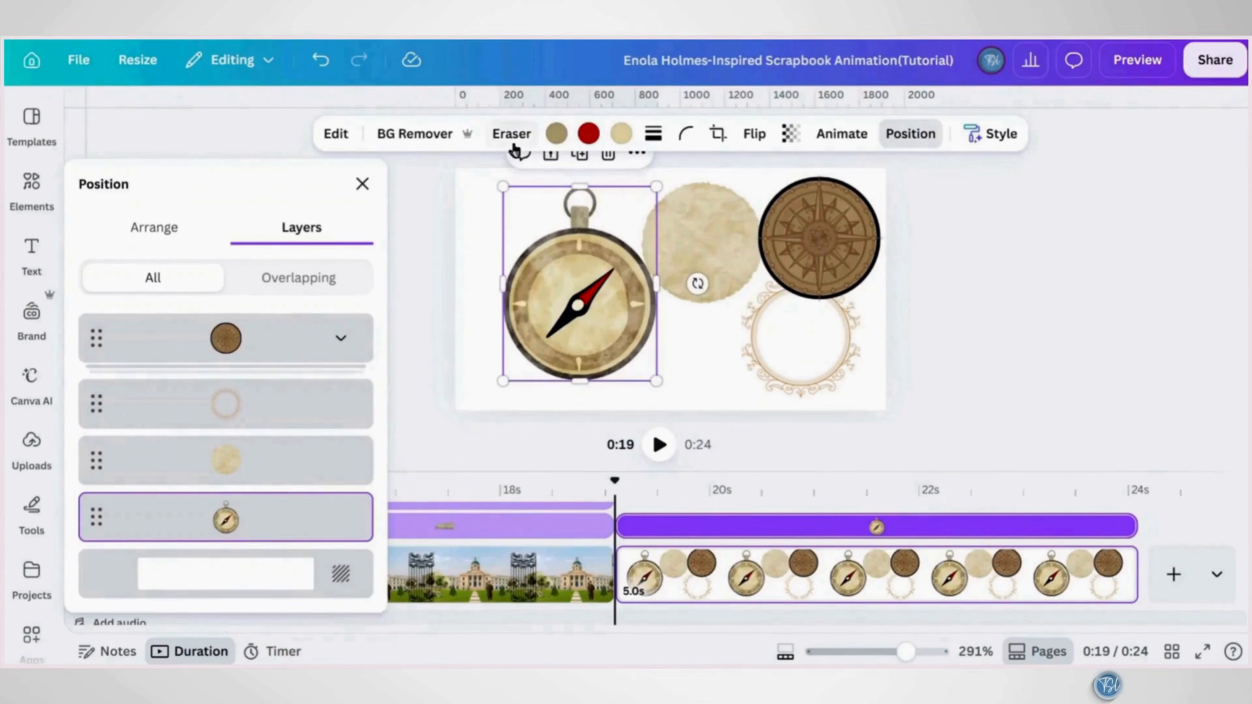
pyautogui.click(510, 134)
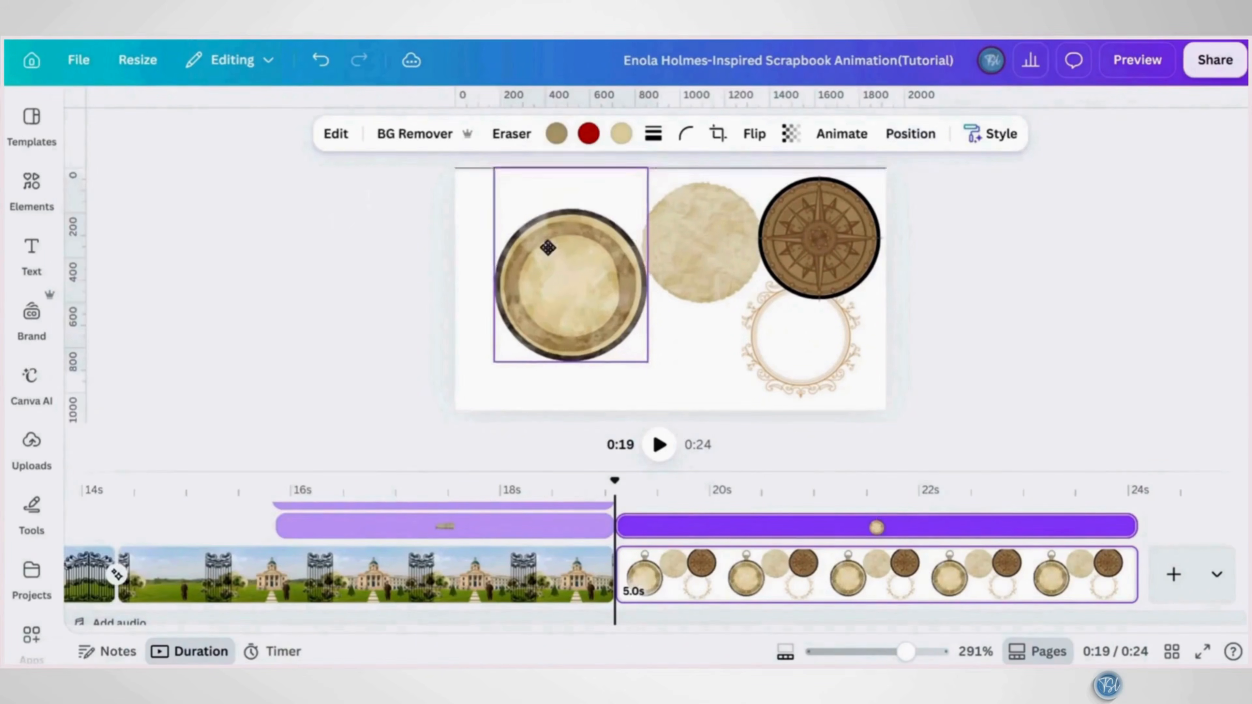
pyautogui.moveTo(548, 247); pyautogui.dragTo(531, 213)
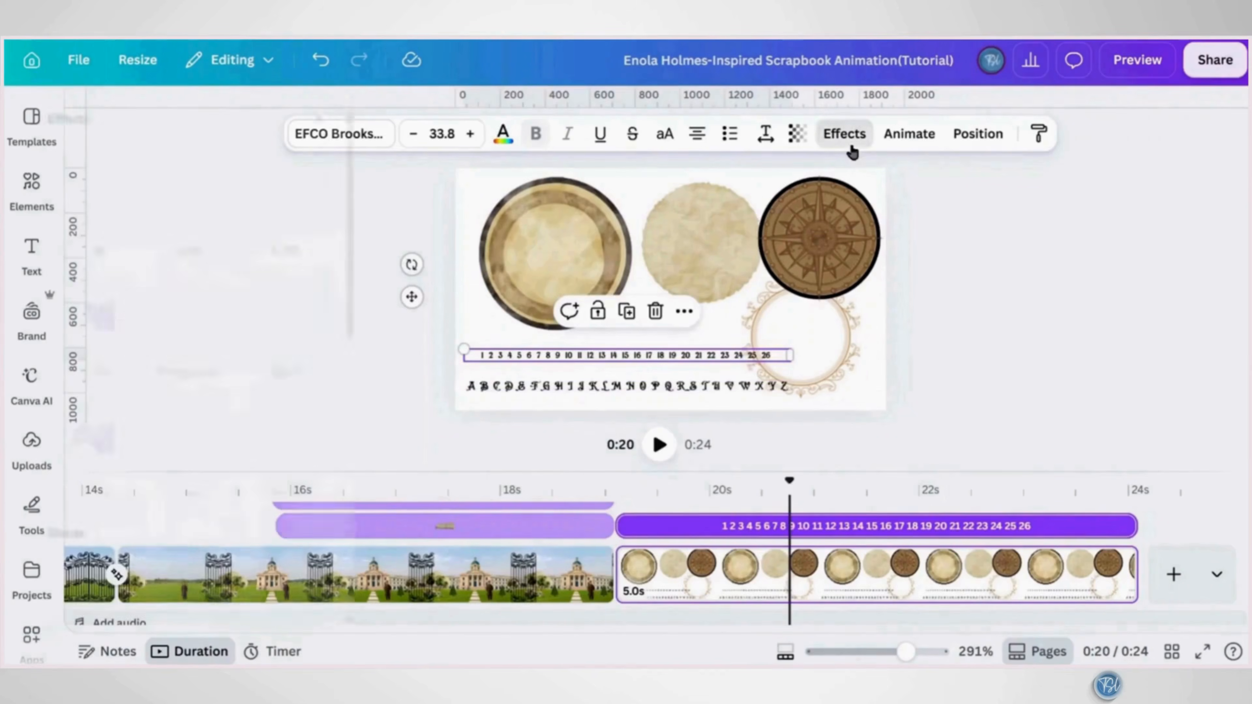
# Apply the Curve effect to the 1–26 number text and set the curve to 55 to form a ring
pyautogui.click(843, 133)
pyautogui.scroll(-5, 267, 493)
pyautogui.click(137, 443)
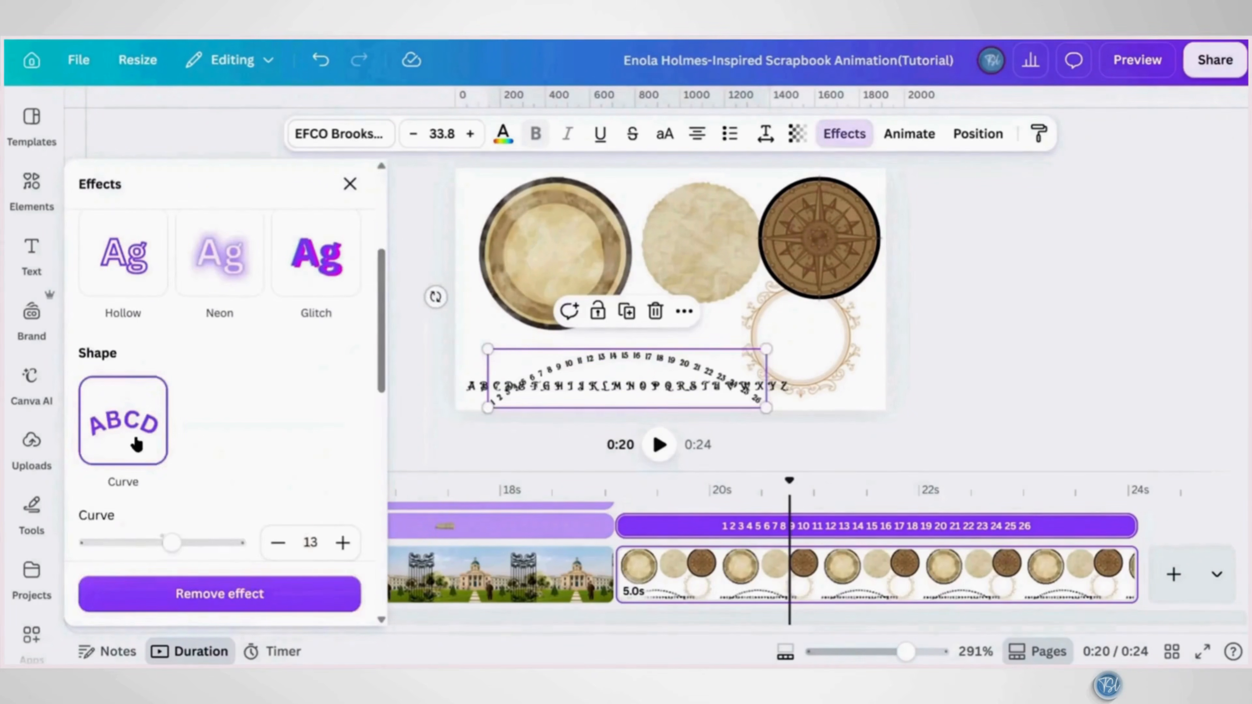
pyautogui.moveTo(618, 375); pyautogui.dragTo(624, 268)
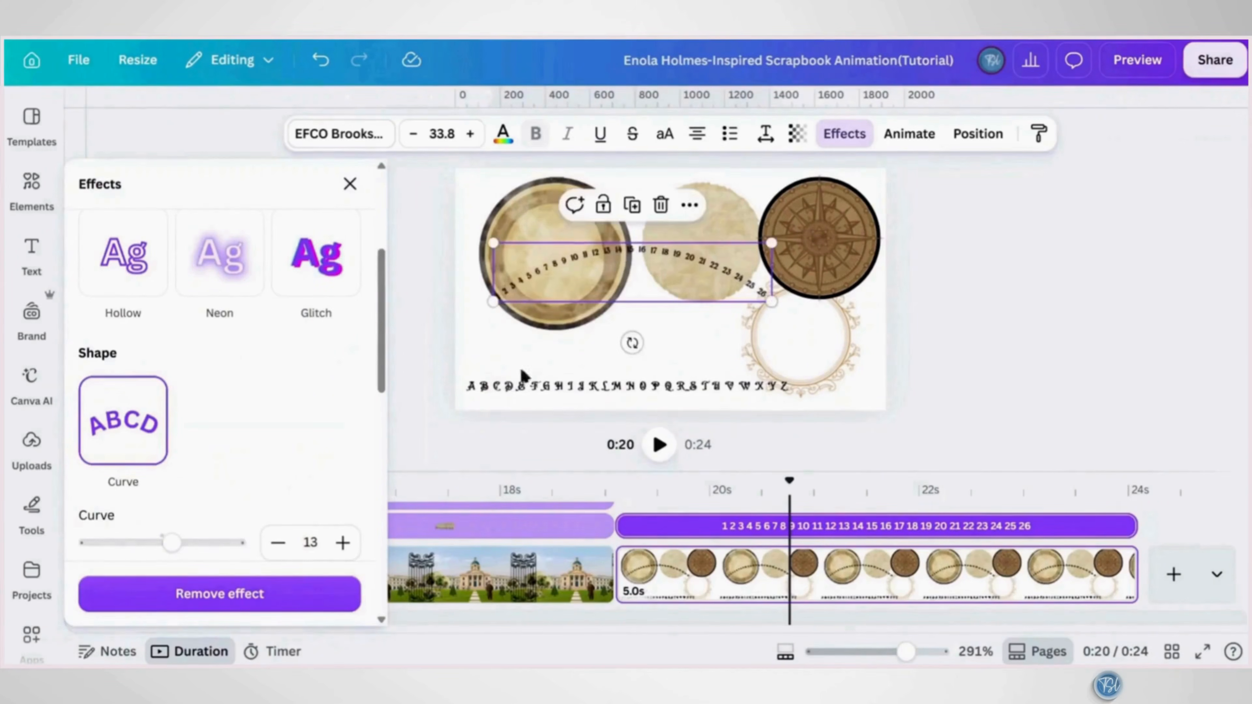
pyautogui.moveTo(178, 545); pyautogui.dragTo(202, 542)
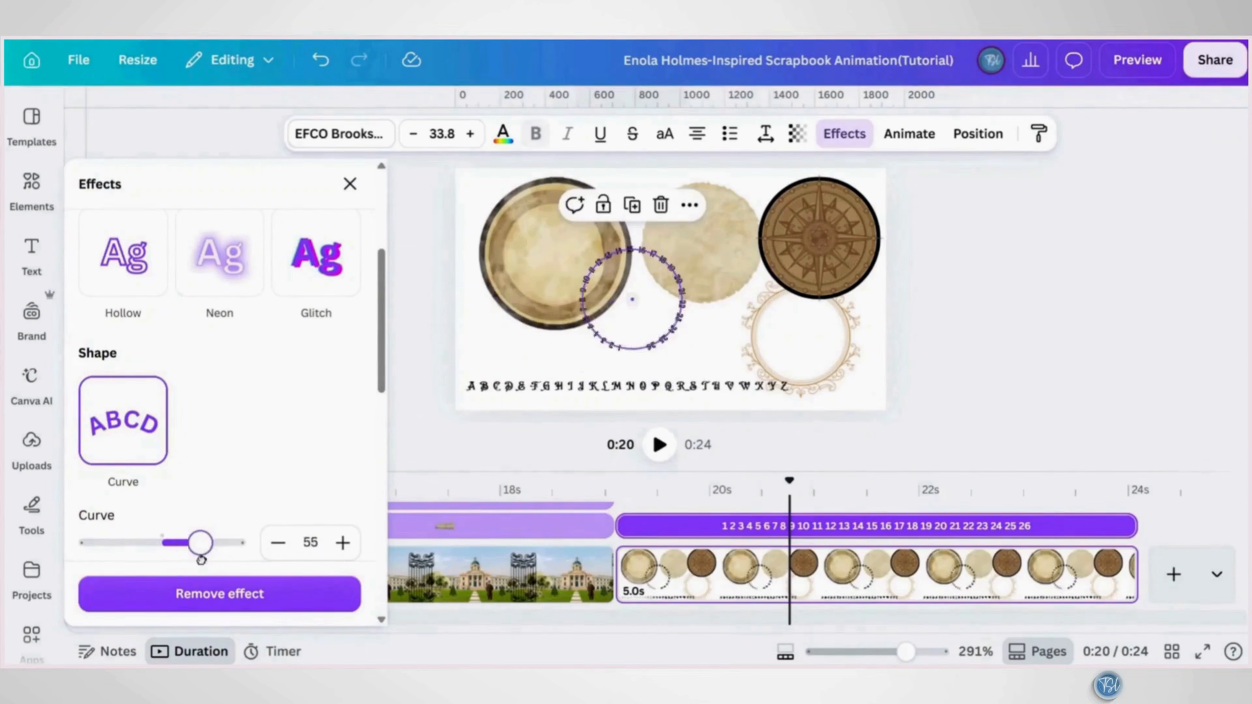
# Enlarge the number ring to size 44, fit it to the dial's outer band and group it with the dial
pyautogui.moveTo(629, 279); pyautogui.dragTo(539, 245)
pyautogui.moveTo(598, 307); pyautogui.dragTo(632, 341)
pyautogui.moveTo(567, 285); pyautogui.dragTo(568, 275)
pyautogui.keyDown('shift'); pyautogui.click(561, 328); pyautogui.keyUp('shift')
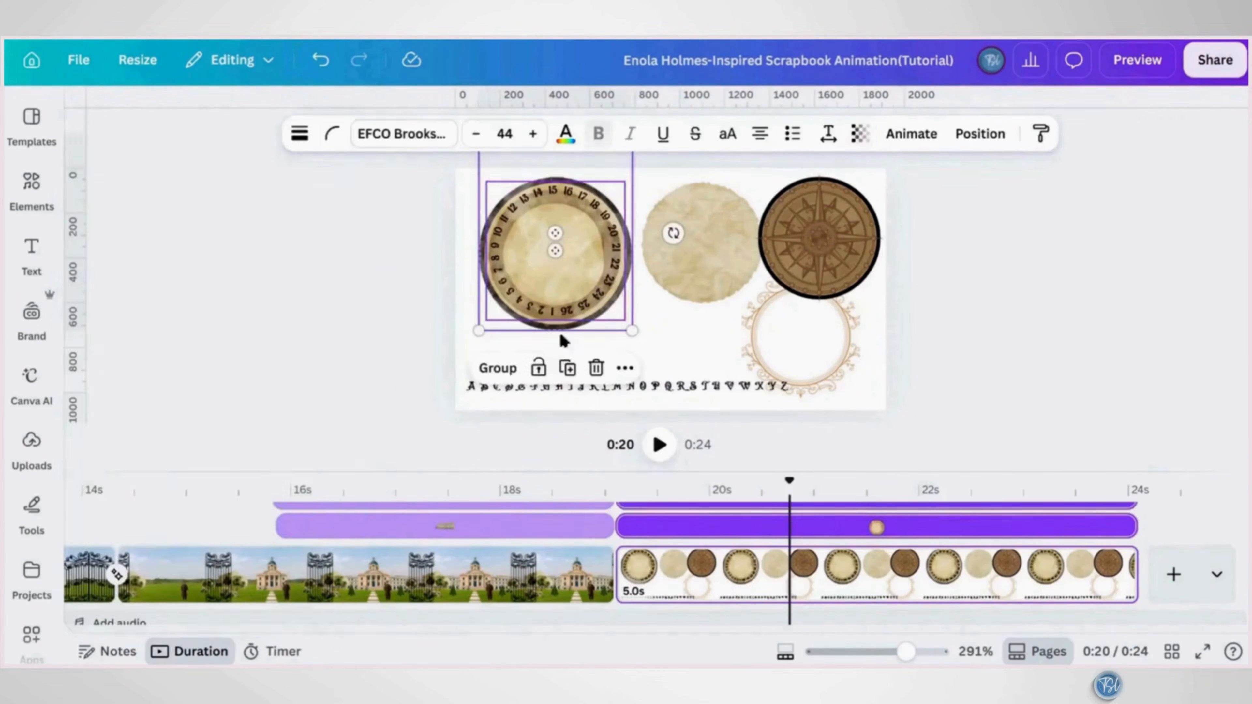
pyautogui.click(498, 367)
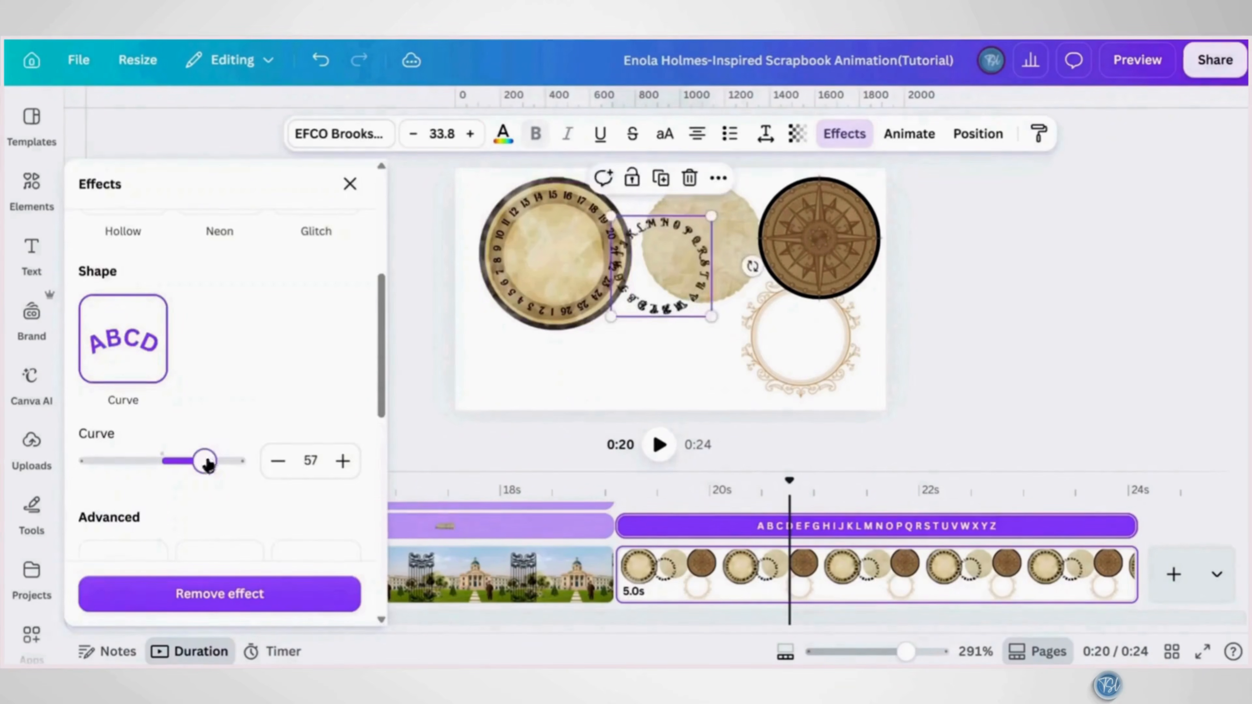
# Curve the A–Z text around the beige paper circle, group them and center the smaller letter disc on the dial
pyautogui.moveTo(204, 461); pyautogui.dragTo(199, 461)
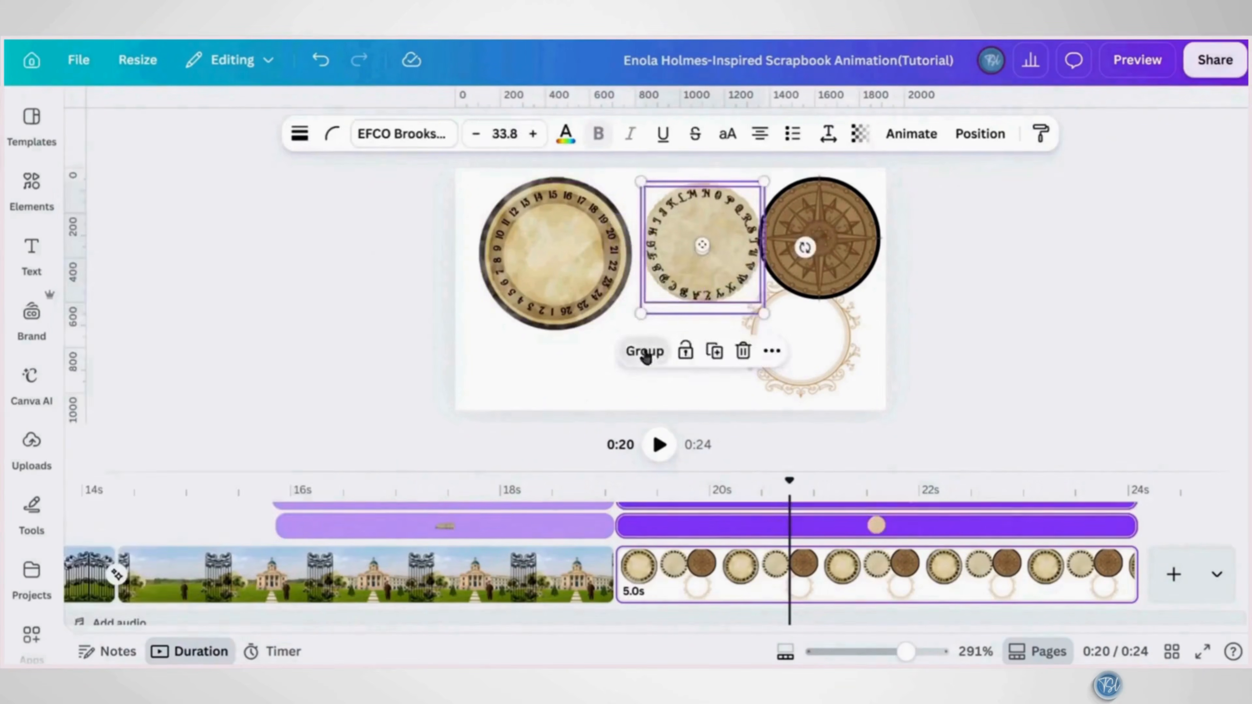
pyautogui.moveTo(700, 249); pyautogui.dragTo(555, 254)
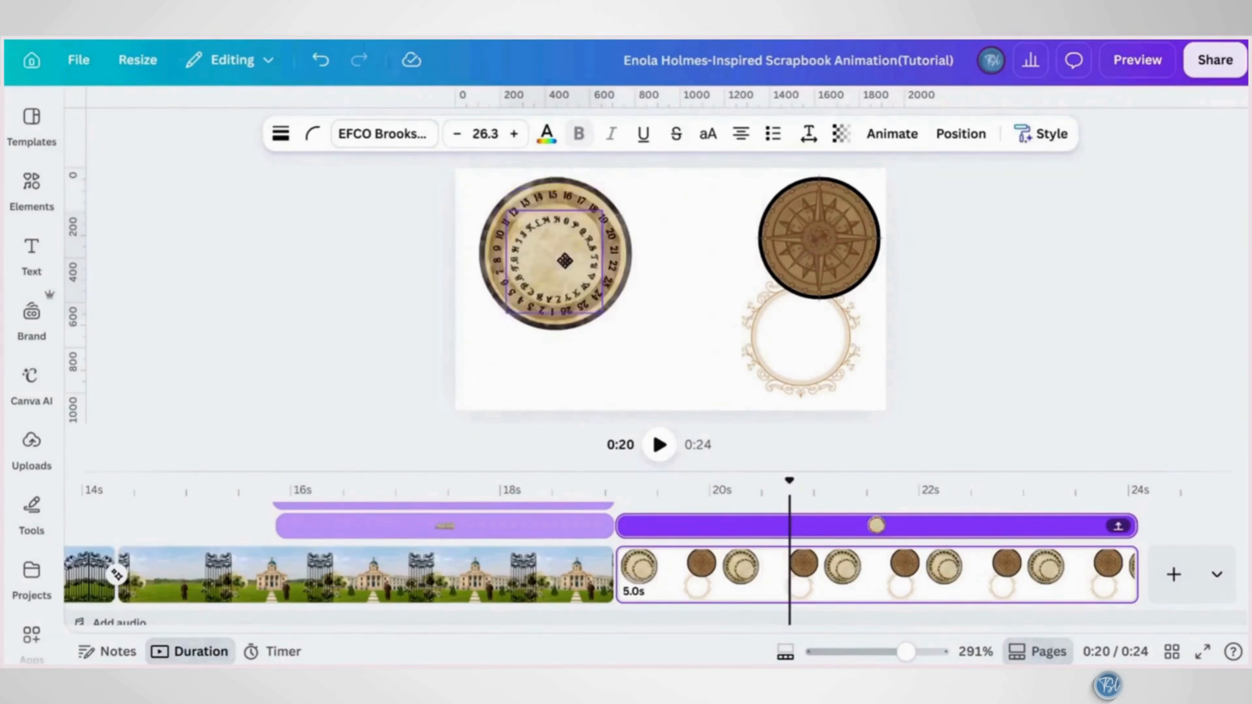
# Shrink the wind rose group, center it on the dial and bring it to the top layer
pyautogui.moveTo(880, 179); pyautogui.dragTo(556, 252)
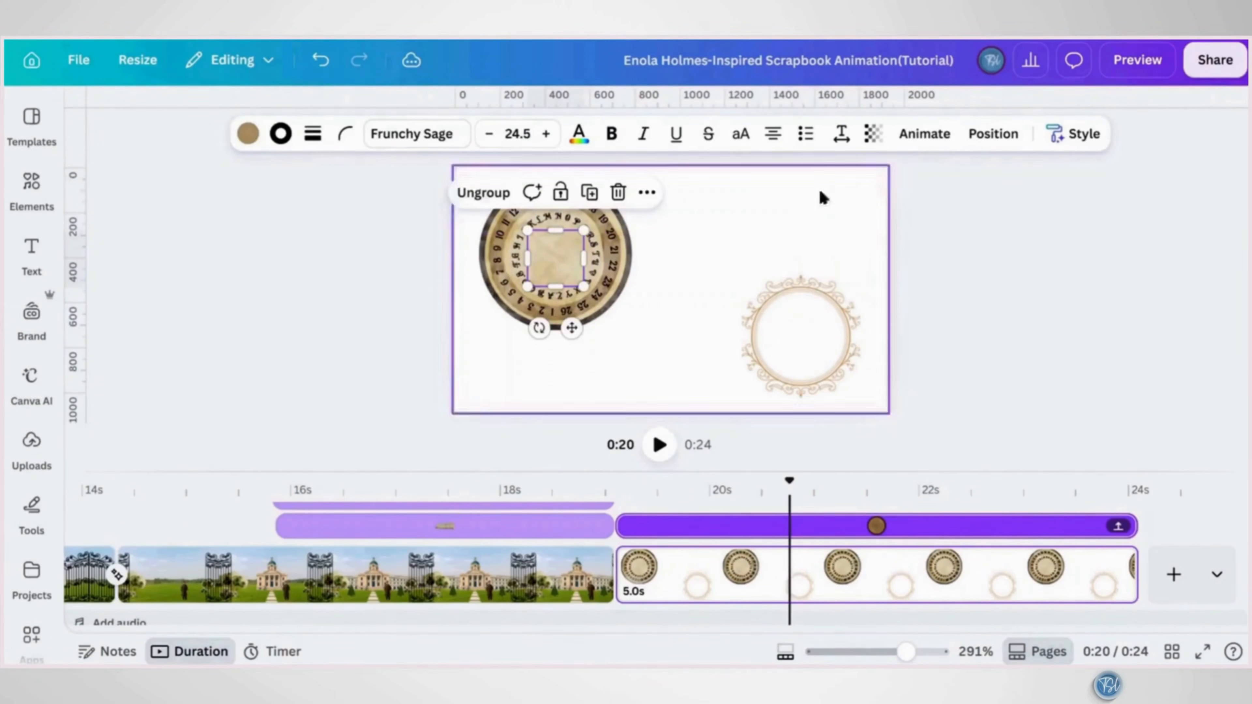
pyautogui.click(993, 139)
pyautogui.moveTo(263, 459); pyautogui.dragTo(266, 331)
pyautogui.scroll(3, 690, 335)
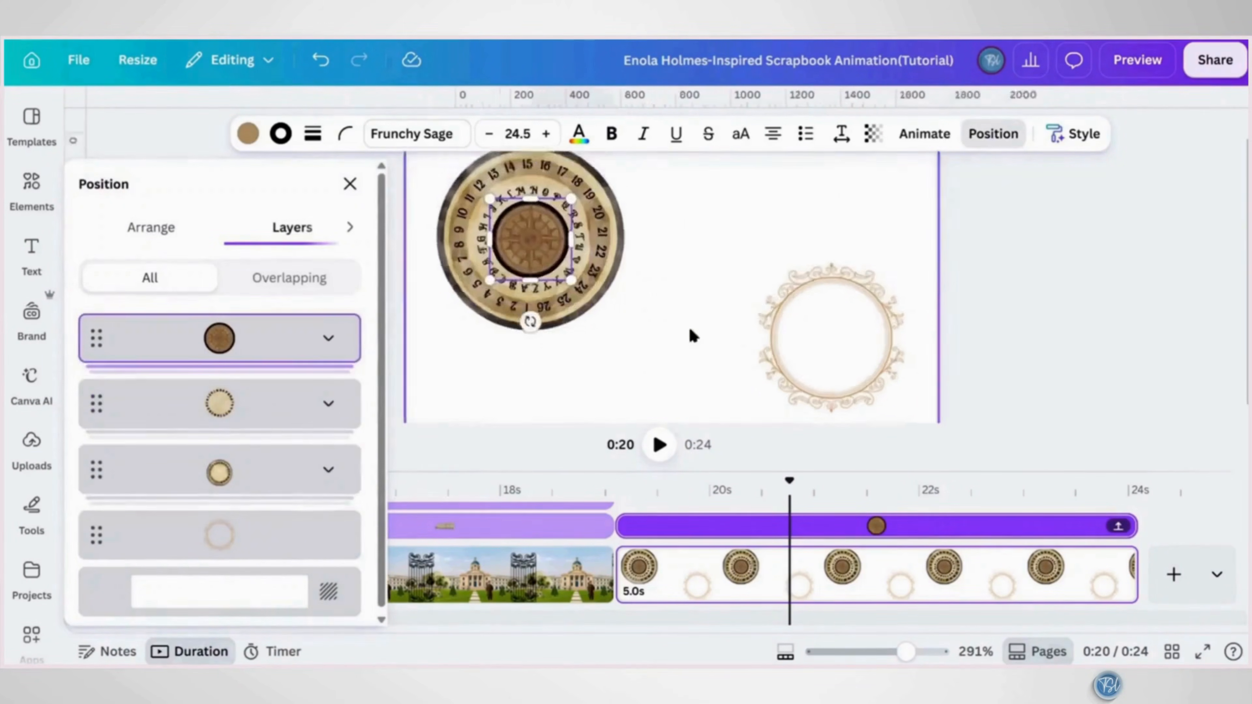
# Center the ornate round frame on the dial, layer it just below the wind rose and shrink it around the letter disc
pyautogui.moveTo(869, 375); pyautogui.dragTo(506, 258)
pyautogui.moveTo(276, 533); pyautogui.dragTo(213, 401)
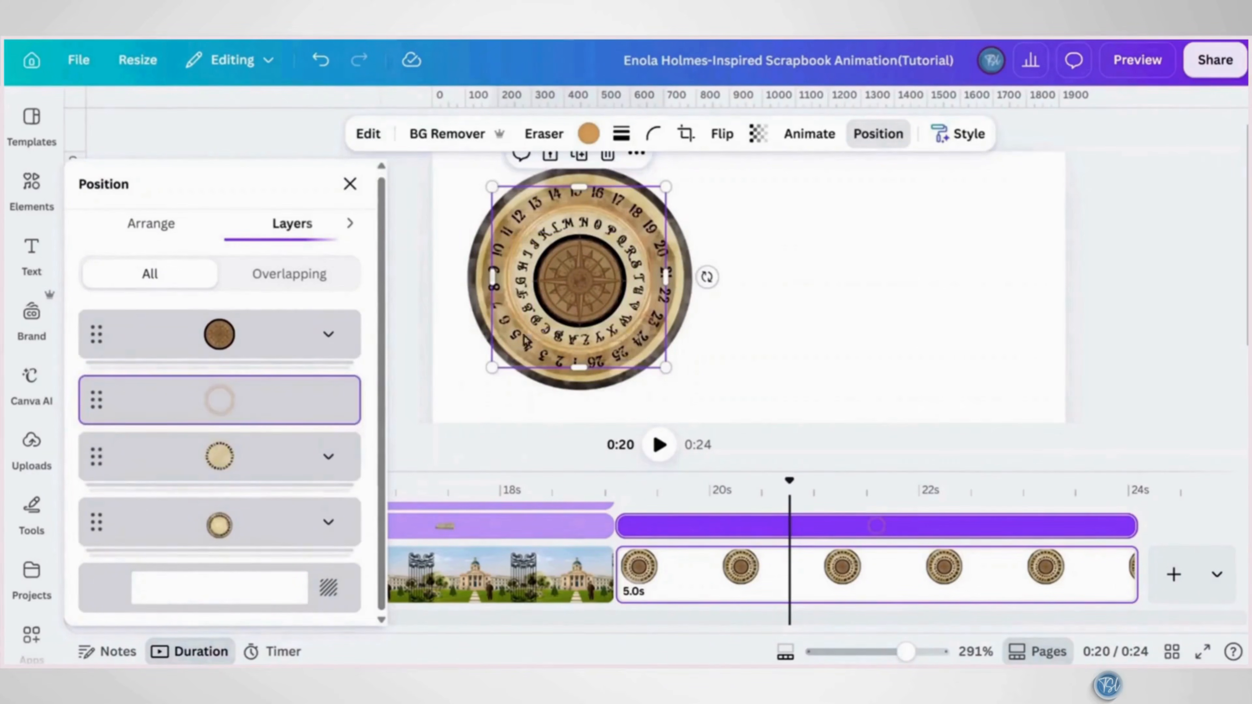
pyautogui.moveTo(491, 186); pyautogui.dragTo(498, 193)
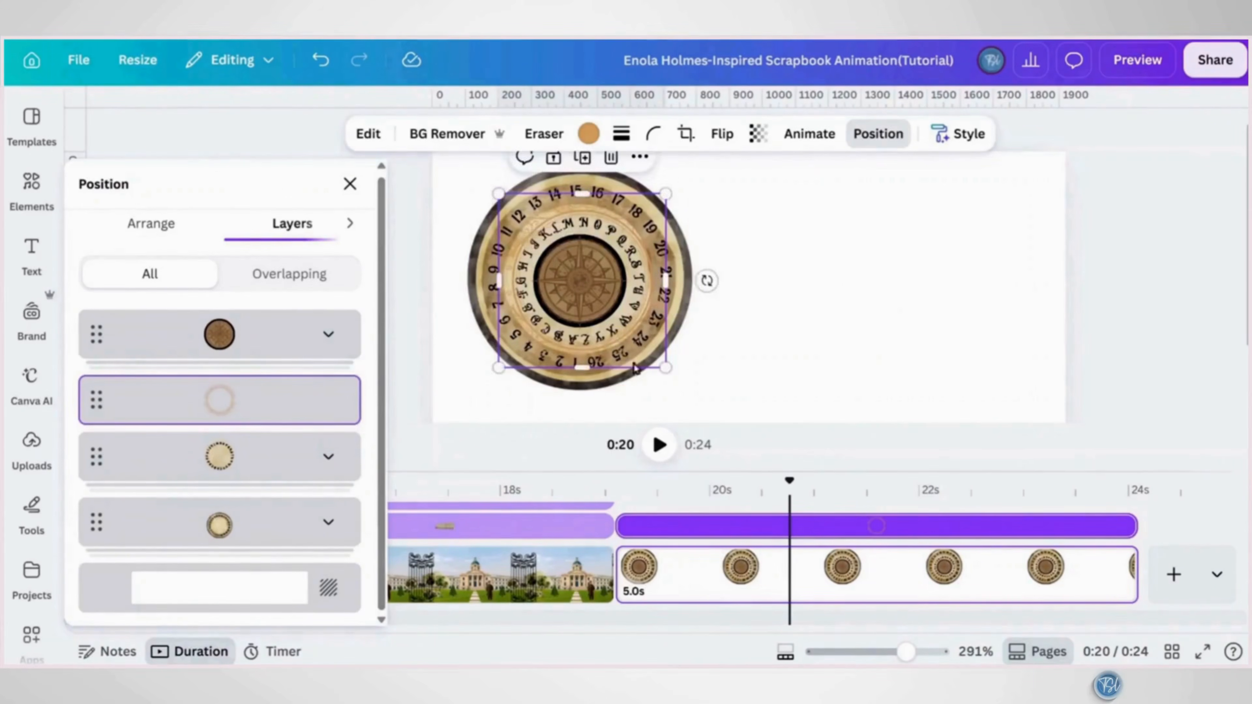
pyautogui.moveTo(666, 367); pyautogui.dragTo(659, 361)
# Recolor the ornate round frame with the orange-brown from the design's colors
pyautogui.click(588, 134)
pyautogui.click(219, 317)
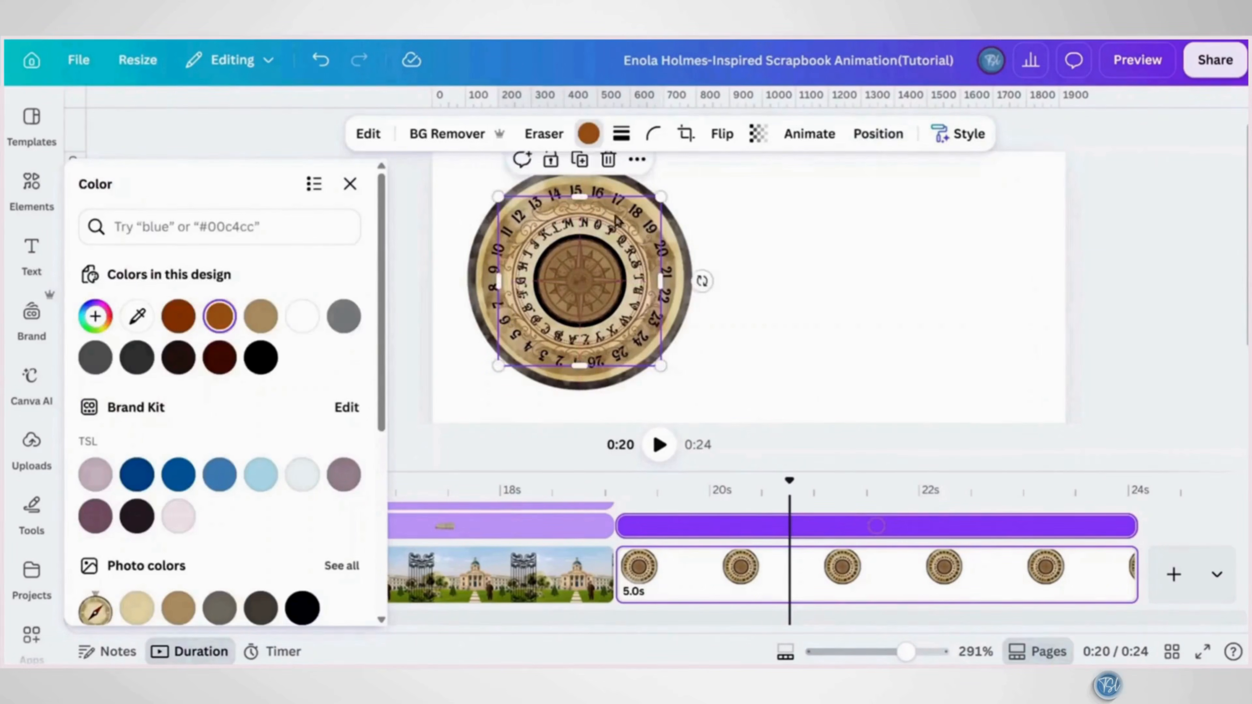
pyautogui.click(761, 354)
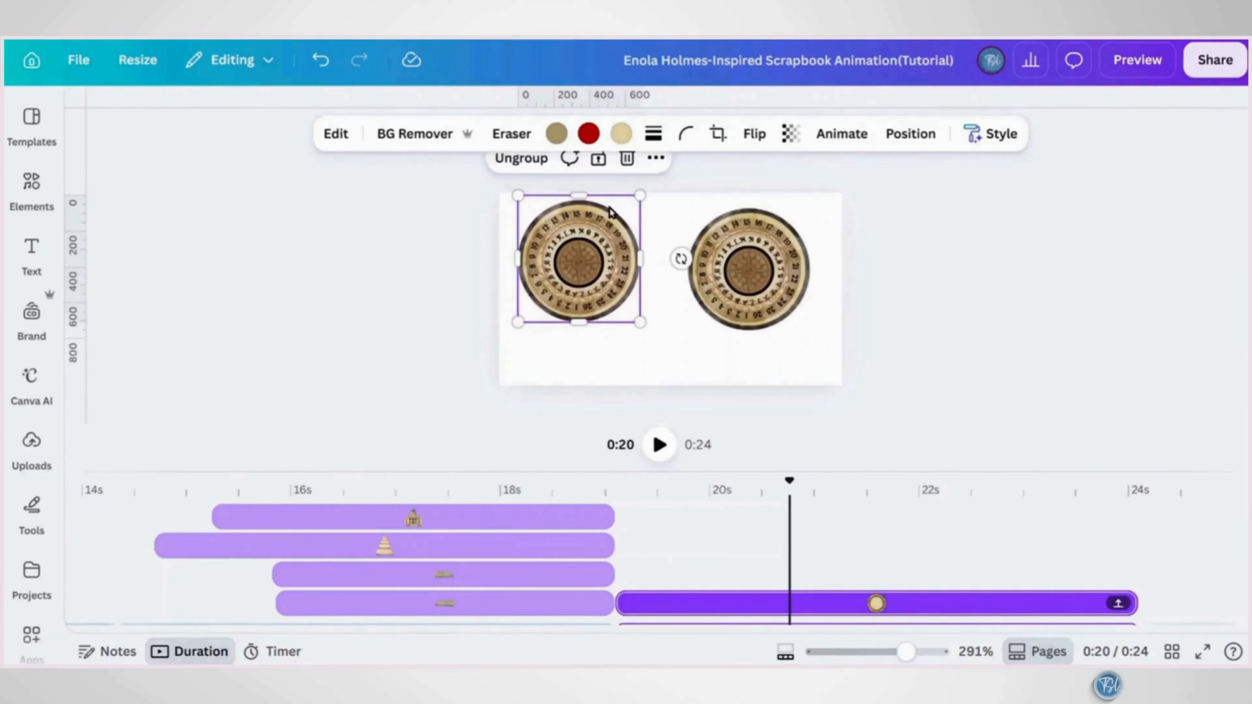
# Add a clockwise Rotate animation to the number ring group of the left cipher wheel and slow its speed
pyautogui.press('Escape')
pyautogui.click(611, 217)
pyautogui.click(891, 134)
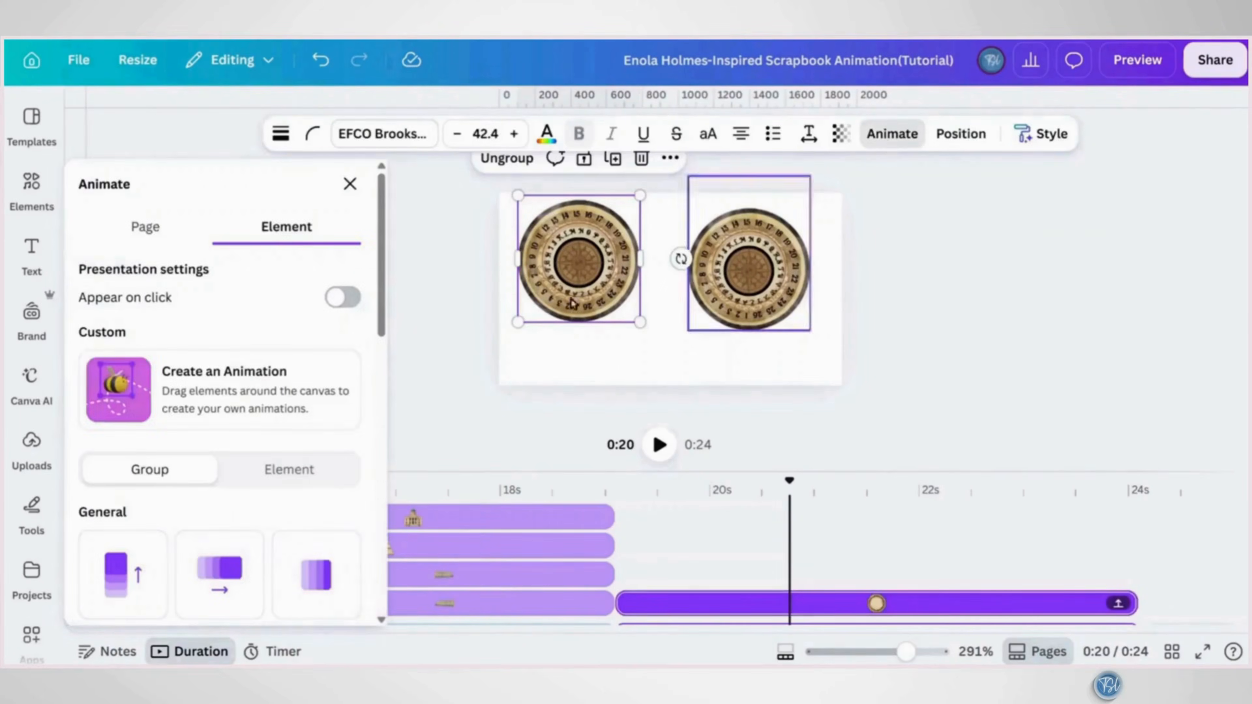
pyautogui.scroll(-10, 331, 510)
pyautogui.click(121, 414)
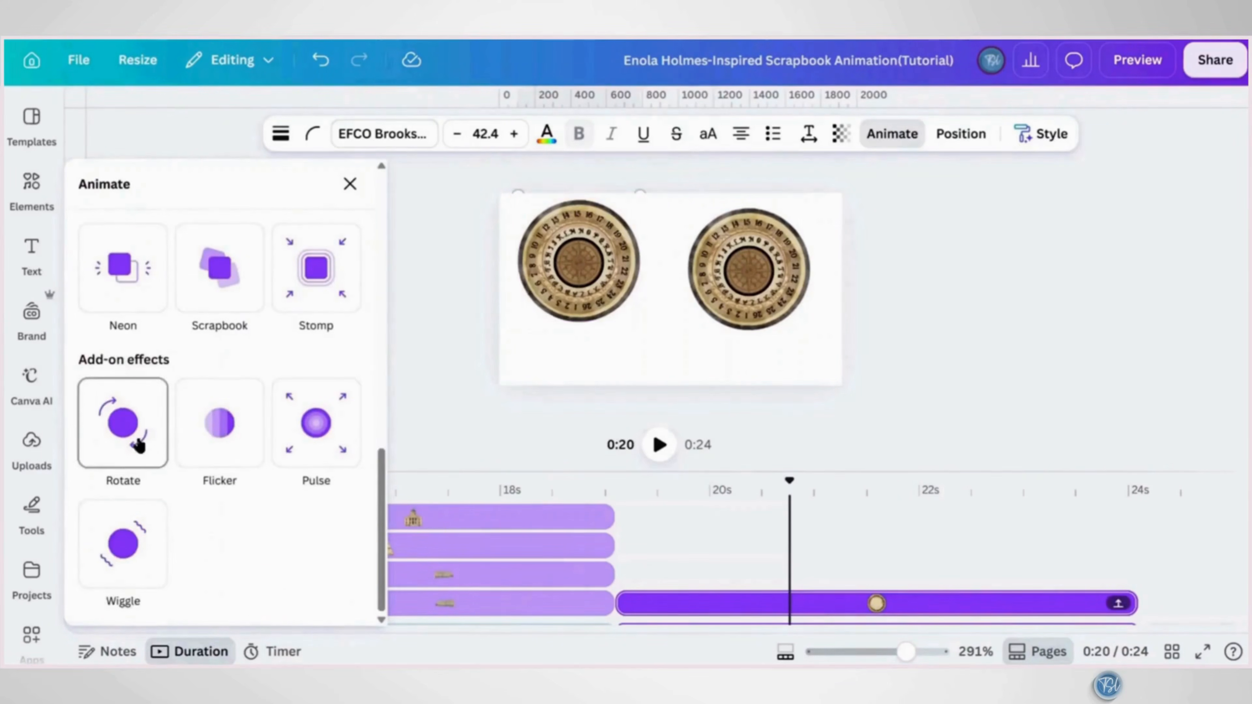
pyautogui.click(123, 409)
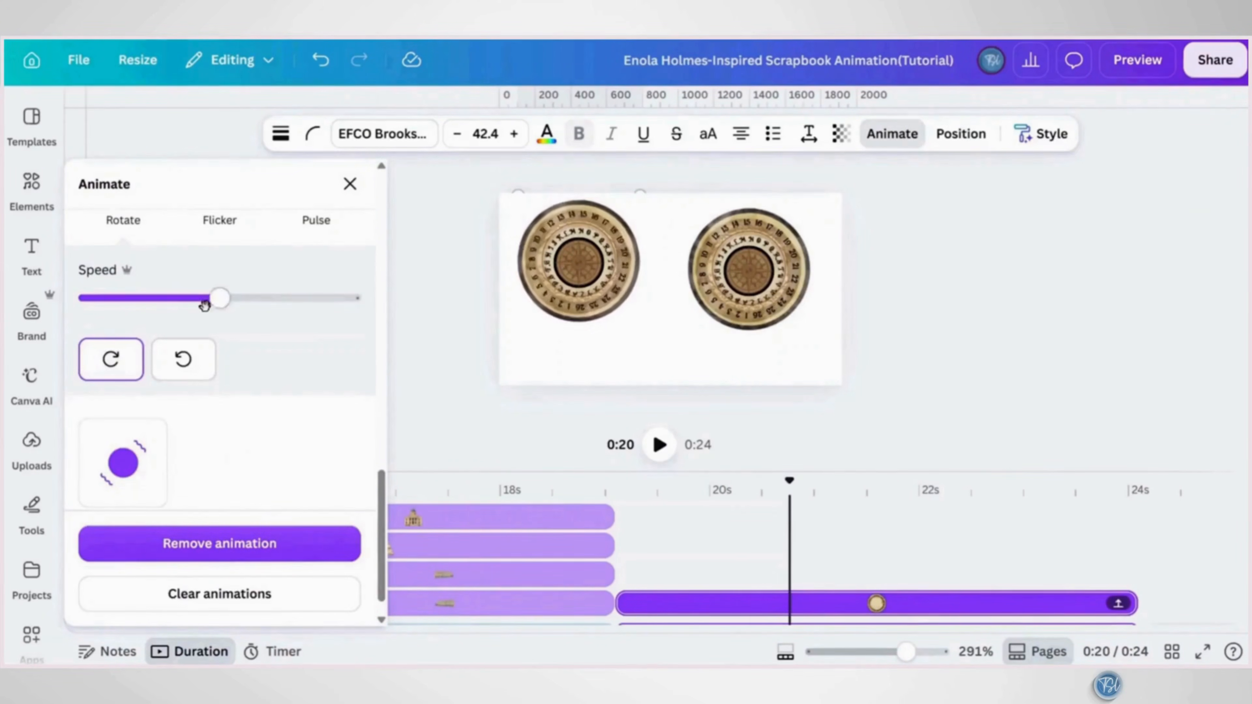
pyautogui.moveTo(209, 298); pyautogui.dragTo(113, 298)
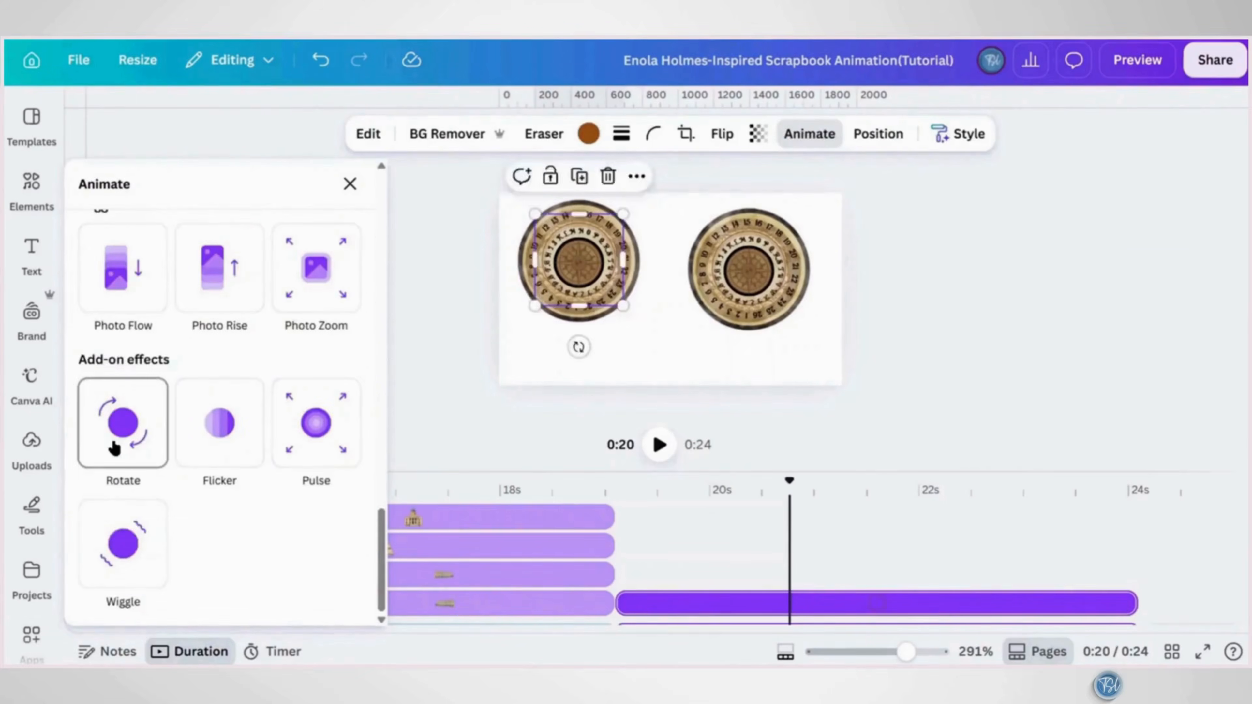
# Add a counterclockwise Rotate animation to the wheel's ornate round frame and slow its speed
pyautogui.click(112, 428)
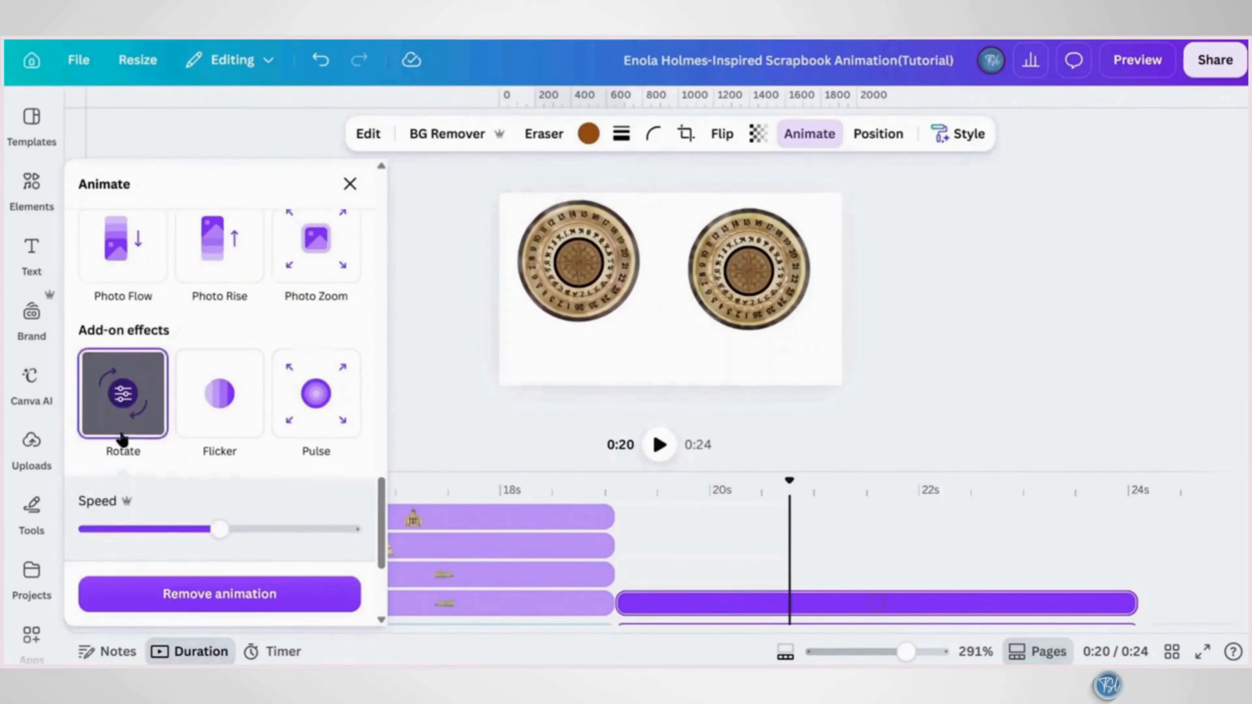
pyautogui.click(182, 432)
pyautogui.moveTo(216, 380); pyautogui.dragTo(117, 378)
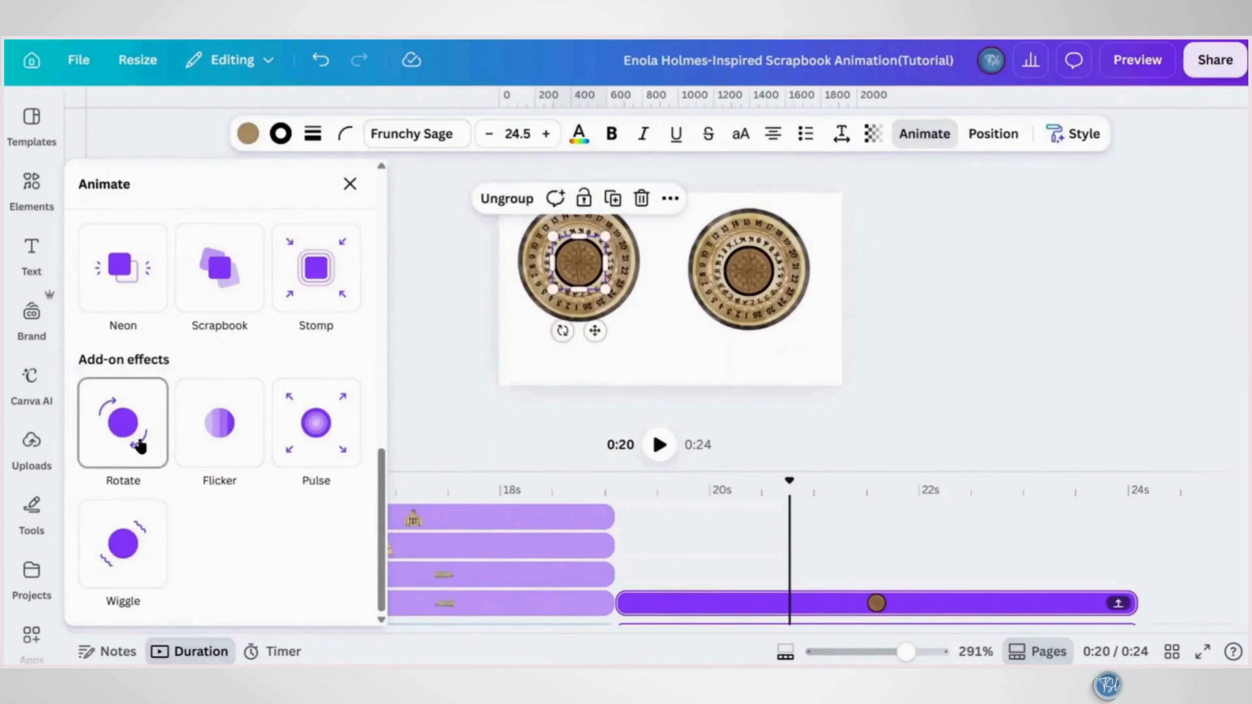
# Add a clockwise Rotate animation to the wheel's inner letter disc group and slow its speed
pyautogui.click(141, 447)
pyautogui.moveTo(210, 379); pyautogui.dragTo(114, 380)
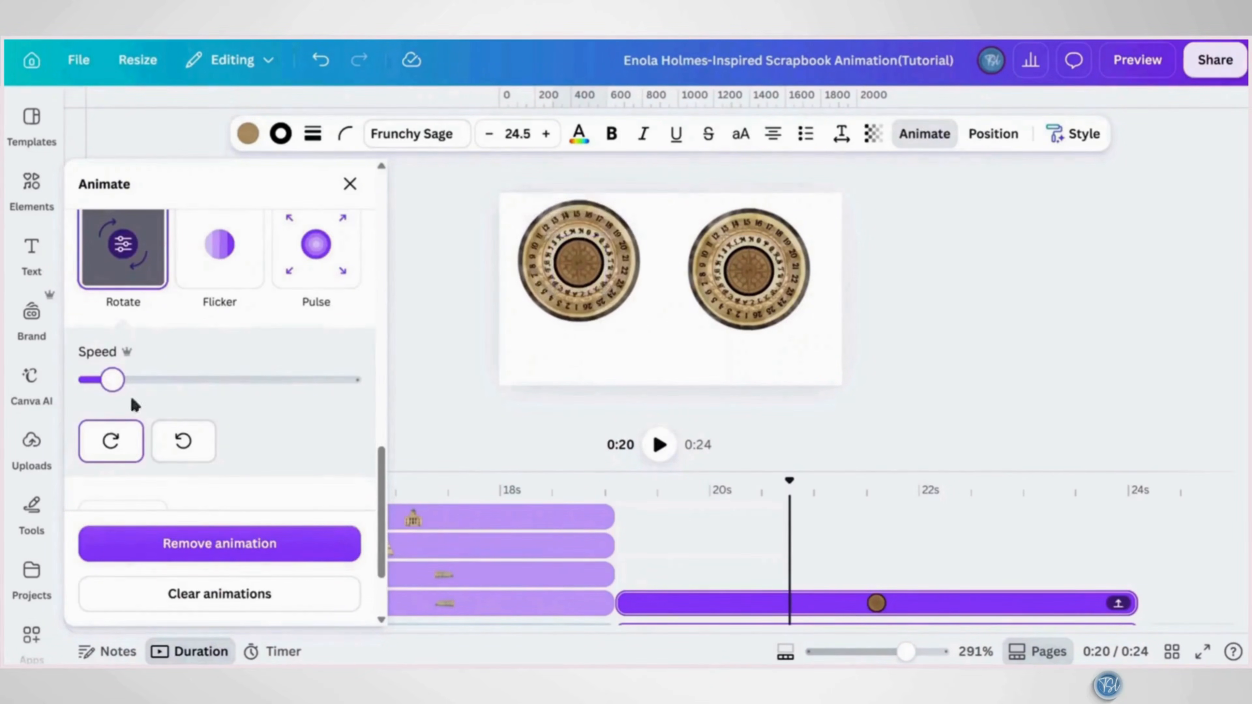
pyautogui.click(349, 183)
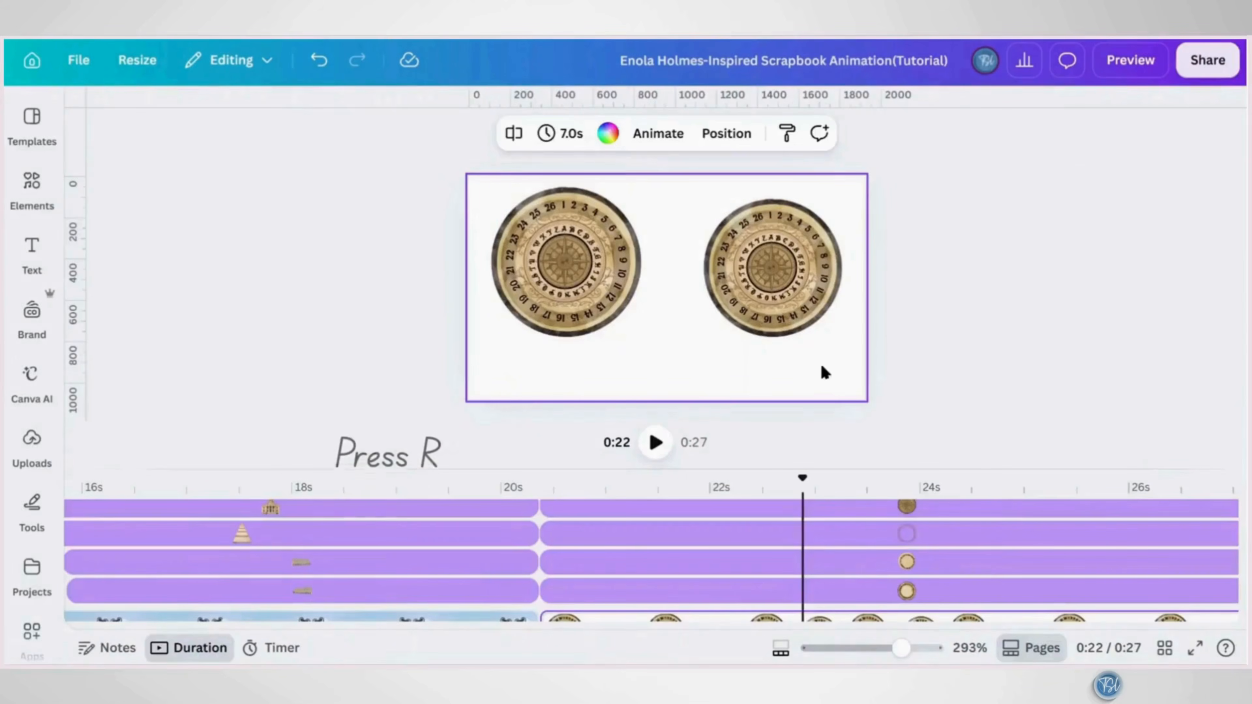
# Add a square shape with no fill and a solid black outline of weight 11
pyautogui.press('r')
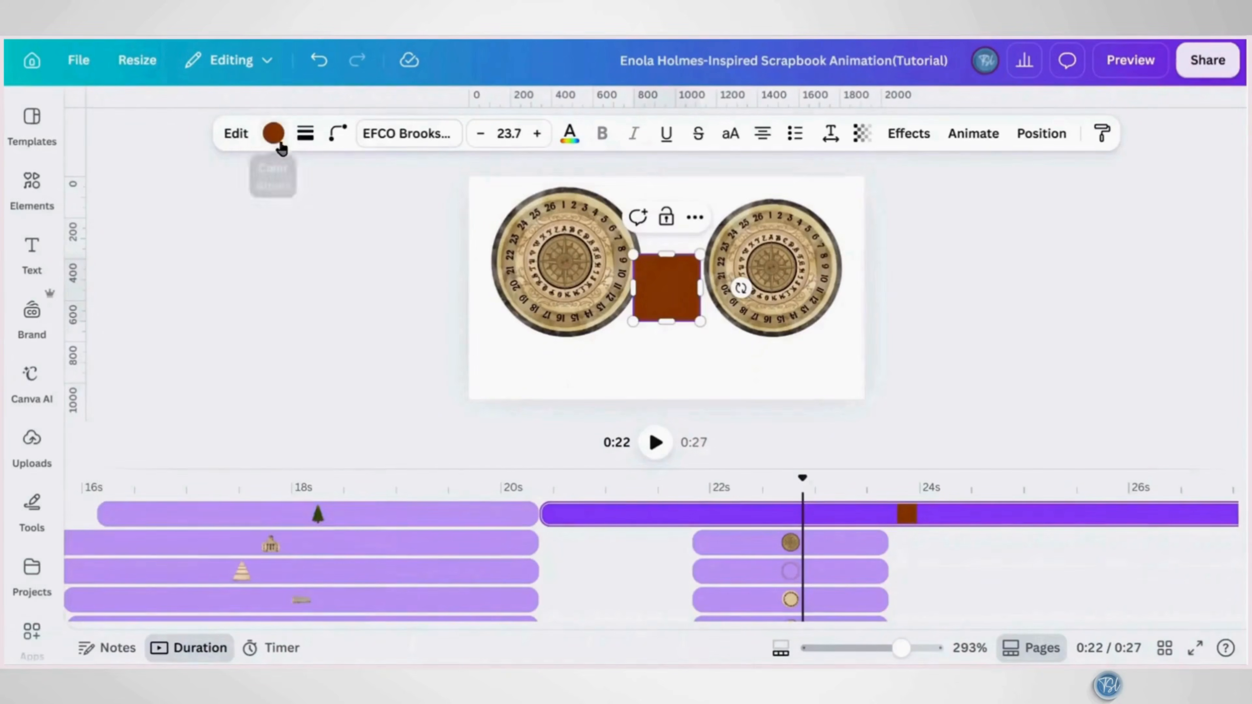
pyautogui.click(274, 134)
pyautogui.click(179, 315)
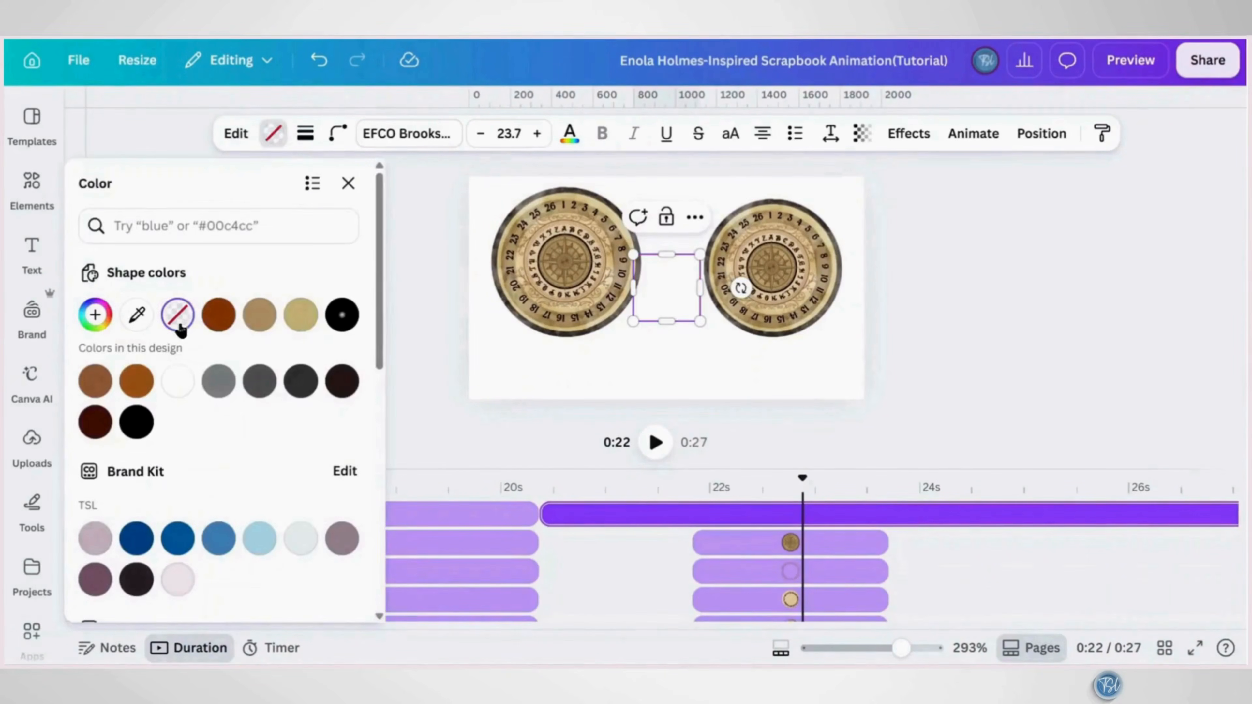
pyautogui.click(303, 142)
pyautogui.click(256, 190)
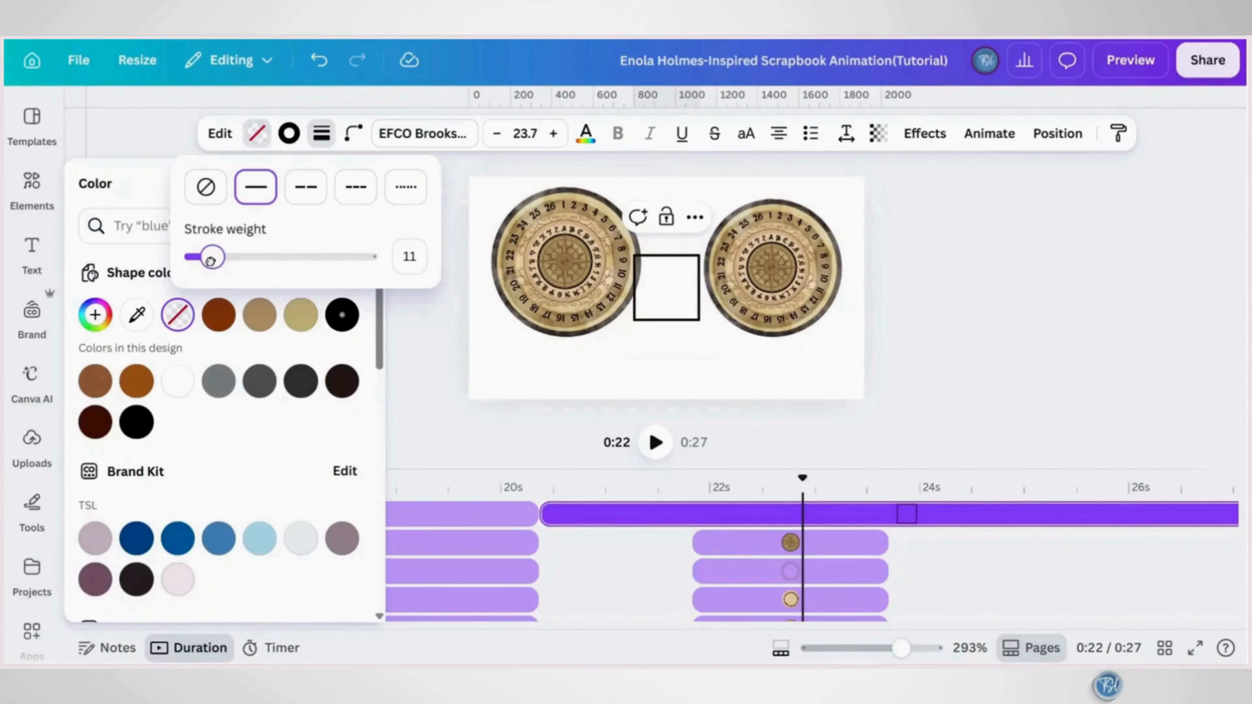
# Reshape the outlined square into a narrow upright frame and place it around the 1 and A of the cipher wheel
pyautogui.moveTo(700, 288)
pyautogui.mouseDown()
pyautogui.moveTo(640, 301)
pyautogui.moveTo(610, 227)
pyautogui.moveTo(822, 226)
pyautogui.mouseUp()
pyautogui.moveTo(788, 283); pyautogui.dragTo(789, 289)
pyautogui.scroll(2, 780, 194)
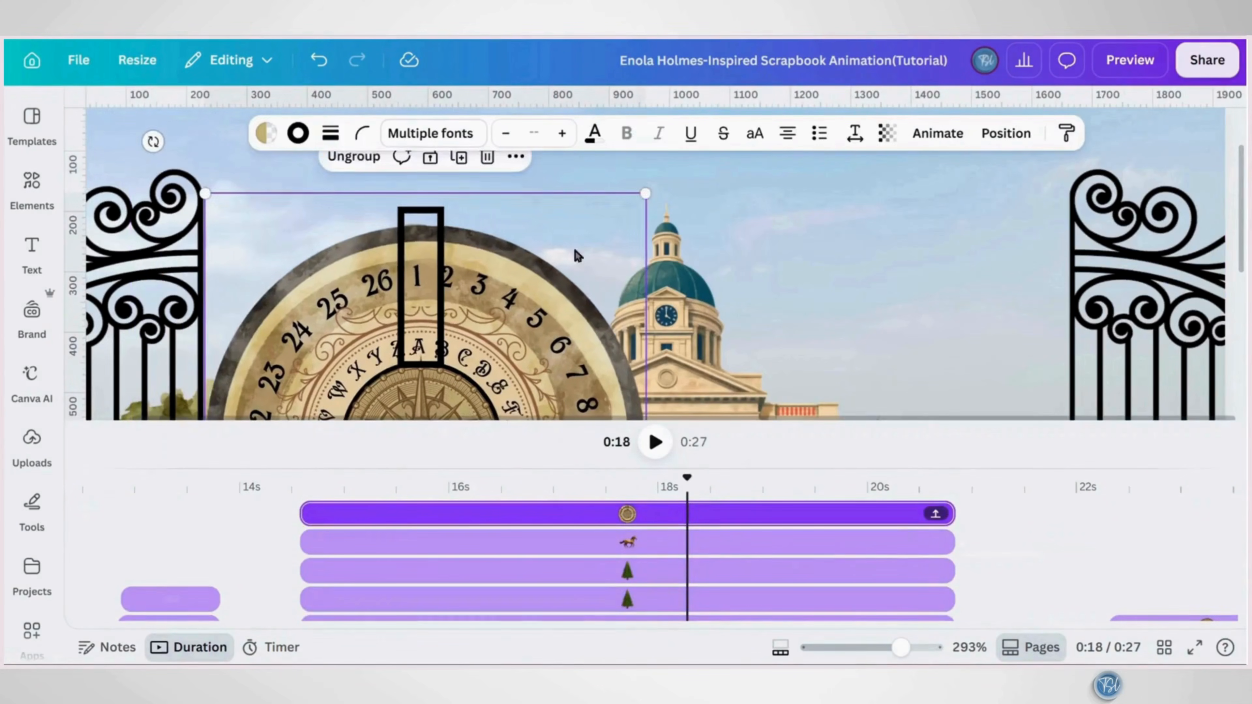
# Shrink the cipher wheel group on the city hall page and fit it over the clock face below the dome
pyautogui.moveTo(646, 194); pyautogui.dragTo(519, 327)
pyautogui.moveTo(480, 367); pyautogui.dragTo(524, 167)
pyautogui.moveTo(383, 363); pyautogui.dragTo(336, 264)
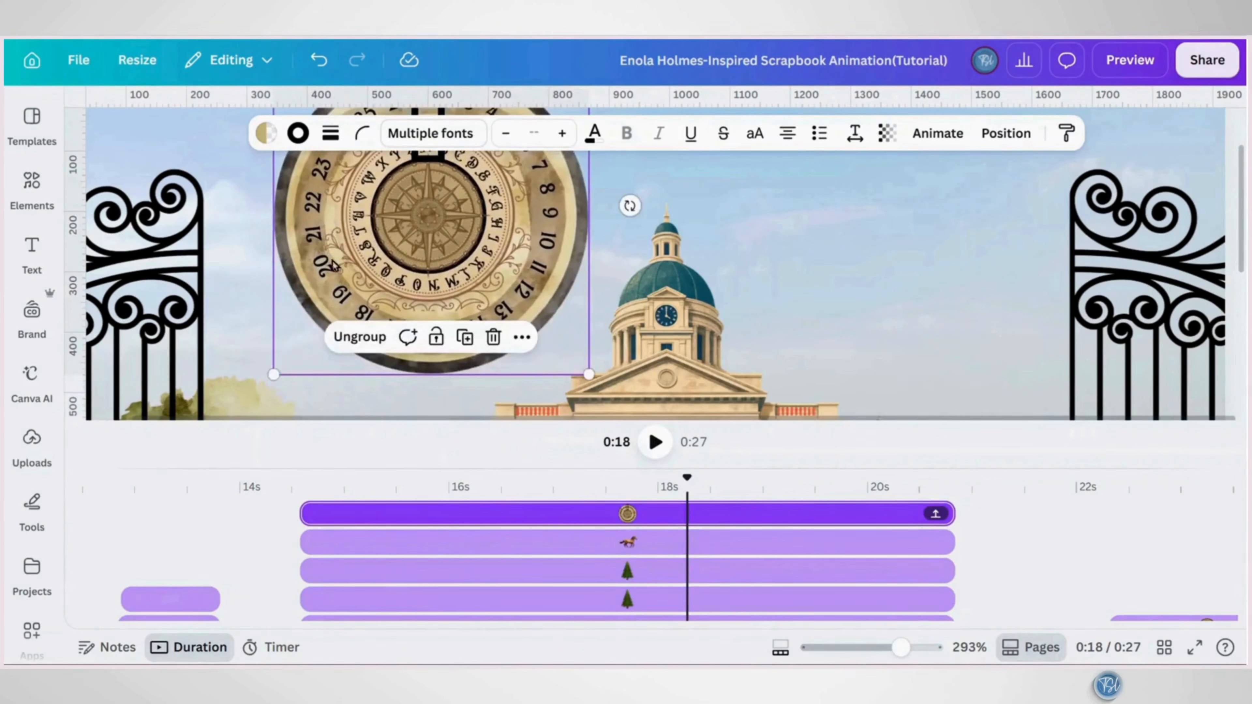
pyautogui.moveTo(275, 375); pyautogui.dragTo(441, 239)
pyautogui.moveTo(507, 198); pyautogui.dragTo(467, 351)
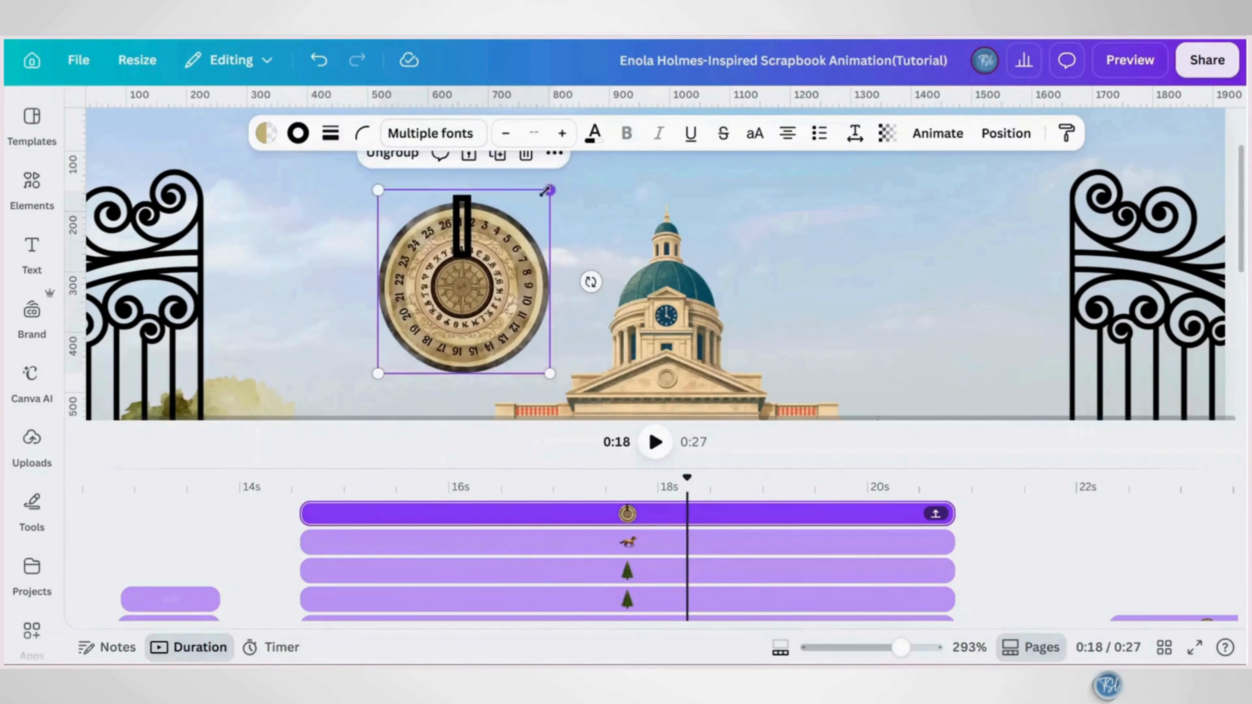
pyautogui.moveTo(548, 190); pyautogui.dragTo(665, 319)
pyautogui.scroll(5, 685, 321)
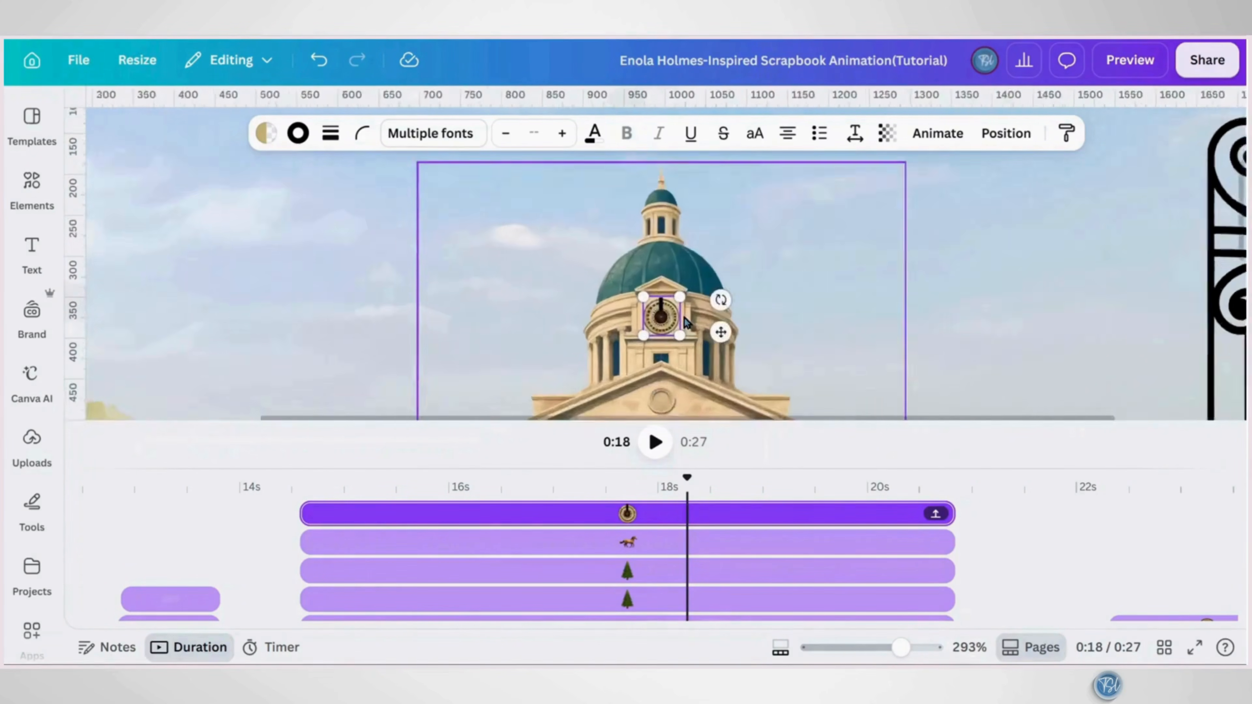
# Group the small cipher wheel with the city hall building and move the group's layer just below the man
pyautogui.keyDown('shift'); pyautogui.click(710, 367); pyautogui.keyUp('shift')
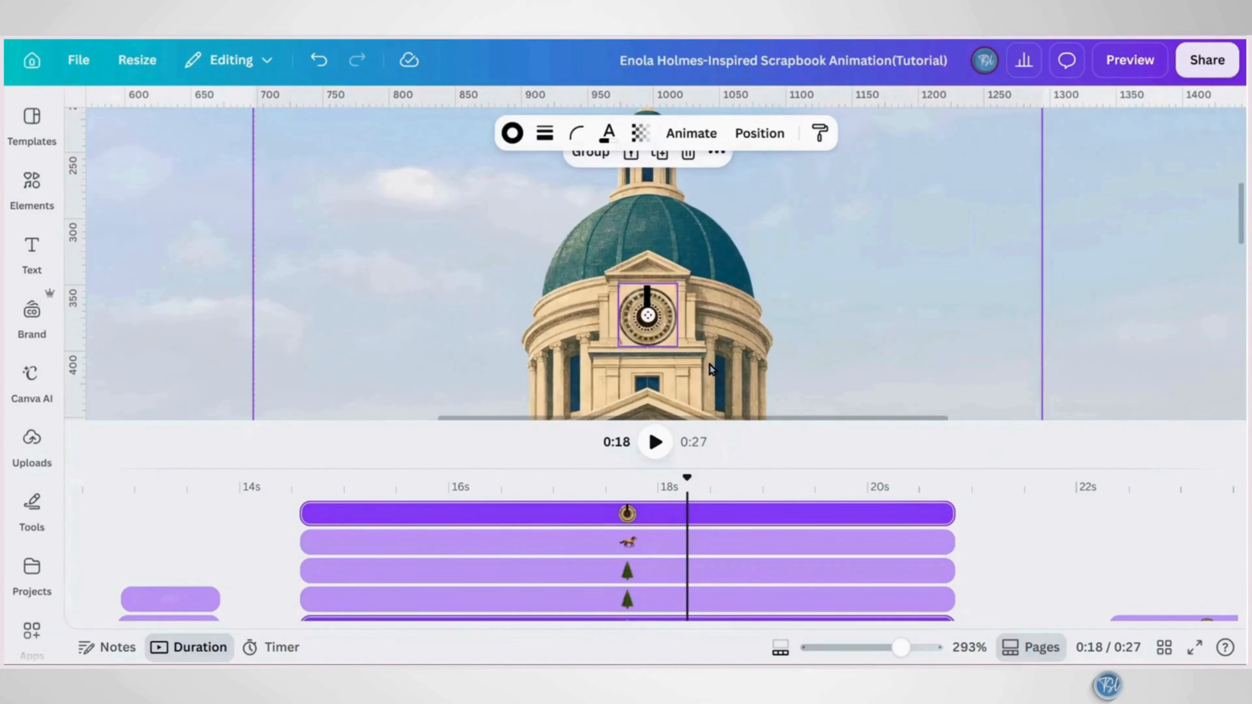
pyautogui.click(584, 163)
pyautogui.scroll(-5, 572, 255)
pyautogui.click(1006, 133)
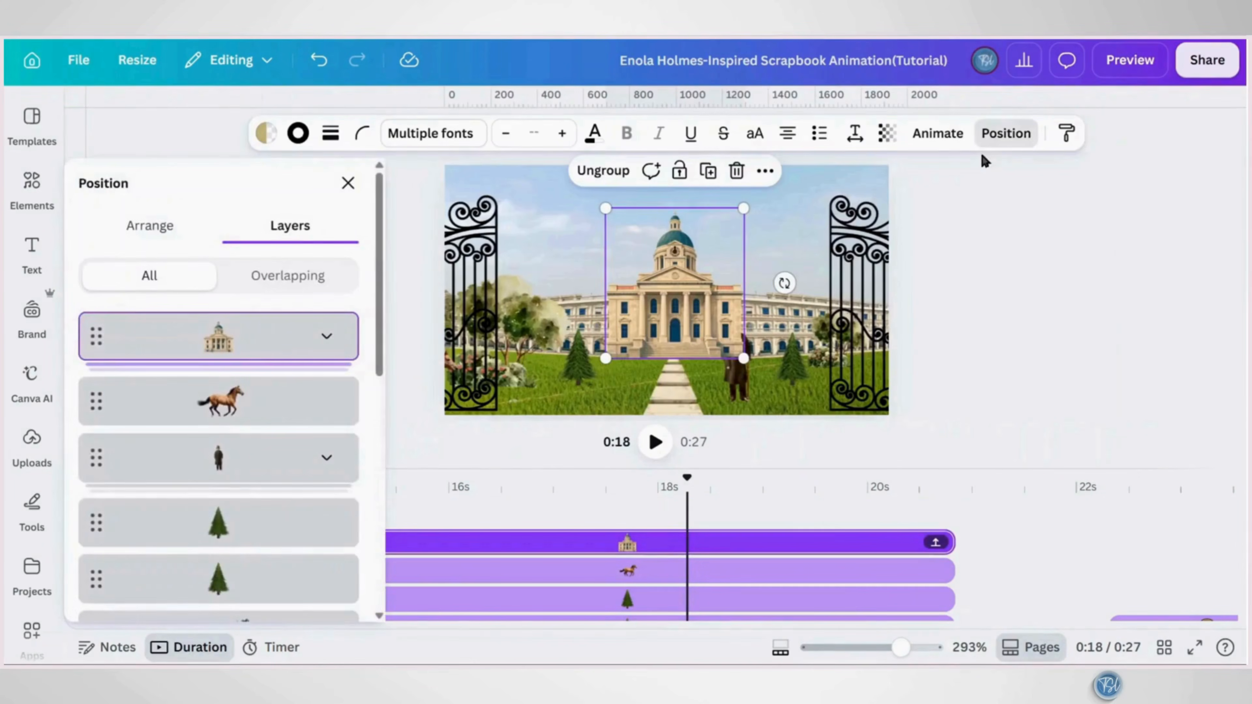
pyautogui.moveTo(256, 338); pyautogui.dragTo(258, 495)
# Duplicate the city hall page in the timeline
pyautogui.scroll(-10, 682, 581)
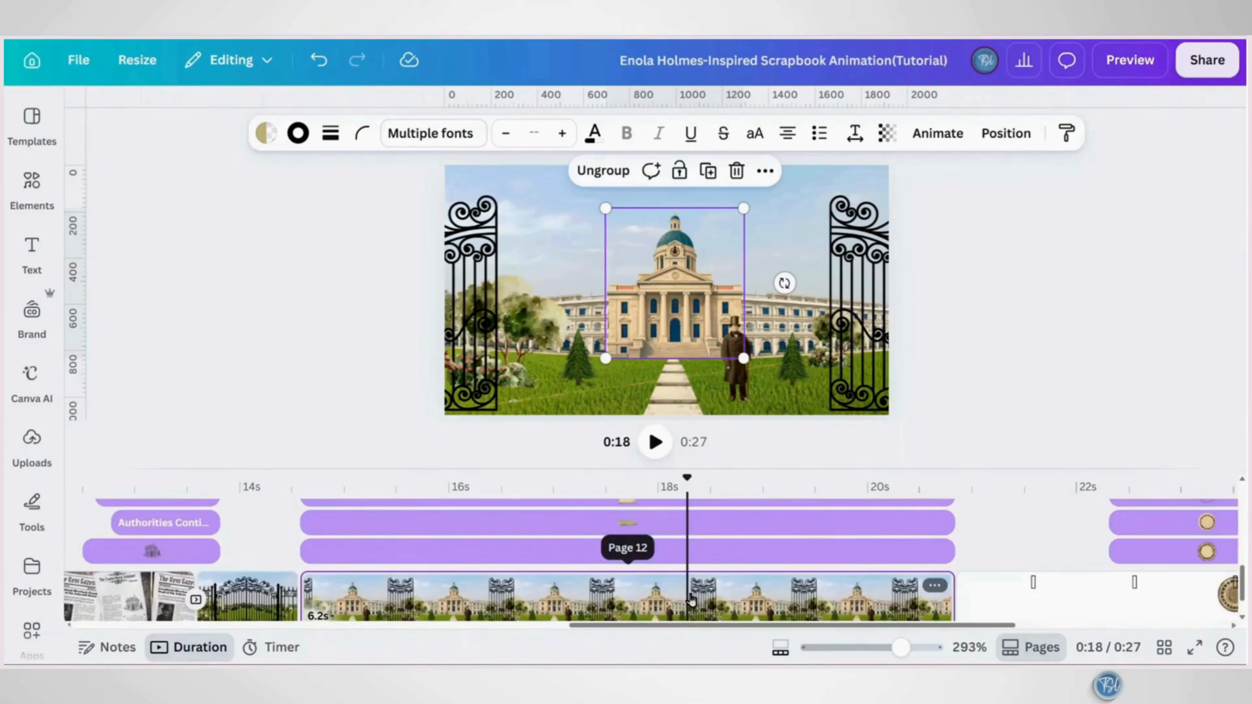
pyautogui.click(761, 573)
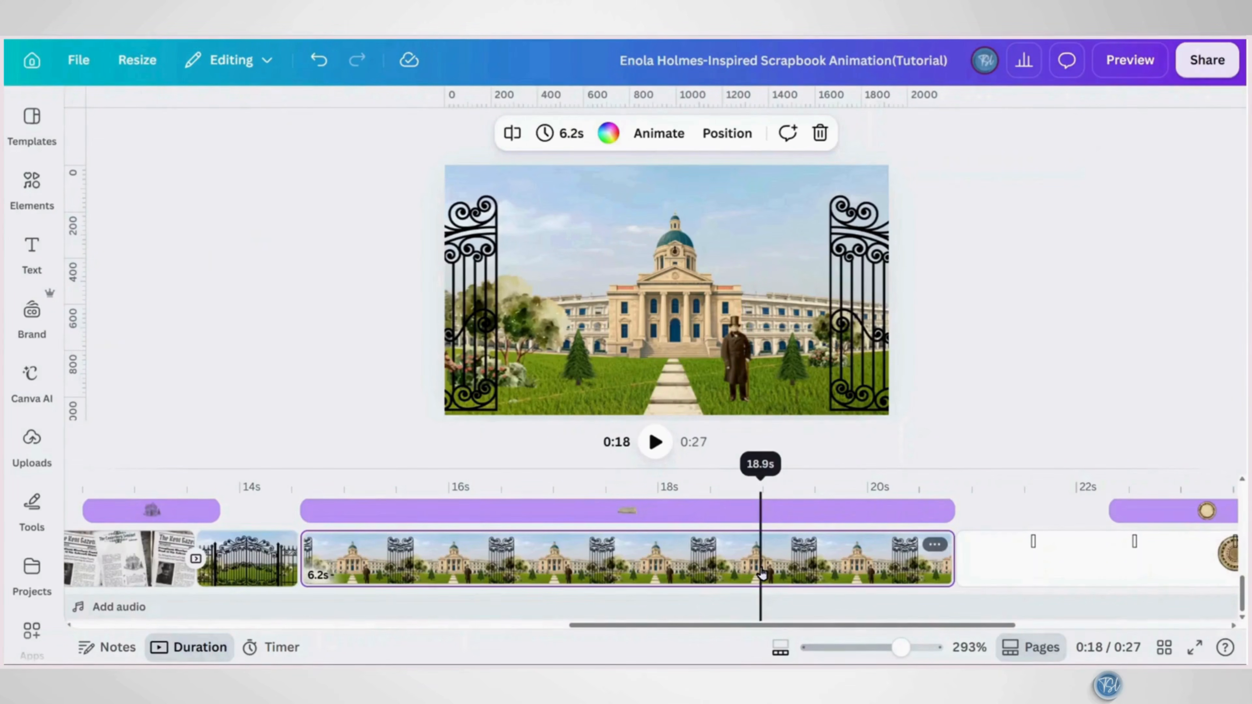
pyautogui.hotkey('ctrl', 'd')
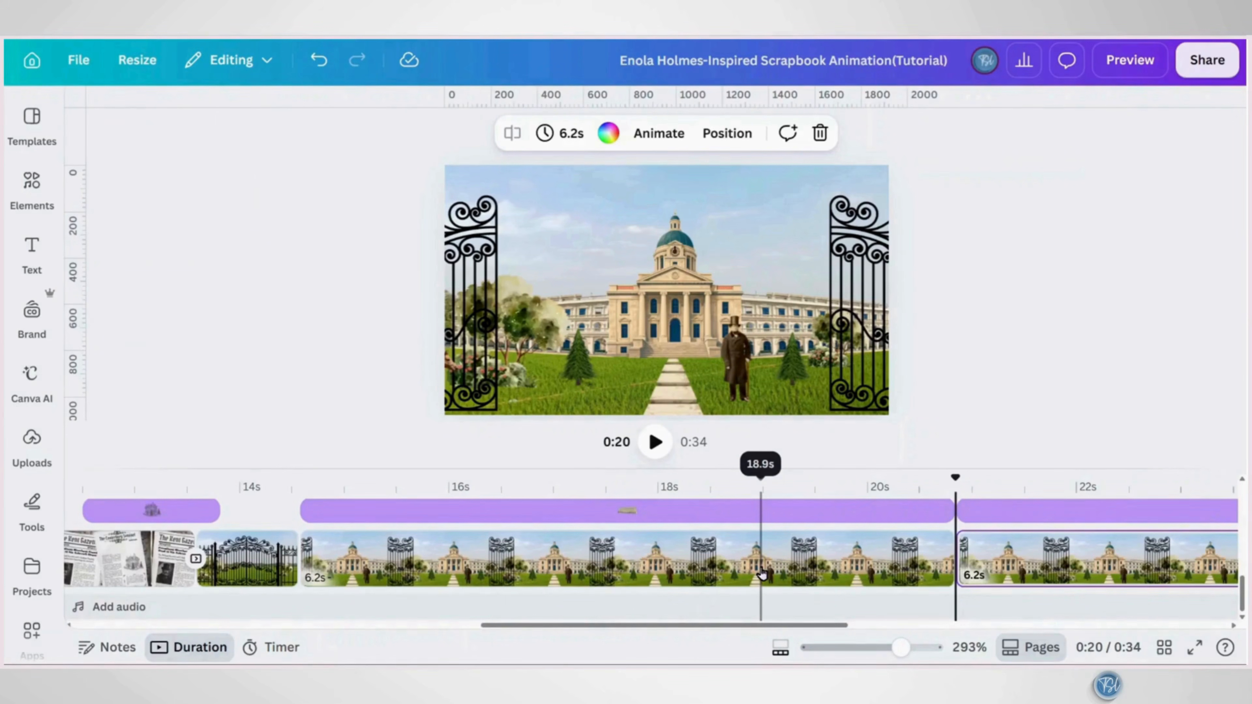
# Give the stone path group an upward Wipe animation on enter with a custom duration of 0.5 s
pyautogui.click(690, 306)
pyautogui.click(659, 133)
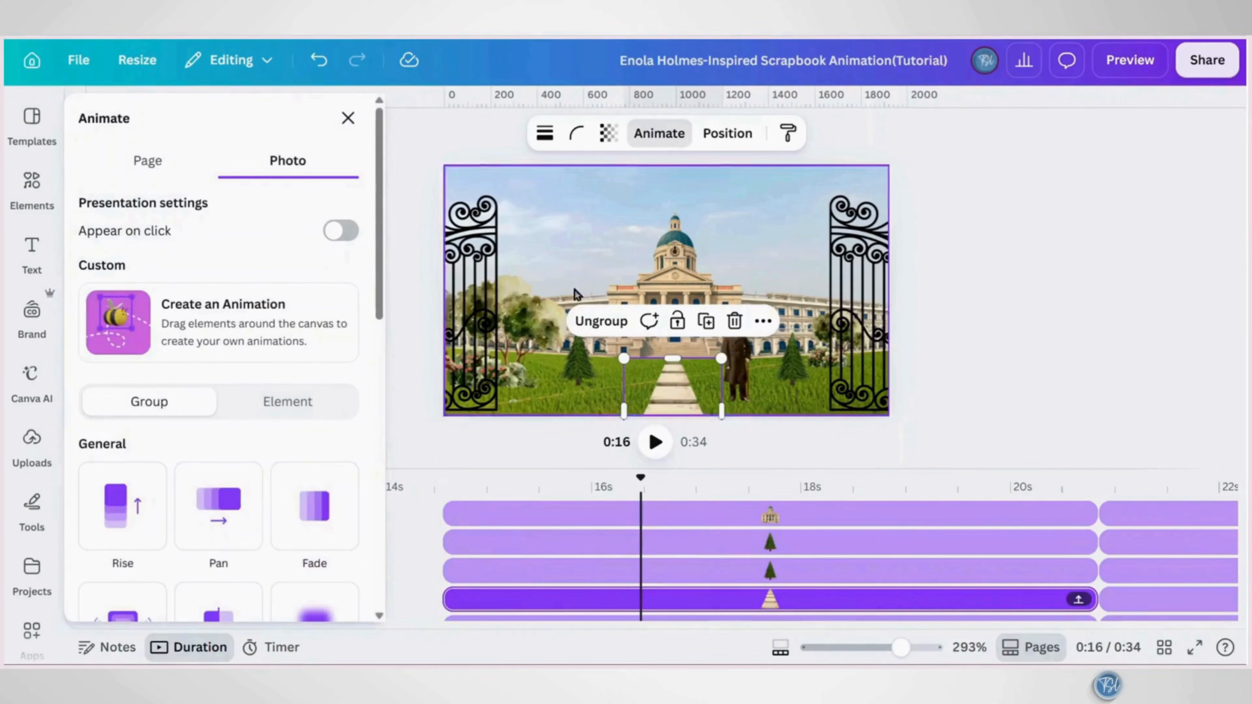
pyautogui.scroll(-2, 281, 517)
pyautogui.click(217, 410)
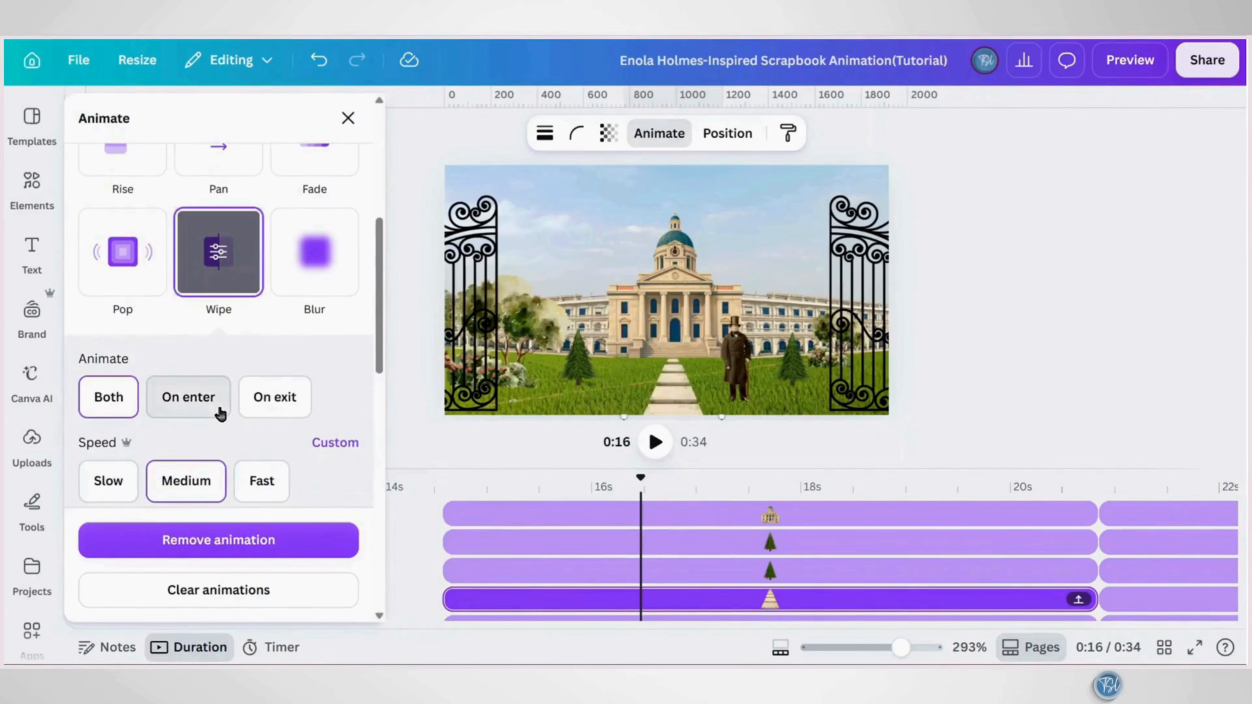
pyautogui.click(220, 411)
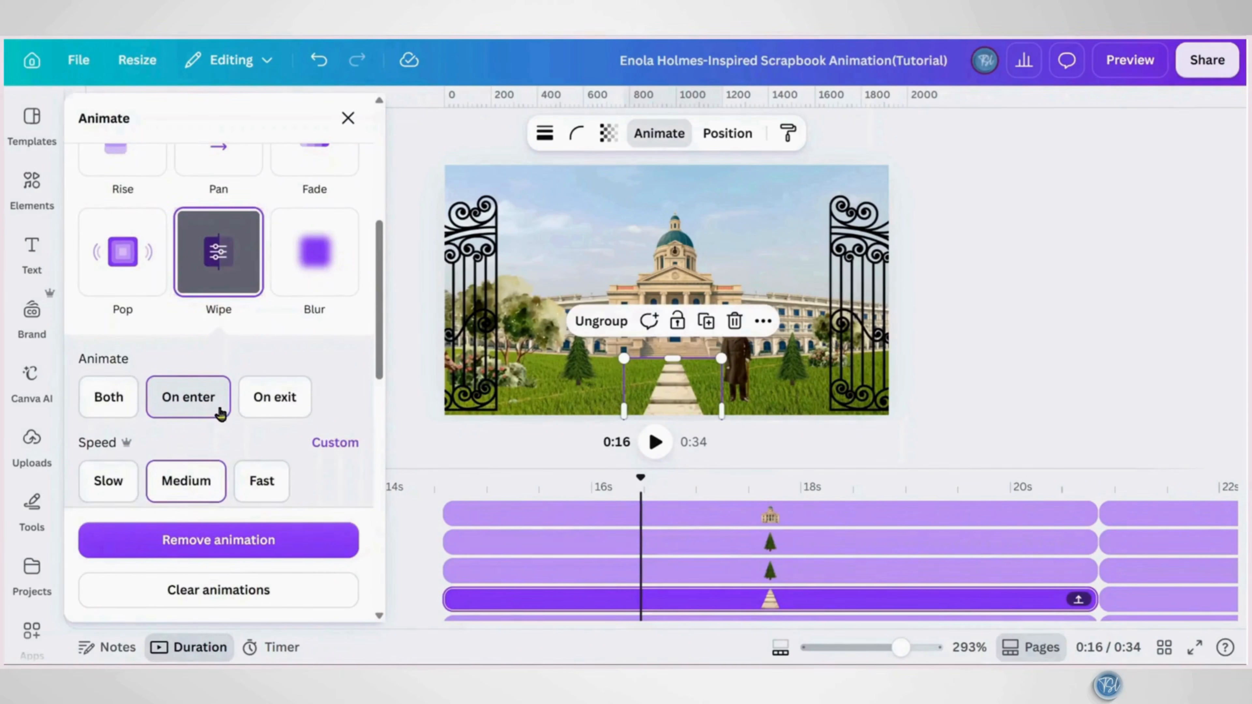
pyautogui.scroll(-2, 220, 414)
pyautogui.click(257, 488)
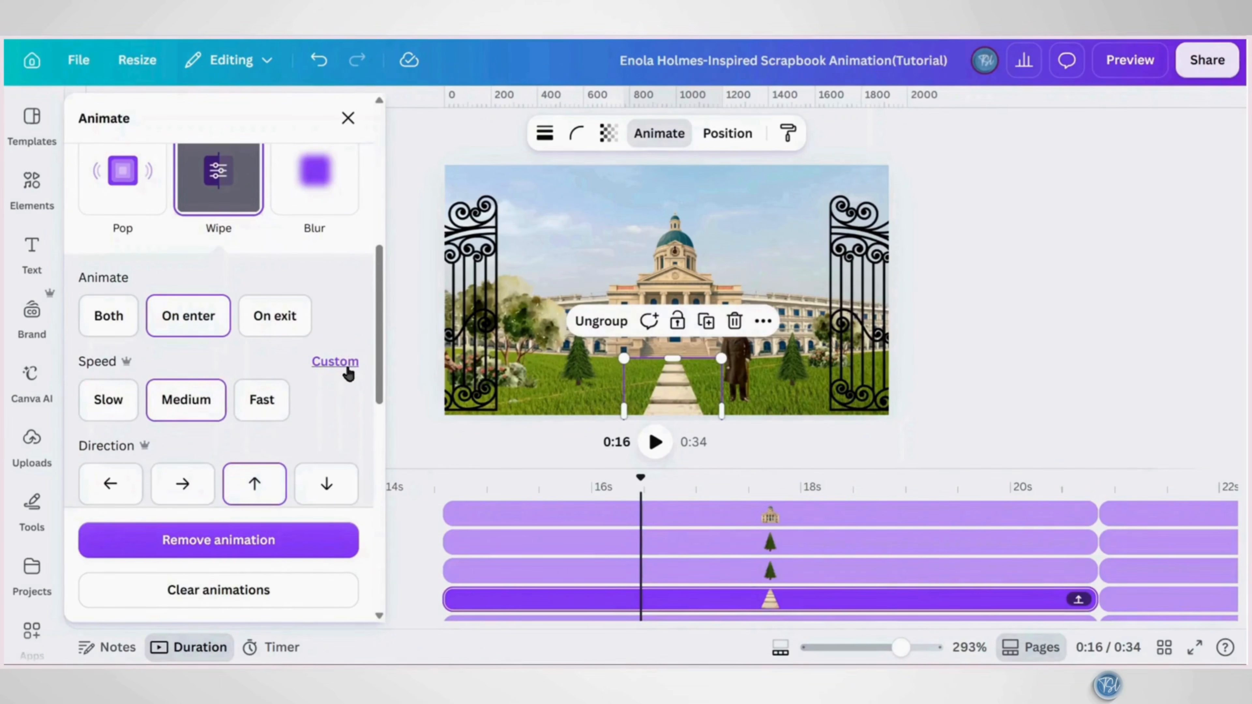
pyautogui.click(335, 362)
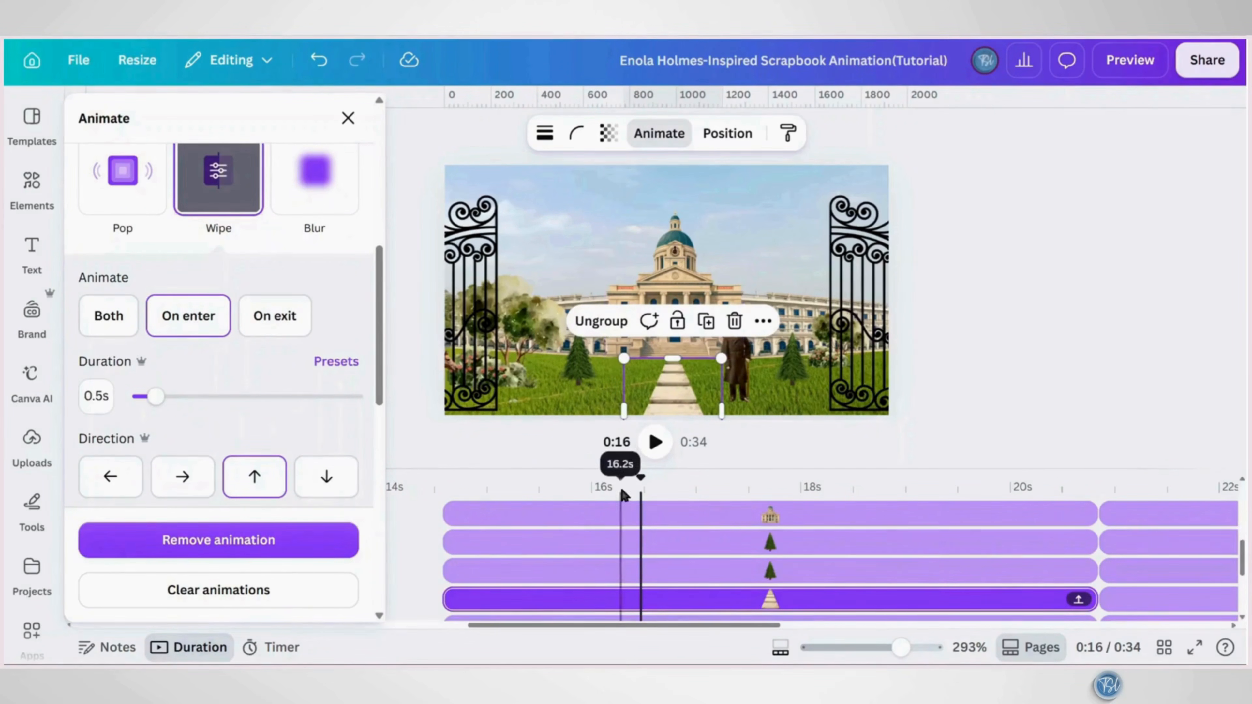
# Give the city hall group an upward Wipe on enter with a custom 0.5 s duration and delay its start about 0.5 s
pyautogui.click(666, 305)
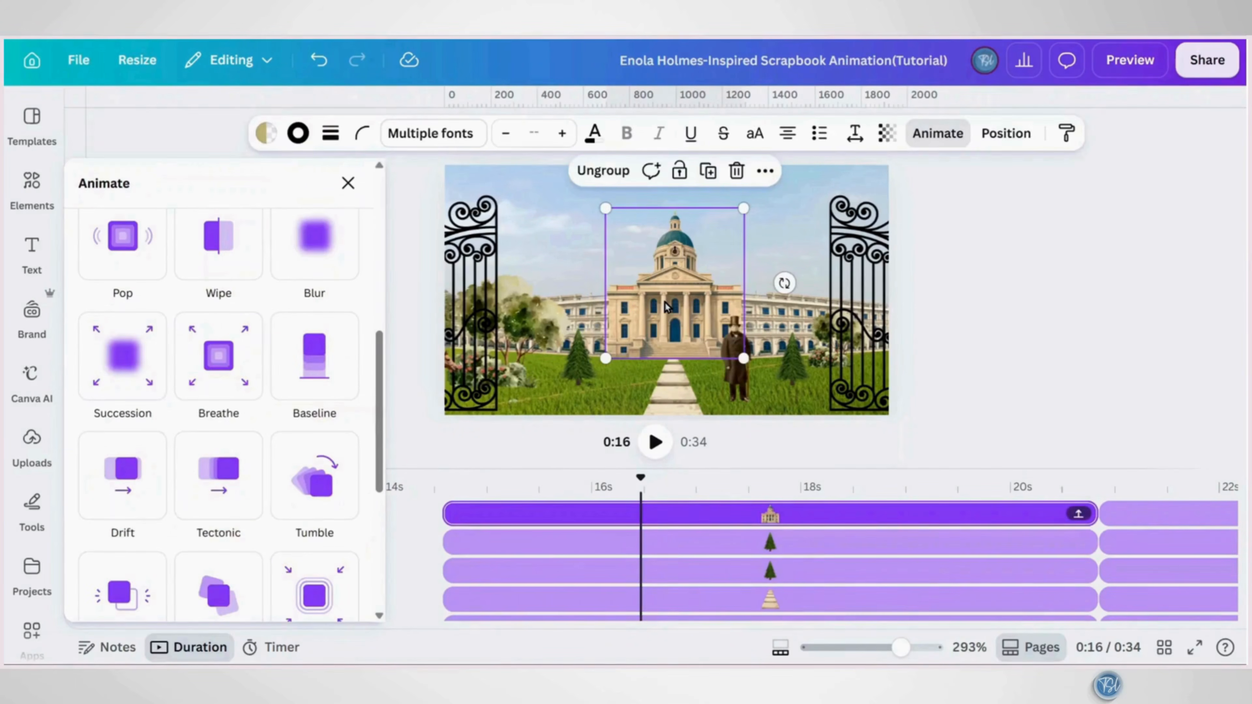
pyautogui.click(237, 277)
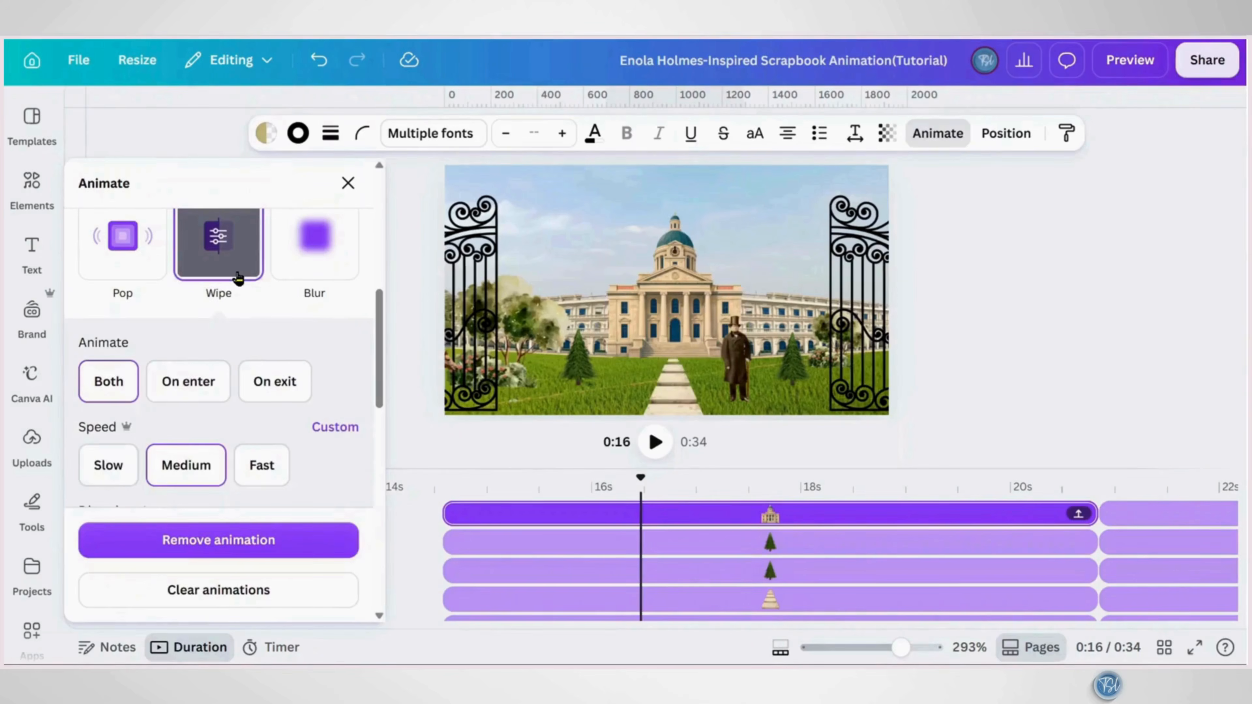
pyautogui.click(209, 387)
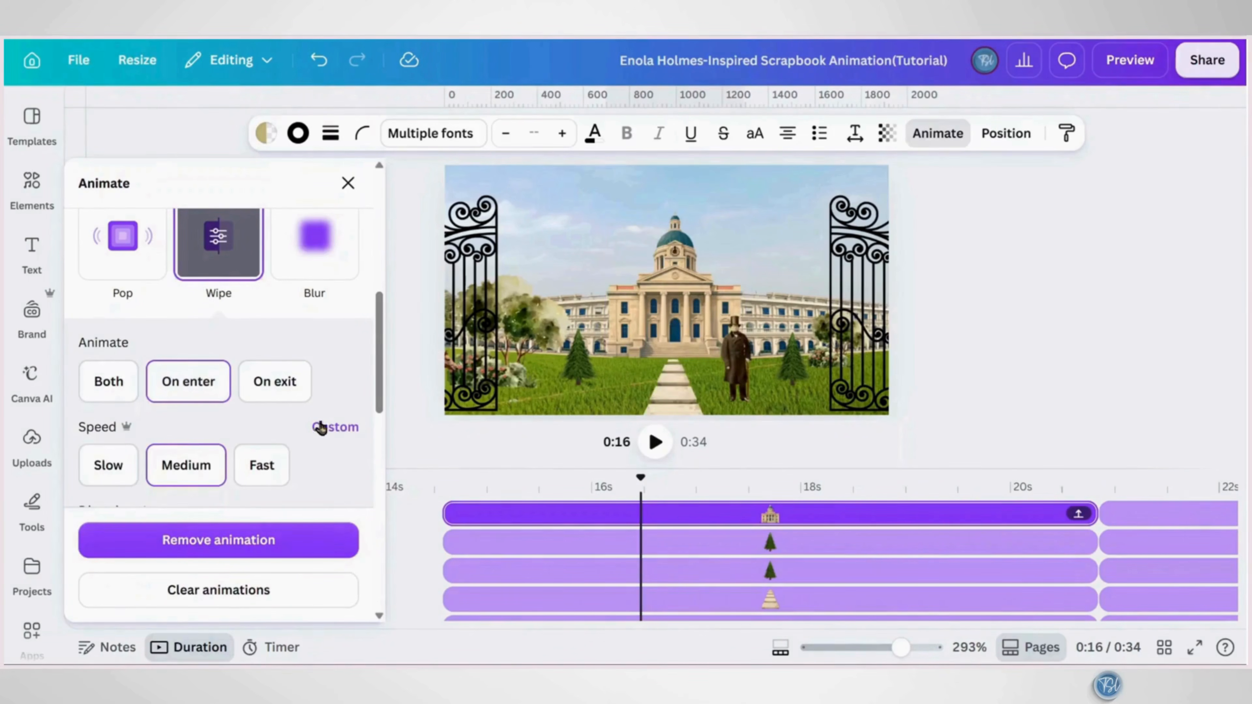
pyautogui.click(335, 427)
pyautogui.scroll(-3, 336, 433)
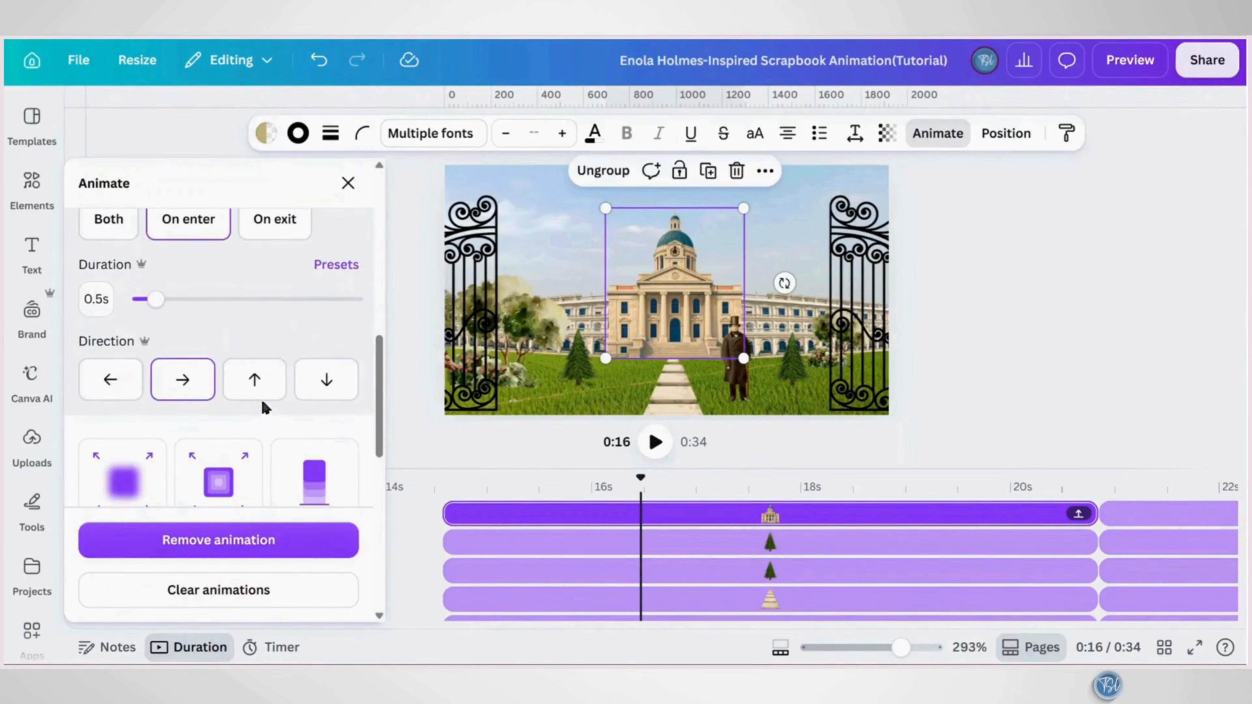
pyautogui.click(255, 390)
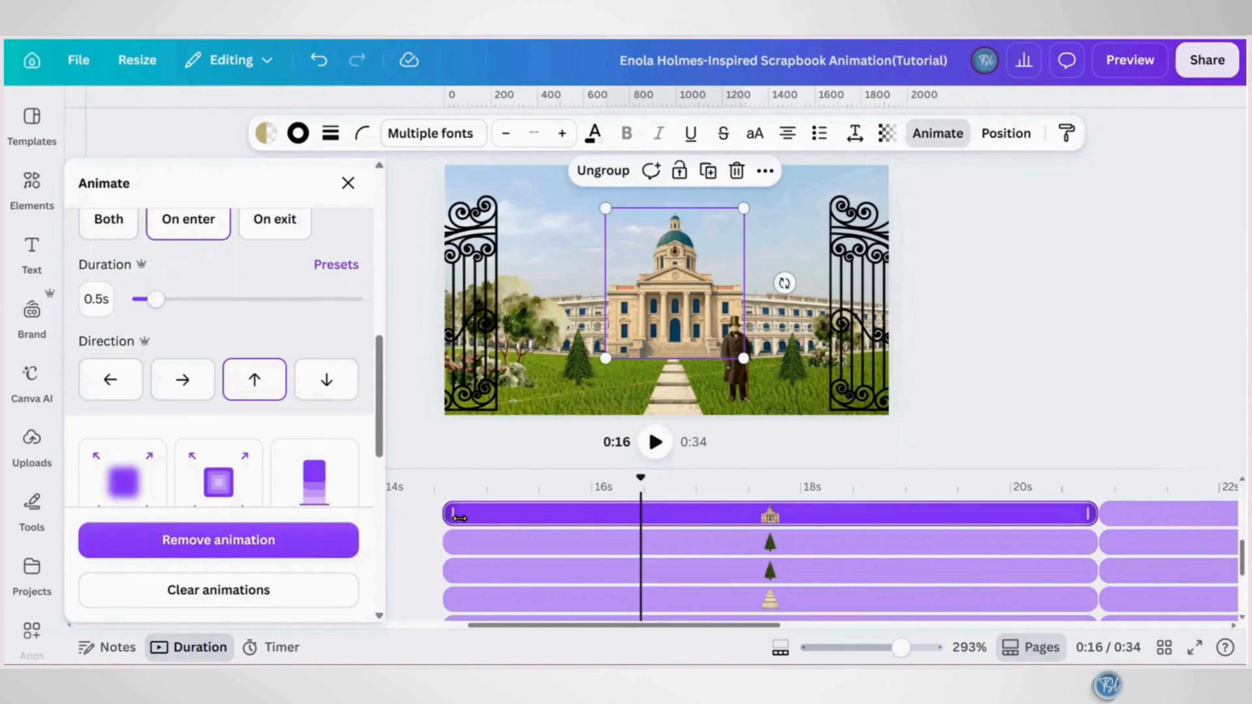
pyautogui.moveTo(446, 514); pyautogui.dragTo(503, 523)
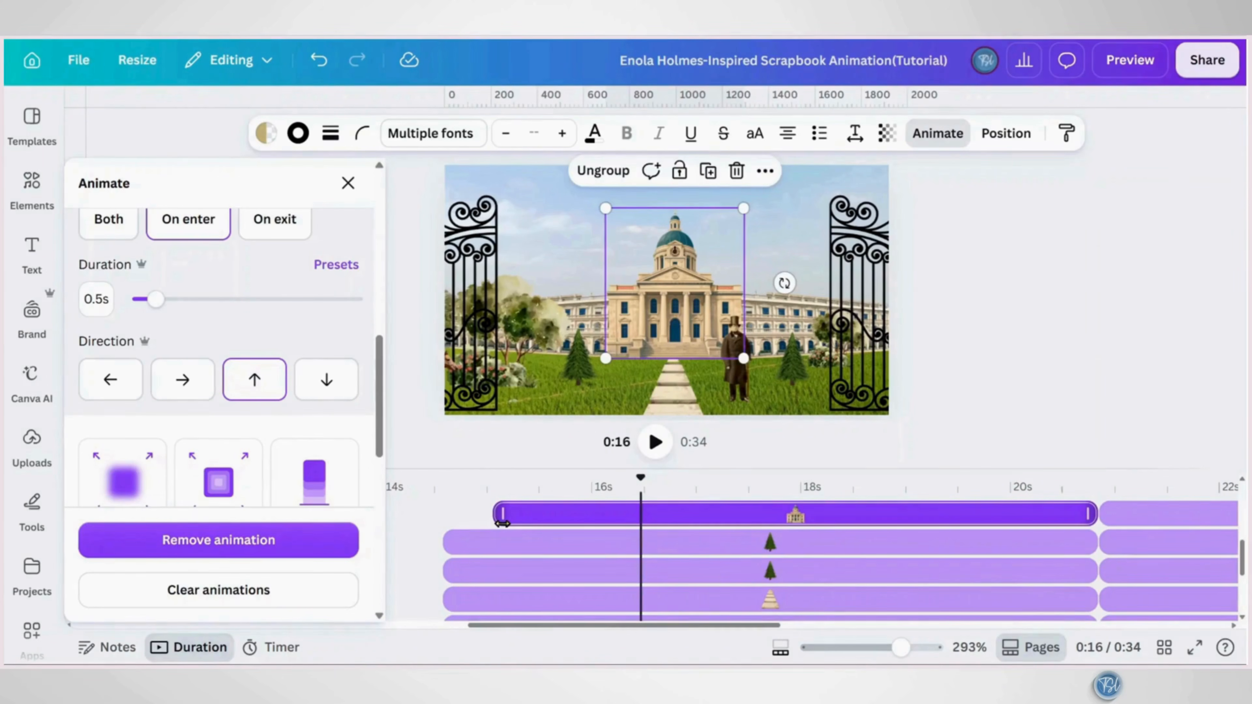
# Give the left wing of the building a Wipe animation on enter with the direction set to left
pyautogui.click(583, 324)
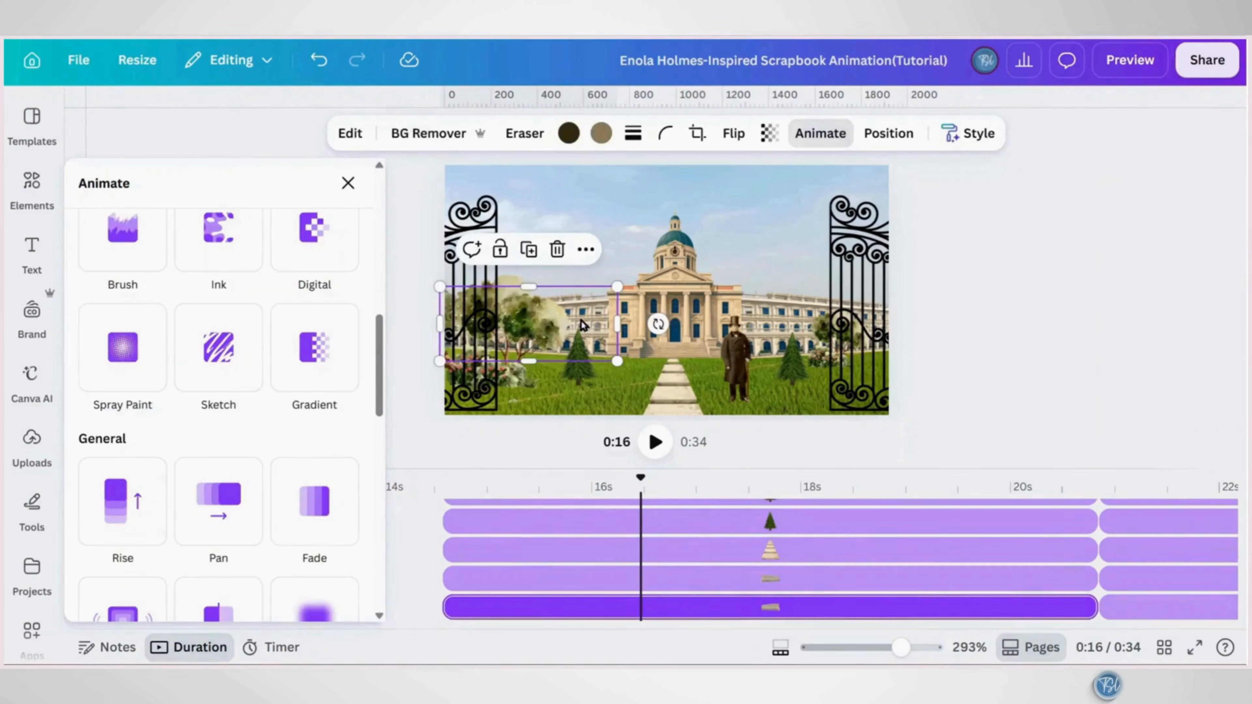
pyautogui.scroll(-5, 279, 405)
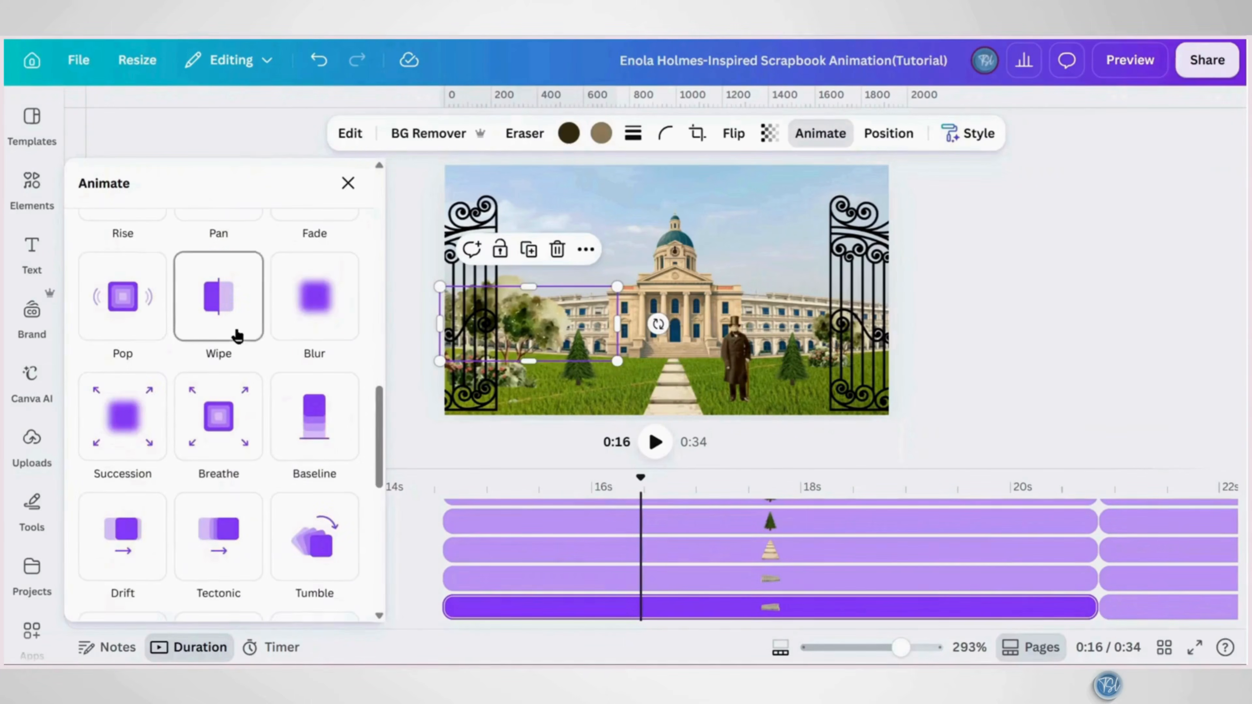
pyautogui.click(237, 336)
pyautogui.click(198, 406)
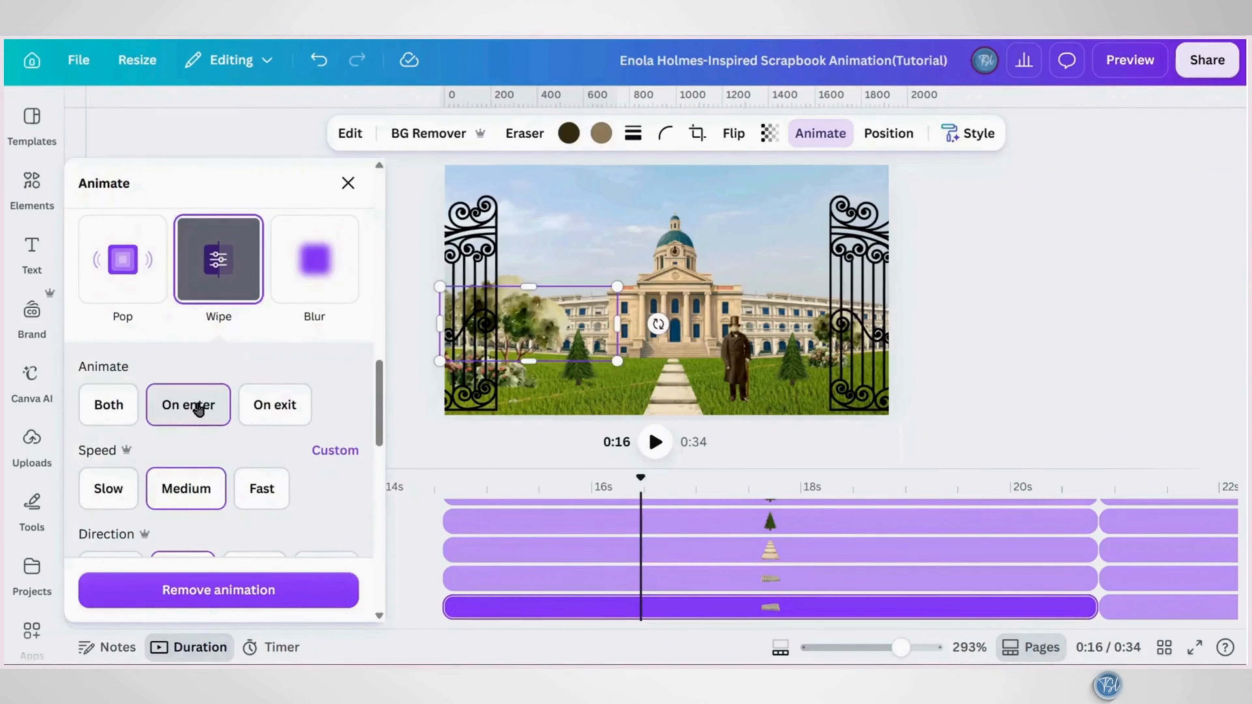
pyautogui.scroll(-2, 198, 409)
pyautogui.click(111, 492)
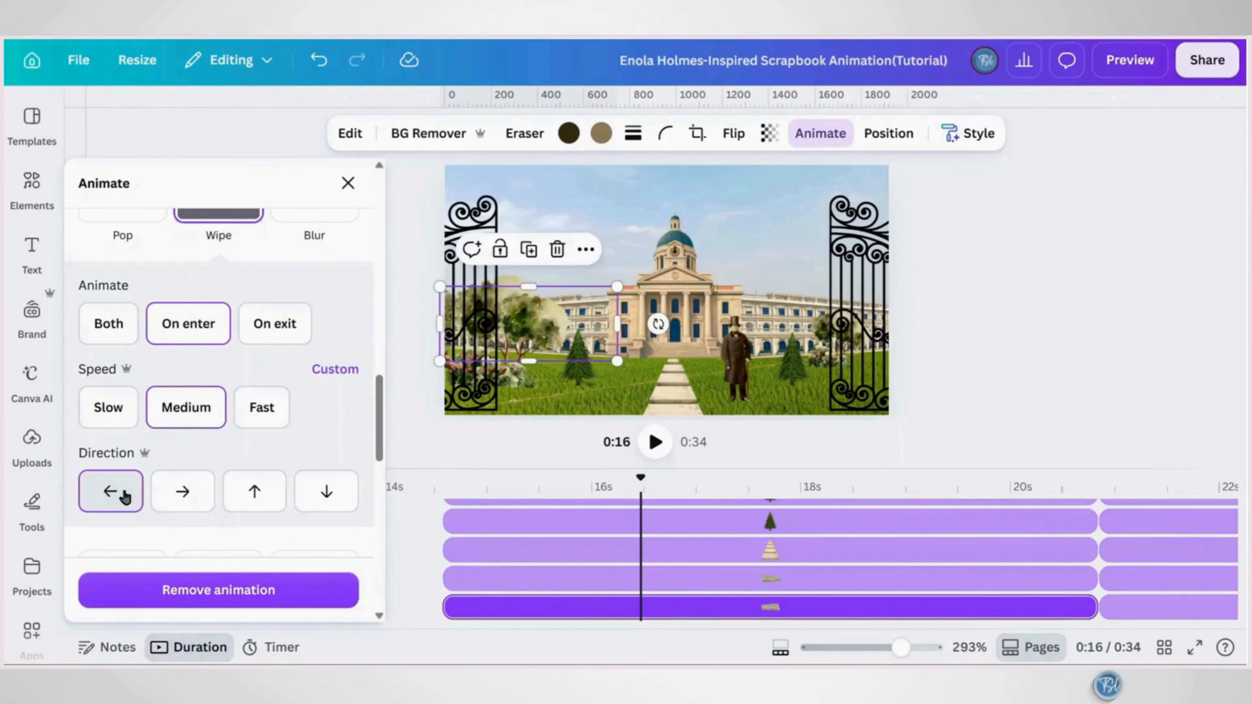
# Give the right wing of the building a Wipe animation on enter with the direction set to right
pyautogui.click(771, 334)
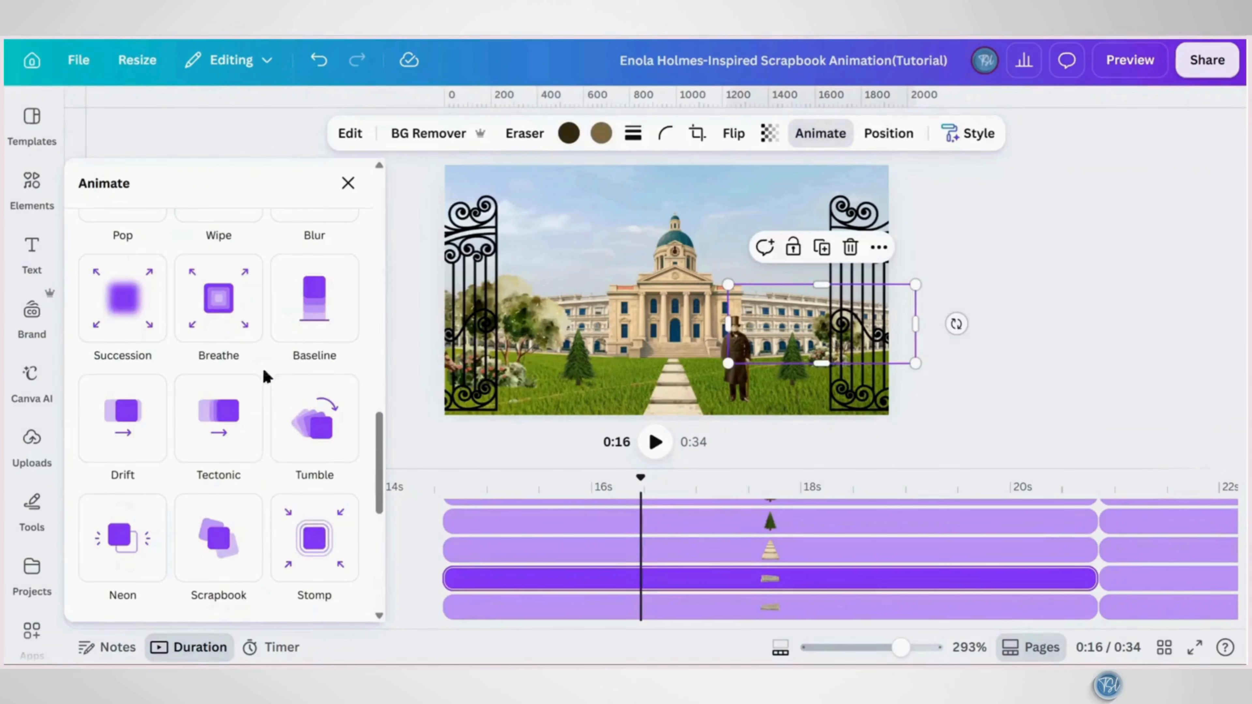
pyautogui.scroll(2, 232, 354)
pyautogui.click(224, 290)
pyautogui.click(195, 419)
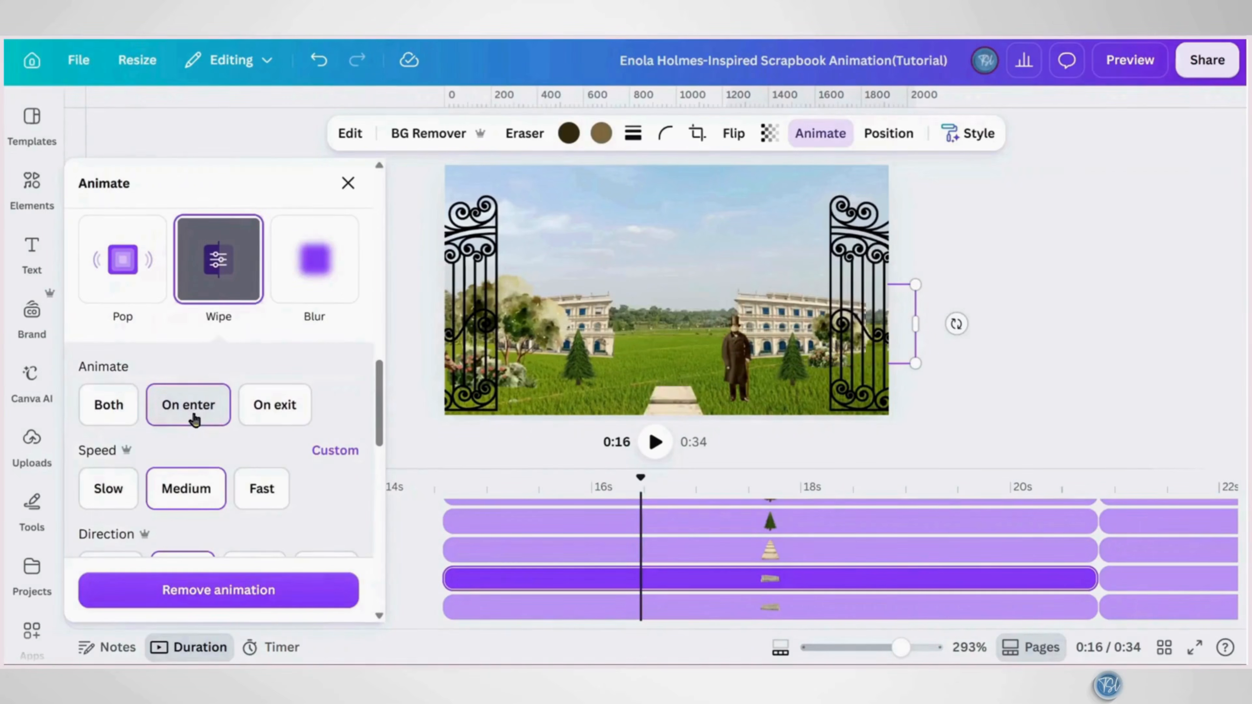
pyautogui.scroll(-2, 196, 414)
pyautogui.click(190, 498)
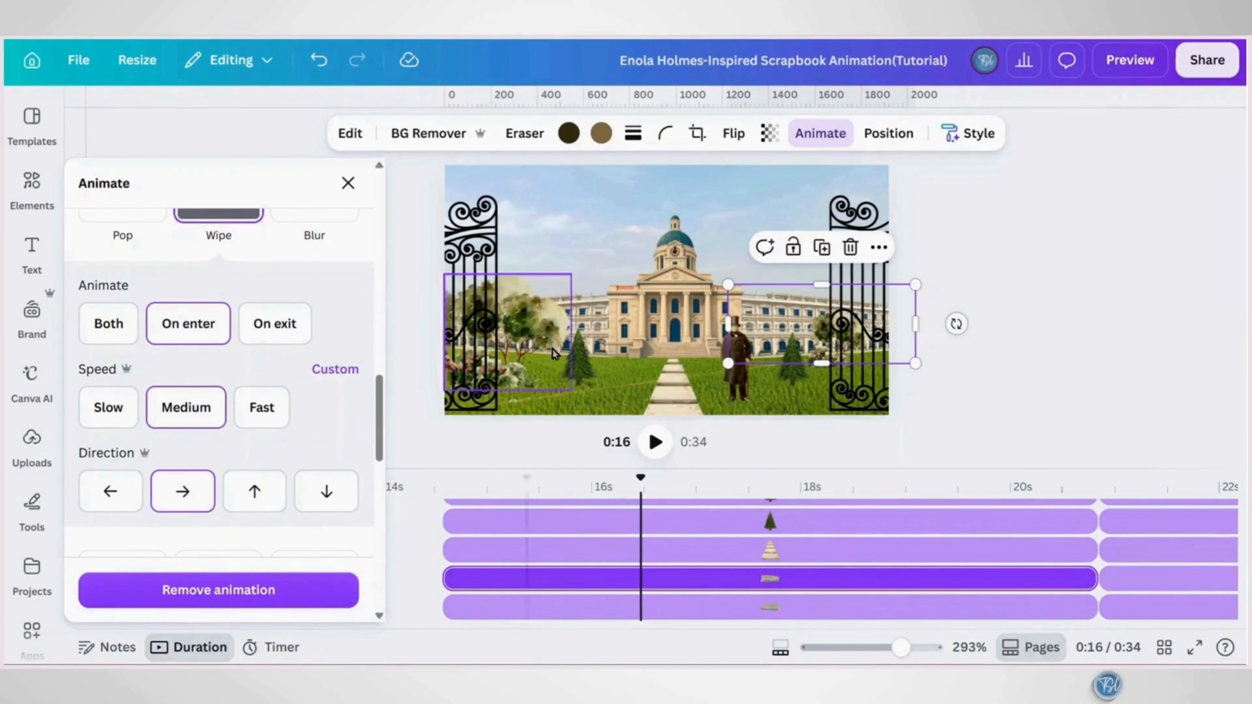
# Trim the start of both building wings in the timeline so each appears about 0.9 s into the page
pyautogui.click(581, 312)
pyautogui.moveTo(454, 611); pyautogui.dragTo(542, 607)
pyautogui.click(769, 318)
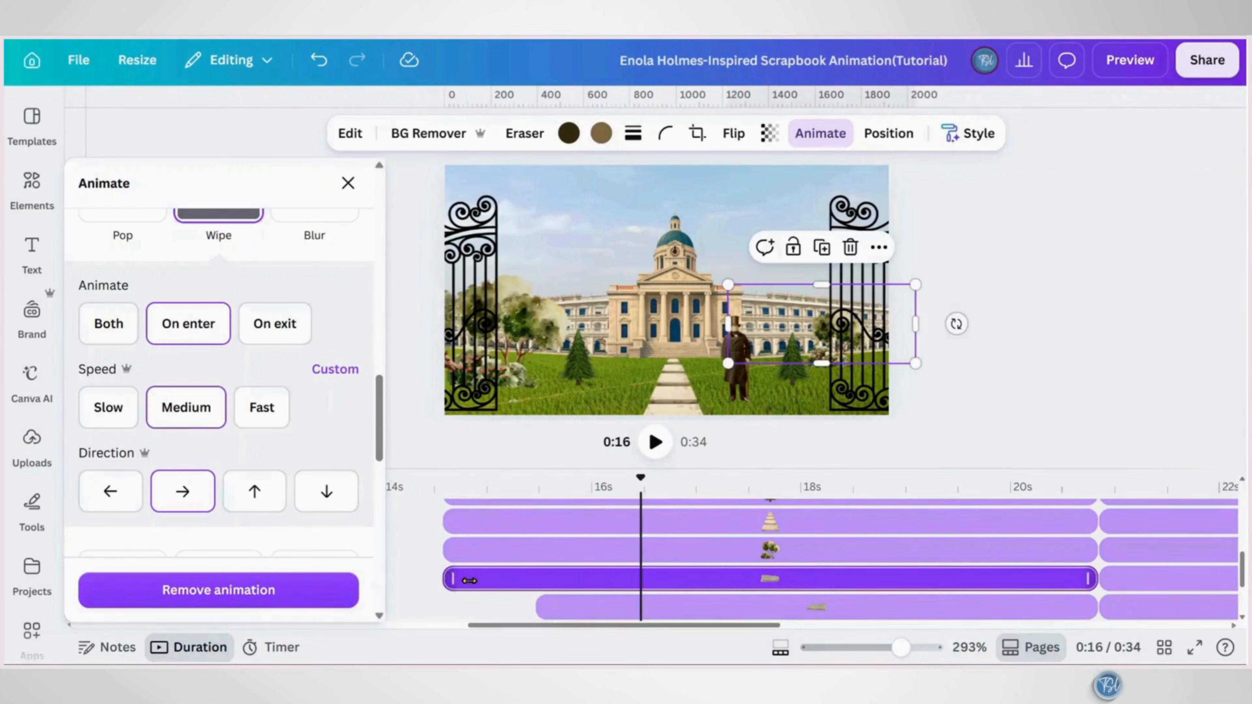
pyautogui.moveTo(454, 580); pyautogui.dragTo(532, 587)
# Give the left pine tree a Wipe animation that plays on enter
pyautogui.click(579, 379)
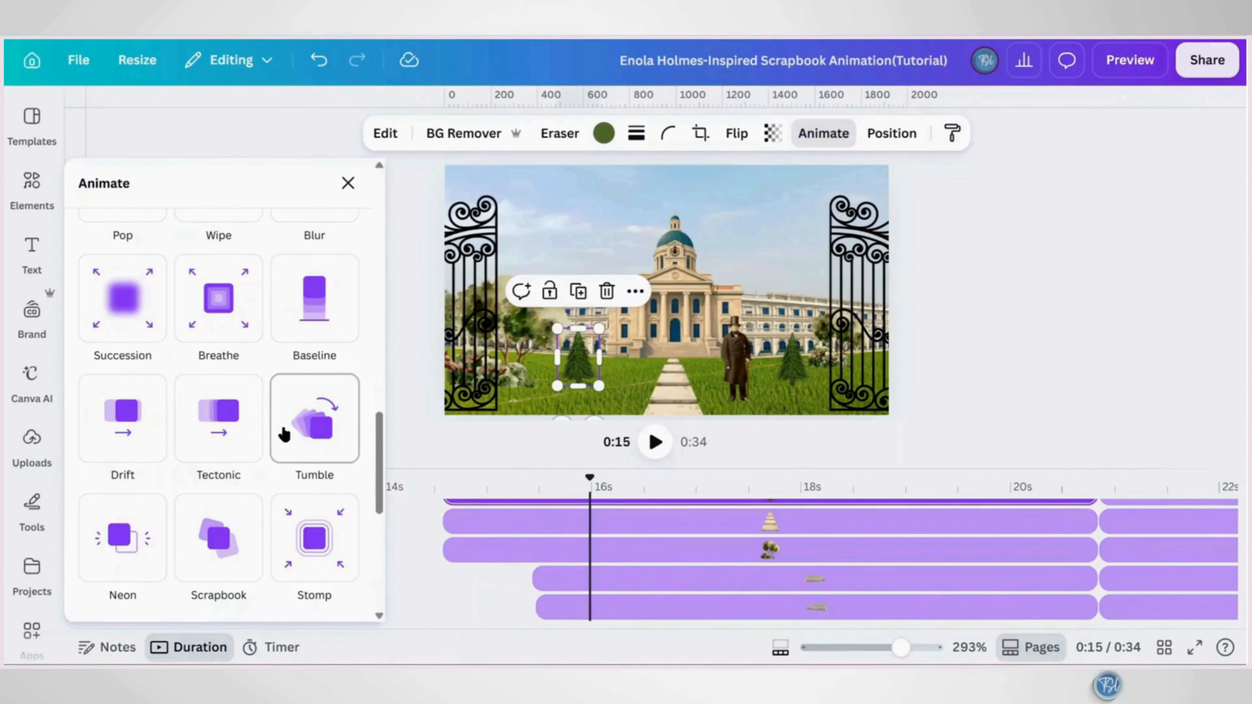
pyautogui.scroll(2, 276, 375)
pyautogui.click(232, 303)
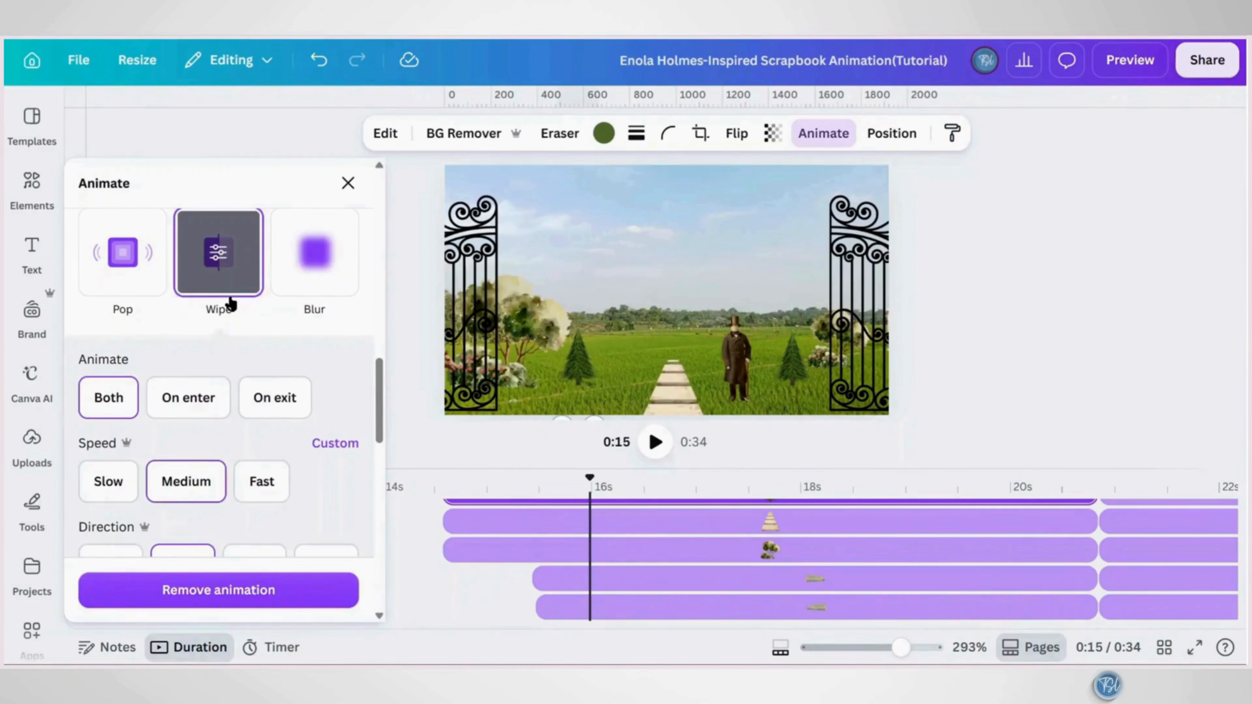
pyautogui.click(198, 400)
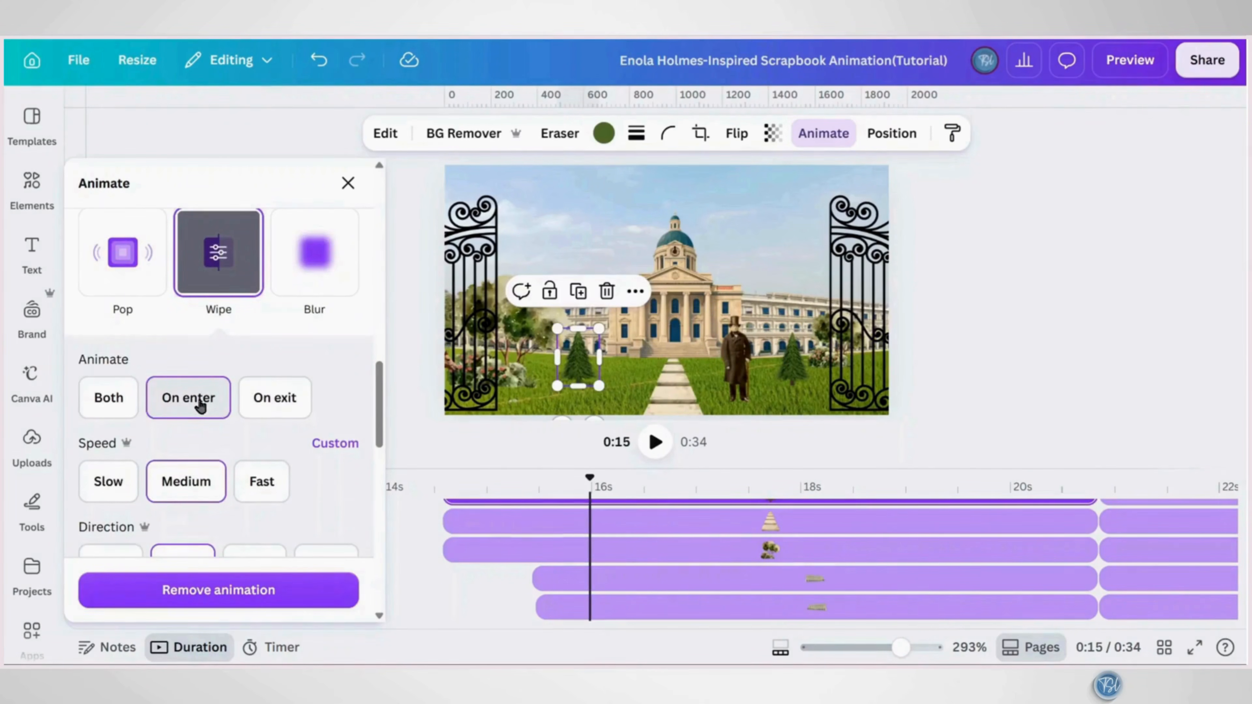
# Give the right pine tree a Wipe animation on enter with the direction set to up
pyautogui.scroll(3, 222, 374)
pyautogui.click(224, 367)
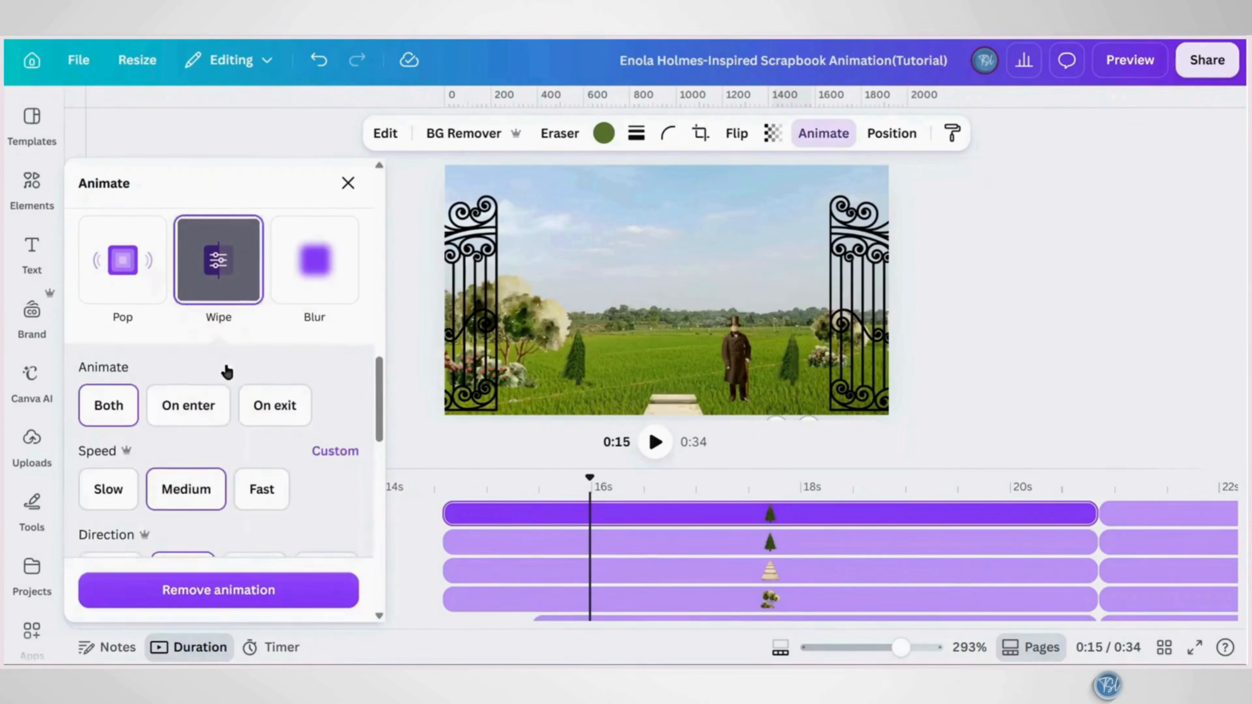
pyautogui.click(204, 418)
pyautogui.scroll(-2, 207, 420)
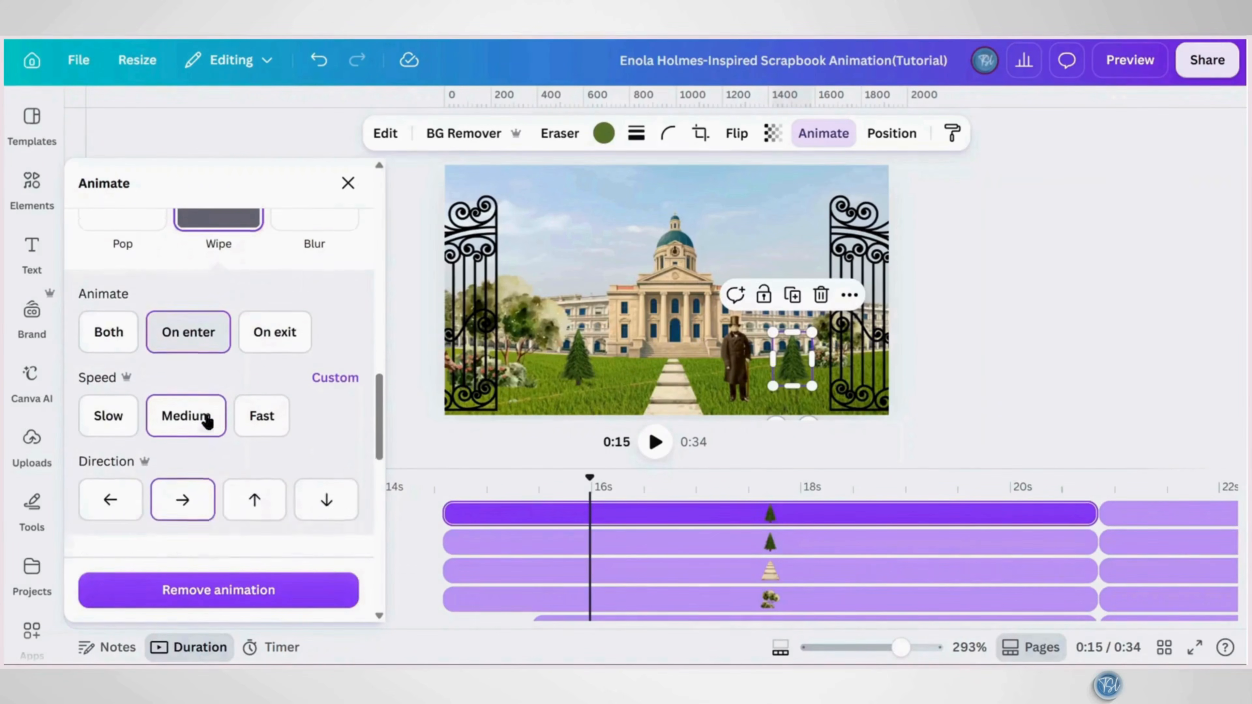
pyautogui.click(239, 501)
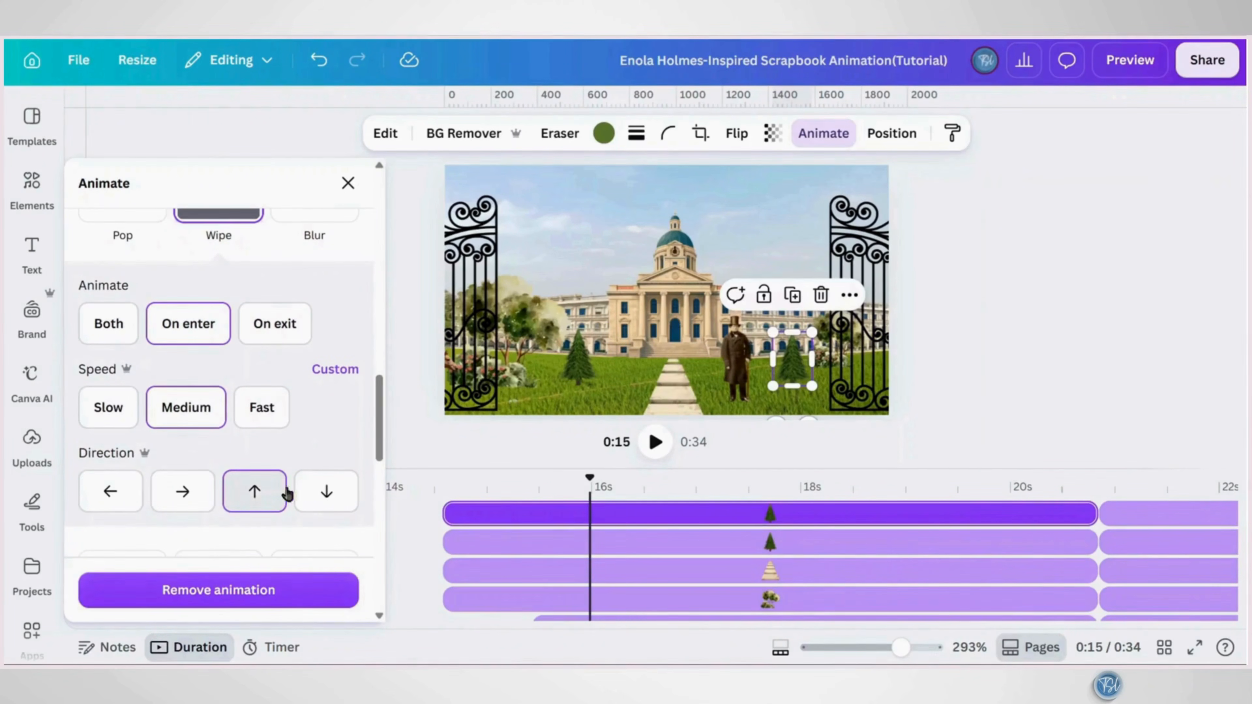
# Set the left pine tree's wipe direction to up and trim both trees' starts so each lasts about 4.9 s
pyautogui.click(576, 368)
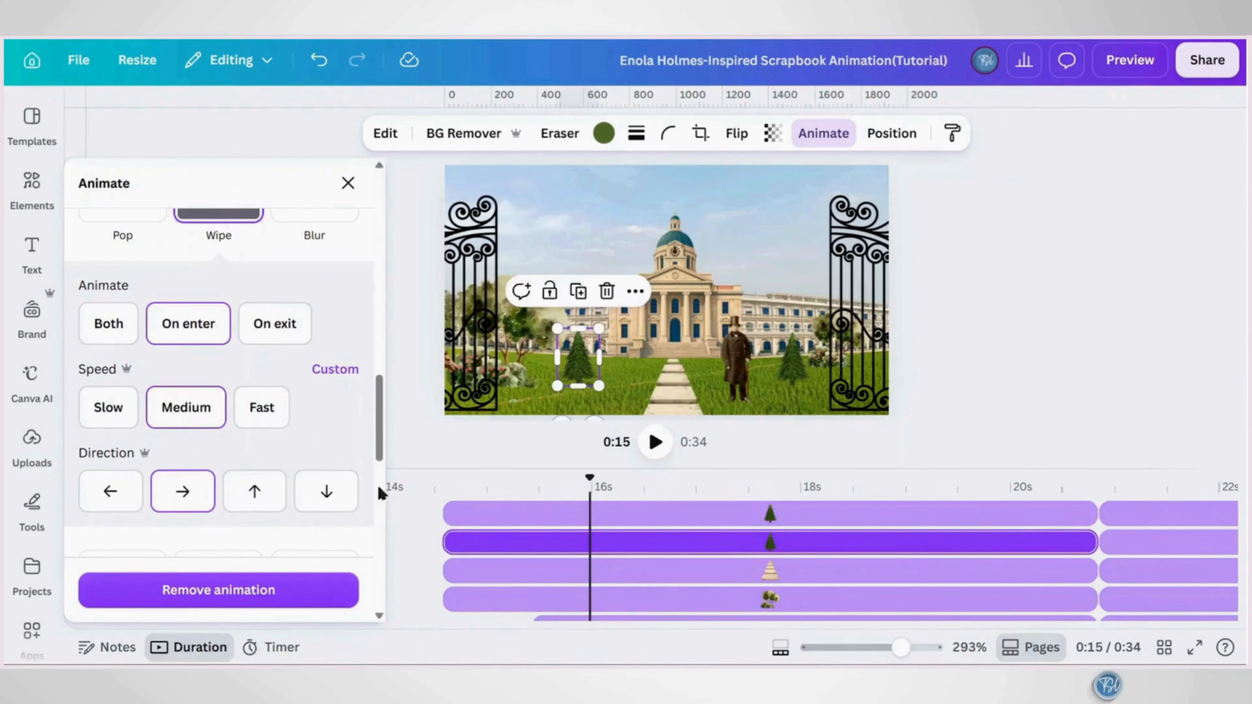
pyautogui.click(251, 502)
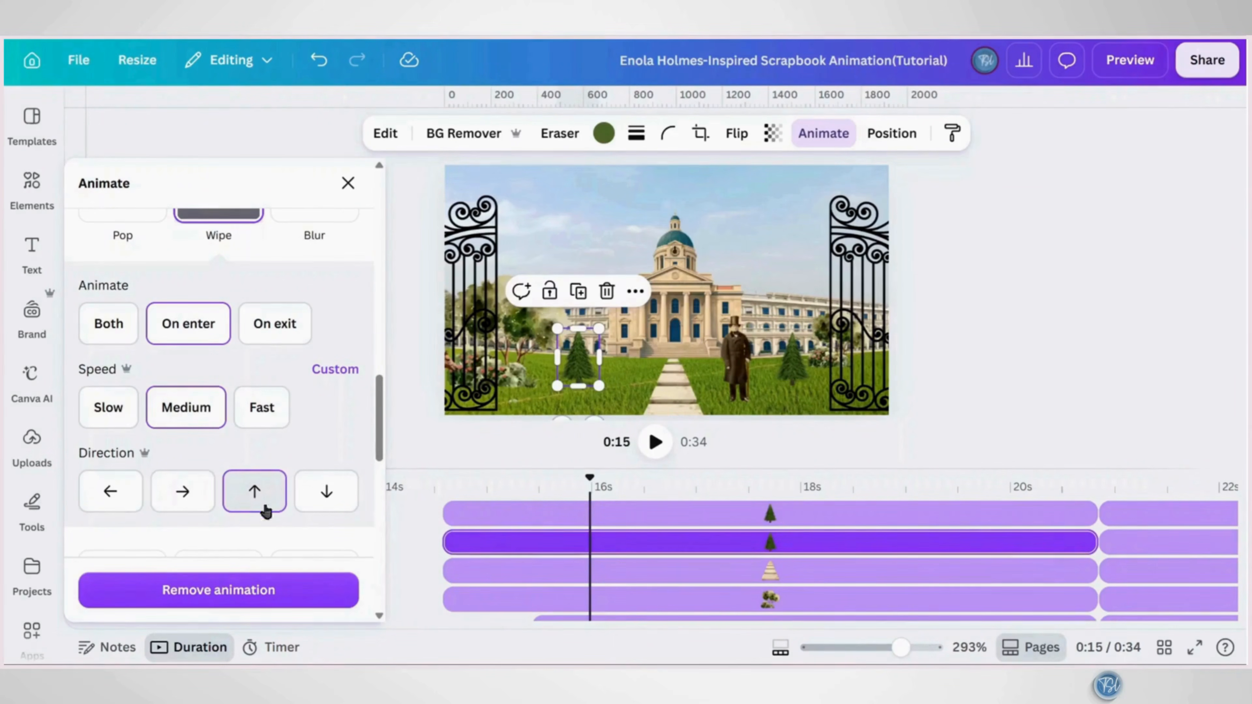
pyautogui.moveTo(462, 542); pyautogui.dragTo(632, 542)
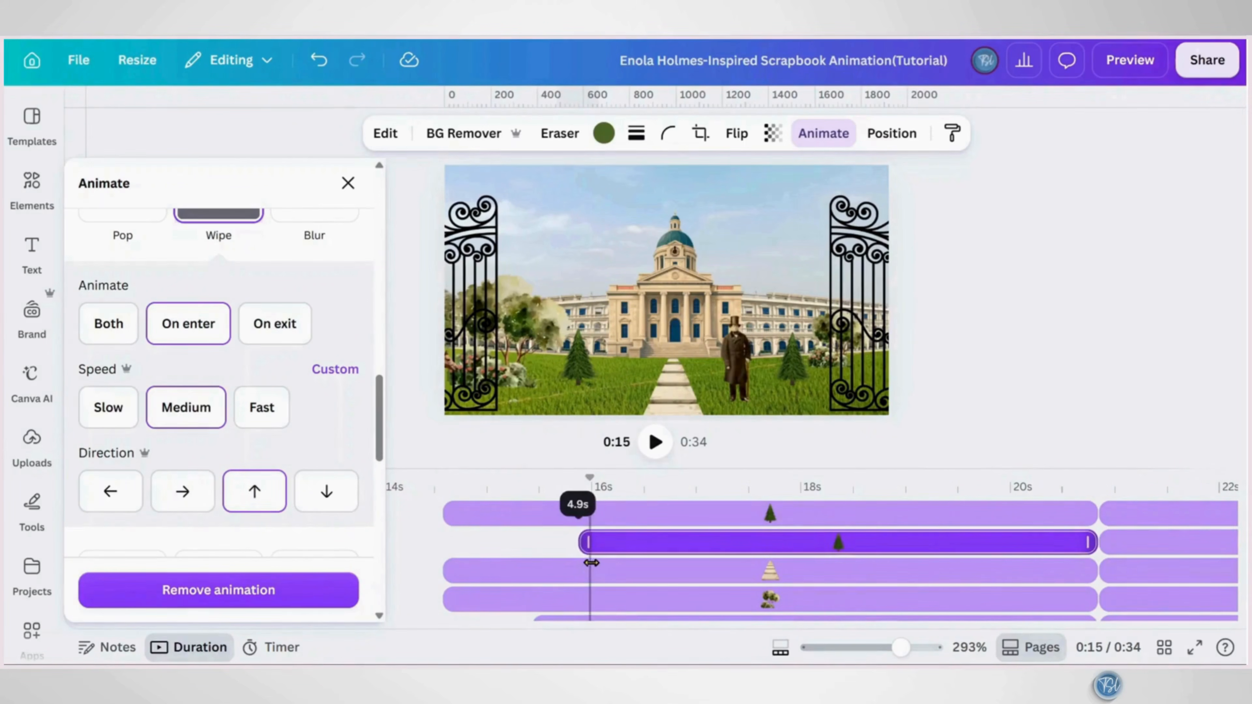
pyautogui.moveTo(447, 518); pyautogui.dragTo(576, 526)
# Create a custom motion path for the horse running from the left gate across the lawn past the stone path
pyautogui.click(452, 371)
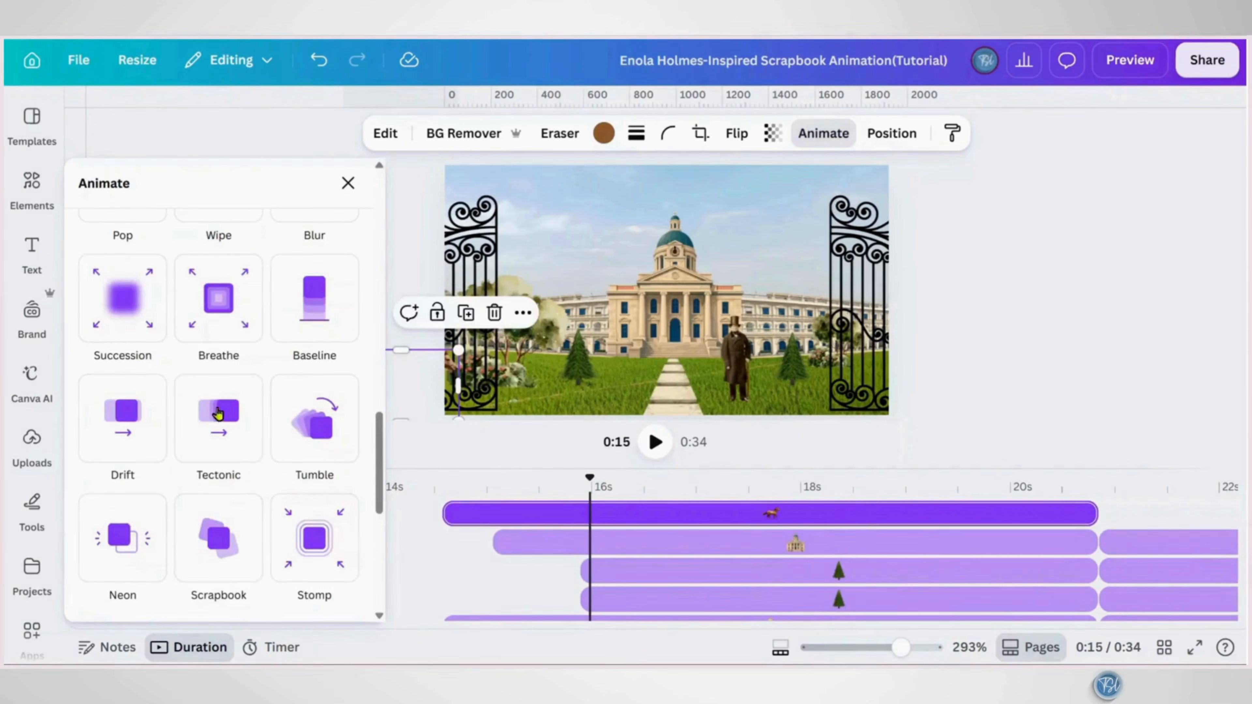
pyautogui.scroll(10, 218, 414)
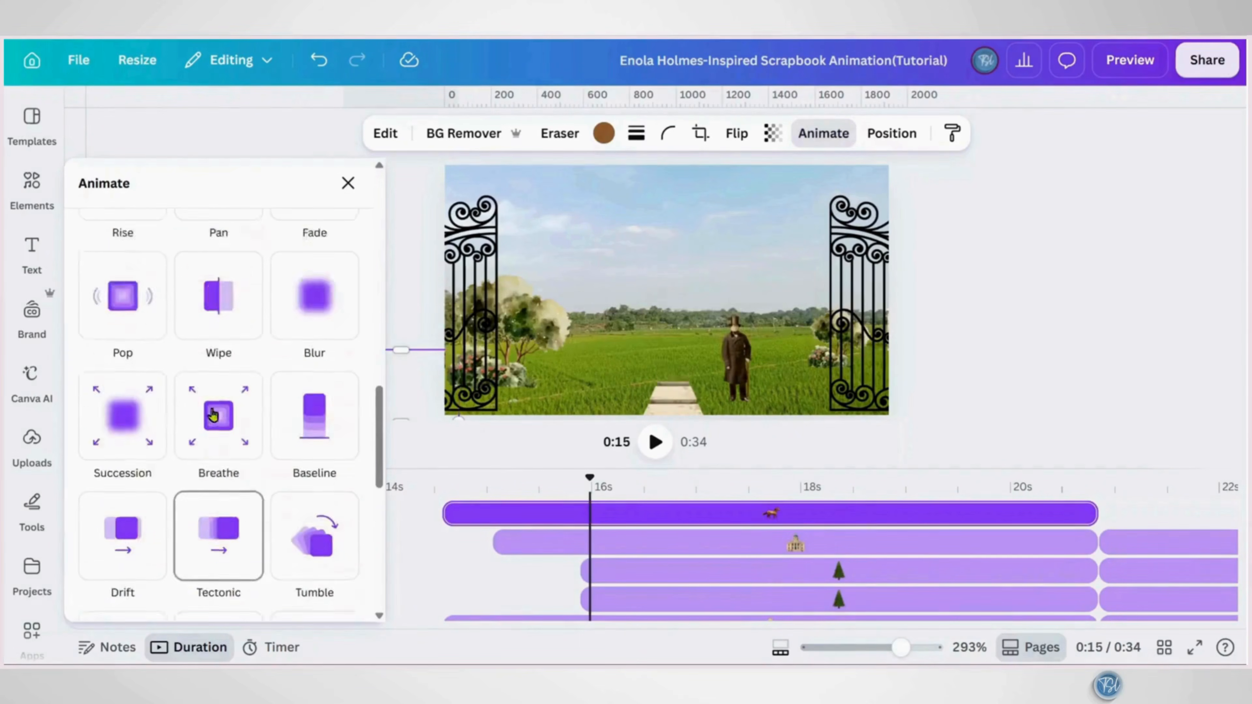
pyautogui.scroll(5, 187, 392)
pyautogui.click(187, 392)
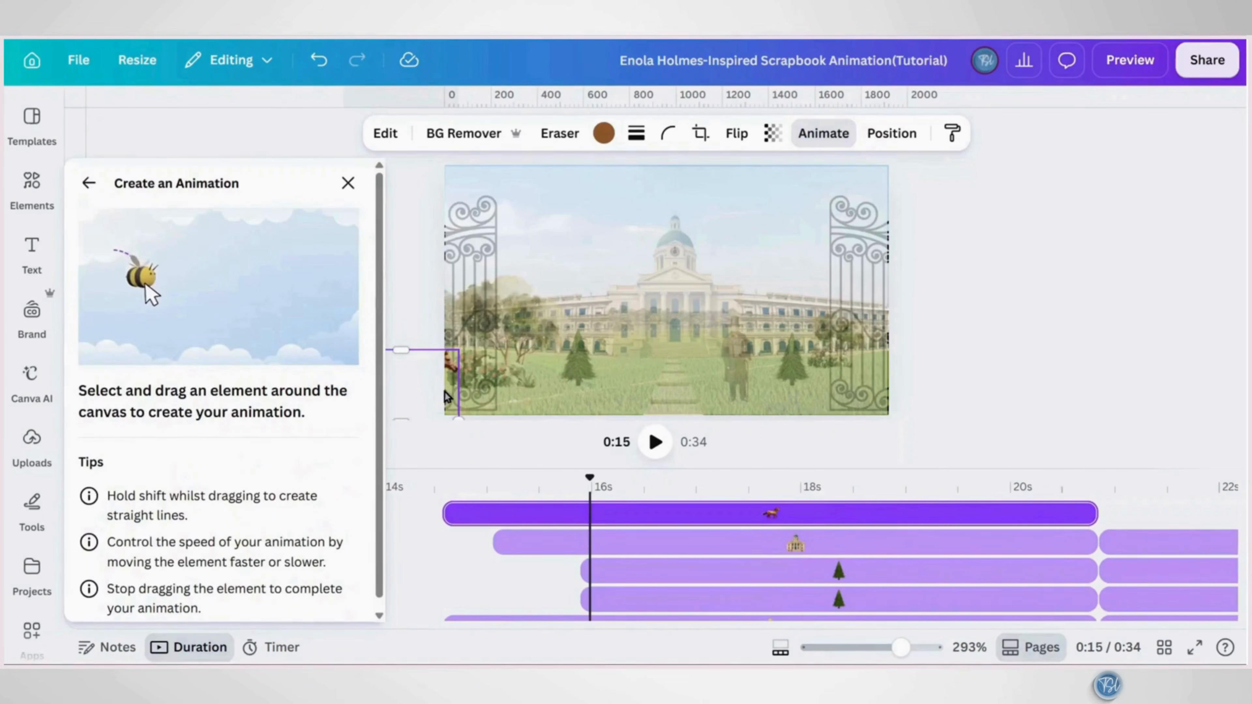
pyautogui.moveTo(485, 400); pyautogui.dragTo(692, 395)
pyautogui.moveTo(774, 393); pyautogui.dragTo(809, 392)
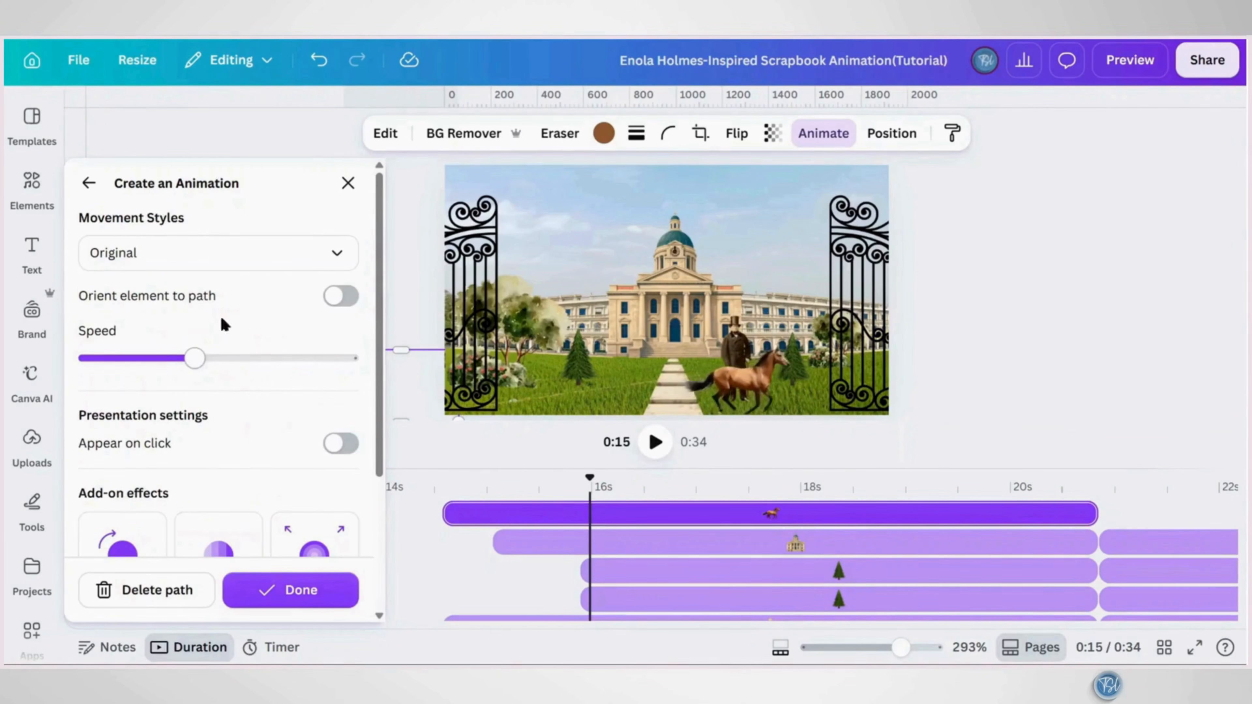
# Set the horse path's movement style to Smooth and increase its speed
pyautogui.click(215, 267)
pyautogui.click(172, 347)
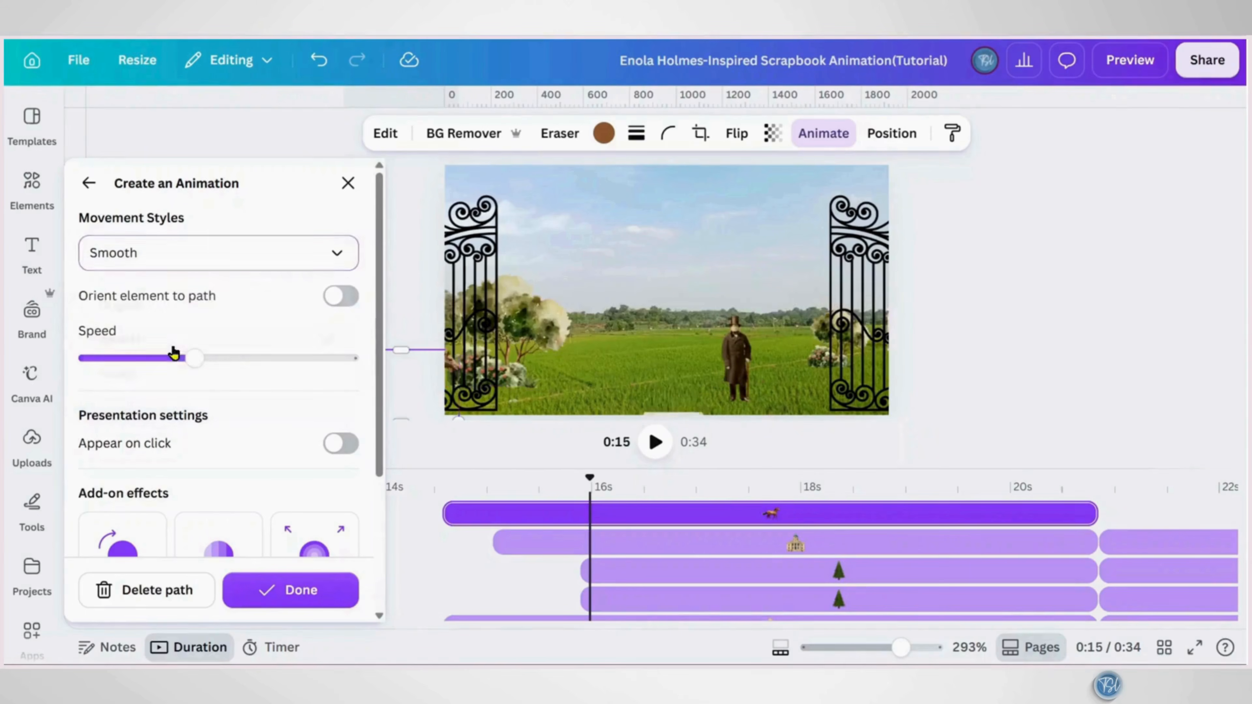
pyautogui.moveTo(198, 358); pyautogui.dragTo(252, 385)
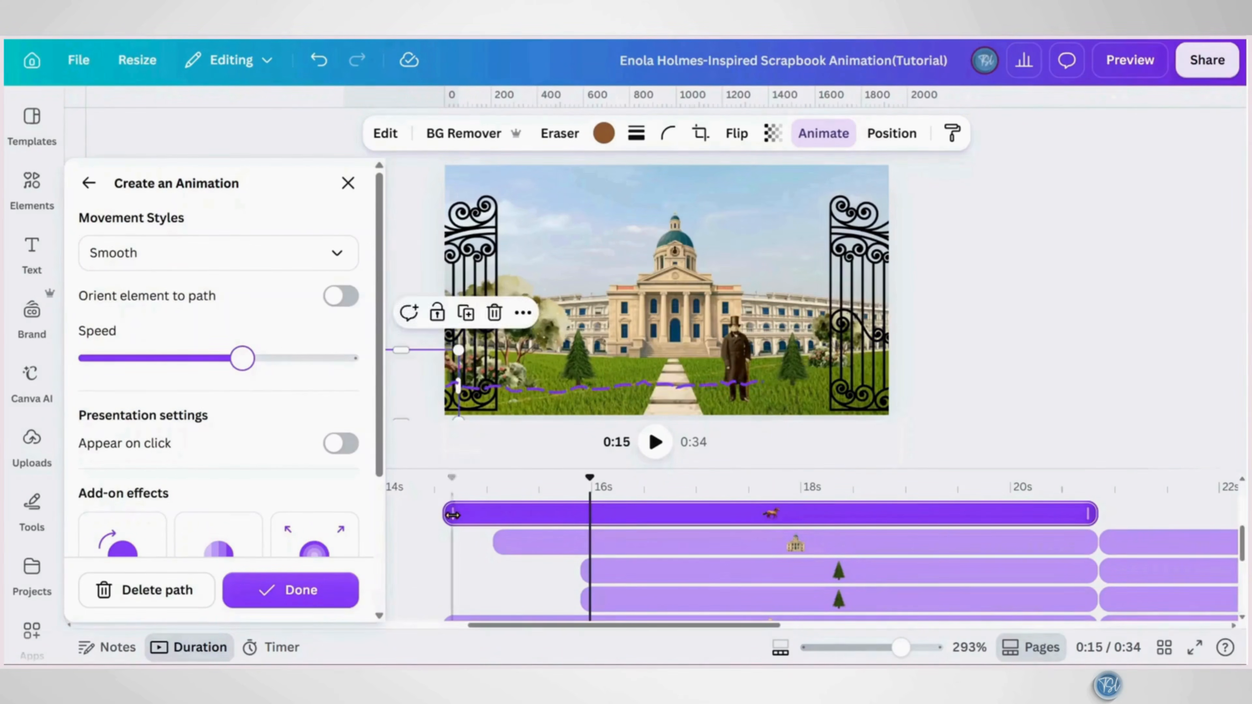
# Trim the horse's start in the timeline to a duration of about 4.3 s and play back the gate and city hall scene
pyautogui.moveTo(480, 515); pyautogui.dragTo(614, 516)
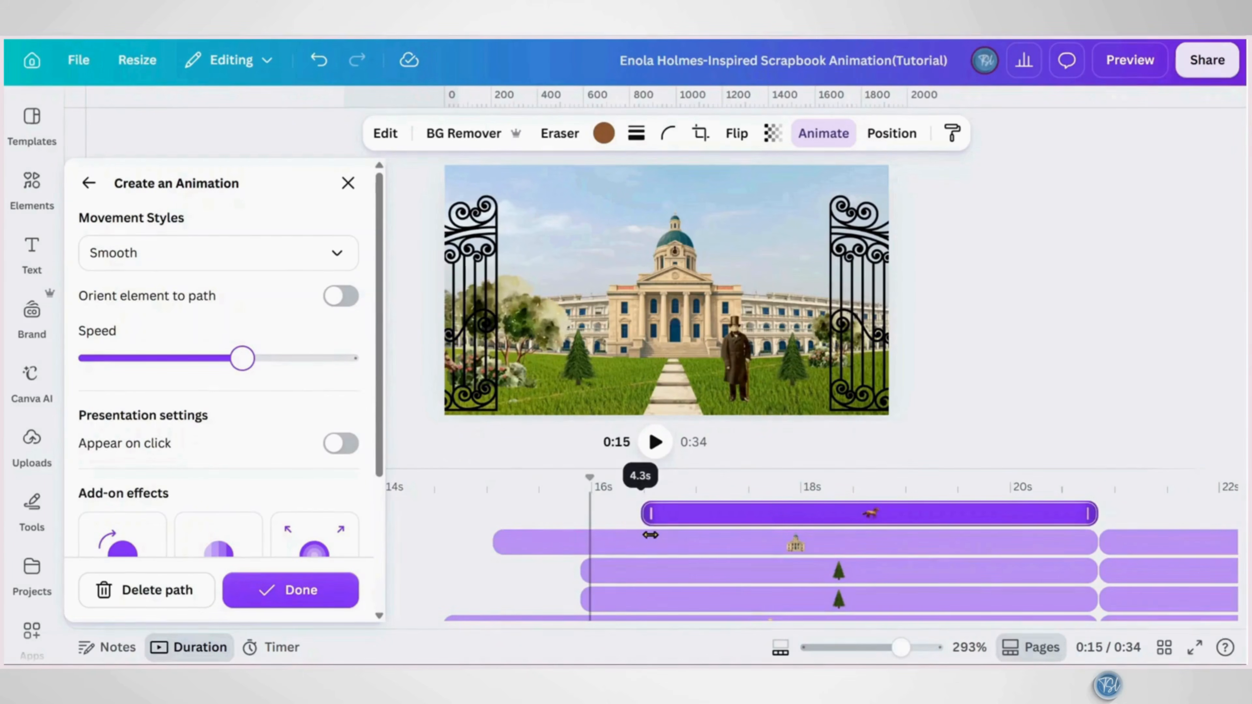
pyautogui.click(351, 599)
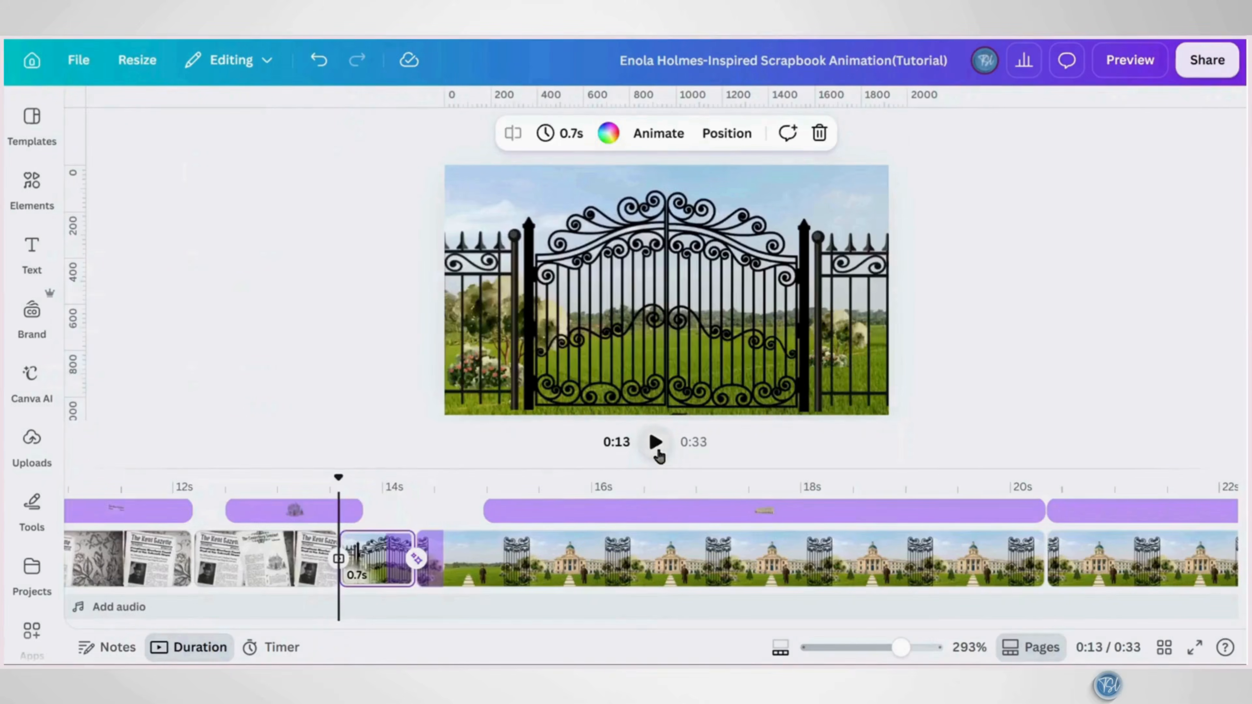
pyautogui.click(659, 454)
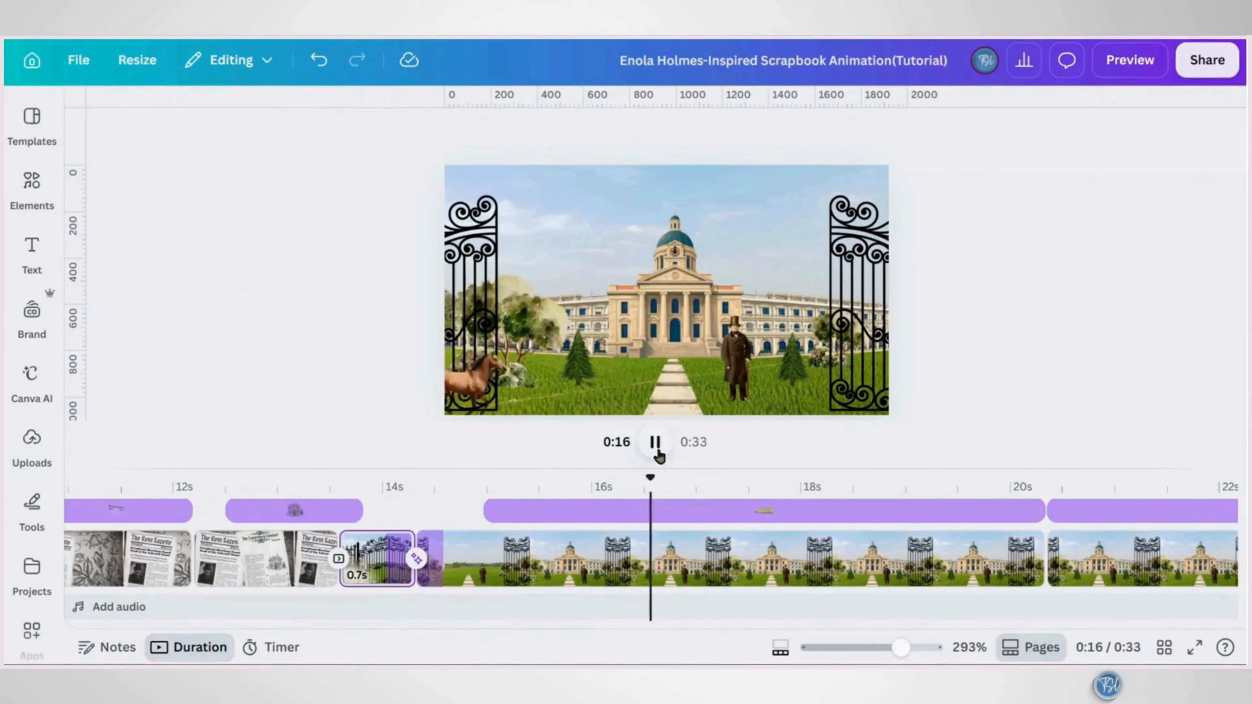
pyautogui.click(659, 455)
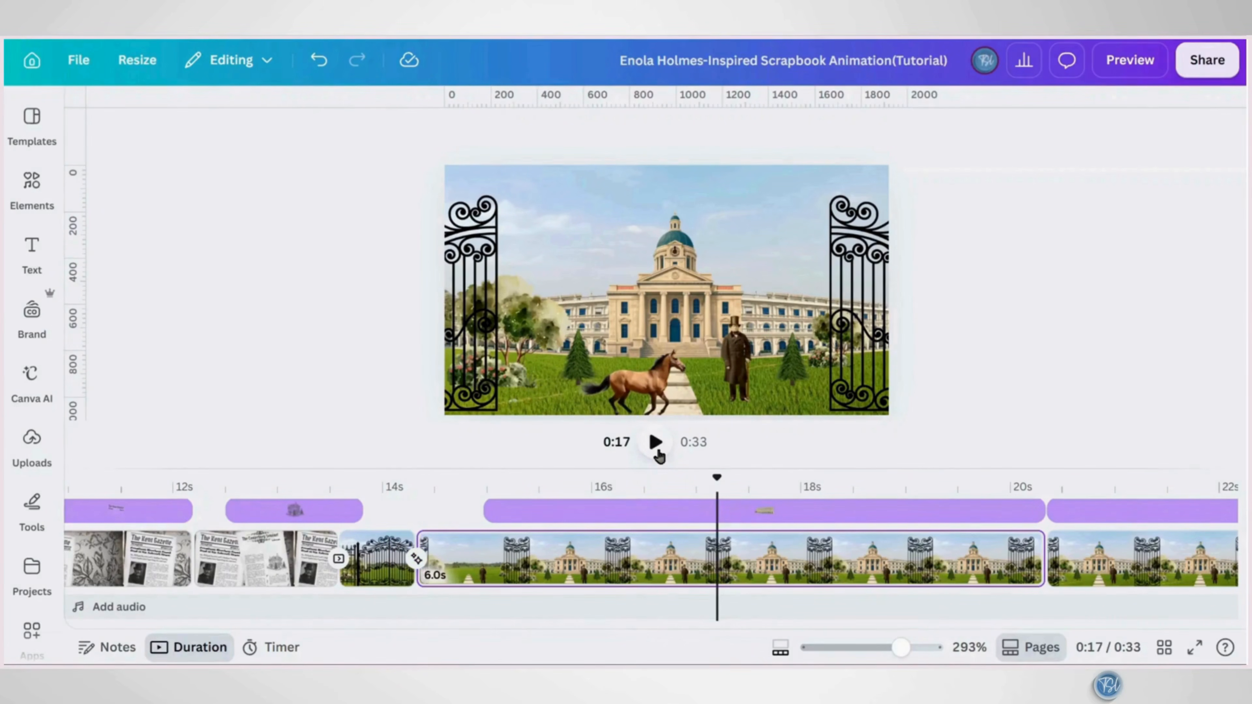
# Split the duplicated city hall page at 23.7 s
pyautogui.moveTo(950, 635); pyautogui.dragTo(964, 634)
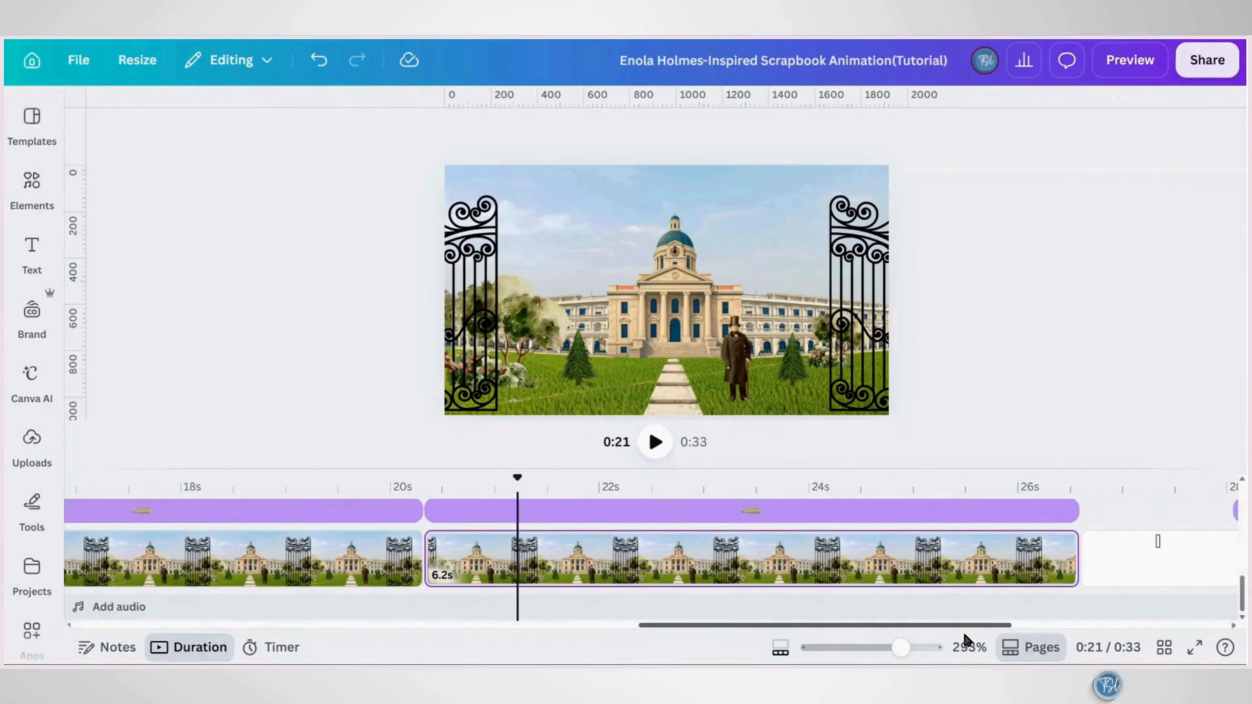
pyautogui.click(783, 566)
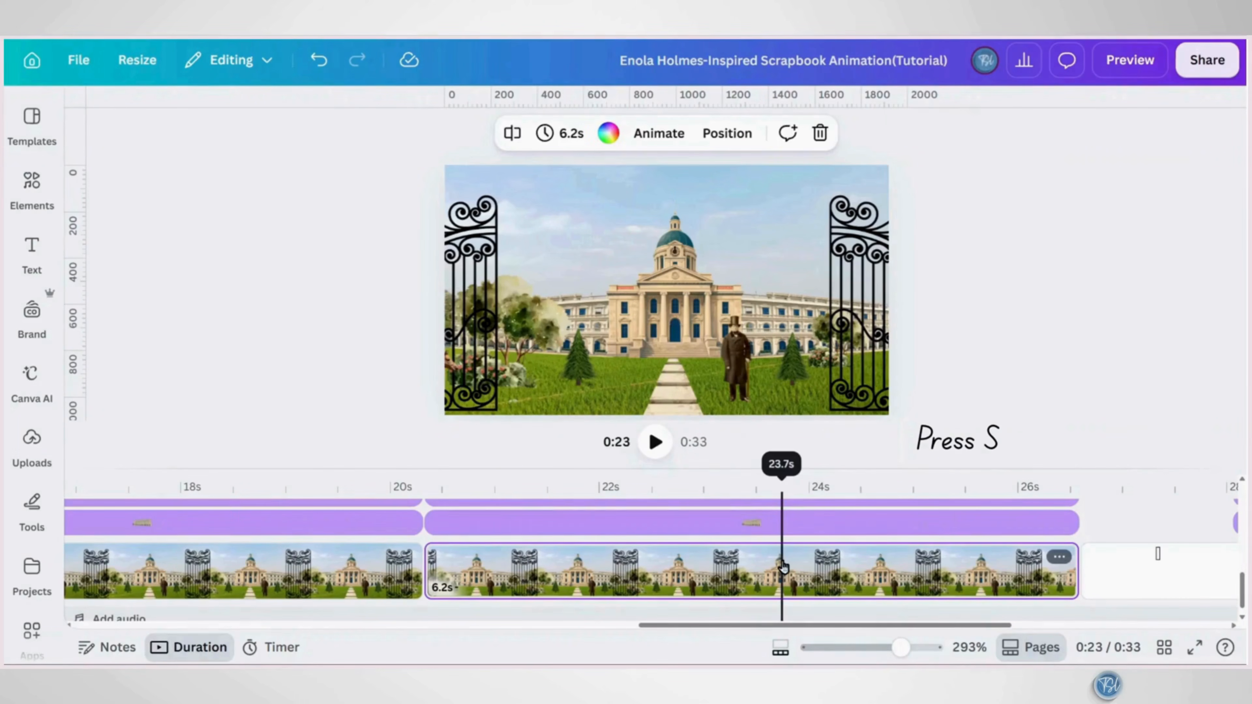
pyautogui.press('s')
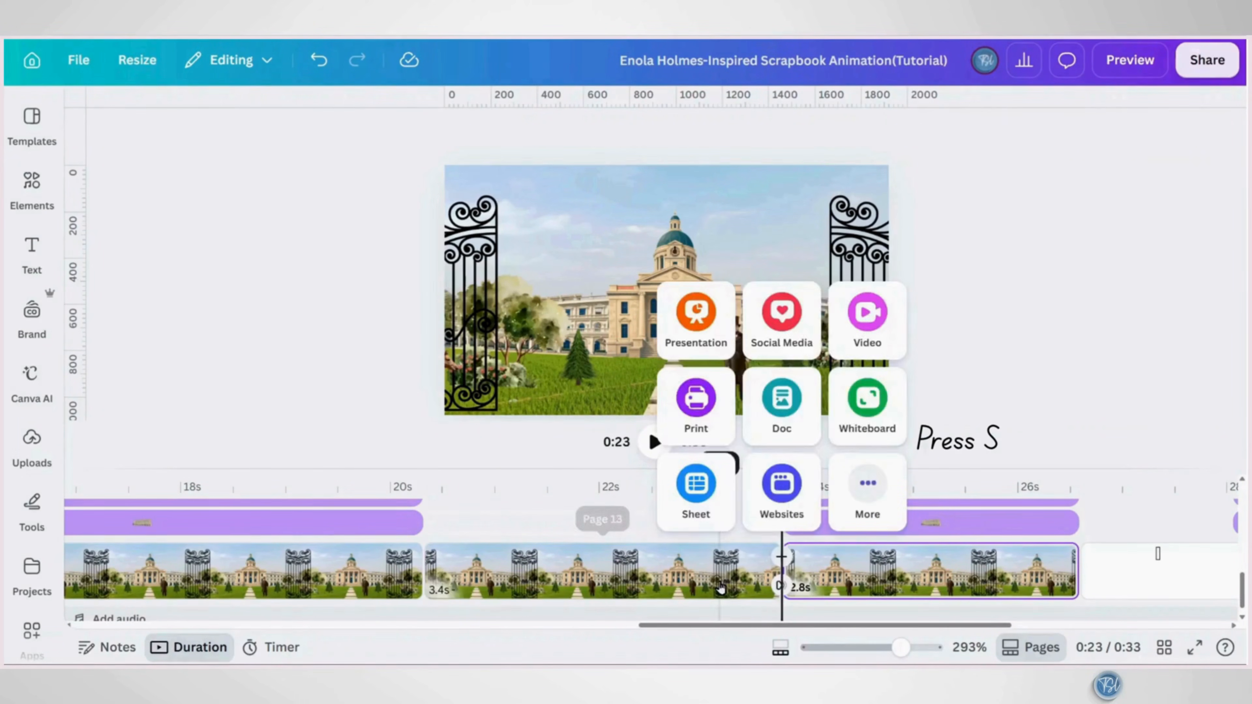
# On the first half of the split page, enlarge the city hall group until its dome and clock fill the canvas, and centre it
pyautogui.click(718, 584)
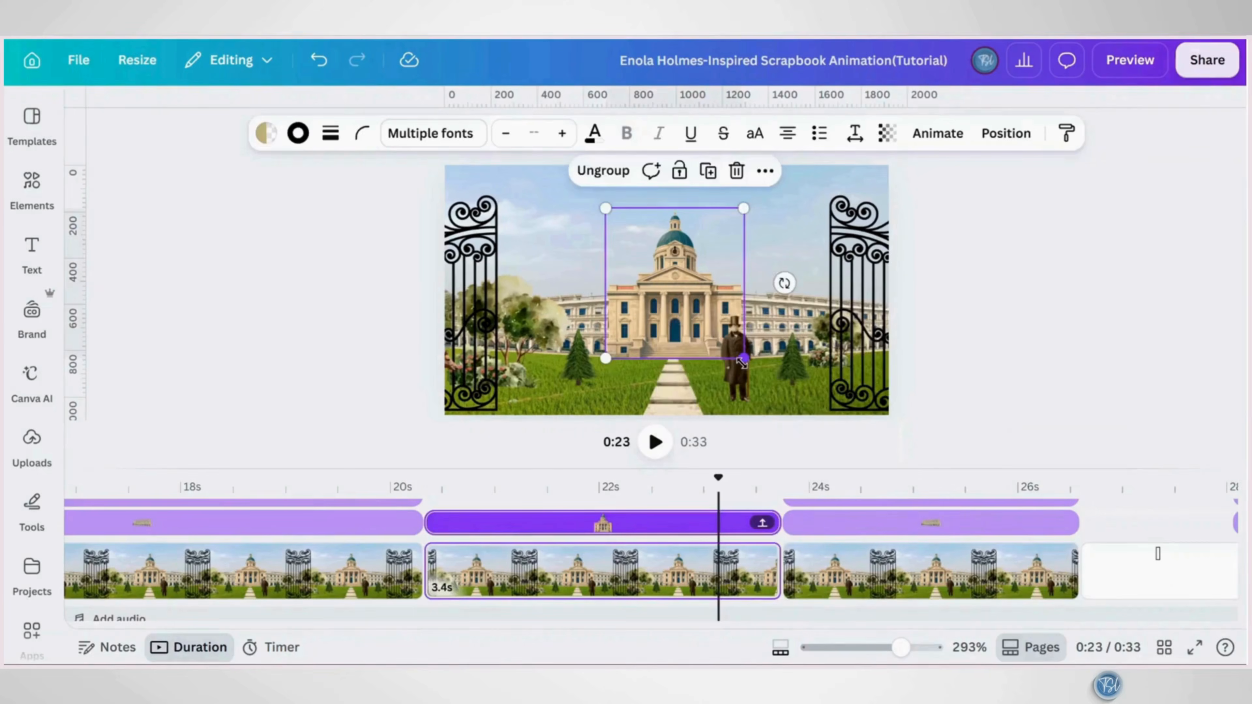
pyautogui.moveTo(742, 361); pyautogui.dragTo(881, 508)
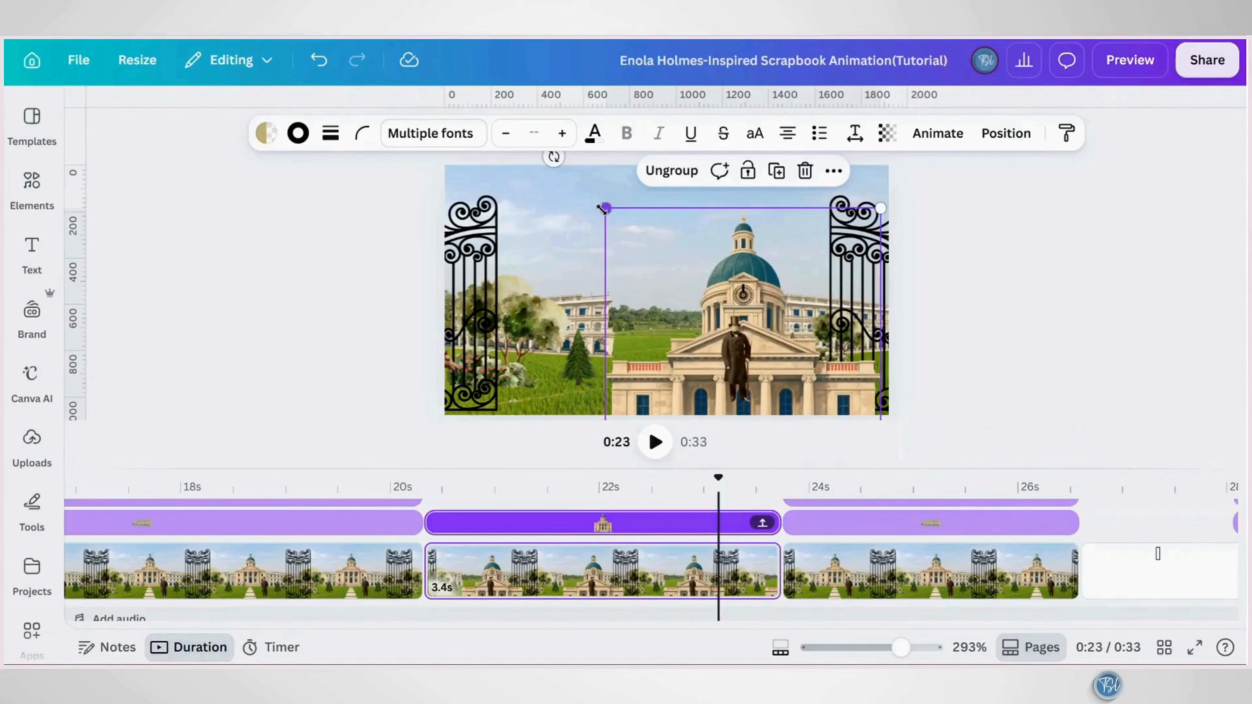
pyautogui.moveTo(602, 209); pyautogui.dragTo(249, 189)
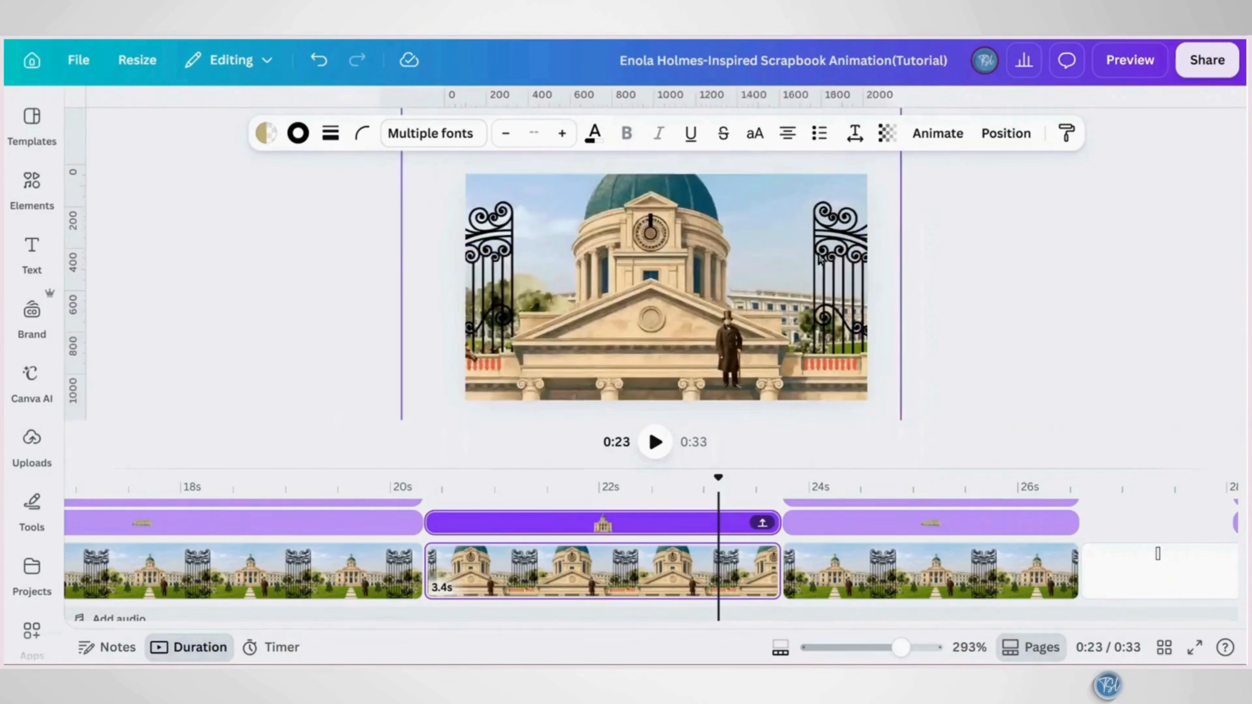
pyautogui.scroll(-5, 819, 257)
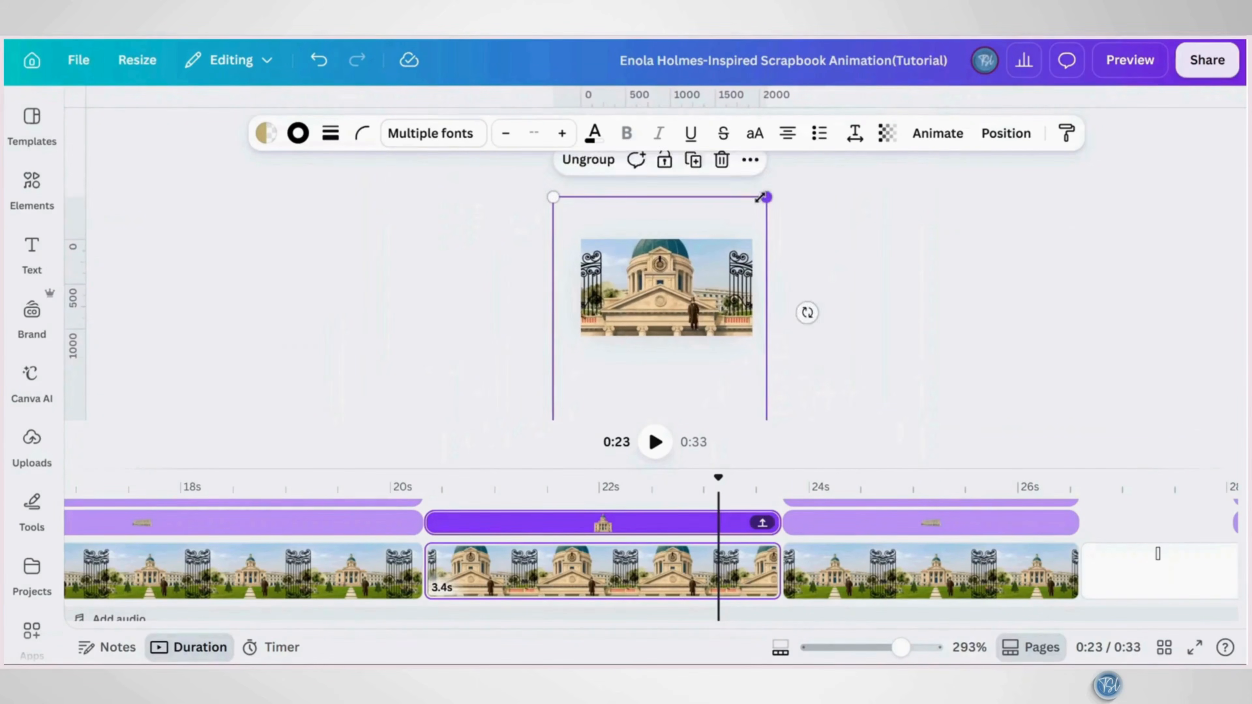
pyautogui.moveTo(759, 198); pyautogui.dragTo(1023, 173)
pyautogui.moveTo(867, 249); pyautogui.dragTo(785, 374)
pyautogui.scroll(5, 821, 282)
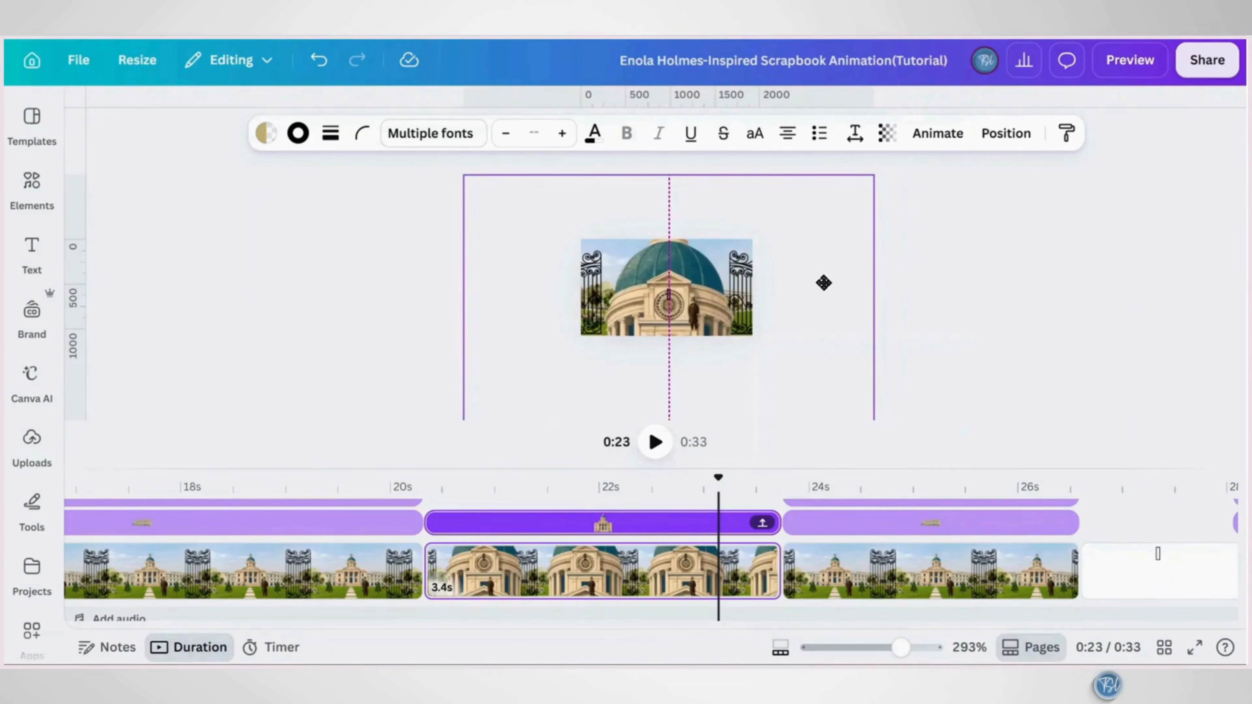
# Select both gate groups from the layer list and shift each outward toward its side of the page
pyautogui.click(992, 143)
pyautogui.scroll(-5, 333, 494)
pyautogui.click(276, 461)
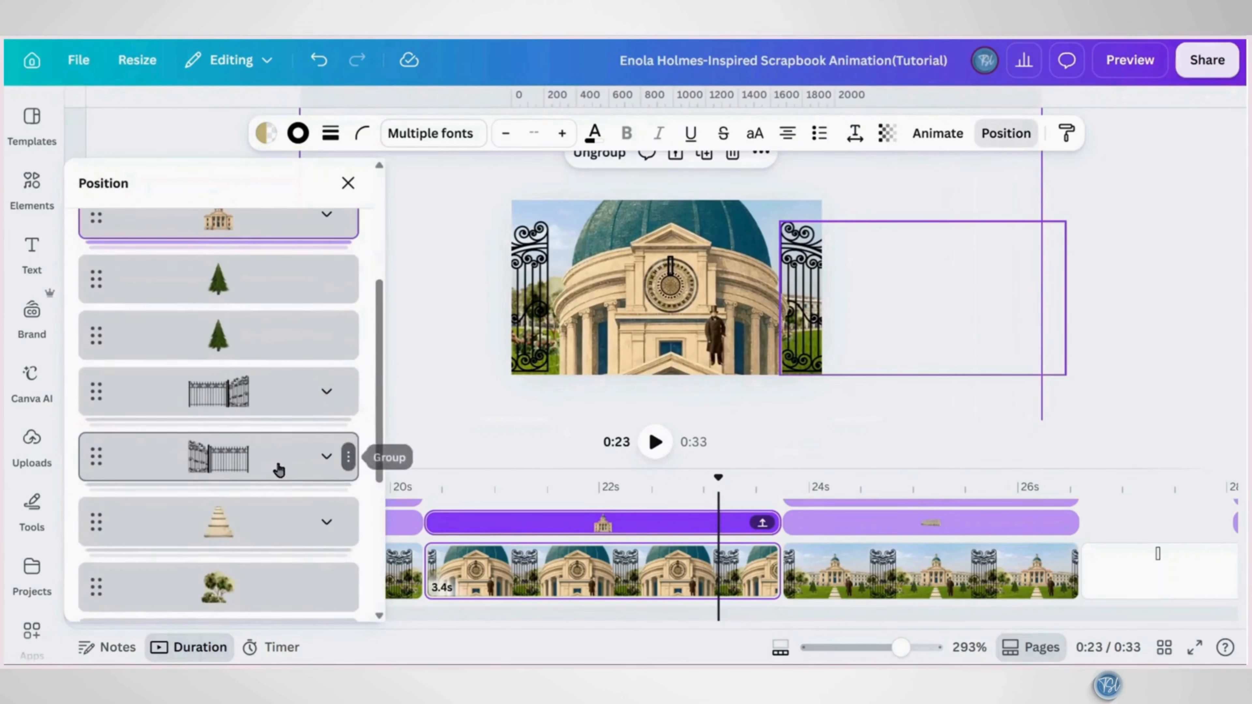
pyautogui.moveTo(952, 323); pyautogui.dragTo(980, 326)
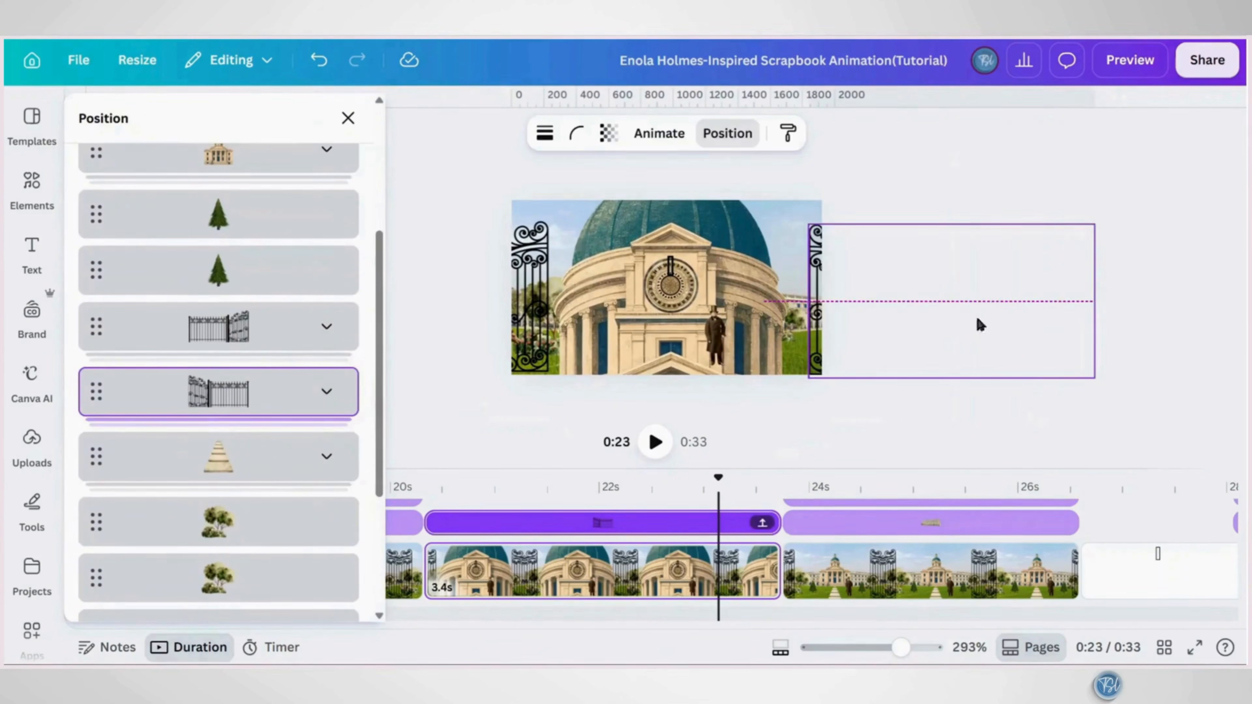
pyautogui.click(285, 330)
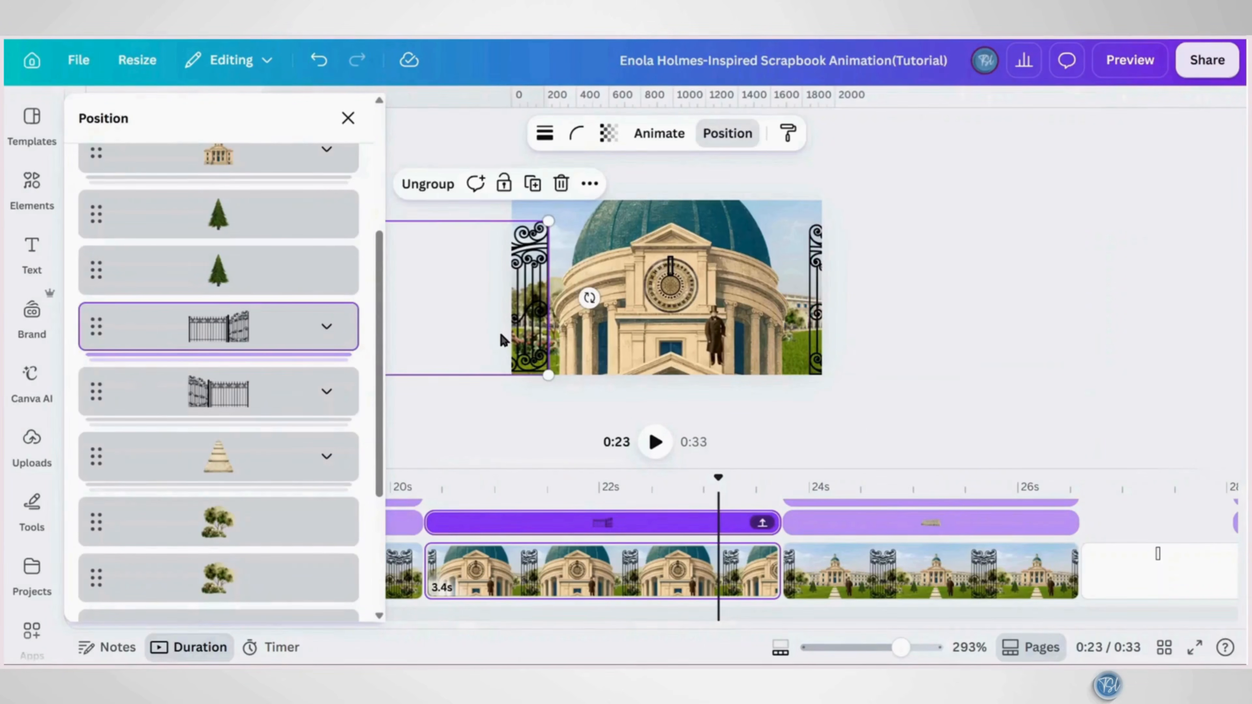
pyautogui.moveTo(501, 339); pyautogui.dragTo(476, 331)
# On the enlarged city hall page, place the horse beside the man at the base of the building
pyautogui.click(515, 368)
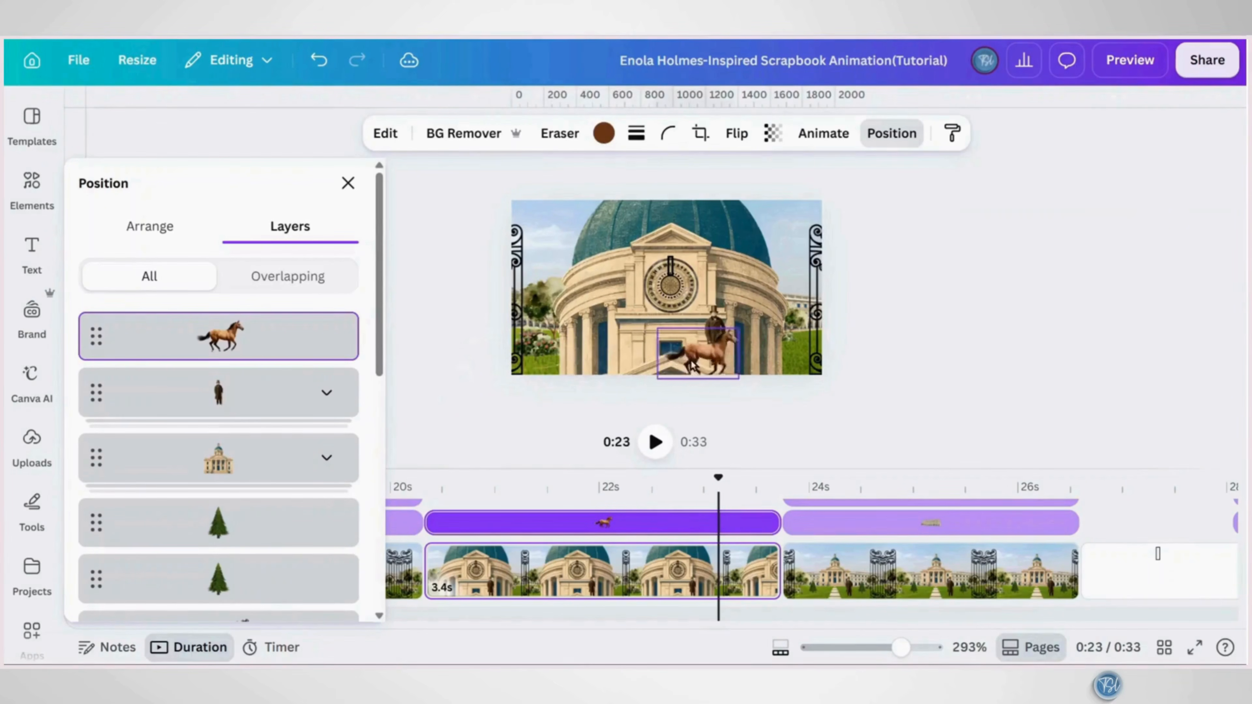
pyautogui.moveTo(734, 356); pyautogui.dragTo(738, 354)
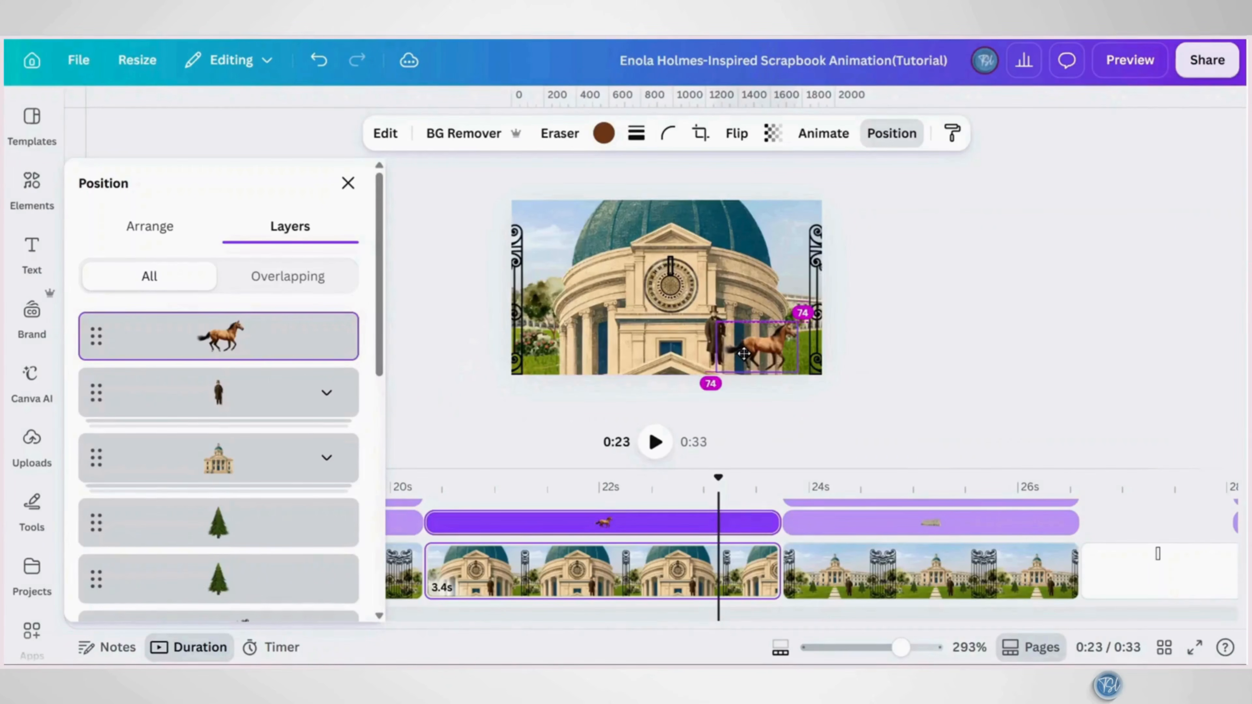
pyautogui.moveTo(745, 356); pyautogui.dragTo(745, 356)
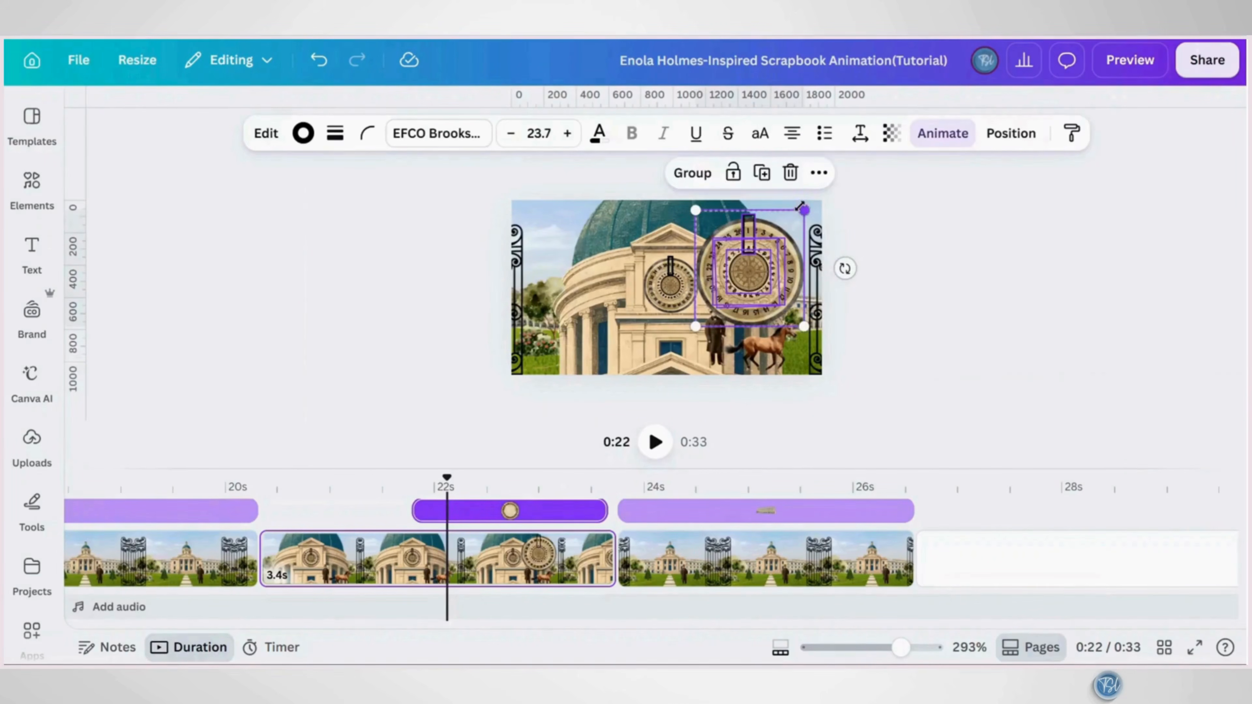
# Scale down the ornate cipher dial elements and align them exactly over the clock on the city hall facade
pyautogui.moveTo(799, 206); pyautogui.dragTo(764, 254)
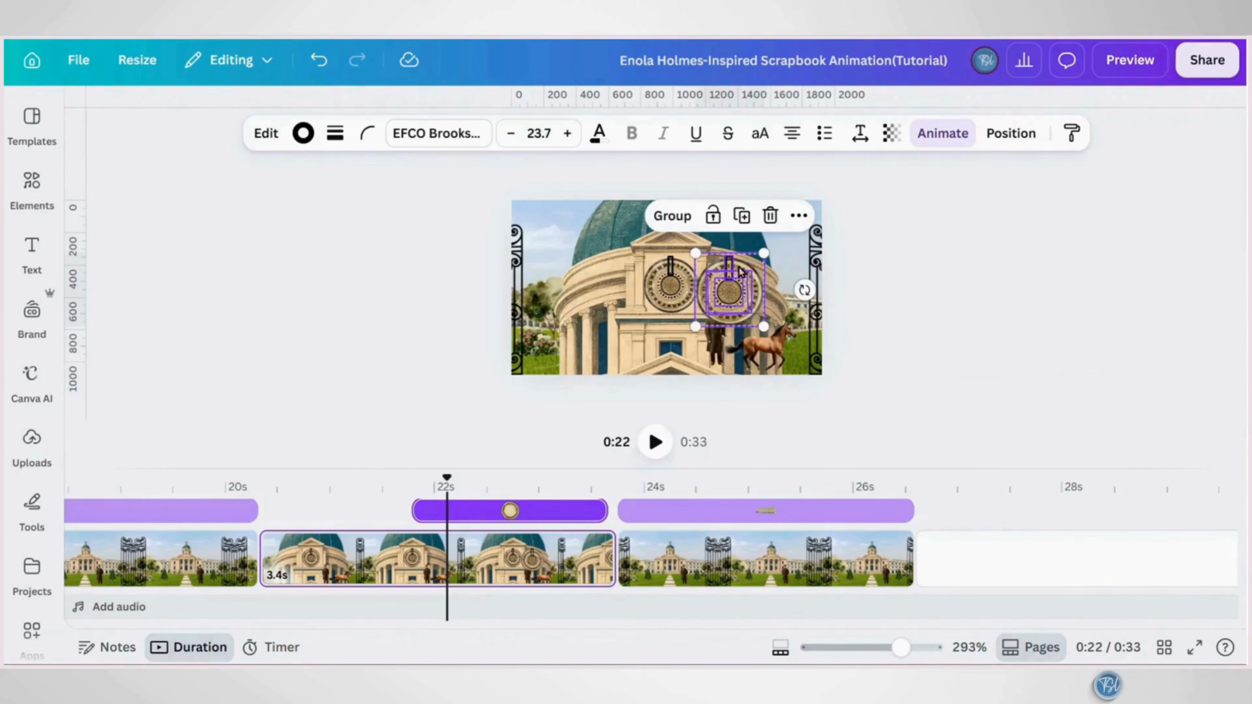
pyautogui.scroll(10, 700, 296)
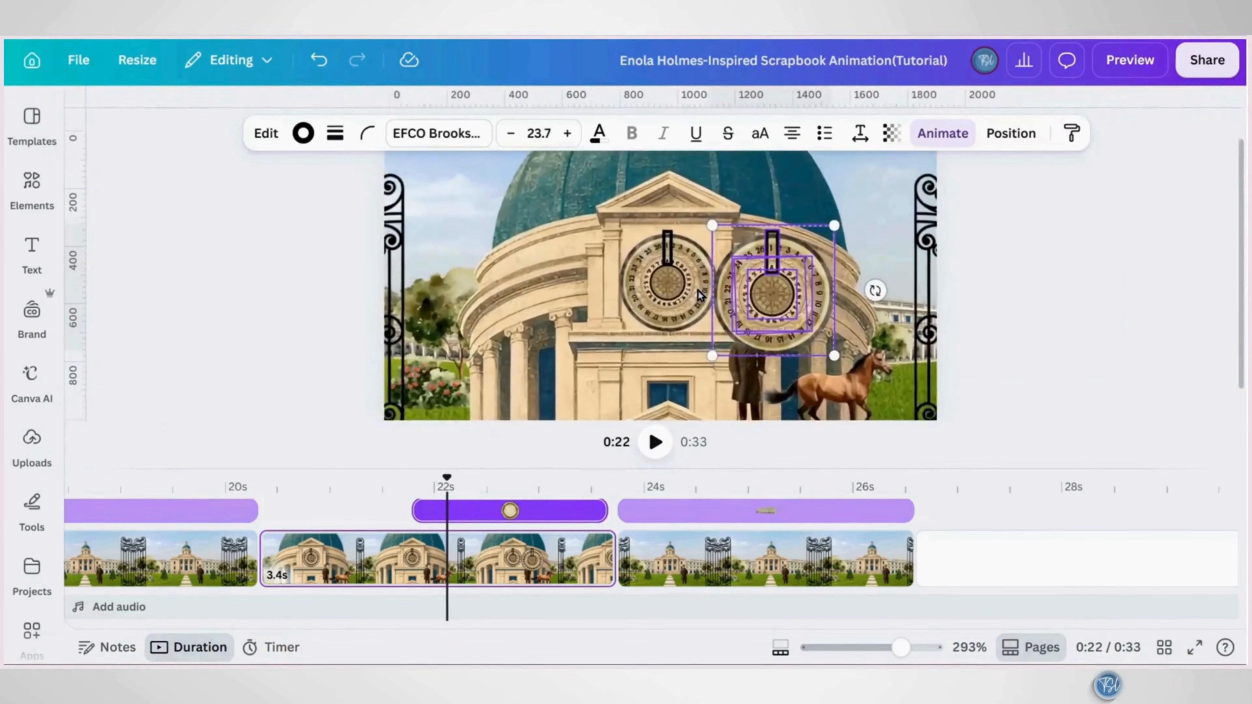
pyautogui.hscroll(-1, 701, 295)
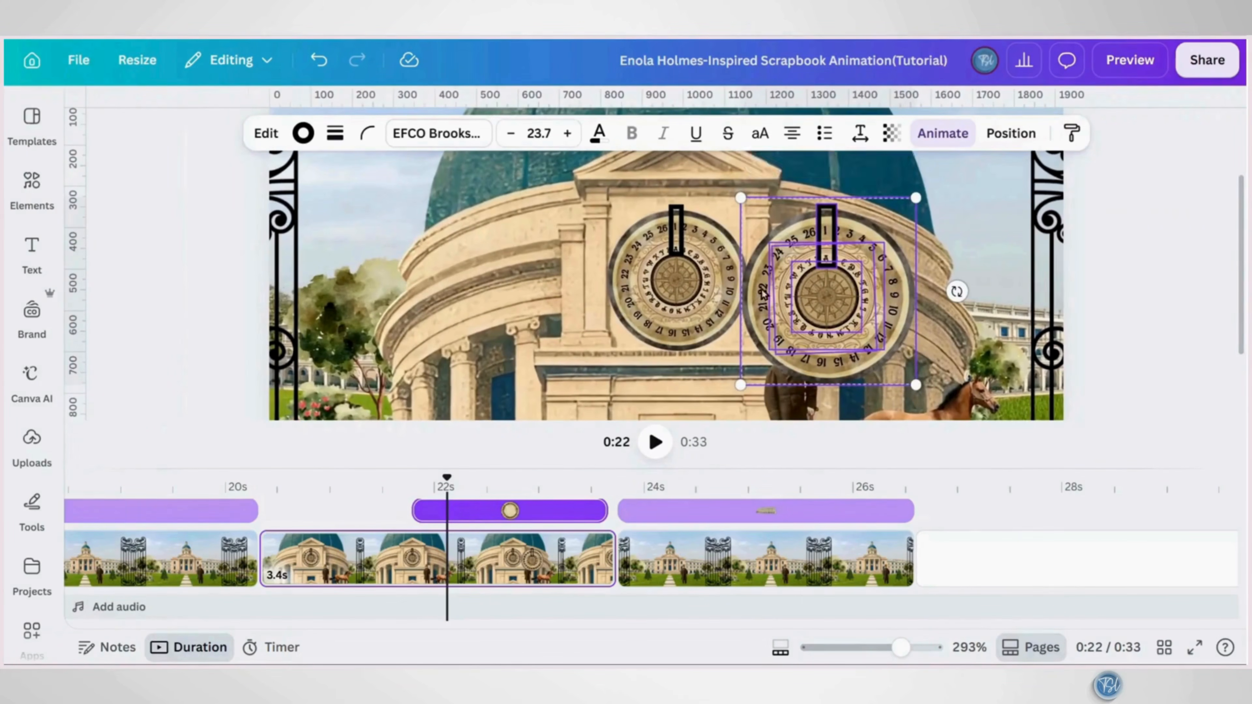
pyautogui.moveTo(814, 298); pyautogui.dragTo(661, 287)
pyautogui.moveTo(766, 380); pyautogui.dragTo(748, 362)
pyautogui.moveTo(593, 365); pyautogui.dragTo(604, 354)
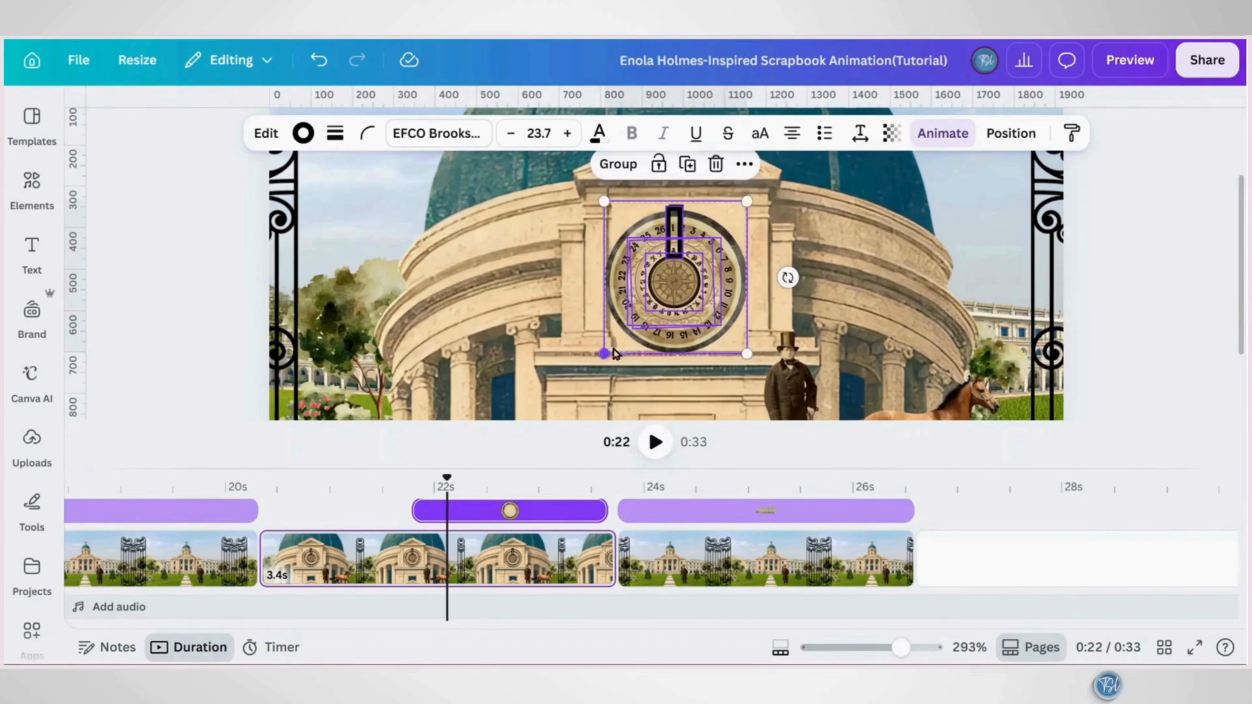
pyautogui.moveTo(675, 276); pyautogui.dragTo(677, 273)
# Apply Match & Move transitions between the enlarged clock page and its neighbouring city hall pages
pyautogui.click(529, 559)
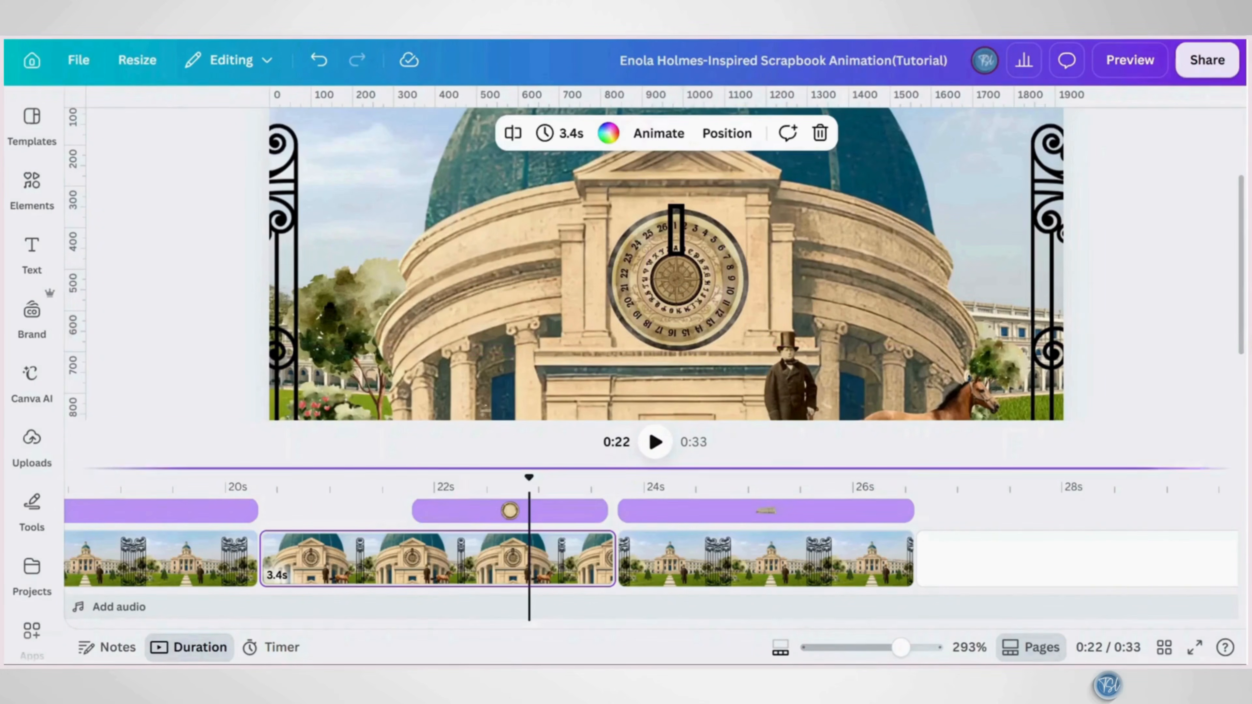
pyautogui.moveTo(503, 467); pyautogui.dragTo(503, 330)
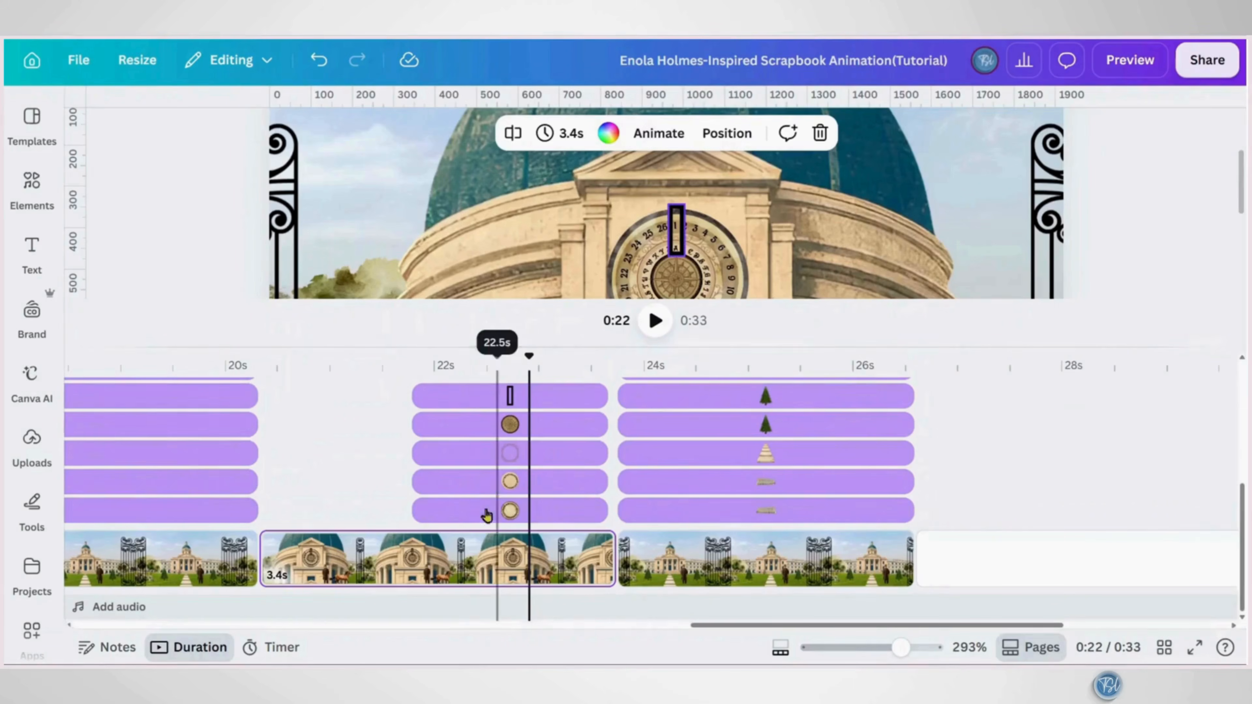
pyautogui.click(260, 578)
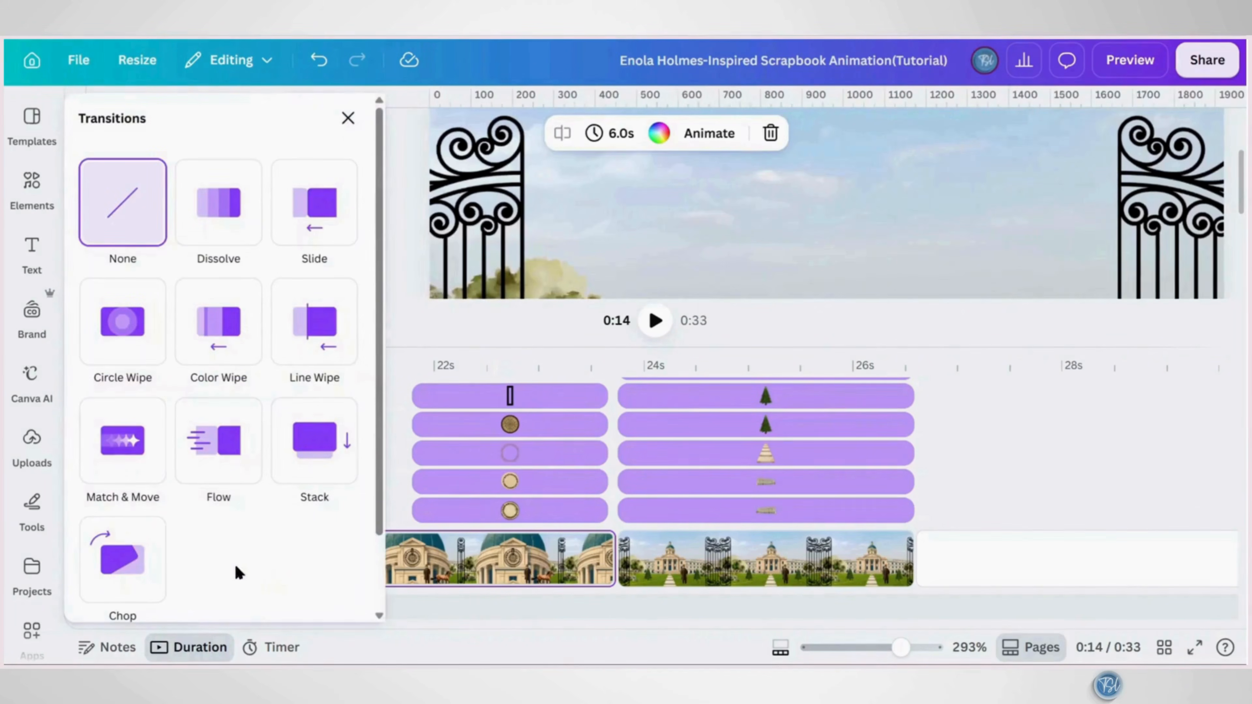
pyautogui.click(113, 462)
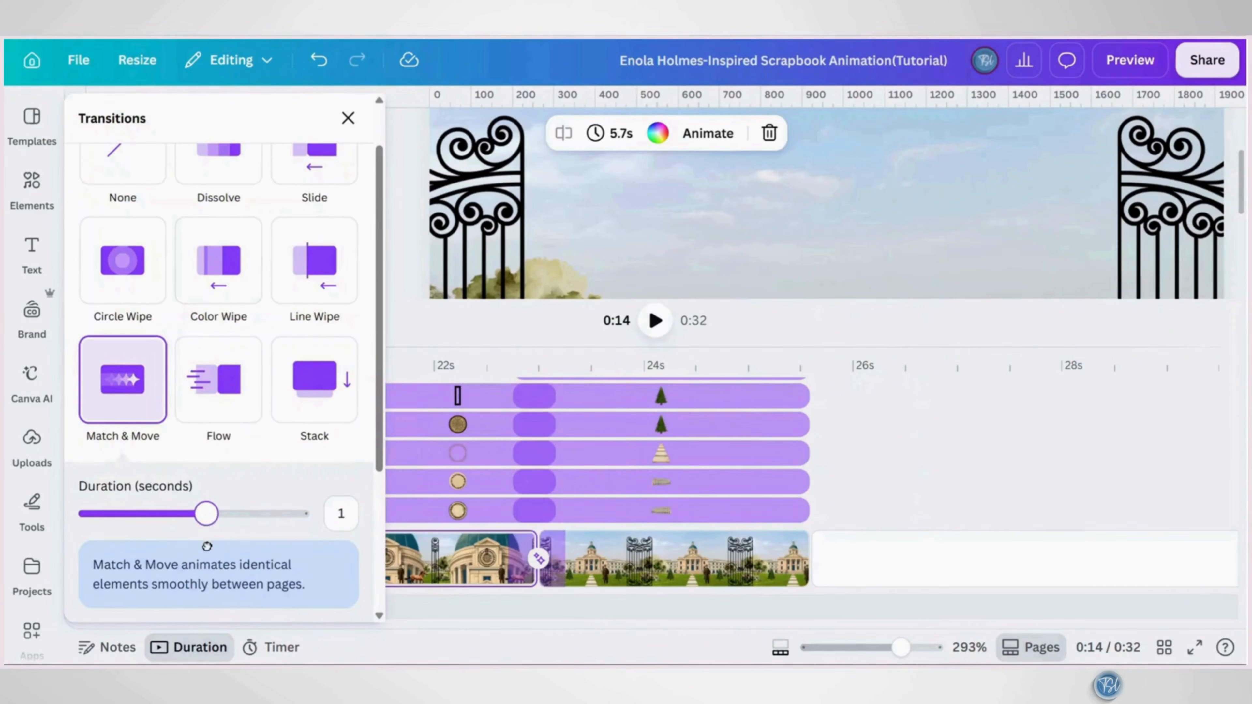
pyautogui.click(348, 118)
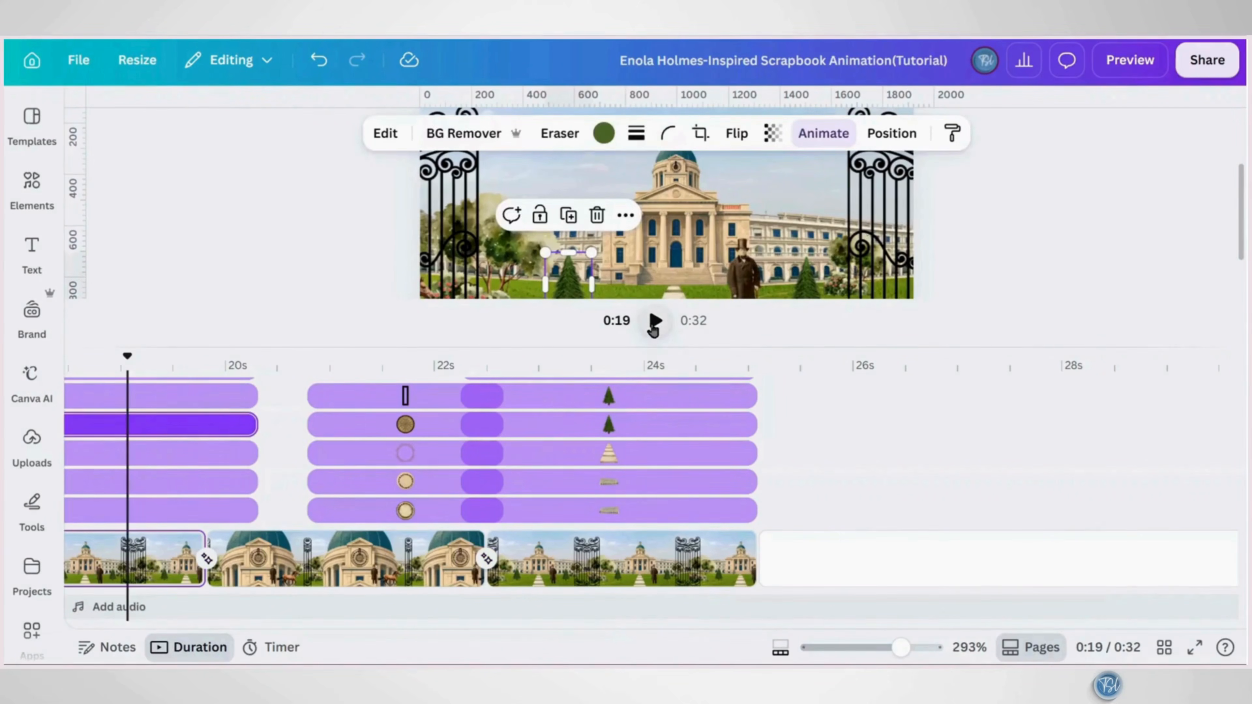
# Play back the clock zoom and trim the dial elements' timing so they end where the final city hall page begins
pyautogui.click(655, 321)
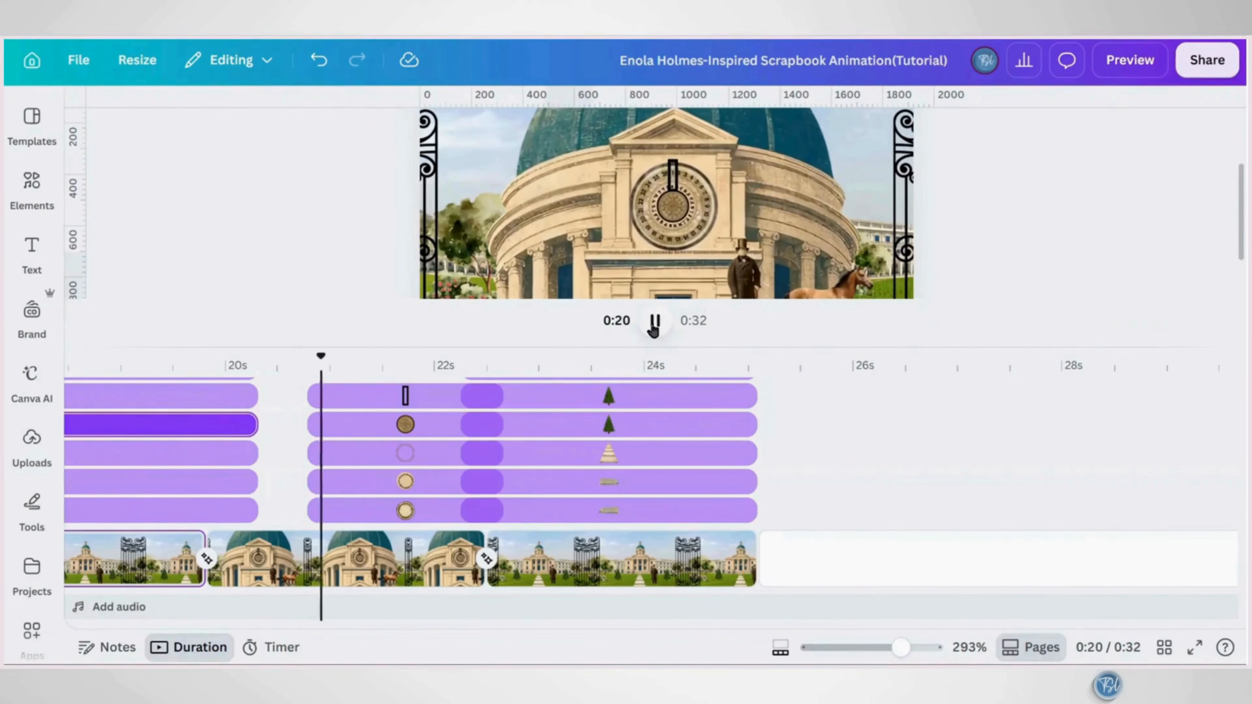
pyautogui.click(654, 321)
pyautogui.moveTo(498, 511); pyautogui.dragTo(460, 414)
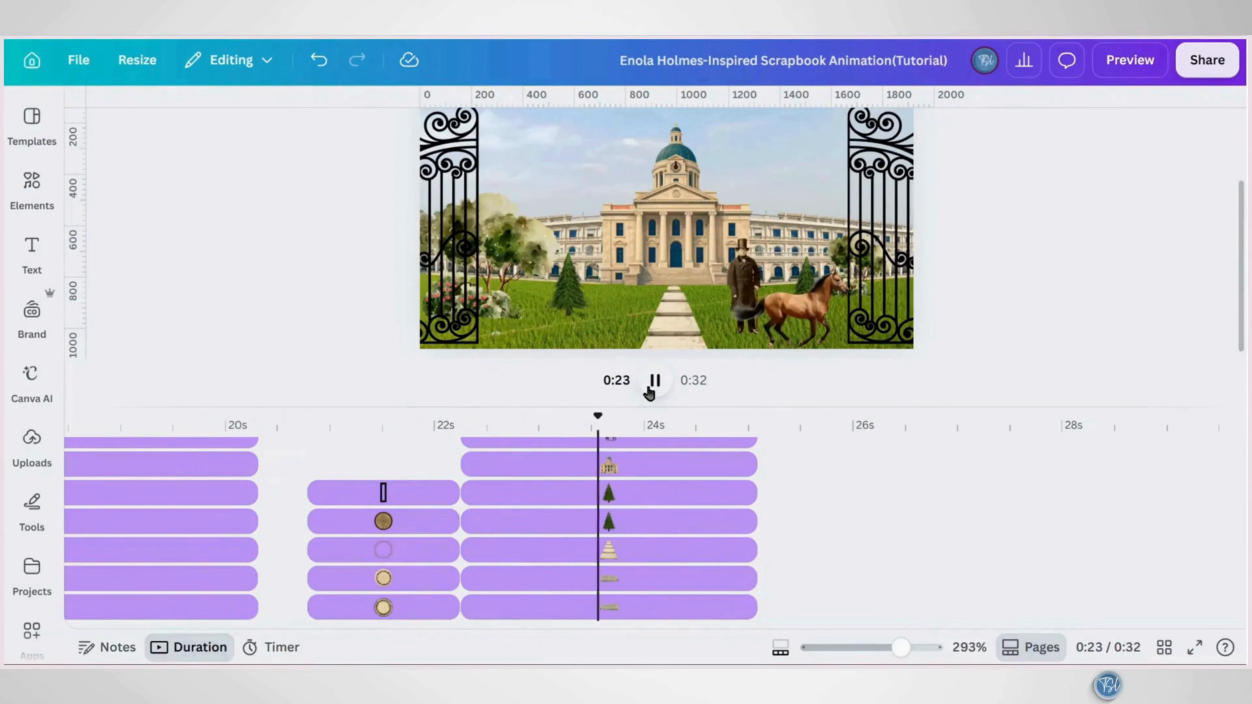
pyautogui.click(652, 387)
# On the final city hall page, slide both gate groups together to close them and move both above the horse in the layer order
pyautogui.click(656, 561)
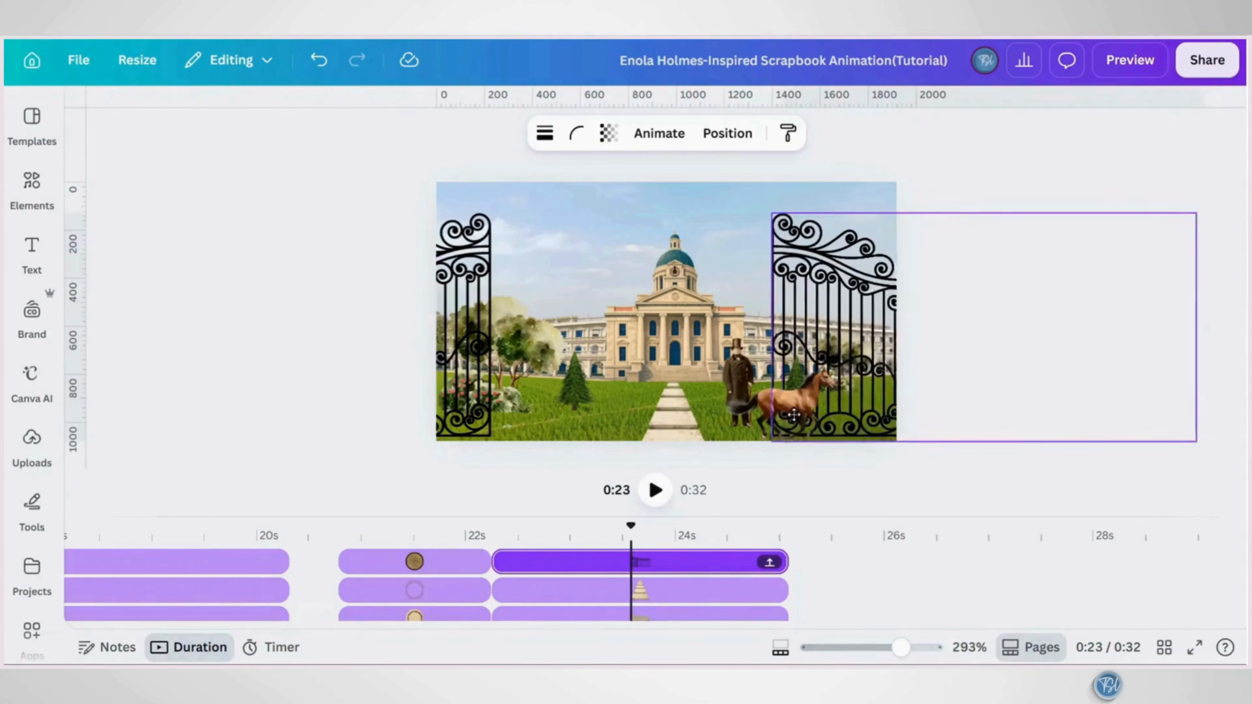
pyautogui.moveTo(705, 416); pyautogui.dragTo(274, 415)
pyautogui.click(728, 133)
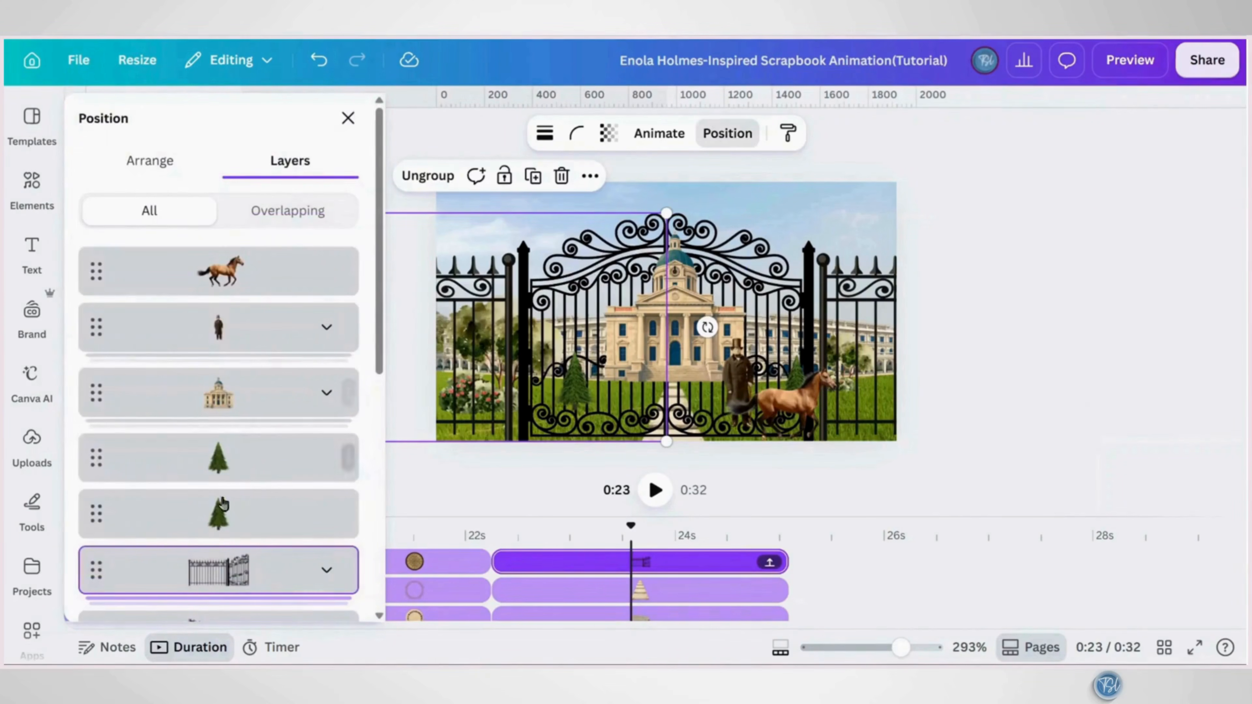
pyautogui.moveTo(214, 580); pyautogui.dragTo(236, 247)
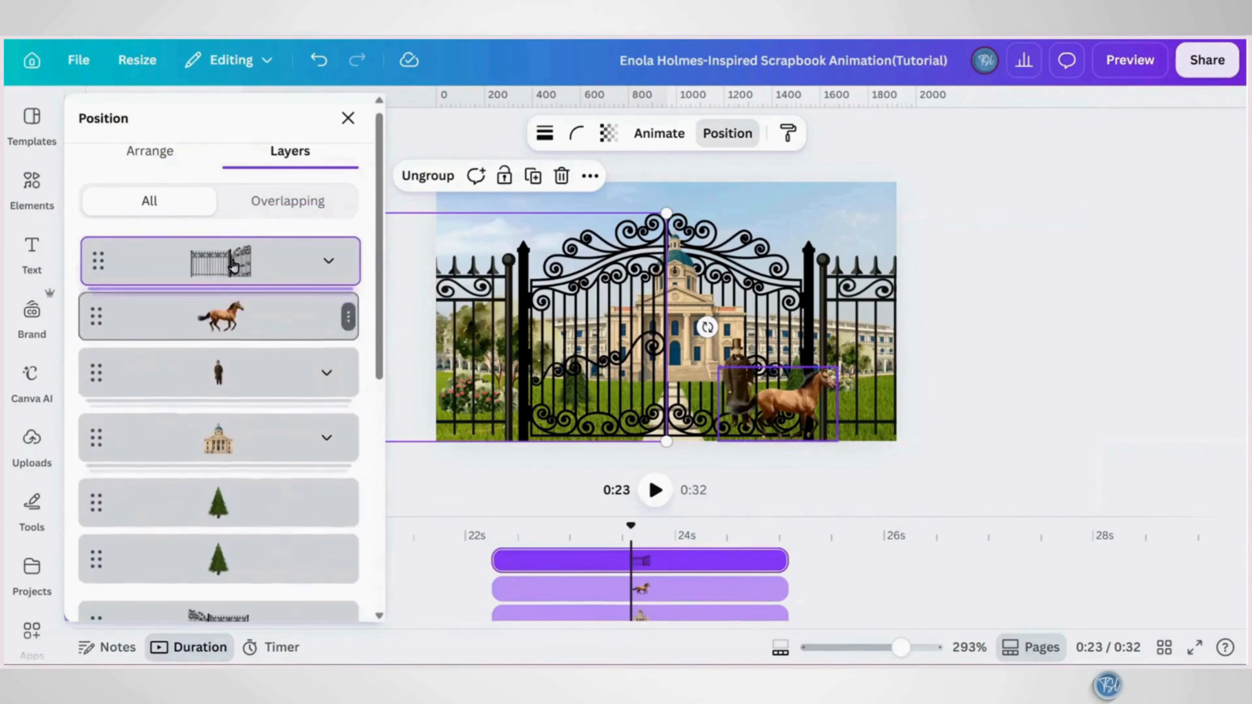
pyautogui.scroll(-4, 241, 459)
pyautogui.moveTo(230, 383); pyautogui.dragTo(230, 254)
# On the enlarged clock page, move both gate groups above the horse in the layer order
pyautogui.click(430, 572)
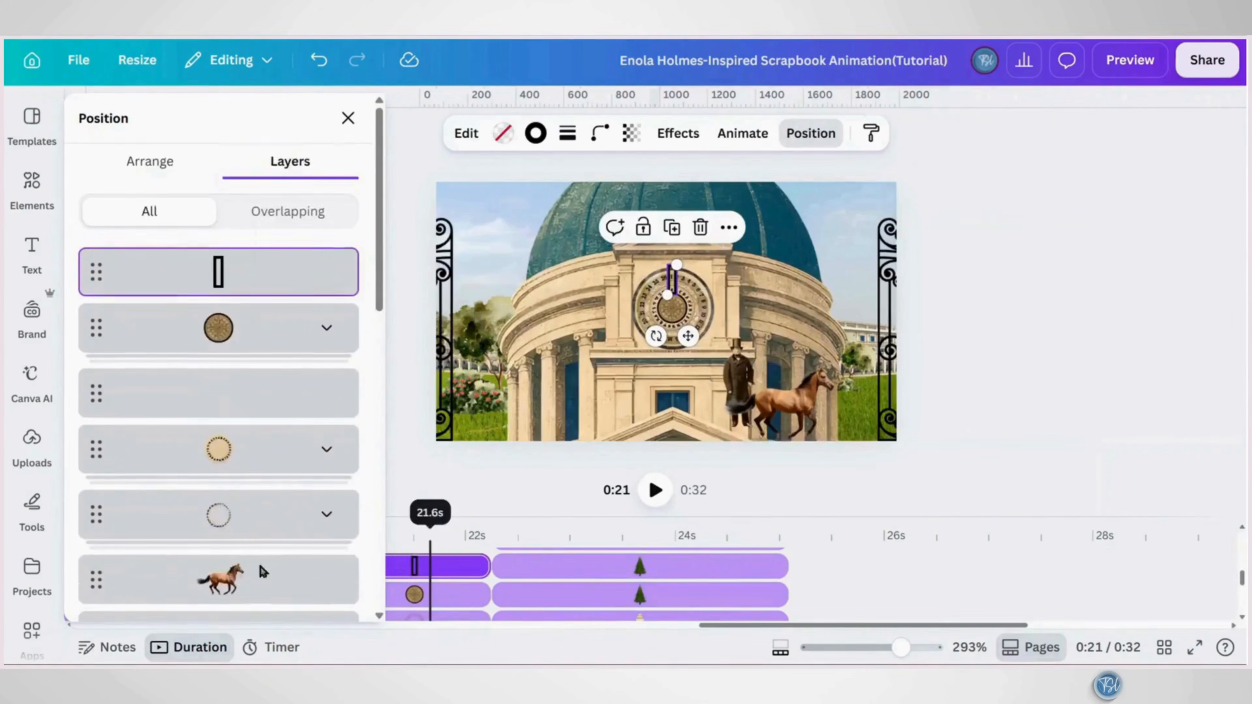
pyautogui.scroll(-6, 243, 557)
pyautogui.moveTo(242, 555); pyautogui.dragTo(251, 254)
# On the open-gate page at about 18 s, move both gate groups above the horse and play the animation back from the newspapers
pyautogui.moveTo(790, 627); pyautogui.dragTo(634, 635)
pyautogui.scroll(-3, 654, 606)
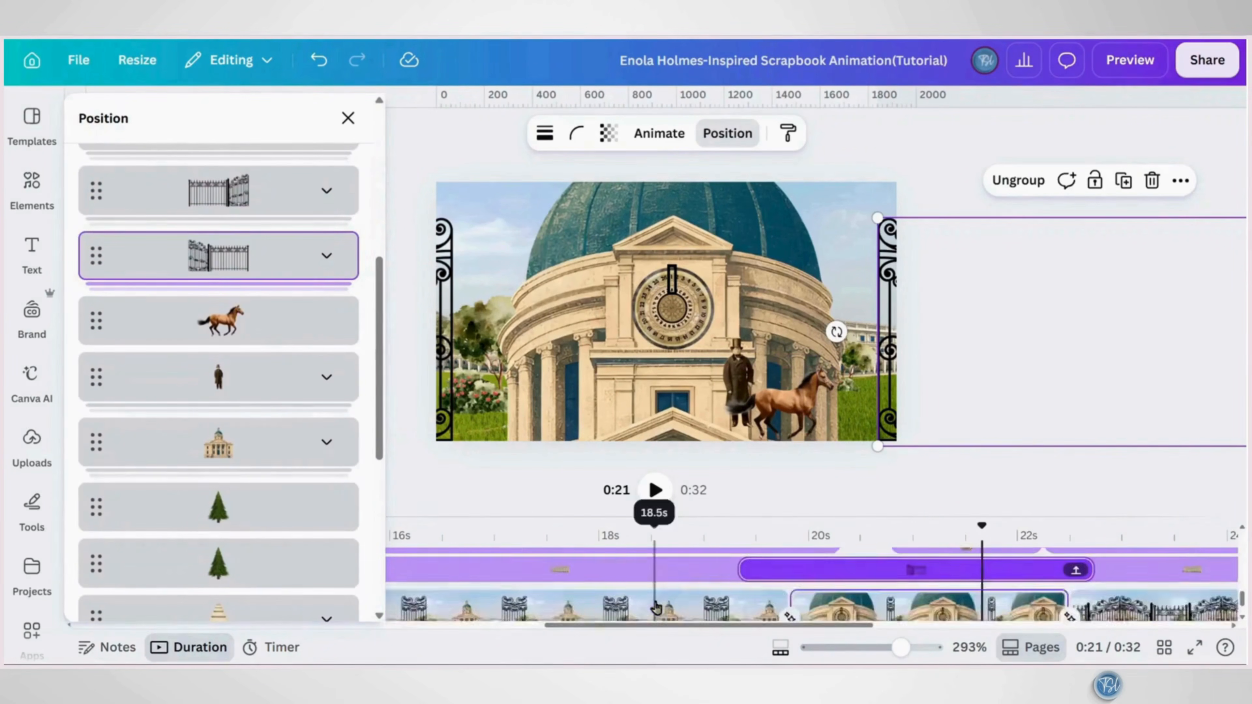
pyautogui.click(612, 592)
pyautogui.scroll(5, 243, 380)
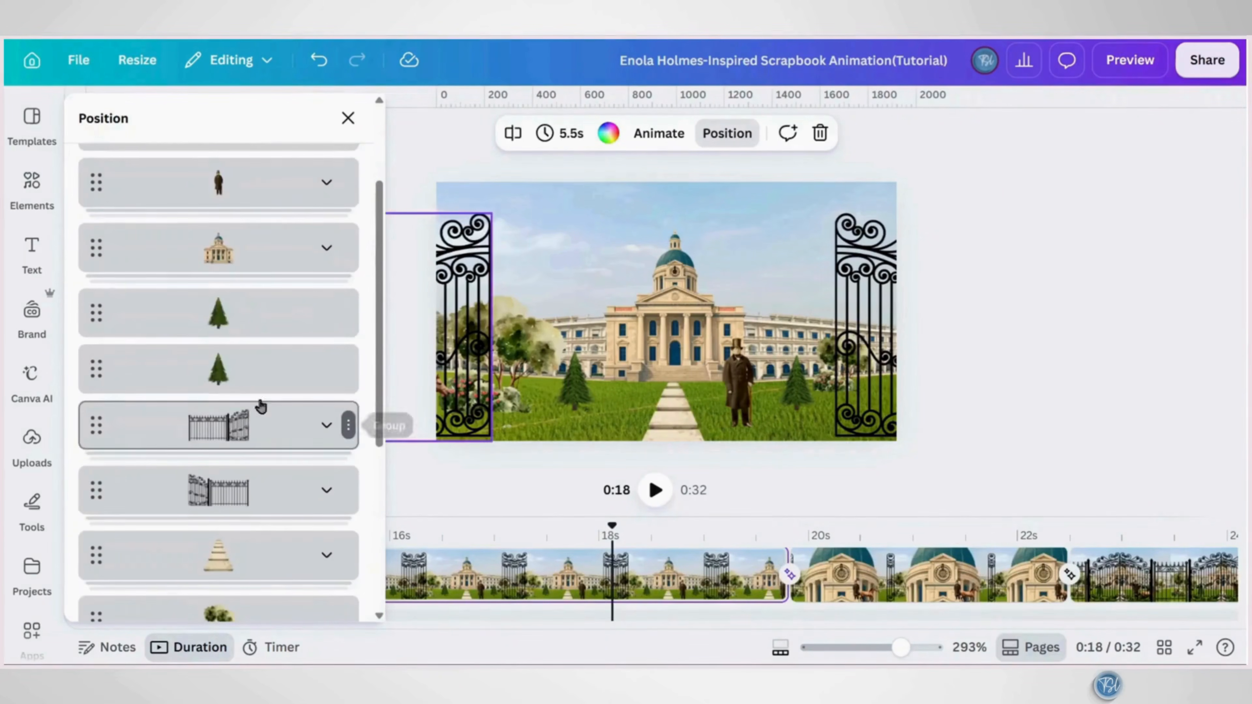
pyautogui.moveTo(260, 408); pyautogui.dragTo(224, 249)
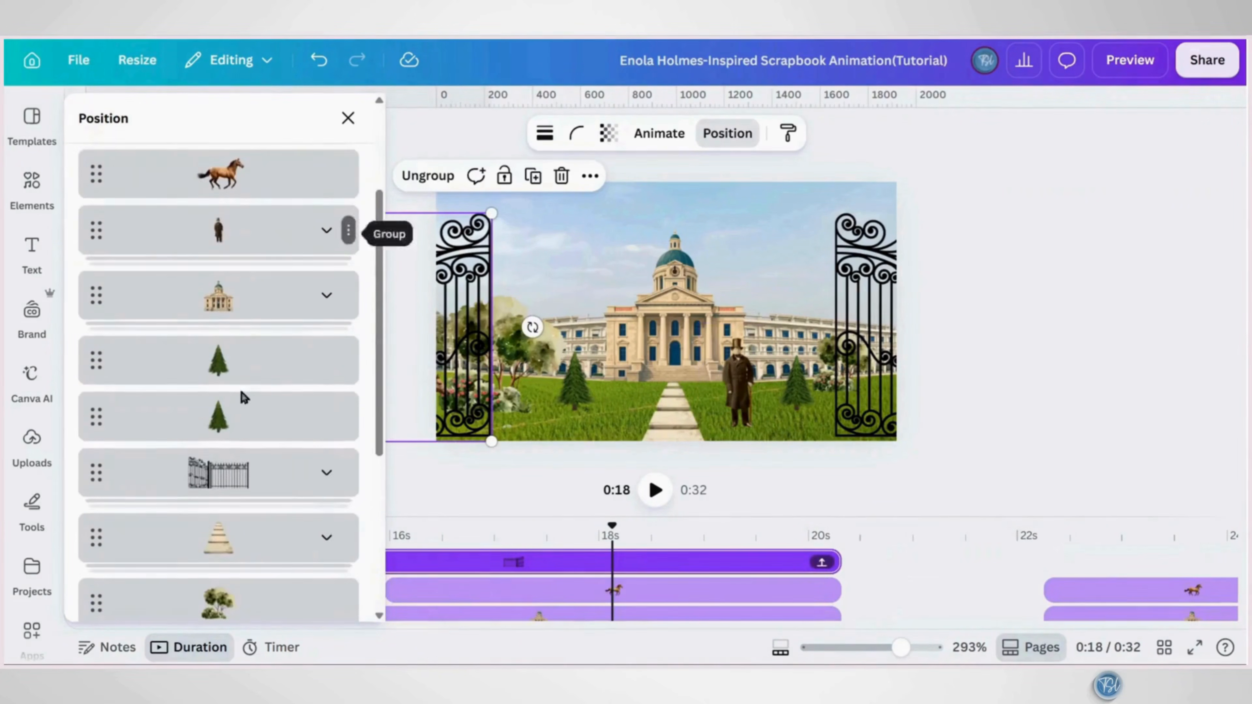
pyautogui.moveTo(233, 481); pyautogui.dragTo(243, 292)
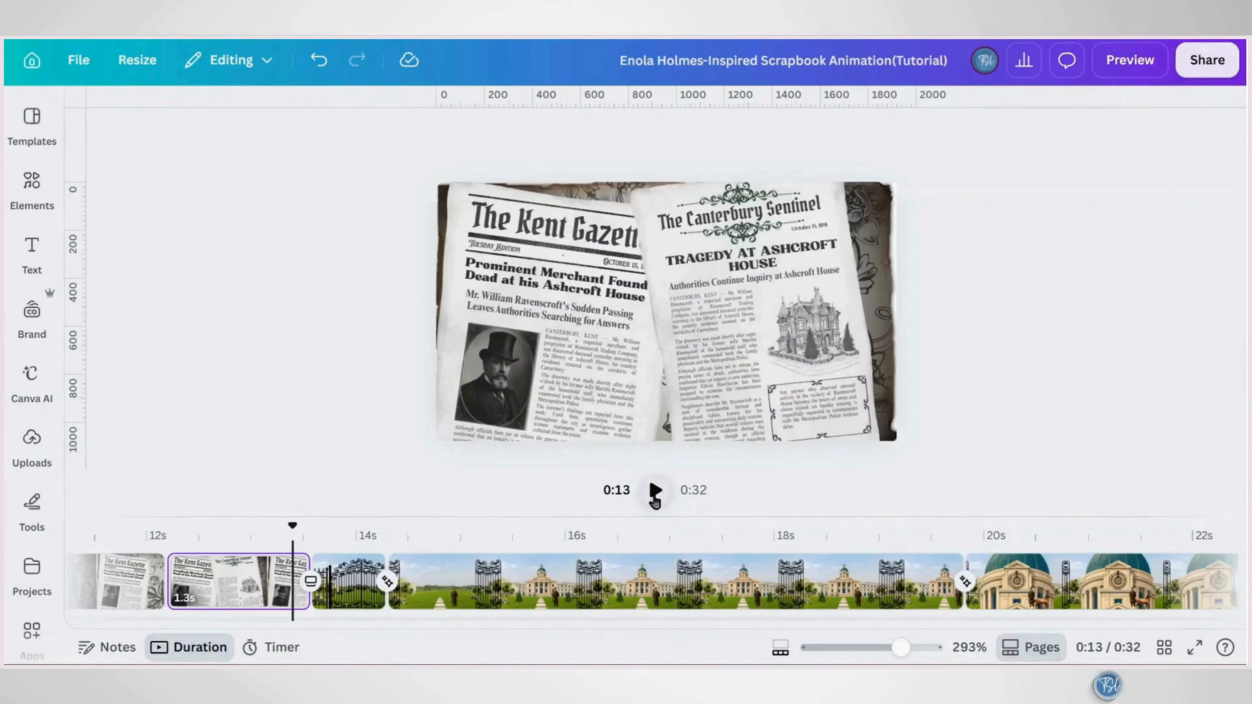
pyautogui.click(655, 496)
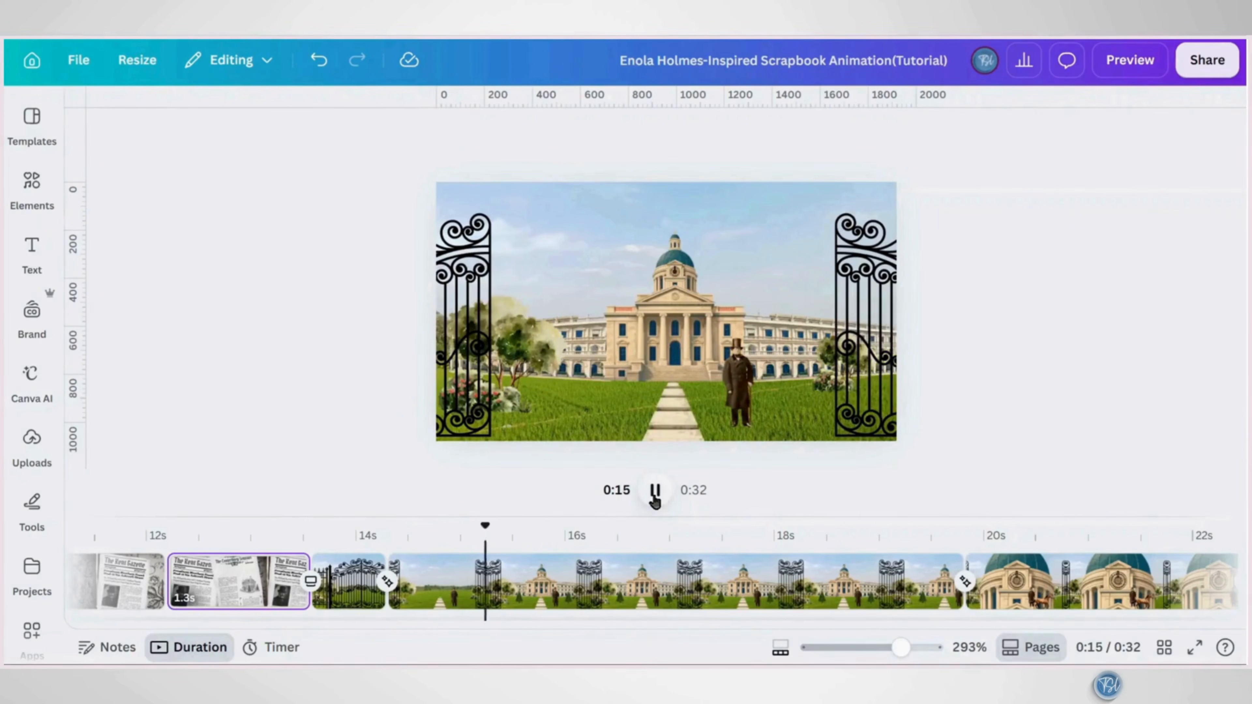
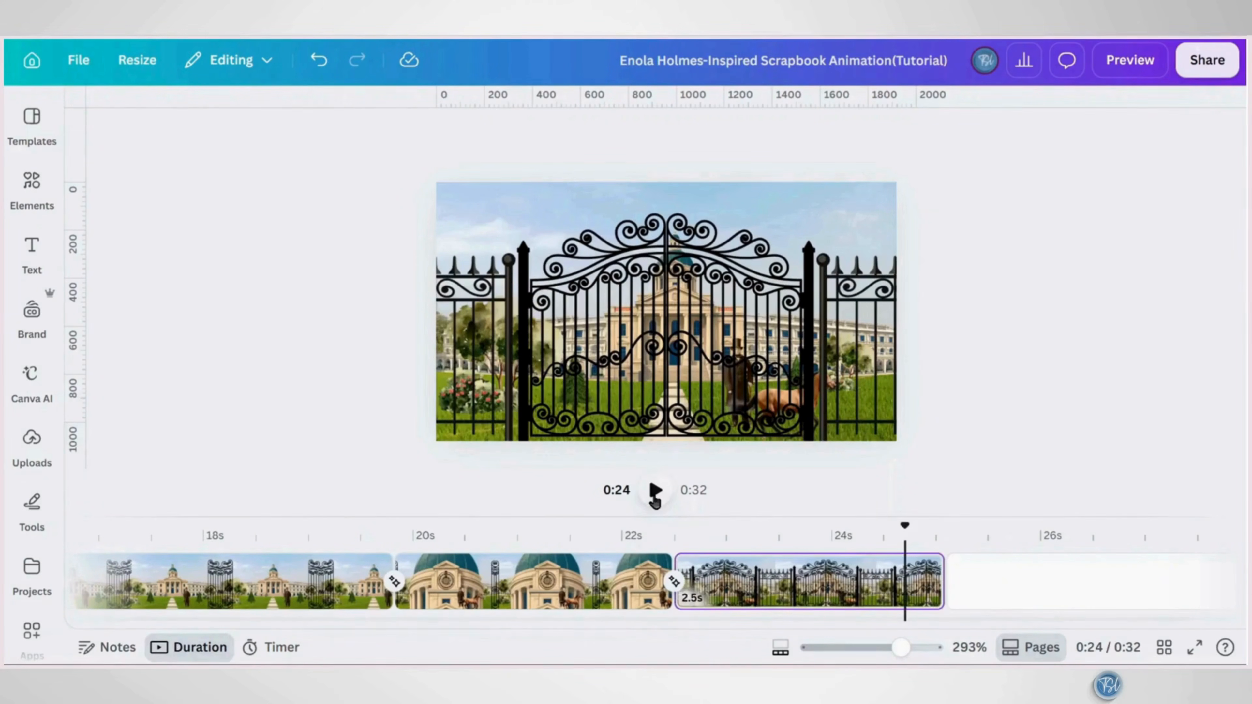
# Set the blank last page's background colour to #edf1f2
pyautogui.click(643, 132)
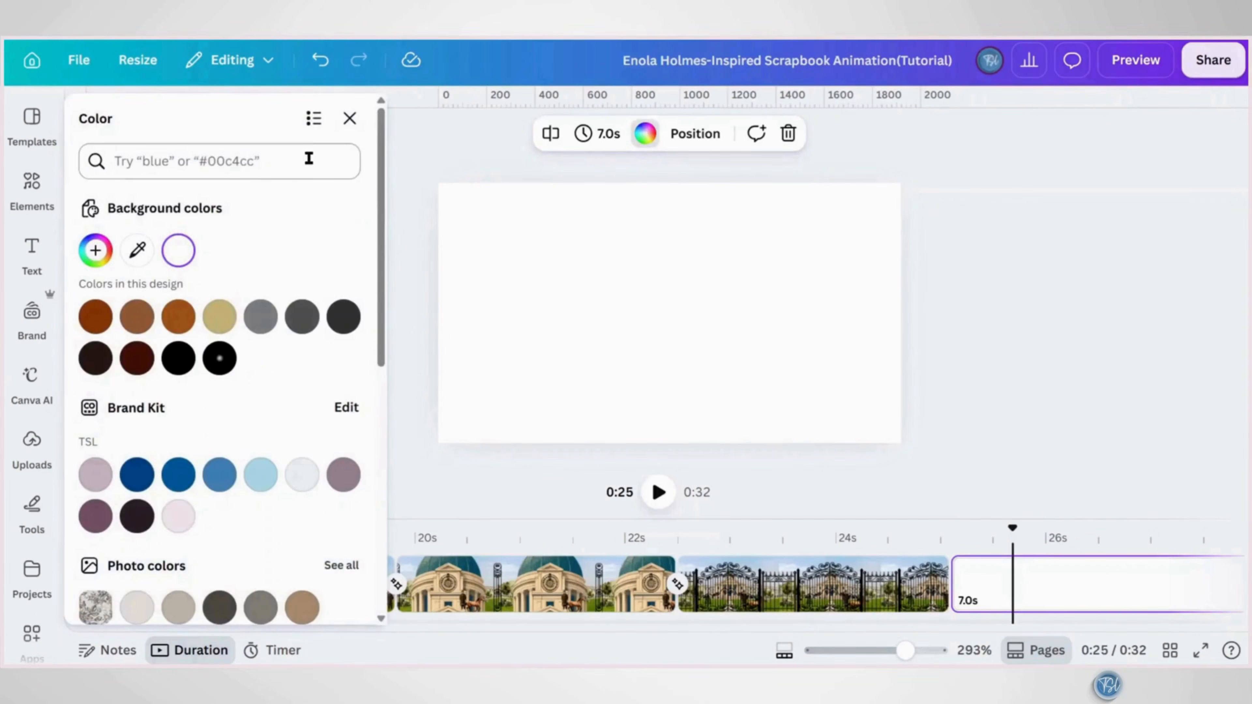
pyautogui.click(308, 158)
pyautogui.write('#edf1f2')
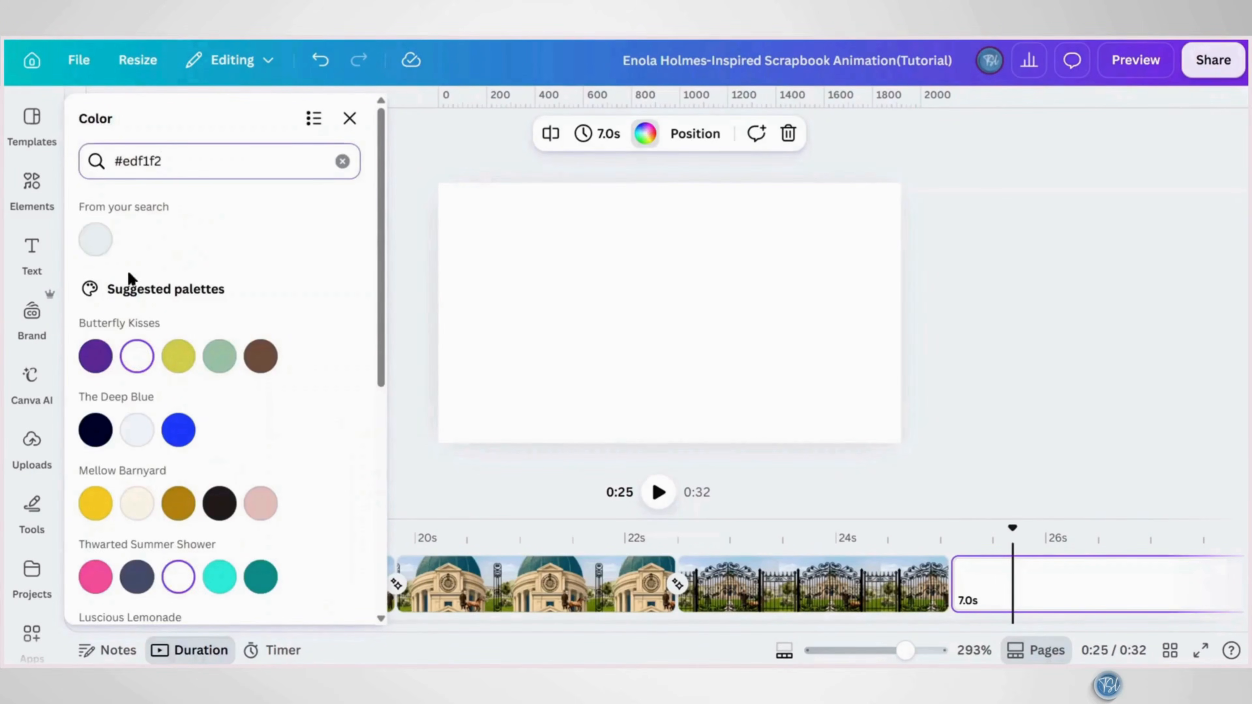
pyautogui.click(97, 240)
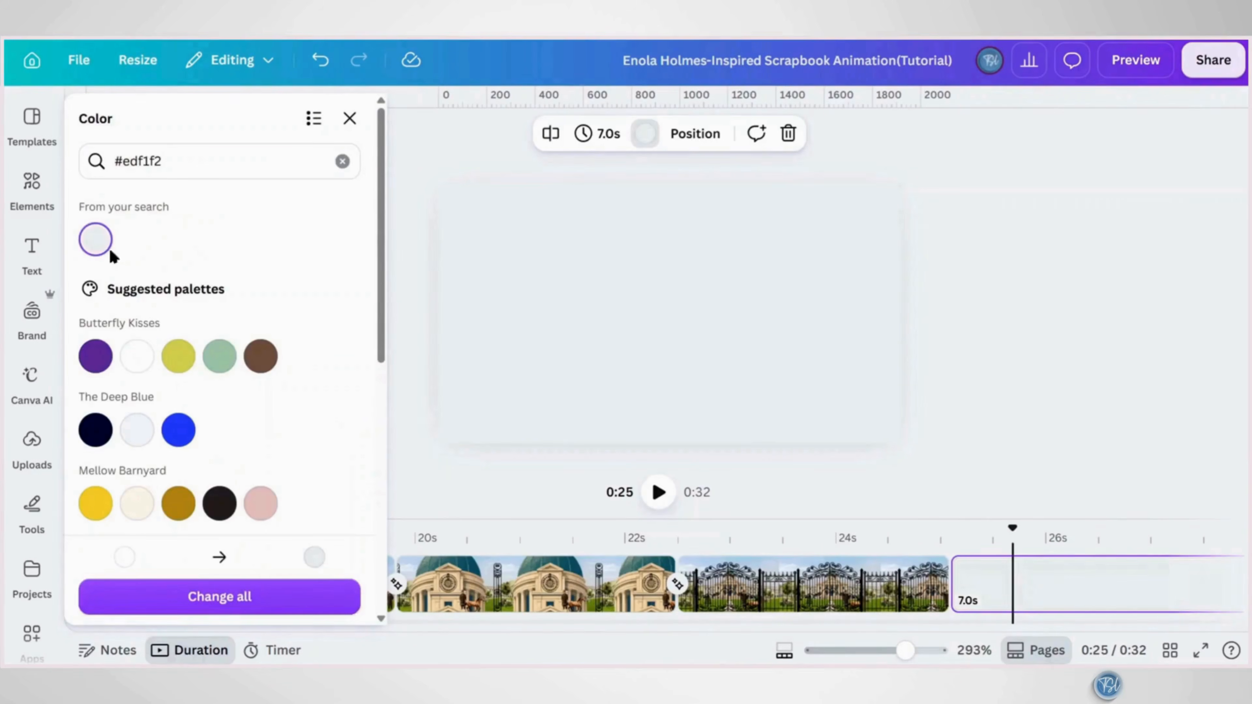
pyautogui.click(340, 128)
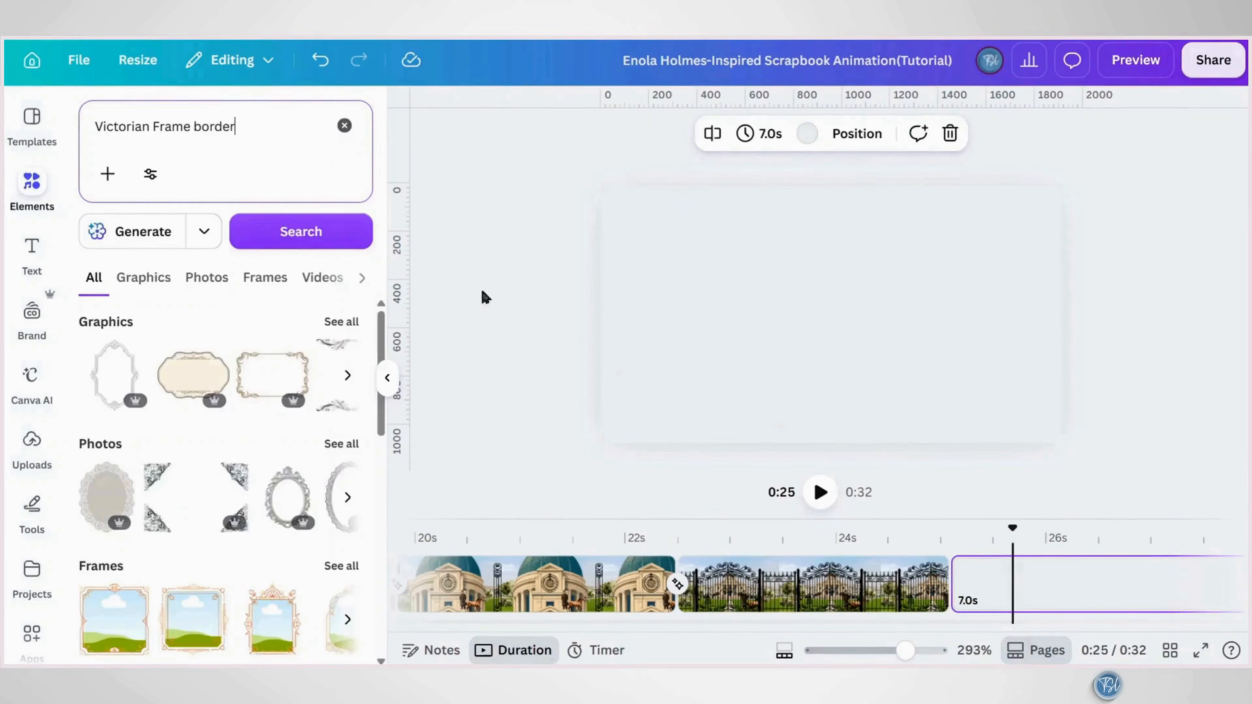
# Add the rectangular ornate-corner graphic from the "Victorian Frame border" results and enlarge it to fill the page
pyautogui.click(340, 326)
pyautogui.scroll(-4, 328, 429)
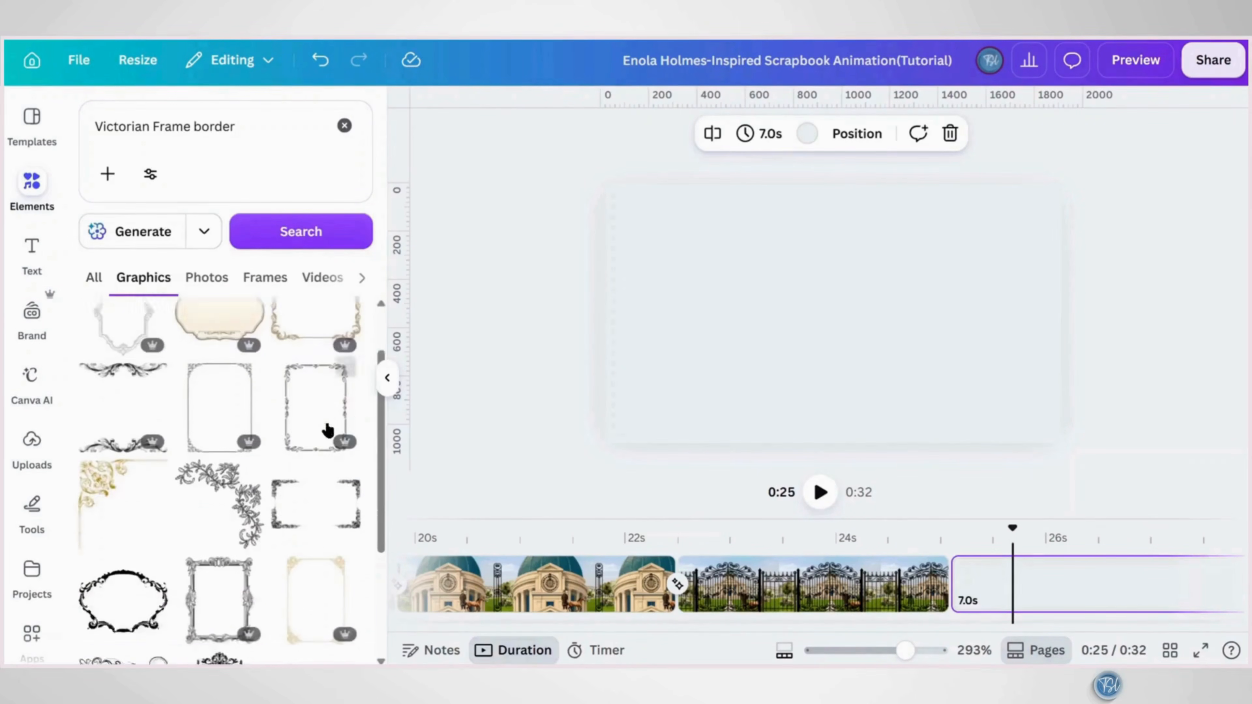
pyautogui.click(346, 384)
pyautogui.click(329, 419)
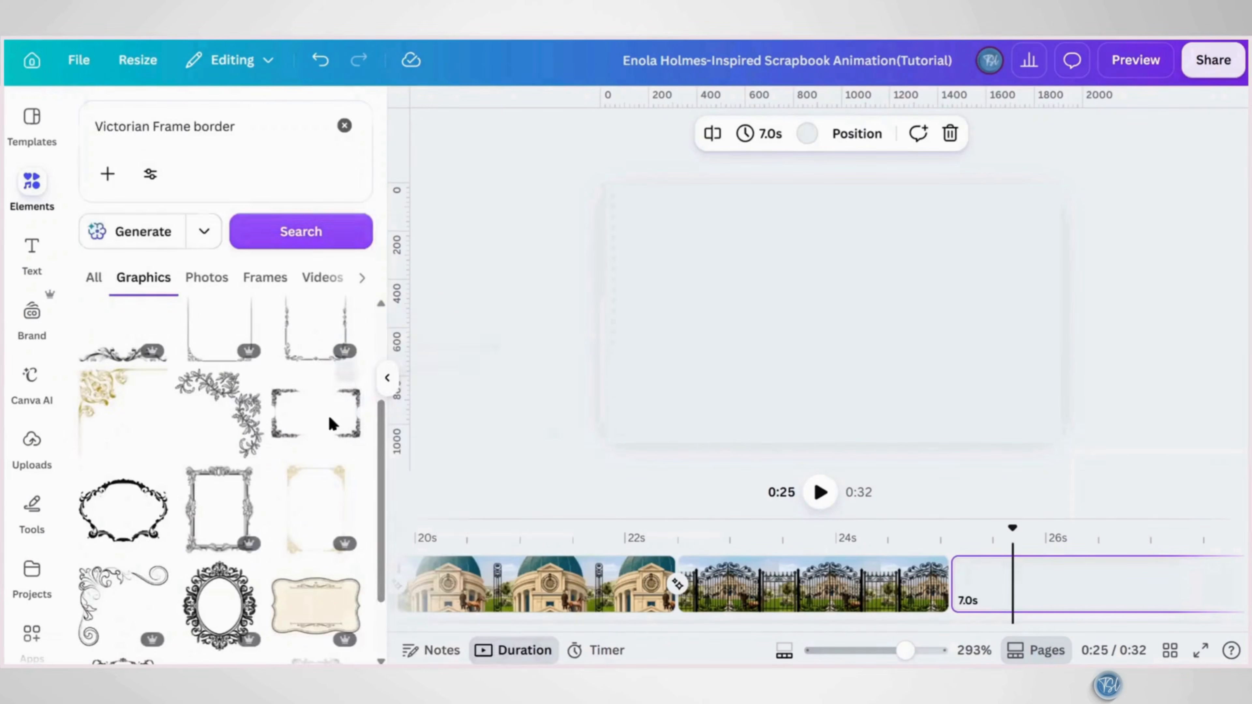
pyautogui.click(321, 425)
pyautogui.moveTo(982, 396); pyautogui.dragTo(1062, 435)
pyautogui.moveTo(946, 377); pyautogui.dragTo(940, 377)
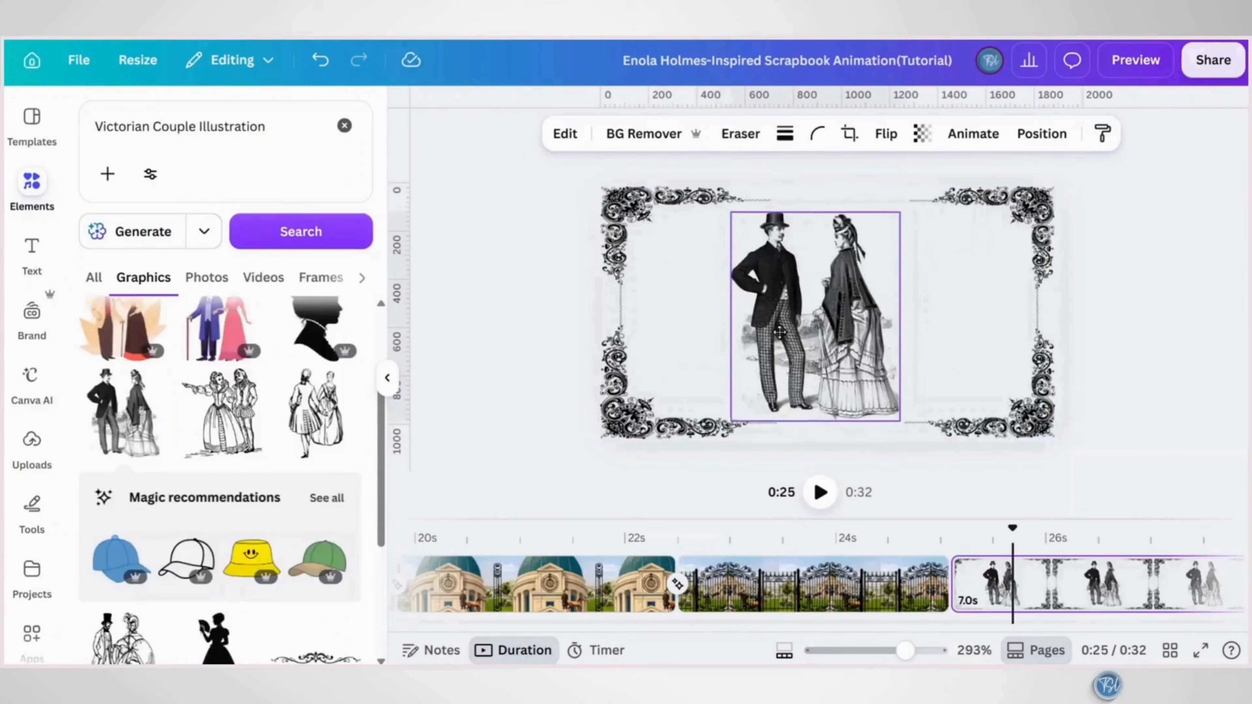
# Size and arrange the Victorian couple, hand-drawn Victorian woman and Queen Elizabeth I graphics inside the frame, with the queen between the couple
pyautogui.moveTo(815, 320); pyautogui.dragTo(776, 320)
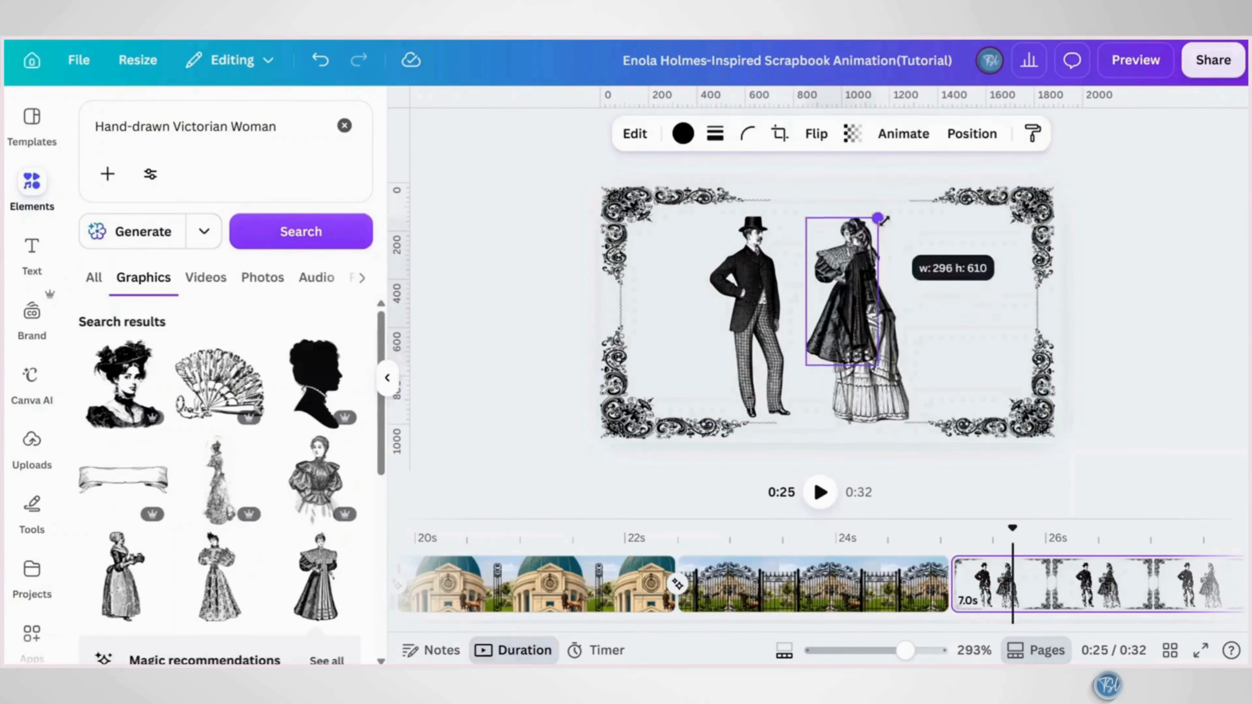
pyautogui.moveTo(811, 401)
pyautogui.mouseDown()
pyautogui.moveTo(831, 400)
pyautogui.moveTo(774, 431)
pyautogui.mouseUp()
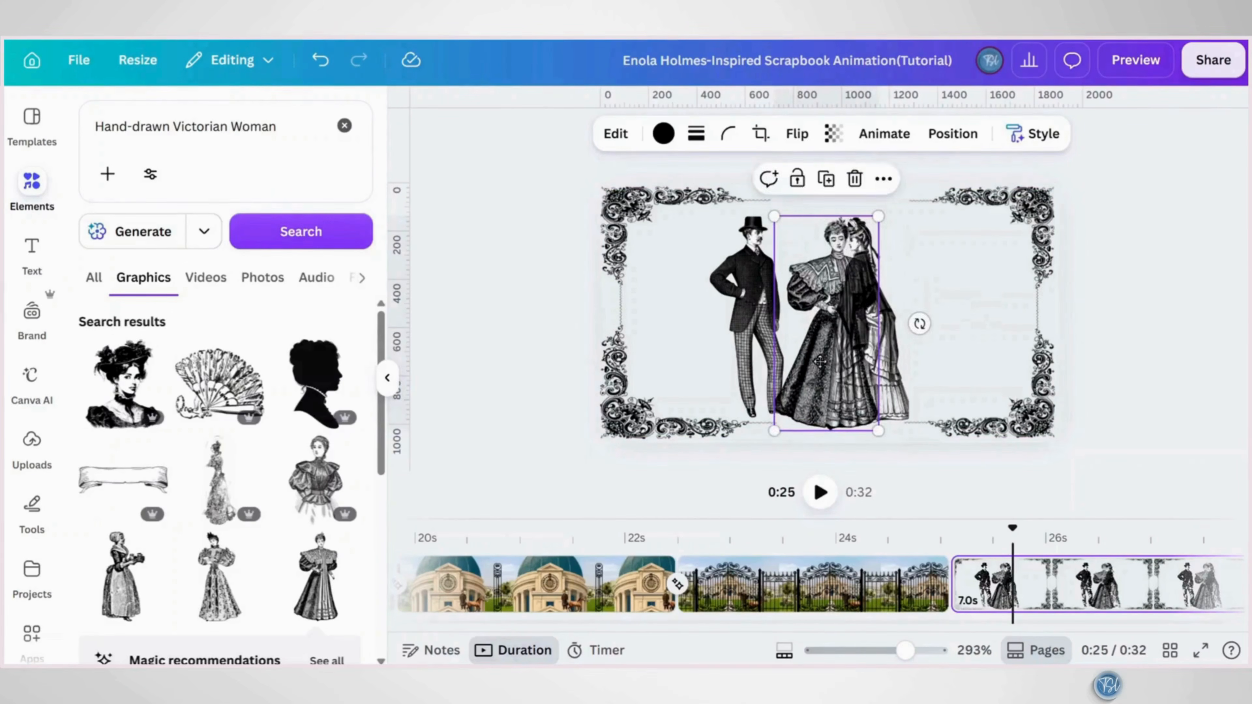
pyautogui.moveTo(820, 362); pyautogui.dragTo(944, 367)
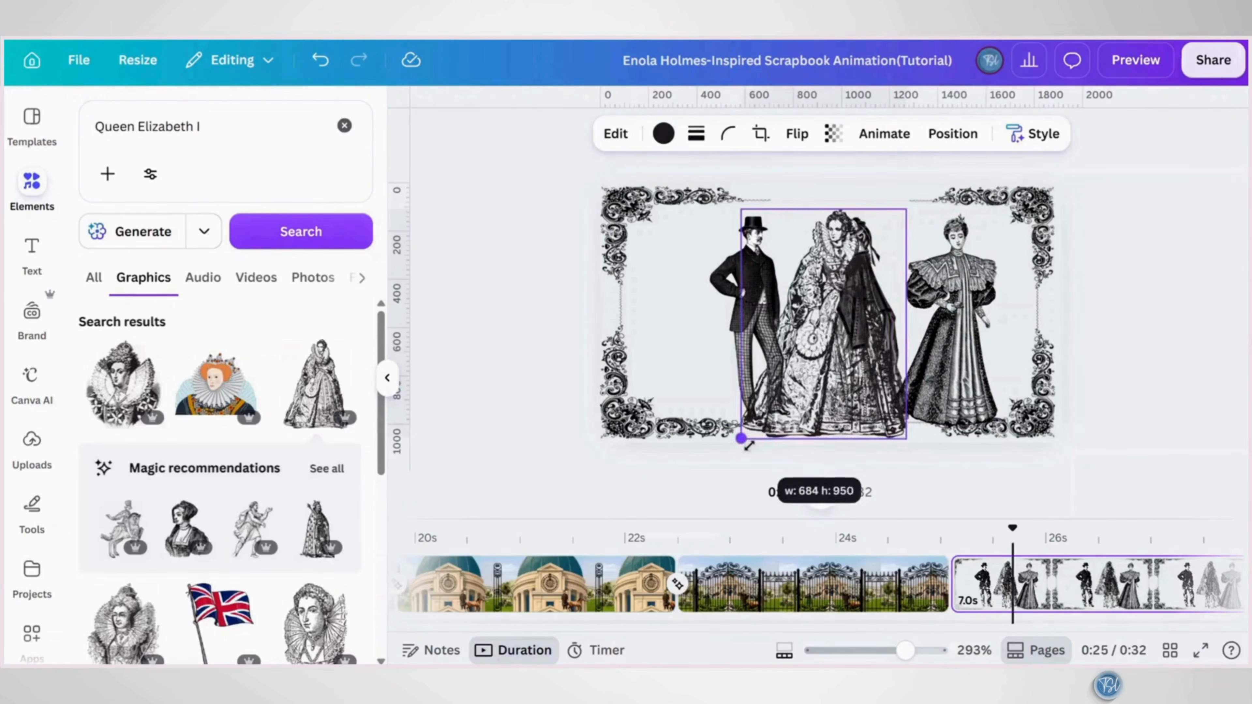
pyautogui.moveTo(743, 436); pyautogui.dragTo(751, 428)
pyautogui.moveTo(818, 340)
pyautogui.mouseDown()
pyautogui.moveTo(833, 335)
pyautogui.moveTo(805, 346)
pyautogui.mouseUp()
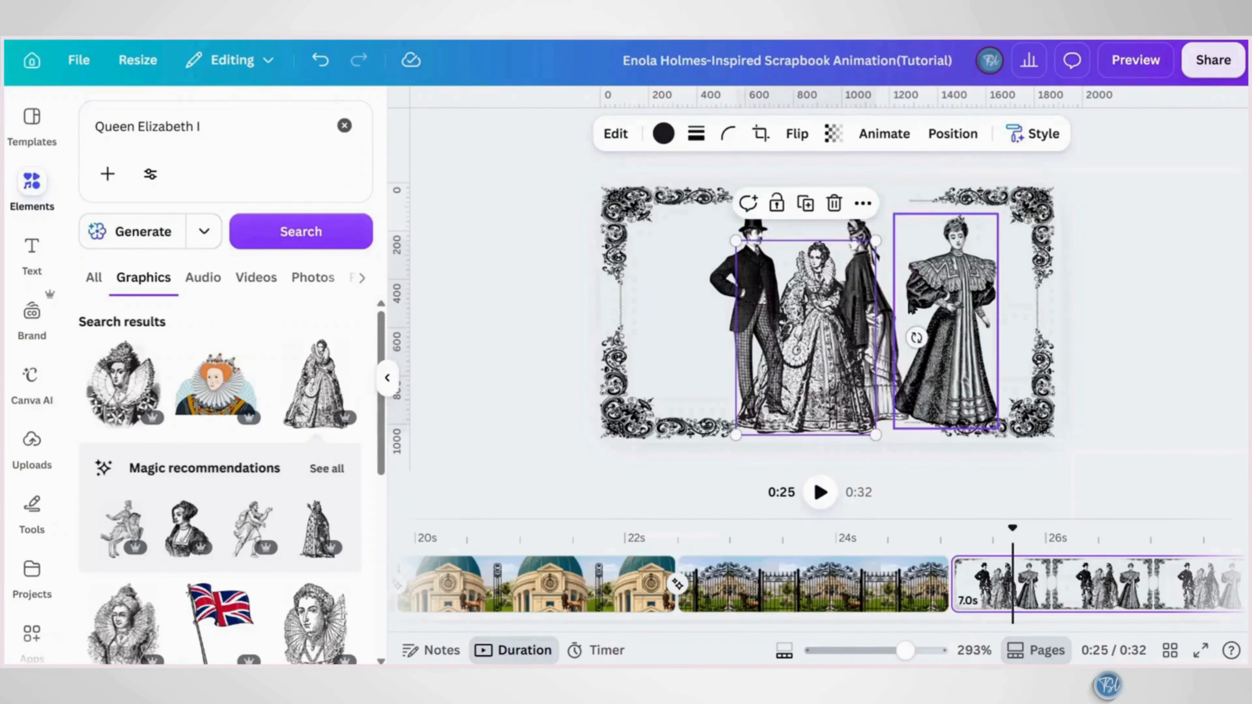
# Move the hand-drawn Victorian woman beside the puff-sleeved woman, then turn Queen Elizabeth I on her side and park her below the page
pyautogui.moveTo(887, 316); pyautogui.dragTo(994, 314)
pyautogui.moveTo(839, 272); pyautogui.dragTo(881, 256)
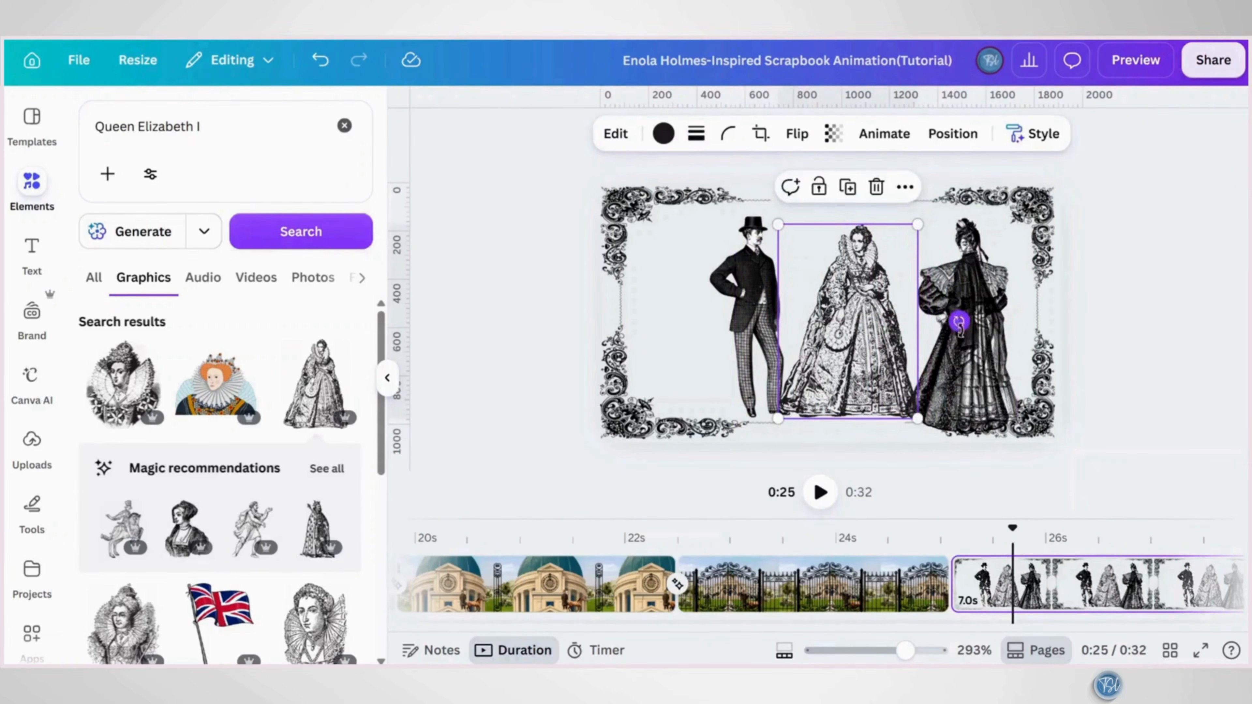
pyautogui.moveTo(959, 322); pyautogui.dragTo(893, 428)
pyautogui.moveTo(865, 317); pyautogui.dragTo(877, 489)
# Rotate the hand-drawn Victorian woman 90° and park her below the page, and place the puff-sleeved woman beside the man
pyautogui.moveTo(942, 345); pyautogui.dragTo(819, 347)
pyautogui.moveTo(897, 322); pyautogui.dragTo(832, 408)
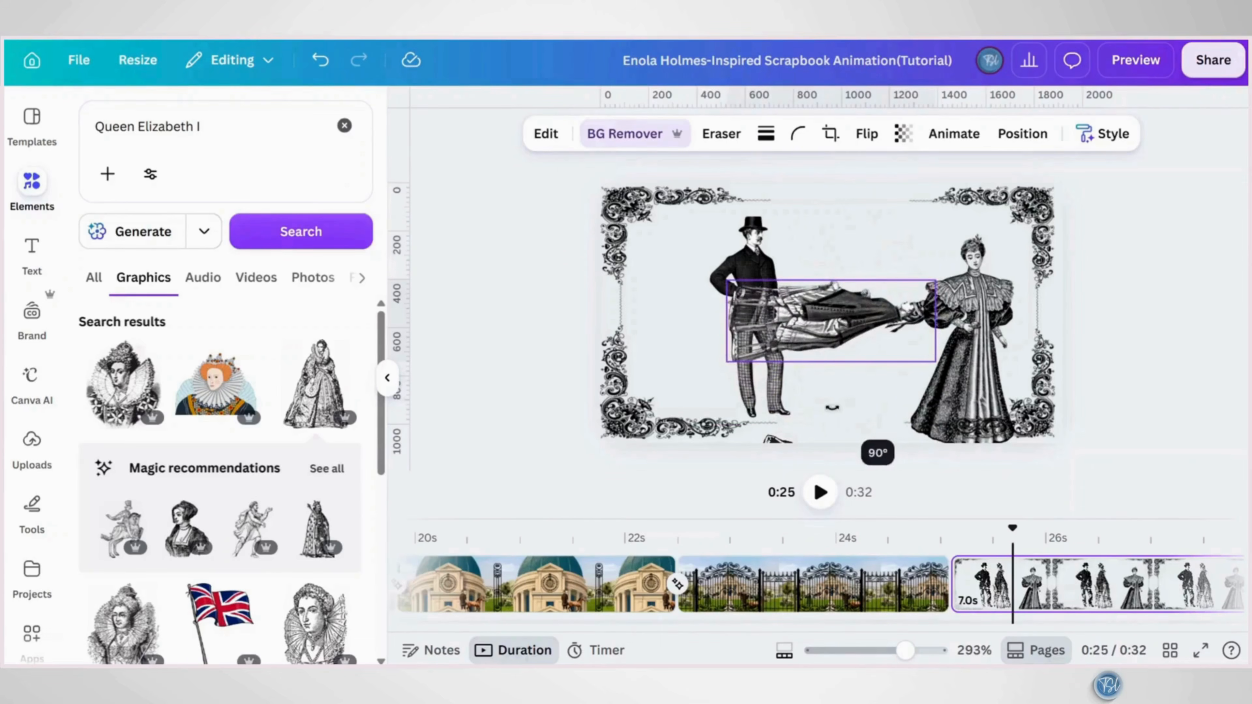
pyautogui.moveTo(838, 321); pyautogui.dragTo(855, 480)
pyautogui.moveTo(972, 359); pyautogui.dragTo(856, 330)
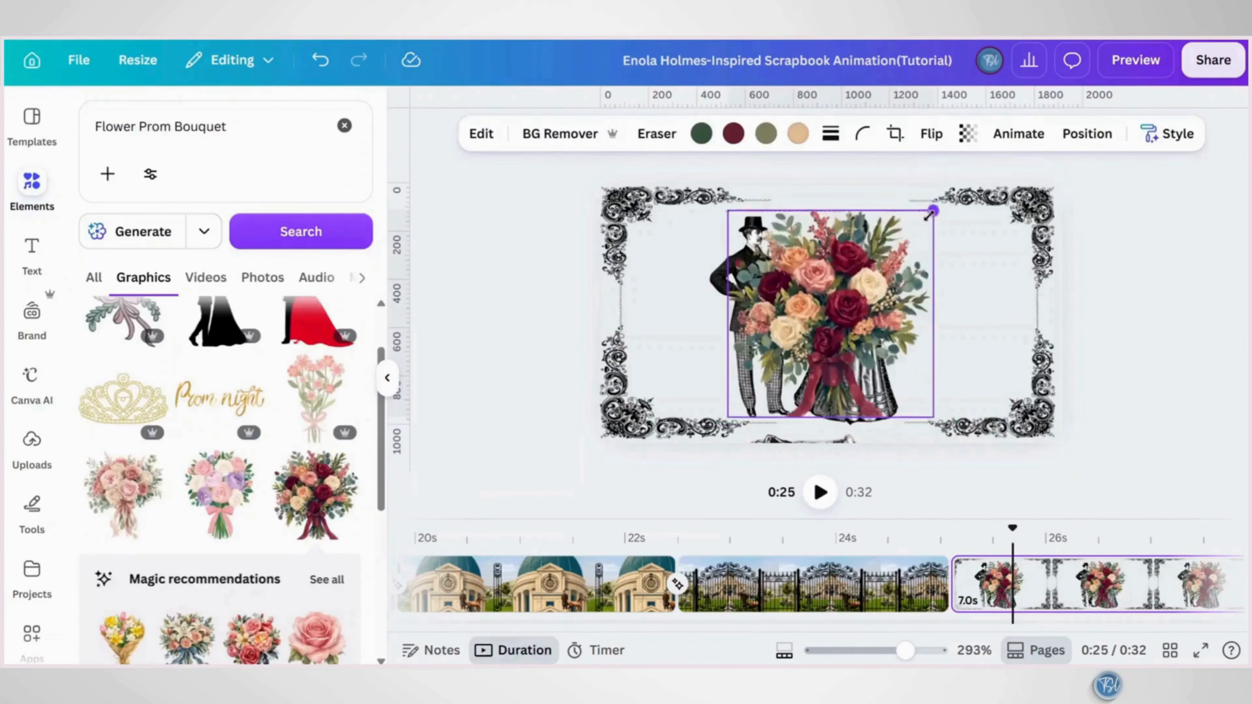
# Shrink the rose "Flower Prom Bouquet" graphic into the puff-sleeved woman's hands and split the page at 25.5 s
pyautogui.moveTo(933, 206); pyautogui.dragTo(846, 307)
pyautogui.click(573, 588)
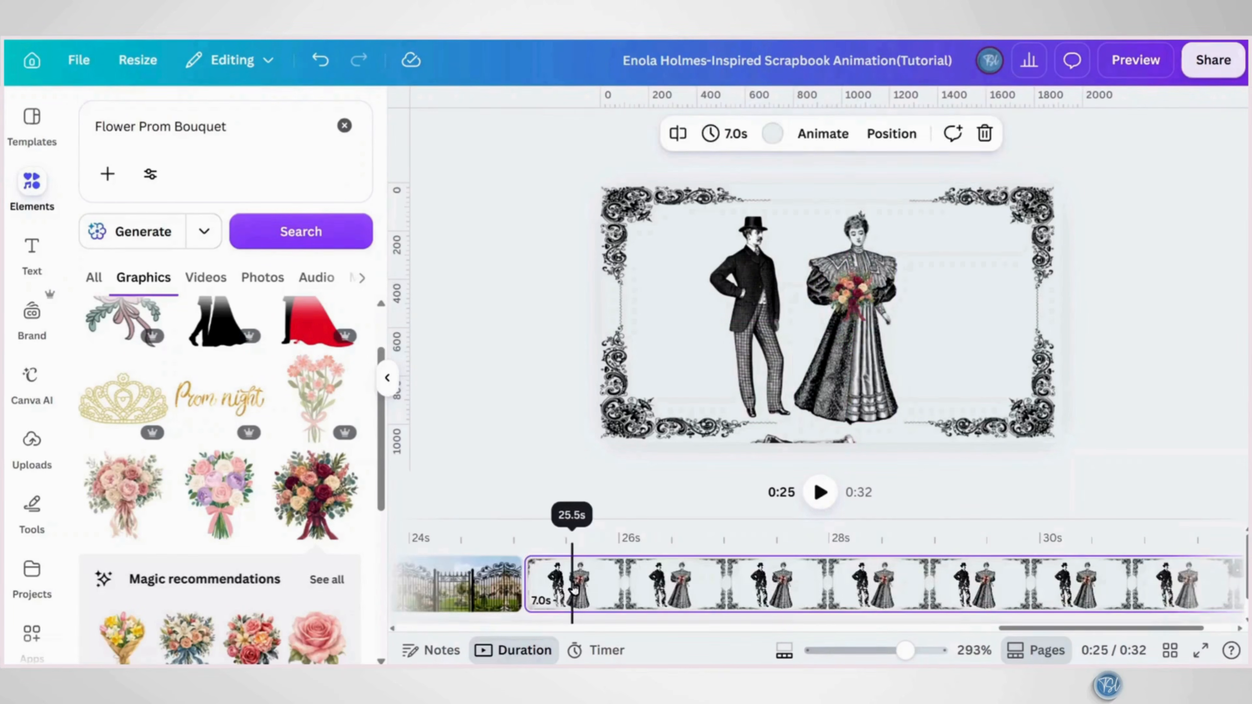
pyautogui.press('s')
# On the new page after the split, shrink the puff-sleeved woman and move her to the frame's right side
pyautogui.click(627, 603)
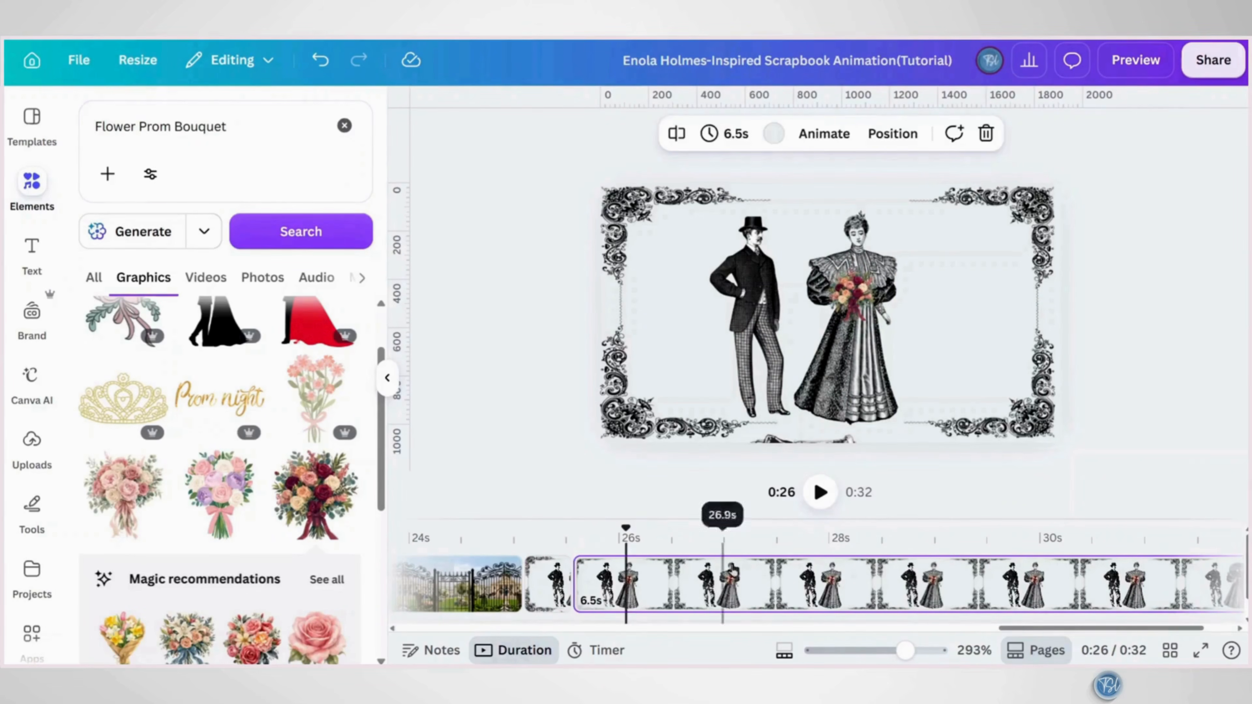
pyautogui.click(862, 366)
pyautogui.moveTo(862, 366); pyautogui.dragTo(953, 366)
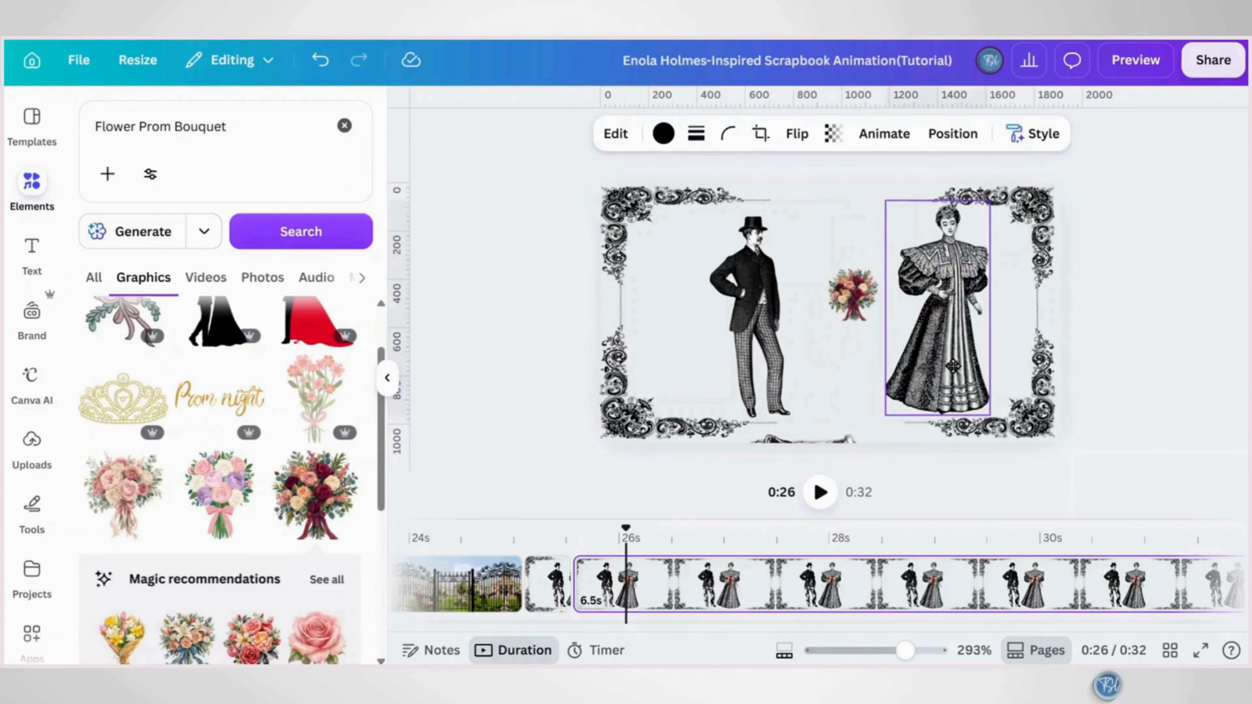
pyautogui.moveTo(886, 415); pyautogui.dragTo(978, 355)
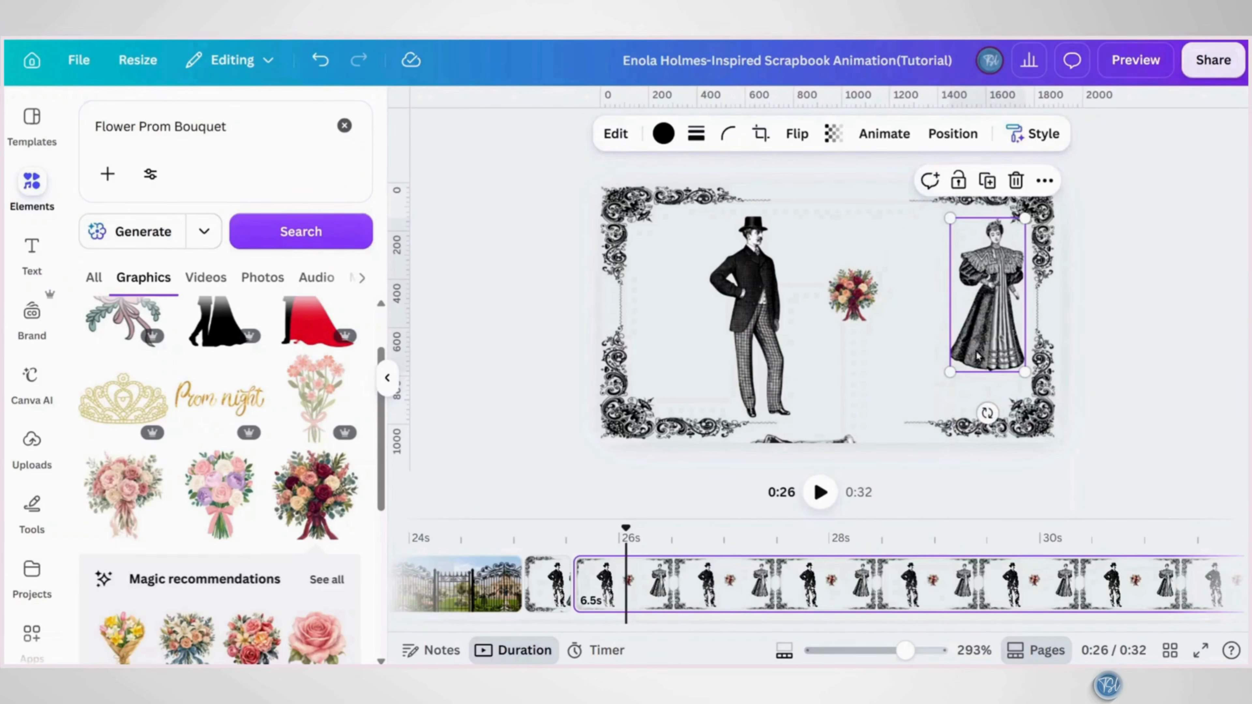
# Bring Queen Elizabeth I up from below the page, turn her upright beside the man and place the bouquet in her hands
pyautogui.moveTo(842, 448); pyautogui.dragTo(845, 376)
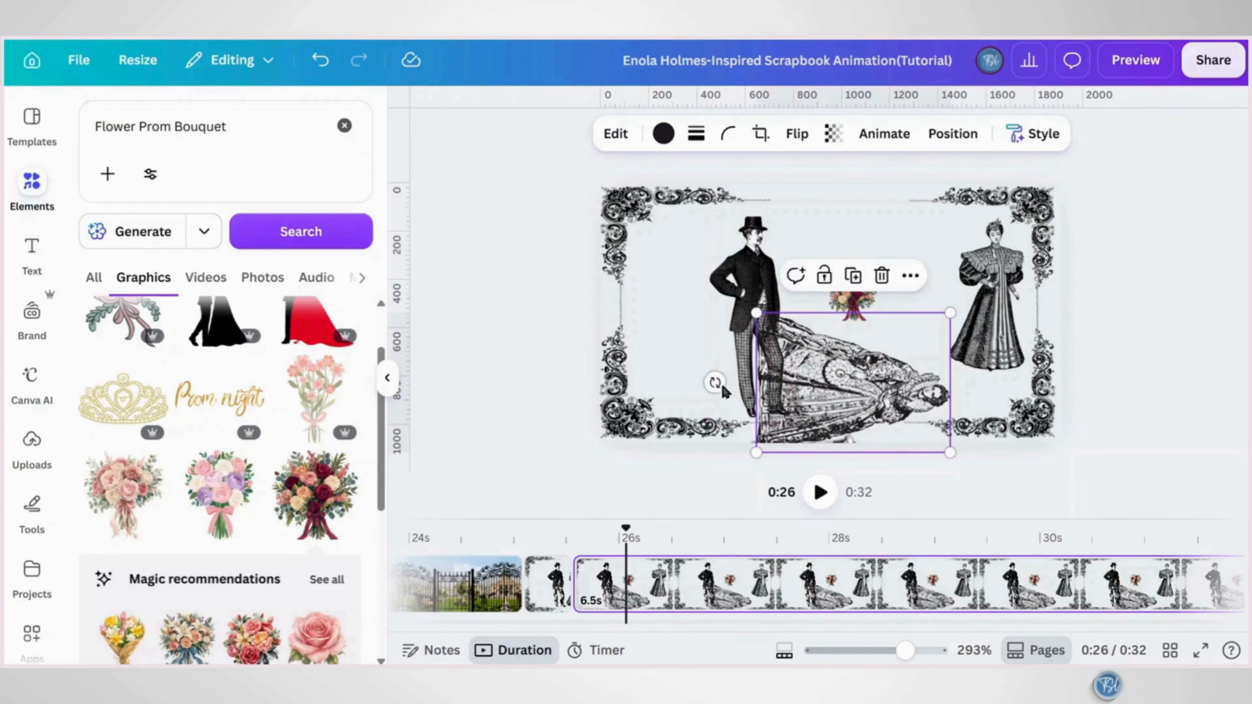
pyautogui.moveTo(716, 383); pyautogui.dragTo(892, 476)
pyautogui.moveTo(862, 406); pyautogui.dragTo(859, 367)
pyautogui.click(847, 309)
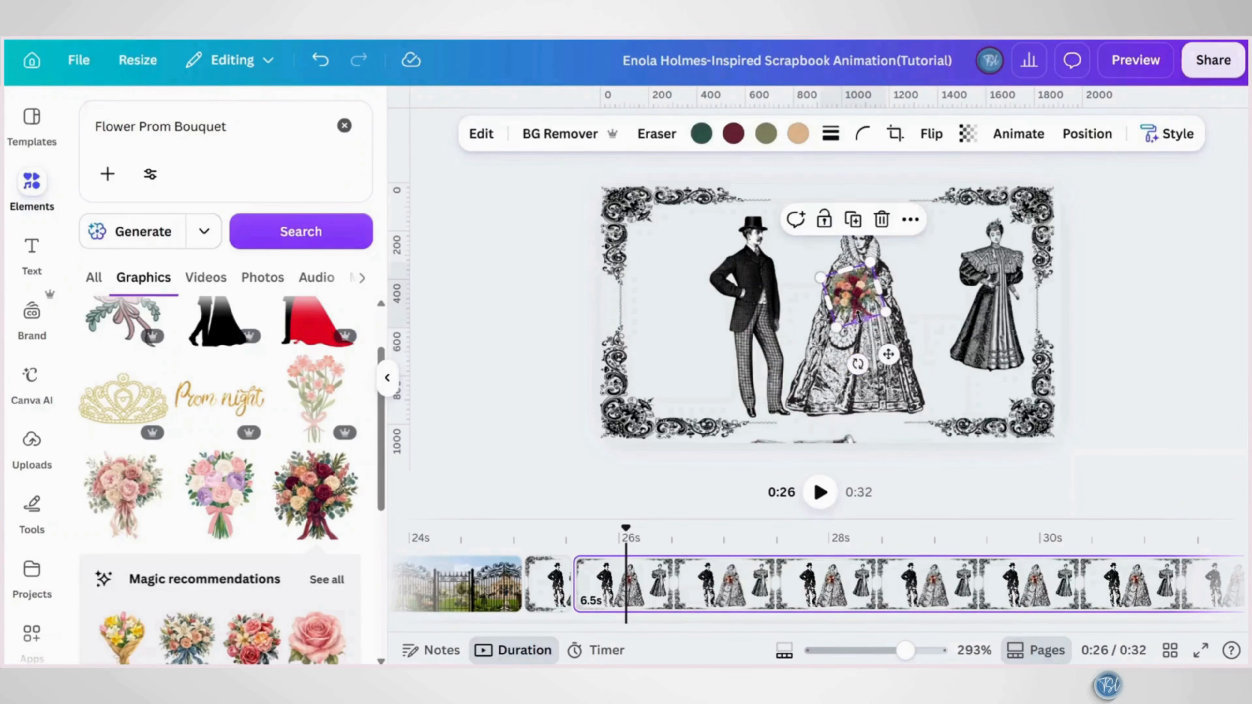
pyautogui.moveTo(863, 314); pyautogui.dragTo(875, 302)
# Split the page at about 26 s and, on the new page, shrink the queen and set her beside the small puff-sleeved woman
pyautogui.click(627, 597)
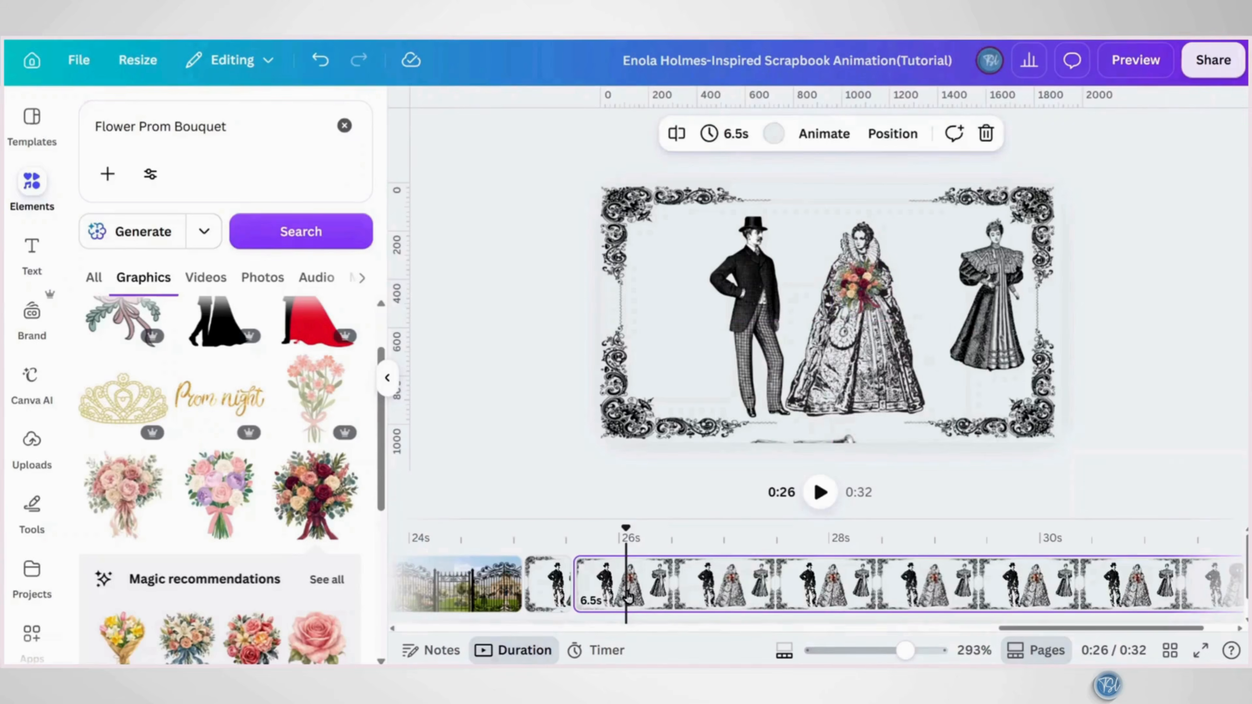
pyautogui.press('s')
pyautogui.click(859, 340)
pyautogui.moveTo(860, 340); pyautogui.dragTo(912, 332)
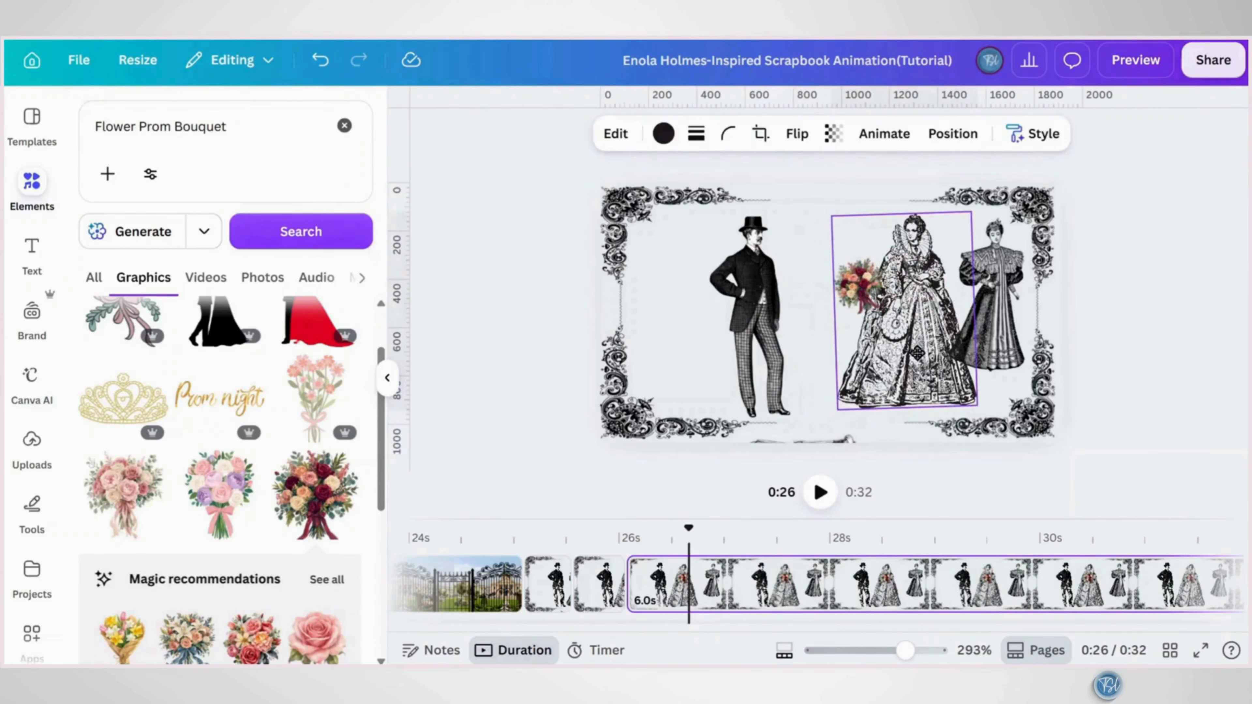
pyautogui.moveTo(831, 215); pyautogui.dragTo(861, 237)
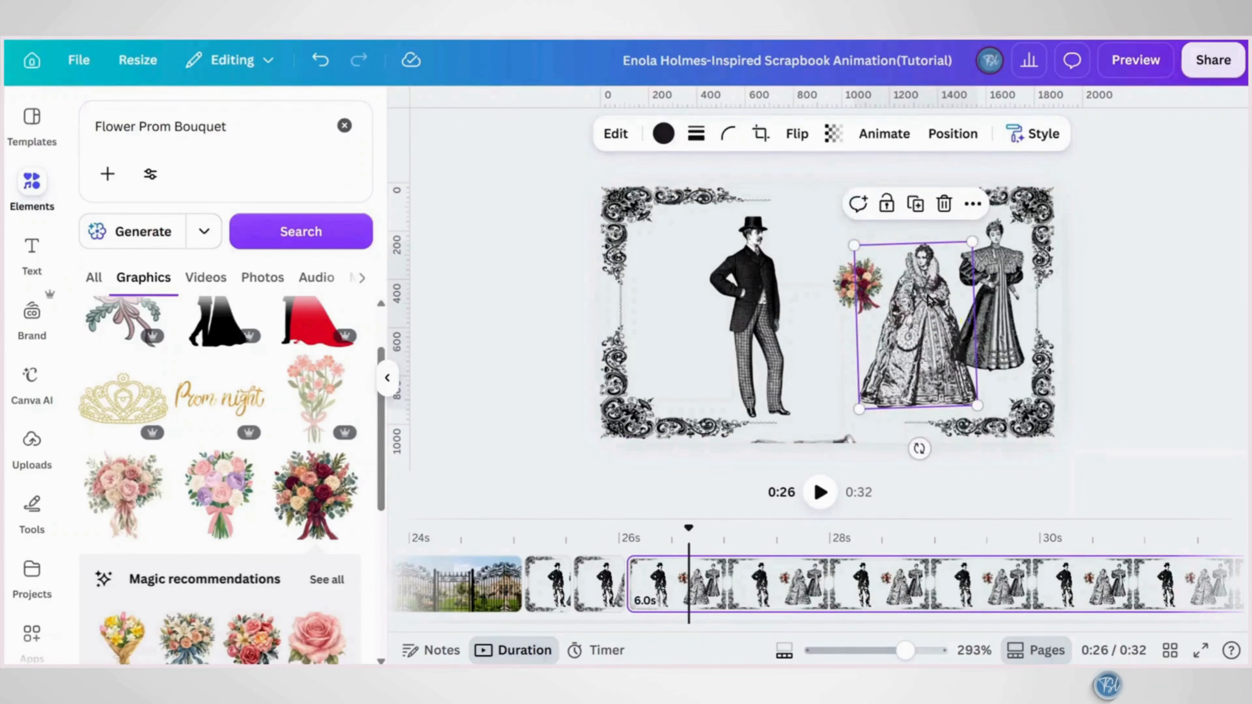
pyautogui.moveTo(928, 294); pyautogui.dragTo(927, 270)
# Turn the hand-drawn Victorian woman upright, place her beside the man and move the bouquet in front of her
pyautogui.click(813, 440)
pyautogui.moveTo(1010, 493); pyautogui.dragTo(1010, 474)
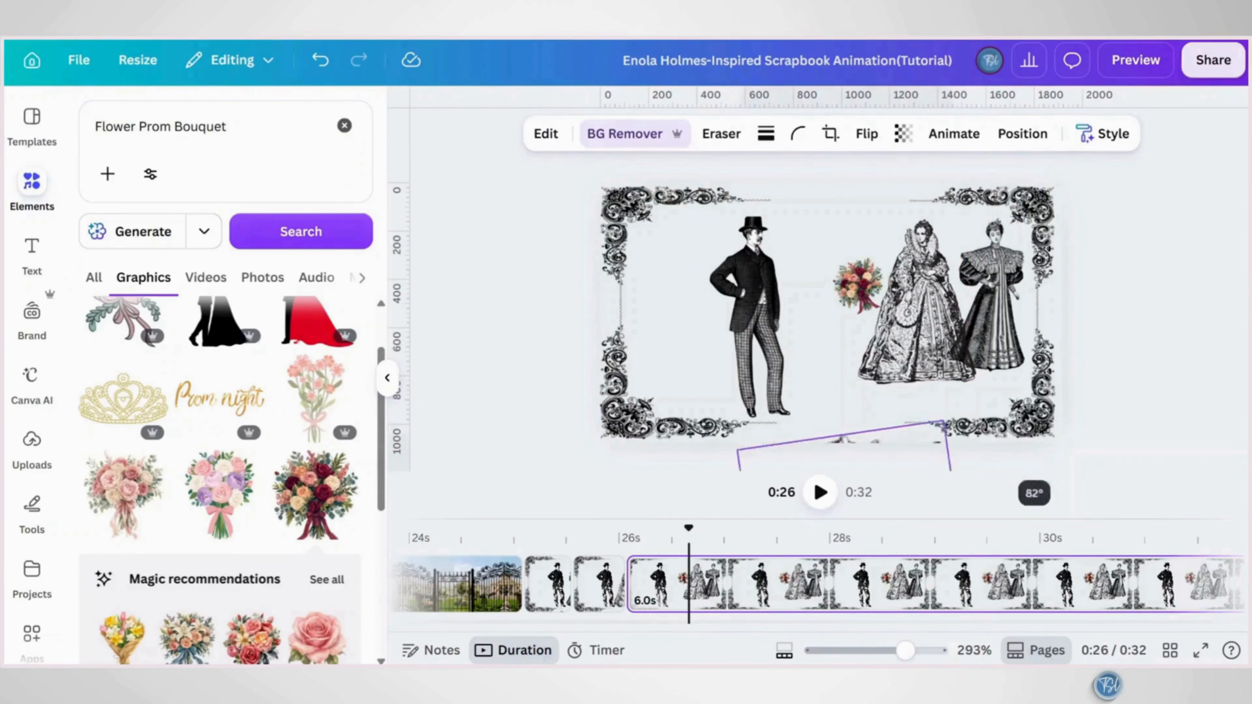
pyautogui.moveTo(866, 430); pyautogui.dragTo(856, 284)
pyautogui.moveTo(916, 344); pyautogui.dragTo(918, 330)
pyautogui.moveTo(833, 372); pyautogui.dragTo(827, 353)
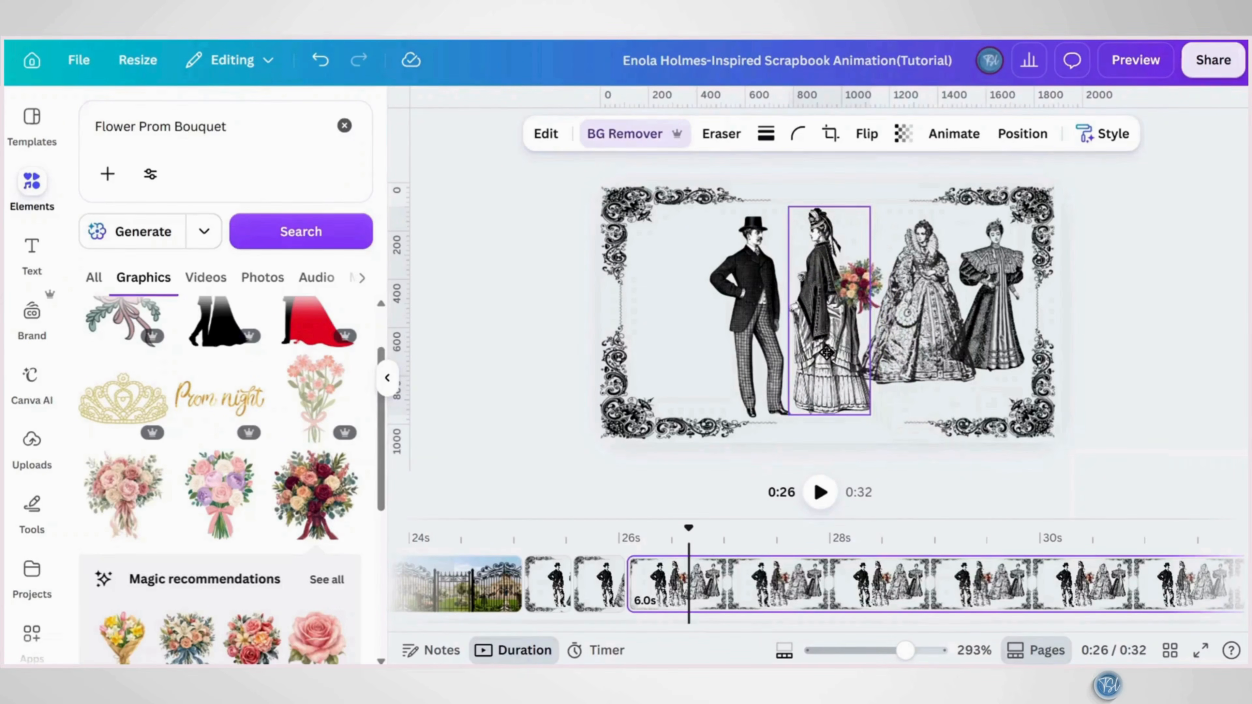
pyautogui.click(852, 291)
pyautogui.moveTo(852, 291); pyautogui.dragTo(791, 288)
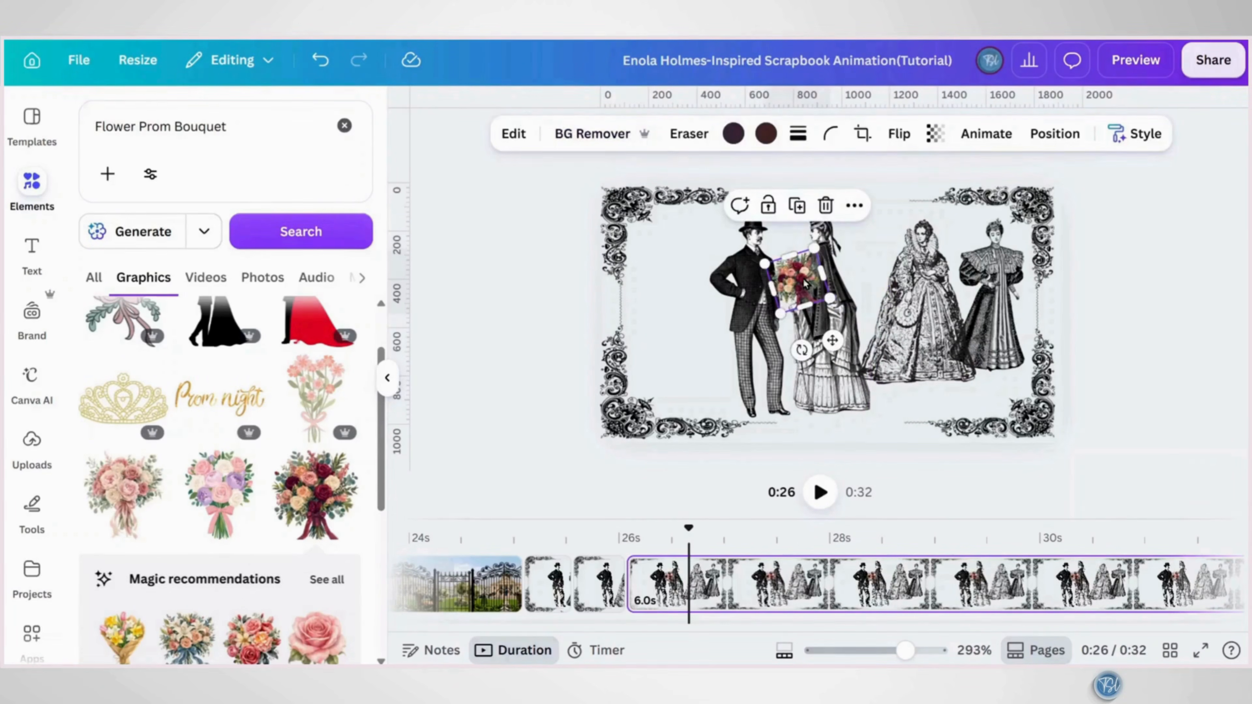
# Split the last figures page at 26.5 s and delete the remaining page after the split
pyautogui.click(674, 601)
pyautogui.press('s')
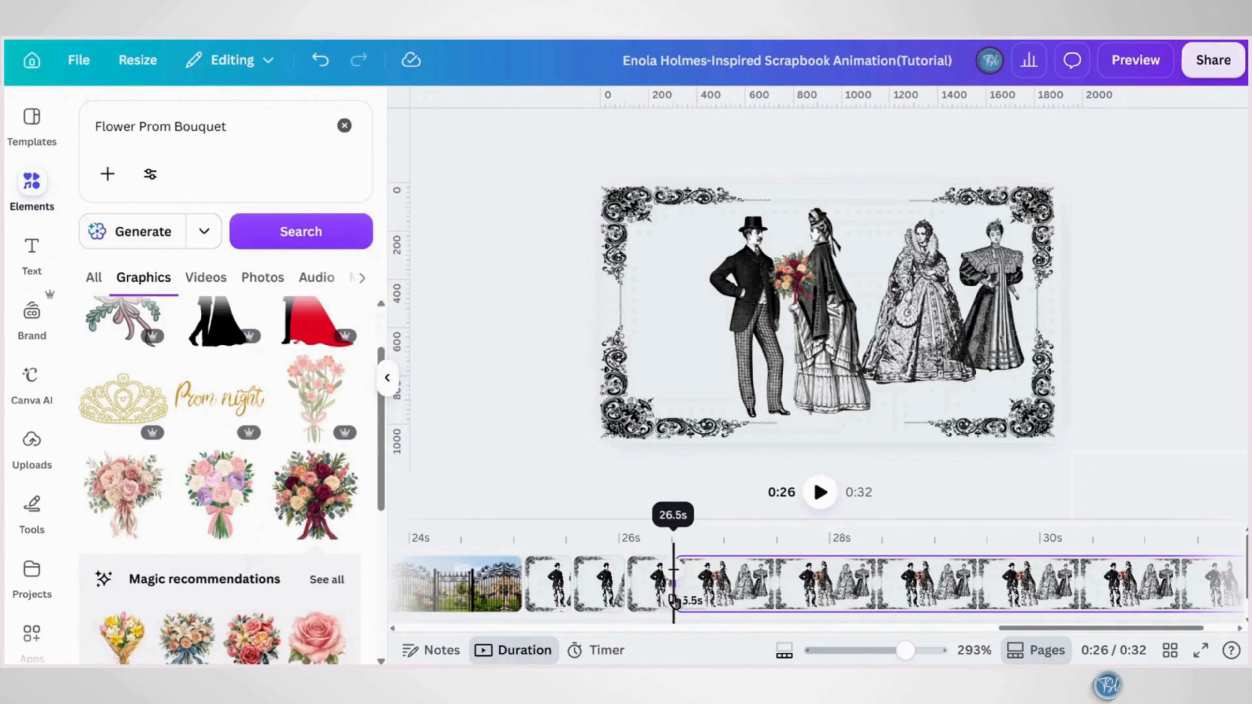
pyautogui.click(986, 133)
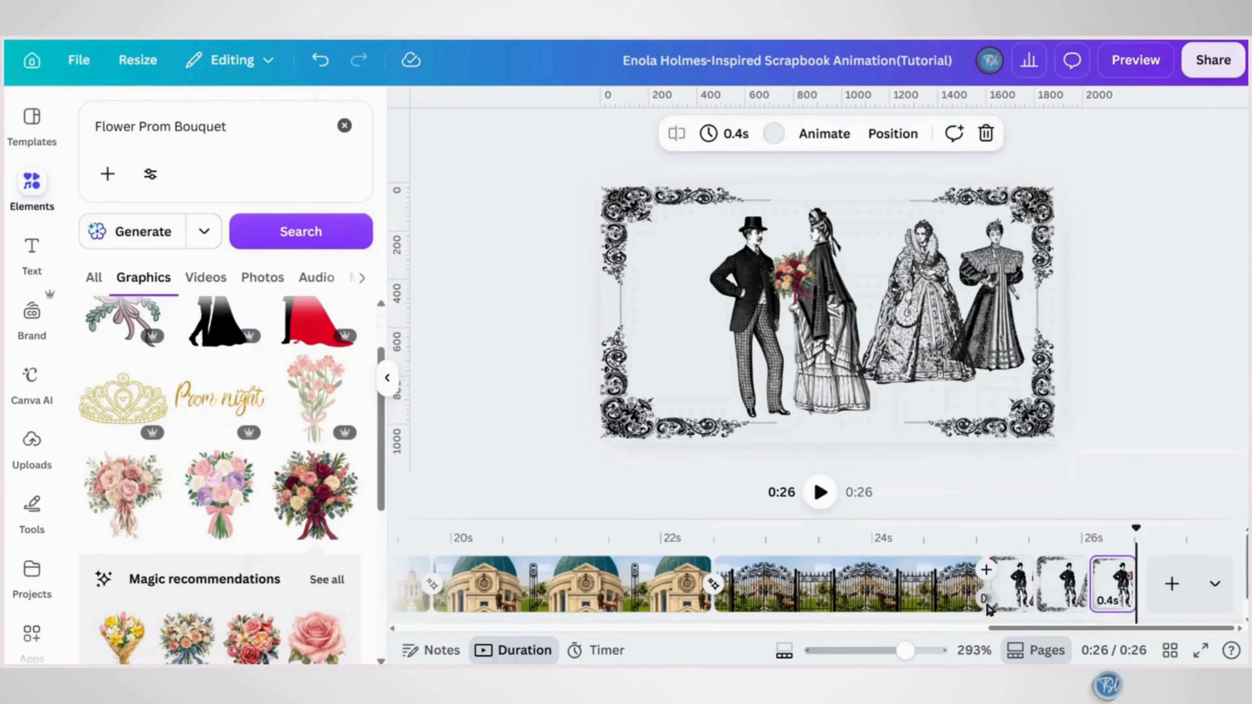
# Add a Chop transition with an upper-left origin between the closed-gate page and the first figures page
pyautogui.click(986, 587)
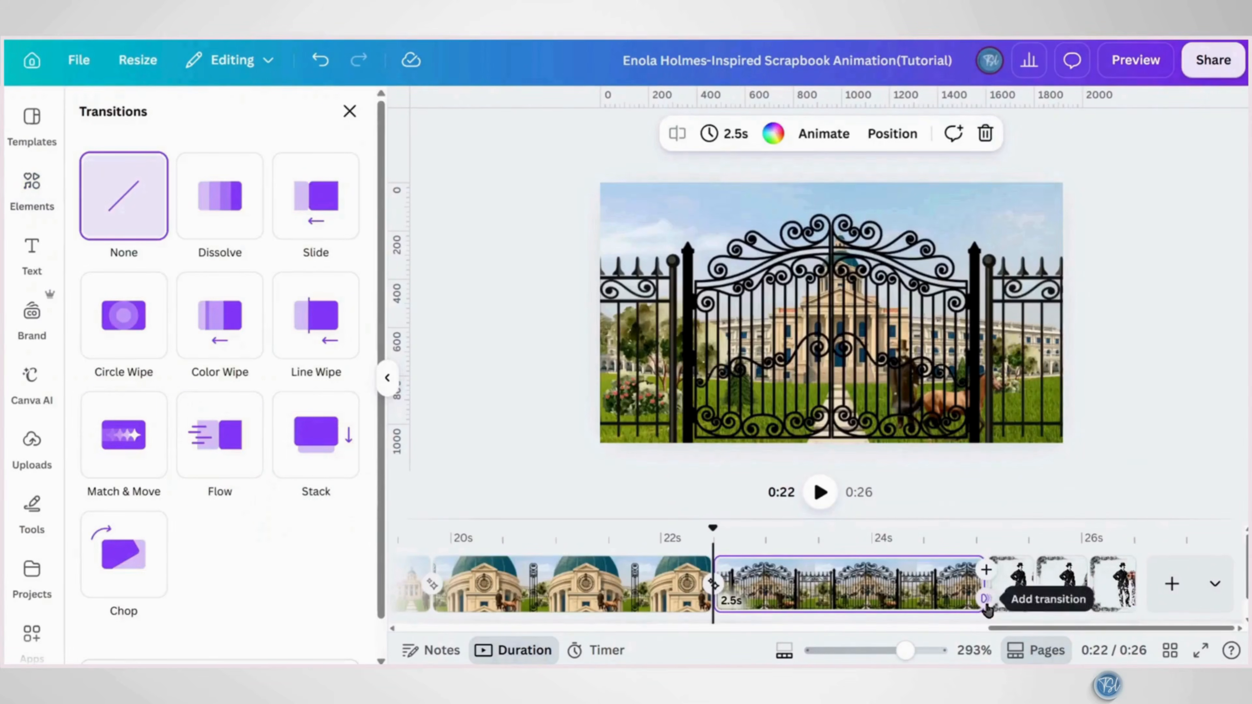
pyautogui.click(145, 579)
pyautogui.scroll(-2, 123, 566)
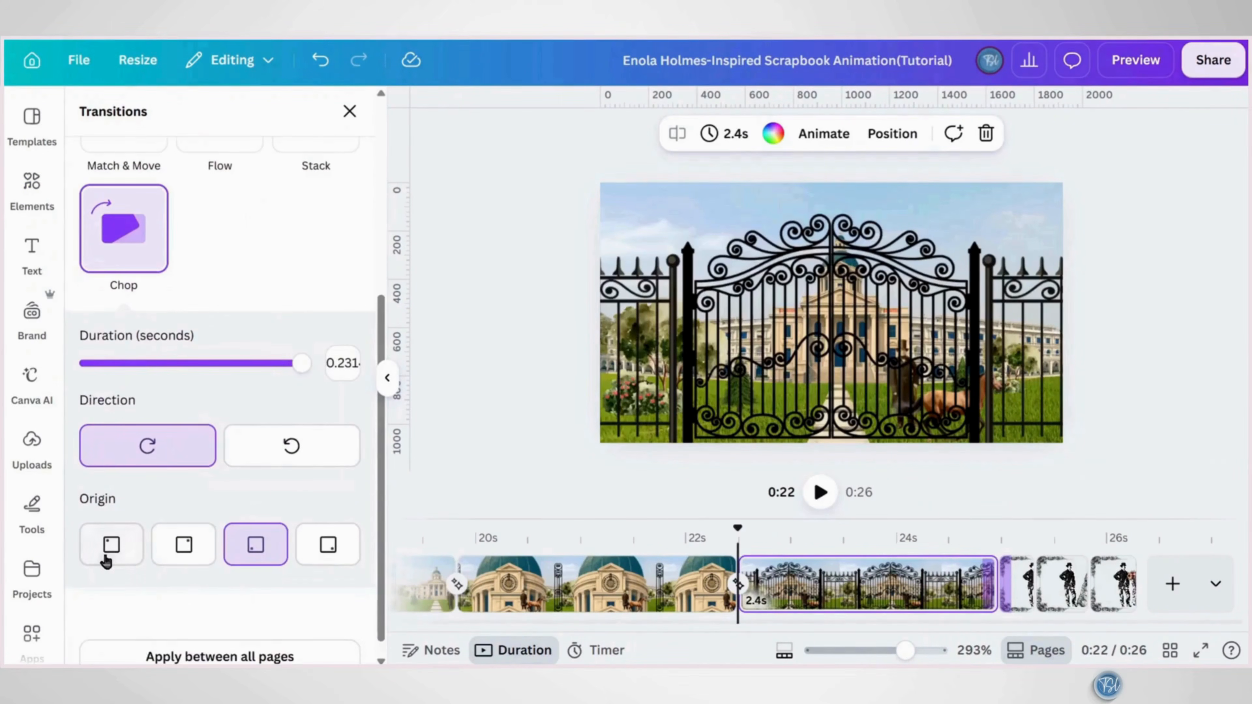
pyautogui.click(110, 544)
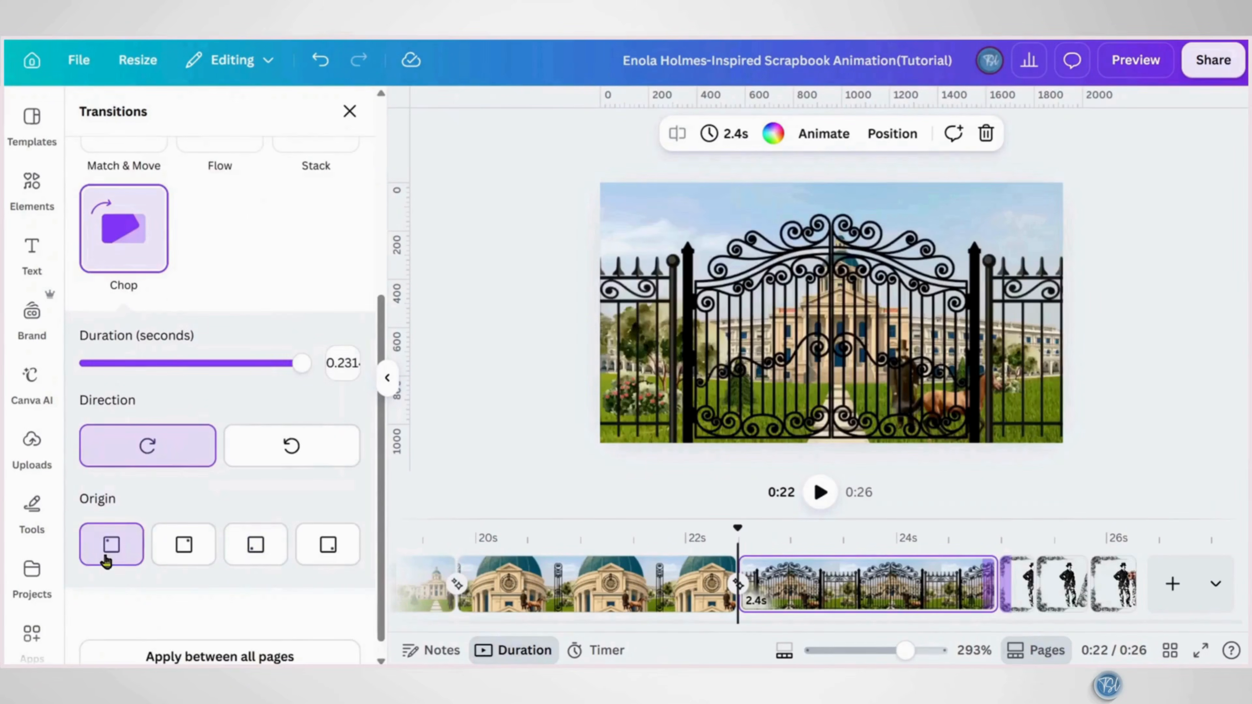
# Add Match & Move transitions between the three figures pages and play the animation back from the end of the closed-gate page
pyautogui.click(1067, 603)
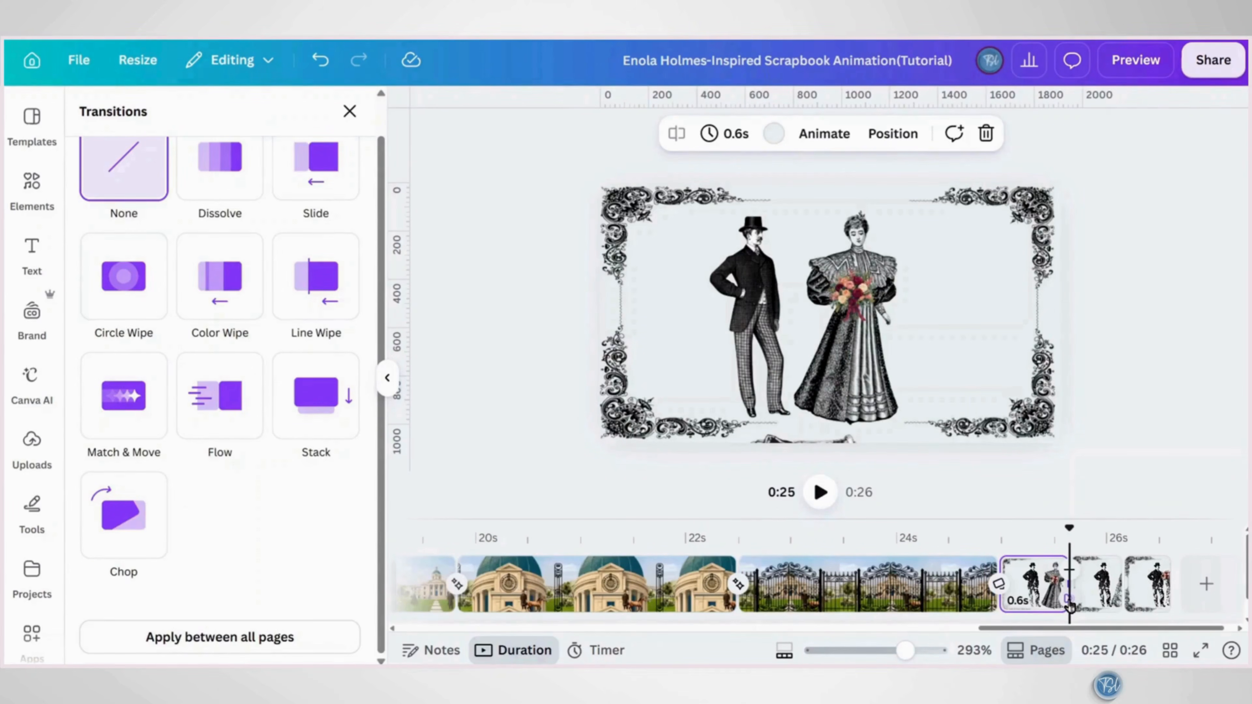
pyautogui.click(119, 421)
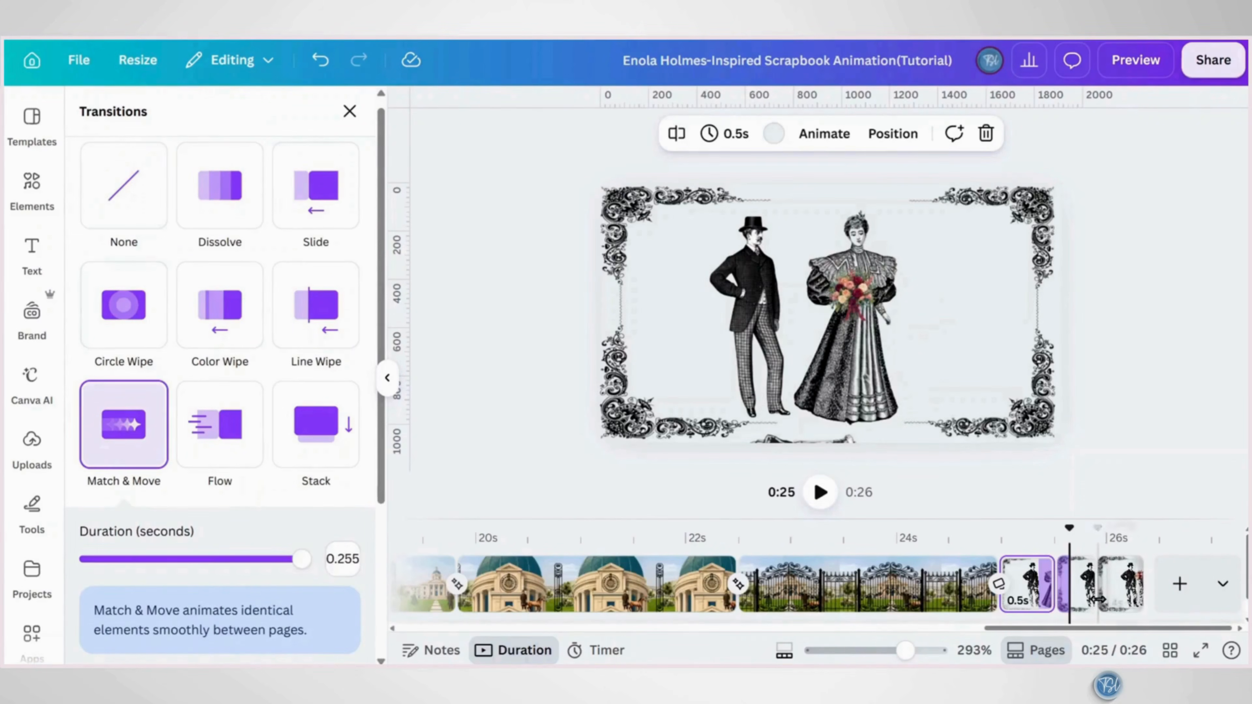
pyautogui.click(1079, 608)
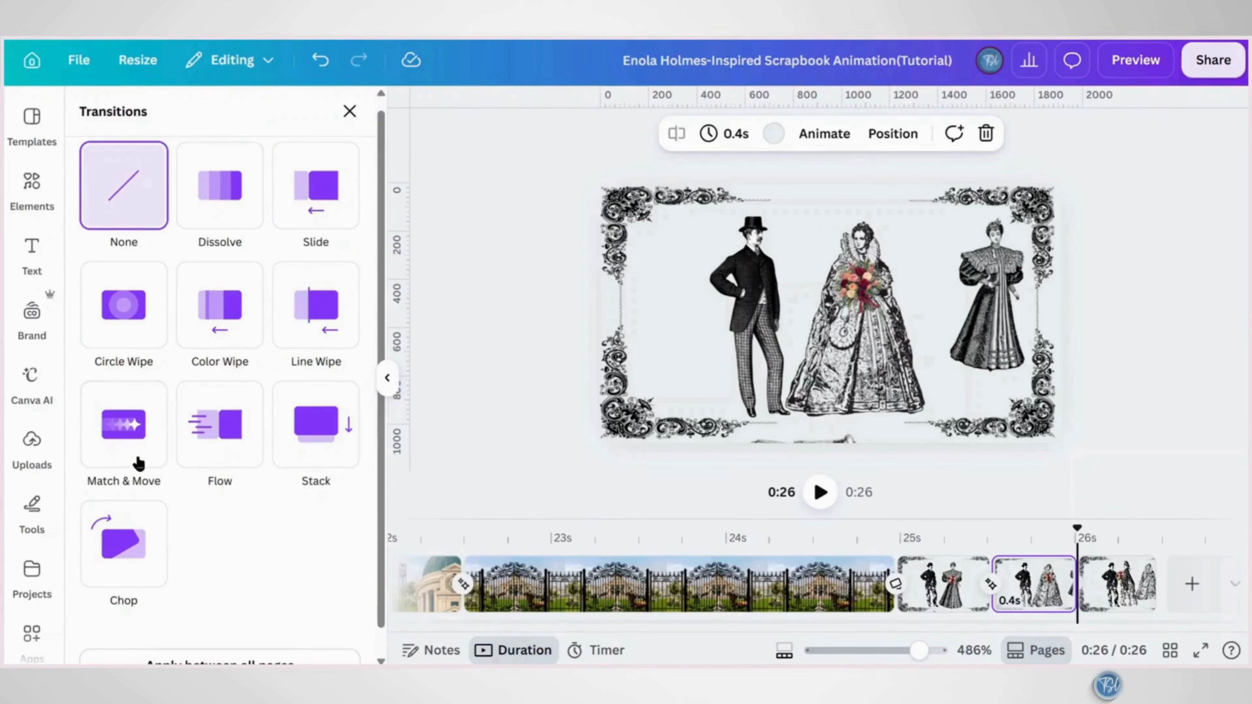
pyautogui.click(126, 447)
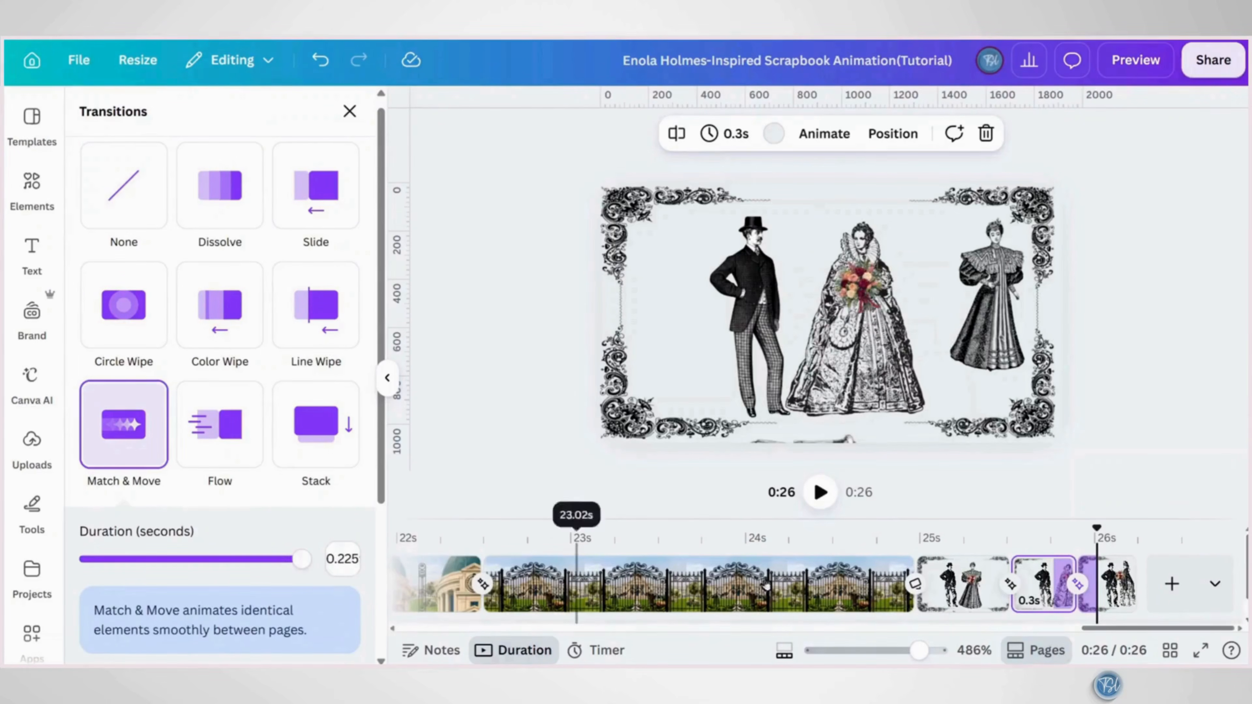
pyautogui.click(898, 582)
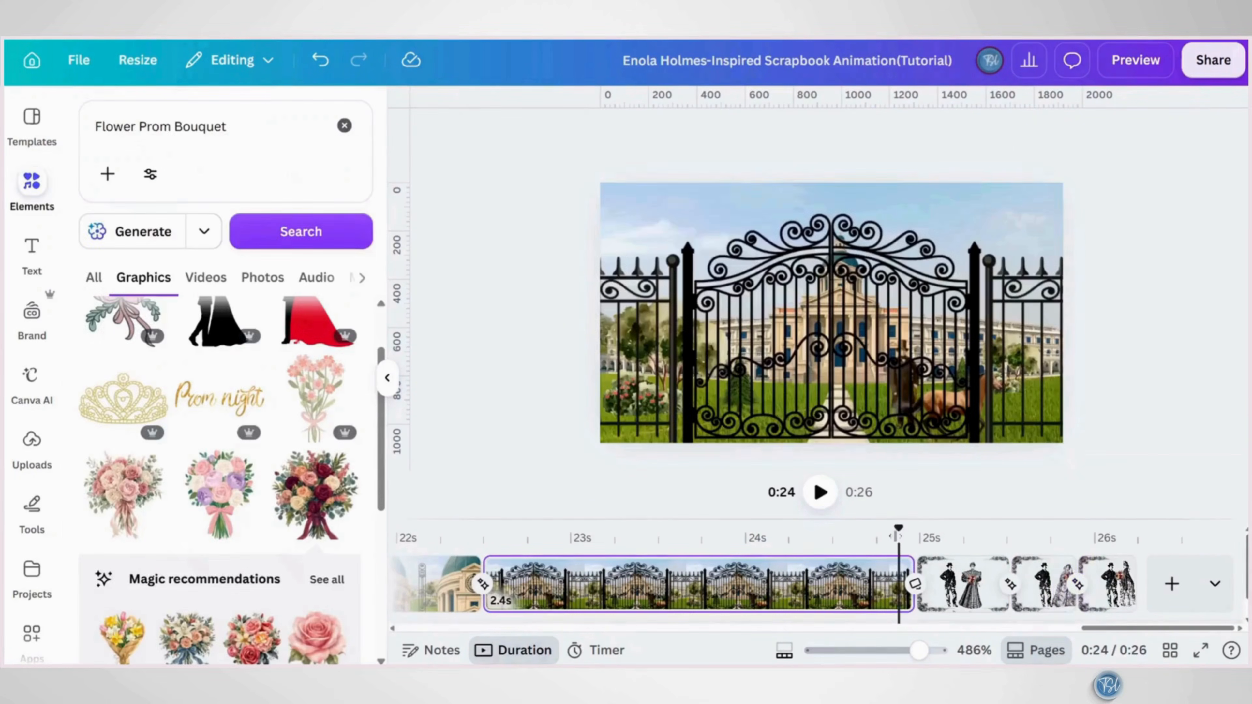
pyautogui.click(821, 492)
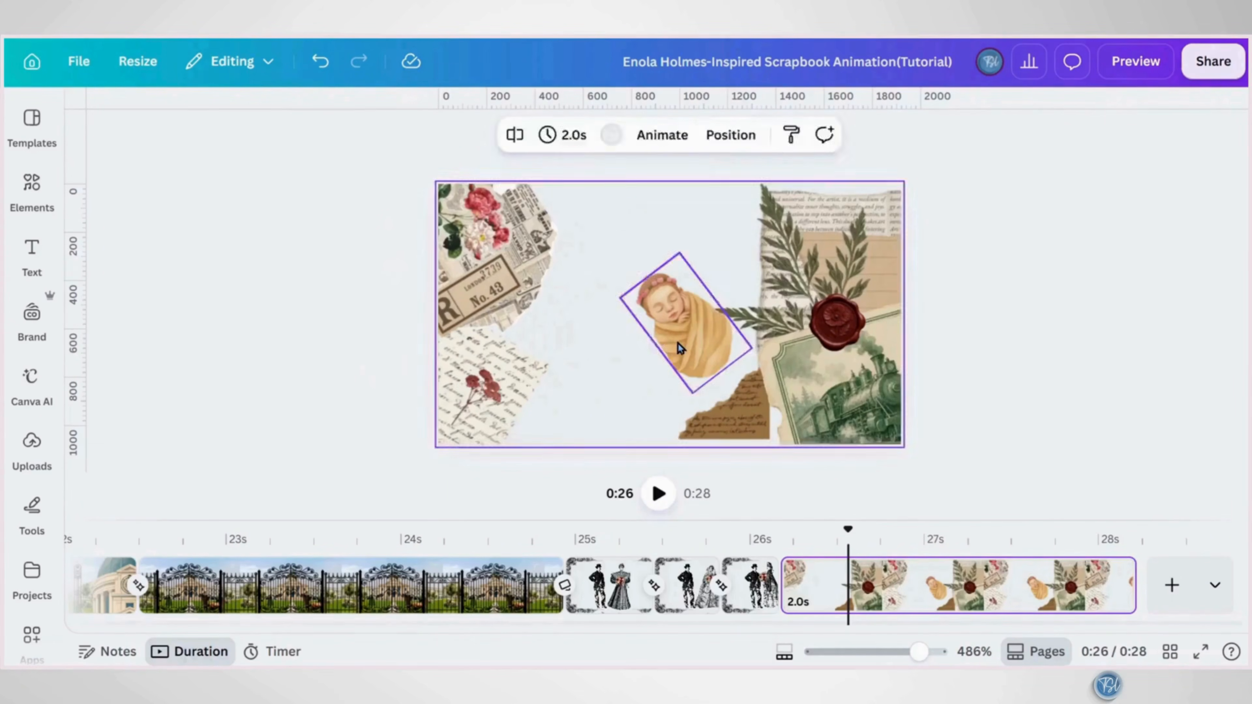
# On the final collage page, move the sleeping baby to the lower edge and shift the torn brown paper to cover it
pyautogui.click(680, 339)
pyautogui.moveTo(707, 367); pyautogui.dragTo(868, 507)
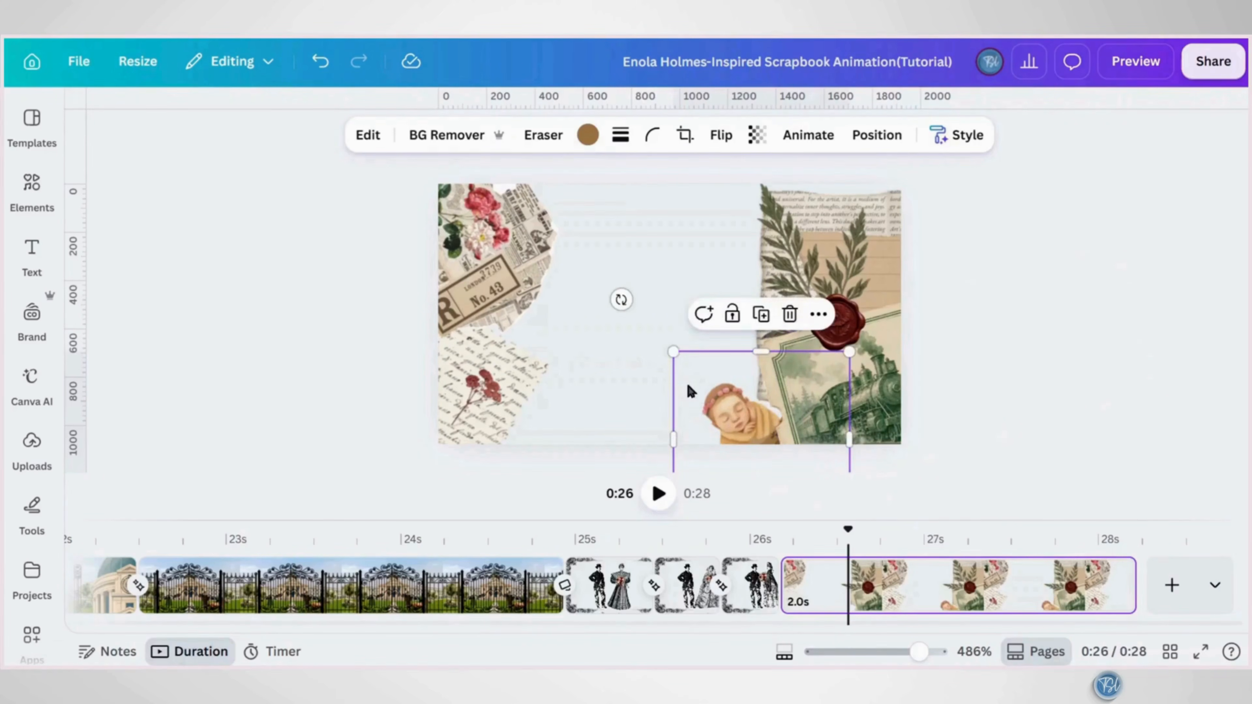
pyautogui.moveTo(688, 391); pyautogui.dragTo(631, 355)
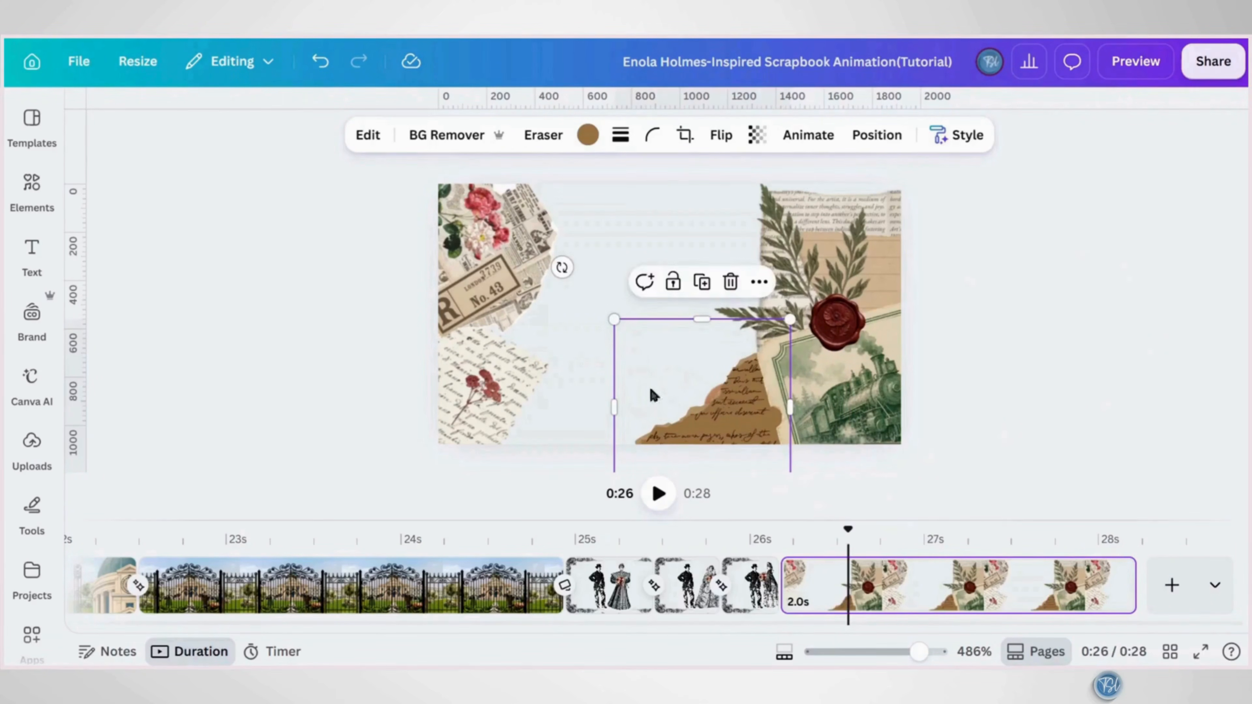
# Create a custom animation that moves the baby up and left from behind the torn paper, using the Smooth movement style
pyautogui.click(815, 136)
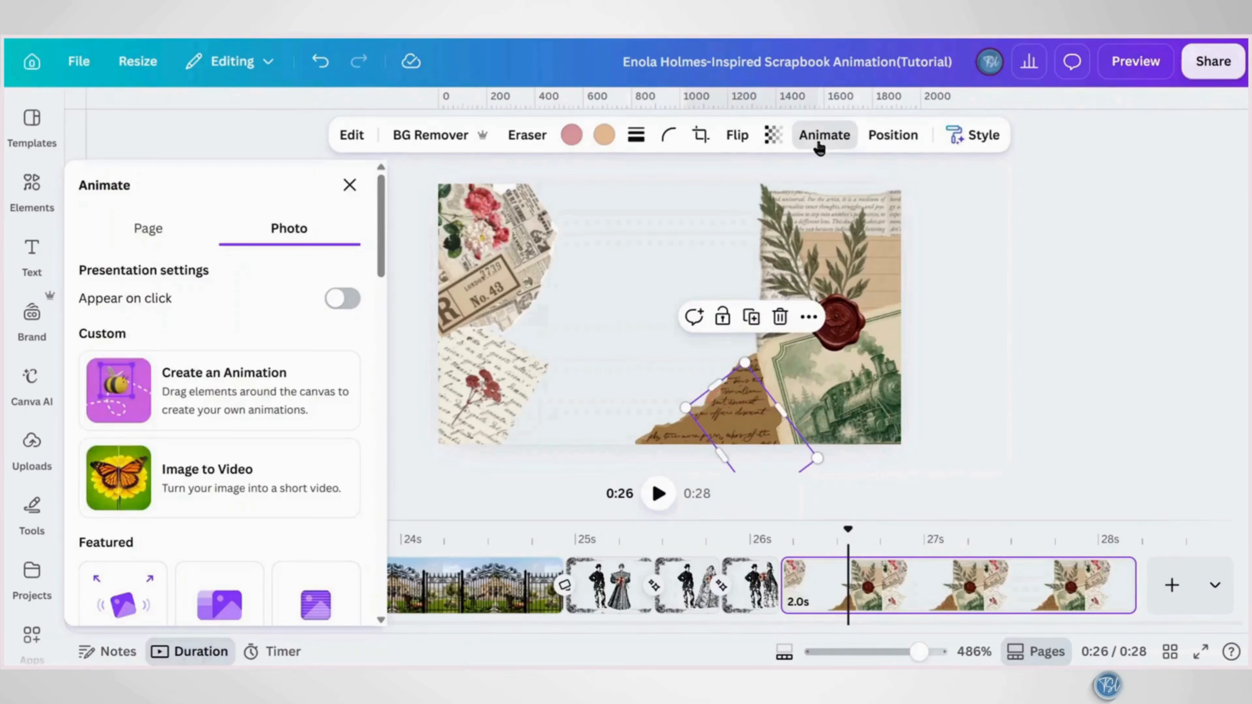
pyautogui.click(290, 415)
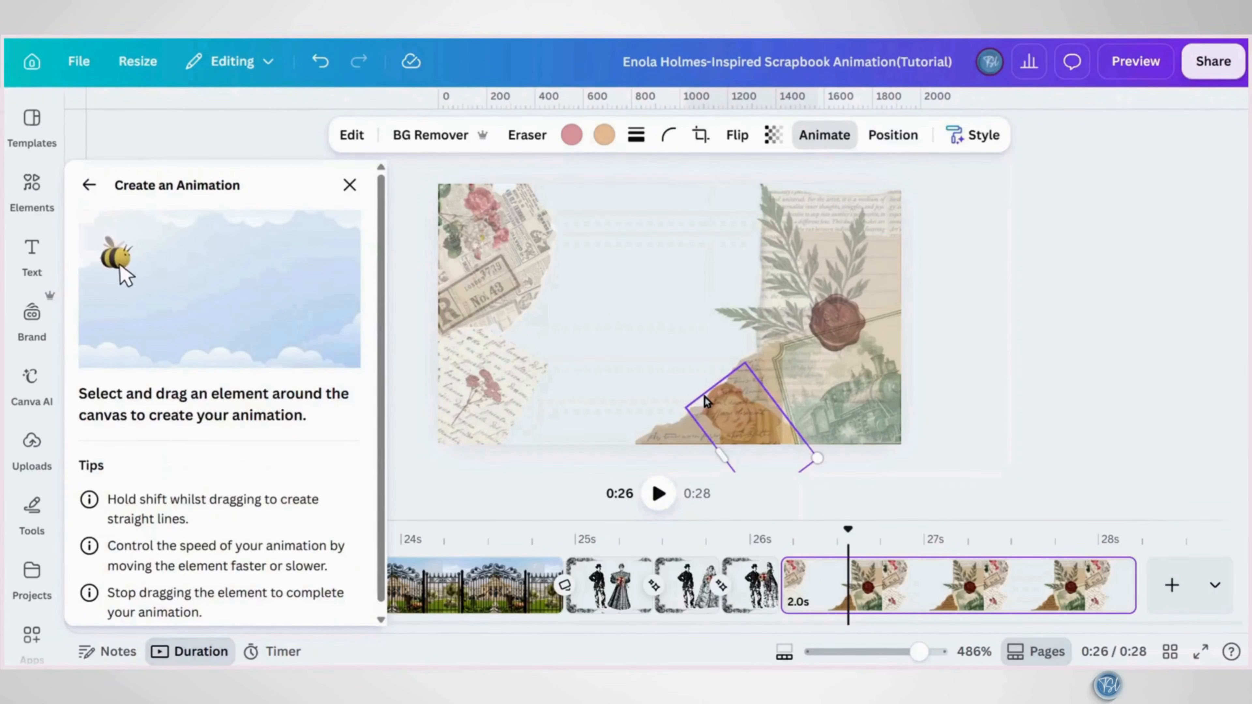
pyautogui.moveTo(704, 396)
pyautogui.mouseDown()
pyautogui.moveTo(714, 380)
pyautogui.moveTo(653, 367)
pyautogui.mouseUp()
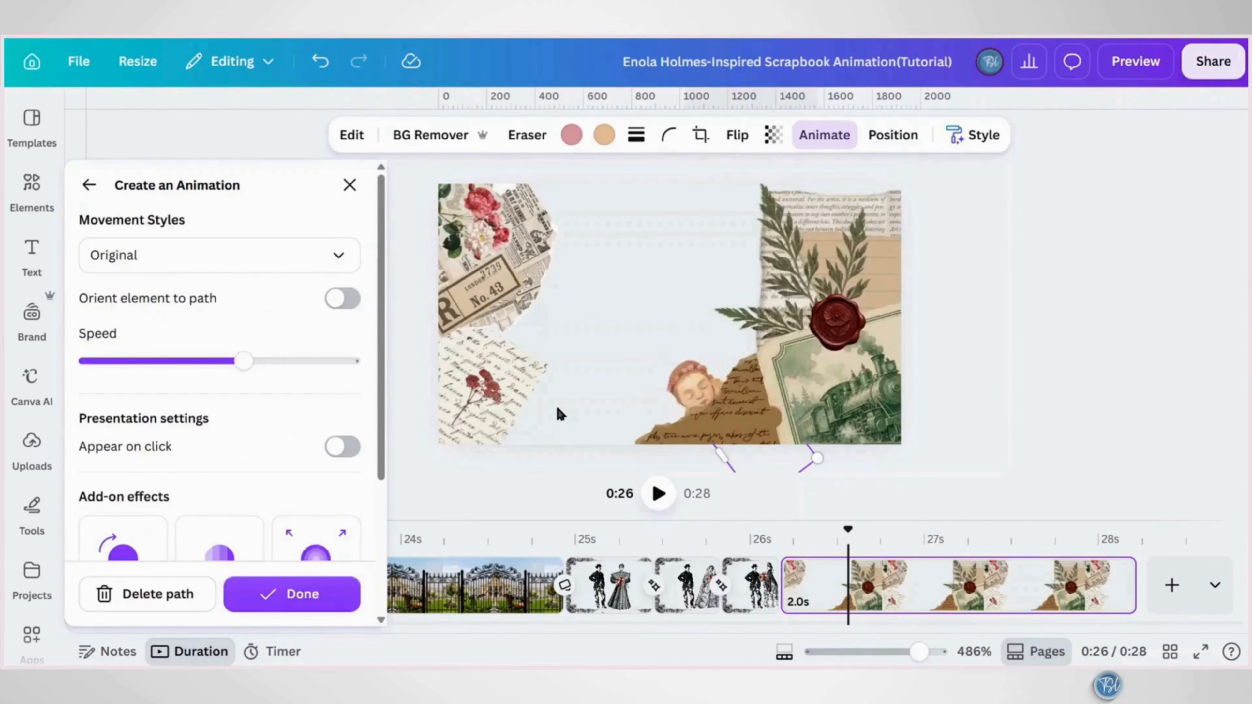
pyautogui.click(335, 266)
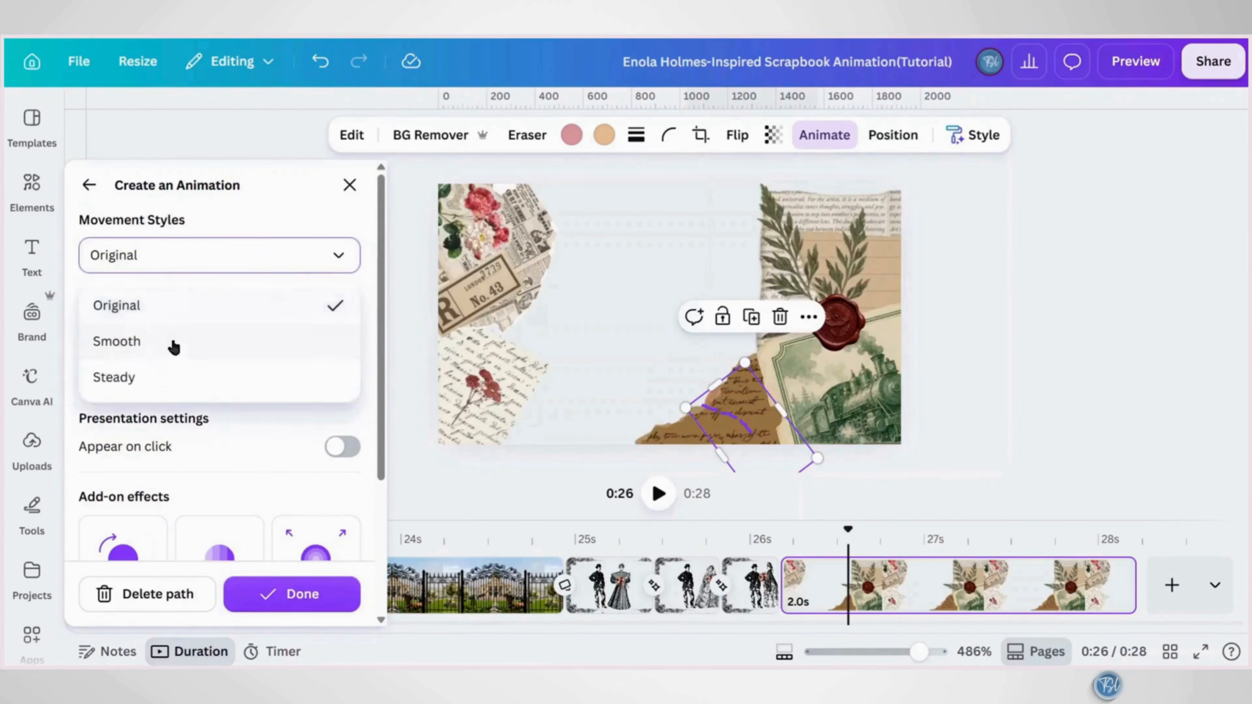
pyautogui.click(170, 342)
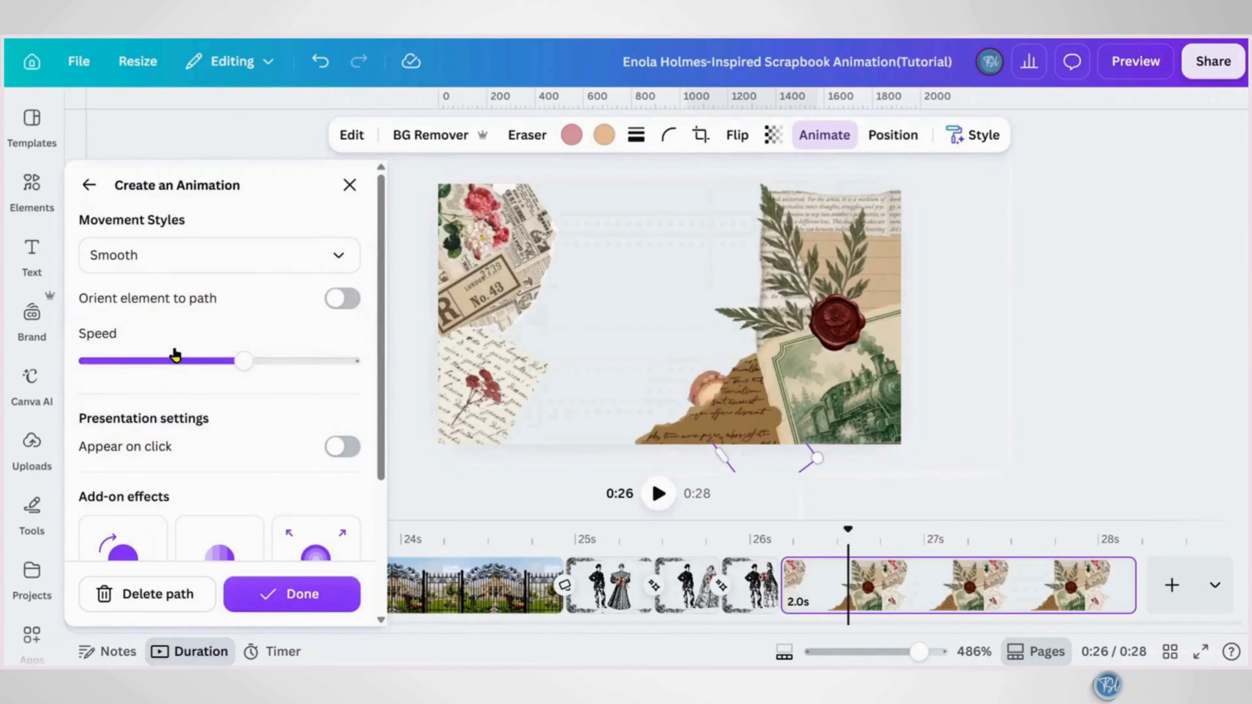
pyautogui.click(347, 199)
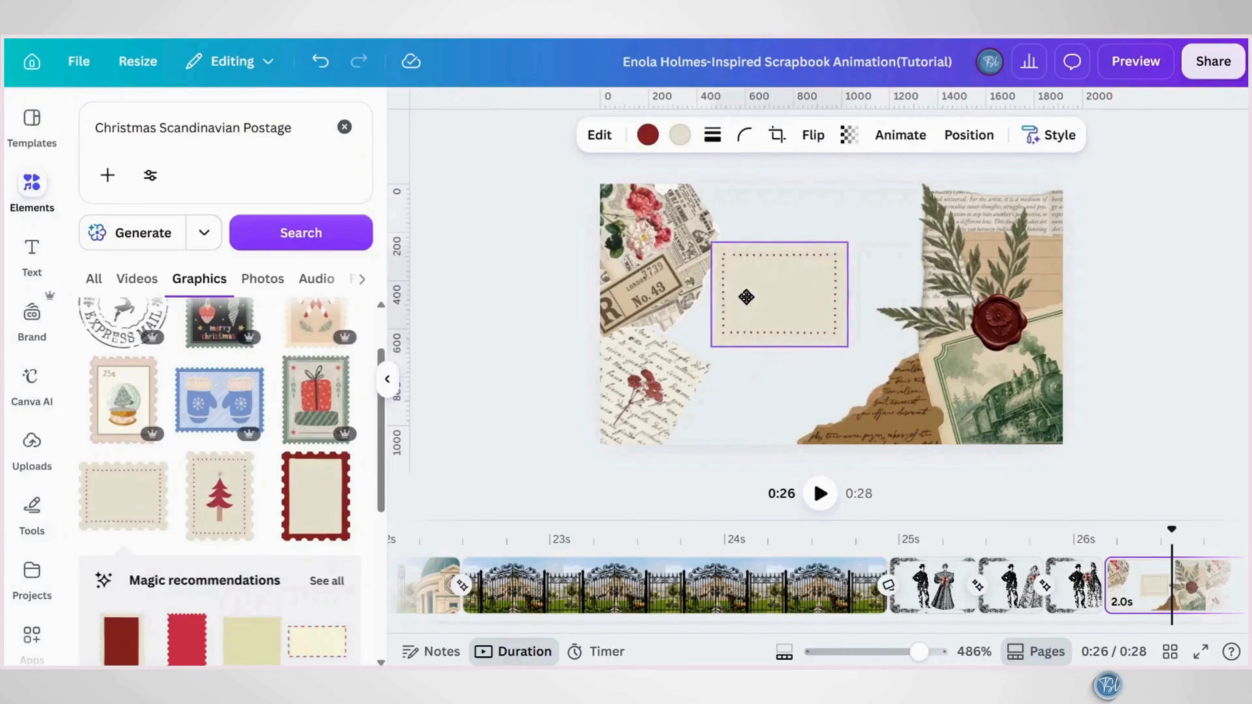
# Enlarge the cream postage stamp graphic to fill most of the collage page and send it behind the other collage pieces
pyautogui.moveTo(743, 290); pyautogui.dragTo(640, 190)
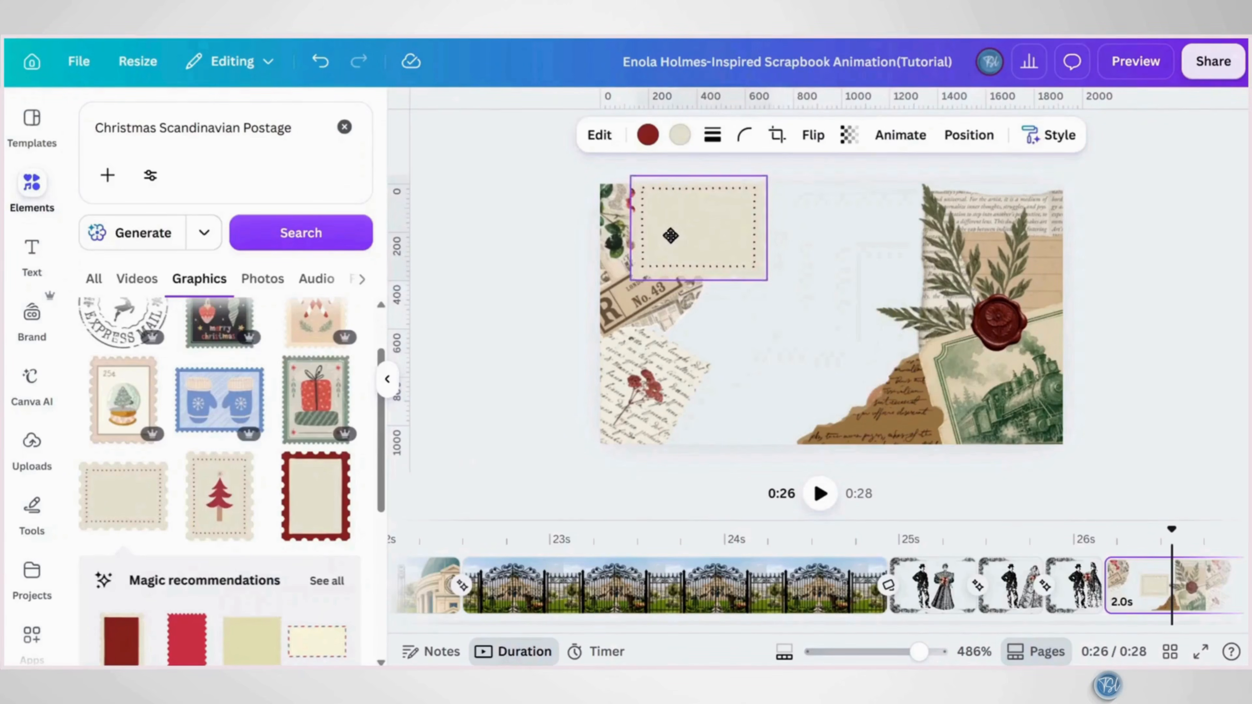
pyautogui.moveTo(797, 304); pyautogui.dragTo(992, 475)
pyautogui.click(969, 135)
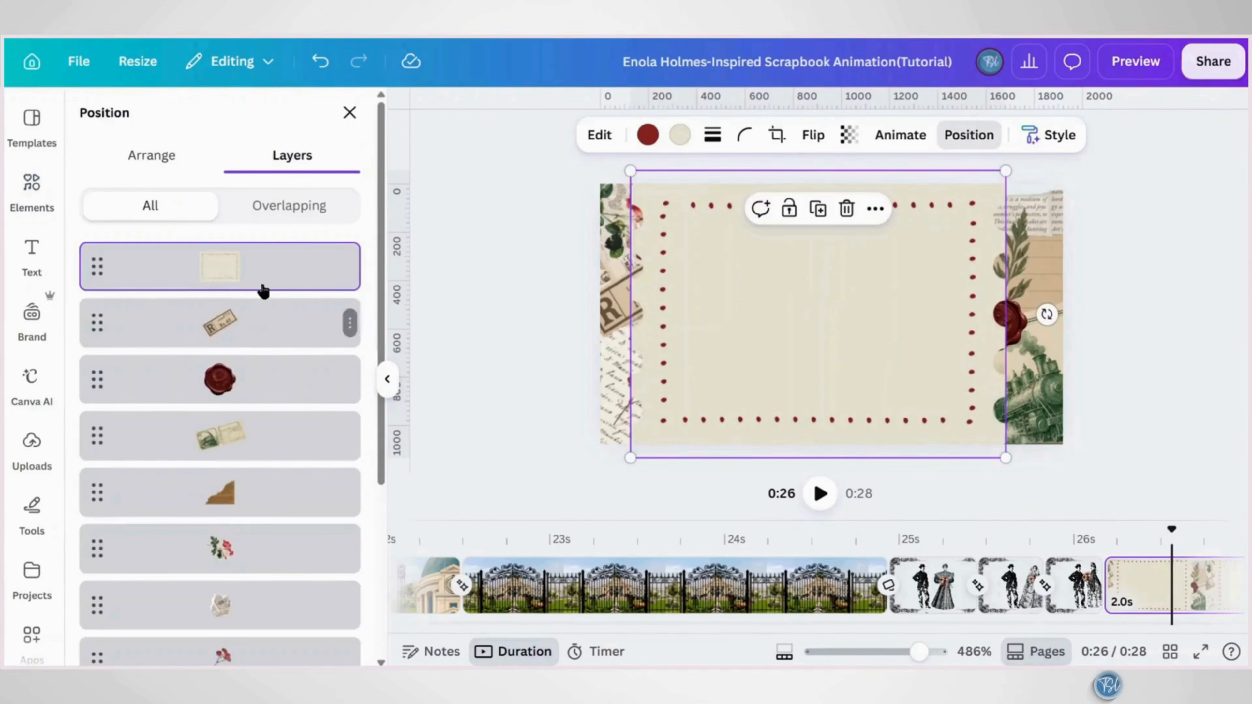
pyautogui.moveTo(263, 291); pyautogui.dragTo(259, 628)
pyautogui.click(525, 347)
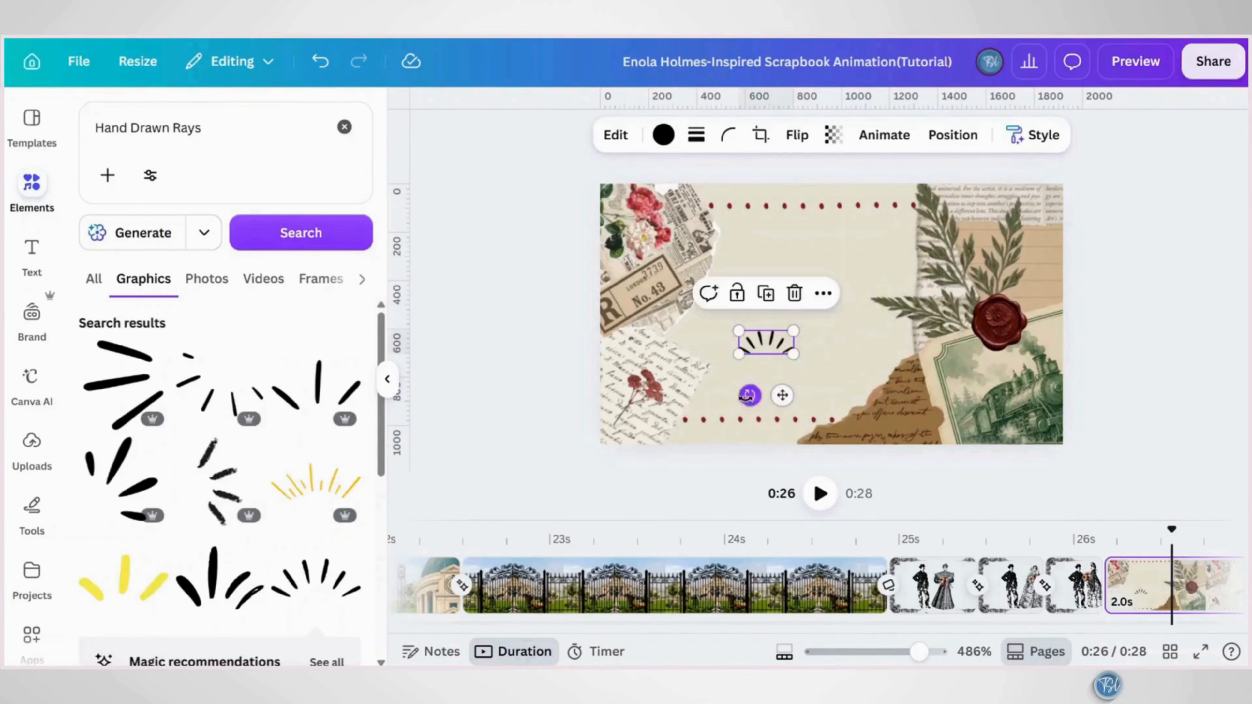
# Tilt the hand-drawn rays and place them near the centre of the page, and set the playhead at about 27 s
pyautogui.moveTo(749, 394); pyautogui.dragTo(774, 412)
pyautogui.moveTo(787, 323); pyautogui.dragTo(776, 332)
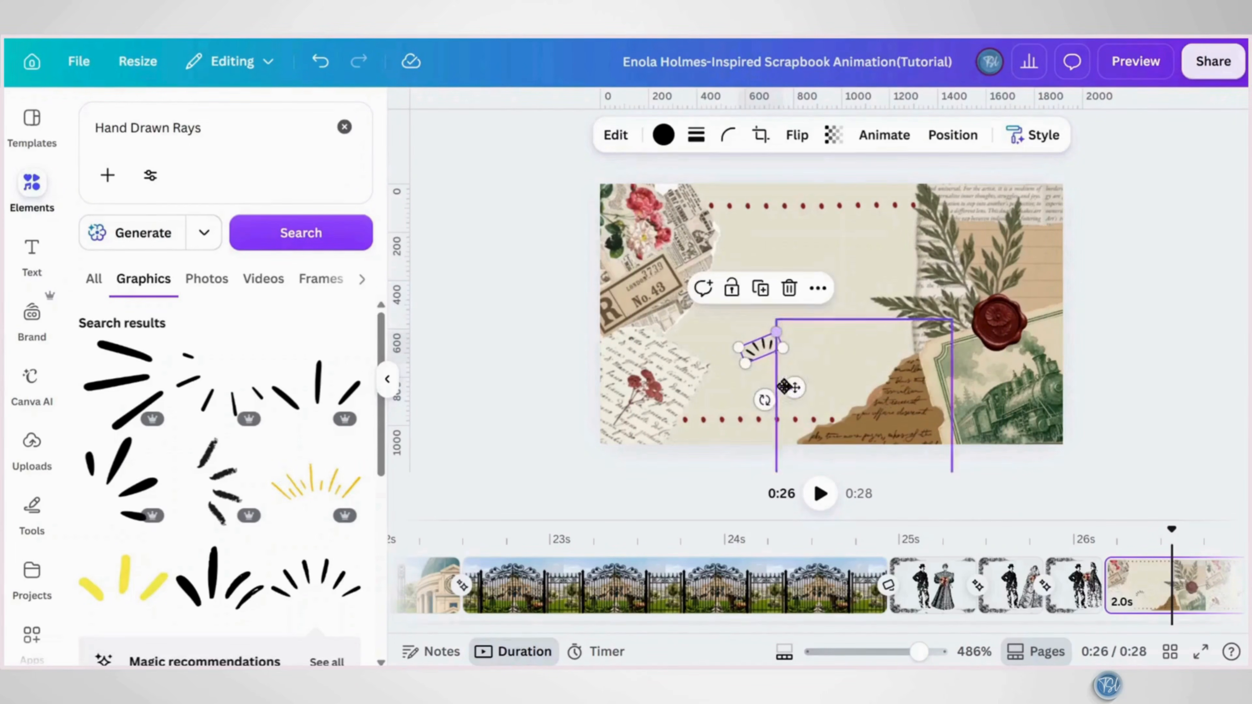
pyautogui.moveTo(794, 388)
pyautogui.mouseDown()
pyautogui.moveTo(814, 389)
pyautogui.moveTo(761, 380)
pyautogui.moveTo(780, 398)
pyautogui.mouseUp()
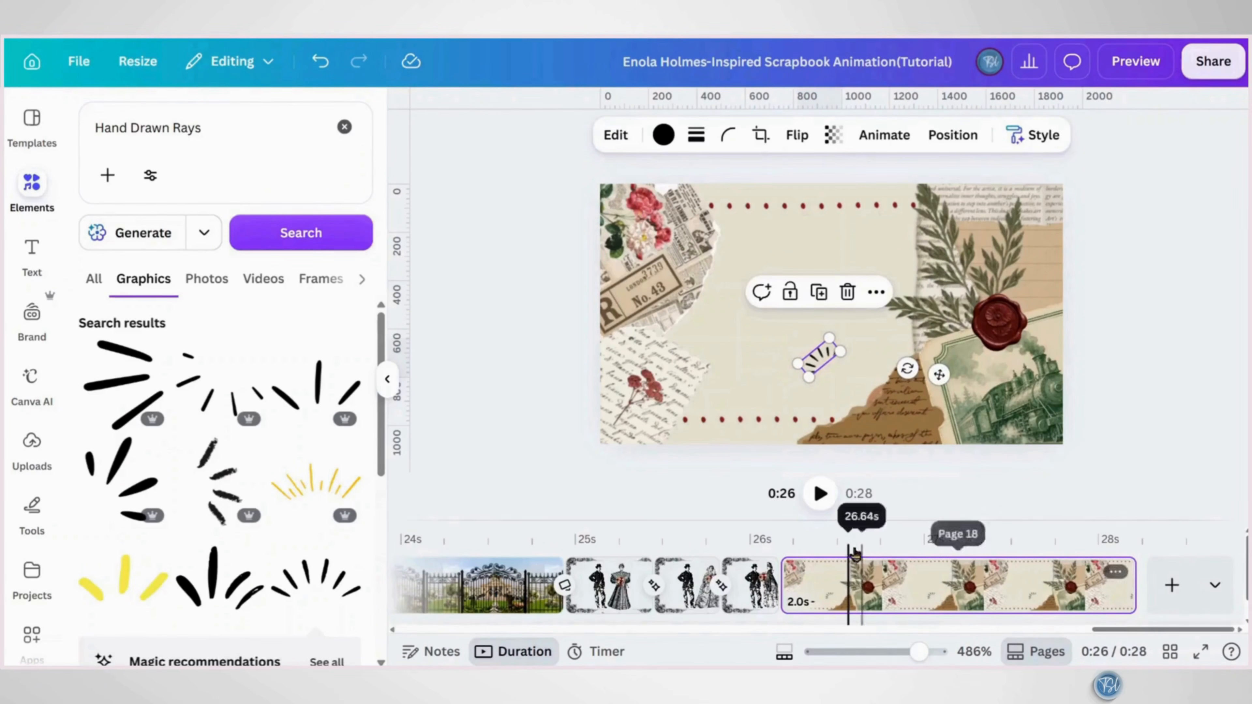
pyautogui.moveTo(847, 533); pyautogui.dragTo(945, 557)
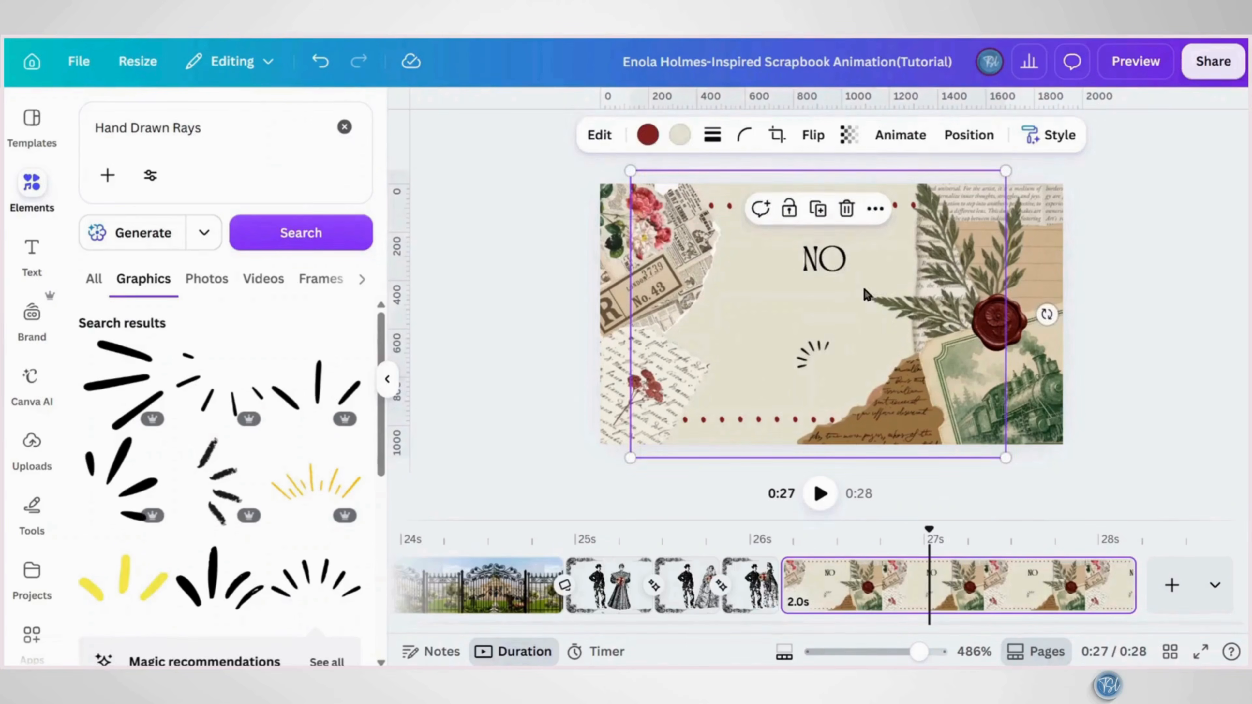
# Place the word CHILDREN beneath NO and shift the leaf sprig, train card and torn brown paper away from the text
pyautogui.click(832, 270)
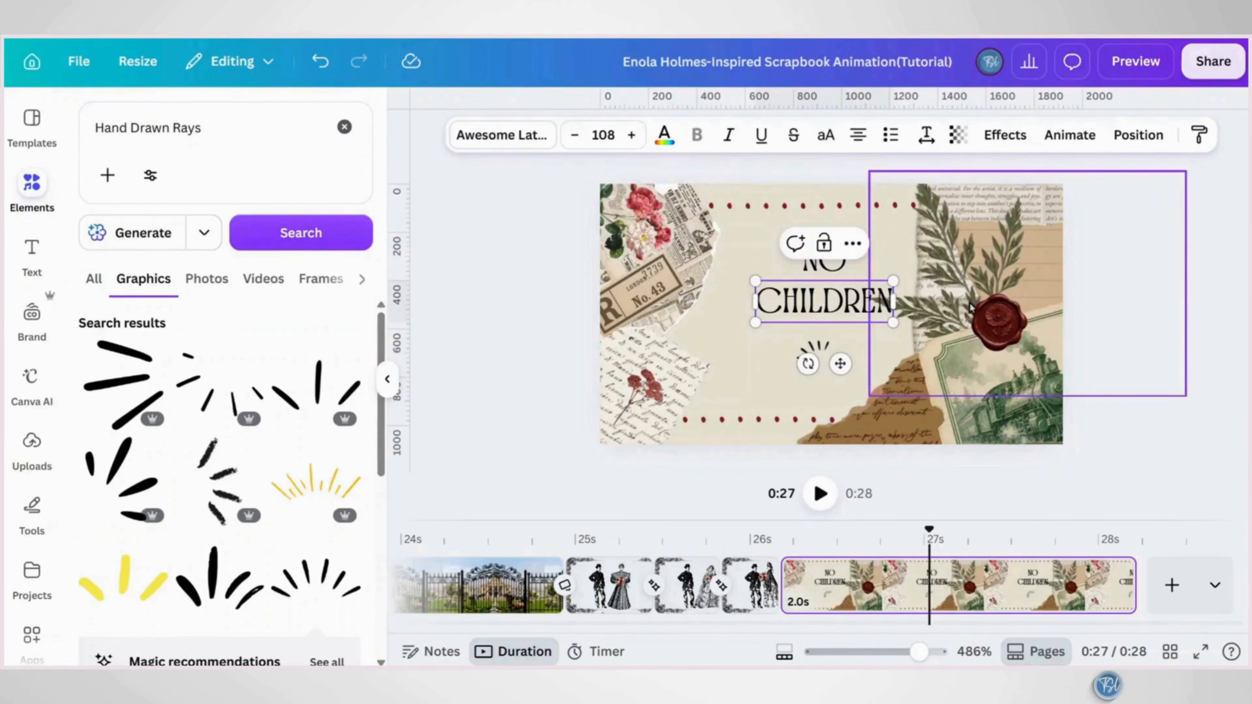
pyautogui.click(955, 287)
pyautogui.moveTo(954, 287); pyautogui.dragTo(1035, 366)
pyautogui.moveTo(872, 282); pyautogui.dragTo(874, 315)
pyautogui.moveTo(996, 384); pyautogui.dragTo(1006, 400)
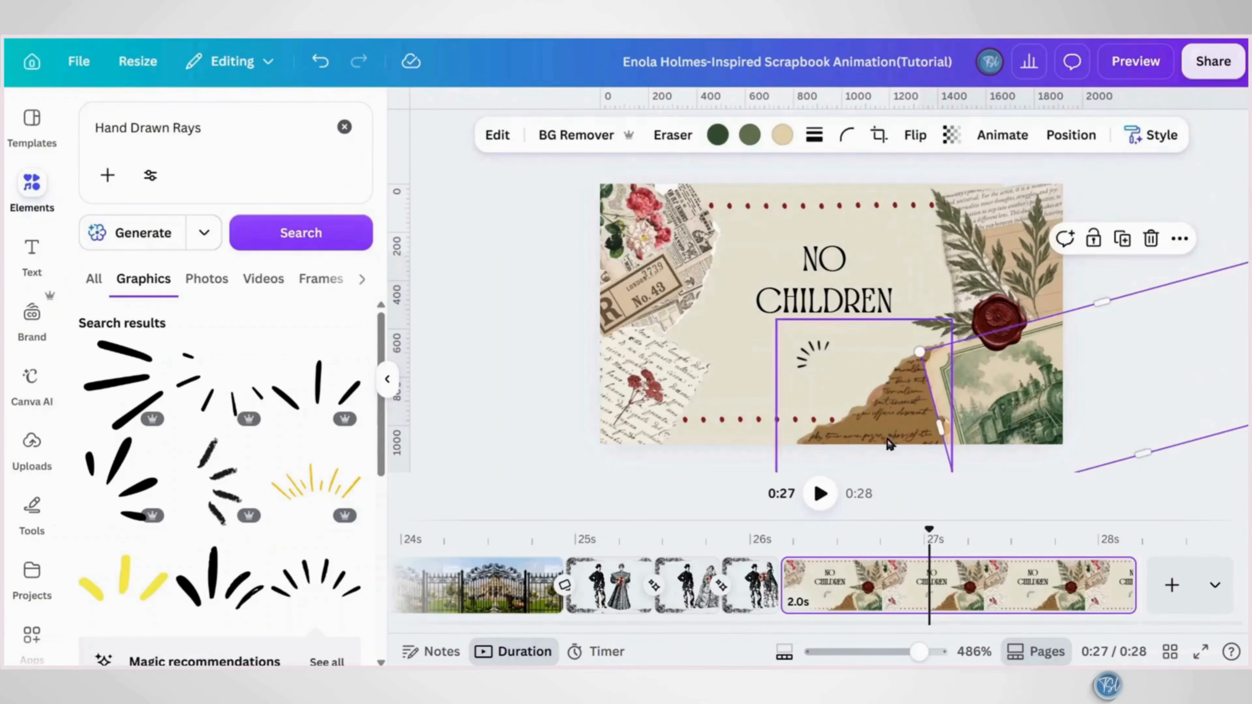
pyautogui.moveTo(883, 426); pyautogui.dragTo(894, 424)
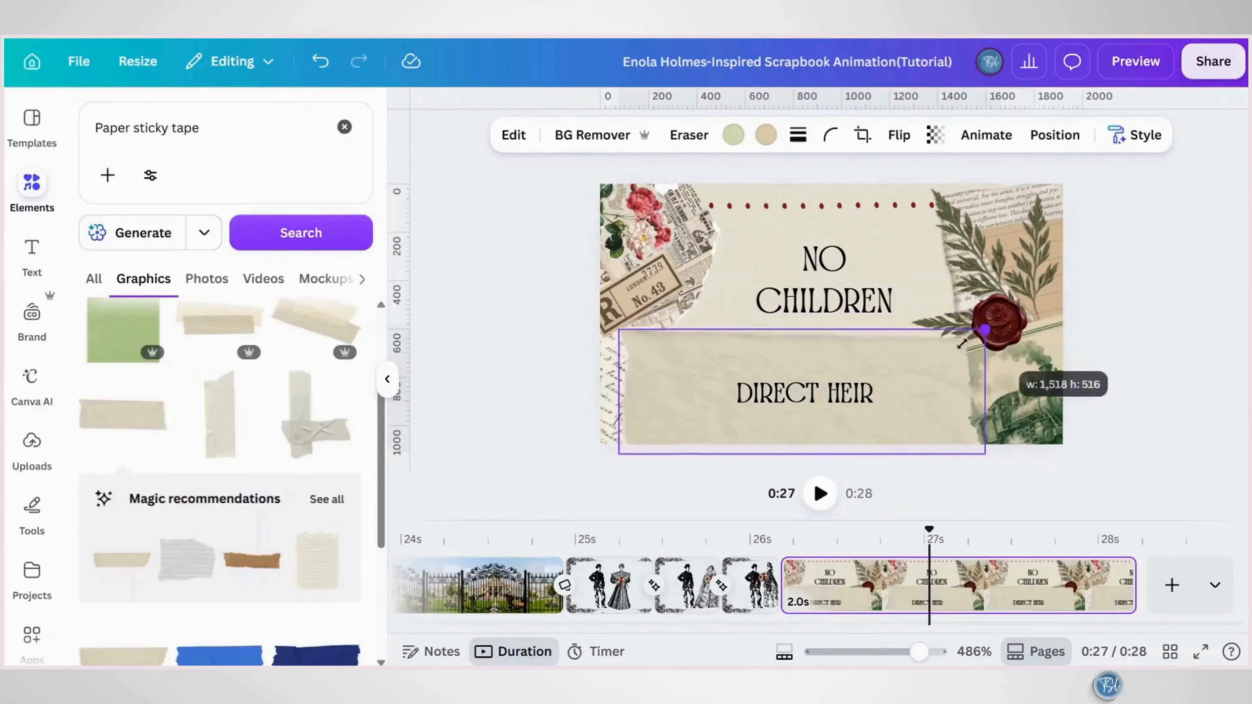
# Shrink the paper tape to about 693 × 236 behind DIRECT HEIR, group it with the text, and move the group over CHILDREN
pyautogui.moveTo(984, 330); pyautogui.dragTo(826, 398)
pyautogui.moveTo(724, 419); pyautogui.dragTo(729, 419)
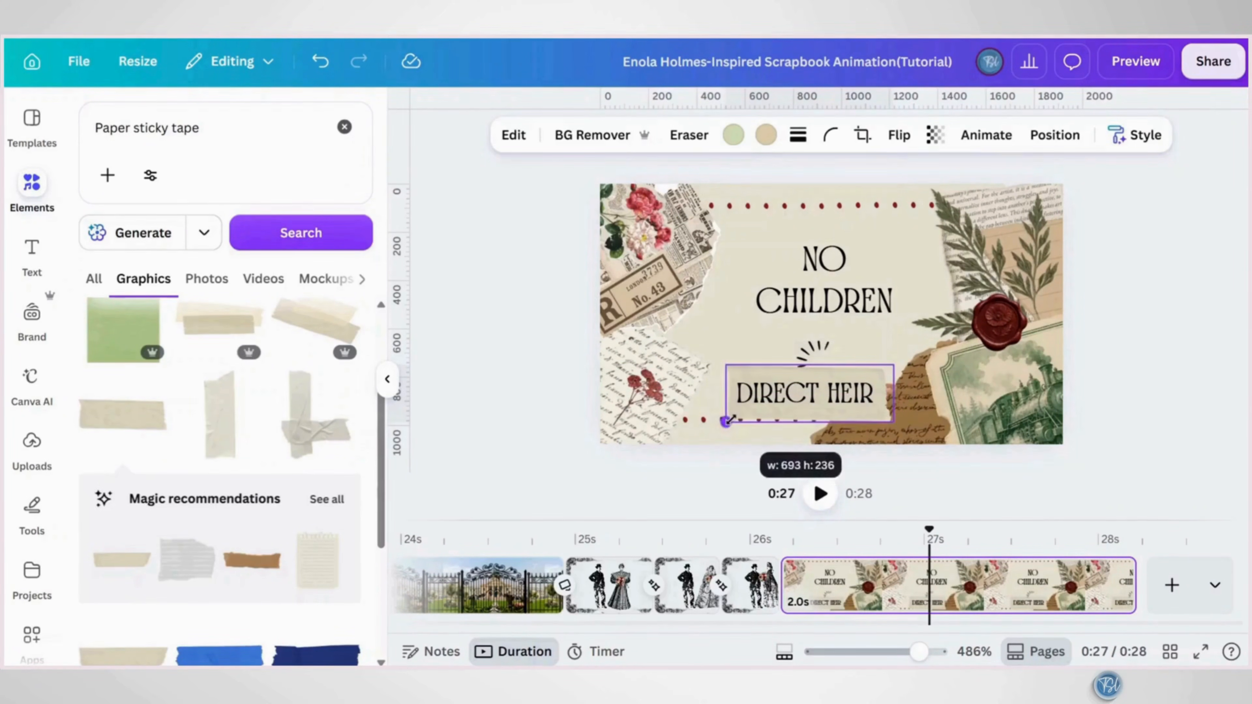
pyautogui.click(788, 397)
pyautogui.keyDown('shift'); pyautogui.click(818, 421); pyautogui.keyUp('shift')
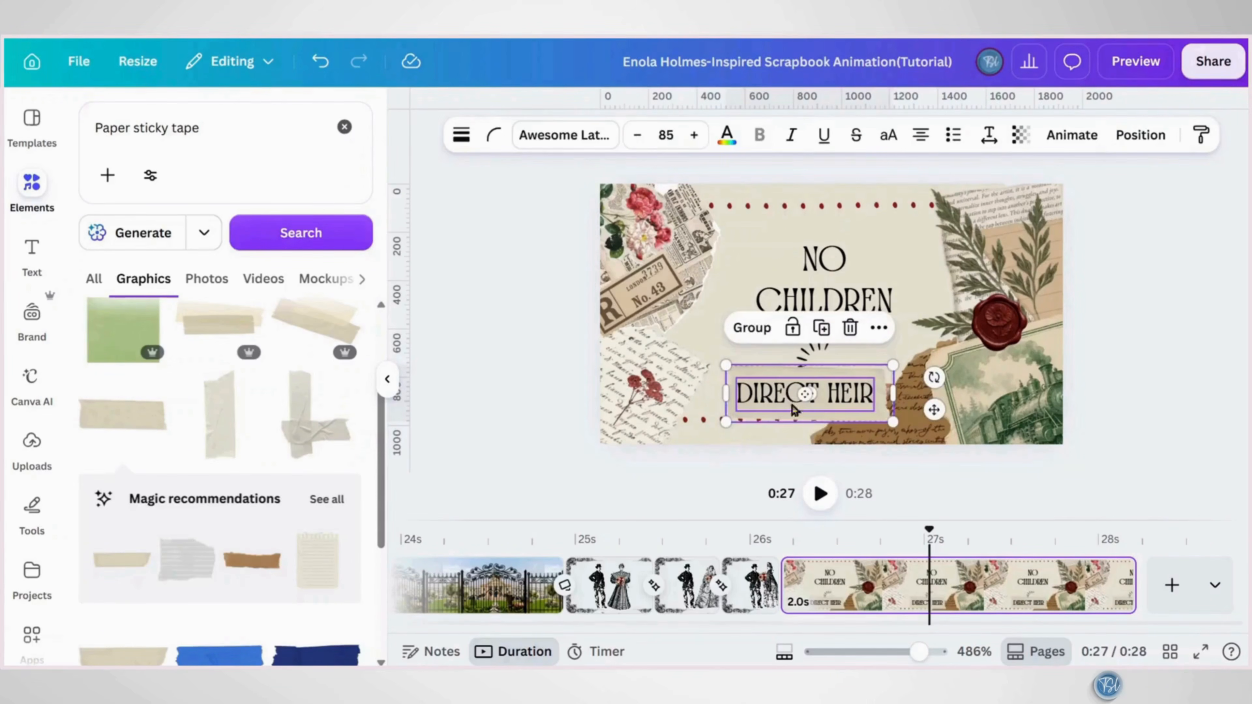
pyautogui.click(752, 327)
pyautogui.moveTo(824, 394); pyautogui.dragTo(833, 307)
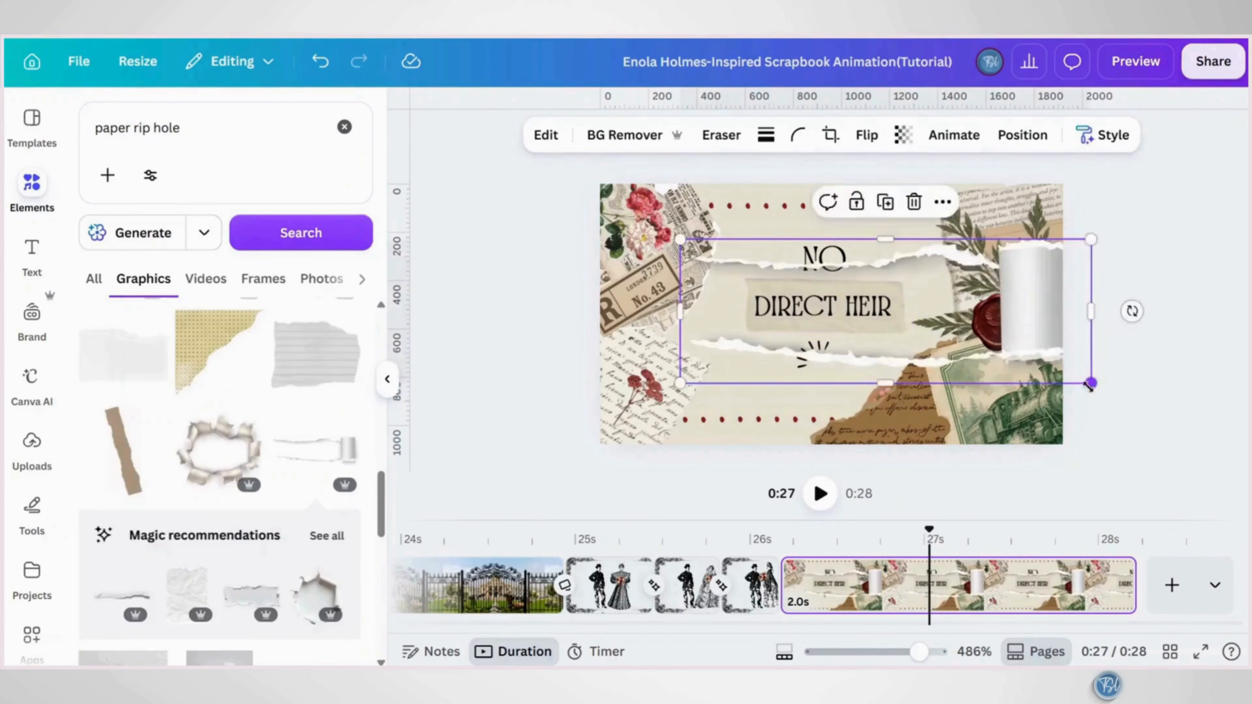
# Scale the paper rip graphic down to frame DIRECT HEIR and group it with the taped text
pyautogui.moveTo(1088, 382); pyautogui.dragTo(892, 314)
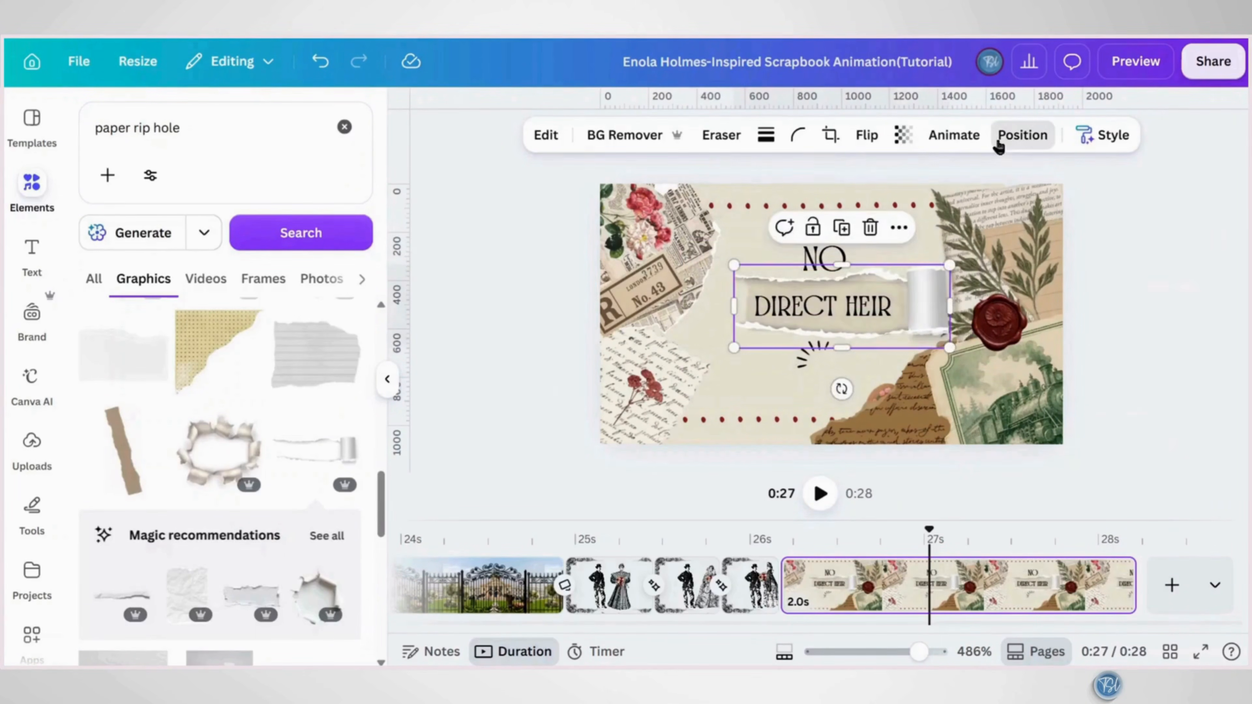
pyautogui.click(1020, 135)
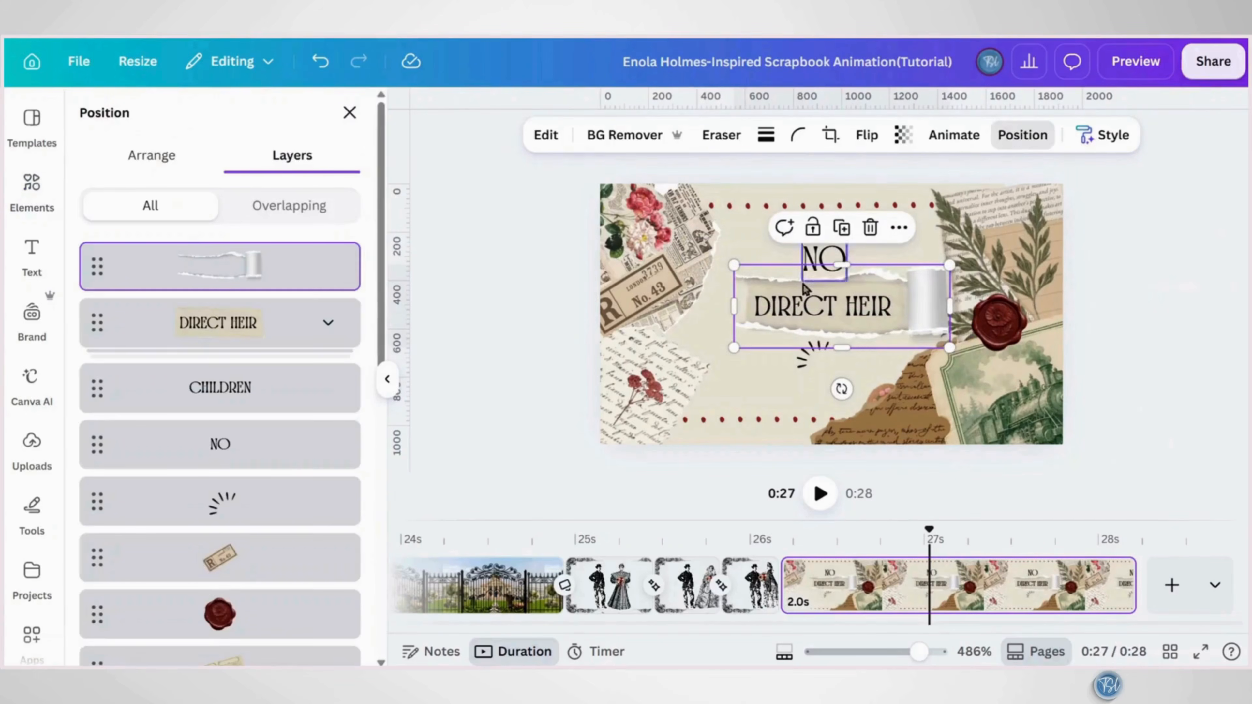
pyautogui.keyDown('shift'); pyautogui.click(256, 339); pyautogui.keyUp('shift')
pyautogui.click(771, 228)
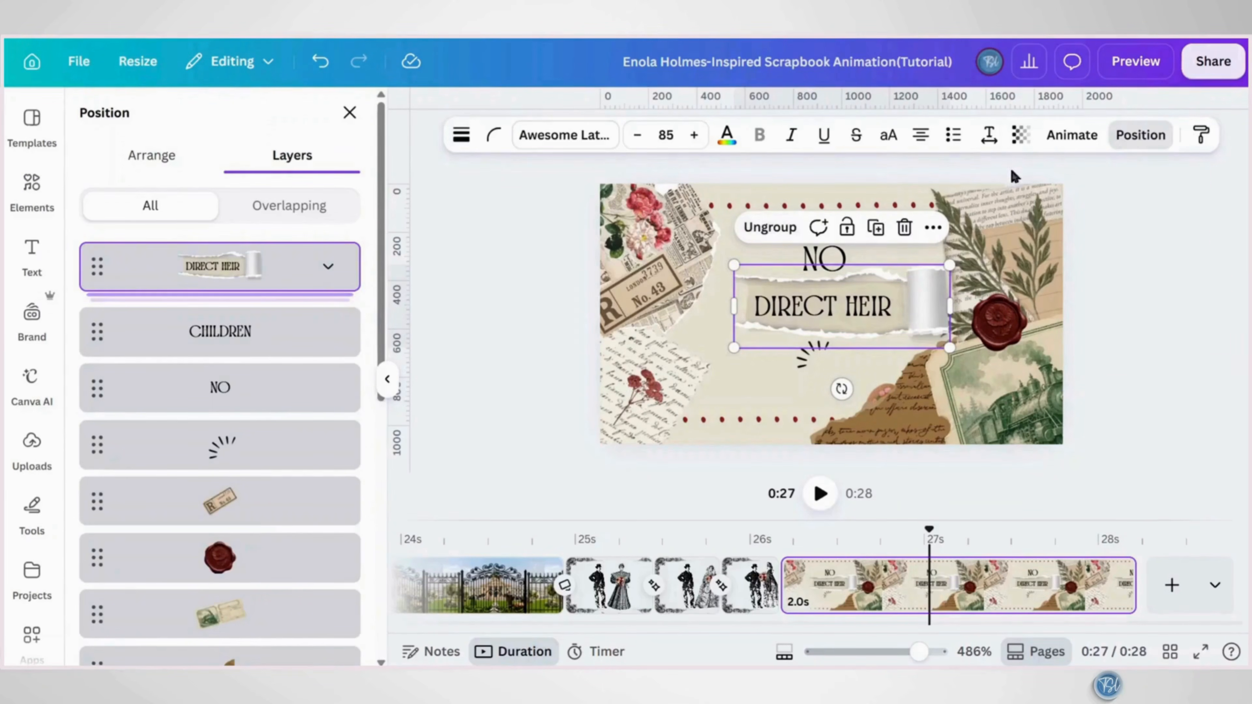
# Apply a 0.7 s Wipe animation on enter to the DIRECT HEIR group and trim its timing to 1.0 s
pyautogui.click(1053, 142)
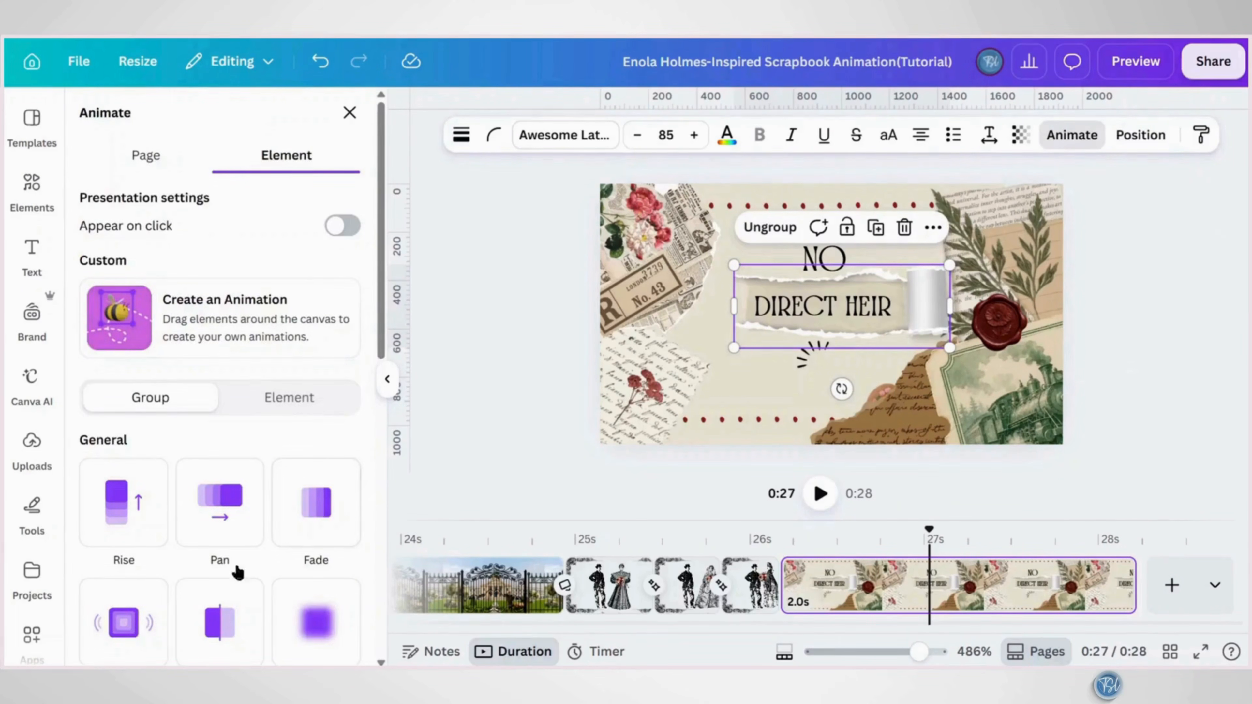
pyautogui.scroll(-3, 232, 573)
pyautogui.click(212, 493)
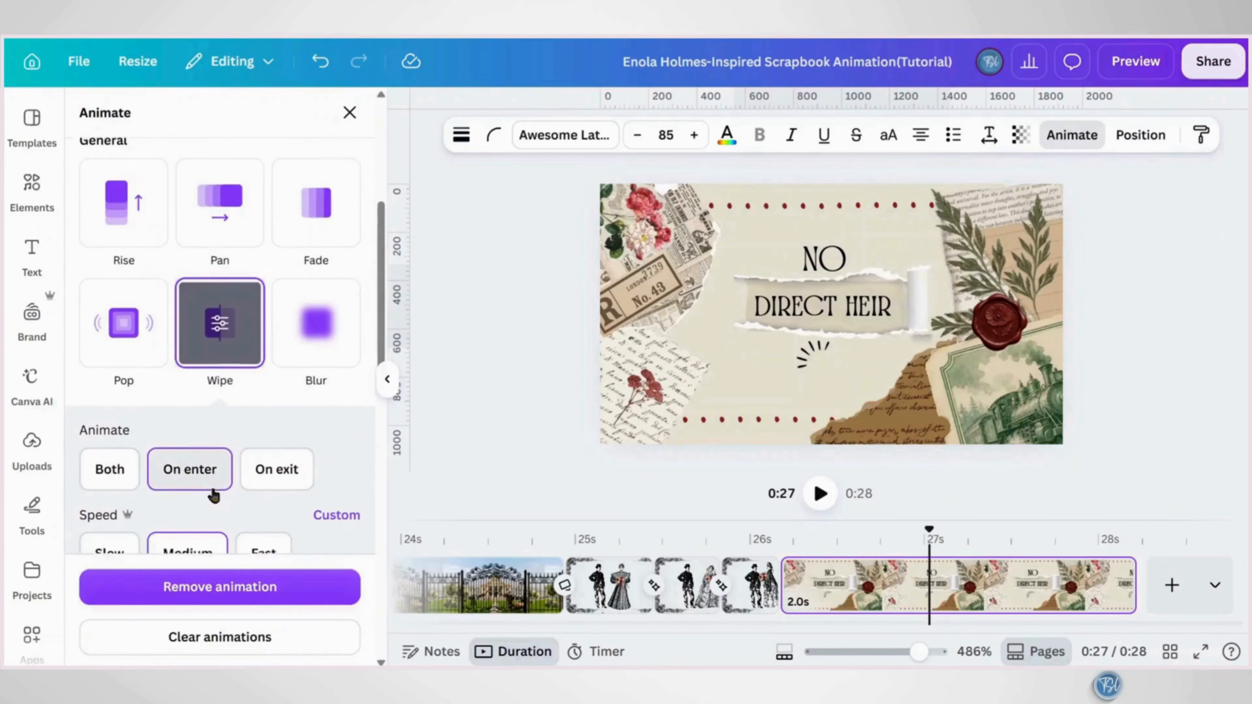
pyautogui.click(326, 445)
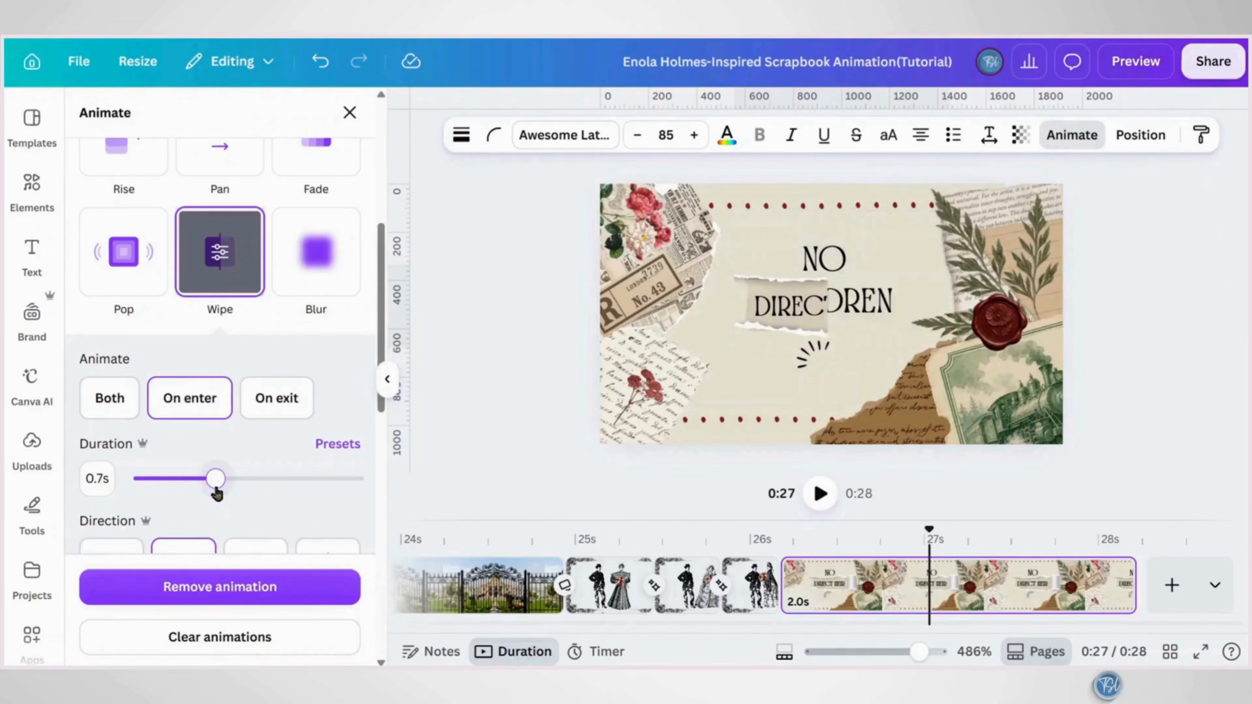
pyautogui.moveTo(793, 487); pyautogui.dragTo(972, 514)
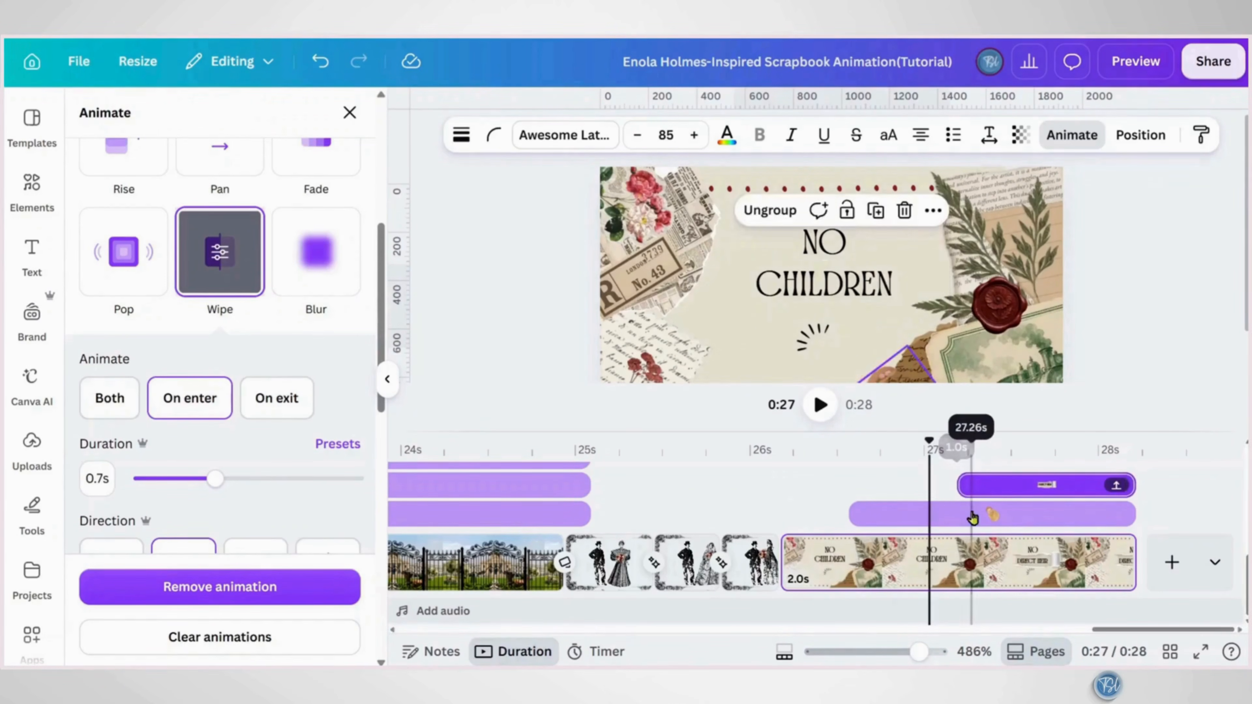
# Apply a Burst text animation to the word NO and adjust its intensity
pyautogui.click(971, 517)
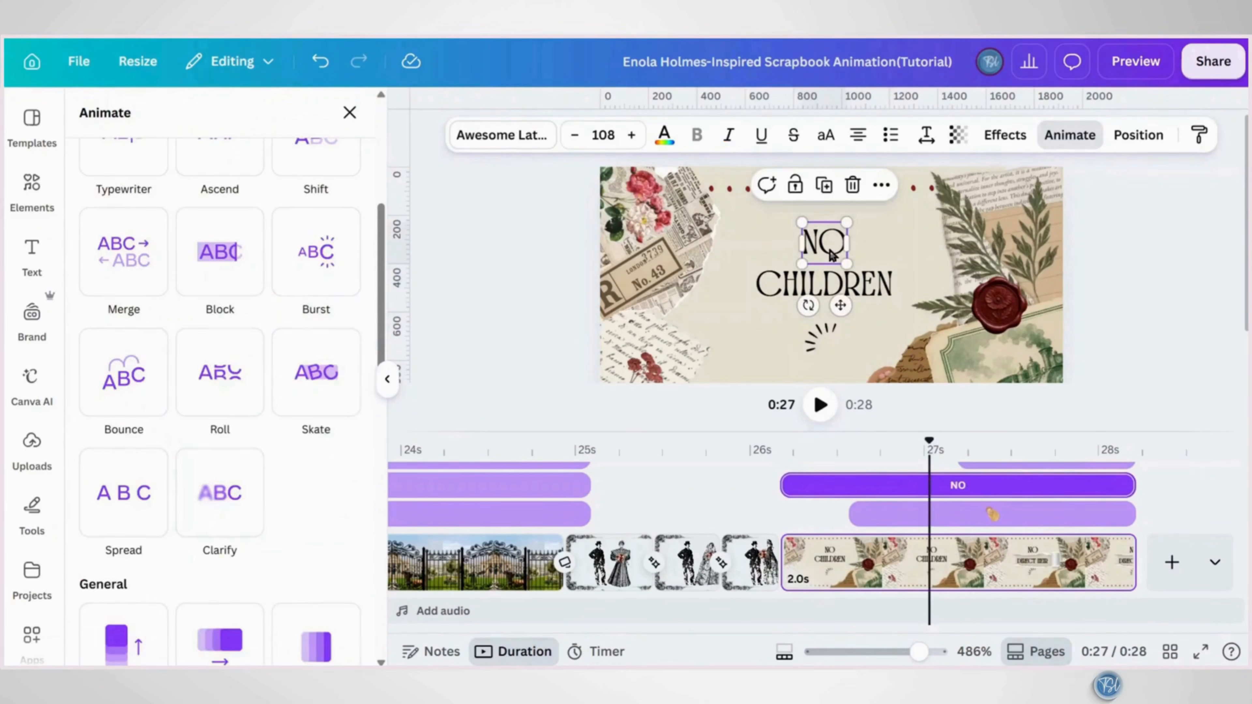
pyautogui.click(313, 287)
pyautogui.scroll(2, 220, 444)
pyautogui.moveTo(220, 570); pyautogui.dragTo(131, 578)
# Apply a Burst animation on enter to CHILDREN with adjusted intensity, and make the word start slightly after the page begins
pyautogui.click(824, 285)
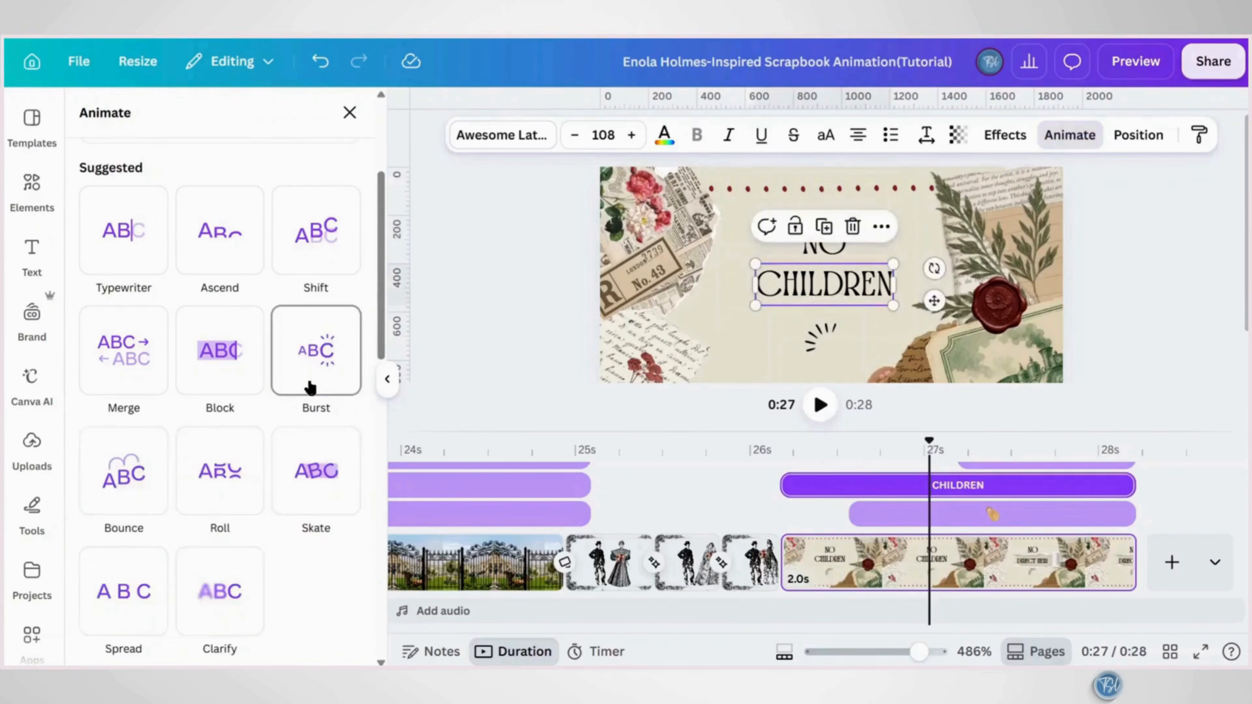
pyautogui.click(310, 386)
pyautogui.moveTo(174, 591); pyautogui.dragTo(167, 590)
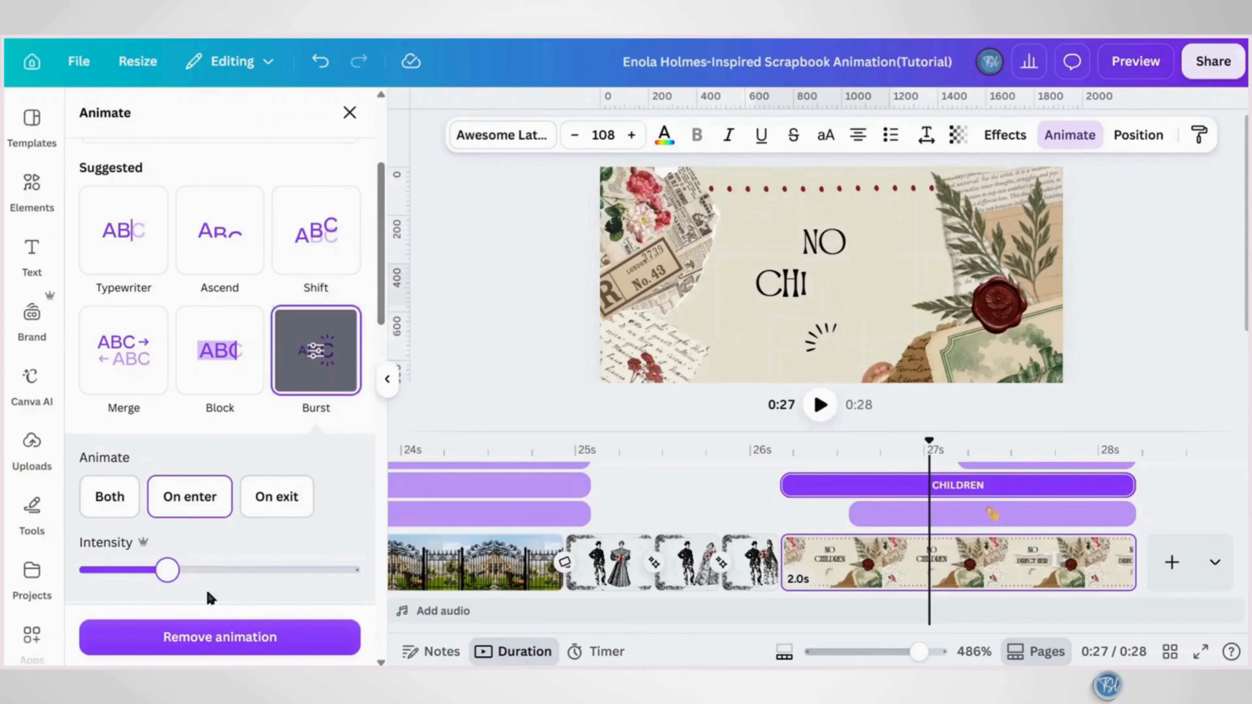
pyautogui.moveTo(719, 469); pyautogui.dragTo(1063, 511)
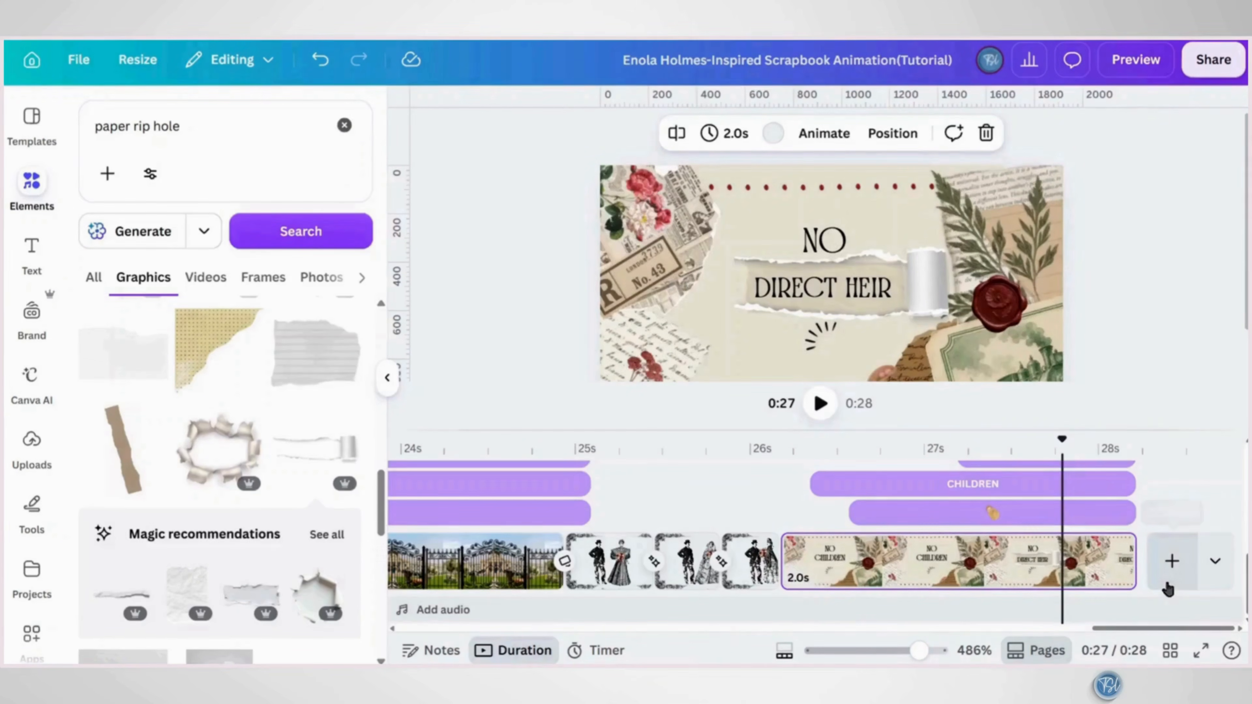
# Add a new page at the end and search the elements for "Aged Victorian paper background"
pyautogui.click(1167, 587)
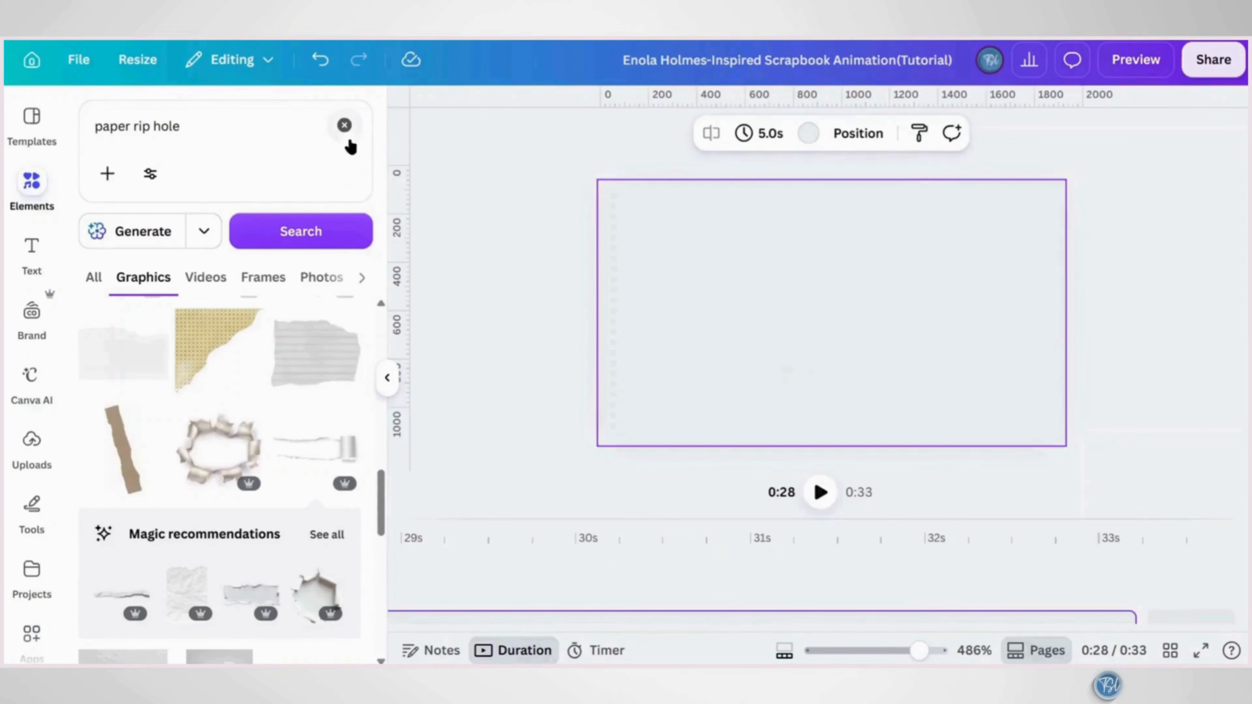
pyautogui.click(344, 125)
pyautogui.write('Aged Victorian paper background')
pyautogui.press('Return')
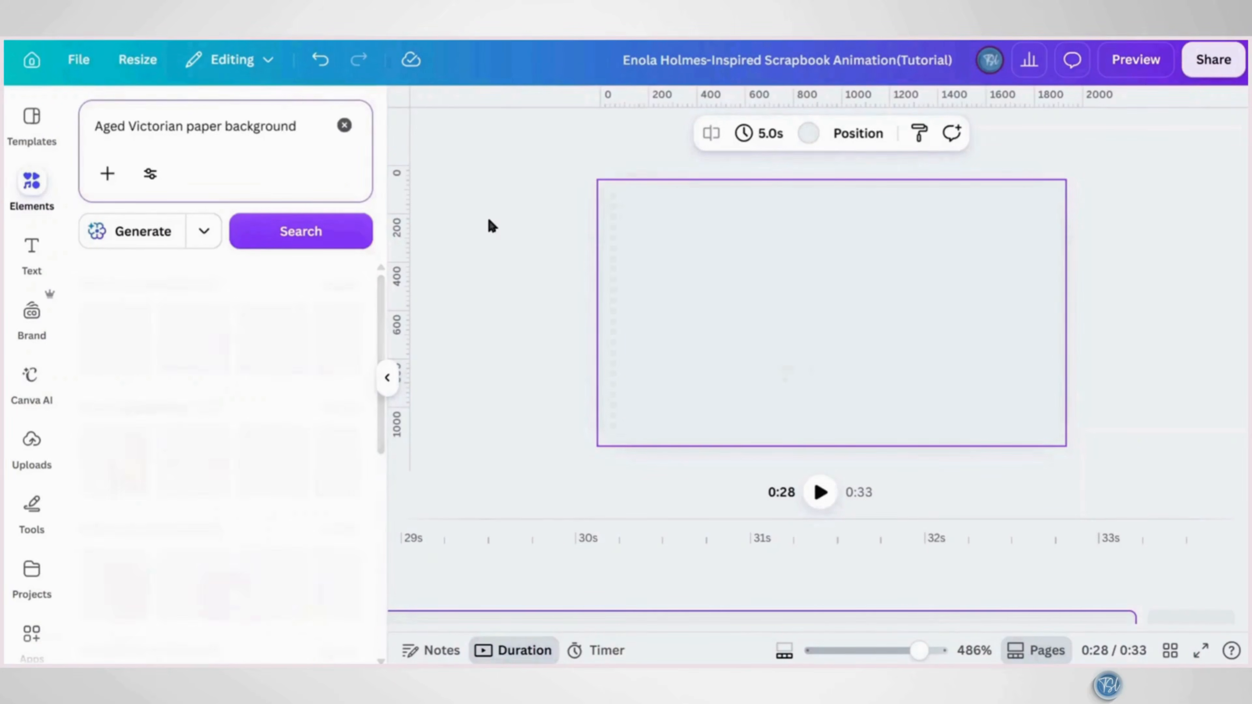
# Insert the first aged Victorian paper photo from the results and set it as the new page's background
pyautogui.click(341, 566)
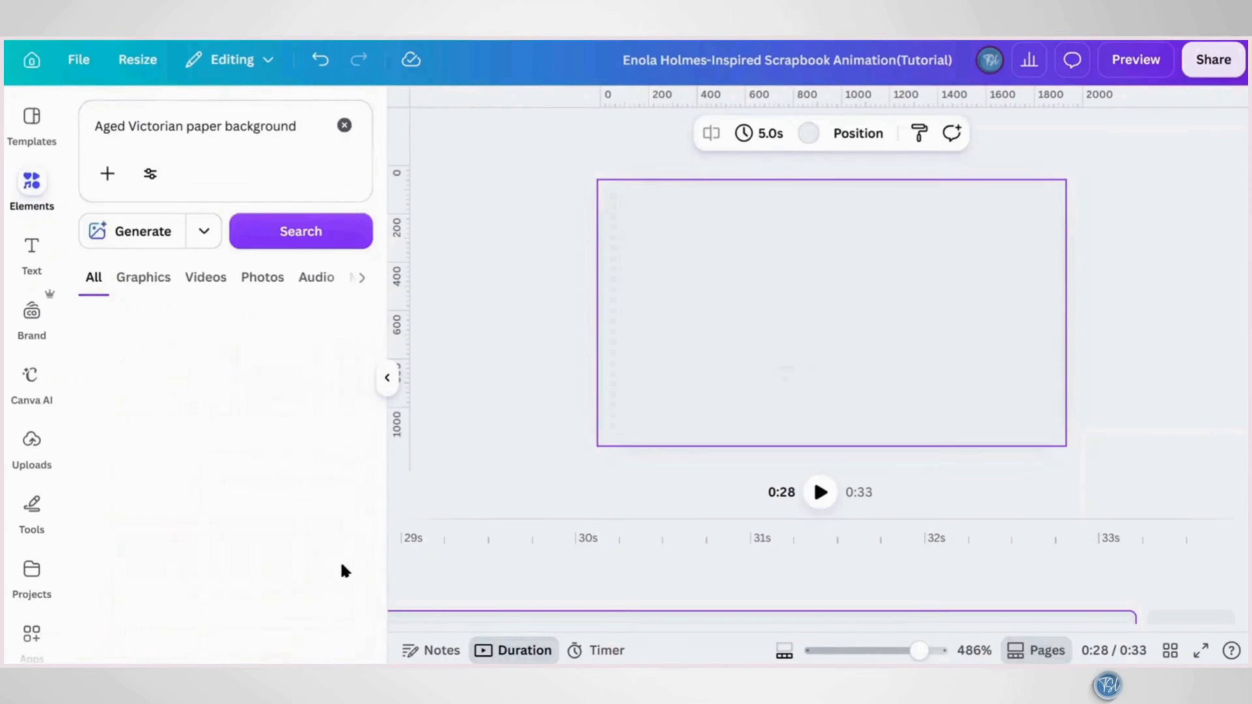
pyautogui.click(126, 356)
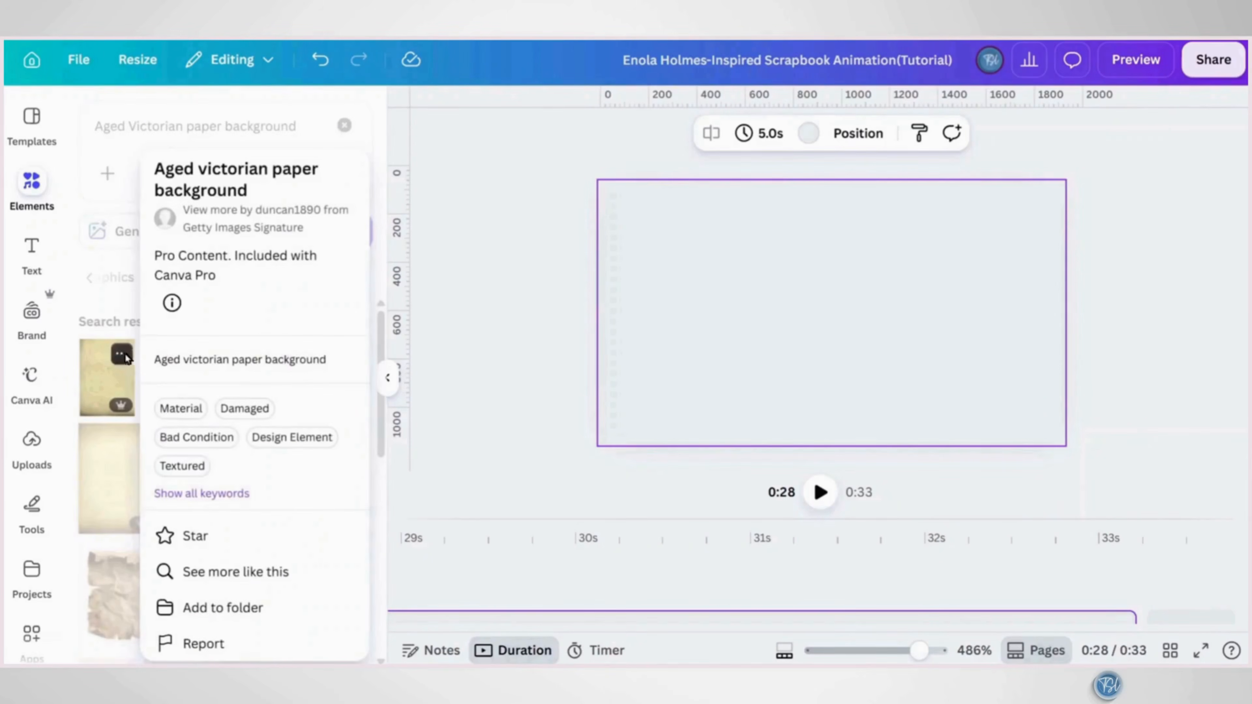
pyautogui.click(94, 383)
pyautogui.click(94, 394)
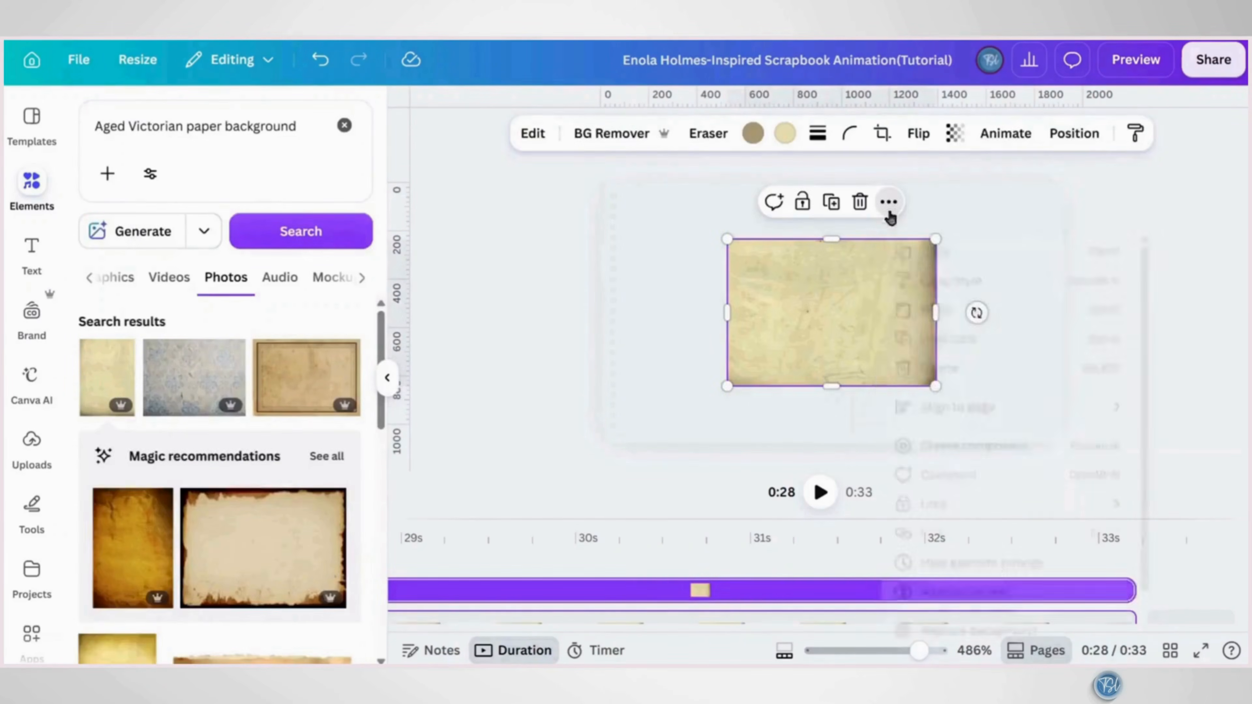
pyautogui.click(888, 201)
pyautogui.scroll(-2, 949, 616)
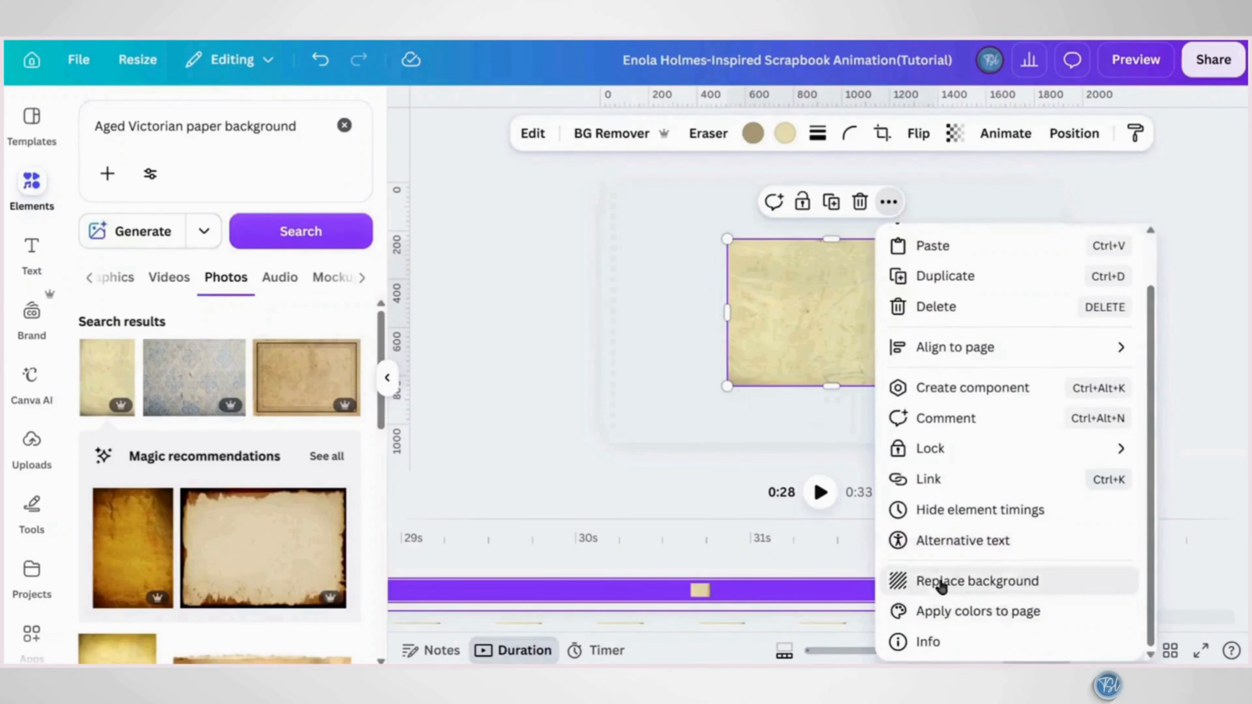
pyautogui.click(936, 582)
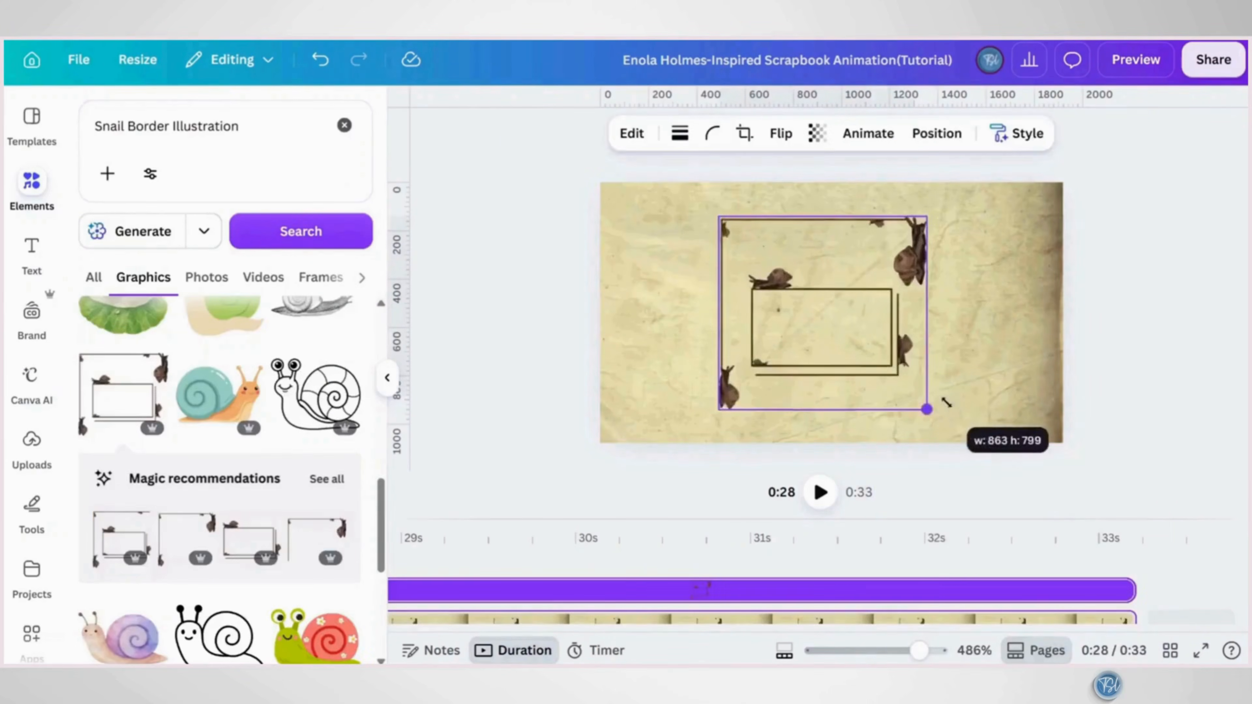
# Enlarge the snail border illustration to about 863 × 799, centre it on the page, and show all its magic recommendations
pyautogui.moveTo(946, 403); pyautogui.dragTo(943, 404)
pyautogui.moveTo(850, 300); pyautogui.dragTo(861, 305)
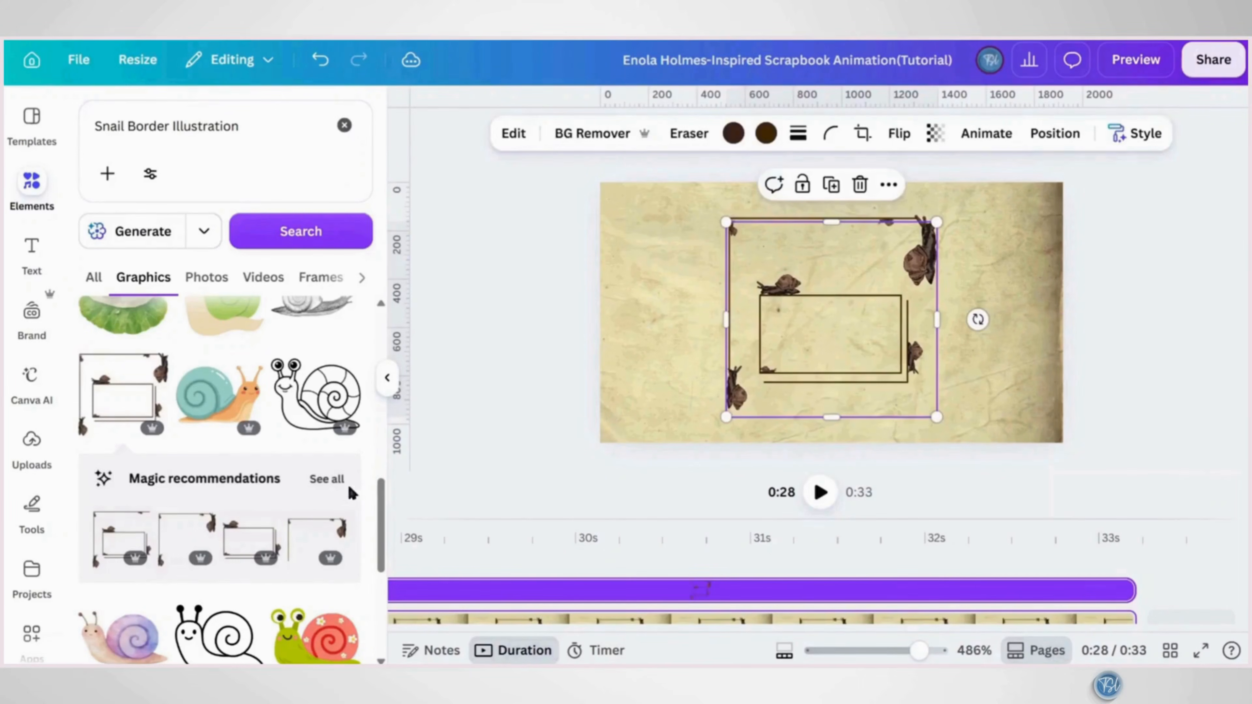
pyautogui.click(327, 479)
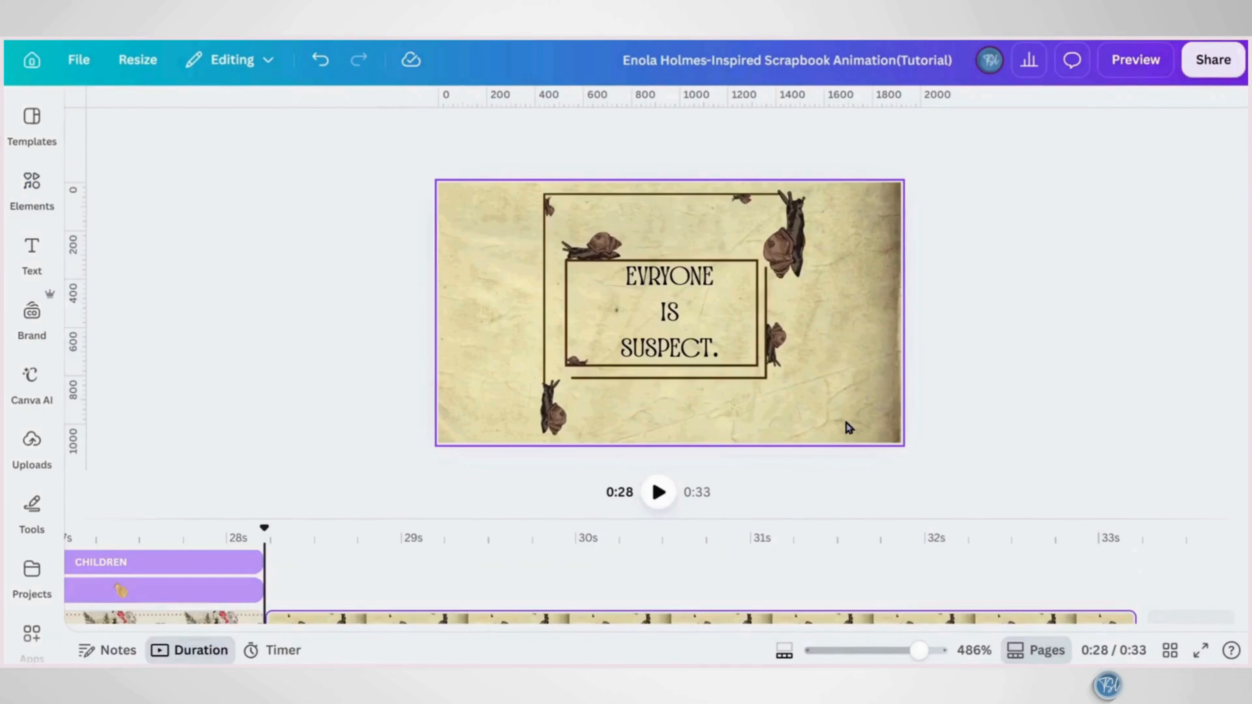
# Paste the vintage photos and paper scraps onto the suspect page and gather them into a stack over the central text
pyautogui.hotkey('ctrl', 'v')
pyautogui.click(844, 422)
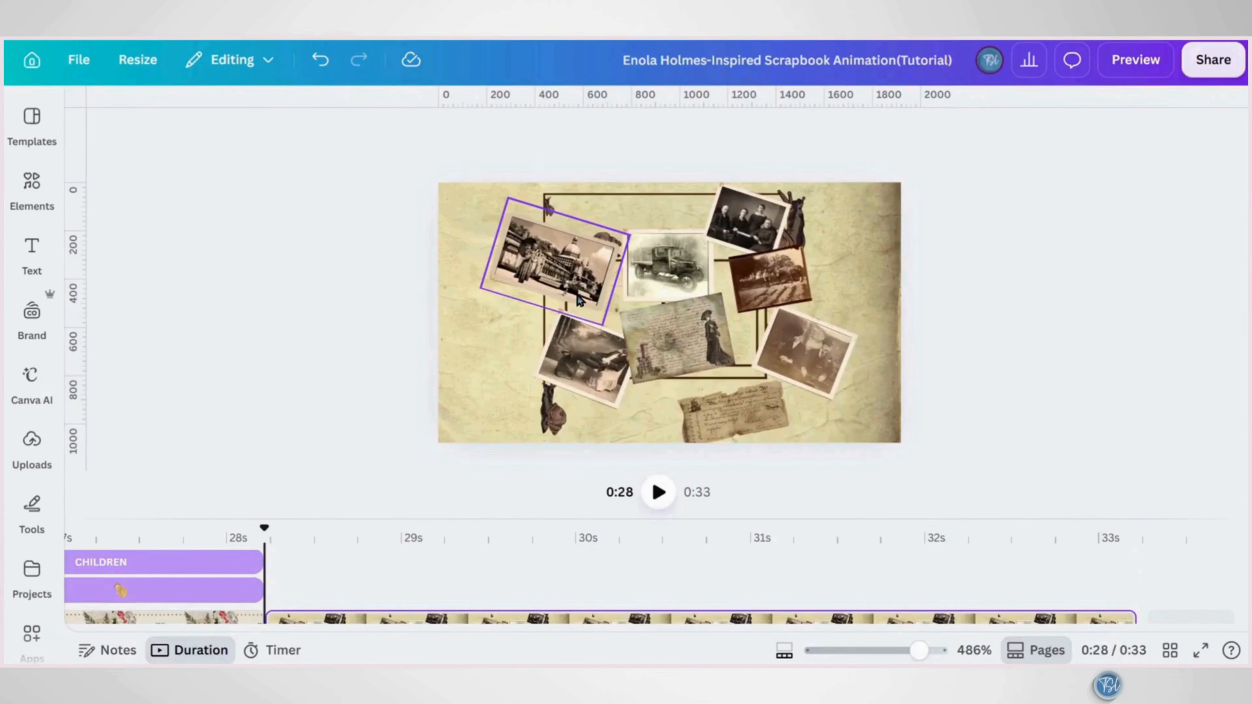
pyautogui.moveTo(572, 285); pyautogui.dragTo(637, 289)
pyautogui.moveTo(685, 356); pyautogui.dragTo(638, 296)
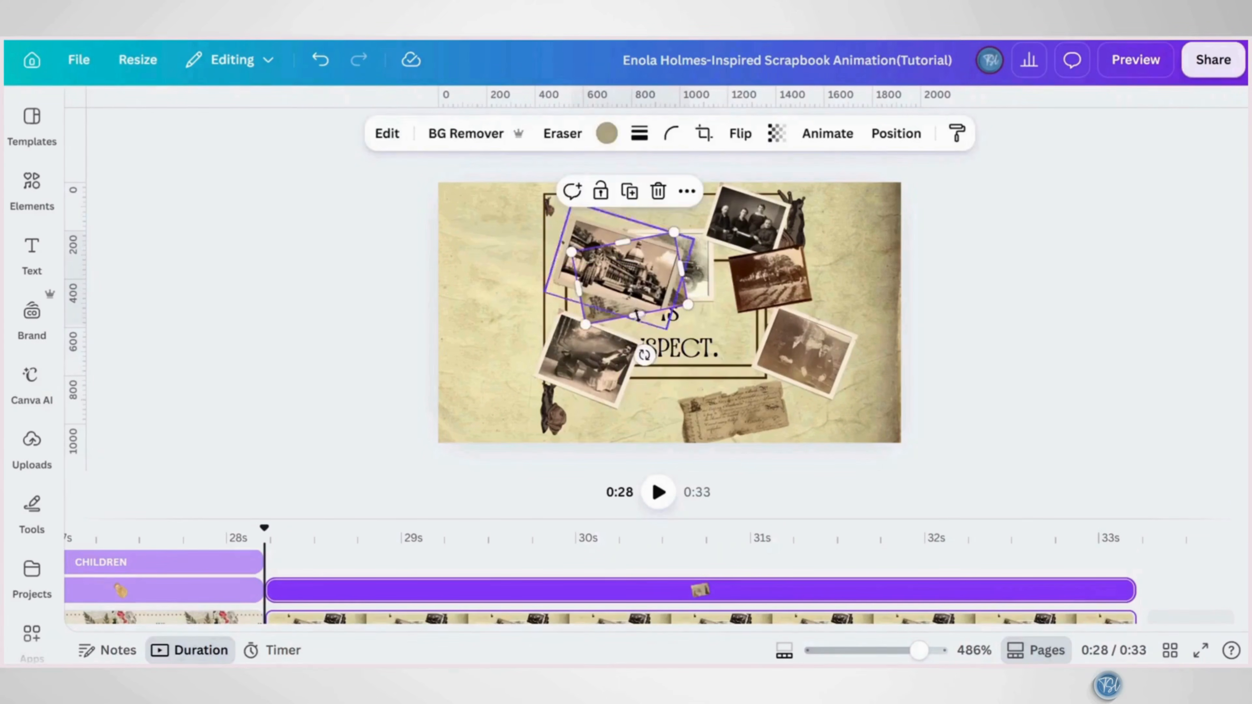
pyautogui.moveTo(595, 378); pyautogui.dragTo(650, 328)
pyautogui.moveTo(728, 426); pyautogui.dragTo(673, 328)
pyautogui.moveTo(805, 357); pyautogui.dragTo(690, 305)
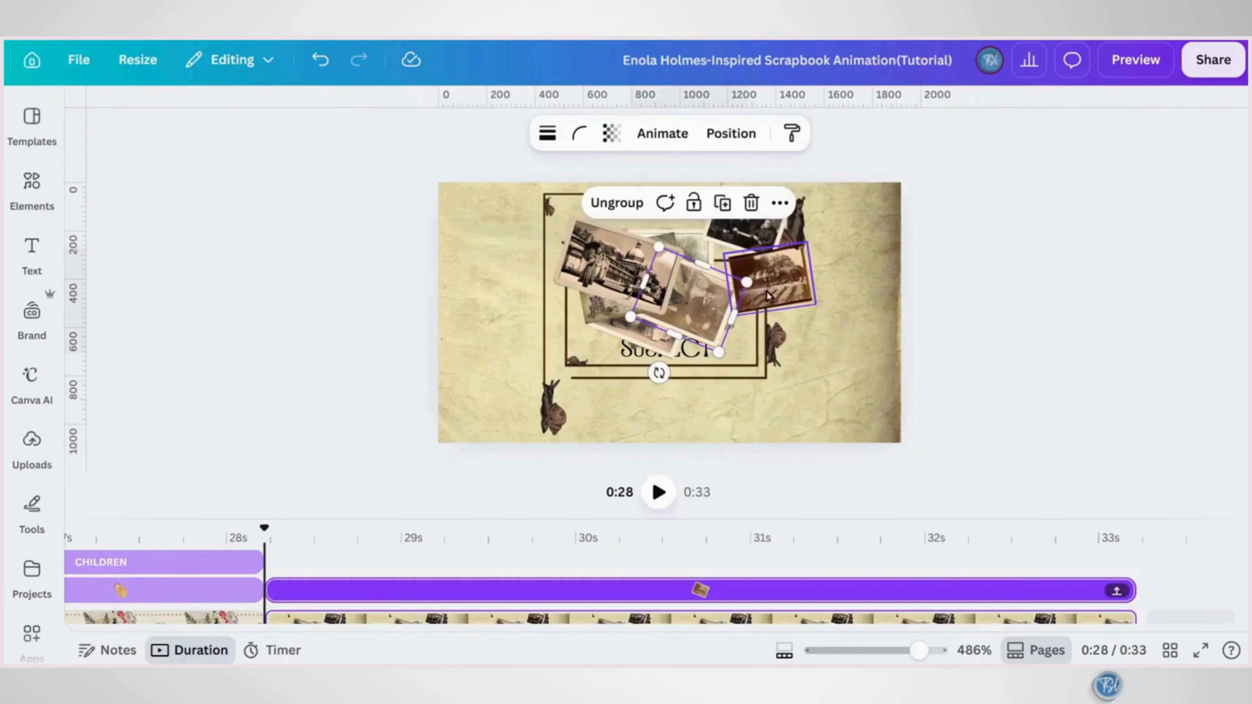
pyautogui.moveTo(769, 289); pyautogui.dragTo(687, 292)
pyautogui.moveTo(758, 241); pyautogui.dragTo(709, 325)
# Add the aged paper photo from the recently used elements and rotate it about 90° counterclockwise into landscape orientation
pyautogui.click(46, 198)
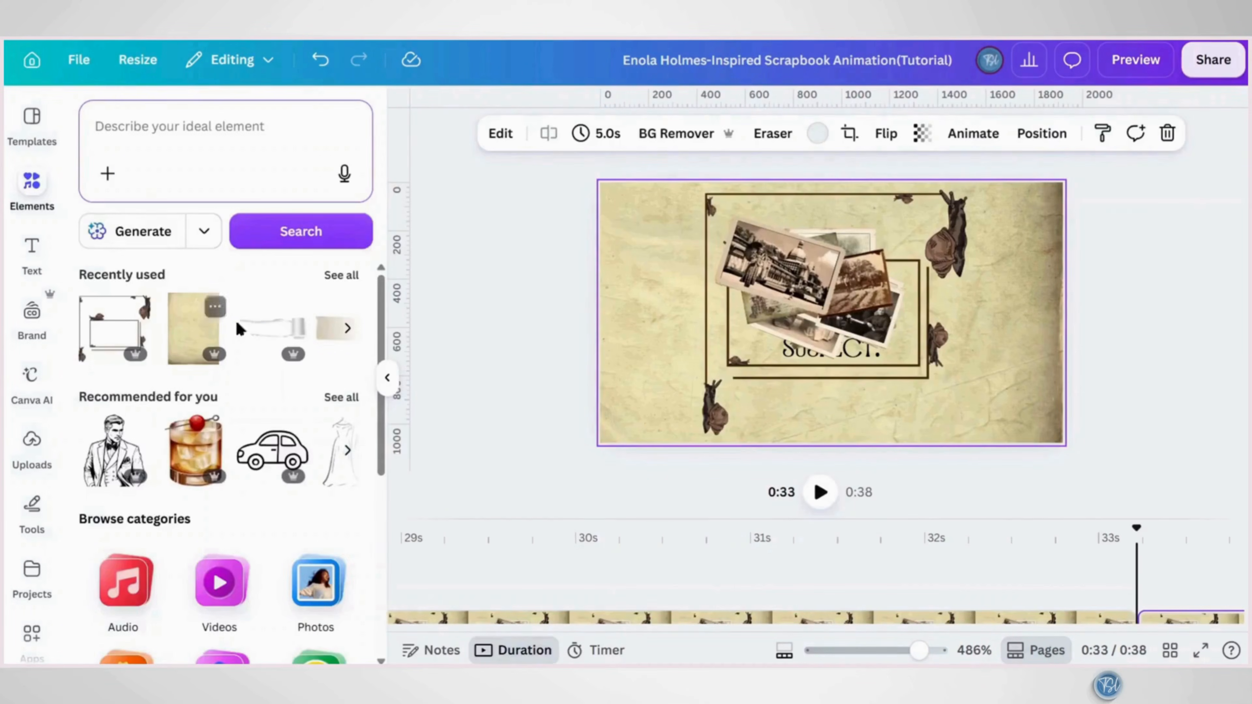
pyautogui.click(340, 275)
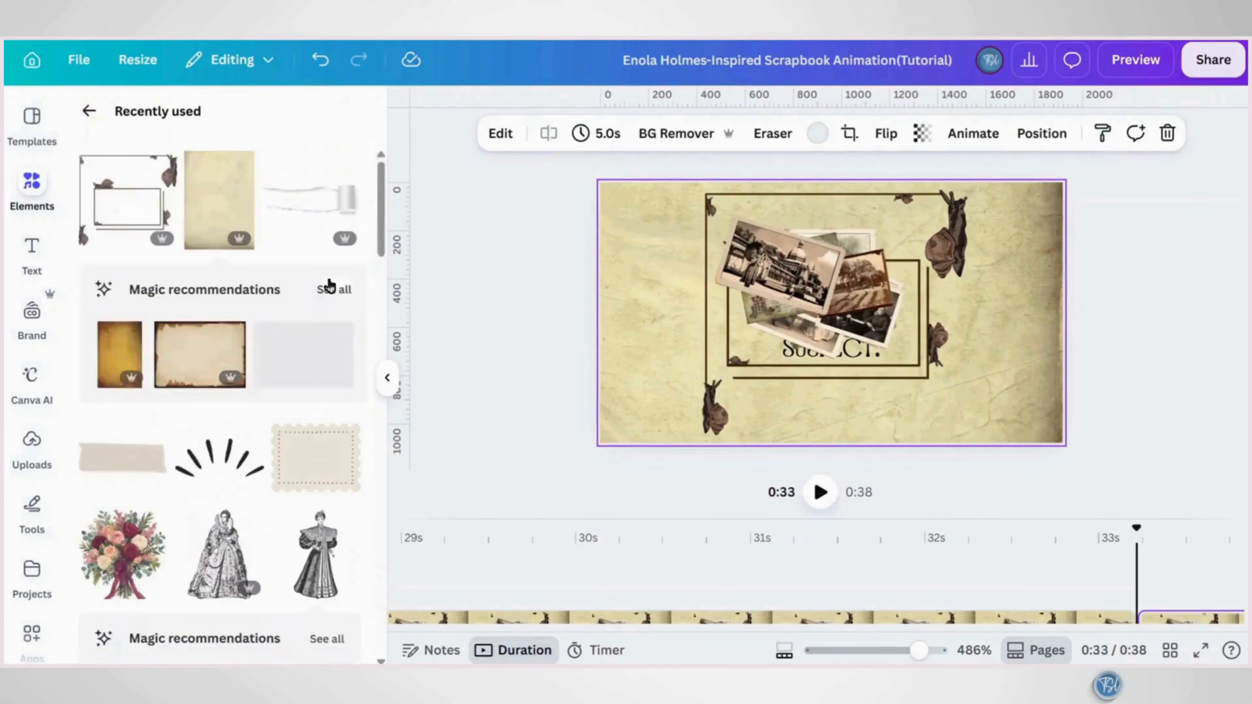
pyautogui.click(213, 234)
pyautogui.click(88, 111)
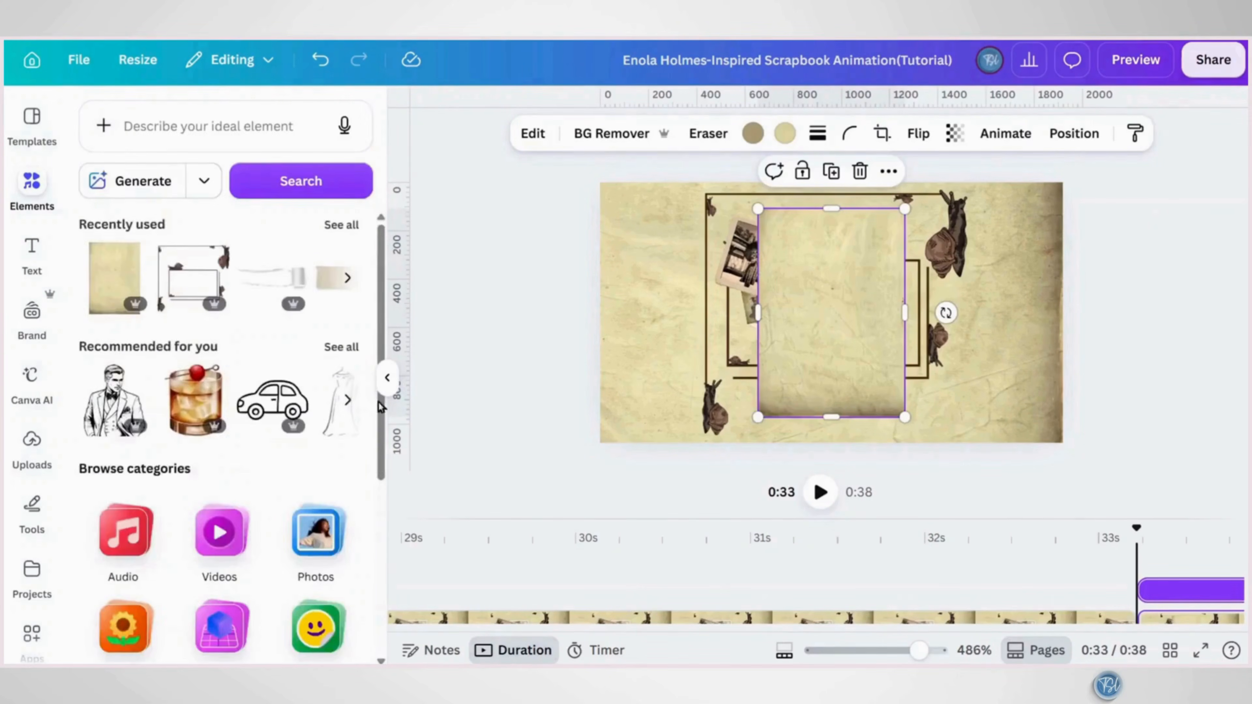
pyautogui.click(386, 377)
pyautogui.moveTo(784, 313); pyautogui.dragTo(665, 265)
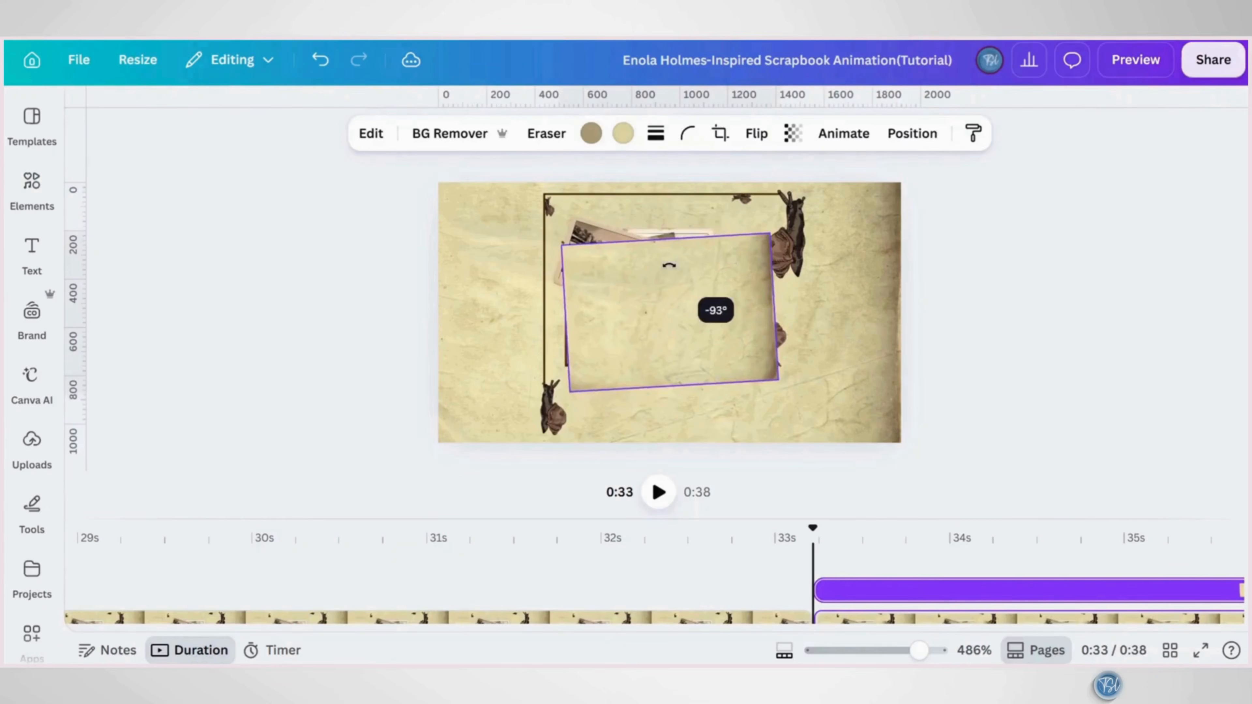
# Align and enlarge the rotated aged paper to match the background, and crop its sides so it just covers the photo stack
pyautogui.moveTo(704, 342); pyautogui.dragTo(579, 289)
pyautogui.moveTo(654, 321); pyautogui.dragTo(955, 466)
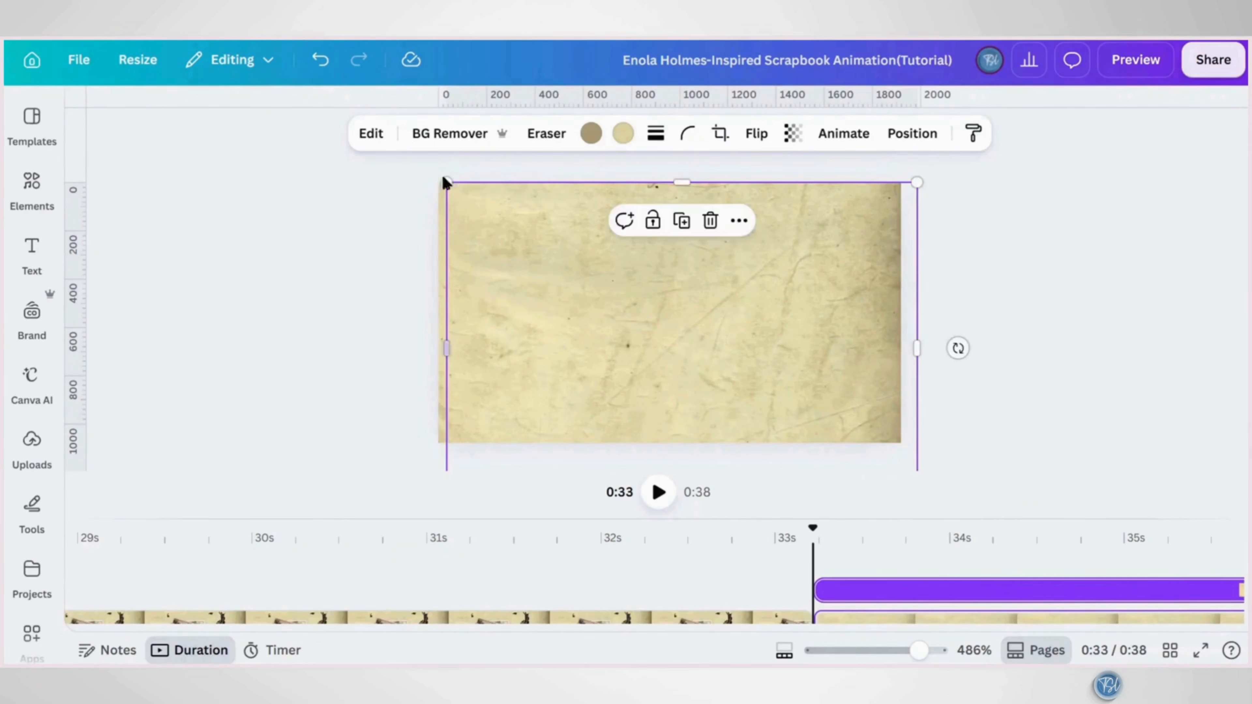
pyautogui.moveTo(442, 177); pyautogui.dragTo(423, 167)
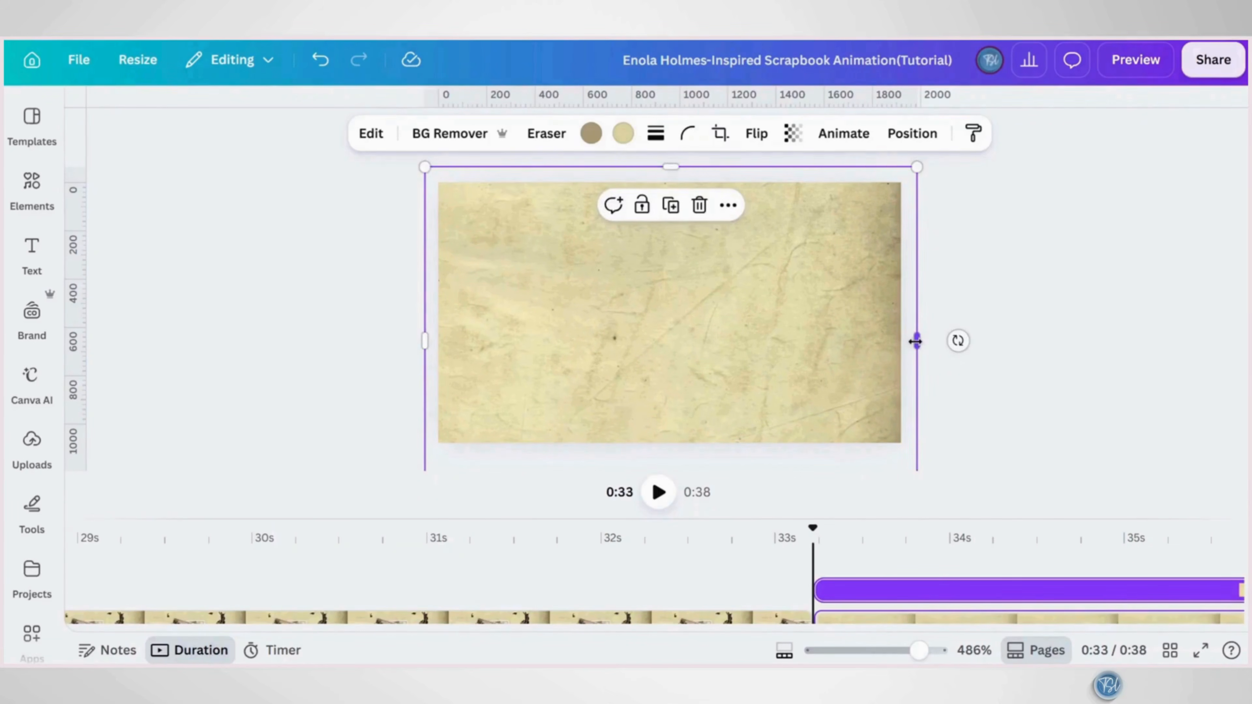
pyautogui.moveTo(915, 342); pyautogui.dragTo(804, 358)
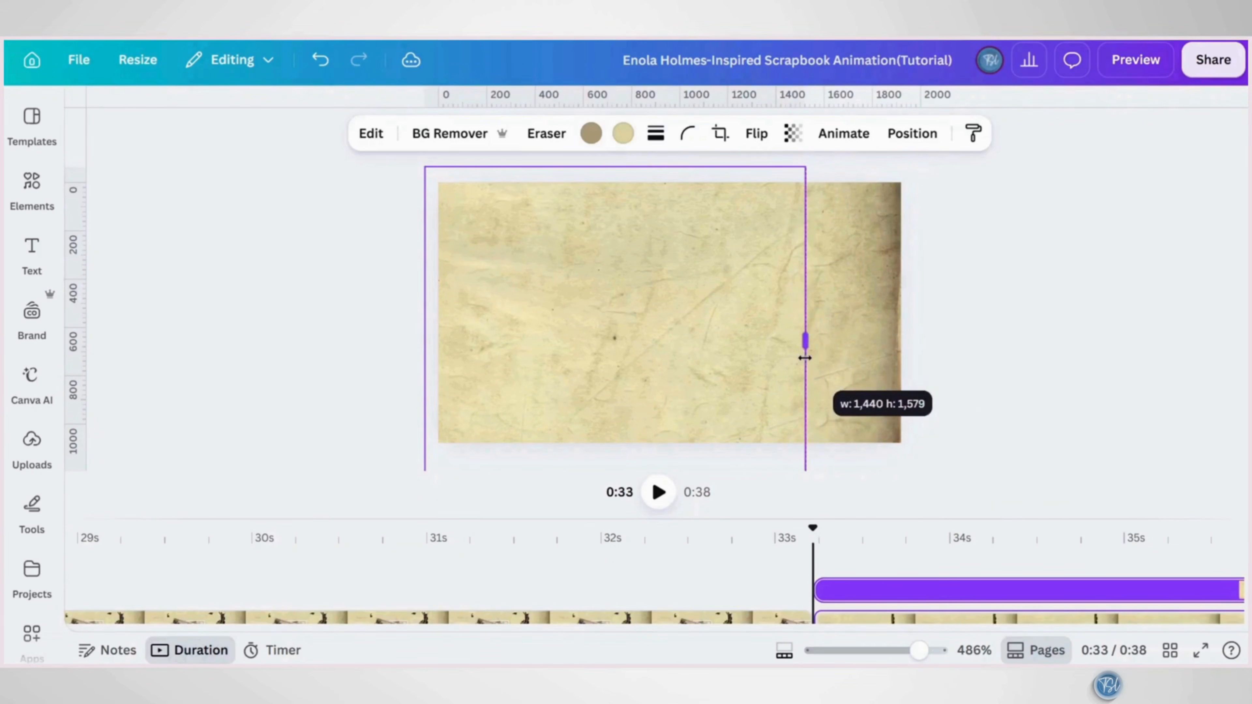
pyautogui.moveTo(424, 340); pyautogui.dragTo(549, 348)
pyautogui.moveTo(804, 346); pyautogui.dragTo(754, 349)
# Move the aged paper and all vintage photo layers beneath the EVRYONE IS SUSPECT. text and both snail borders
pyautogui.click(912, 133)
pyautogui.scroll(-4, 279, 451)
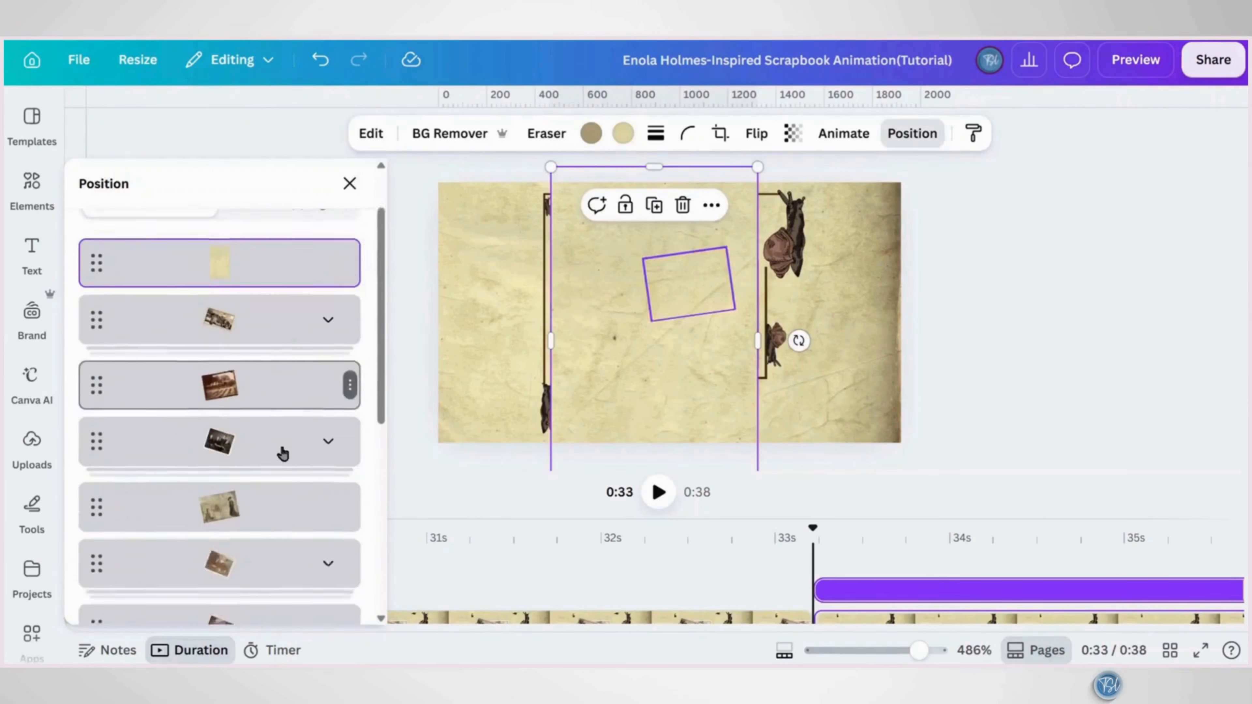
pyautogui.keyDown('shift'); pyautogui.click(288, 511); pyautogui.keyUp('shift')
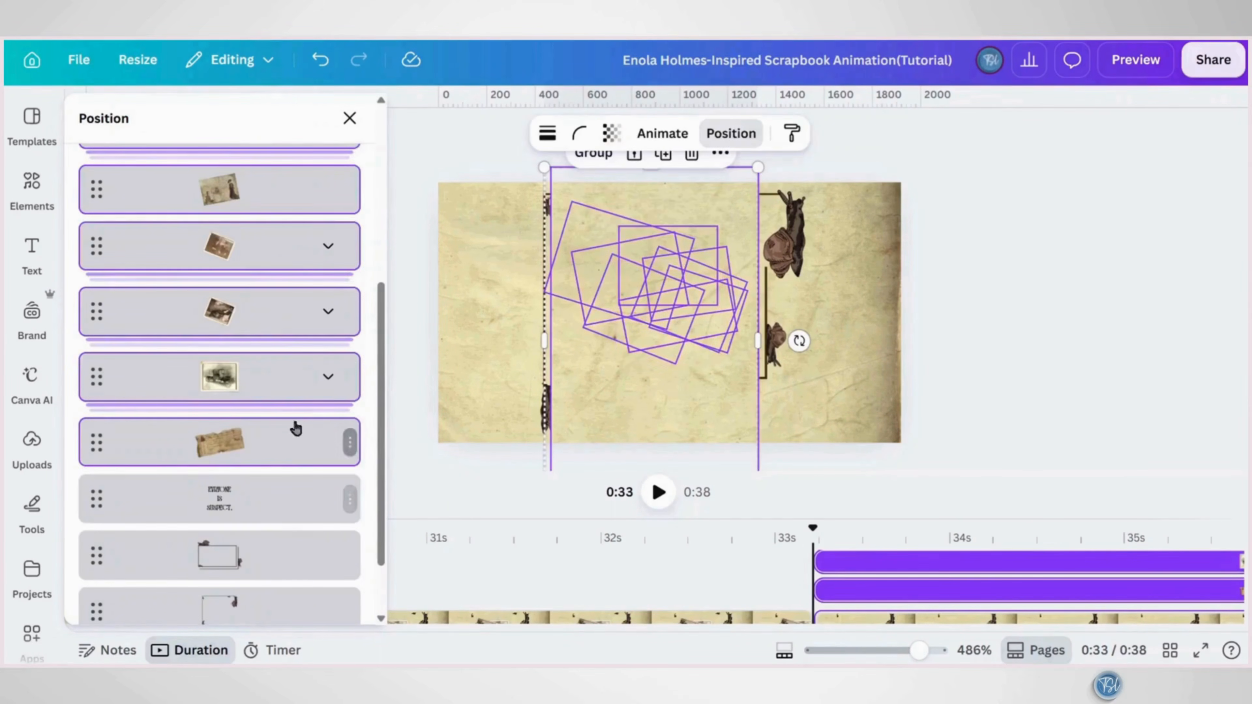
pyautogui.moveTo(293, 428); pyautogui.dragTo(290, 563)
pyautogui.moveTo(290, 566); pyautogui.dragTo(257, 531)
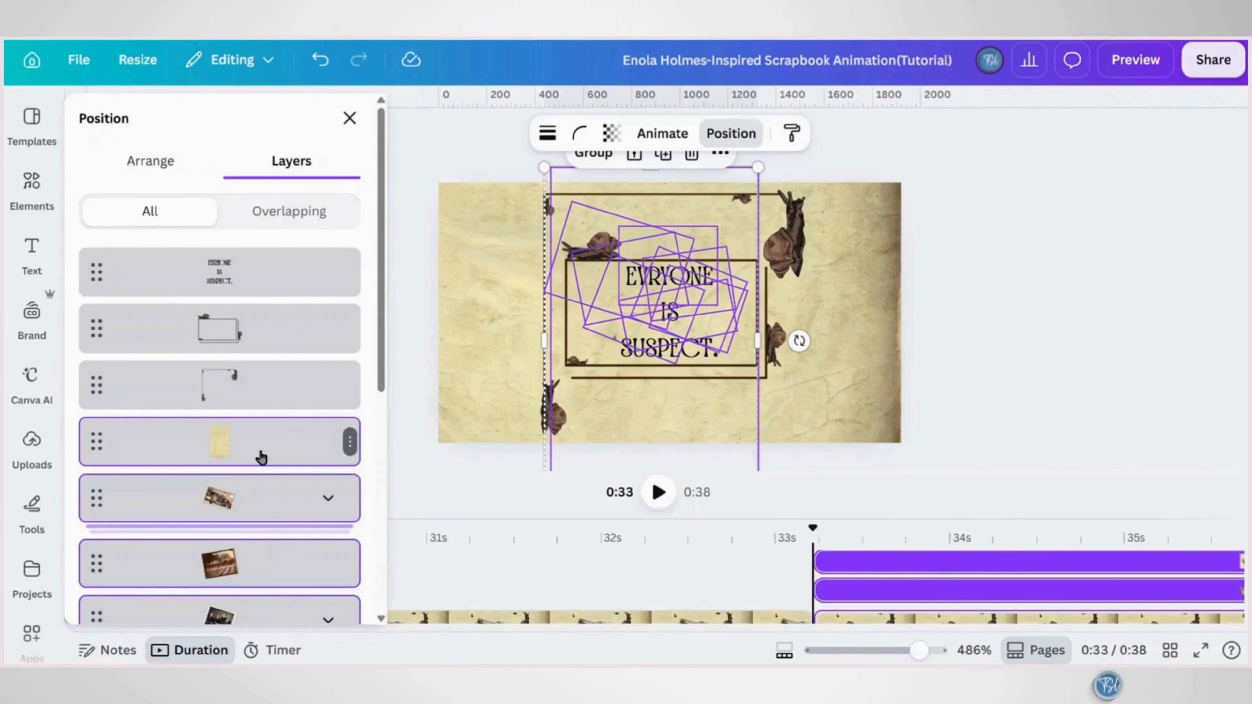
pyautogui.moveTo(261, 458); pyautogui.dragTo(261, 457)
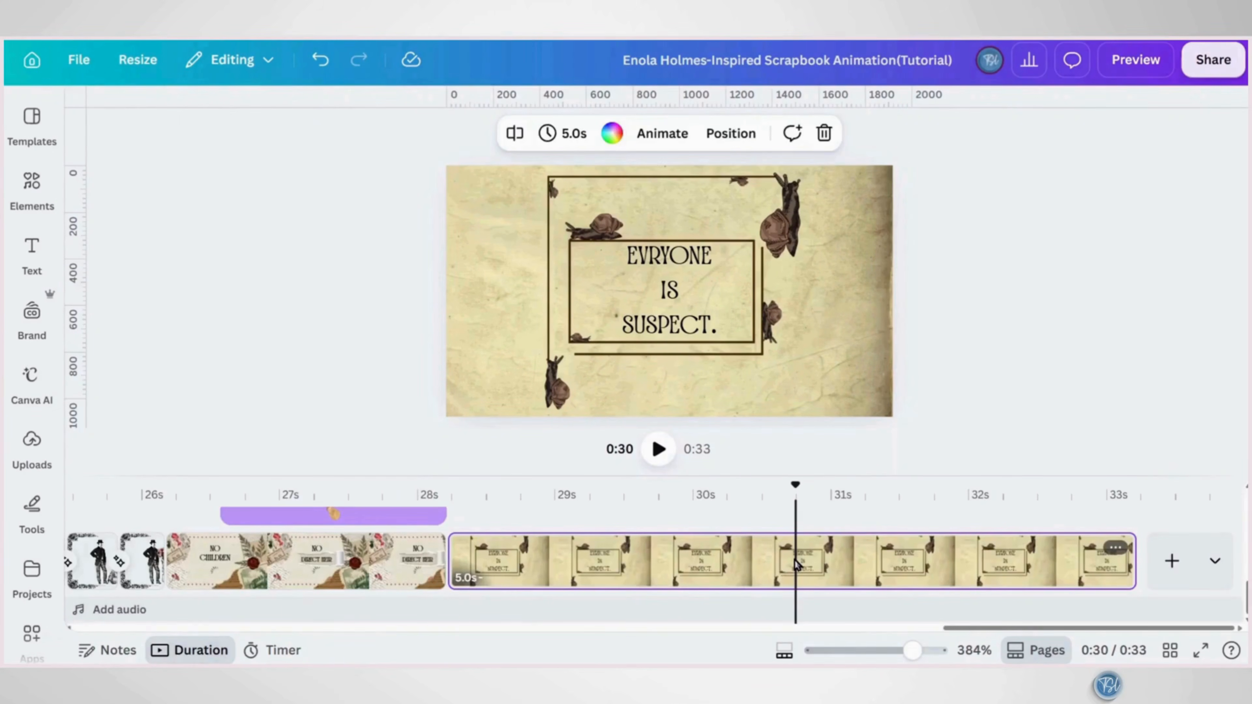
# Split the suspect page so its second part lasts 2.4 s, and move that part's old paper ticket to the lower-right corner
pyautogui.press('s')
pyautogui.click(941, 563)
pyautogui.click(724, 138)
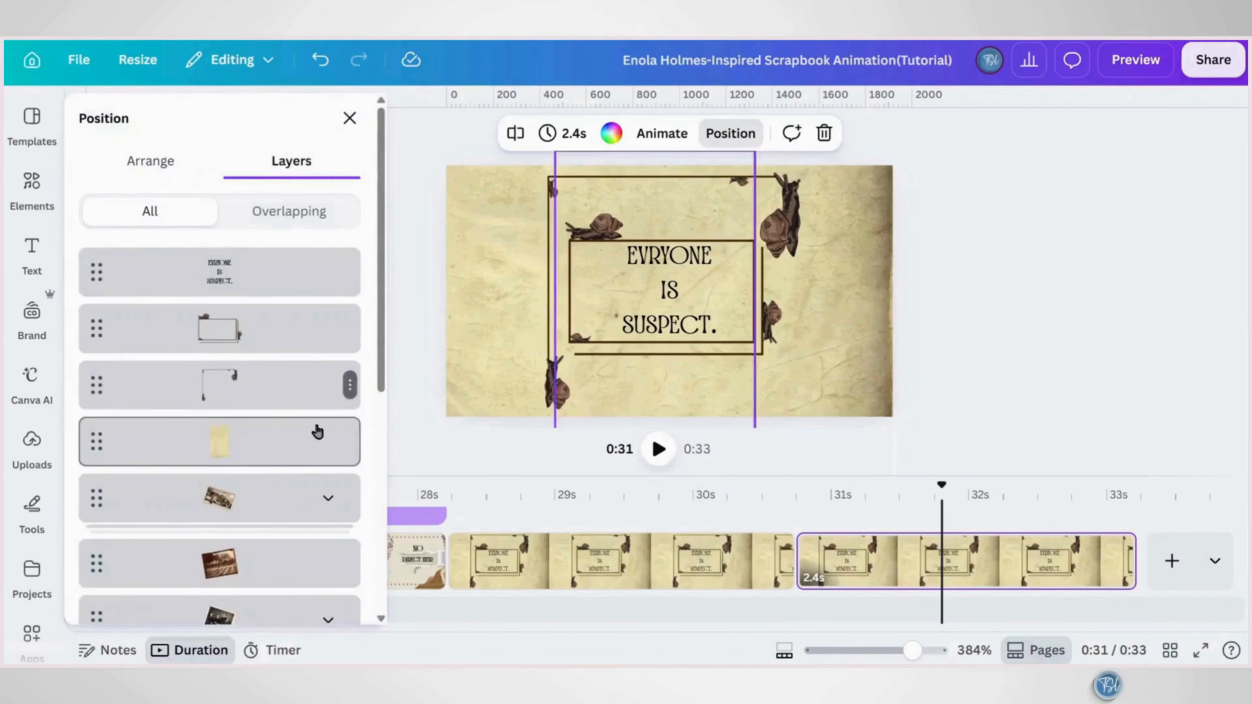
pyautogui.scroll(-5, 316, 432)
pyautogui.click(252, 523)
pyautogui.moveTo(695, 307); pyautogui.dragTo(838, 390)
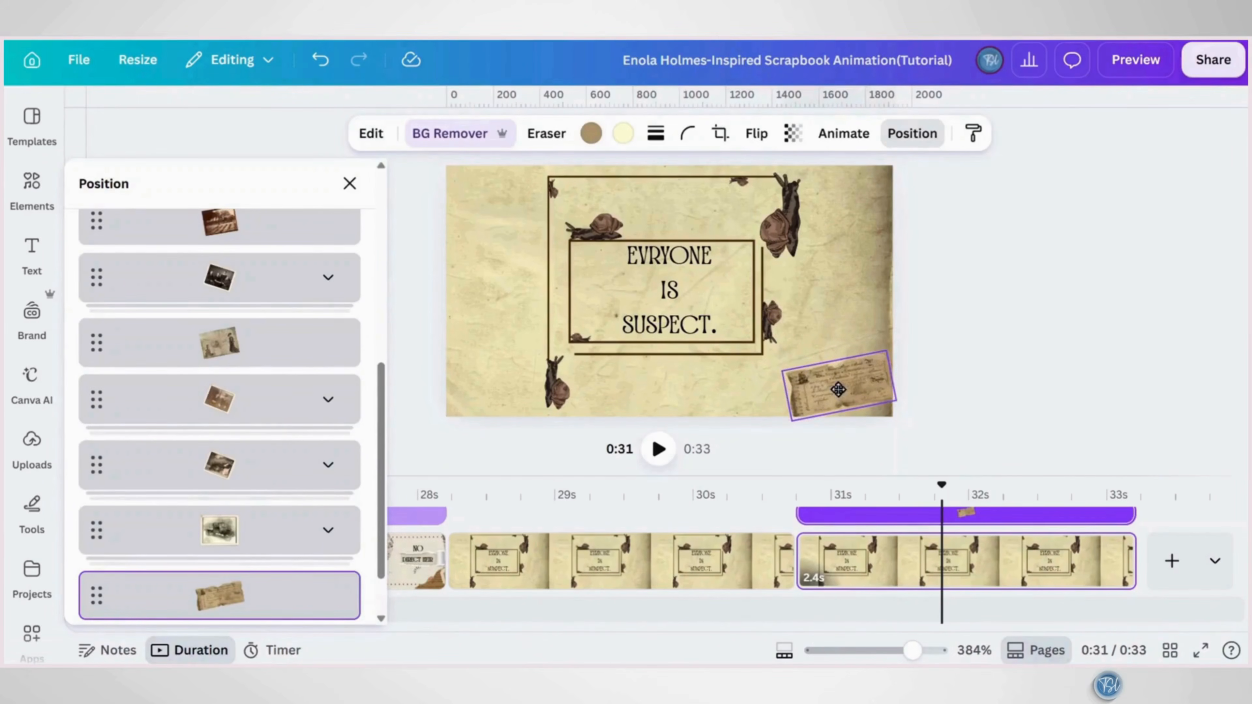
# Tilt the vintage truck photo slightly at the page's lower-left edge, and place the next framed photo in the corner below it
pyautogui.click(271, 531)
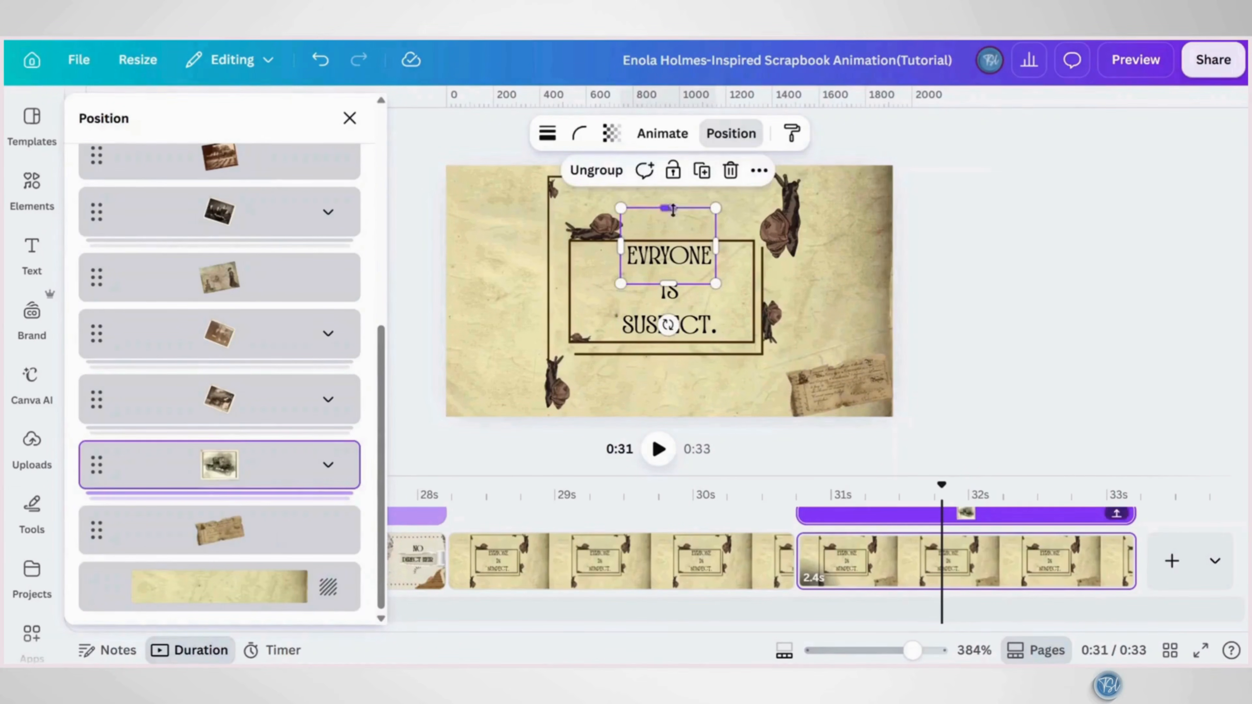
pyautogui.moveTo(497, 384); pyautogui.dragTo(487, 366)
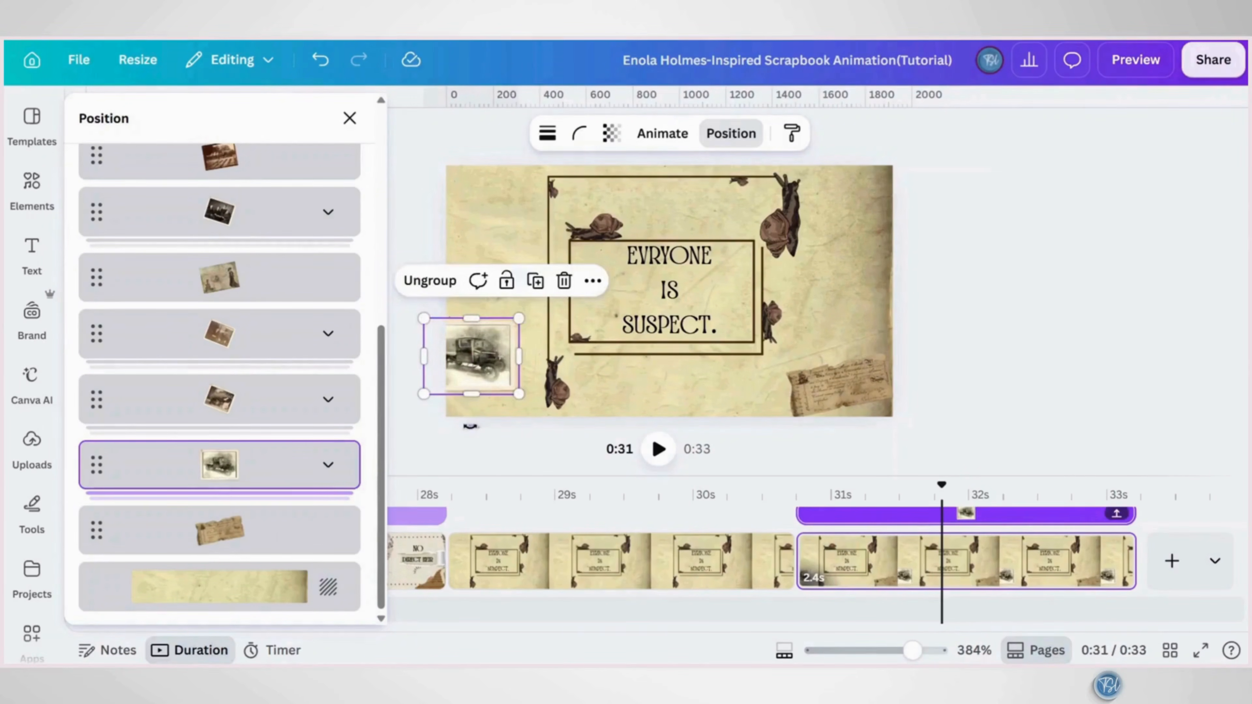
pyautogui.moveTo(471, 427); pyautogui.dragTo(458, 425)
pyautogui.moveTo(462, 365); pyautogui.dragTo(462, 357)
pyautogui.click(348, 398)
pyautogui.moveTo(655, 289); pyautogui.dragTo(488, 400)
# Spread the couple portrait to the right edge, the handwritten letter collage to the top-left corner, and the family photo to the top-right corner
pyautogui.click(272, 340)
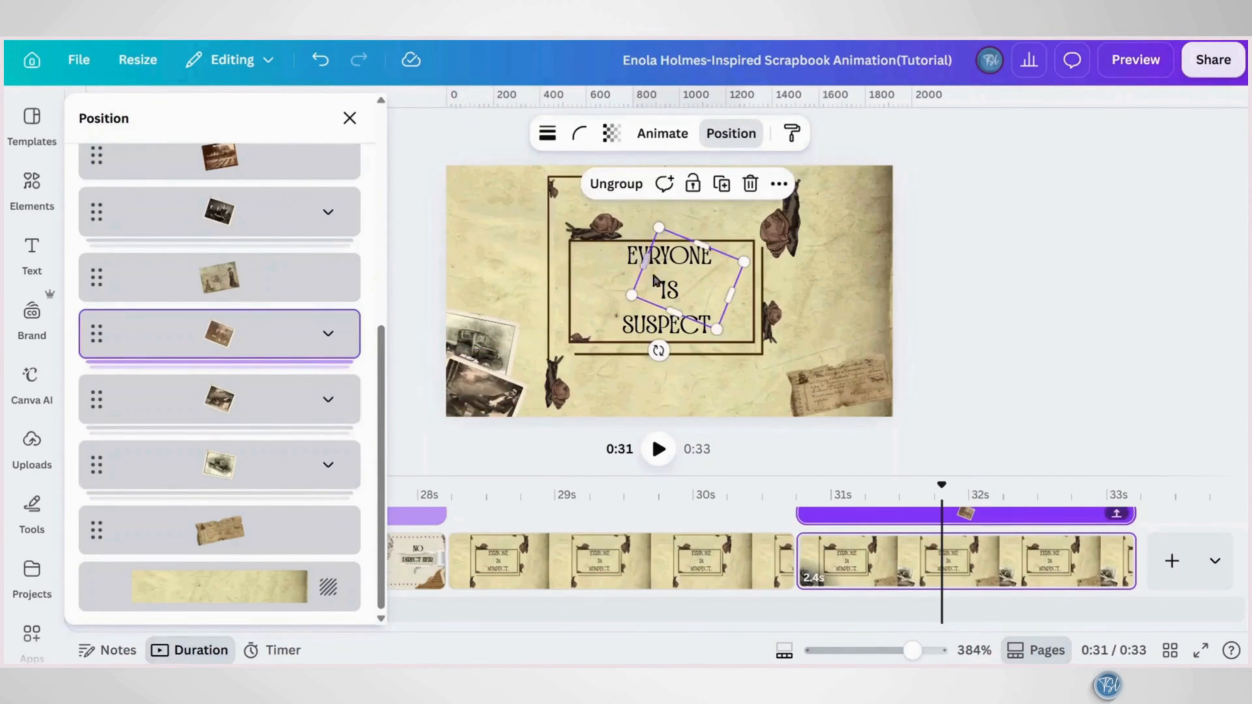
pyautogui.moveTo(655, 281); pyautogui.dragTo(823, 269)
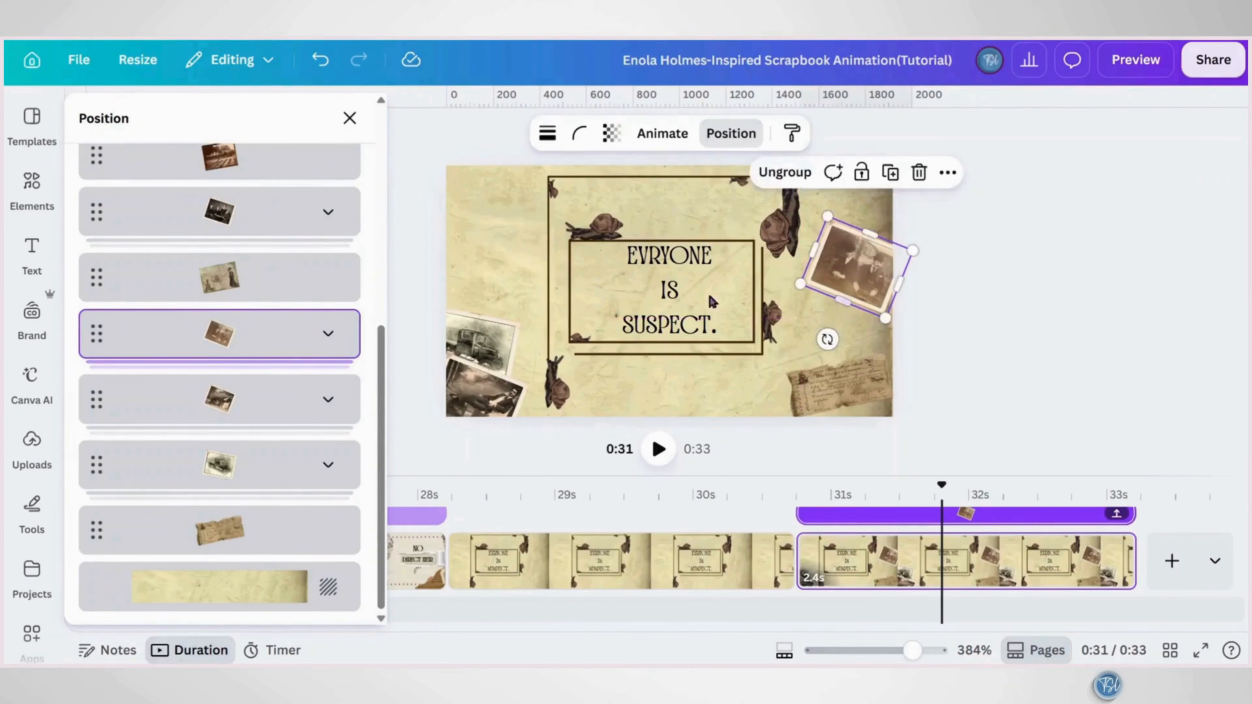
pyautogui.click(272, 277)
pyautogui.moveTo(655, 296); pyautogui.dragTo(457, 215)
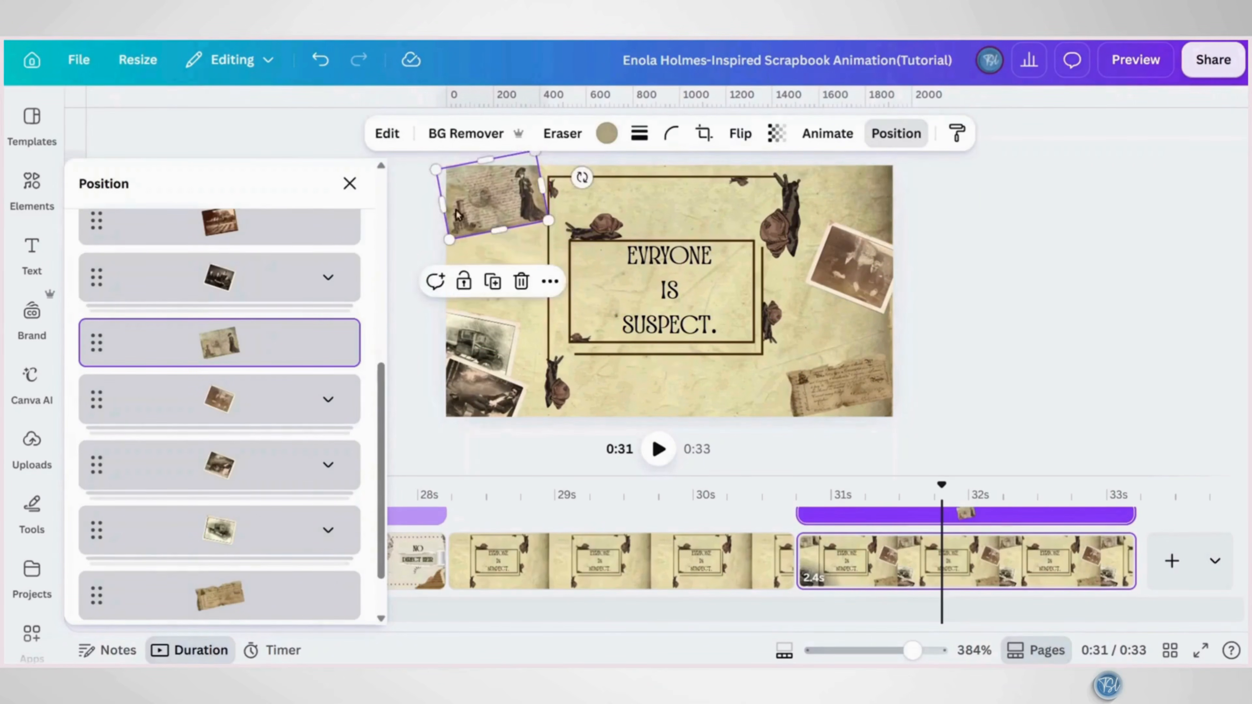
pyautogui.click(272, 277)
pyautogui.moveTo(656, 291); pyautogui.dragTo(857, 193)
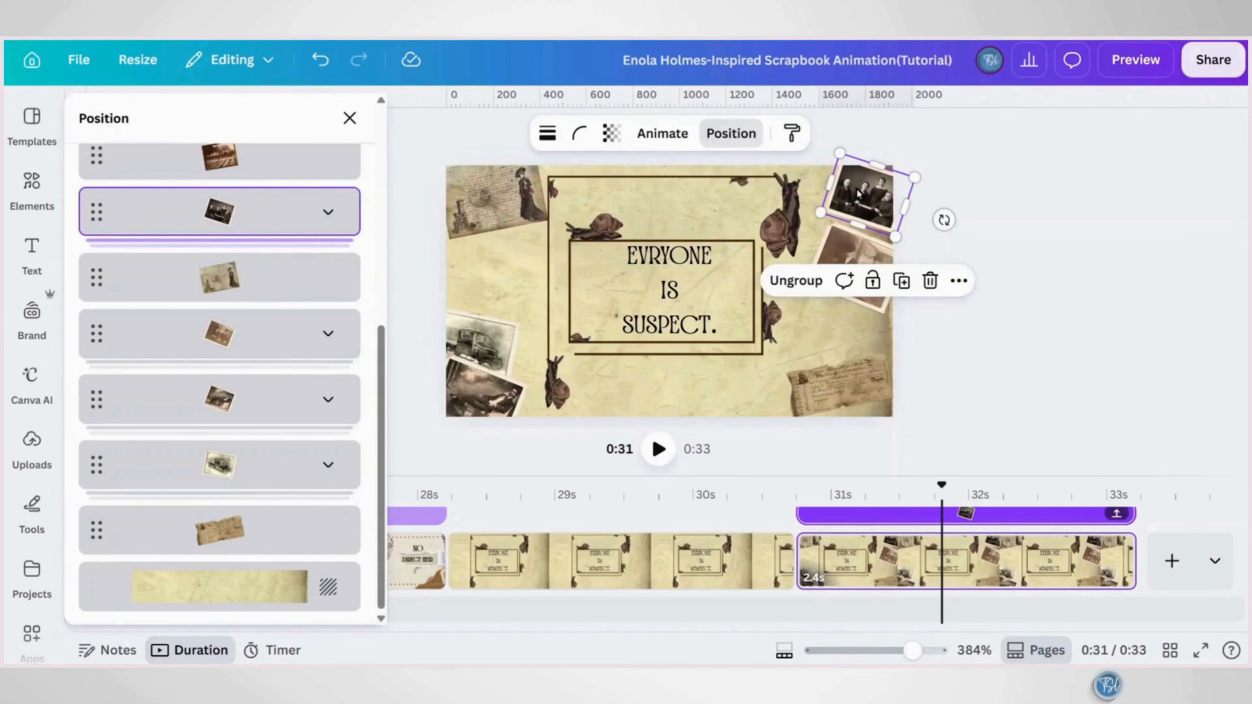
# Place the sepia tree photo on the page's right edge below the portrait, and the domed building photo on the left edge
pyautogui.scroll(3, 240, 277)
pyautogui.click(252, 326)
pyautogui.moveTo(694, 267); pyautogui.dragTo(858, 329)
pyautogui.click(252, 318)
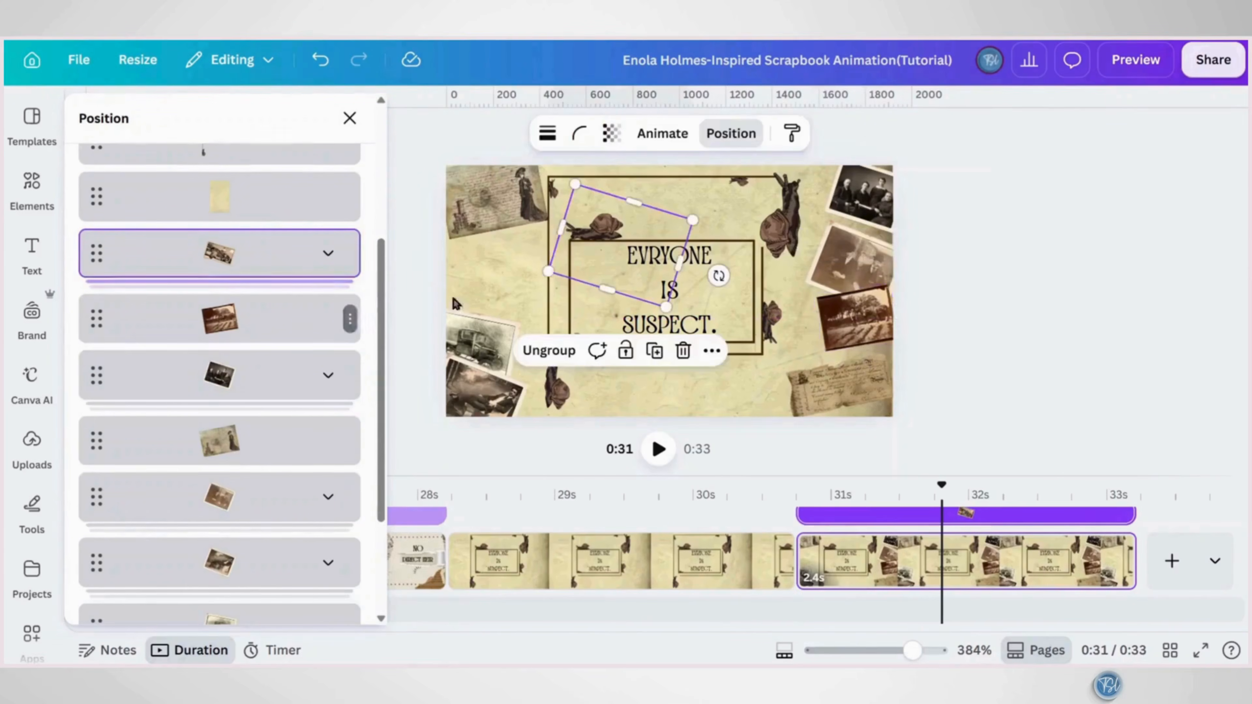
pyautogui.moveTo(636, 286); pyautogui.dragTo(472, 265)
# Shorten the first suspect page to 1.9 s and add a 0.5-second Match & Move transition to the following page
pyautogui.scroll(3, 245, 209)
pyautogui.moveTo(792, 562); pyautogui.dragTo(721, 564)
pyautogui.click(723, 582)
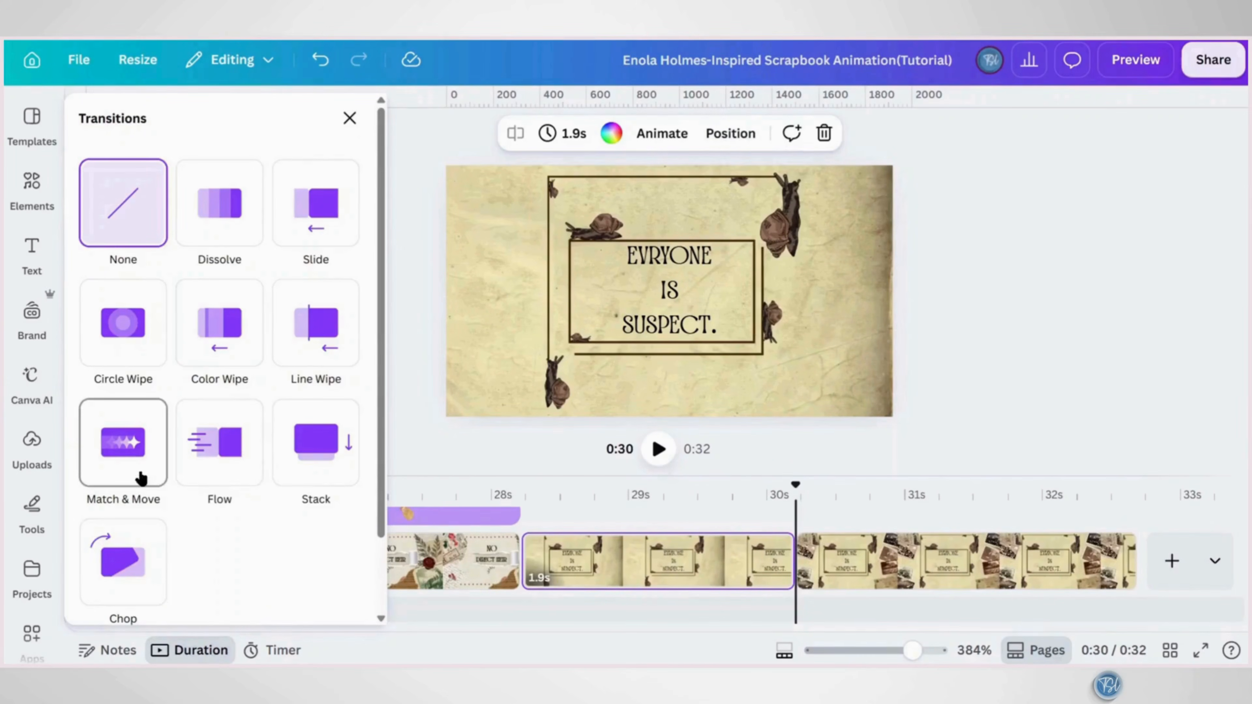
pyautogui.click(141, 477)
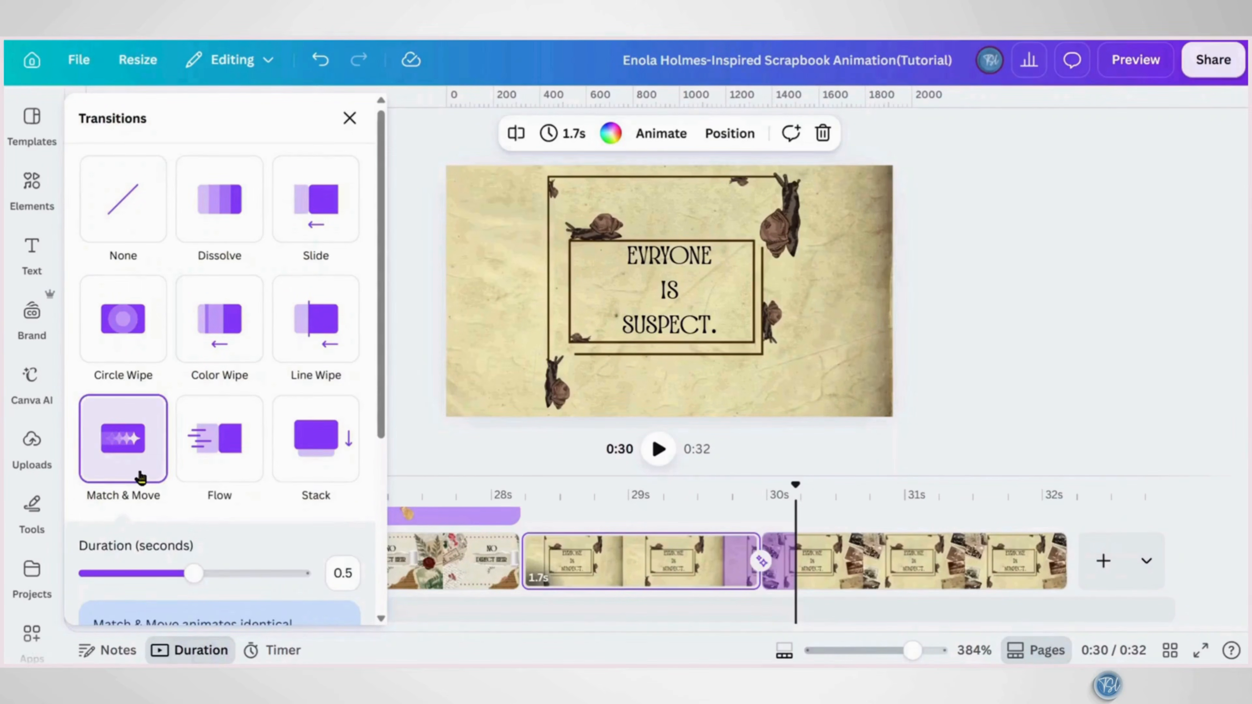
# Apply a Typewriter animation on enter to the EVRYONE IS SUSPECT. text on the page with the spread photos
pyautogui.click(668, 291)
pyautogui.click(902, 134)
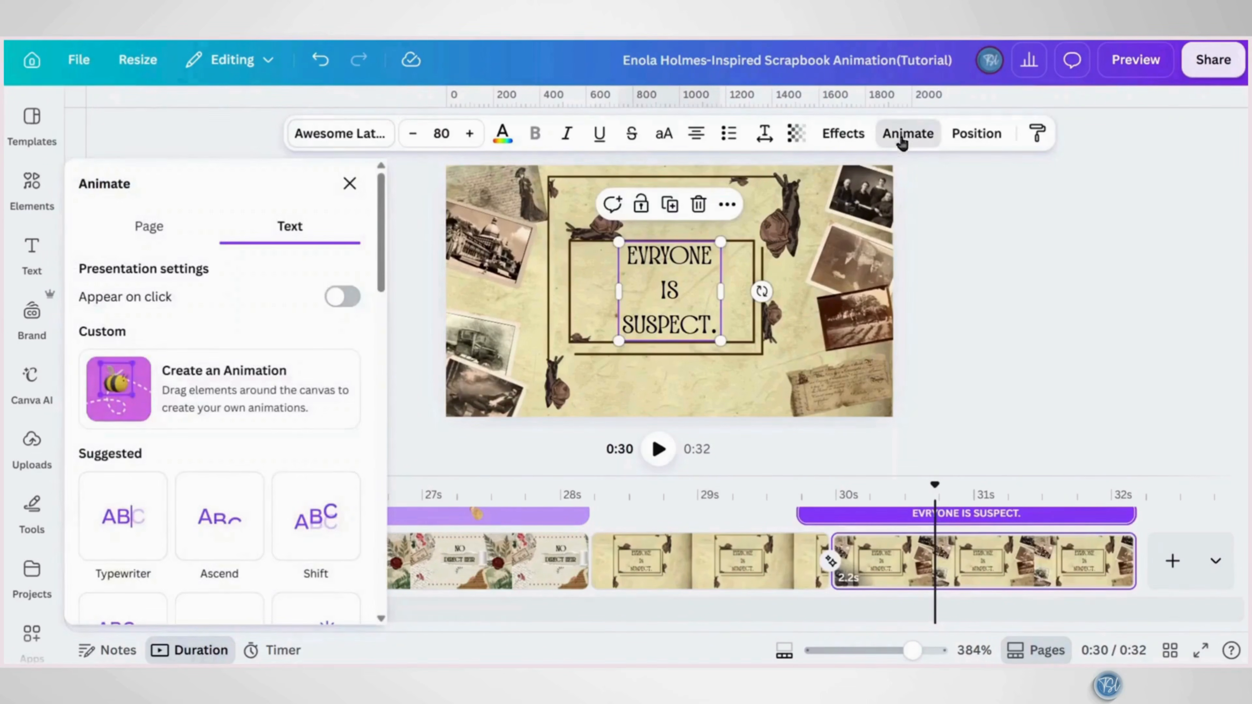
pyautogui.click(124, 533)
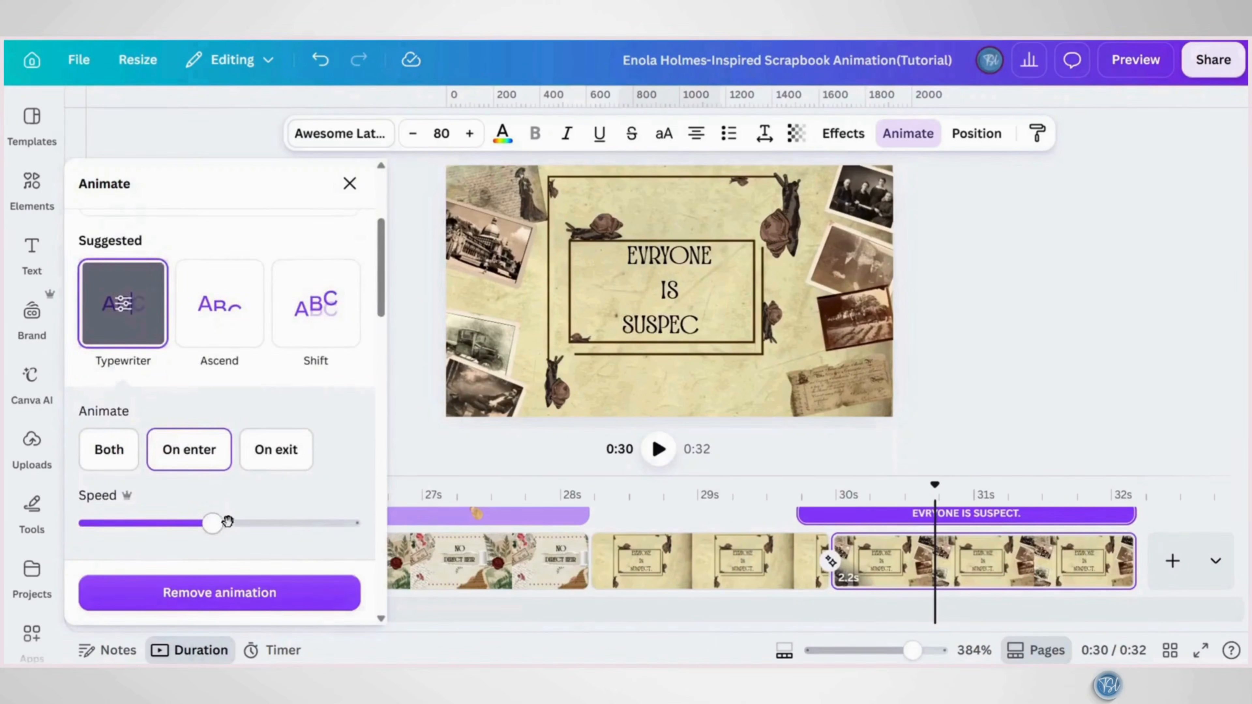
pyautogui.scroll(-3, 227, 522)
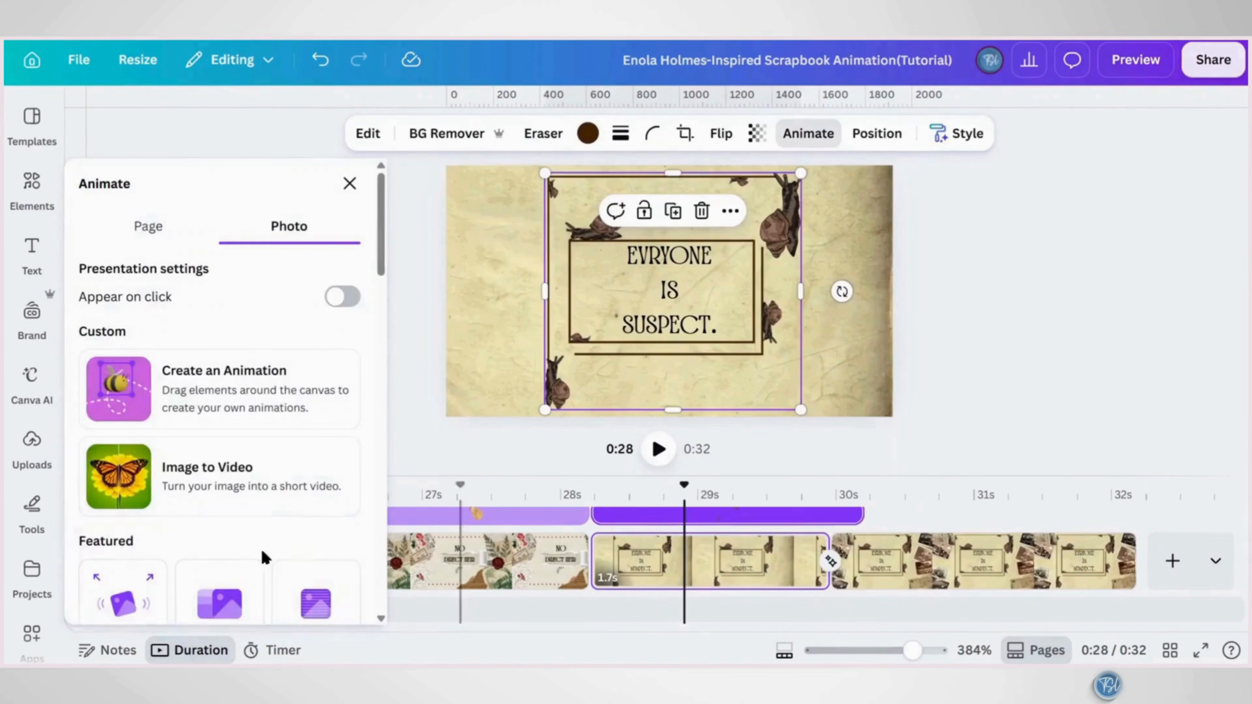
# Apply the Ink reveal animation on enter in the Seep style to the outer snail border on the first suspect page
pyautogui.scroll(-6, 251, 526)
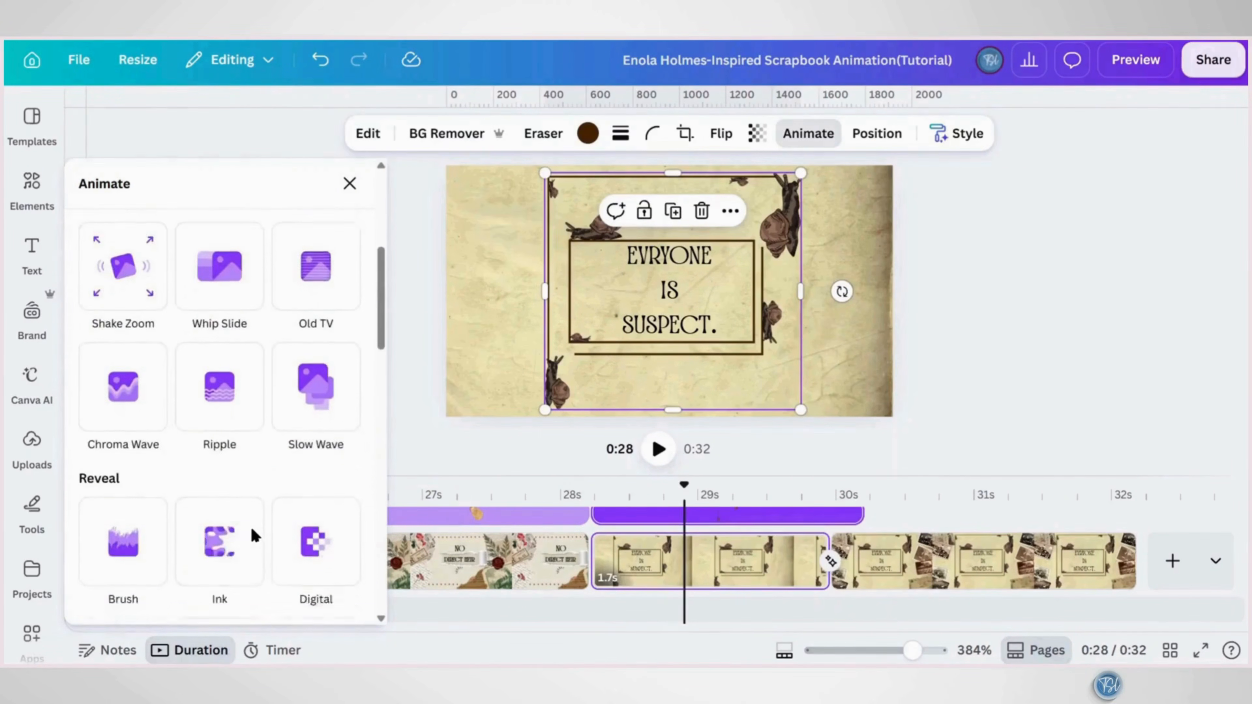
pyautogui.scroll(-3, 250, 525)
pyautogui.click(220, 434)
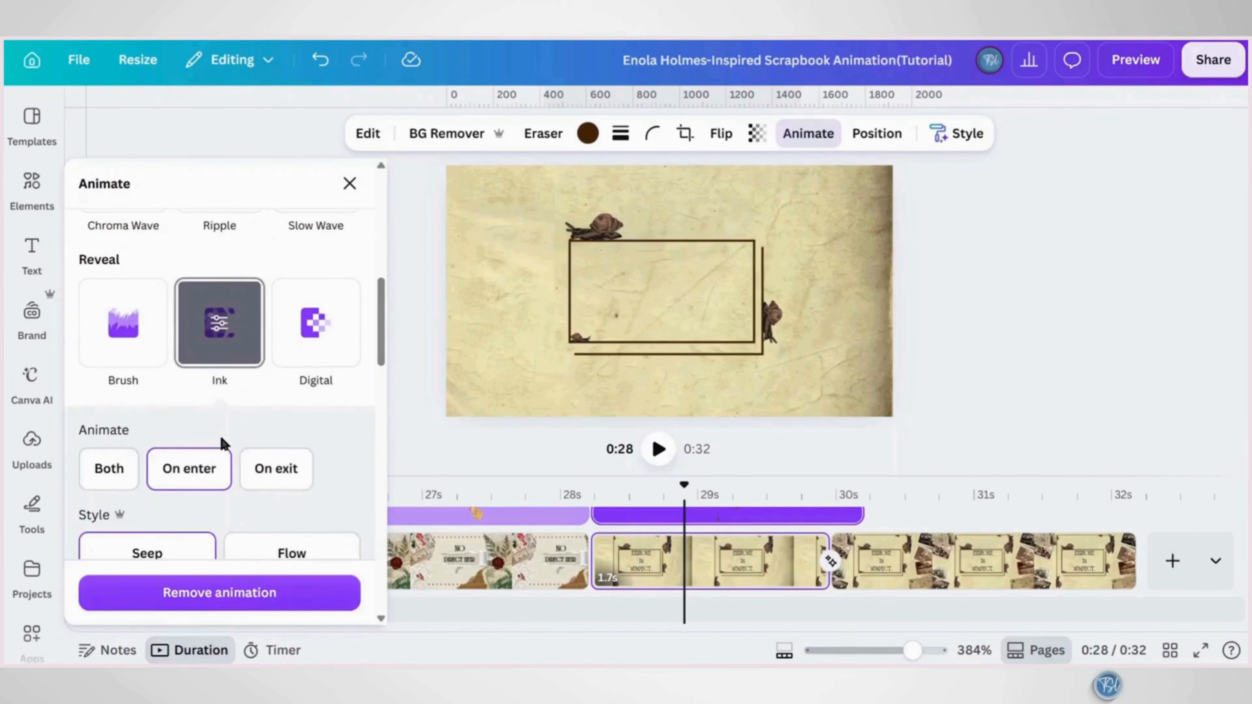
pyautogui.scroll(-2, 219, 434)
pyautogui.click(210, 403)
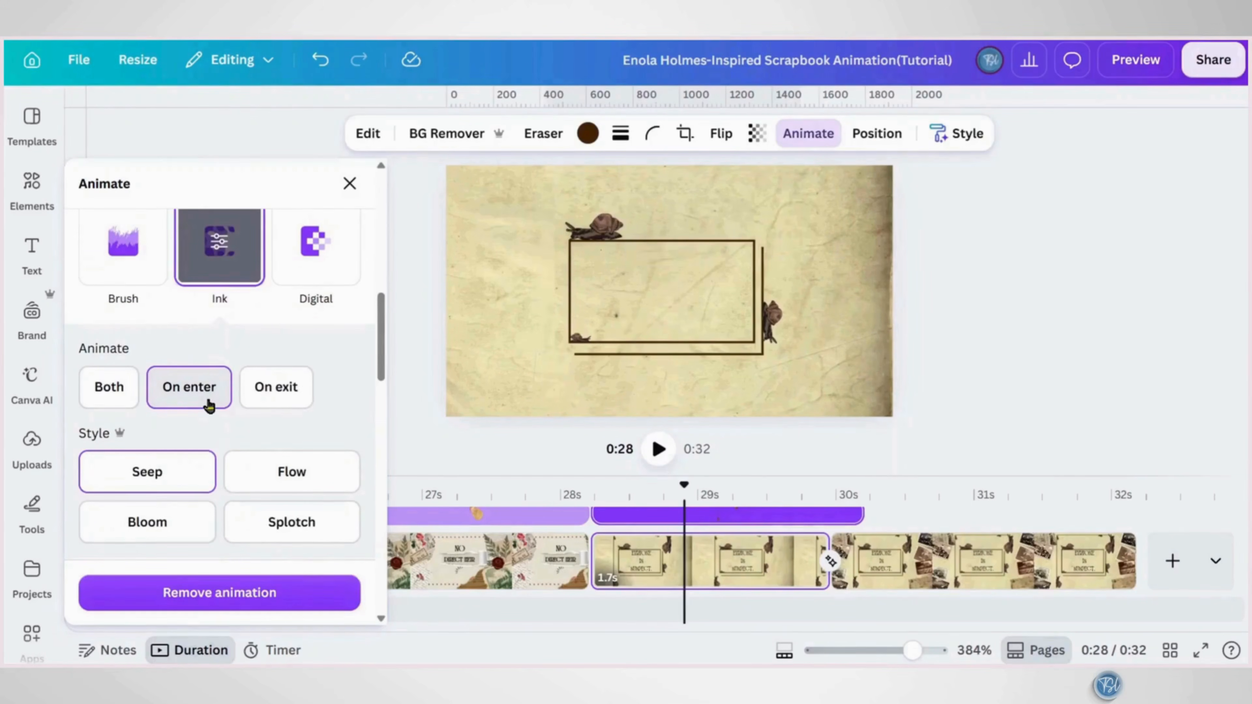
# Apply the Brush reveal on enter in the Curve style to the inner snail frame, and play back from the preceding page's end
pyautogui.click(580, 356)
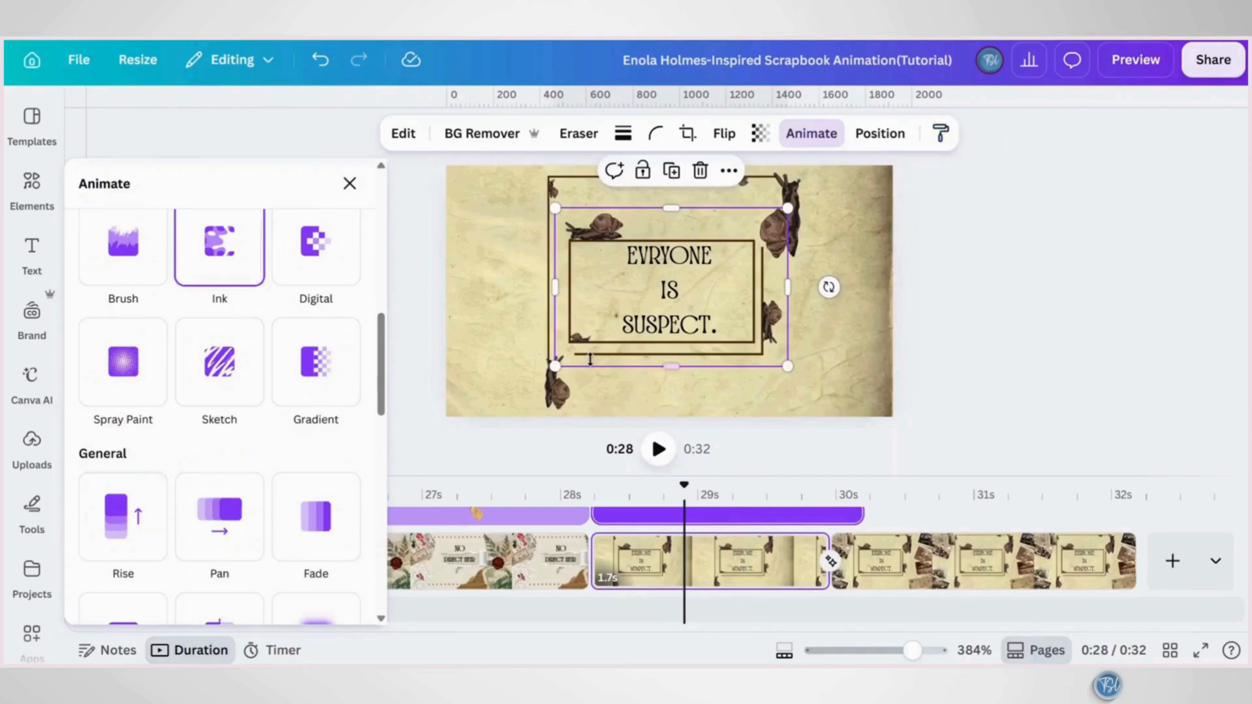
pyautogui.click(150, 295)
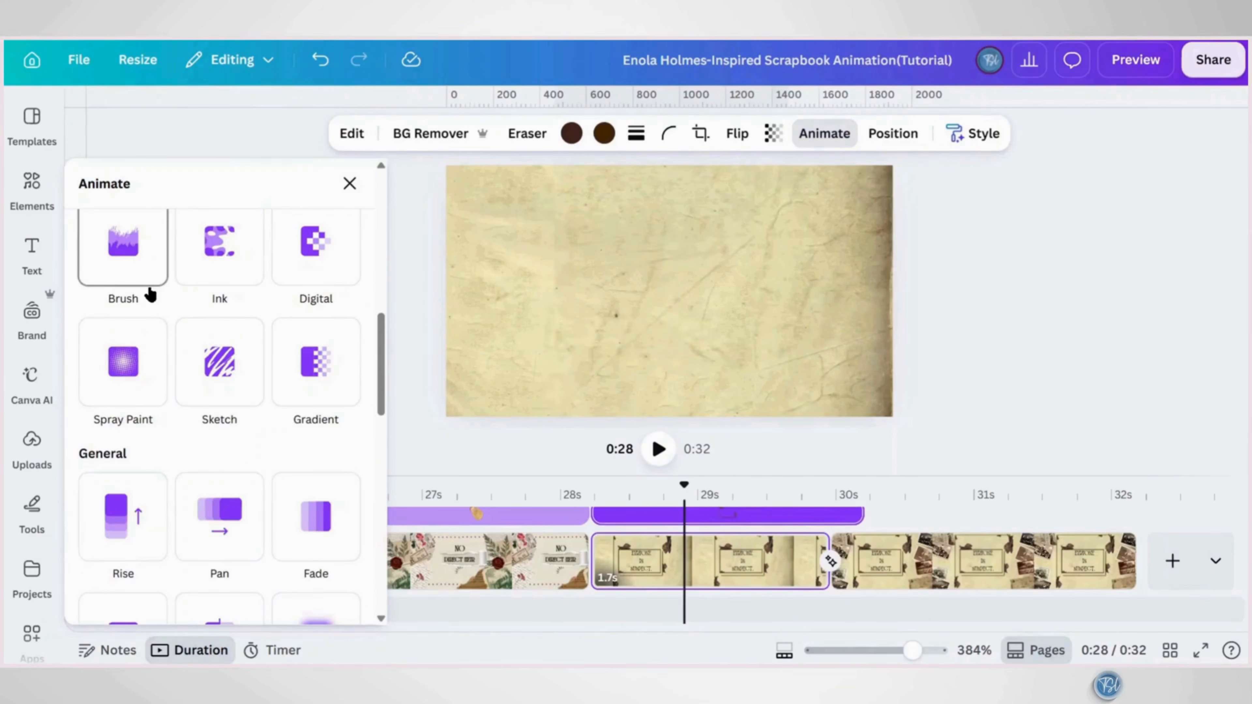
pyautogui.scroll(3, 148, 292)
pyautogui.click(129, 399)
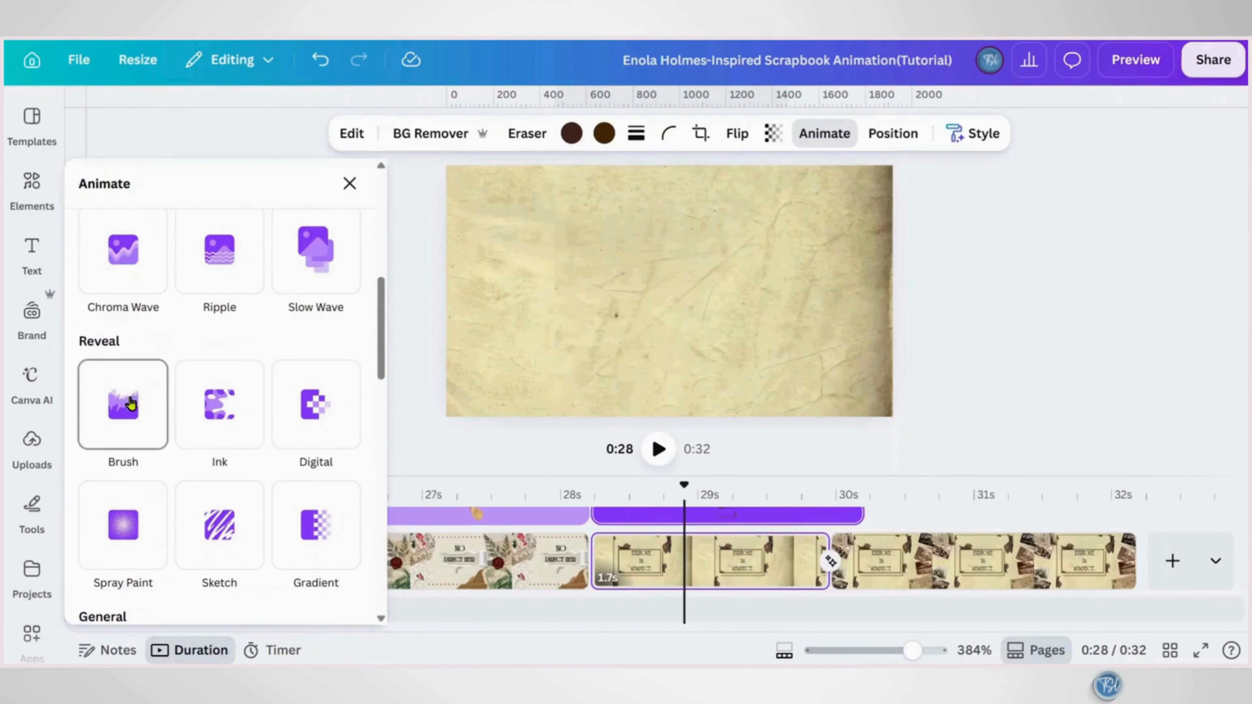
pyautogui.click(131, 400)
pyautogui.scroll(-3, 132, 402)
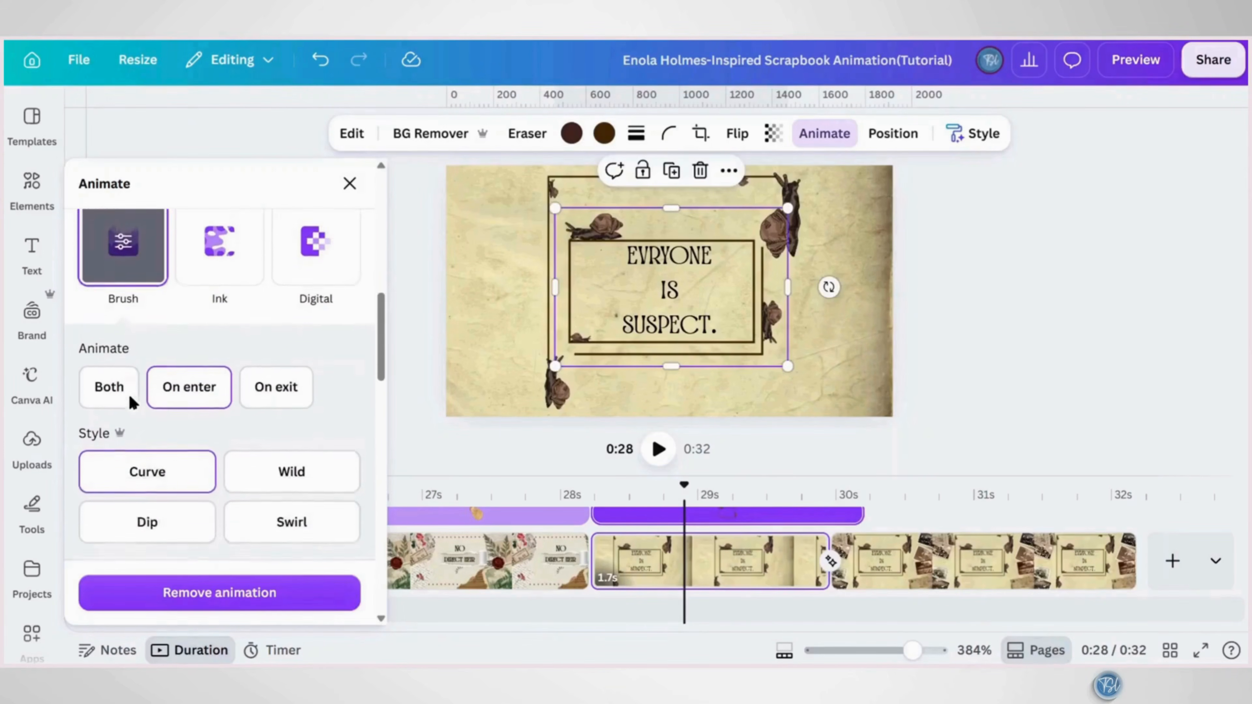
pyautogui.click(345, 187)
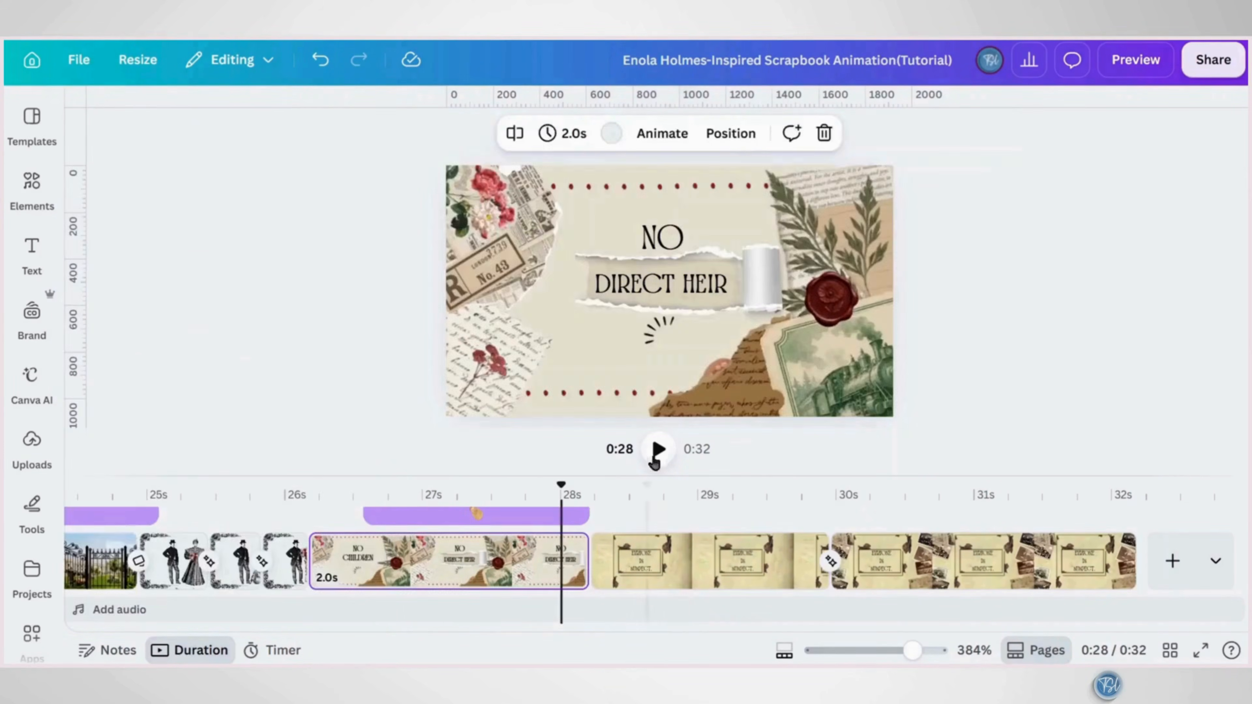
pyautogui.click(658, 449)
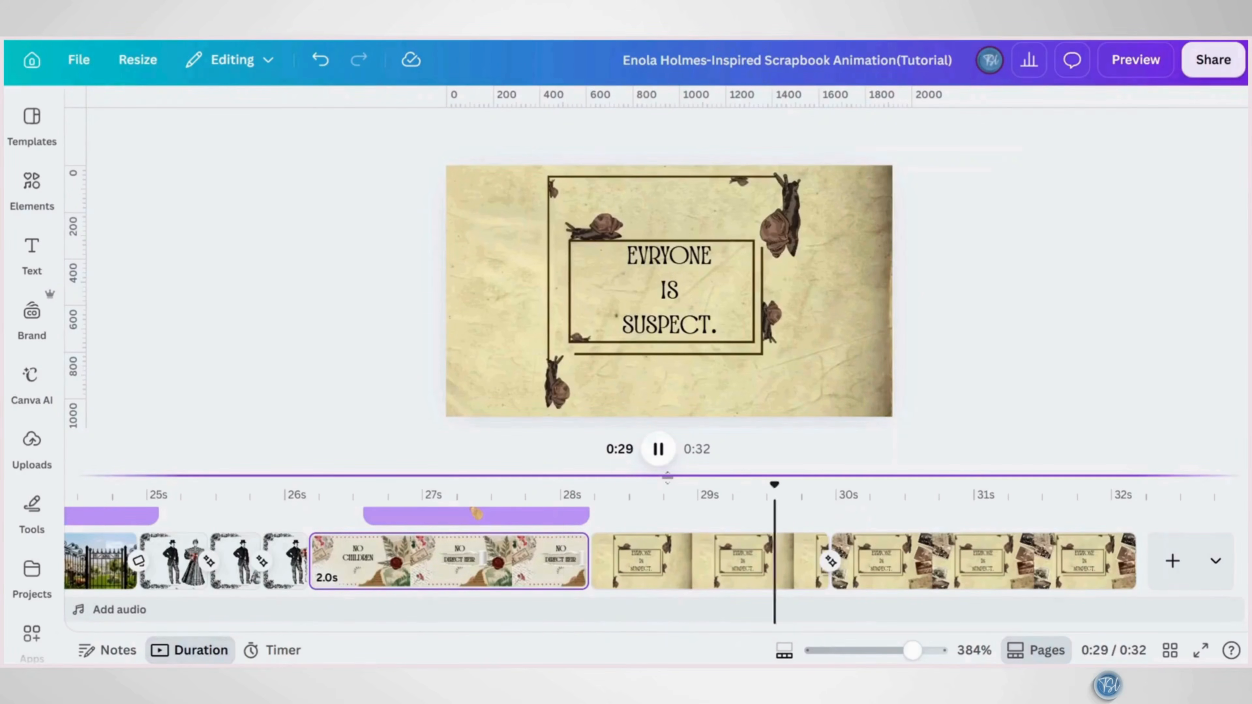